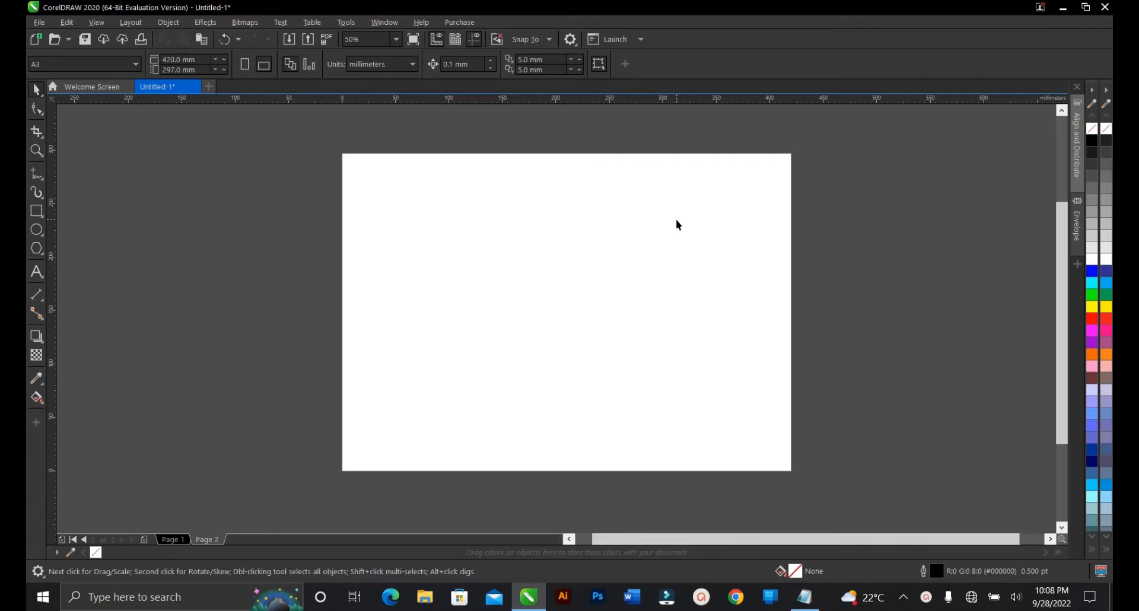
Step: Open page 2 and look over the logos, colour swatches, trophy image and background textures collected for the flyer
{"action": "left_click", "coordinate": [178, 539]}
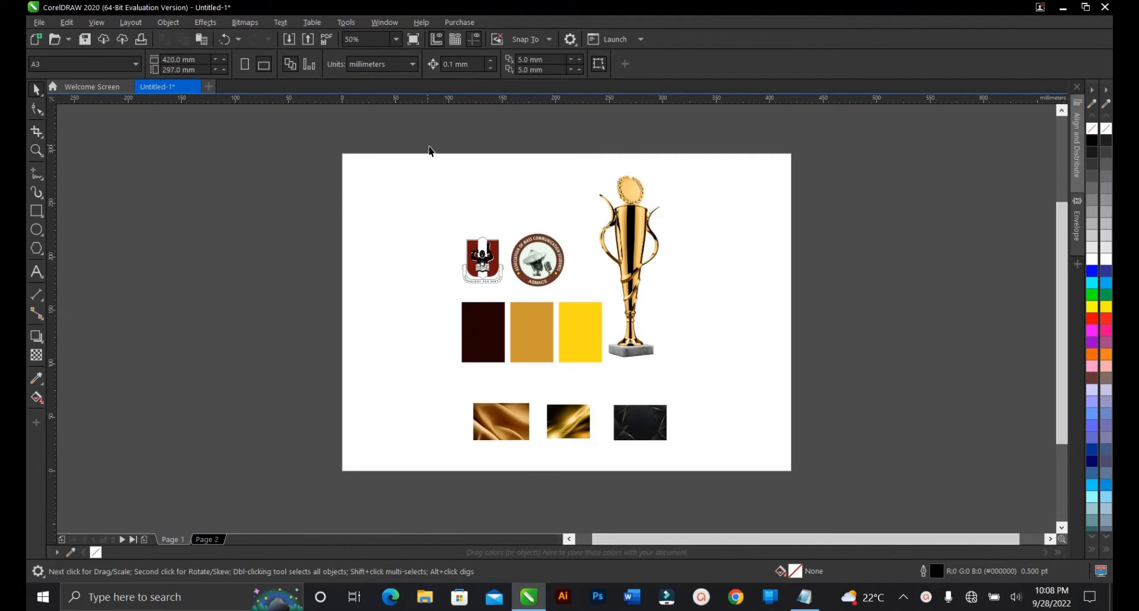
{"action": "left_click_drag", "start_coordinate": [405, 140], "coordinate": [683, 454]}
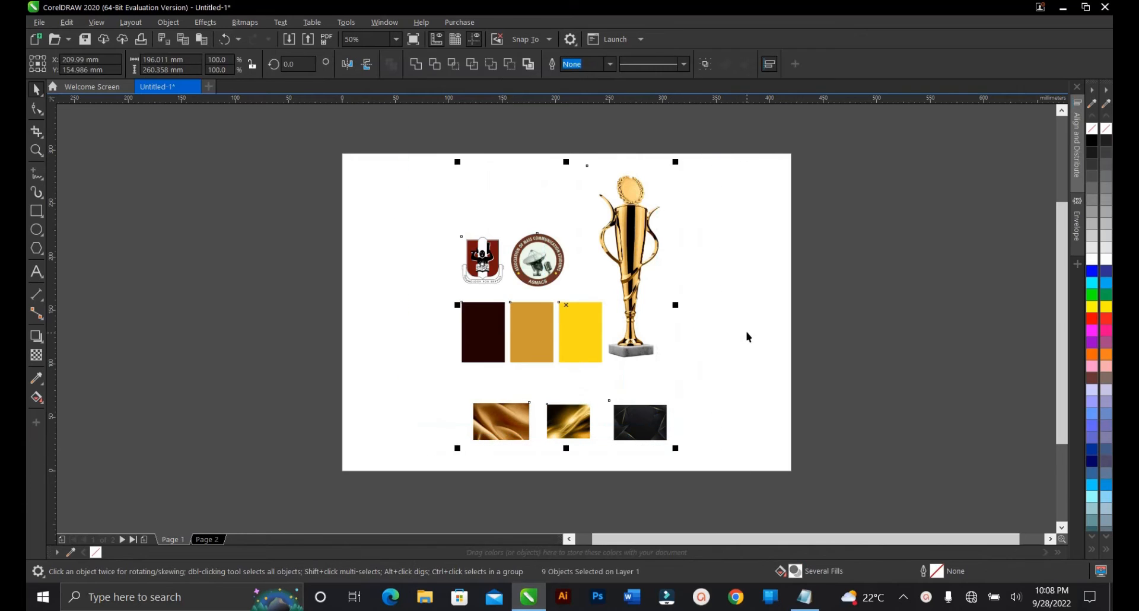
{"action": "left_click", "coordinate": [671, 314]}
{"action": "left_click", "coordinate": [637, 280]}
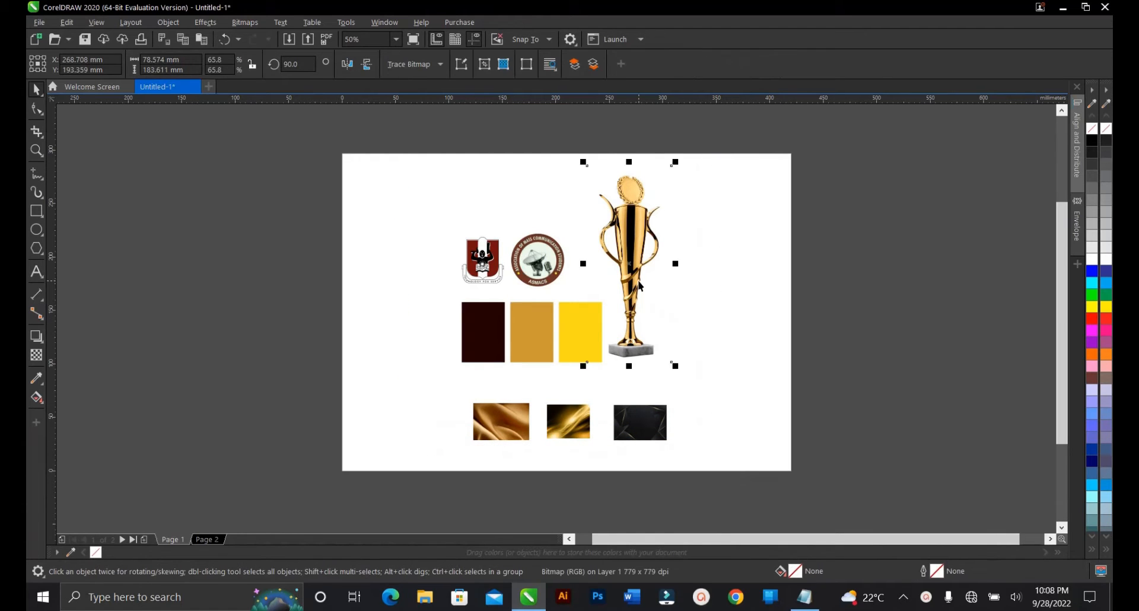
{"action": "left_click", "coordinate": [710, 277]}
Step: Switch to Notepad and read the event text for the flyer in YT Video Texts.txt
{"action": "left_click", "coordinate": [803, 599]}
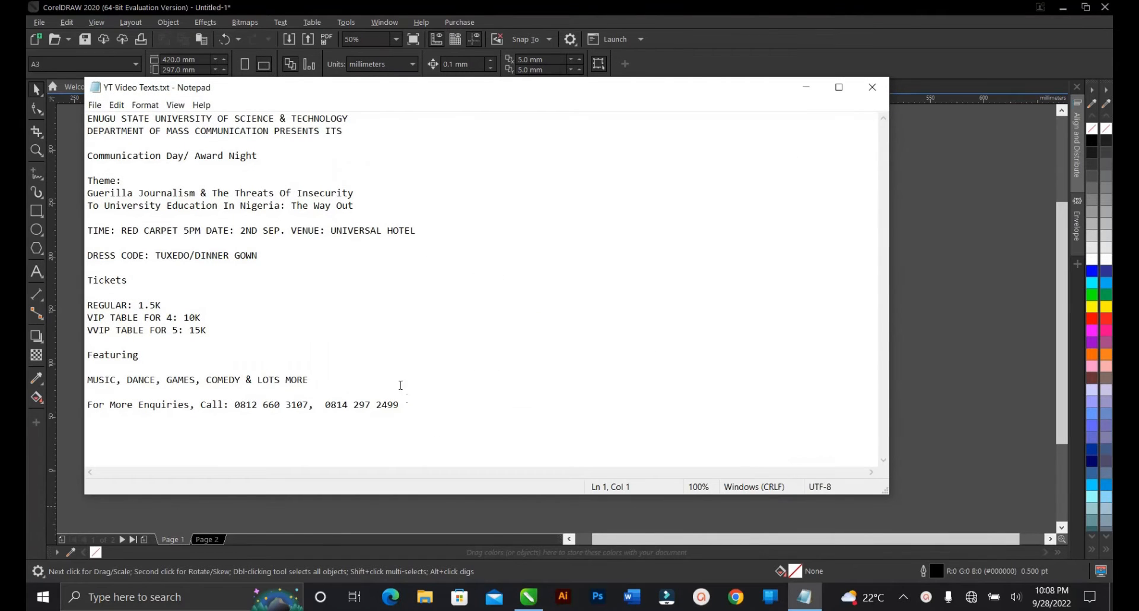
{"action": "left_click", "coordinate": [408, 407]}
{"action": "left_click", "coordinate": [806, 90]}
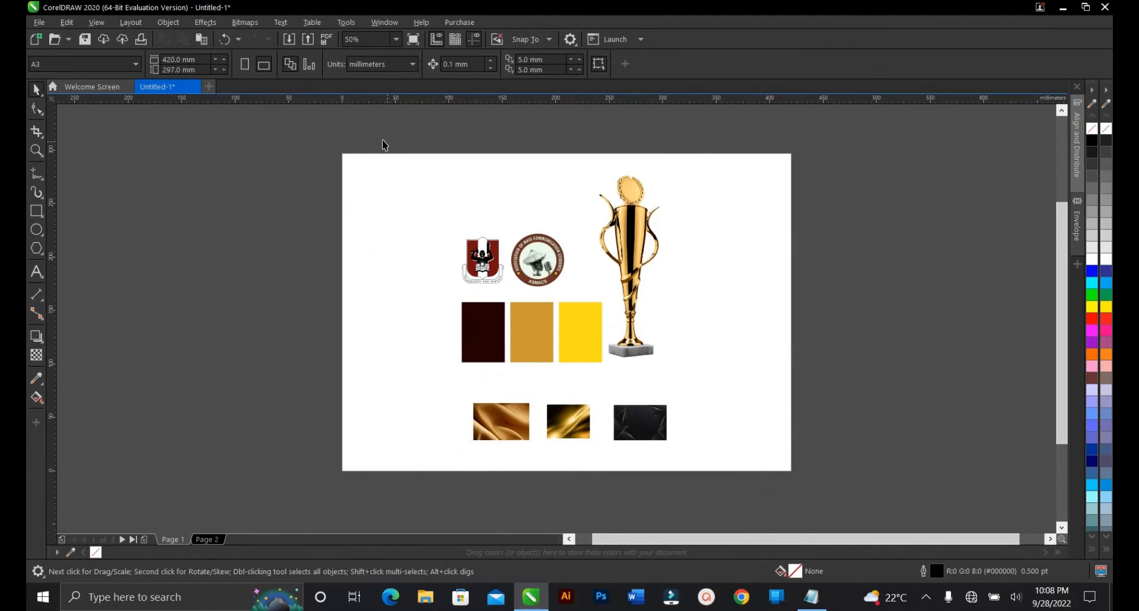
{"action": "left_click_drag", "start_coordinate": [379, 137], "coordinate": [767, 415]}
{"action": "left_click", "coordinate": [768, 415]}
{"action": "left_click_drag", "start_coordinate": [414, 141], "coordinate": [709, 469]}
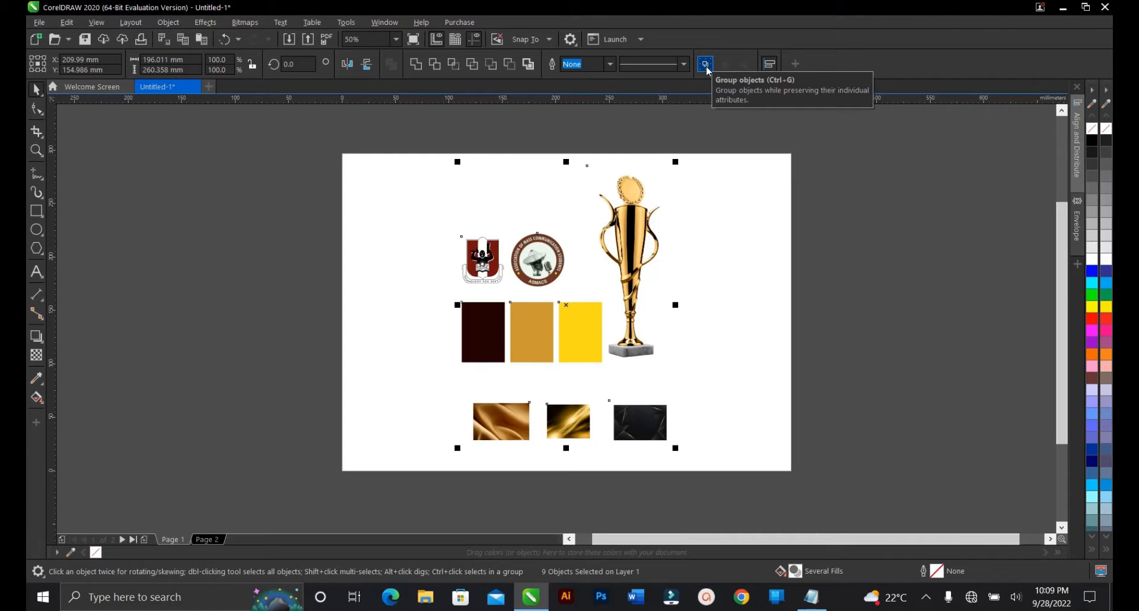
{"action": "left_click", "coordinate": [655, 213]}
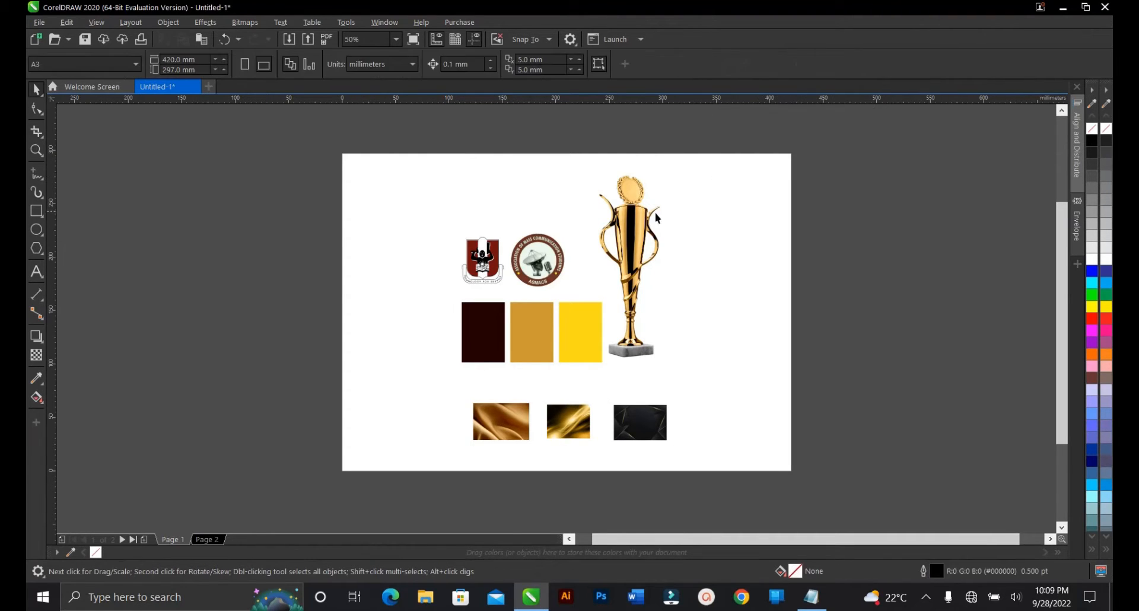
{"action": "left_click", "coordinate": [706, 250]}
{"action": "left_click_drag", "start_coordinate": [416, 133], "coordinate": [687, 404]}
{"action": "left_click", "coordinate": [811, 597]}
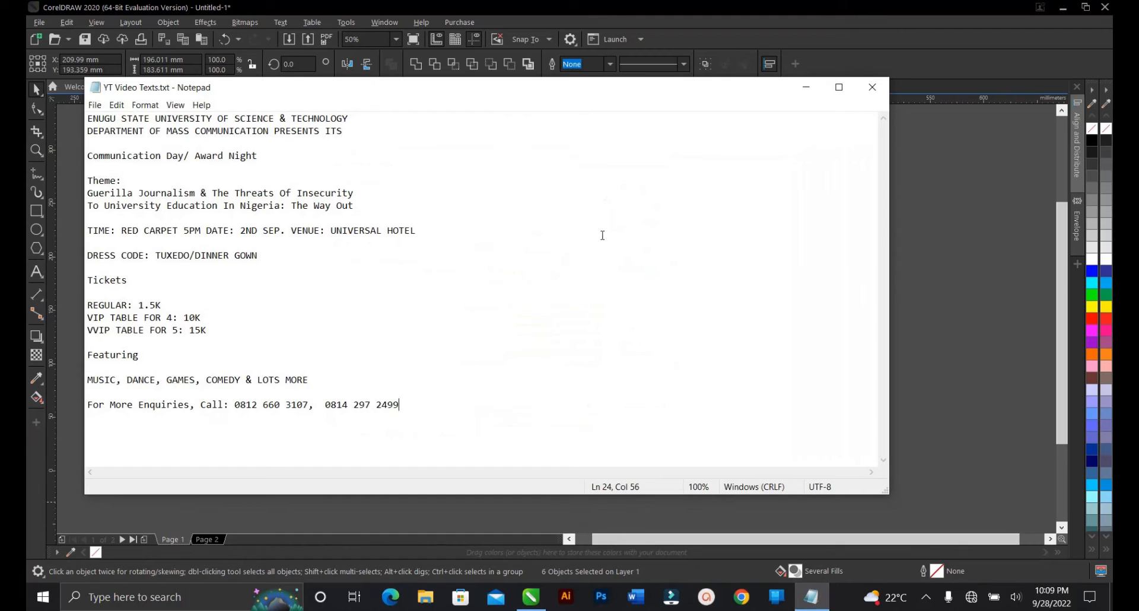
{"action": "left_click", "coordinate": [805, 88]}
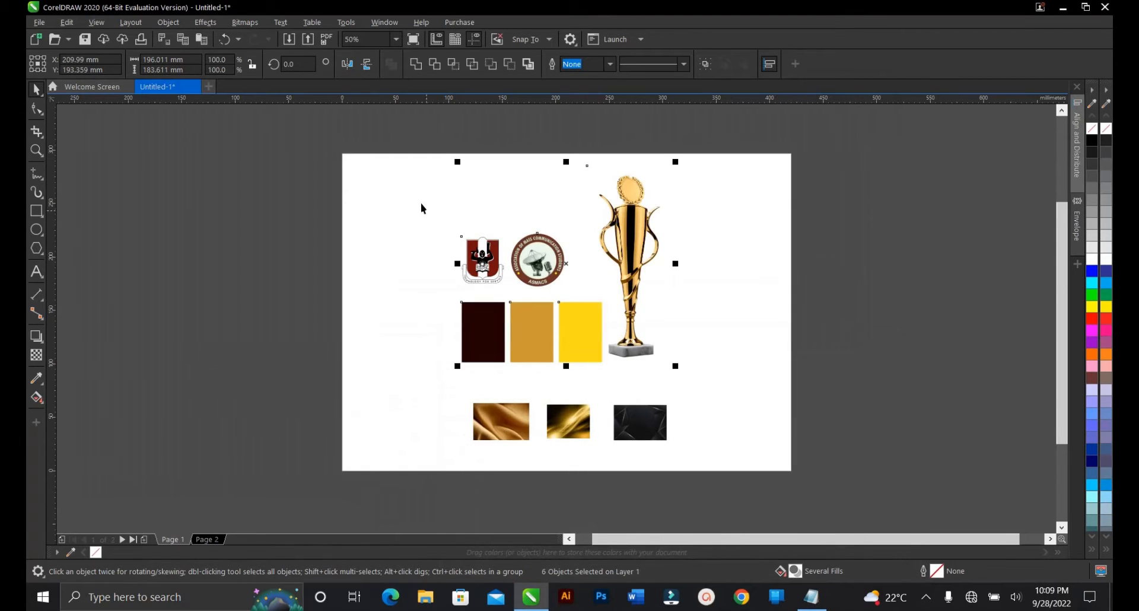
{"action": "left_click_drag", "start_coordinate": [419, 141], "coordinate": [717, 468]}
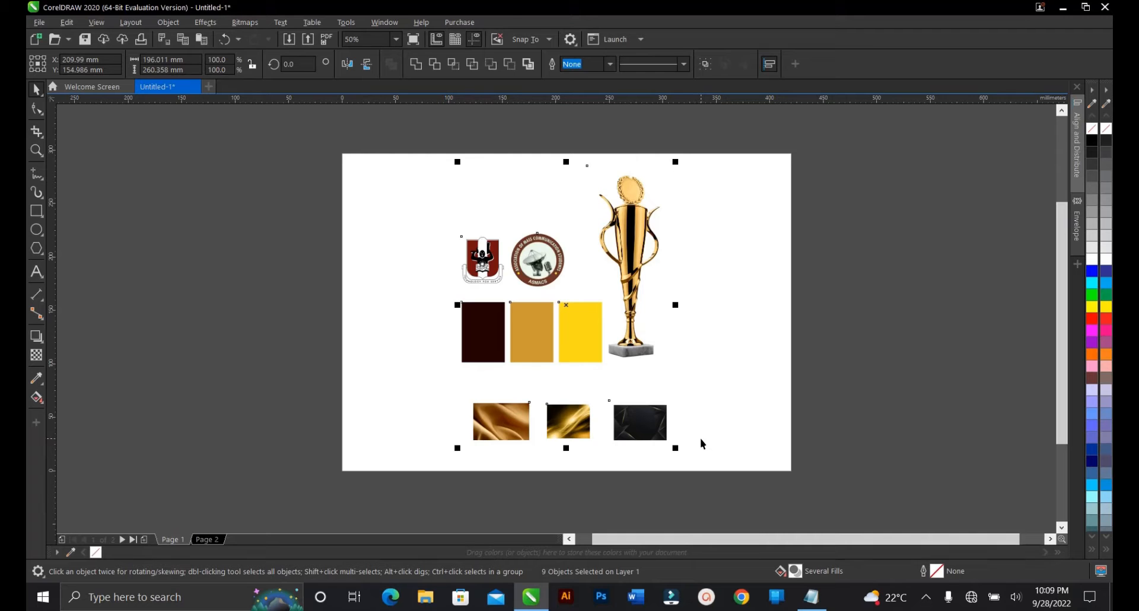
{"action": "left_click", "coordinate": [700, 440]}
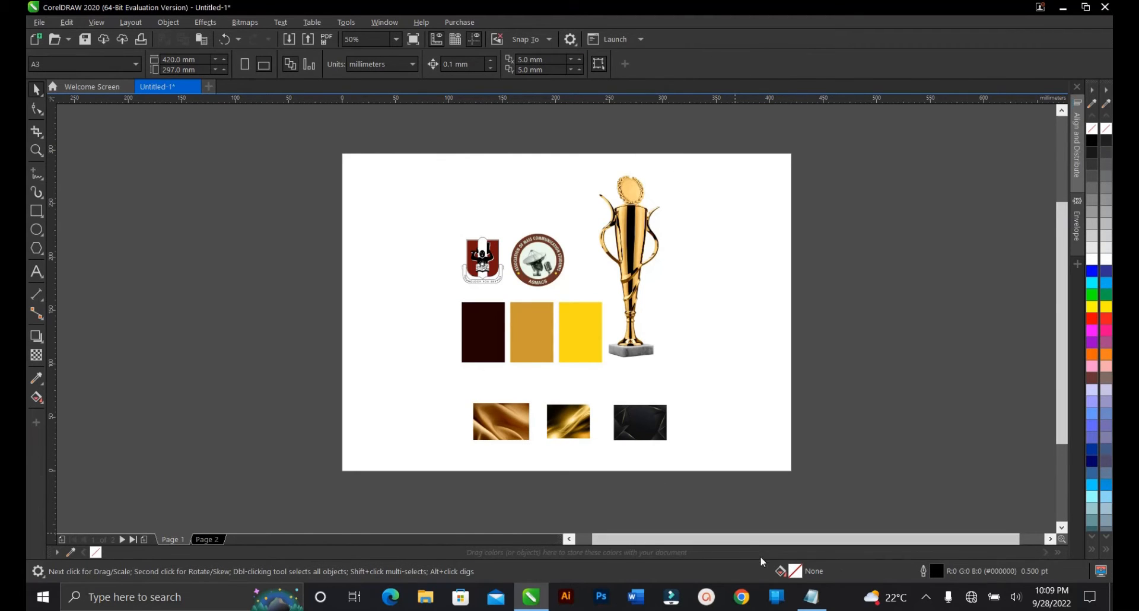
{"action": "left_click", "coordinate": [811, 597]}
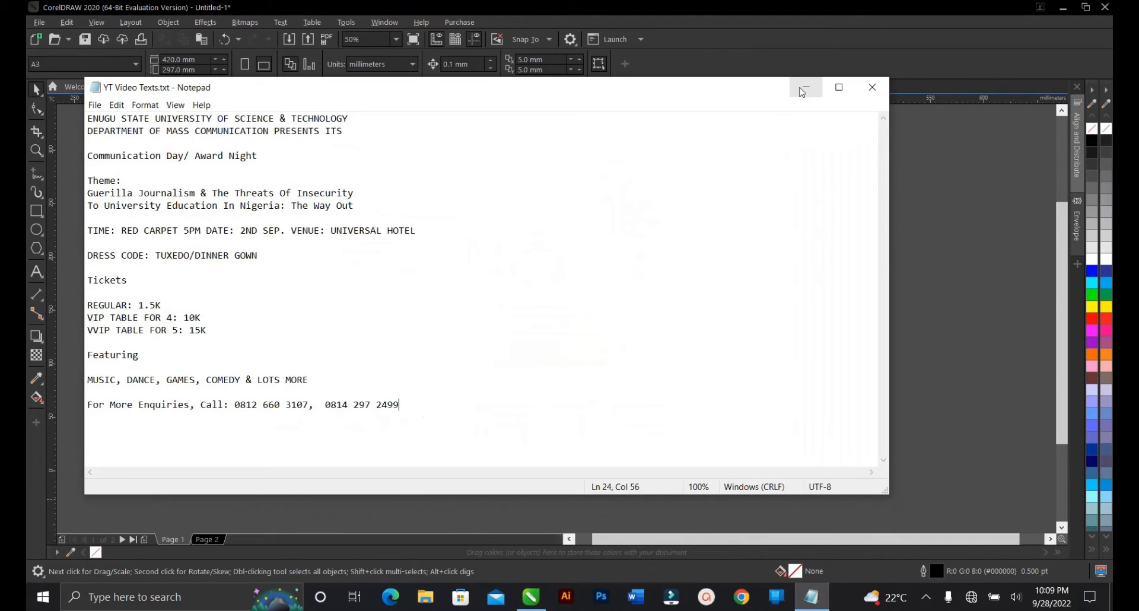
{"action": "left_click", "coordinate": [803, 91]}
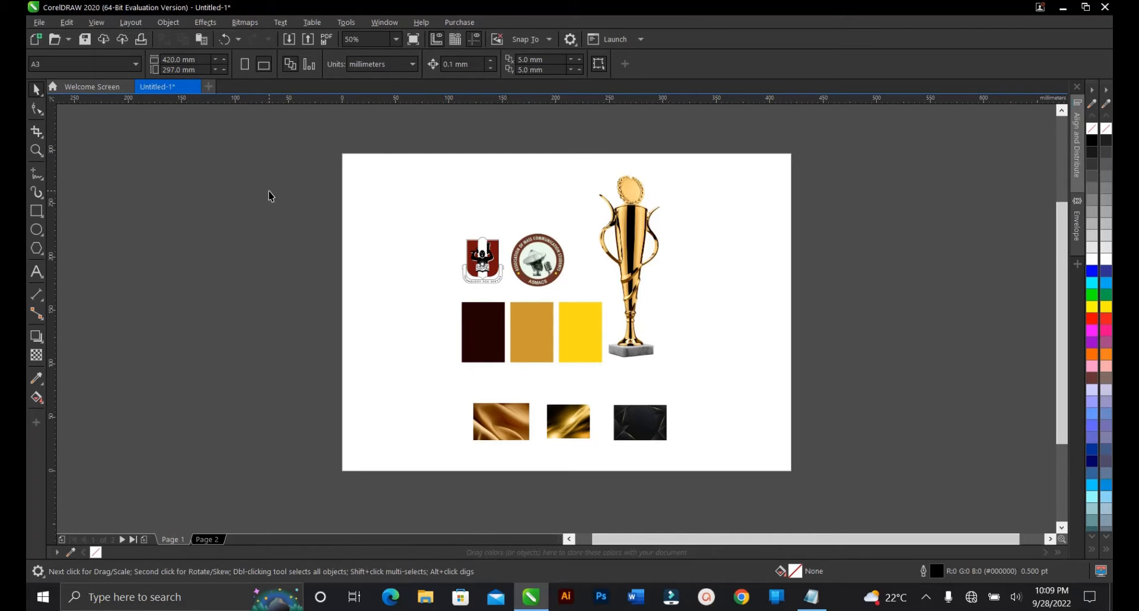
{"action": "key", "text": "ctrl+n"}
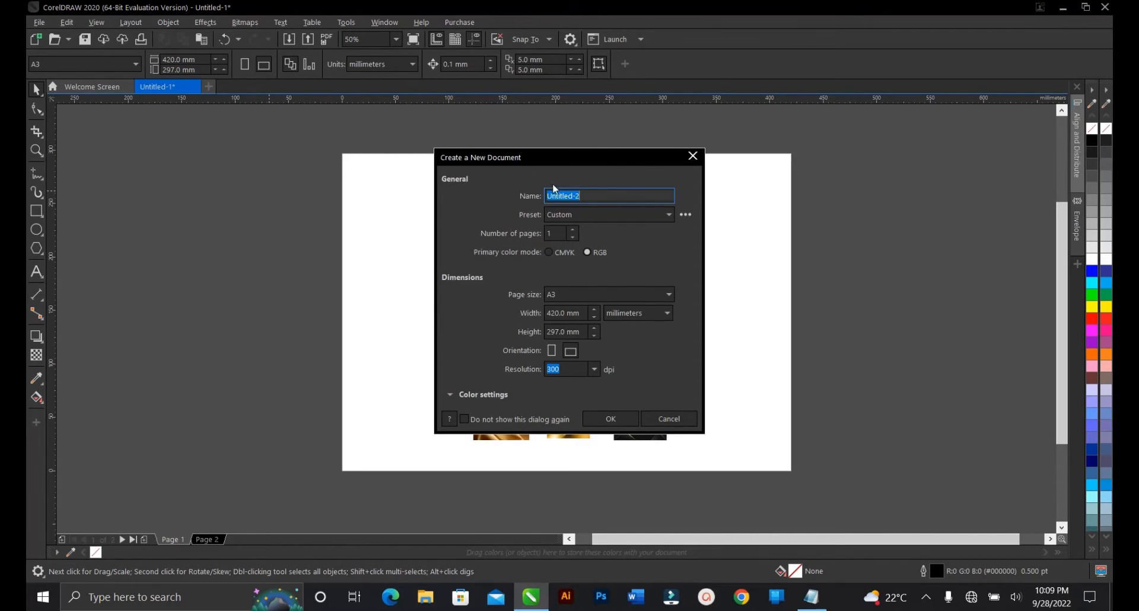
{"action": "left_click", "coordinate": [692, 156]}
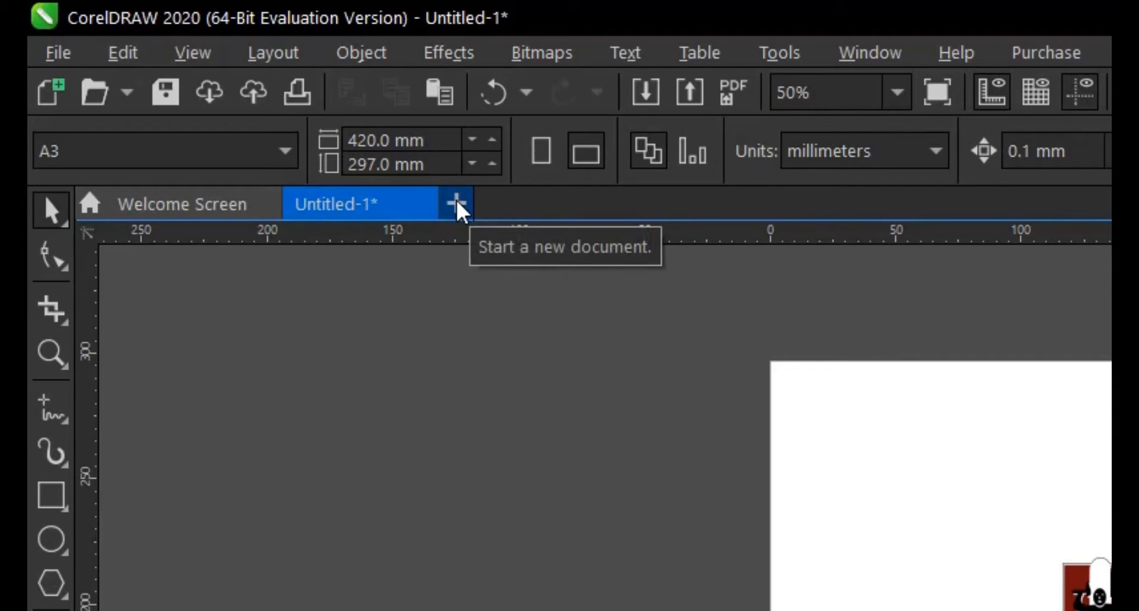
{"action": "left_click", "coordinate": [223, 208]}
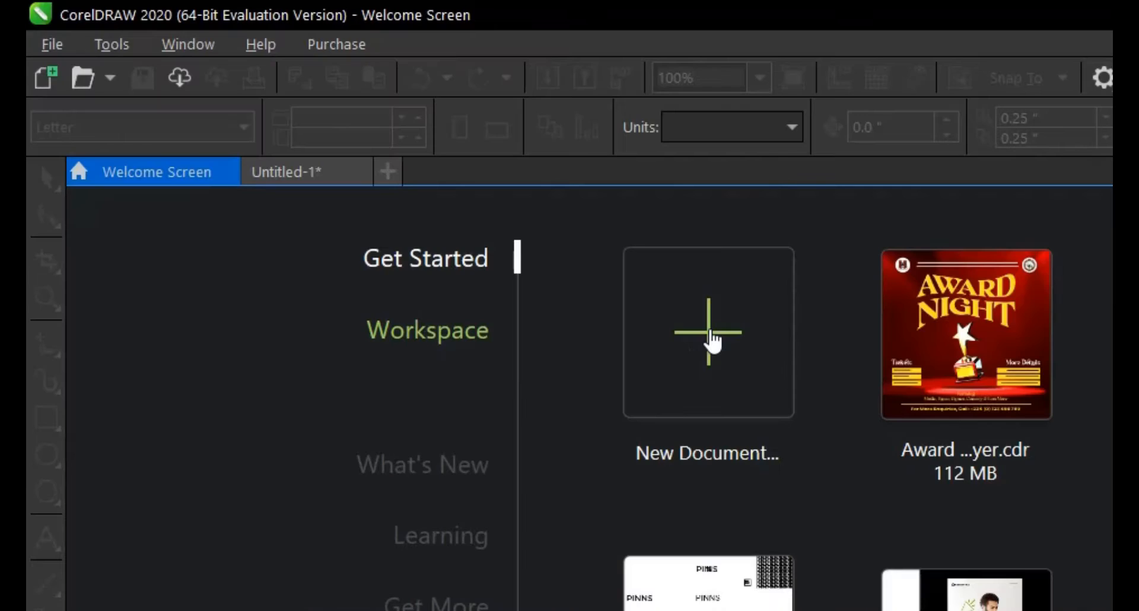
{"action": "left_click", "coordinate": [372, 172]}
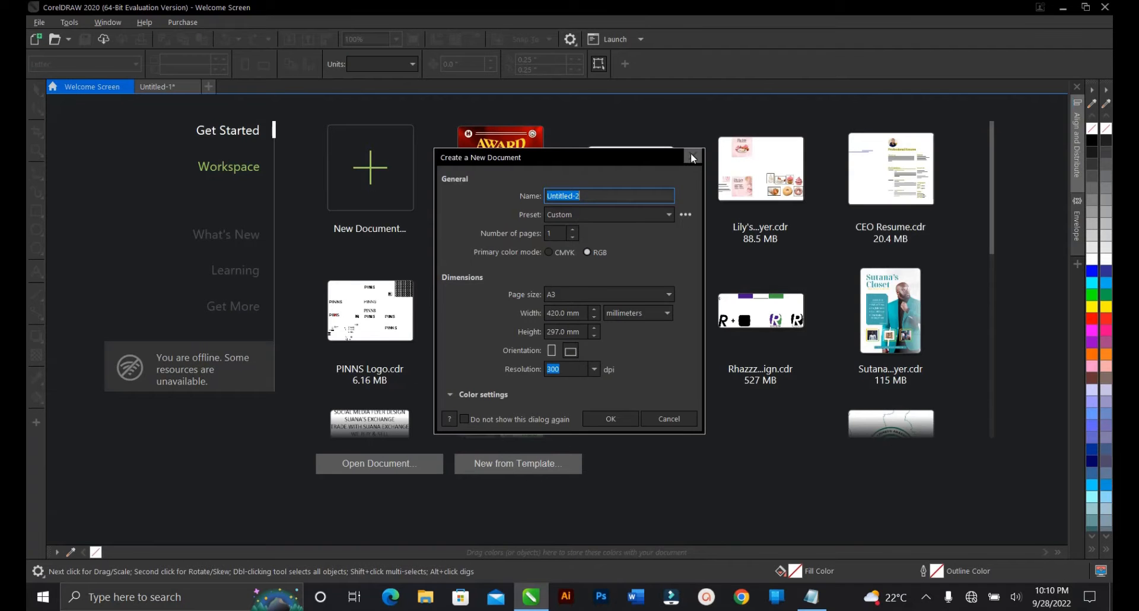
{"action": "left_click", "coordinate": [691, 152]}
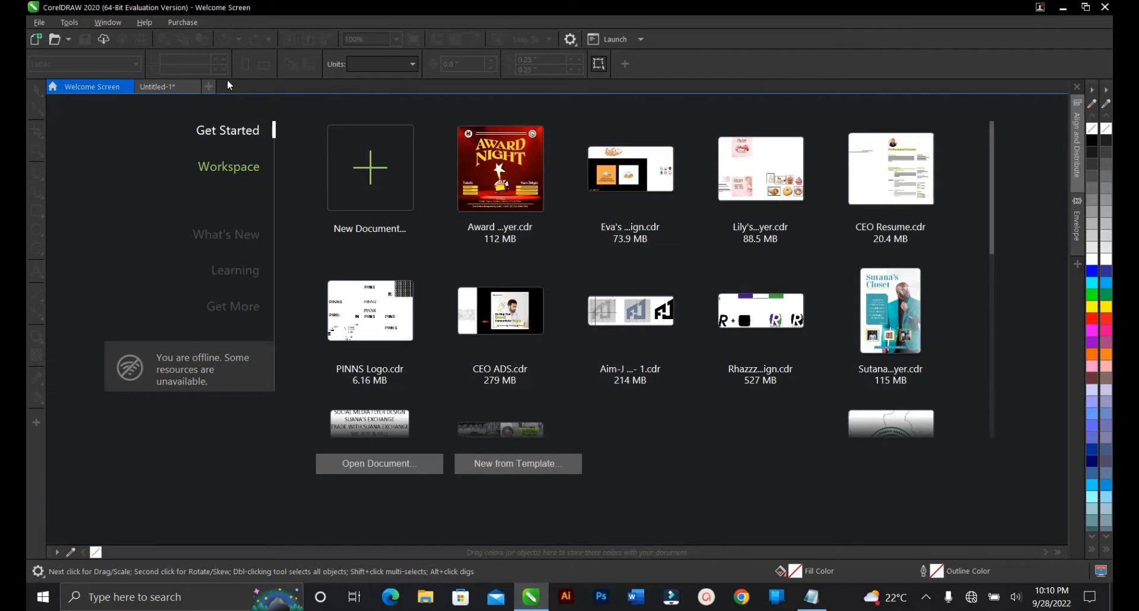
{"action": "left_click", "coordinate": [210, 87]}
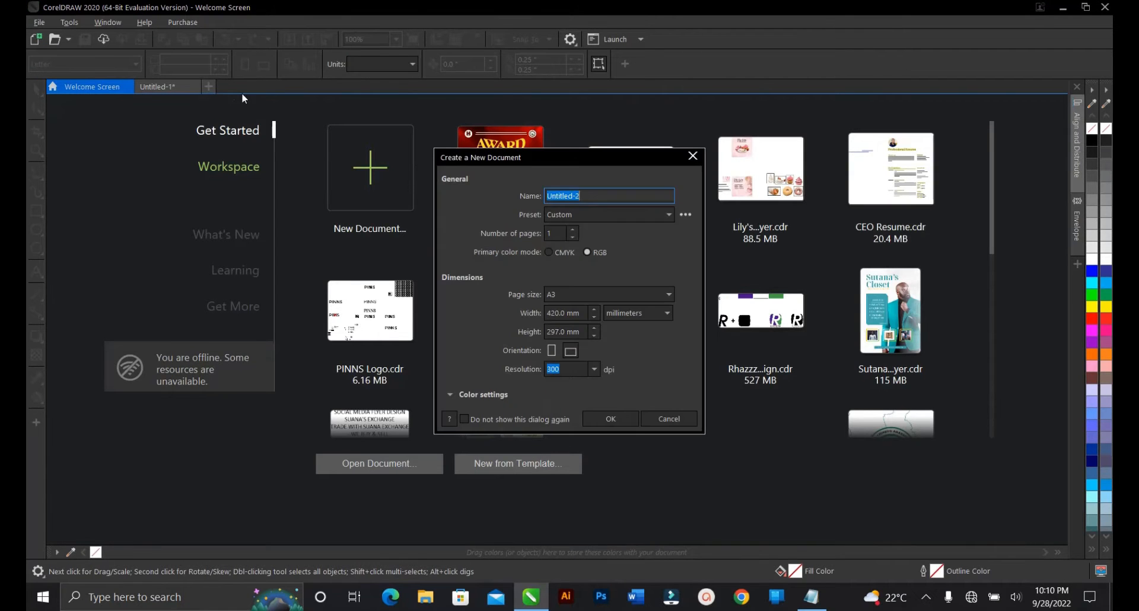
{"action": "left_click", "coordinate": [693, 156]}
{"action": "left_click", "coordinate": [157, 87]}
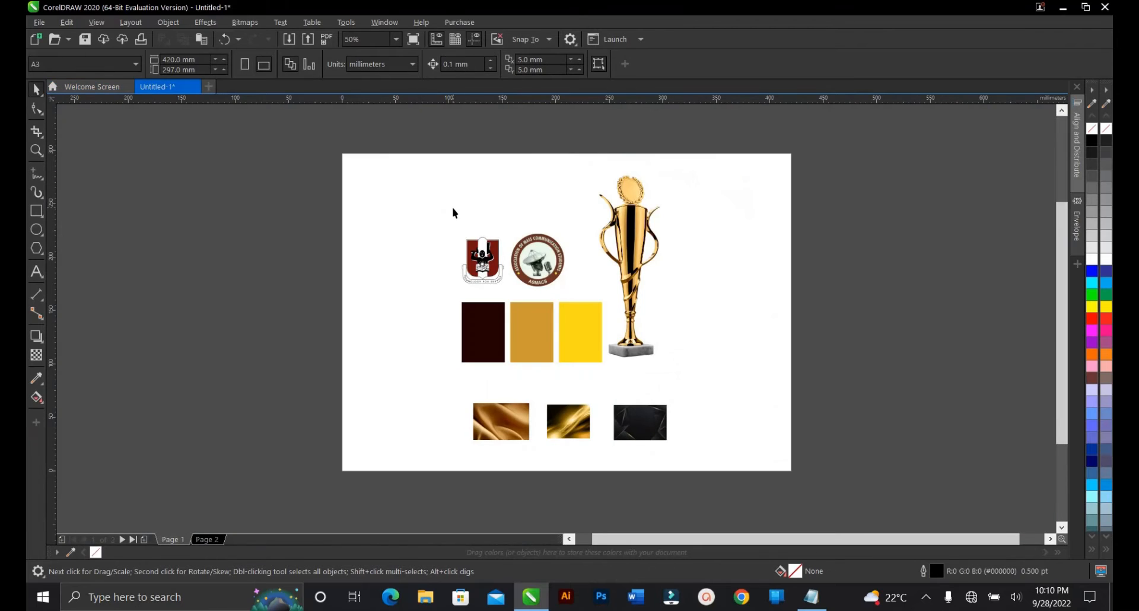
Step: Start a new document and name it "Award Night FLyer"
{"action": "key", "text": "ctrl+n"}
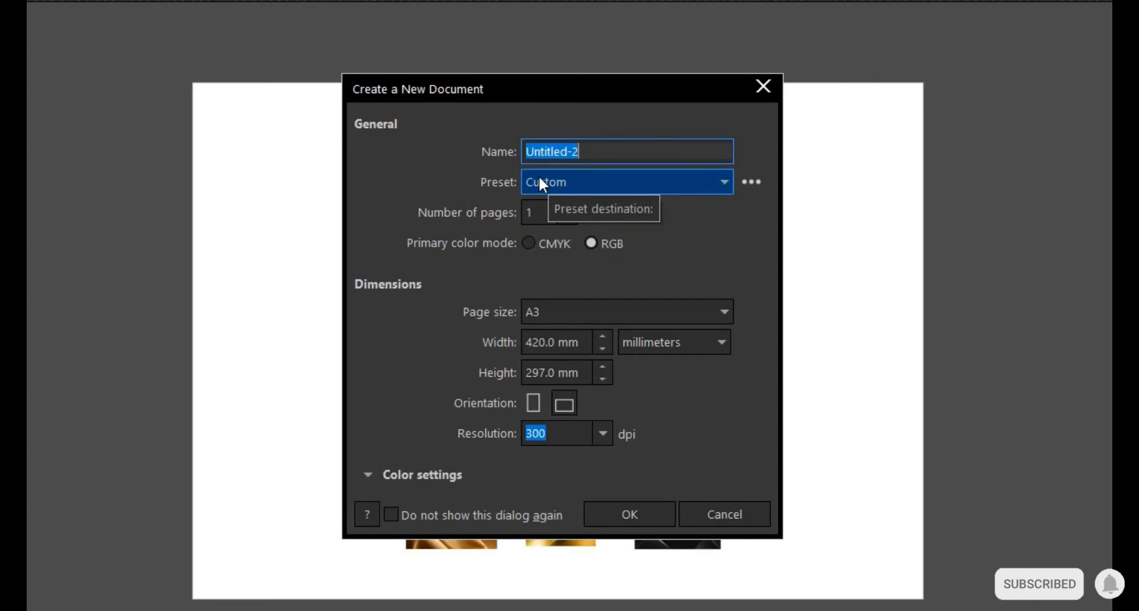
{"action": "type", "text": "Awar"}
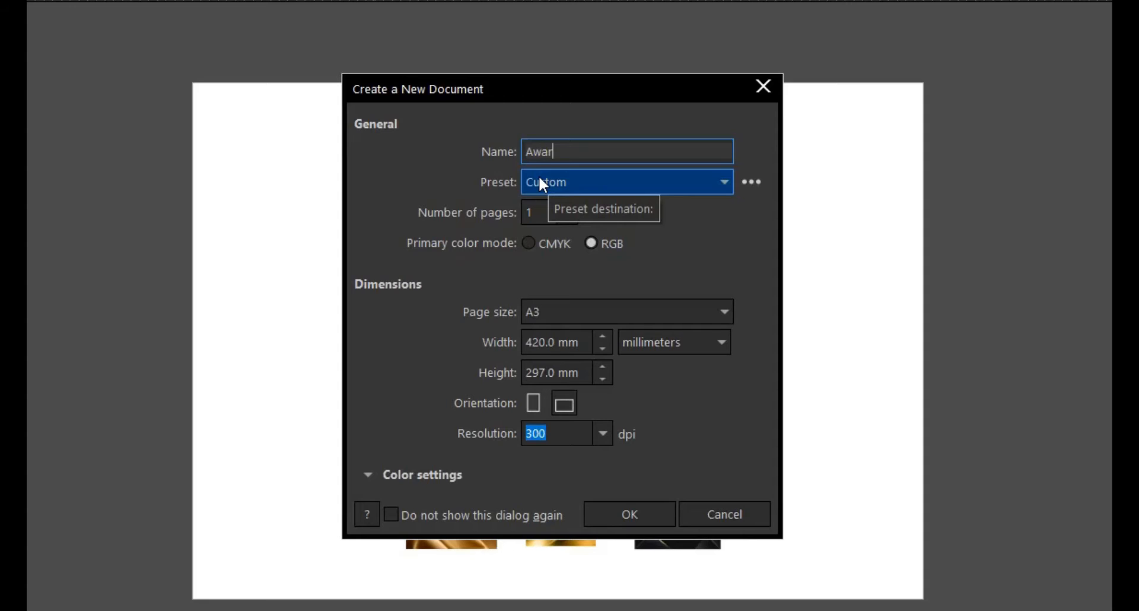
{"action": "type", "text": "d Night FLyer"}
{"action": "left_click", "coordinate": [600, 177]}
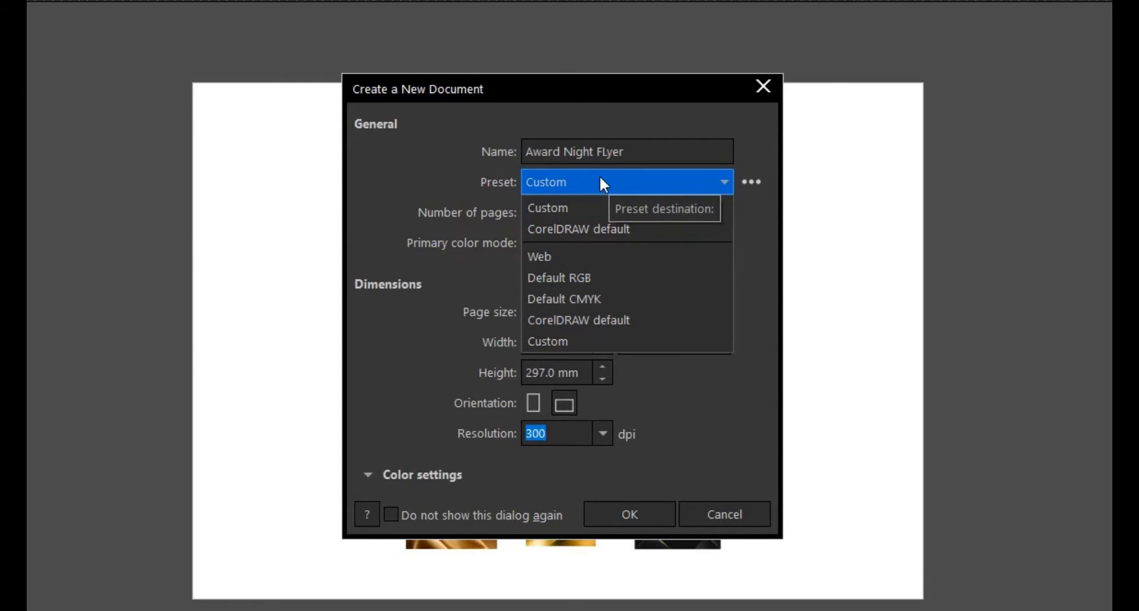
{"action": "left_click", "coordinate": [601, 179]}
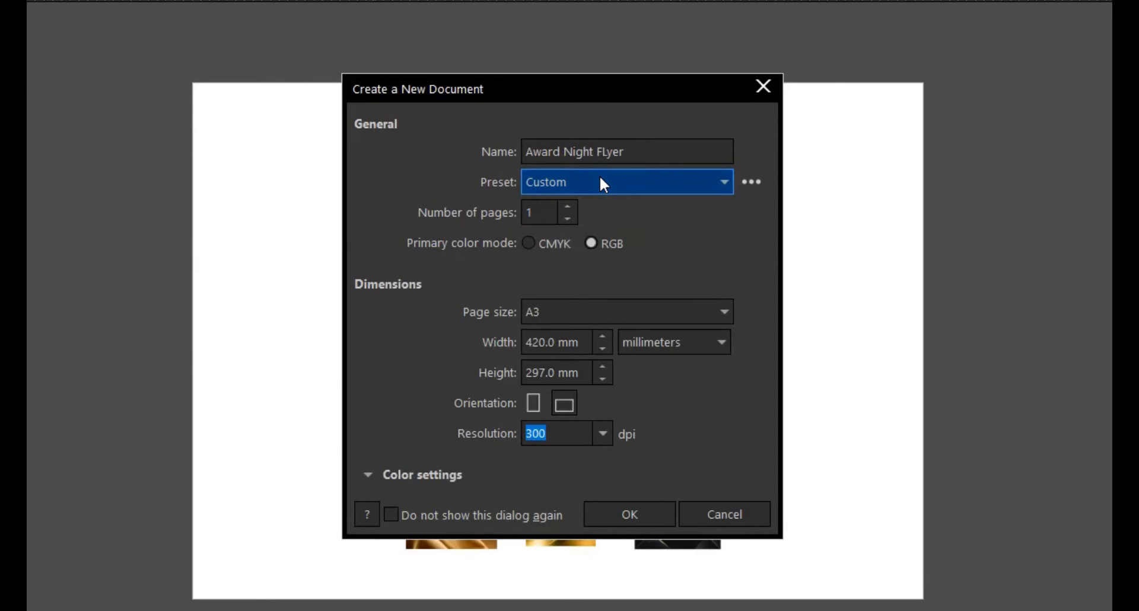
{"action": "left_click", "coordinate": [544, 214]}
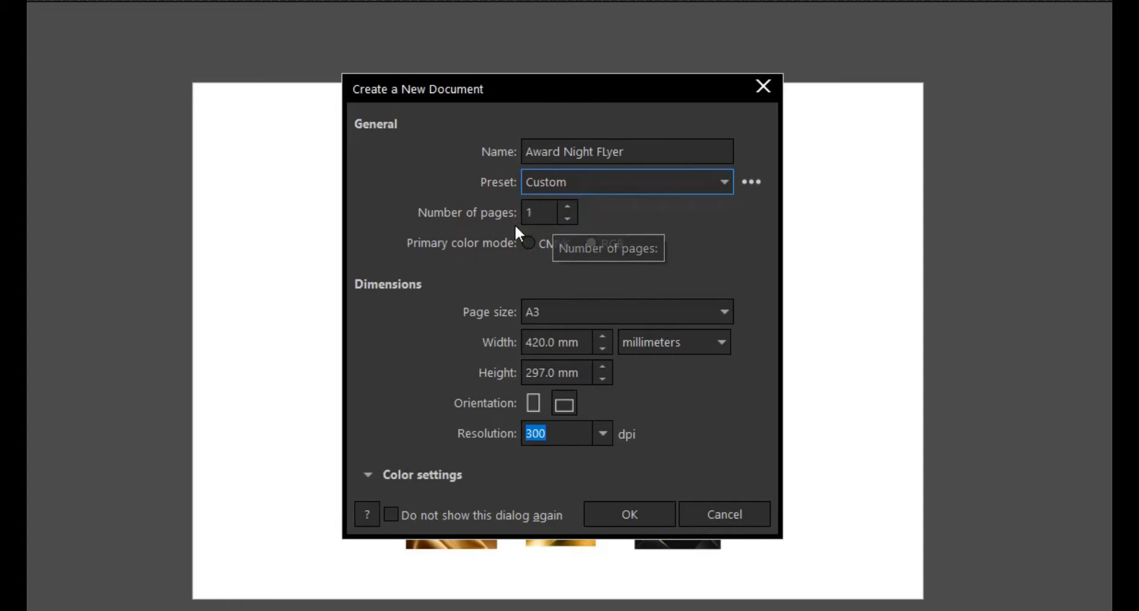
{"action": "left_click", "coordinate": [524, 312]}
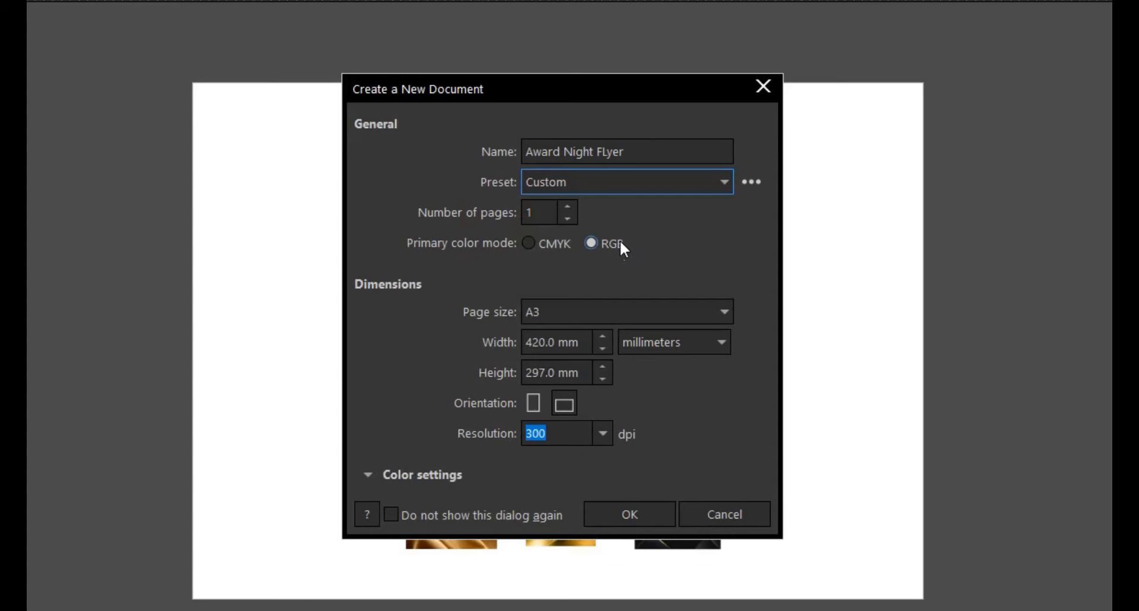
{"action": "left_click", "coordinate": [563, 309]}
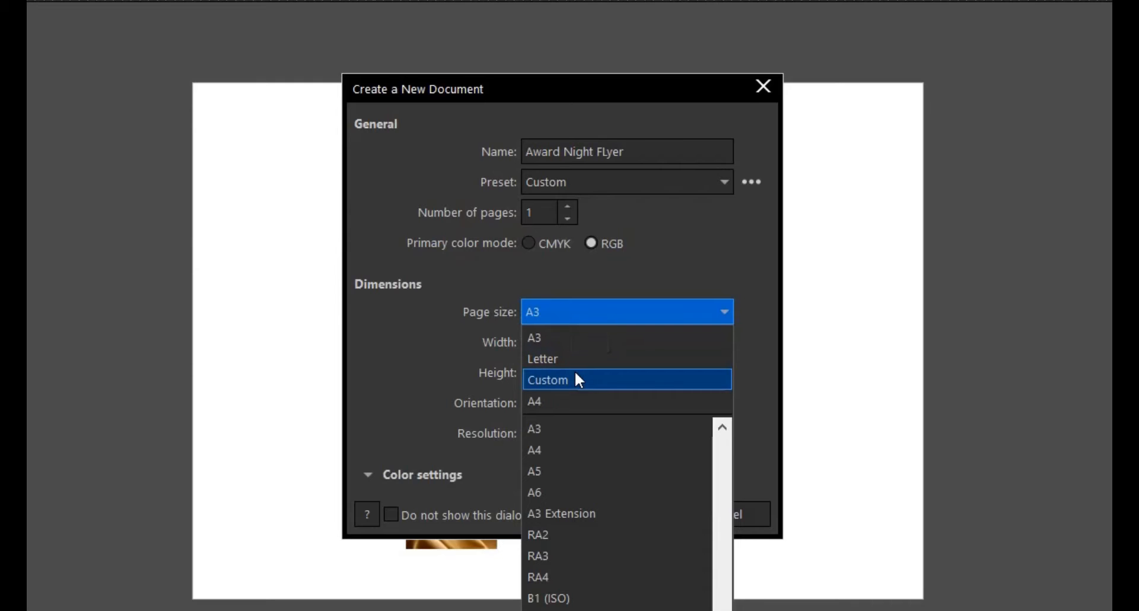
{"action": "left_click", "coordinate": [588, 304]}
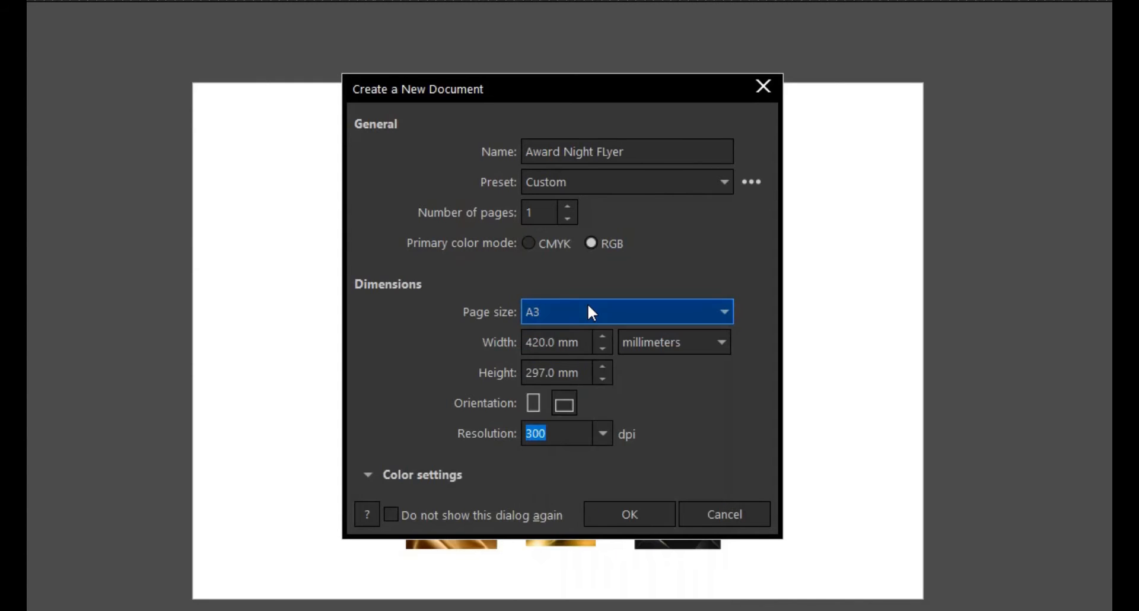
{"action": "mouse_move", "coordinate": [584, 343]}
{"action": "left_mouse_down"}
{"action": "mouse_move", "coordinate": [557, 341]}
{"action": "mouse_move", "coordinate": [587, 337]}
{"action": "left_mouse_up"}
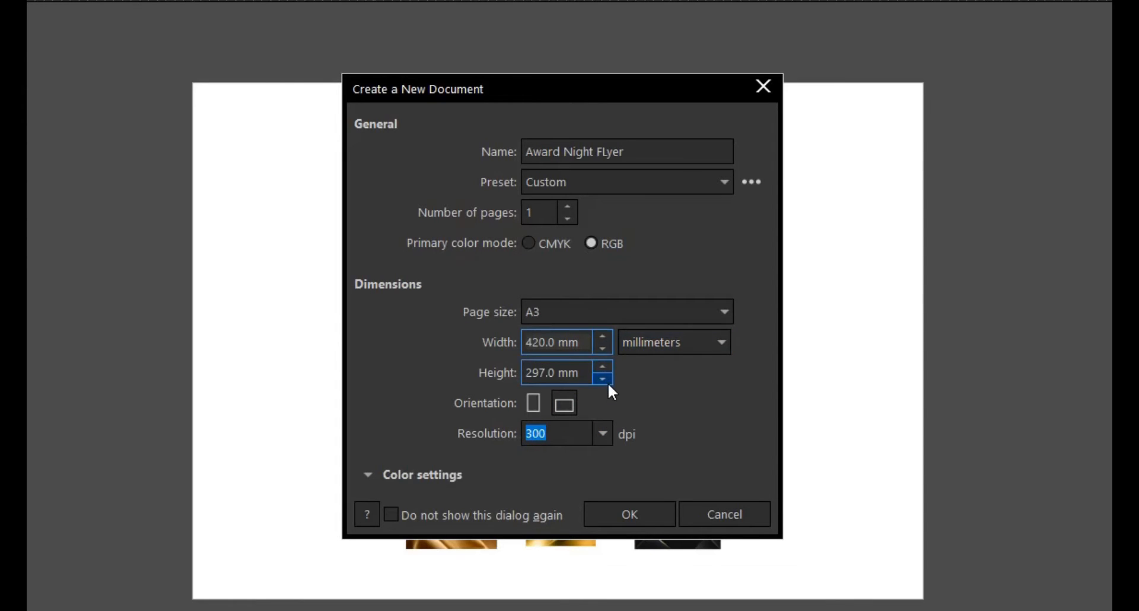
Step: Set the new document's units to inches and its page size to 8 inches wide by 8 inches high
{"action": "left_click", "coordinate": [688, 346]}
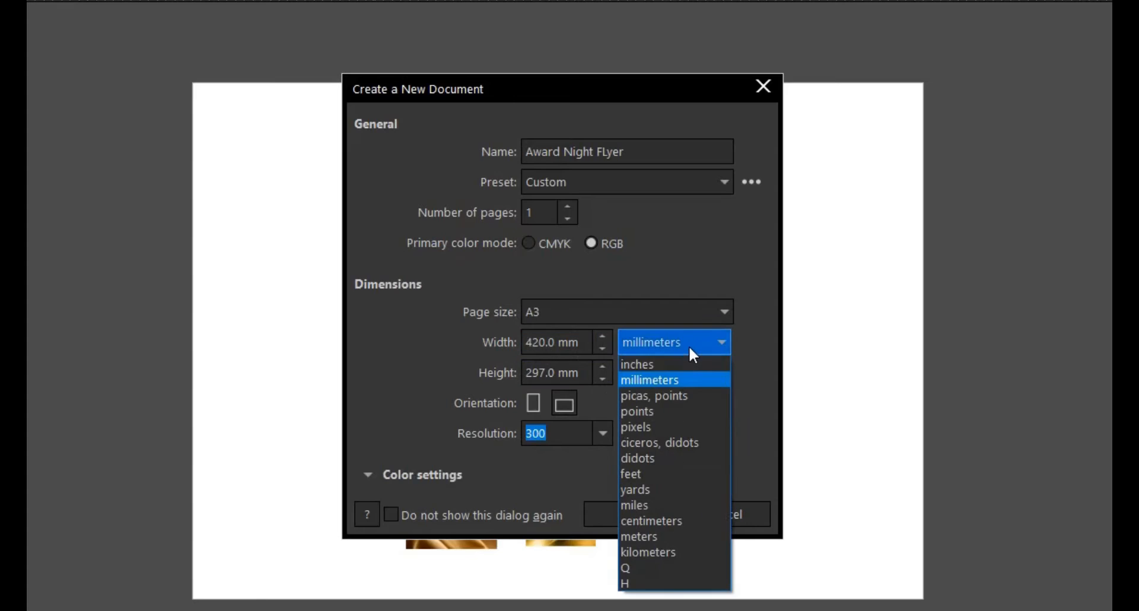
{"action": "left_click", "coordinate": [673, 363]}
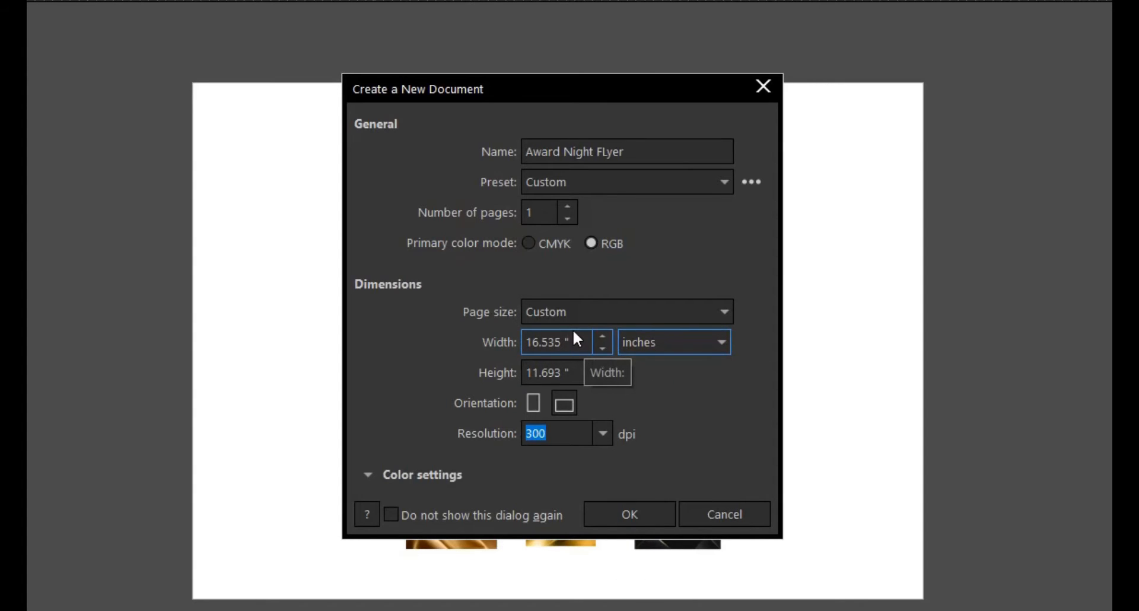
{"action": "left_click_drag", "start_coordinate": [573, 343], "coordinate": [517, 339]}
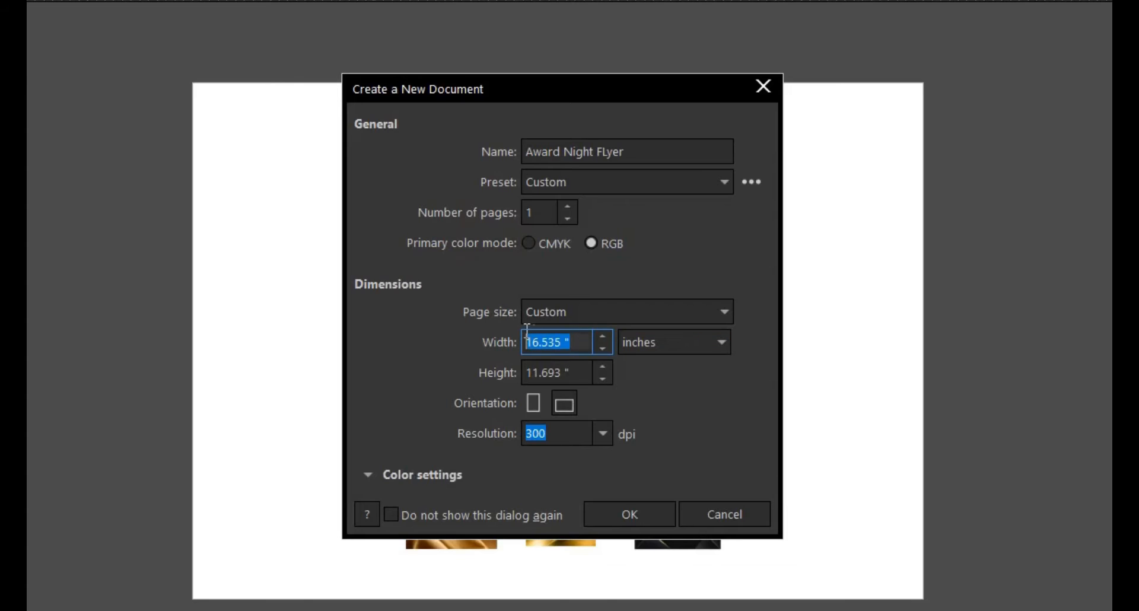
{"action": "type", "text": "8"}
{"action": "key", "text": "Tab"}
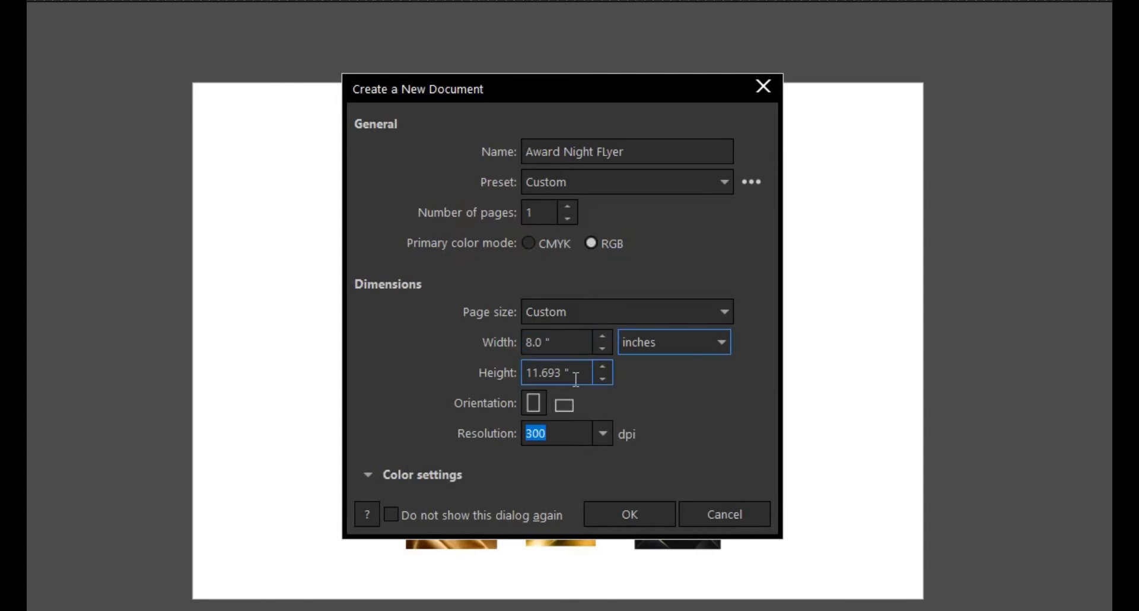
{"action": "key", "text": "Tab"}
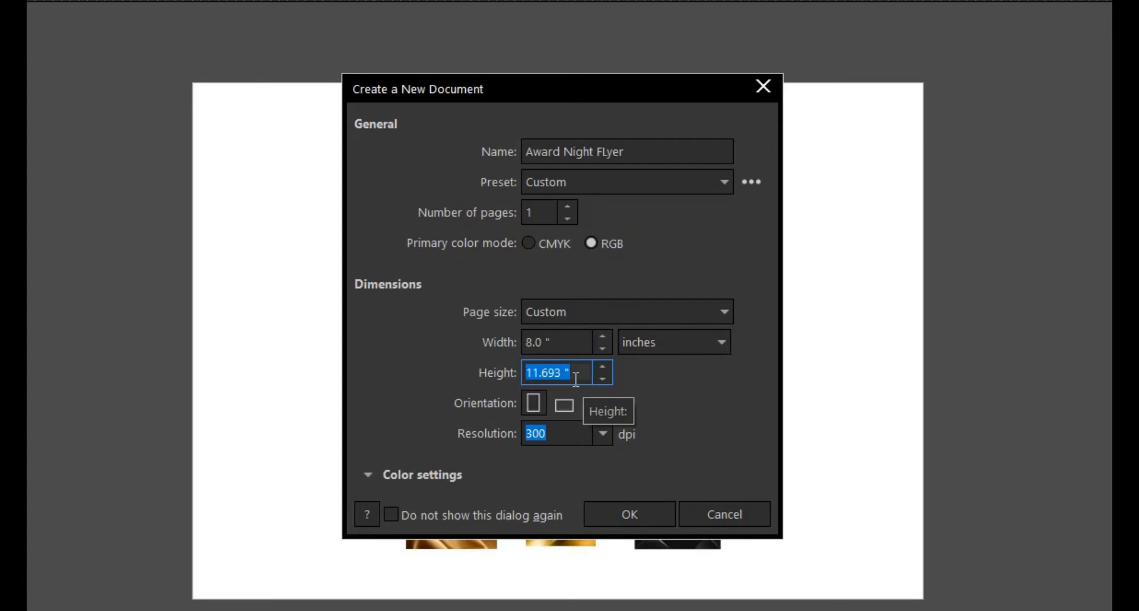
{"action": "type", "text": "8"}
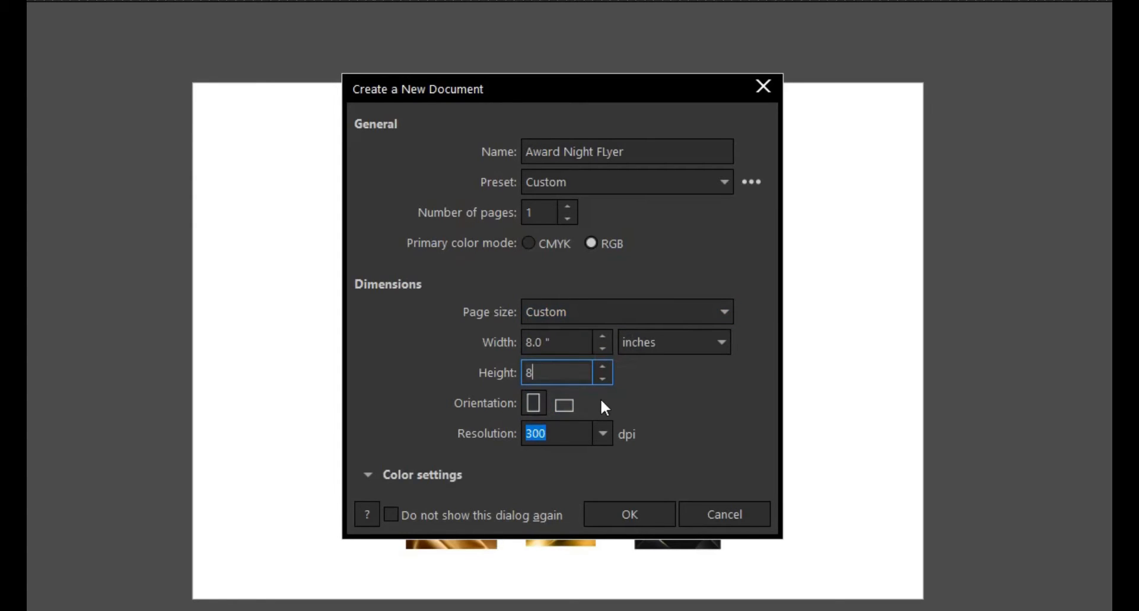
Step: Review the new document's color settings and create the document
{"action": "left_click", "coordinate": [563, 403]}
{"action": "left_click", "coordinate": [367, 475]}
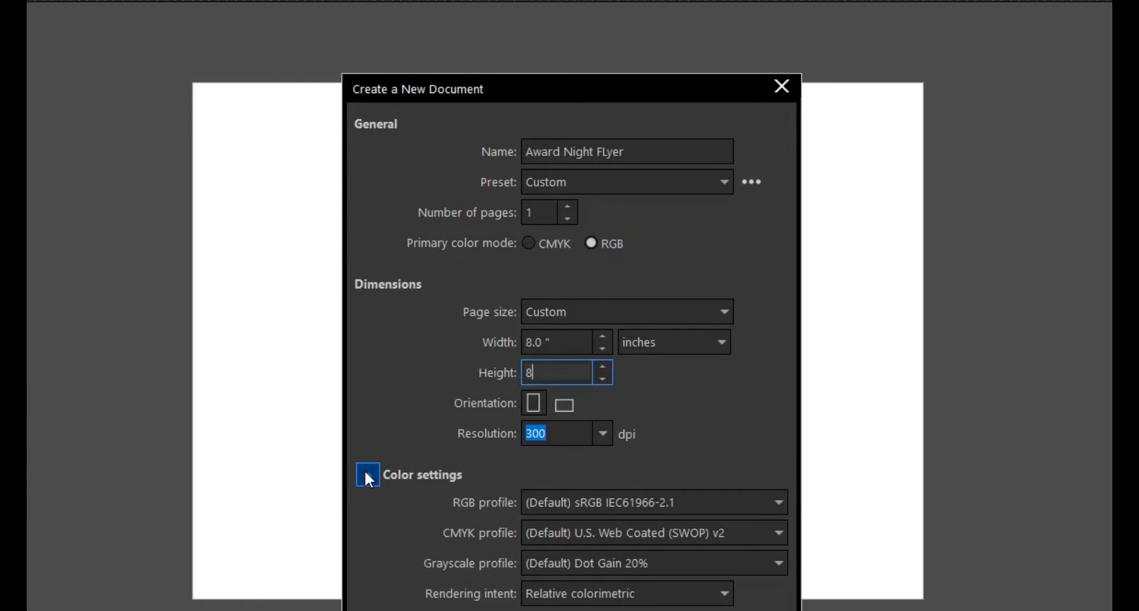
{"action": "left_click", "coordinate": [368, 475]}
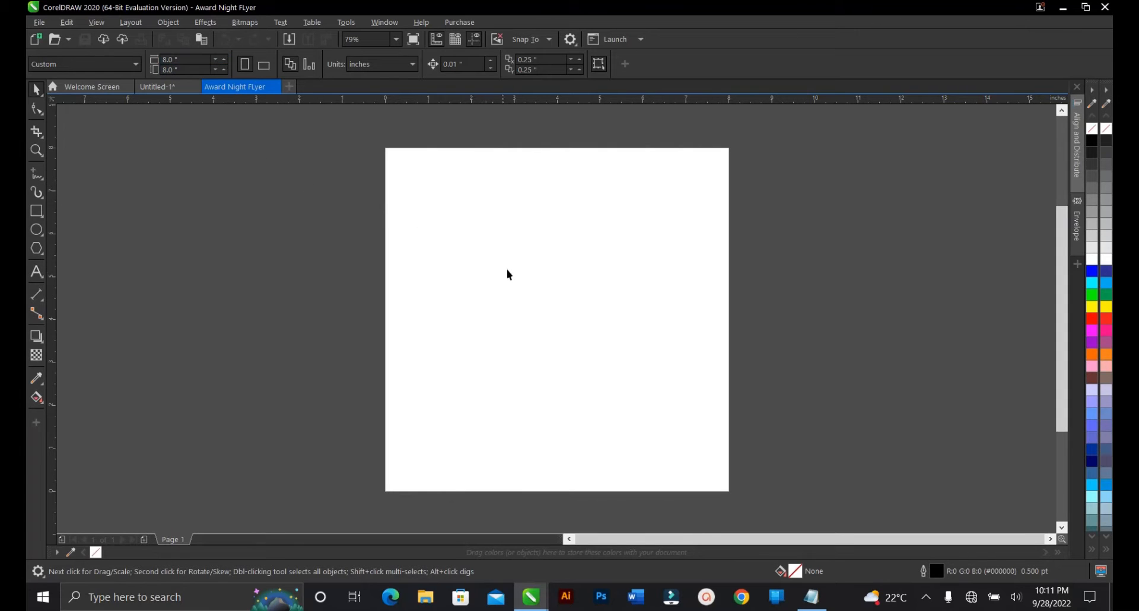
Step: Copy all the logos, swatches, trophy and textures from Untitled-1 and paste them into the Award Night FLyer document
{"action": "left_click", "coordinate": [171, 89]}
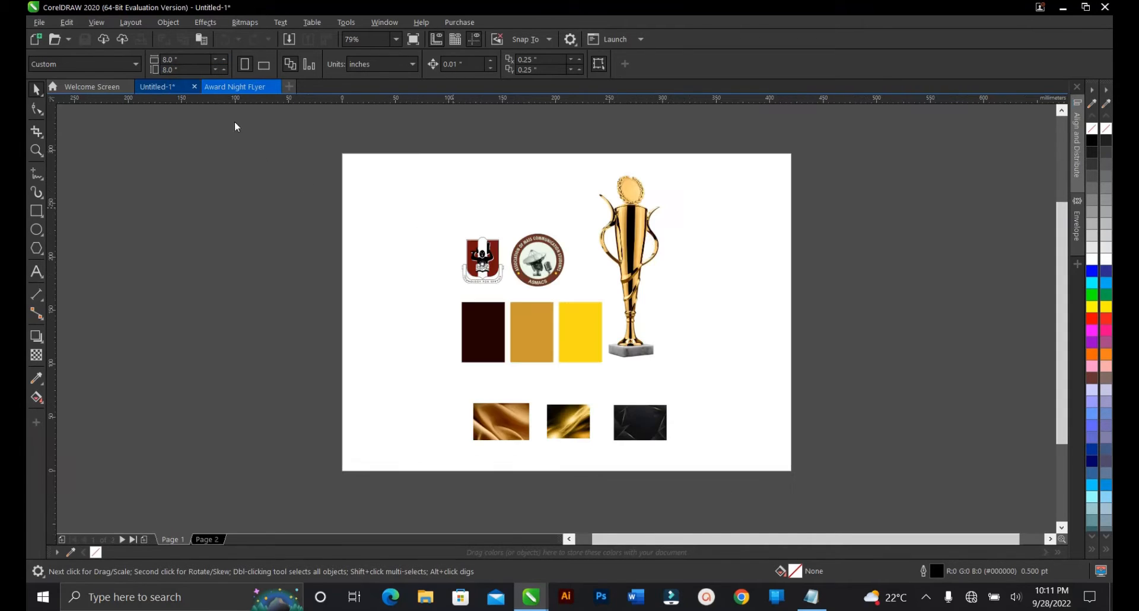
{"action": "left_click_drag", "start_coordinate": [396, 130], "coordinate": [748, 512]}
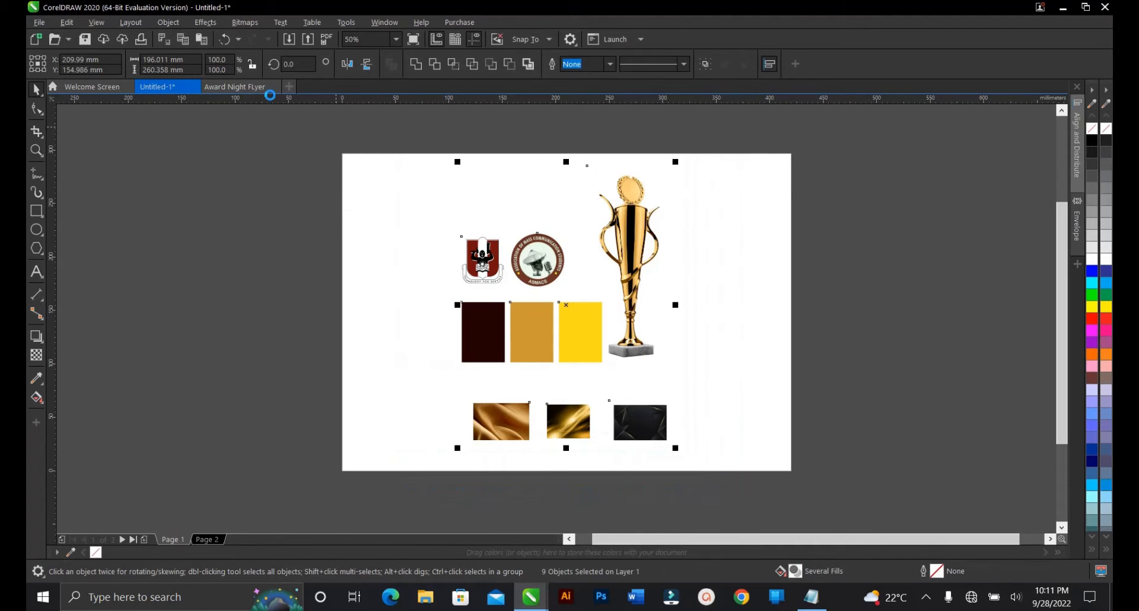
{"action": "left_click", "coordinate": [237, 86]}
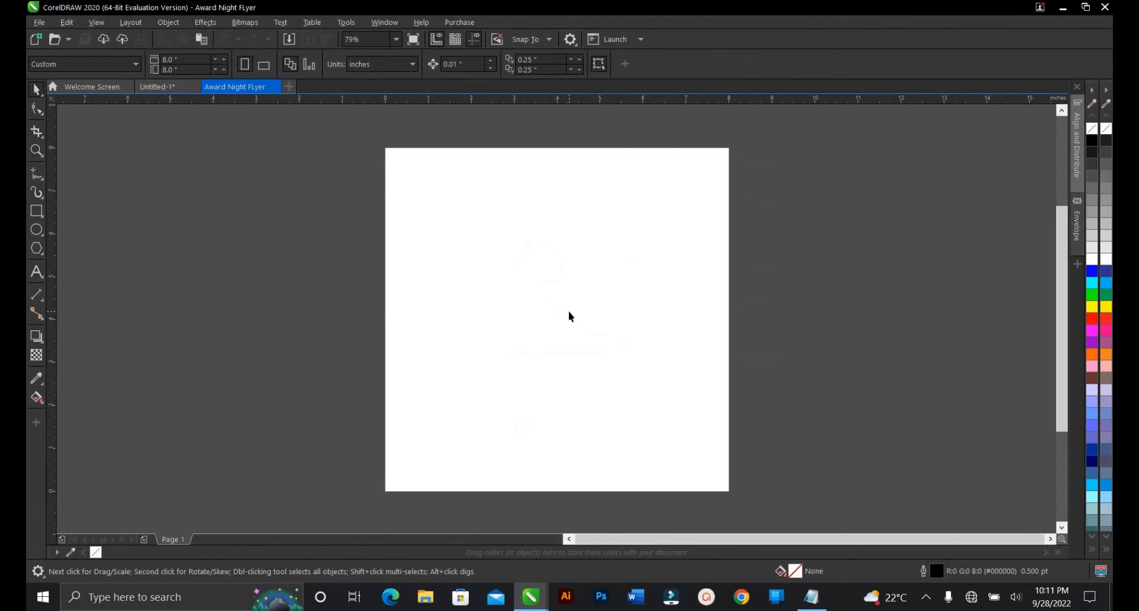
{"action": "scroll", "coordinate": [568, 311], "scroll_direction": "down", "scroll_amount": 3}
{"action": "key", "text": "ctrl+v"}
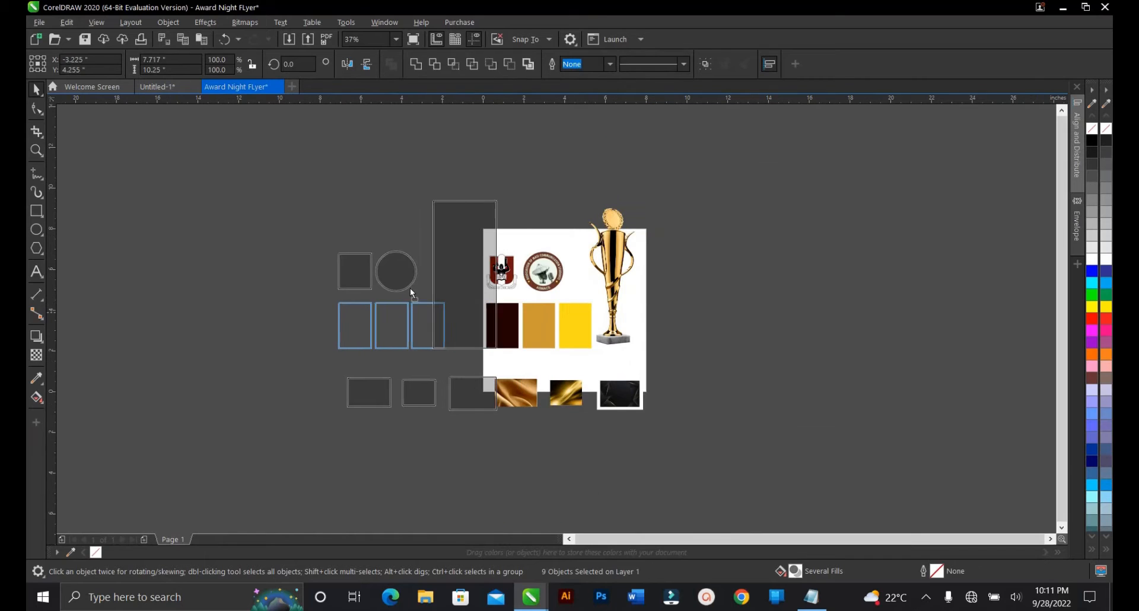
Step: Move the pasted assets off the page to its left side and scale them down together to about 6.44 by 8.55 inches
{"action": "left_click_drag", "start_coordinate": [411, 287], "coordinate": [361, 287]}
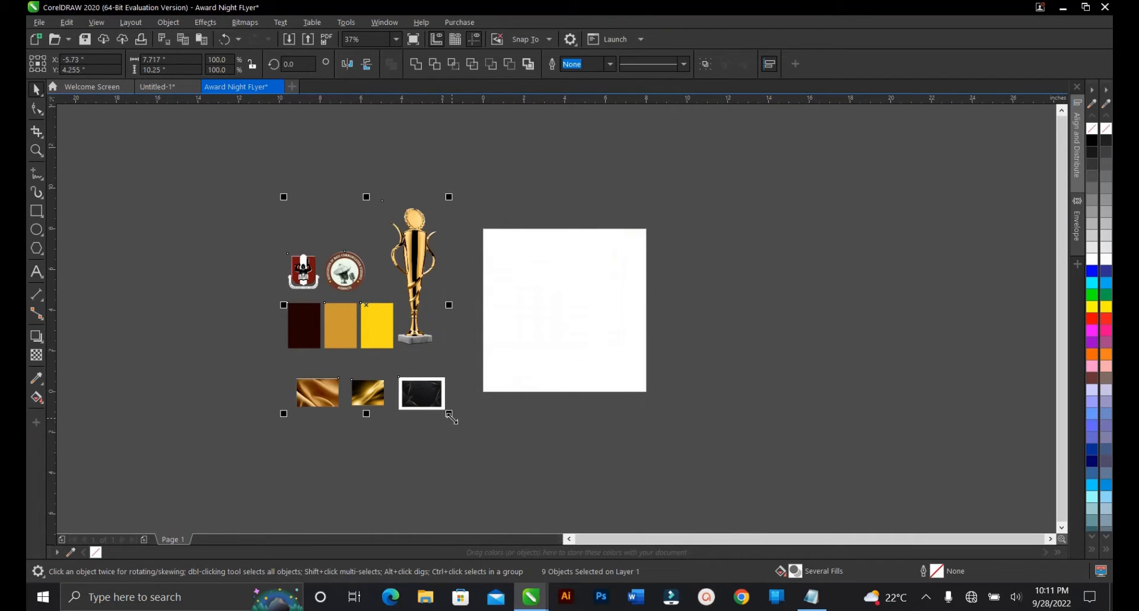
{"action": "left_click_drag", "start_coordinate": [452, 419], "coordinate": [421, 378]}
{"action": "scroll", "coordinate": [375, 293], "scroll_direction": "up", "scroll_amount": 3}
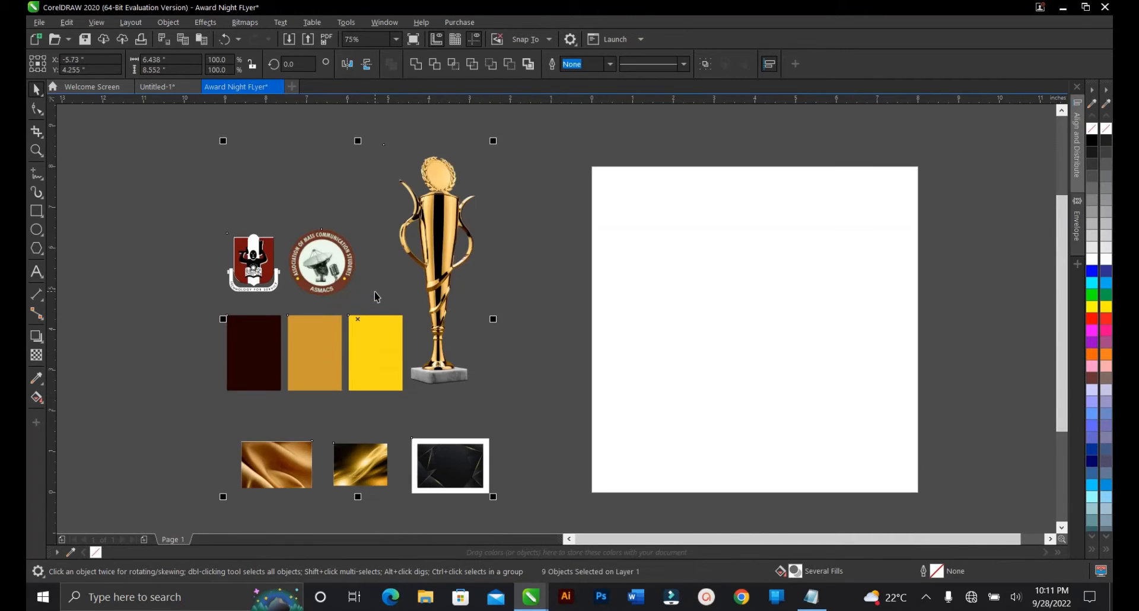
{"action": "left_click", "coordinate": [538, 289]}
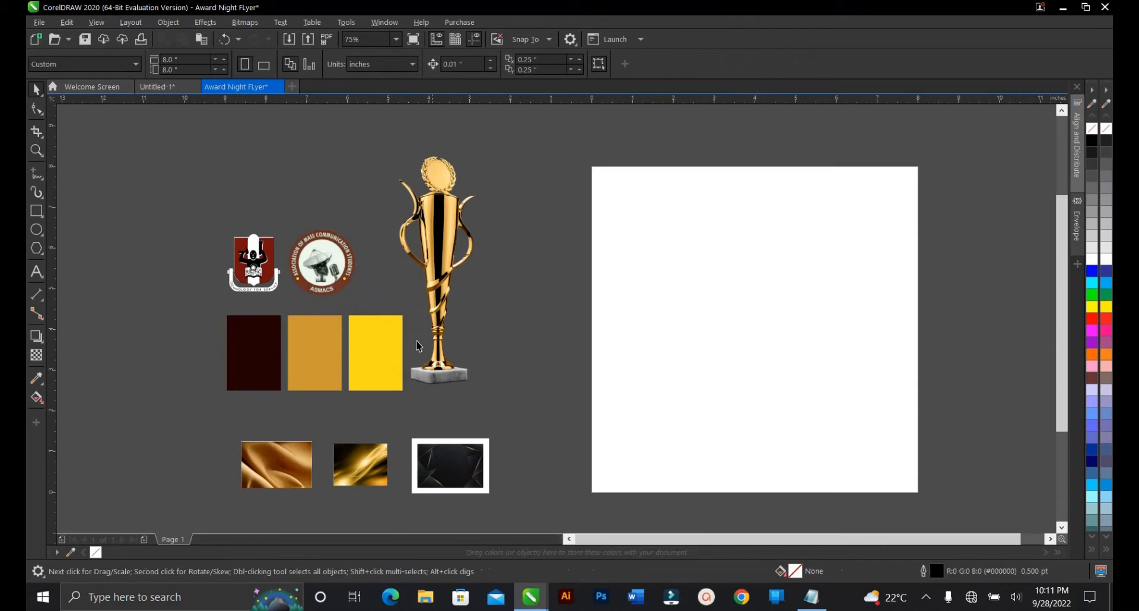
{"action": "left_click", "coordinate": [374, 374]}
{"action": "left_click", "coordinate": [536, 363]}
{"action": "scroll", "coordinate": [439, 309], "scroll_direction": "down", "scroll_amount": 1}
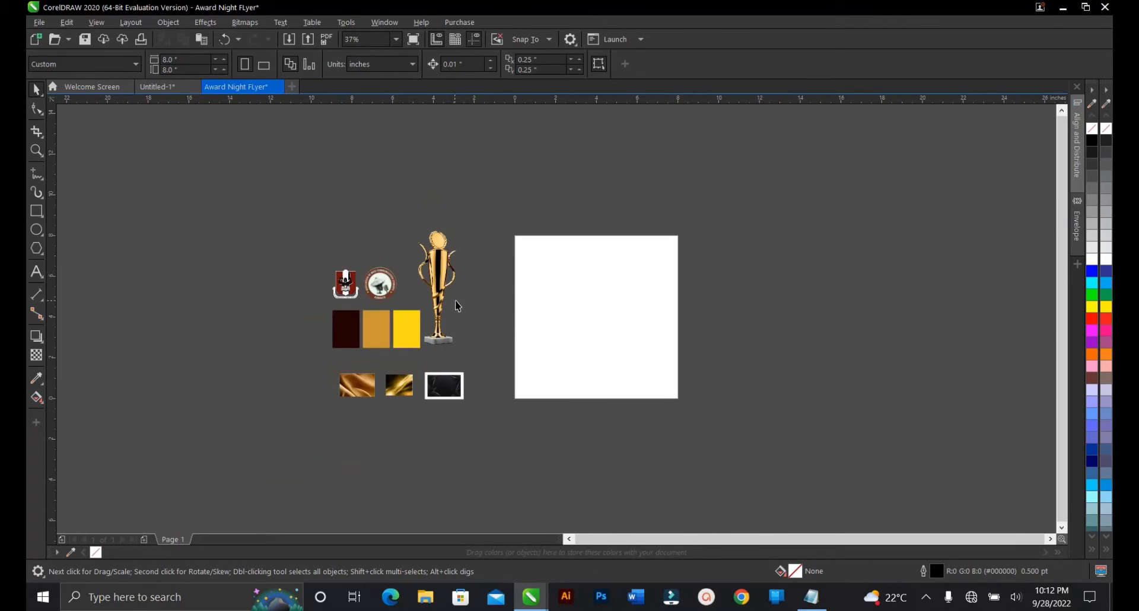
{"action": "scroll", "coordinate": [557, 312], "scroll_direction": "up", "scroll_amount": 1}
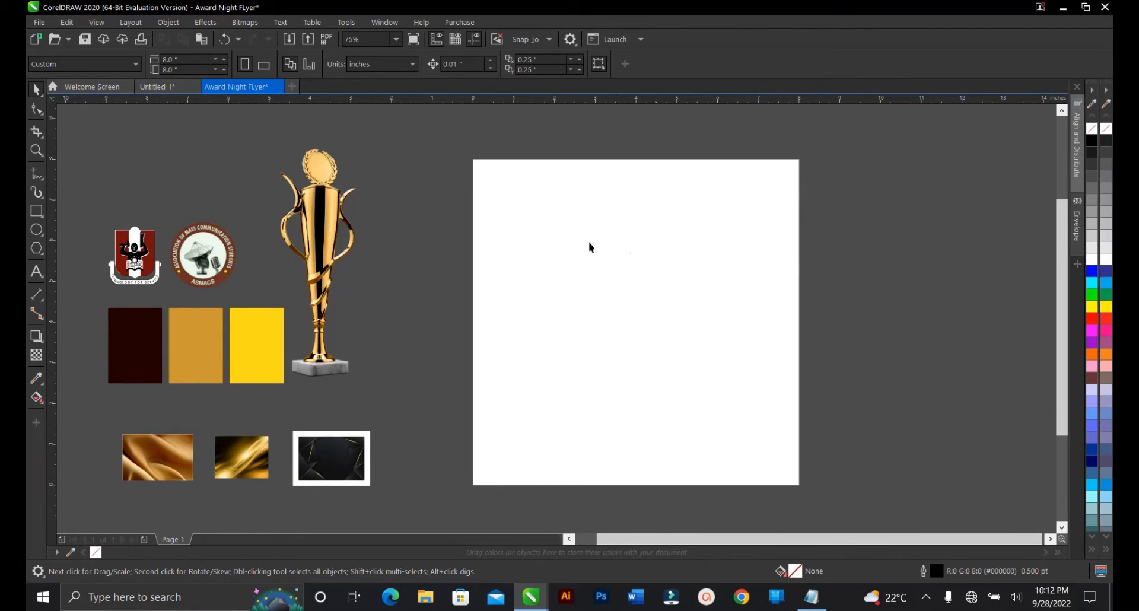
{"action": "left_click", "coordinate": [319, 222]}
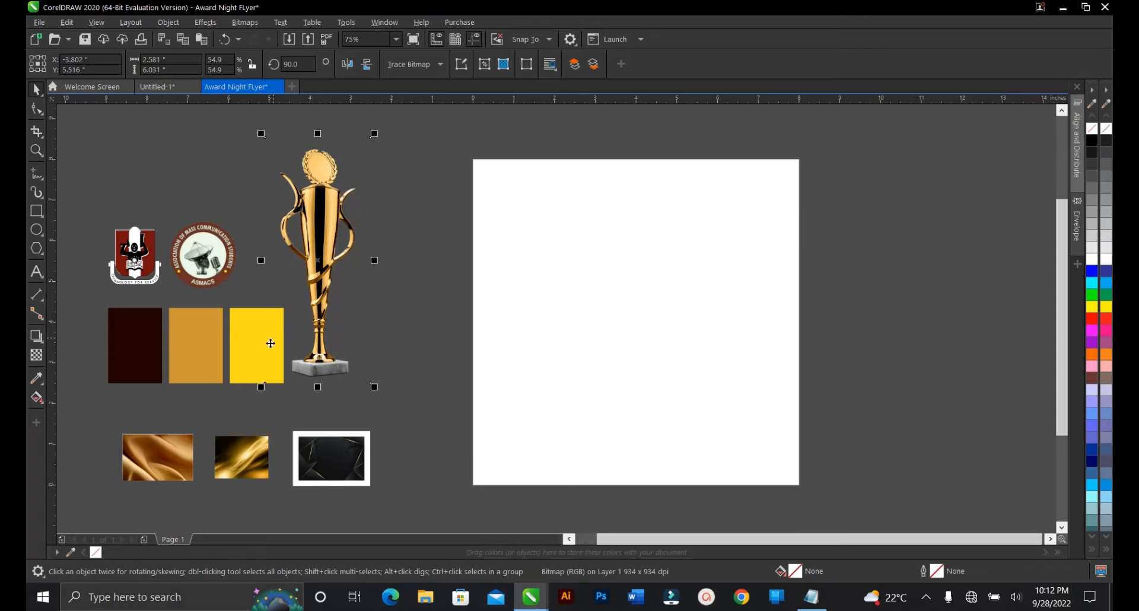
{"action": "left_click", "coordinate": [255, 355], "text": "shift"}
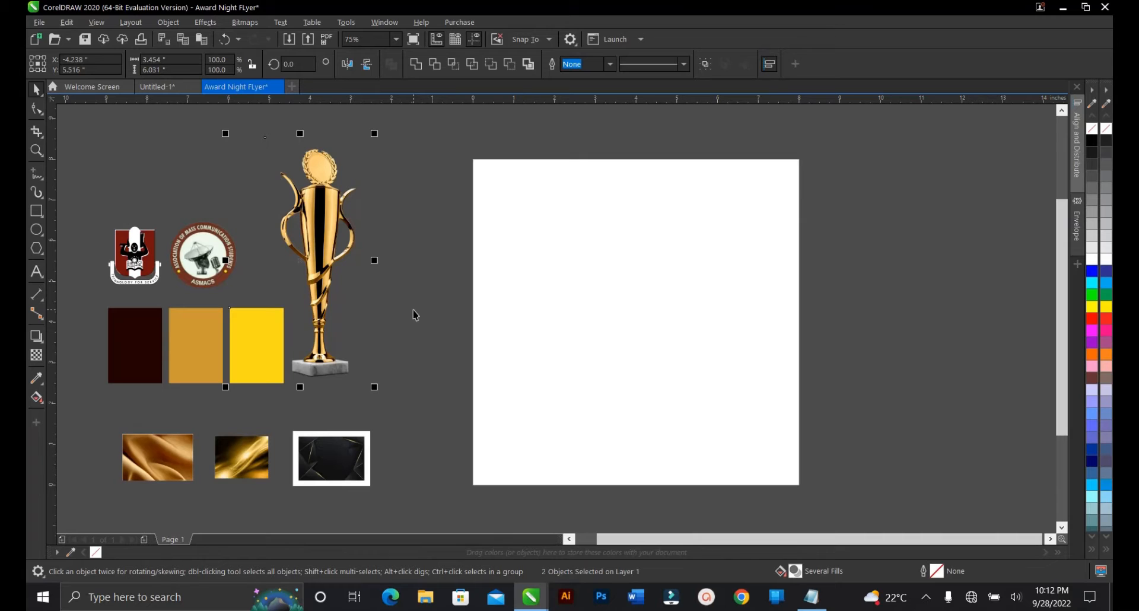
{"action": "left_click", "coordinate": [532, 307]}
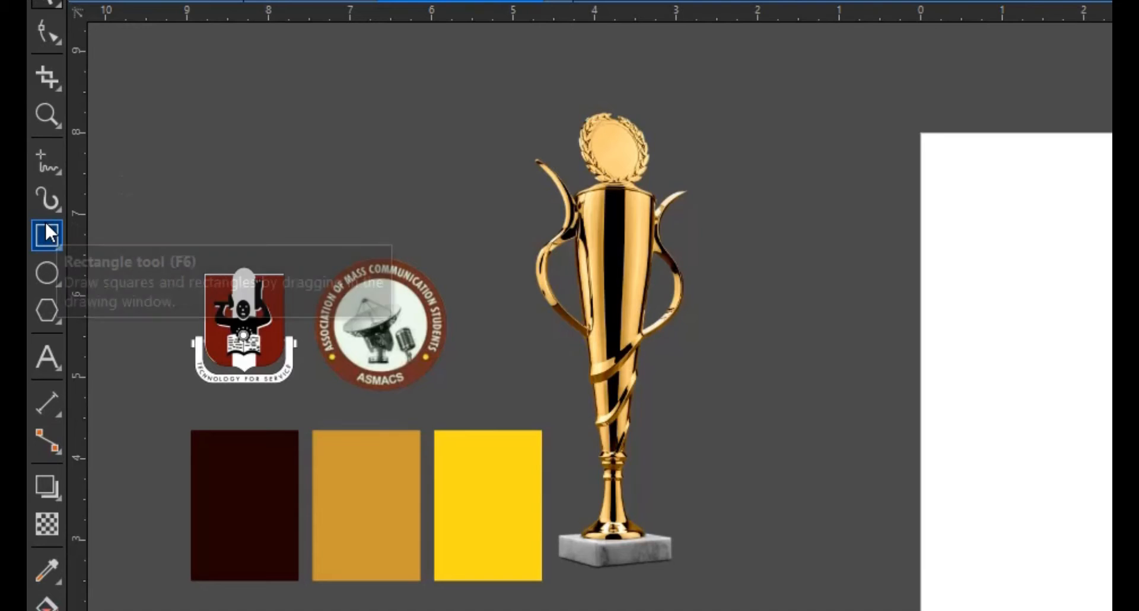
Step: Add a page-frame rectangle exactly covering the 8 by 8 inch page
{"action": "double_click", "coordinate": [47, 230]}
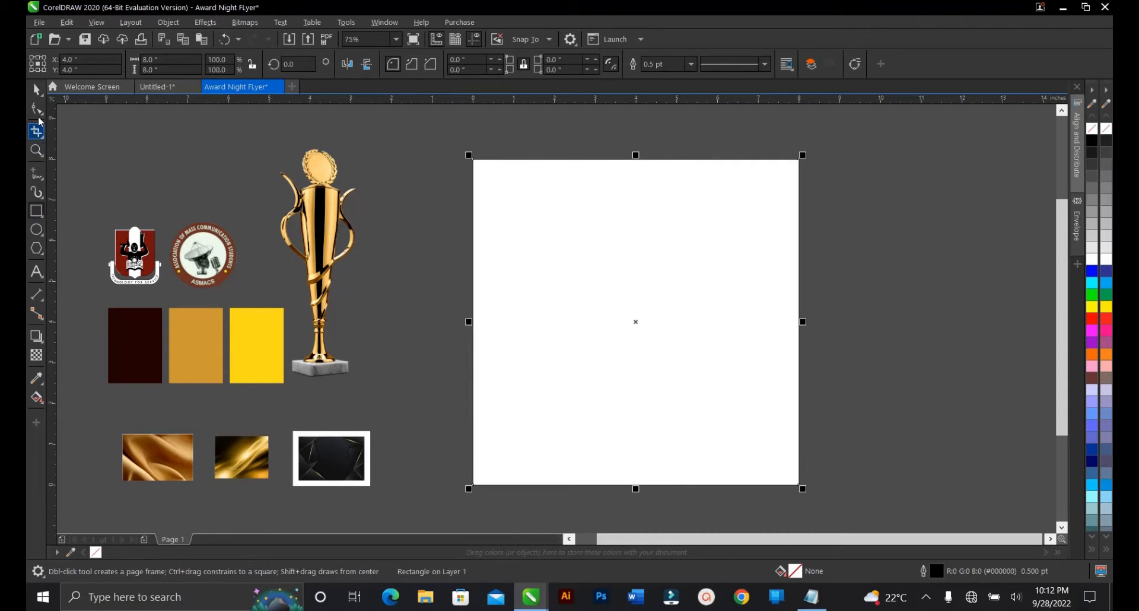
{"action": "left_click", "coordinate": [36, 89]}
{"action": "left_click_drag", "start_coordinate": [553, 258], "coordinate": [687, 269]}
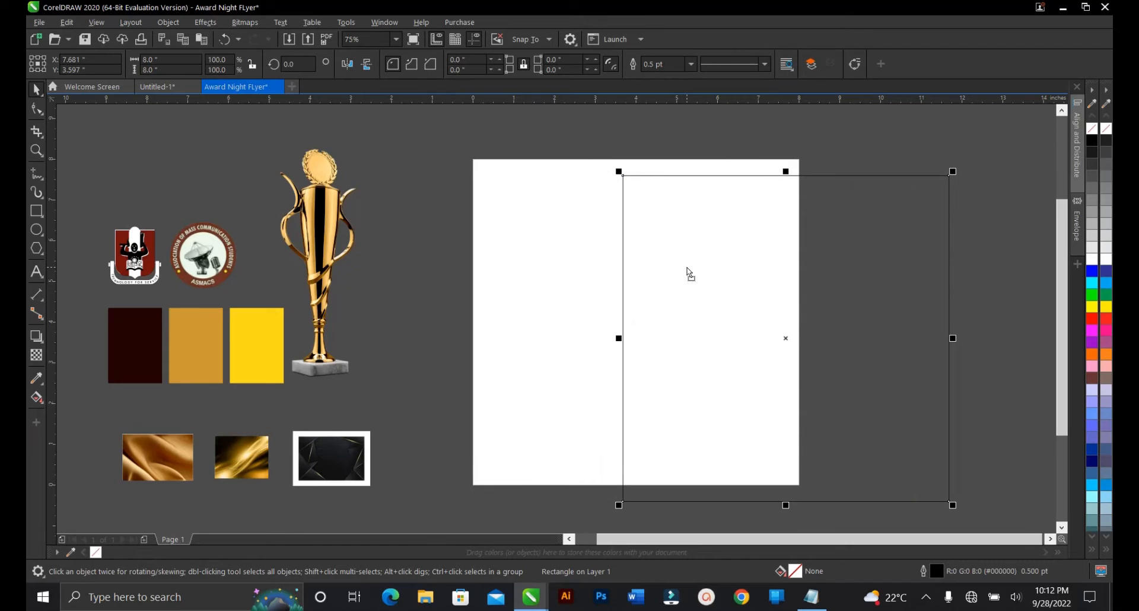
{"action": "key", "text": "ctrl+z"}
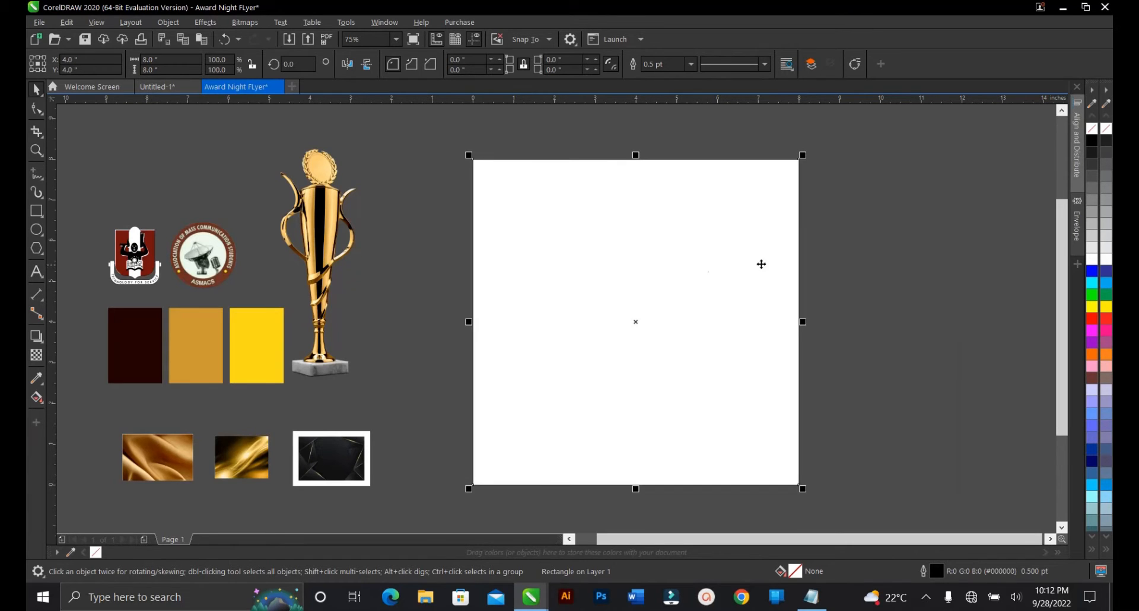
{"action": "left_click", "coordinate": [842, 268]}
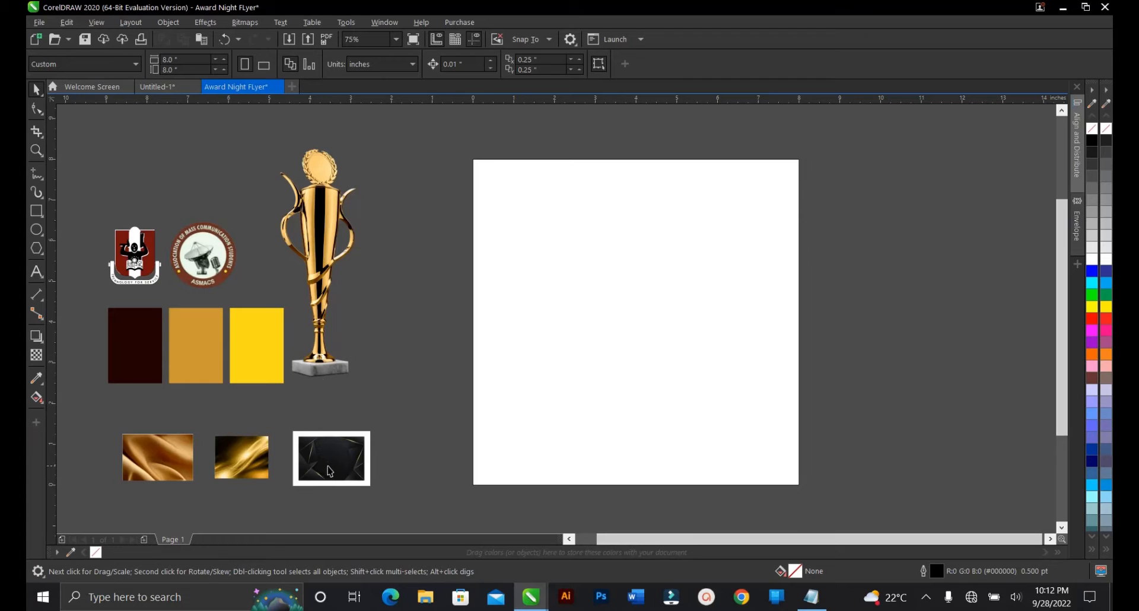
Step: Centre the black geometric texture with gold lines on the page and PowerClip it inside the page-sized rectangle
{"action": "left_click_drag", "start_coordinate": [328, 466], "coordinate": [418, 390]}
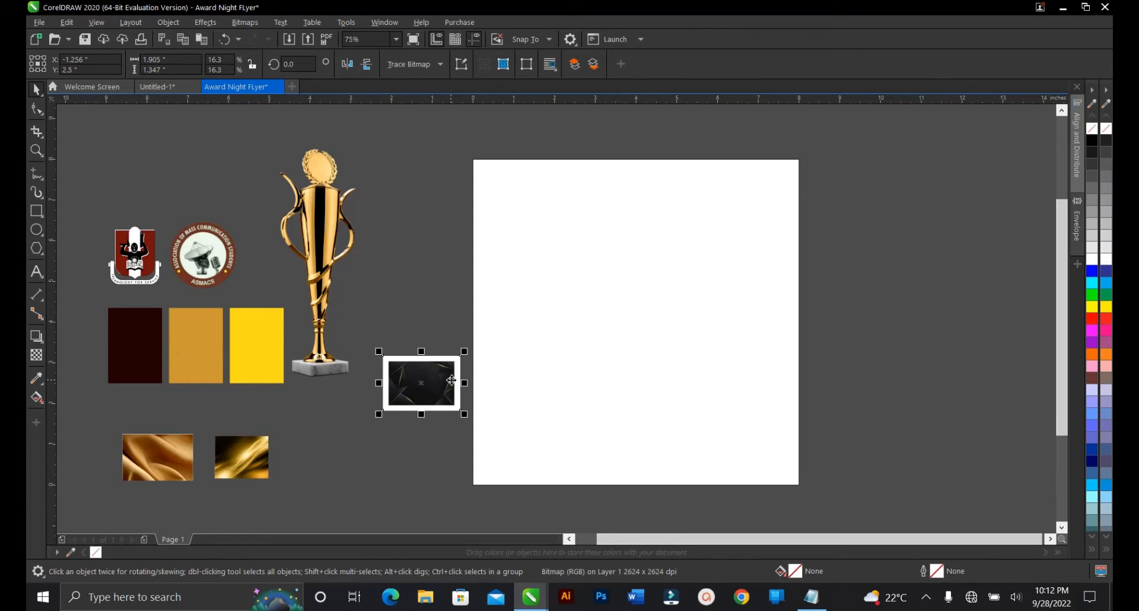
{"action": "key", "text": "p"}
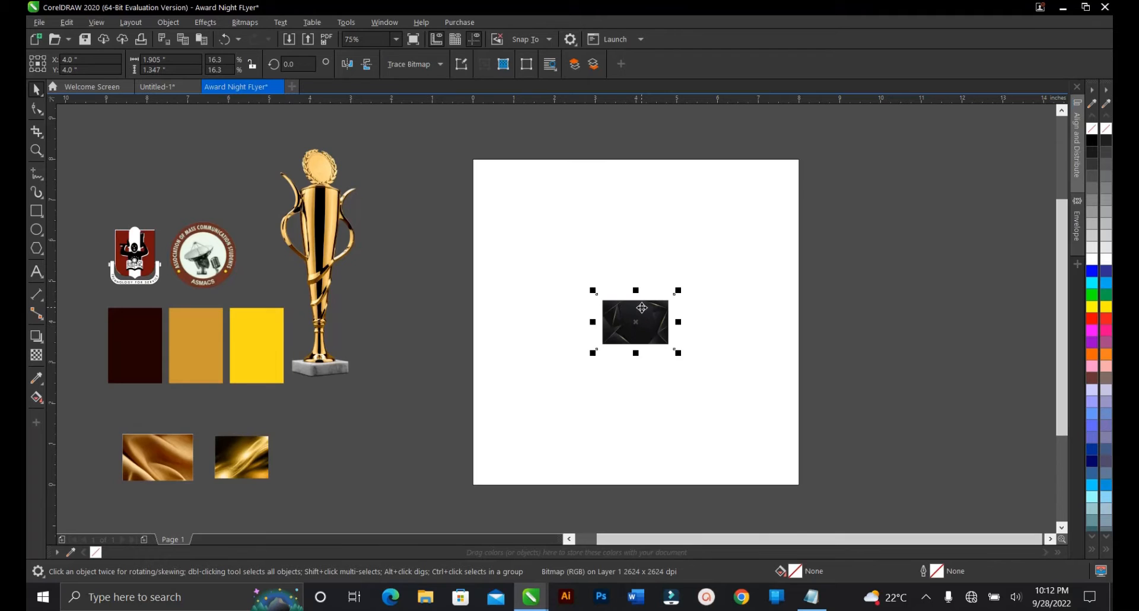
{"action": "right_click", "coordinate": [642, 308]}
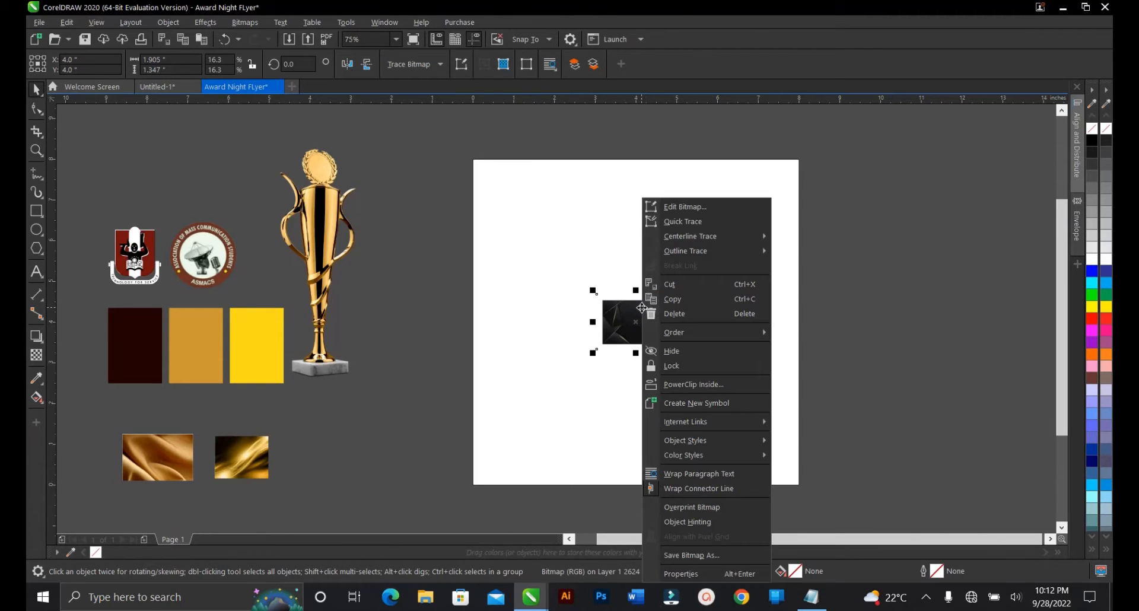
{"action": "left_click", "coordinate": [700, 384]}
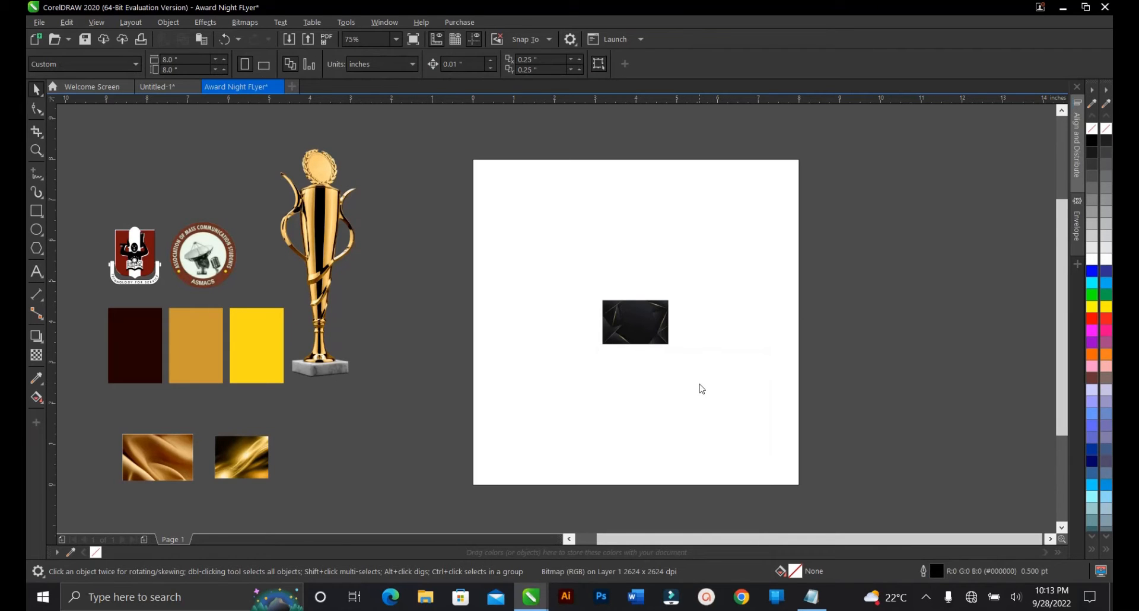
{"action": "left_click", "coordinate": [715, 277]}
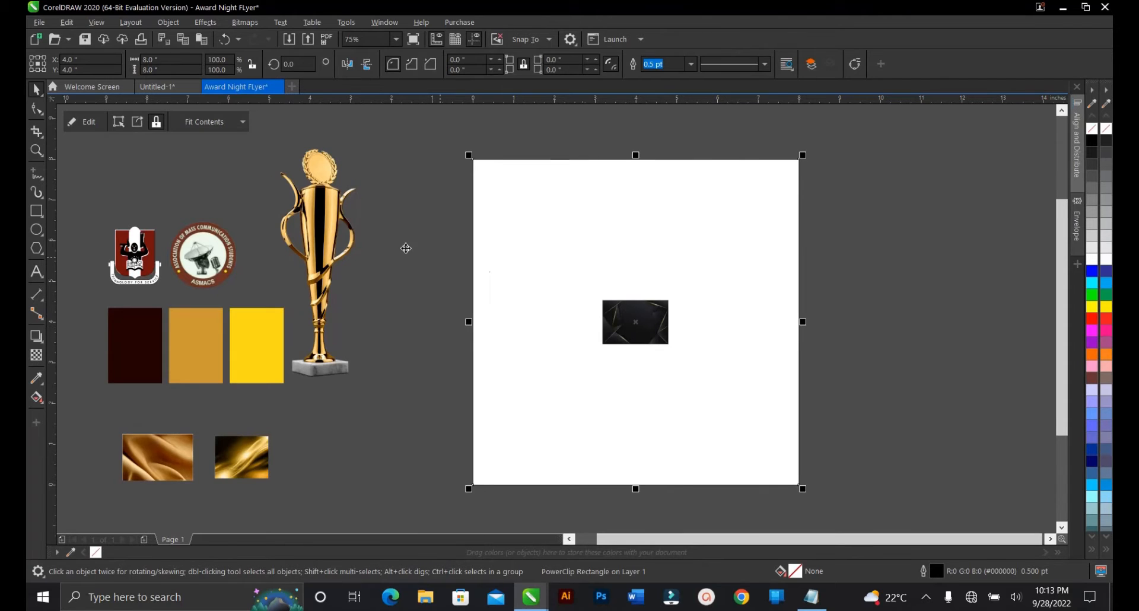
Step: Edit the PowerClip contents and enlarge the black geometric texture from its centre to about 13.14 by 9.29 inches
{"action": "left_click", "coordinate": [93, 124]}
{"action": "left_click", "coordinate": [662, 329]}
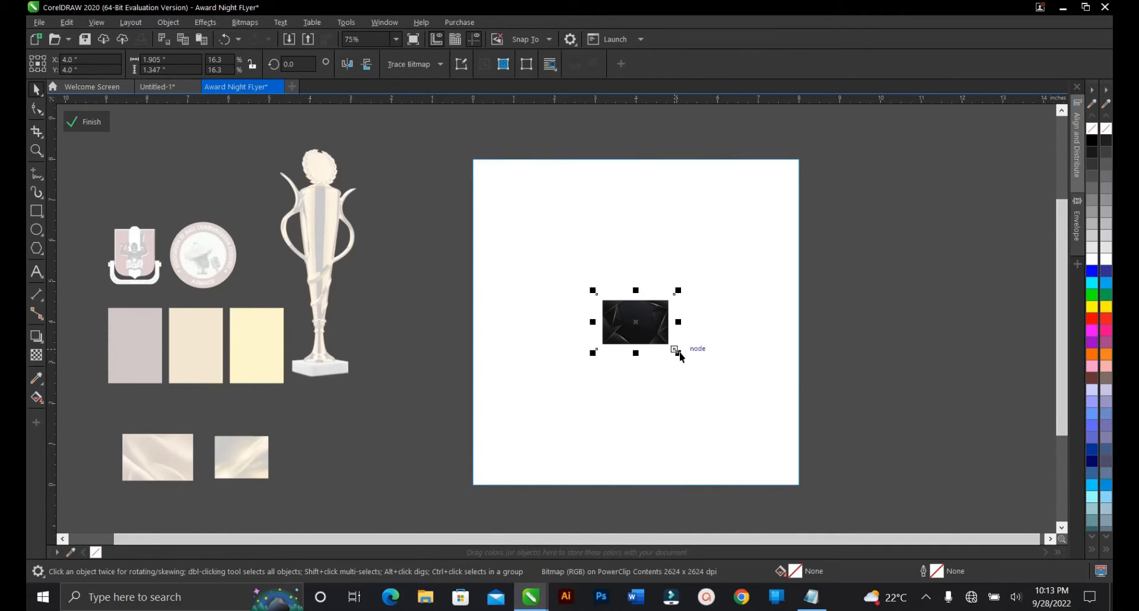
{"action": "left_click_drag", "start_coordinate": [678, 352], "coordinate": [871, 505]}
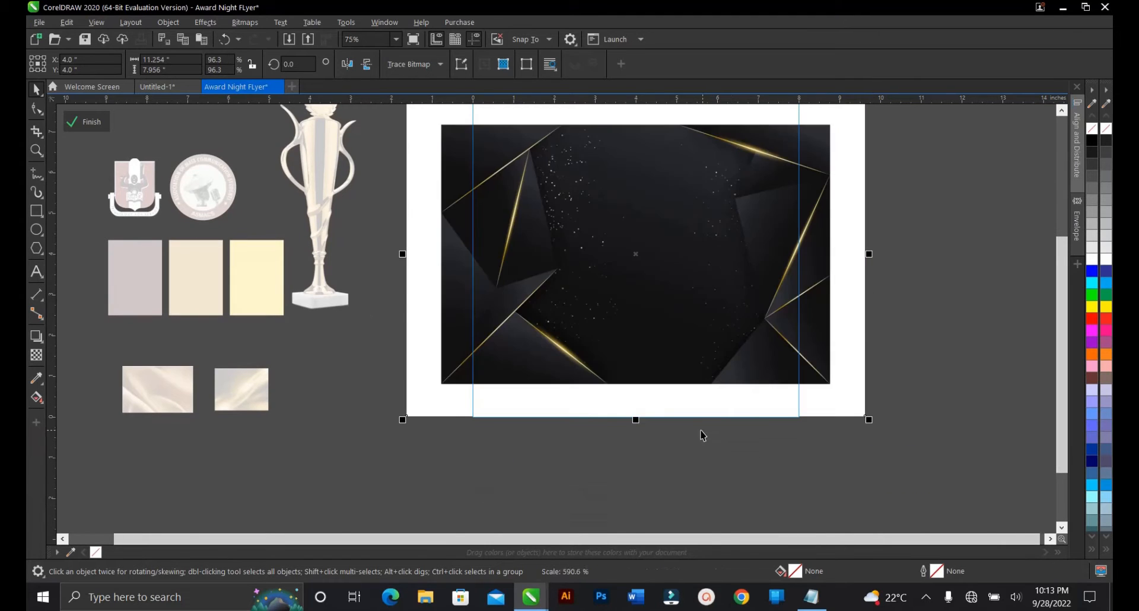
{"action": "scroll", "coordinate": [702, 433], "scroll_direction": "down", "scroll_amount": 2}
{"action": "left_click_drag", "start_coordinate": [787, 430], "coordinate": [806, 442]}
Step: Enlarge the clipped texture to about 14.4 by 10.18 inches so its dark area covers the page, and finish editing the PowerClip
{"action": "scroll", "coordinate": [629, 258], "scroll_direction": "up", "scroll_amount": 5}
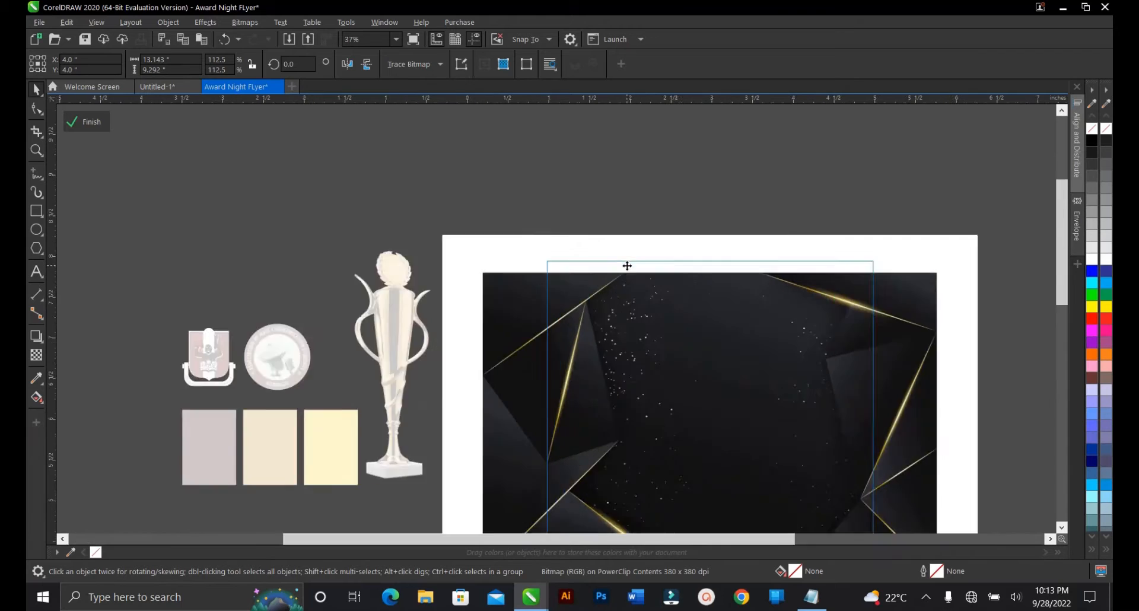
{"action": "scroll", "coordinate": [523, 212], "scroll_direction": "down", "scroll_amount": 4}
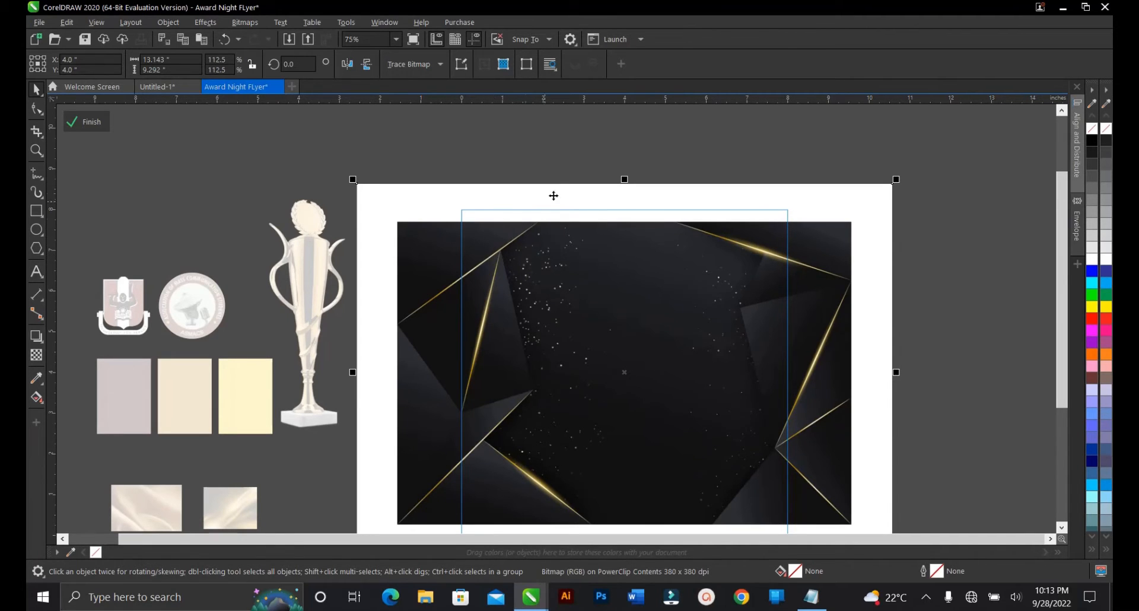
{"action": "scroll", "coordinate": [554, 196], "scroll_direction": "down", "scroll_amount": 2}
{"action": "scroll", "coordinate": [698, 345], "scroll_direction": "up", "scroll_amount": 2}
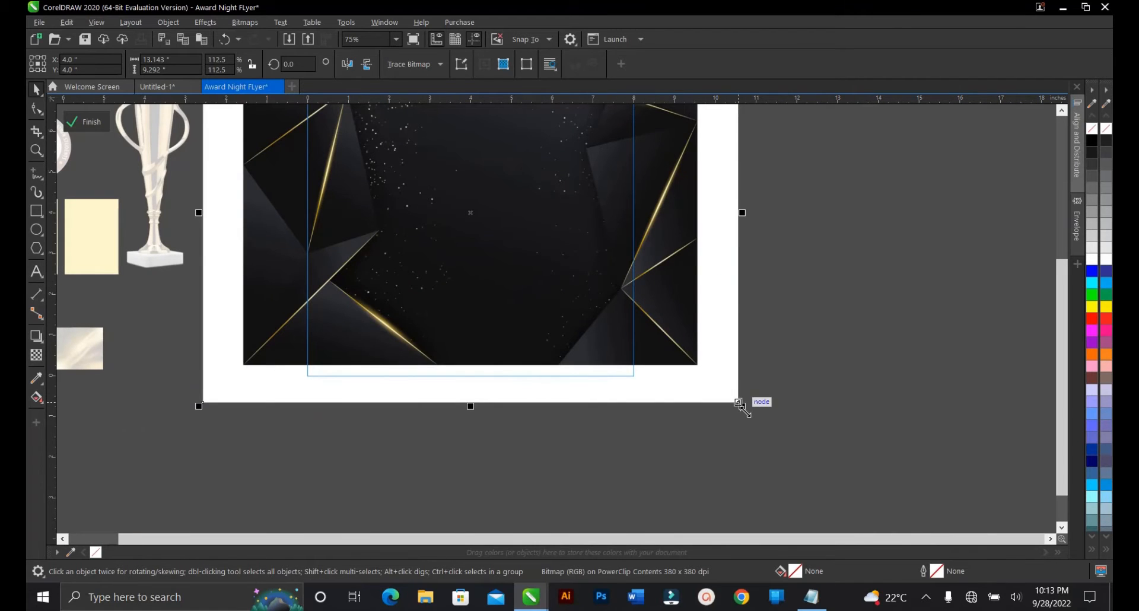
{"action": "left_click_drag", "start_coordinate": [741, 402], "coordinate": [772, 436]}
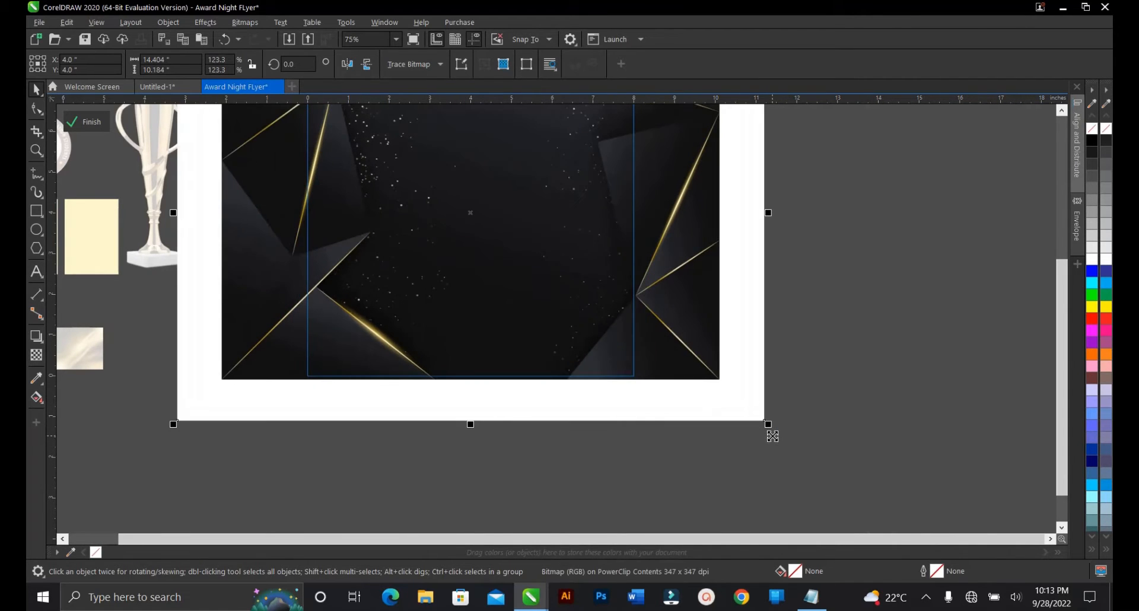
{"action": "scroll", "coordinate": [768, 451], "scroll_direction": "down", "scroll_amount": 2}
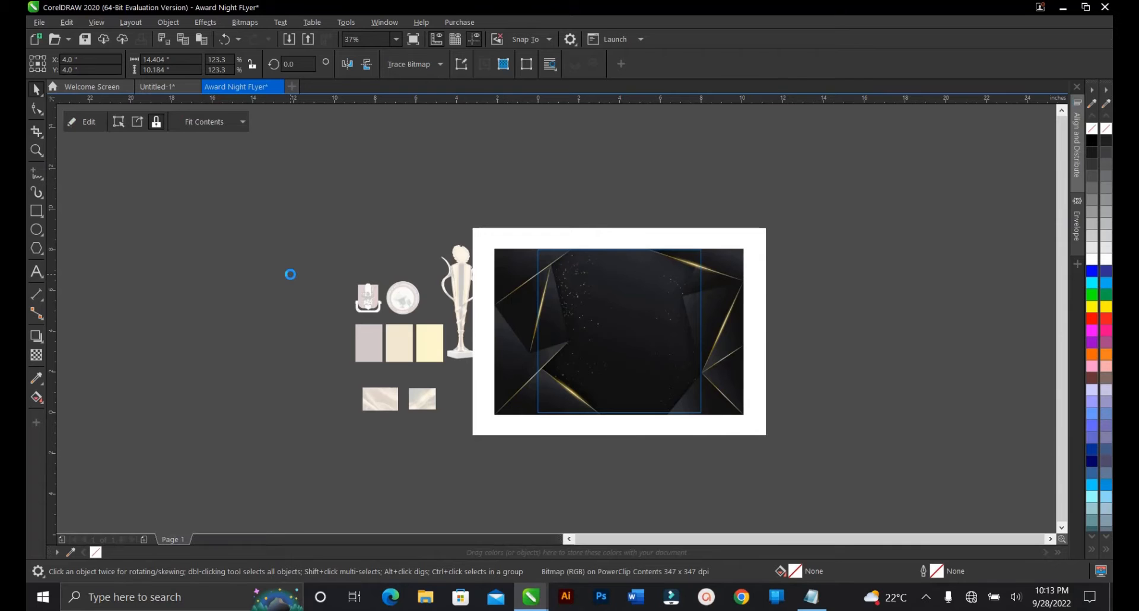
{"action": "scroll", "coordinate": [635, 378], "scroll_direction": "up", "scroll_amount": 2}
{"action": "left_click", "coordinate": [852, 354]}
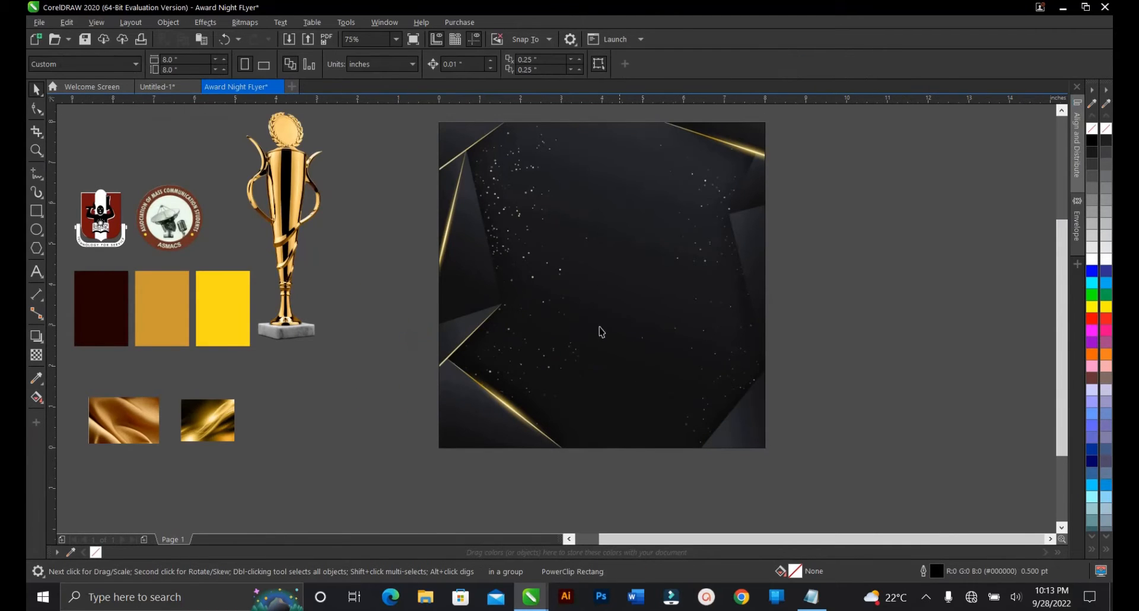
Step: Centre the gold wave texture on the page and PowerClip it inside the page-sized rectangle
{"action": "scroll", "coordinate": [632, 344], "scroll_direction": "down", "scroll_amount": 2}
{"action": "scroll", "coordinate": [633, 346], "scroll_direction": "up", "scroll_amount": 2}
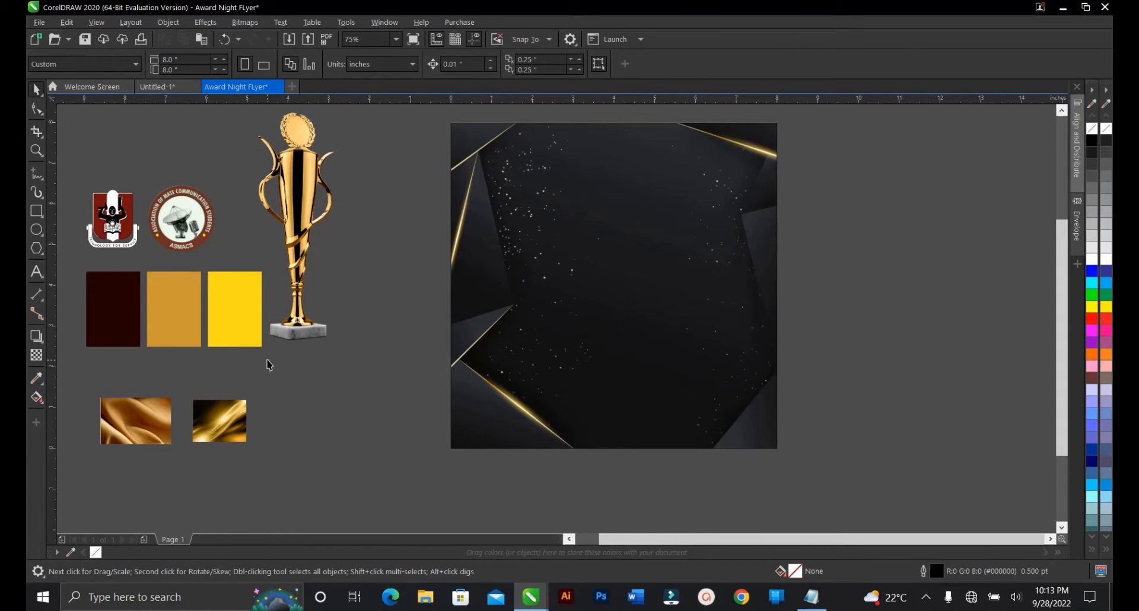
{"action": "left_click", "coordinate": [232, 422]}
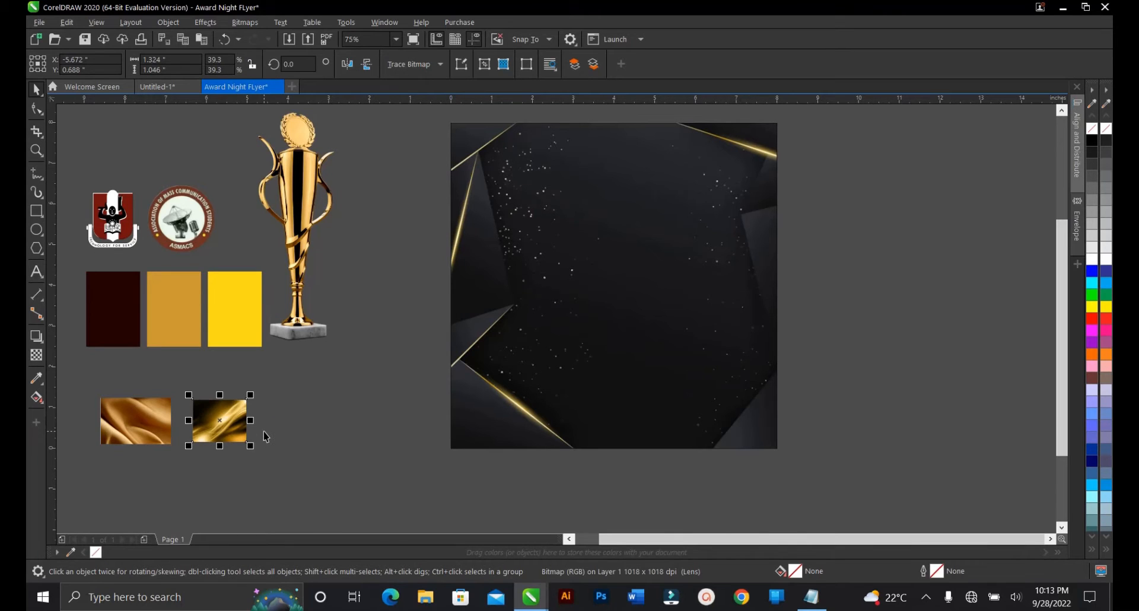
{"action": "key", "text": "p"}
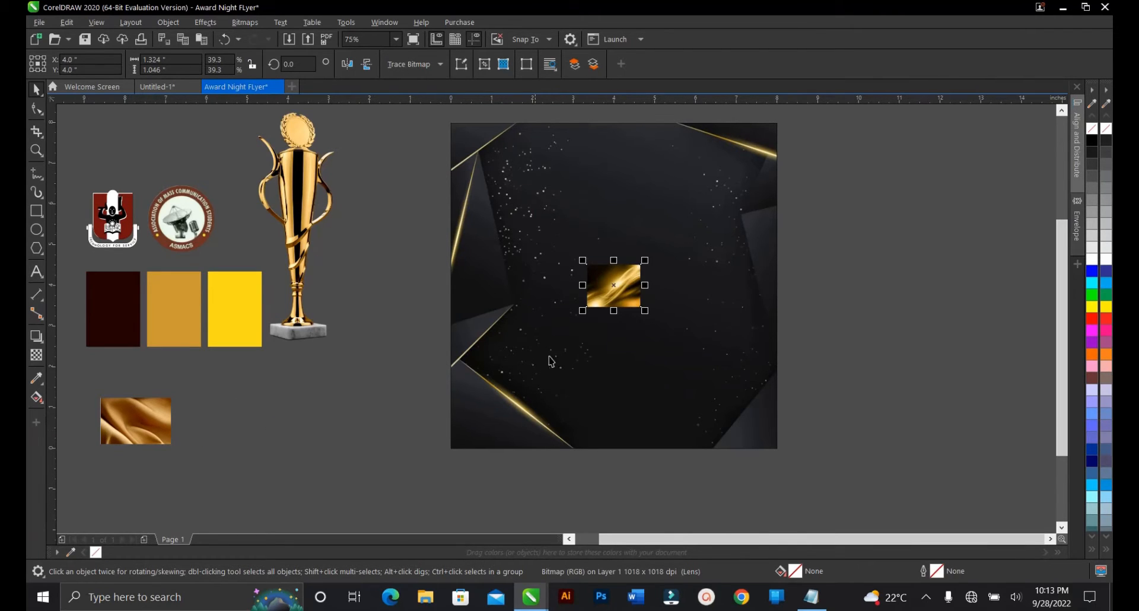
{"action": "right_click", "coordinate": [623, 283]}
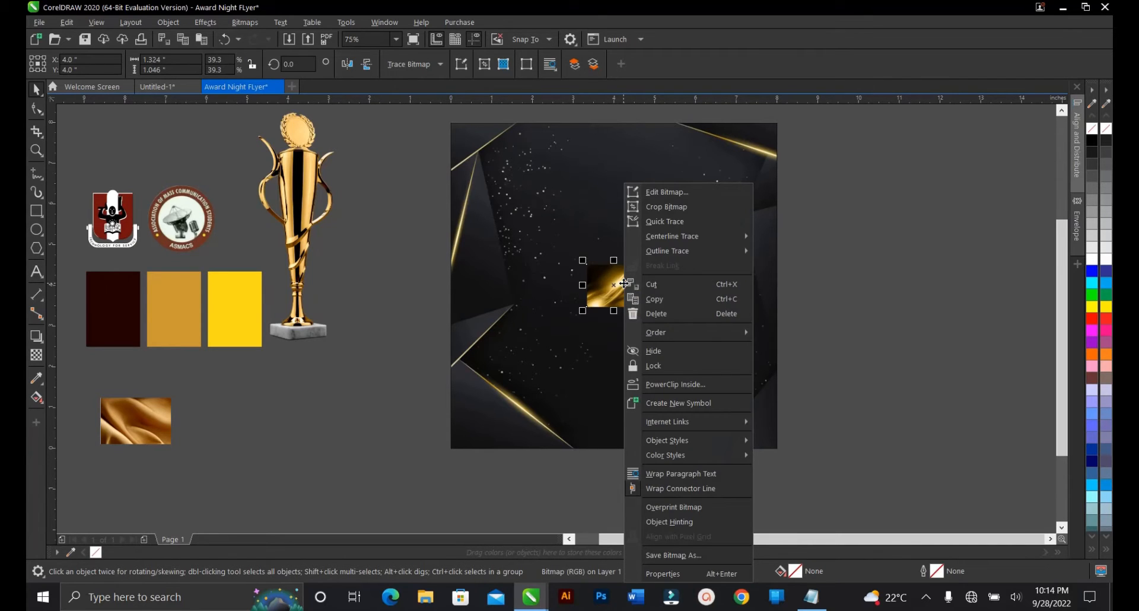
{"action": "left_click", "coordinate": [682, 384]}
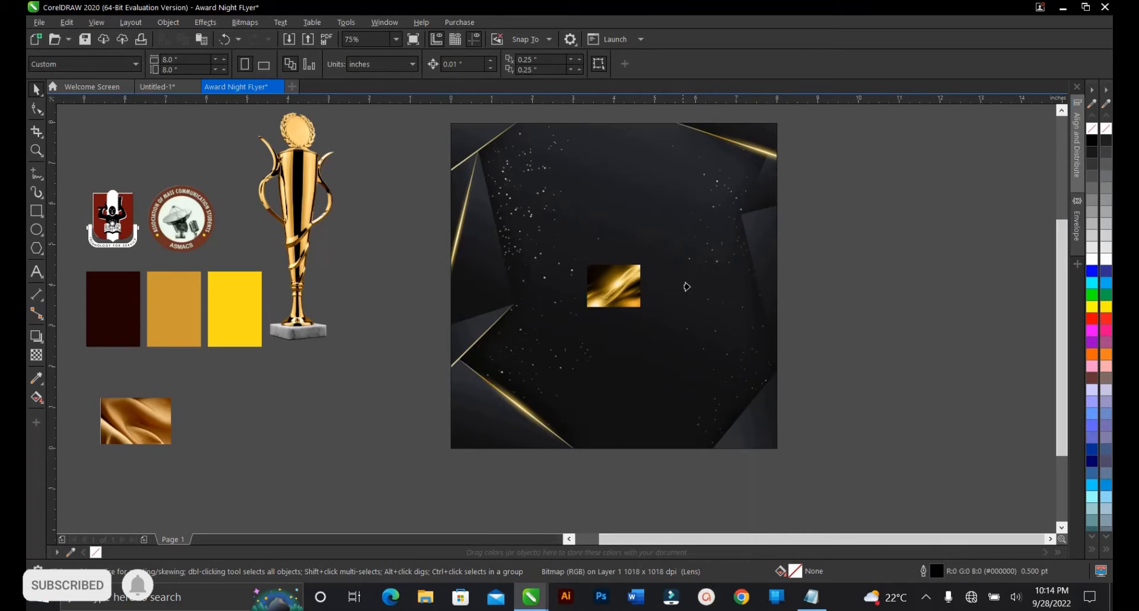
{"action": "left_click", "coordinate": [695, 284]}
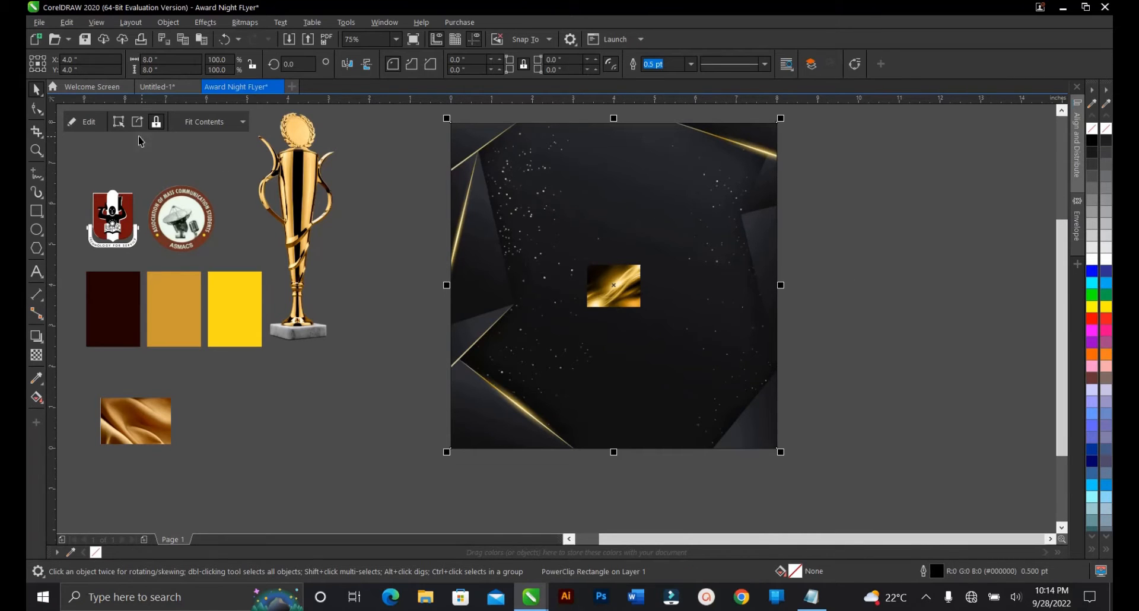
Step: Edit the PowerClip contents and enlarge the gold wave texture from its centre to about 10.5 by 8.29 inches
{"action": "left_click", "coordinate": [84, 121]}
{"action": "left_click", "coordinate": [619, 302]}
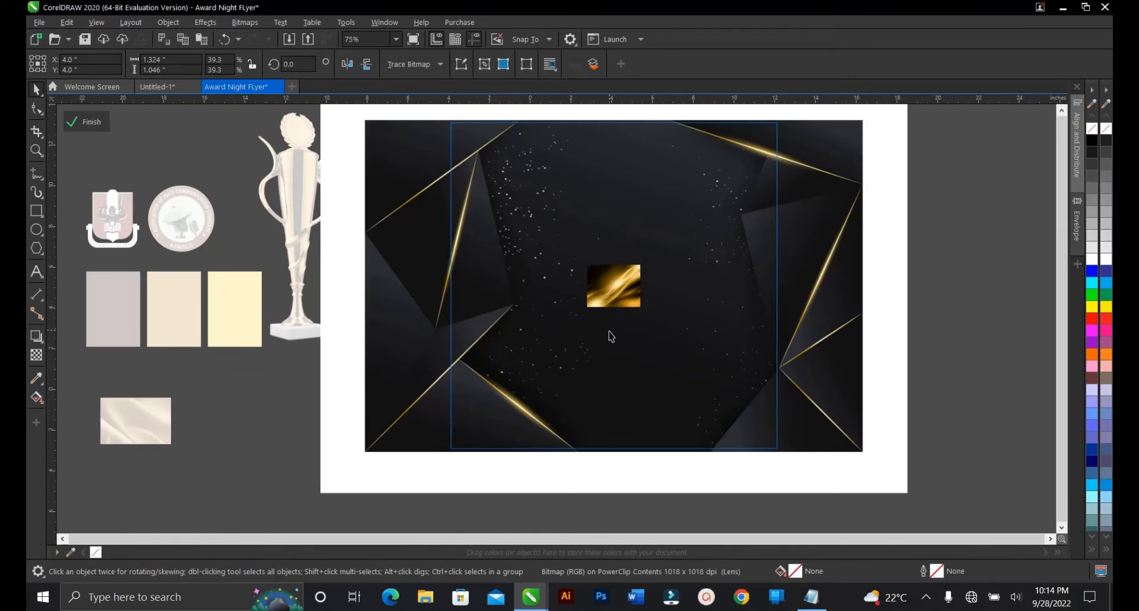
{"action": "scroll", "coordinate": [620, 303], "scroll_direction": "down", "scroll_amount": 2}
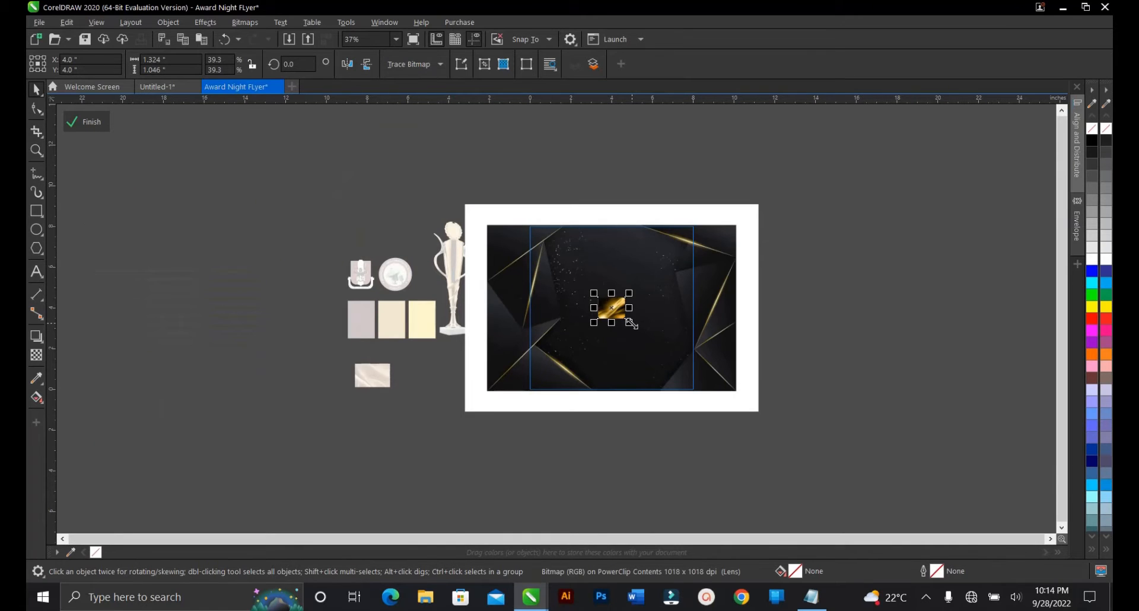
{"action": "left_click_drag", "start_coordinate": [631, 322], "coordinate": [722, 446]}
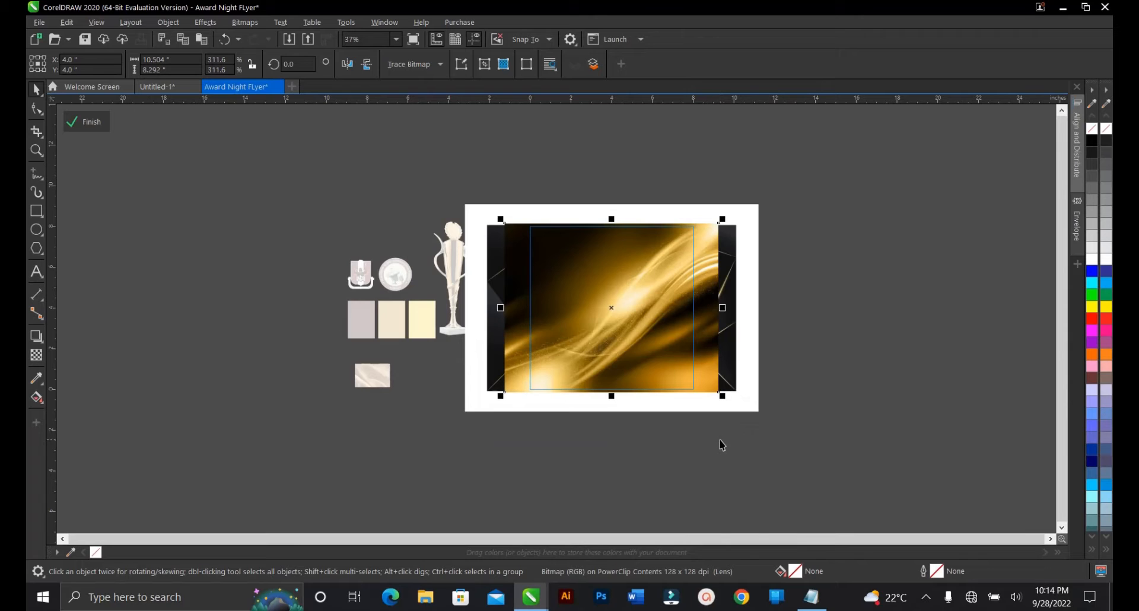
Step: Blend the gold wave texture over the black background with the Overlay merge mode, comparing it with and without the effect
{"action": "scroll", "coordinate": [642, 313], "scroll_direction": "up", "scroll_amount": 2}
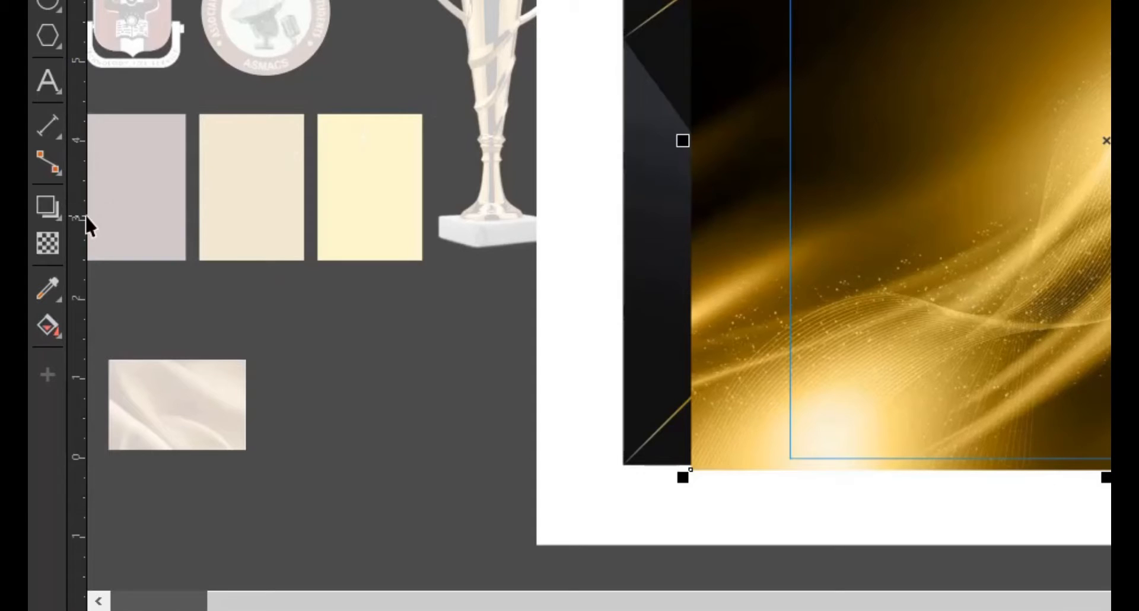
{"action": "left_click", "coordinate": [54, 237]}
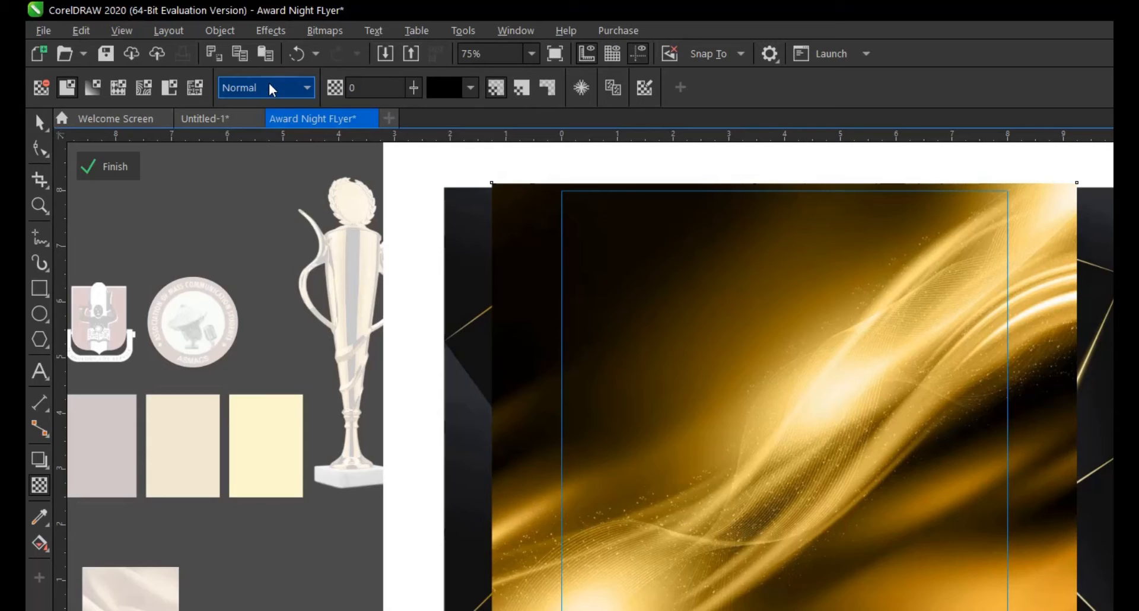
{"action": "left_click", "coordinate": [272, 89]}
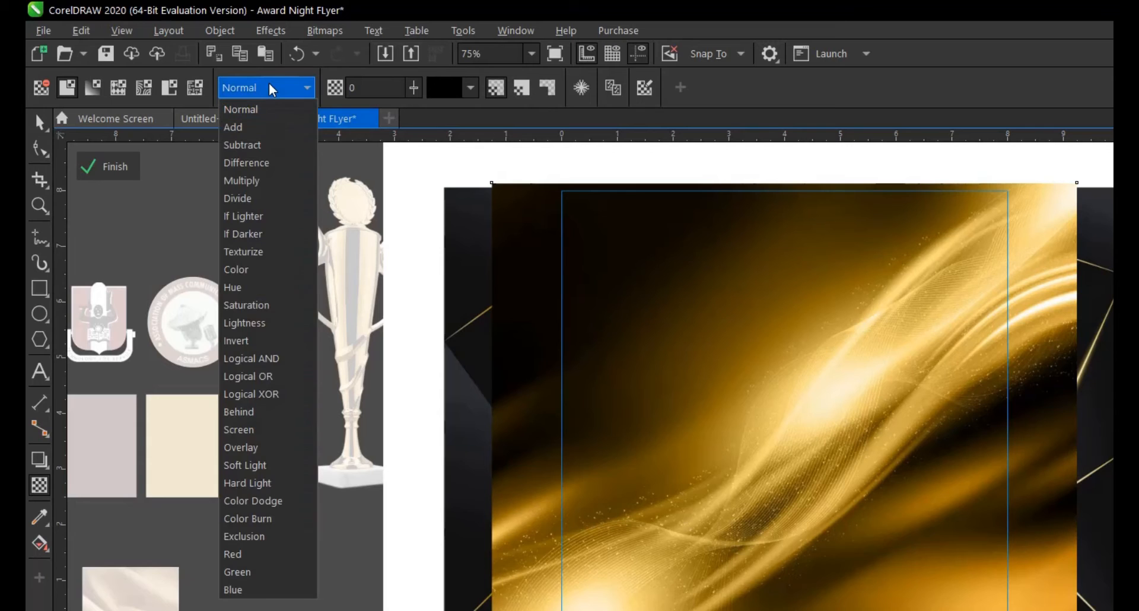
{"action": "left_click", "coordinate": [249, 448]}
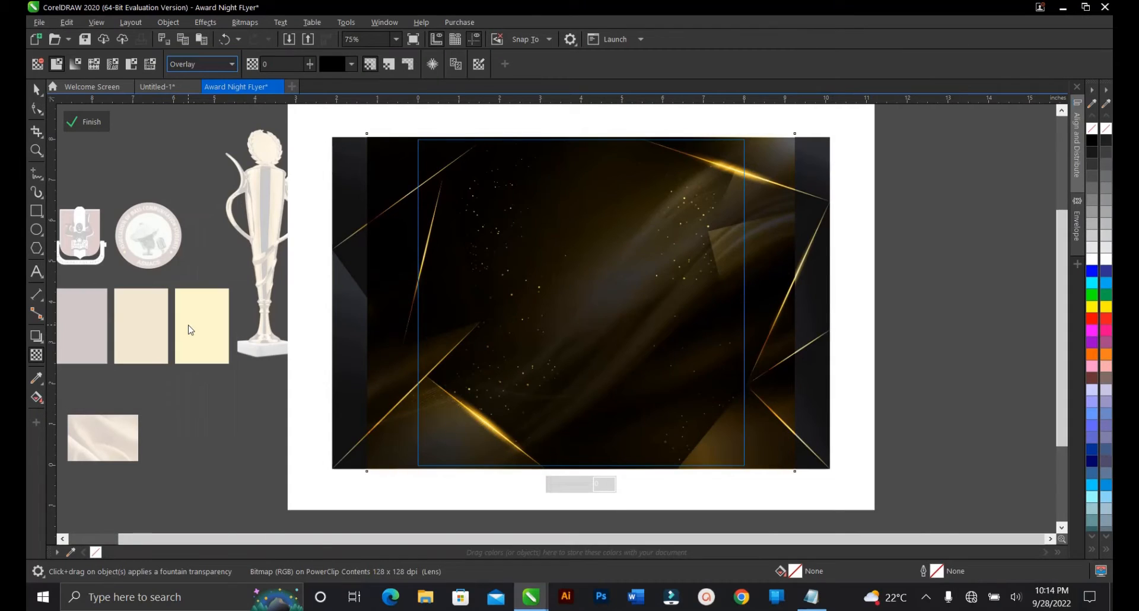
{"action": "left_click", "coordinate": [36, 91]}
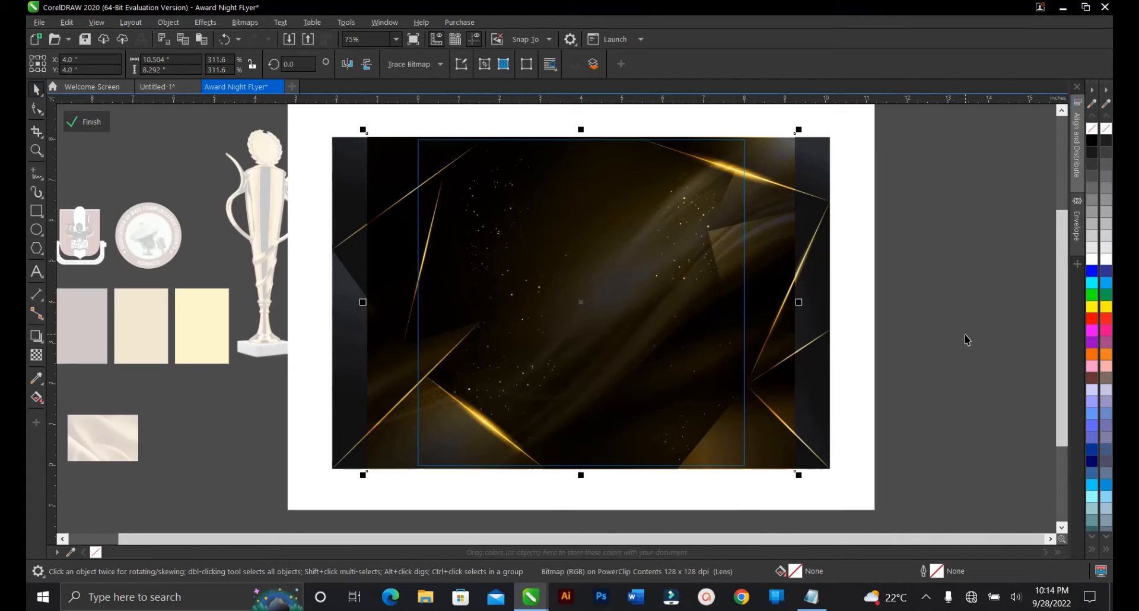
{"action": "key", "text": "ctrl+z"}
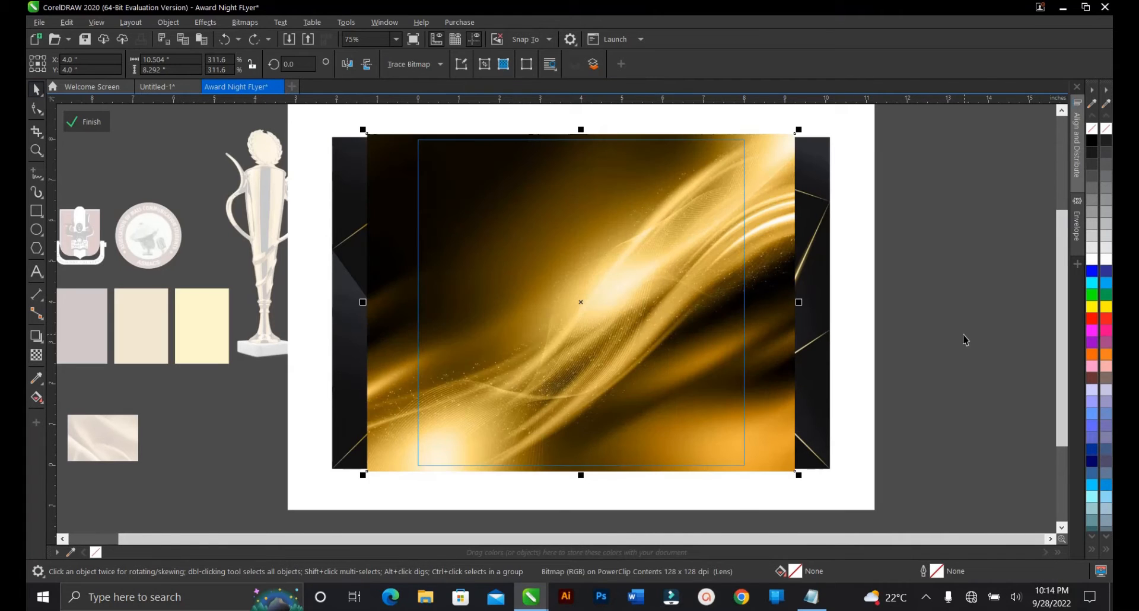
{"action": "left_click", "coordinate": [253, 41]}
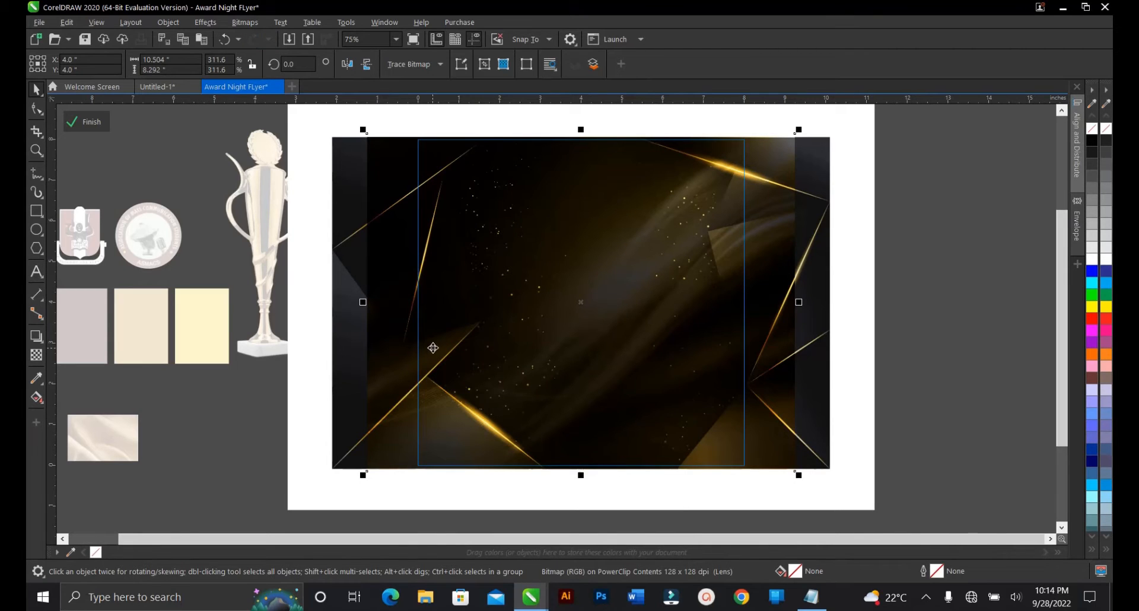
Step: Set the gold wave texture's uniform transparency to 25 and finish editing the PowerClip
{"action": "key", "text": "space"}
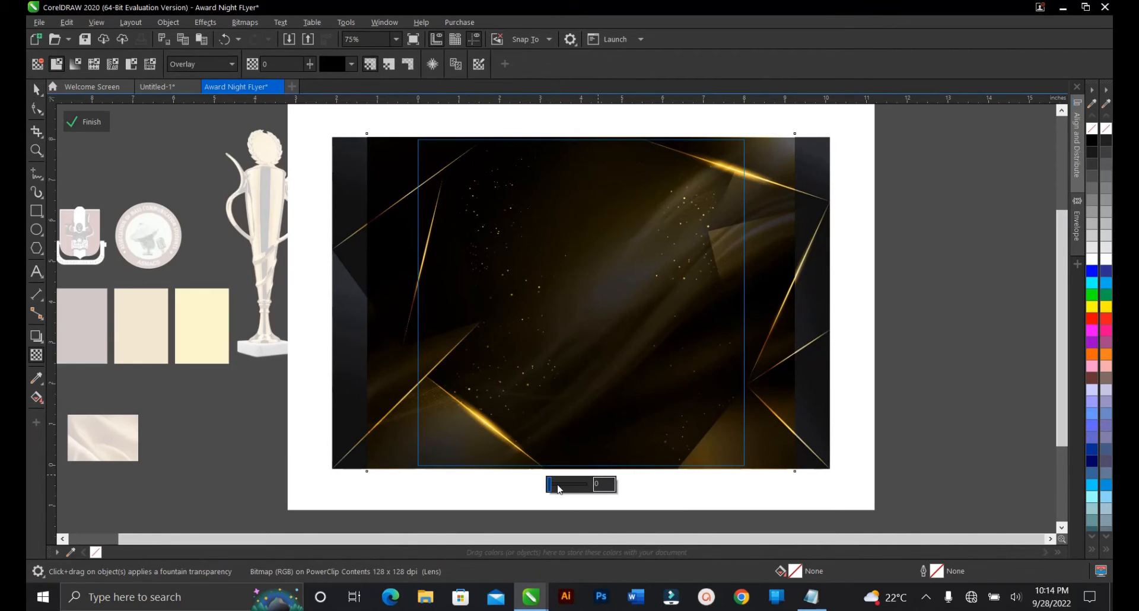
{"action": "left_click_drag", "start_coordinate": [551, 487], "coordinate": [555, 486]}
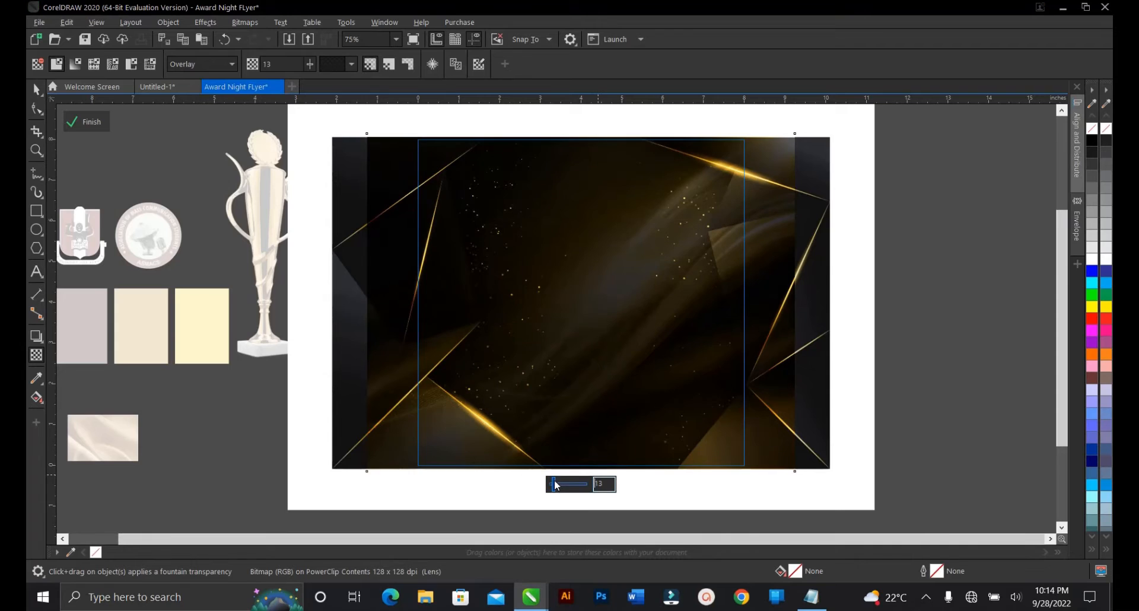
{"action": "double_click", "coordinate": [602, 483]}
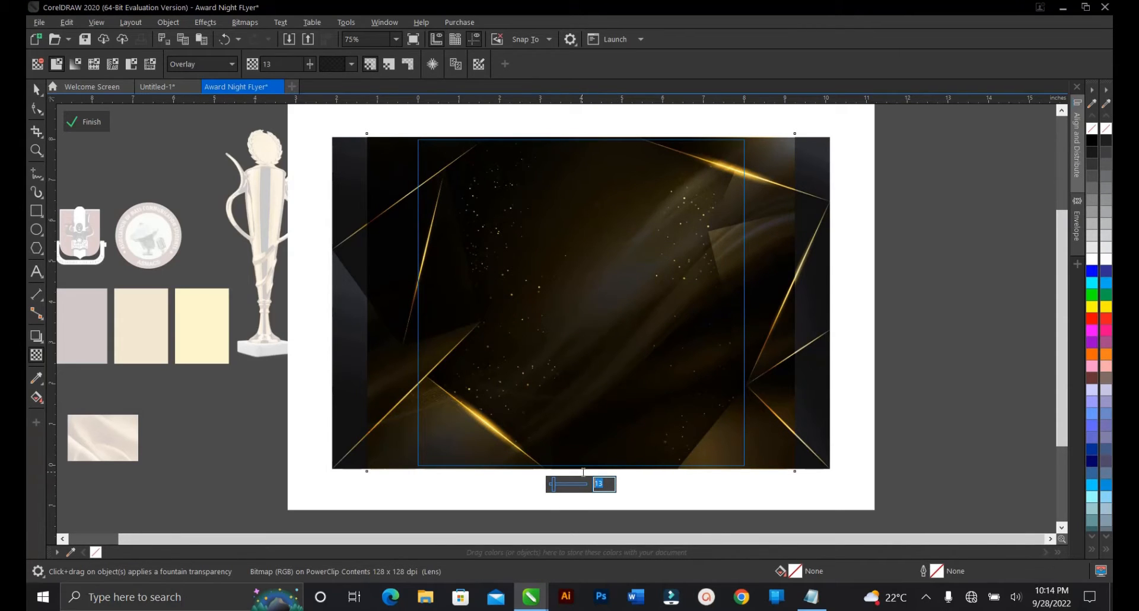
{"action": "key", "text": "BackSpace"}
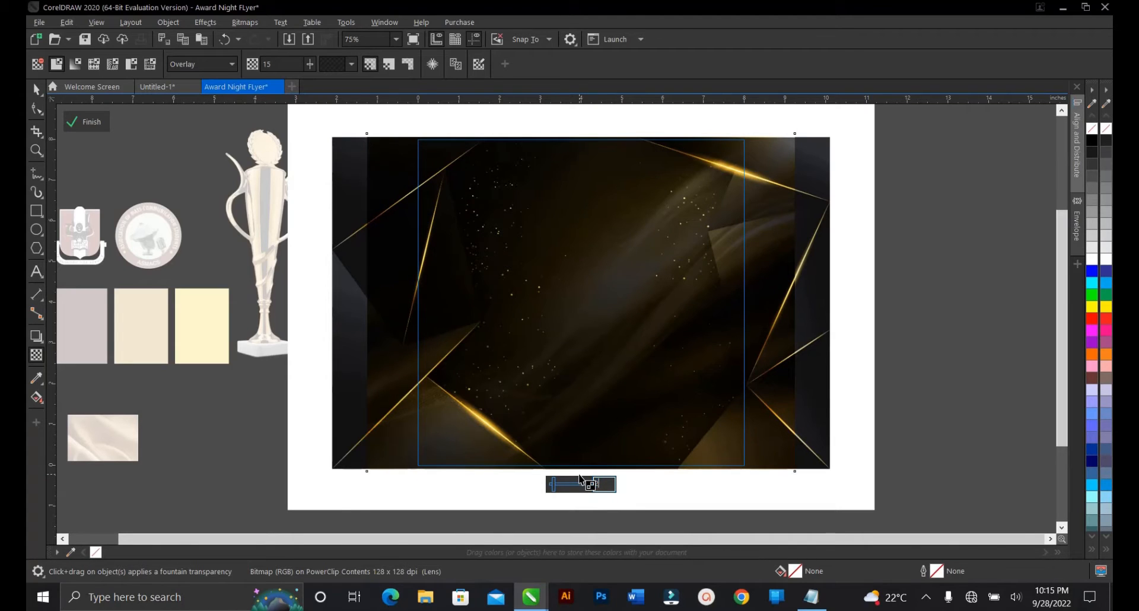
{"action": "key", "text": "Return"}
{"action": "scroll", "coordinate": [603, 280], "scroll_direction": "up", "scroll_amount": 2}
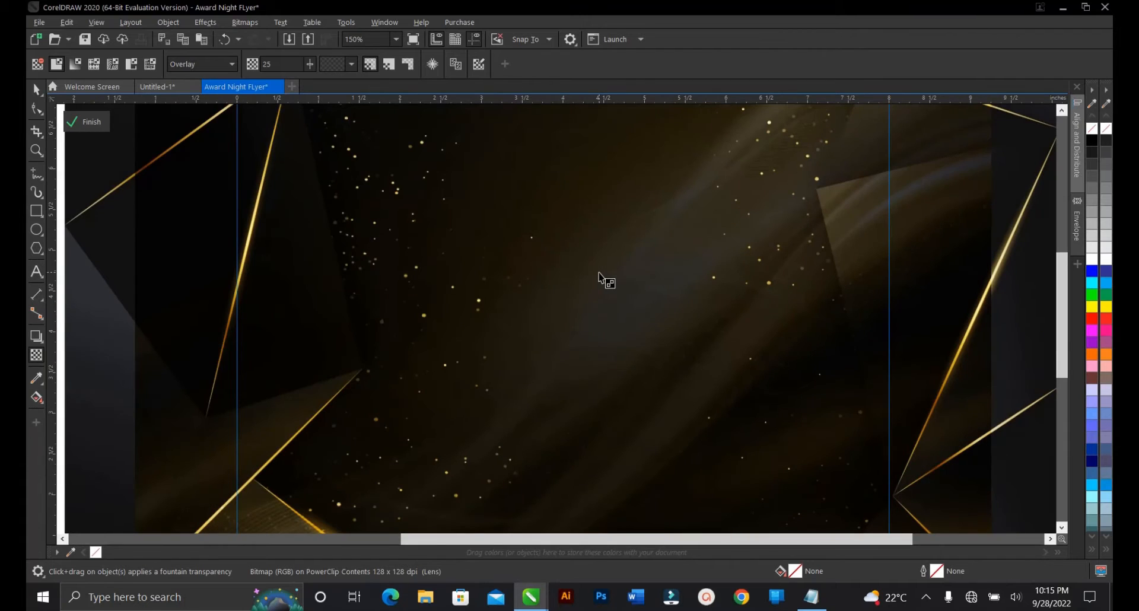
{"action": "scroll", "coordinate": [605, 331], "scroll_direction": "down", "scroll_amount": 2}
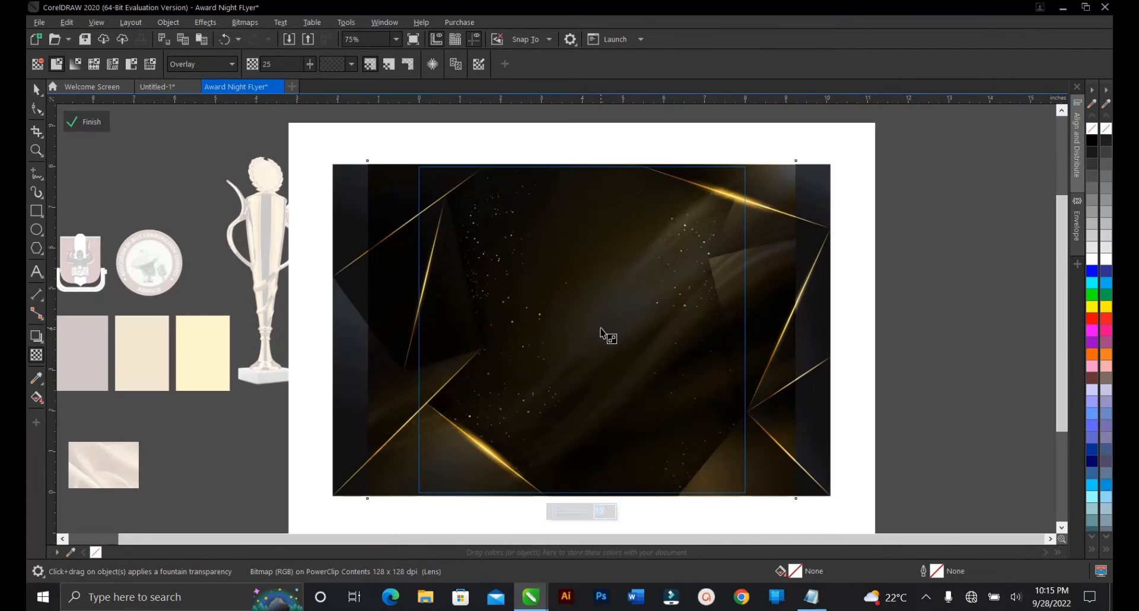
{"action": "type", "text": "2"}
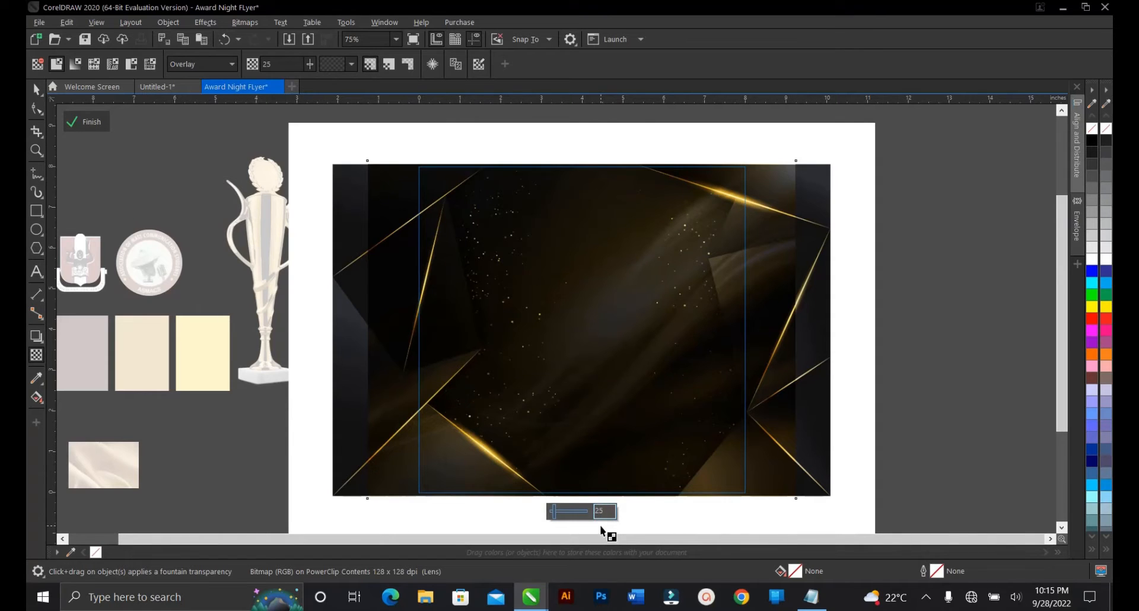
{"action": "left_click", "coordinate": [36, 89]}
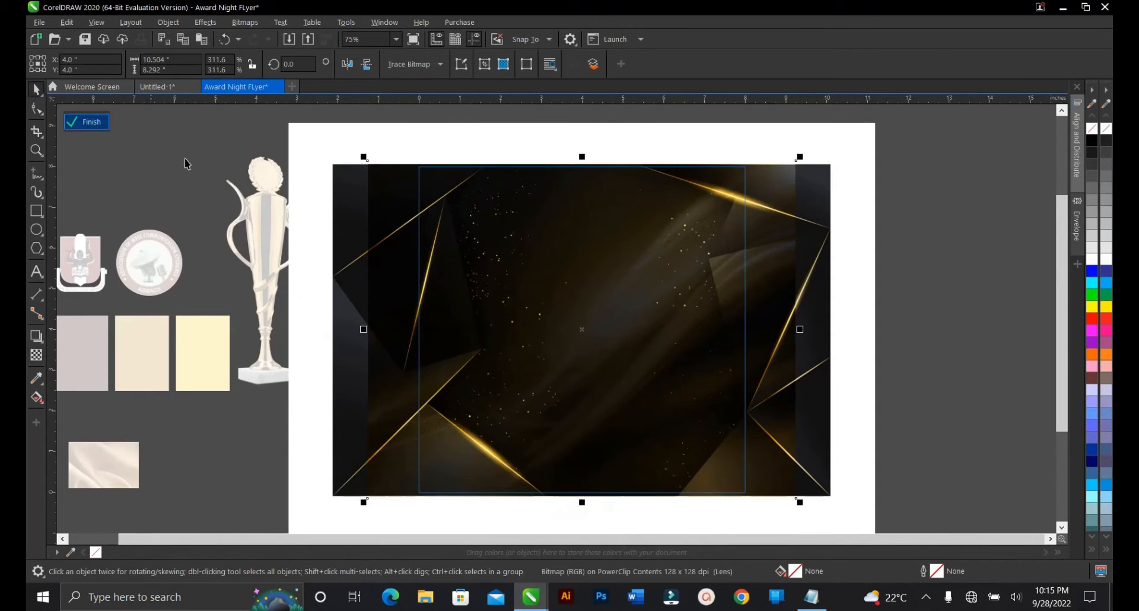
{"action": "left_click", "coordinate": [150, 163], "text": "ctrl"}
{"action": "left_click", "coordinate": [803, 276]}
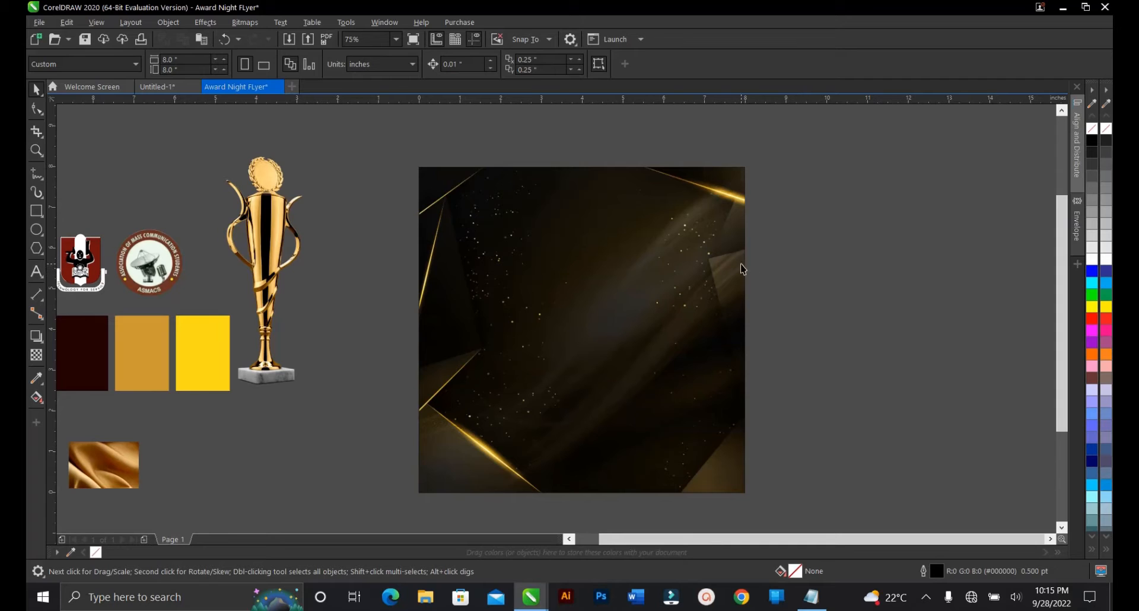
Step: Centre the golden-brown satin texture on the page and PowerClip it inside the page-sized rectangle
{"action": "left_click", "coordinate": [102, 466]}
{"action": "key", "text": "p"}
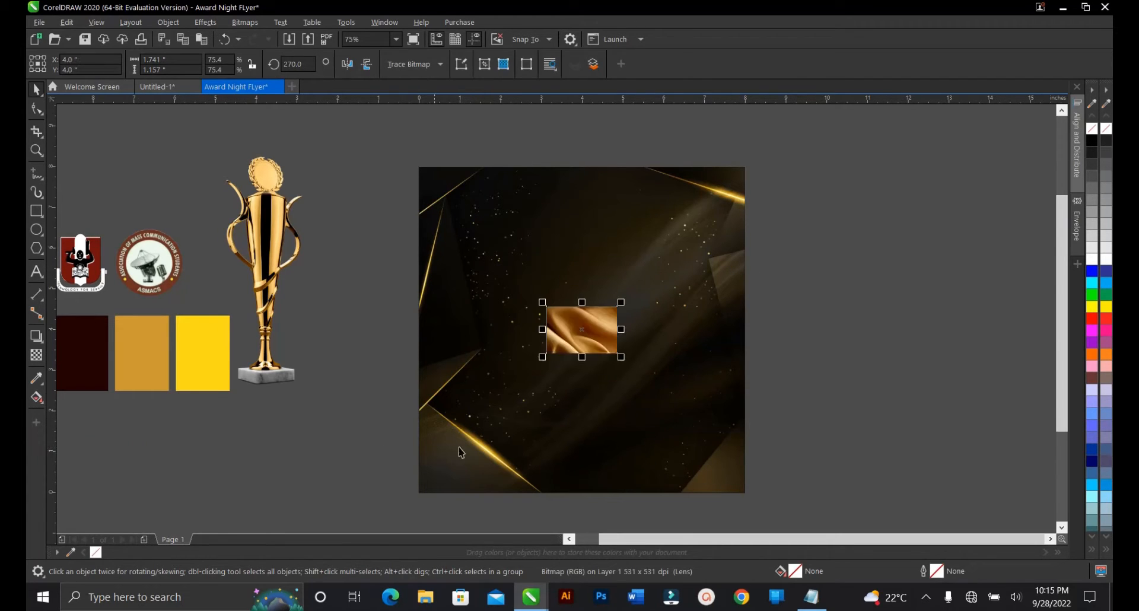
{"action": "right_click", "coordinate": [594, 338]}
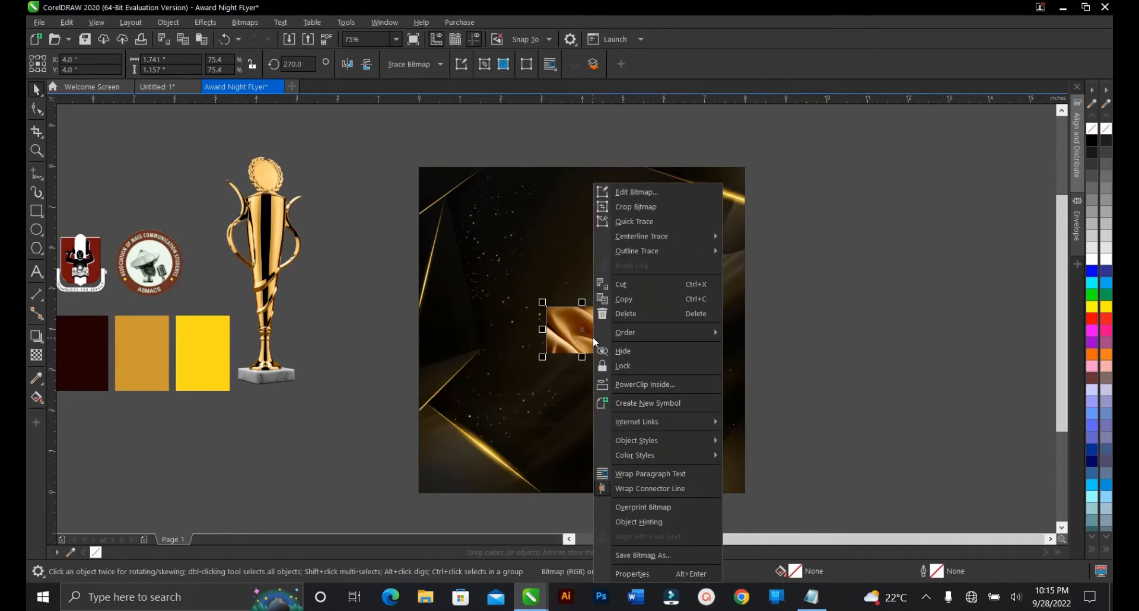
{"action": "left_click", "coordinate": [662, 384]}
{"action": "left_click", "coordinate": [656, 376]}
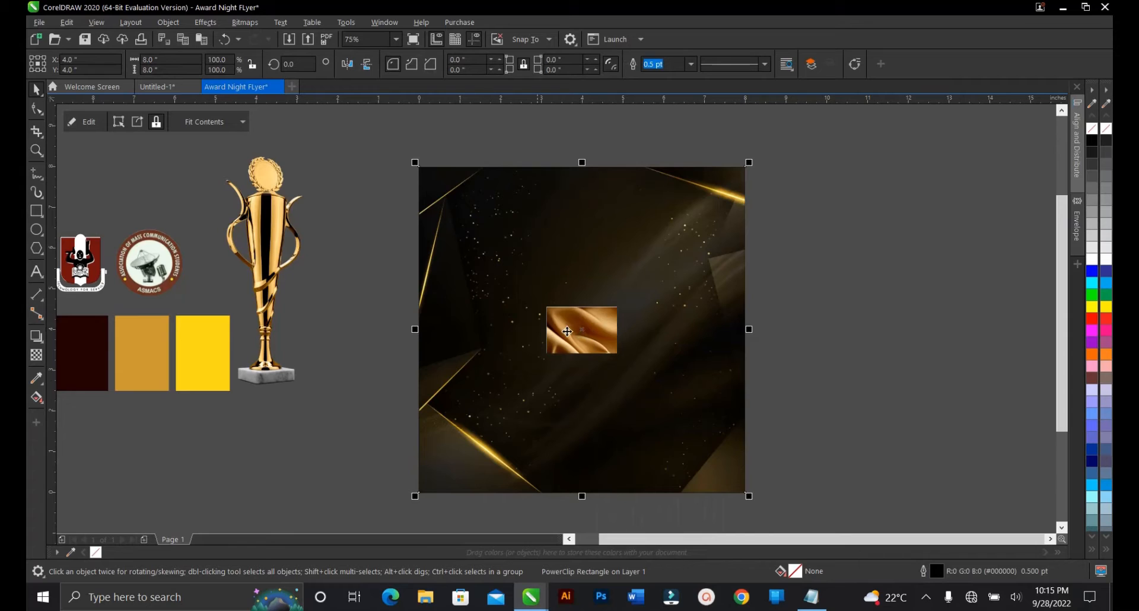
Step: Select the clipped satin texture and enlarge it from its centre to about 12.36 by 8.21 inches, covering the page
{"action": "left_click", "coordinate": [603, 340], "text": "ctrl"}
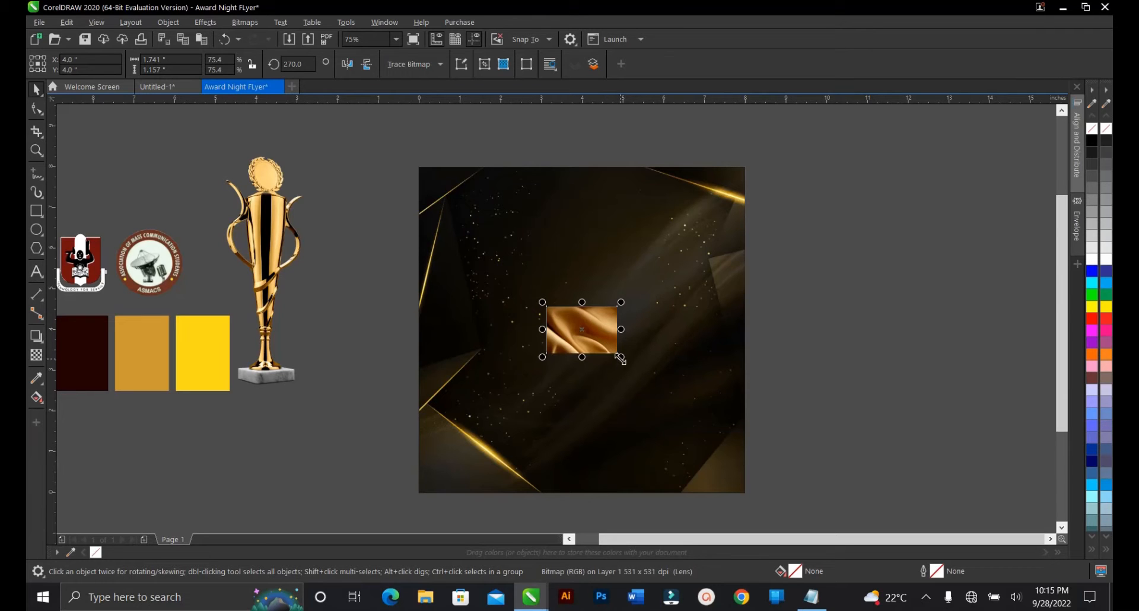
{"action": "left_click_drag", "start_coordinate": [620, 358], "coordinate": [797, 509]}
{"action": "scroll", "coordinate": [725, 378], "scroll_direction": "down", "scroll_amount": 1}
{"action": "scroll", "coordinate": [743, 441], "scroll_direction": "up", "scroll_amount": 1}
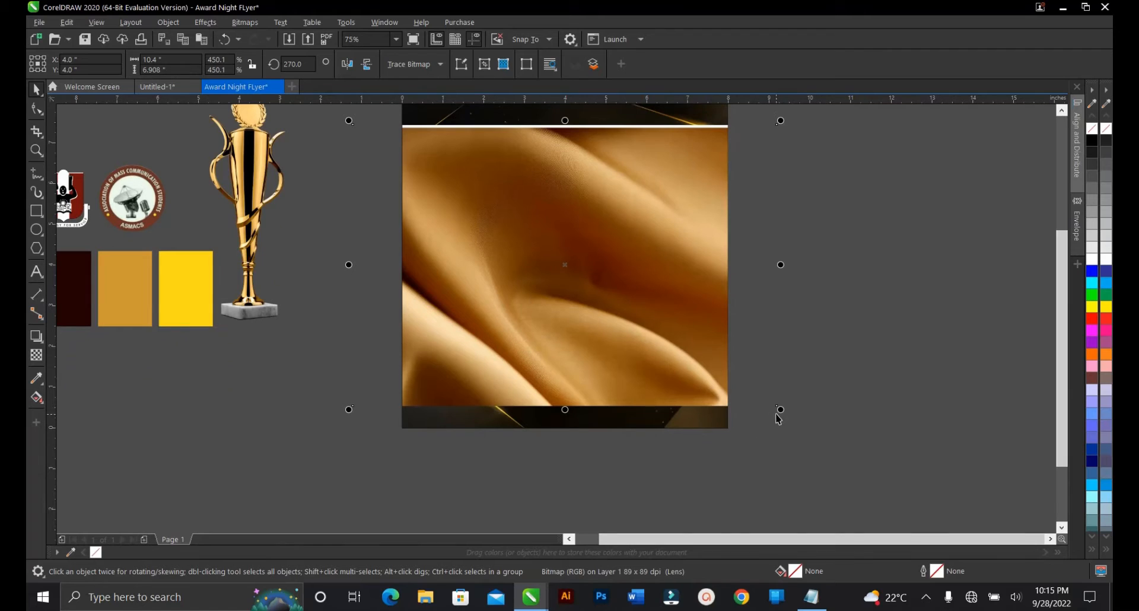
{"action": "left_click_drag", "start_coordinate": [781, 410], "coordinate": [832, 452]}
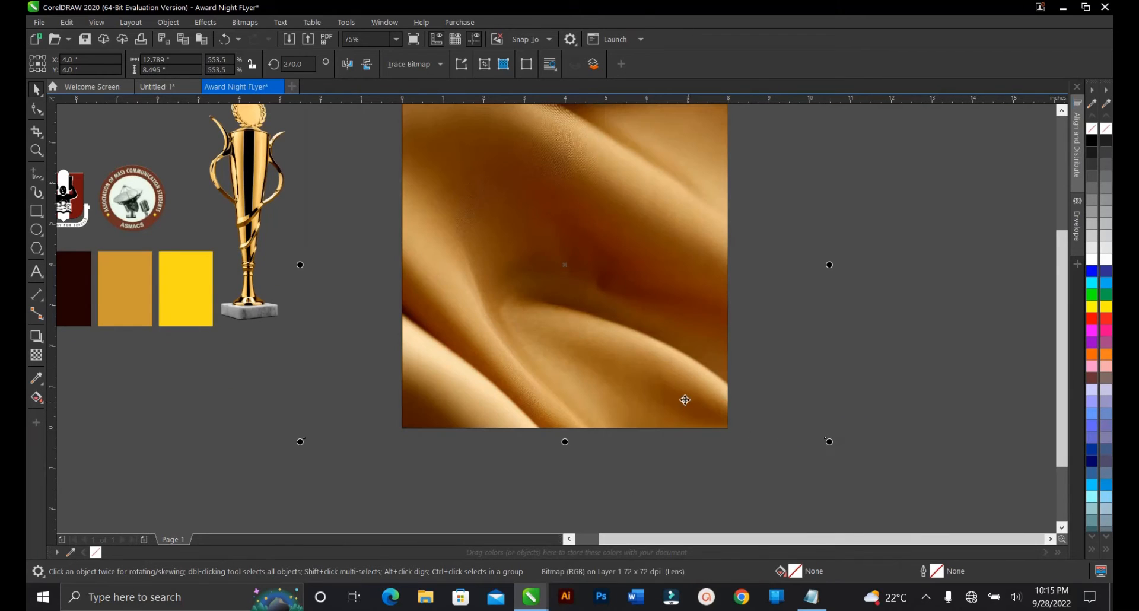
{"action": "scroll", "coordinate": [834, 452], "scroll_direction": "up", "scroll_amount": 1}
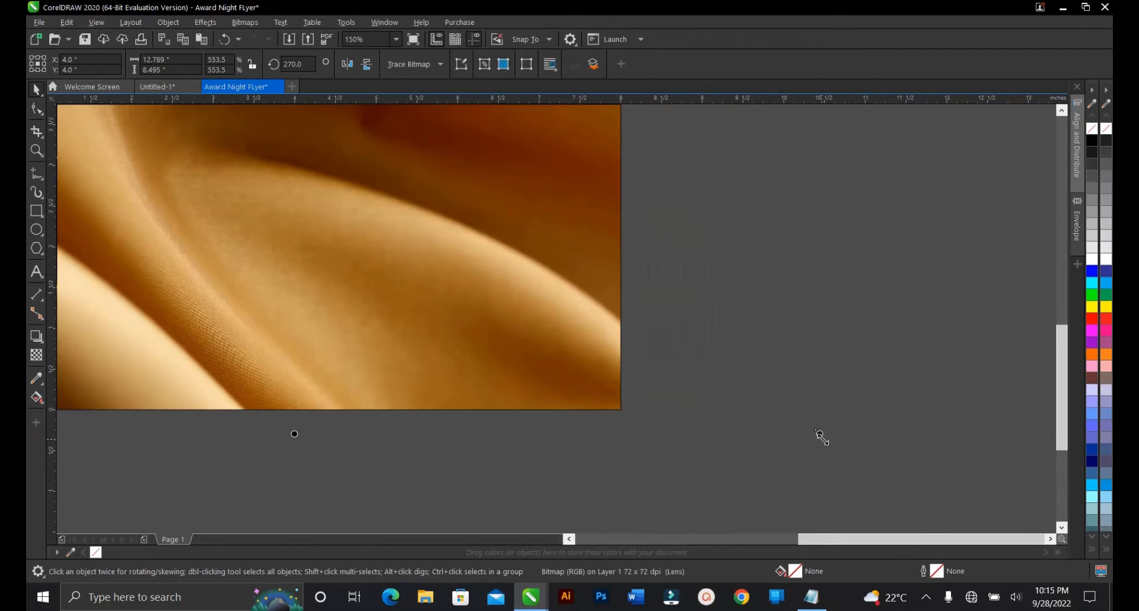
{"action": "left_click_drag", "start_coordinate": [818, 438], "coordinate": [809, 428]}
{"action": "scroll", "coordinate": [811, 430], "scroll_direction": "down", "scroll_amount": 1}
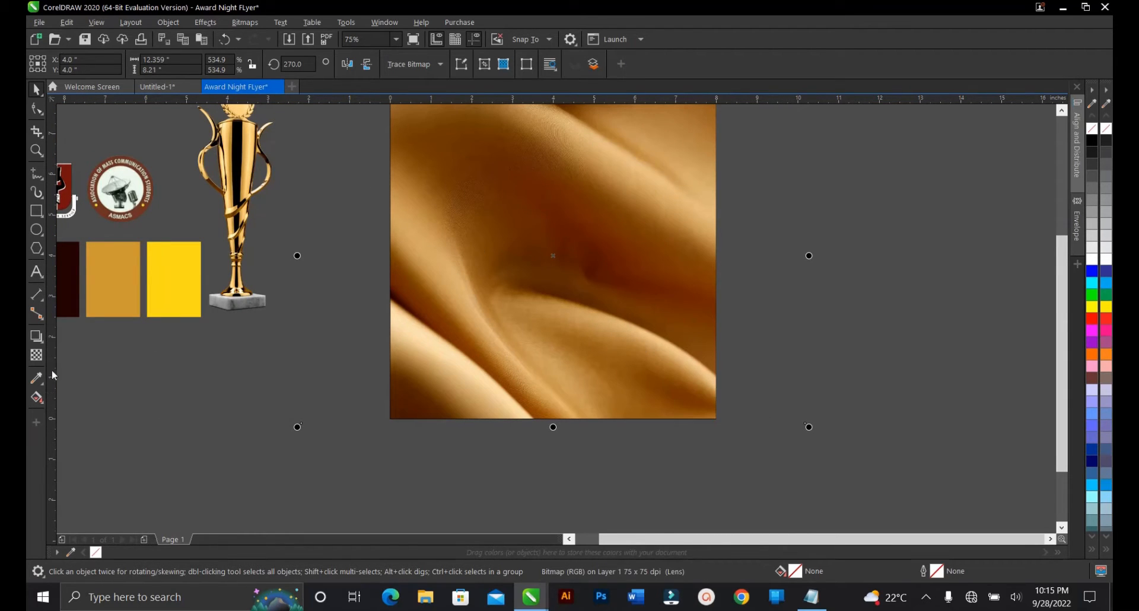
Step: Blend the enlarged satin texture into the flyer background with the Overlay merge mode and deselect it
{"action": "left_click", "coordinate": [36, 355]}
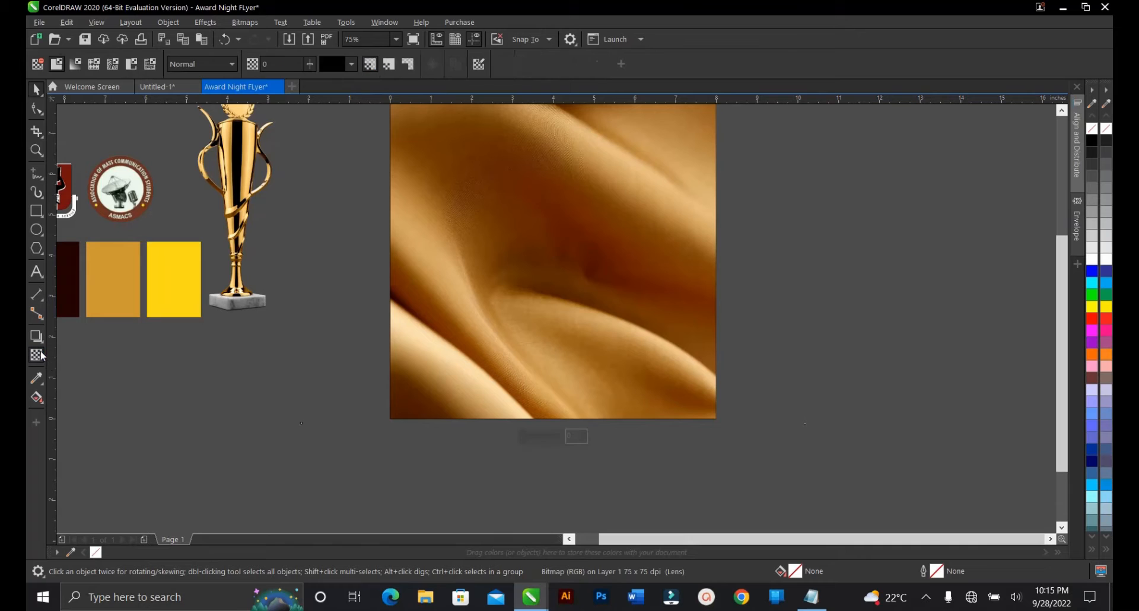
{"action": "left_click", "coordinate": [216, 65]}
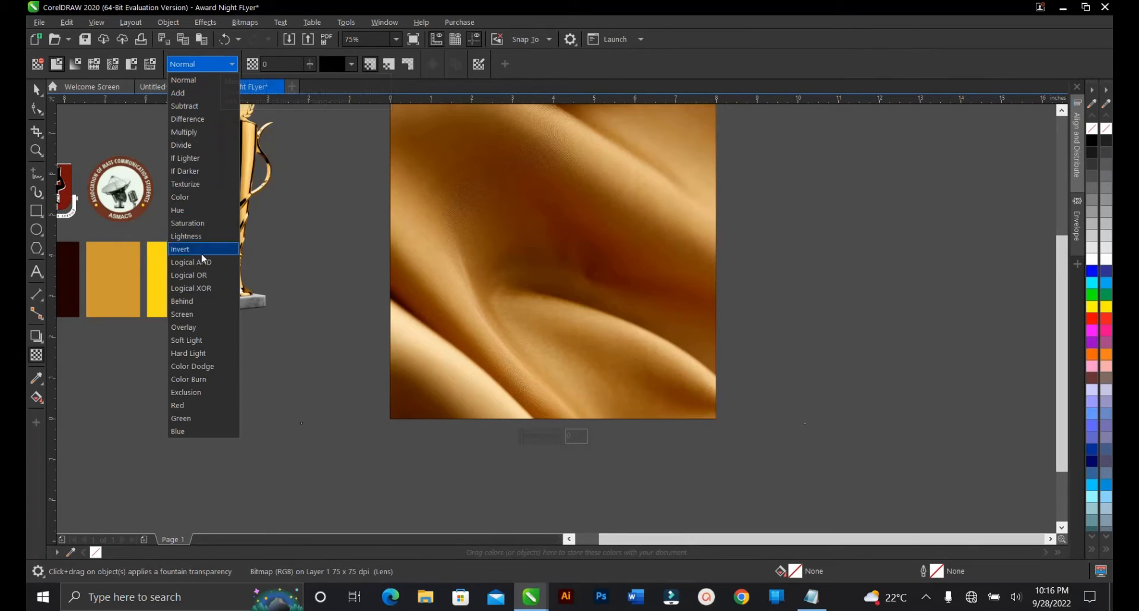
{"action": "left_click", "coordinate": [202, 328]}
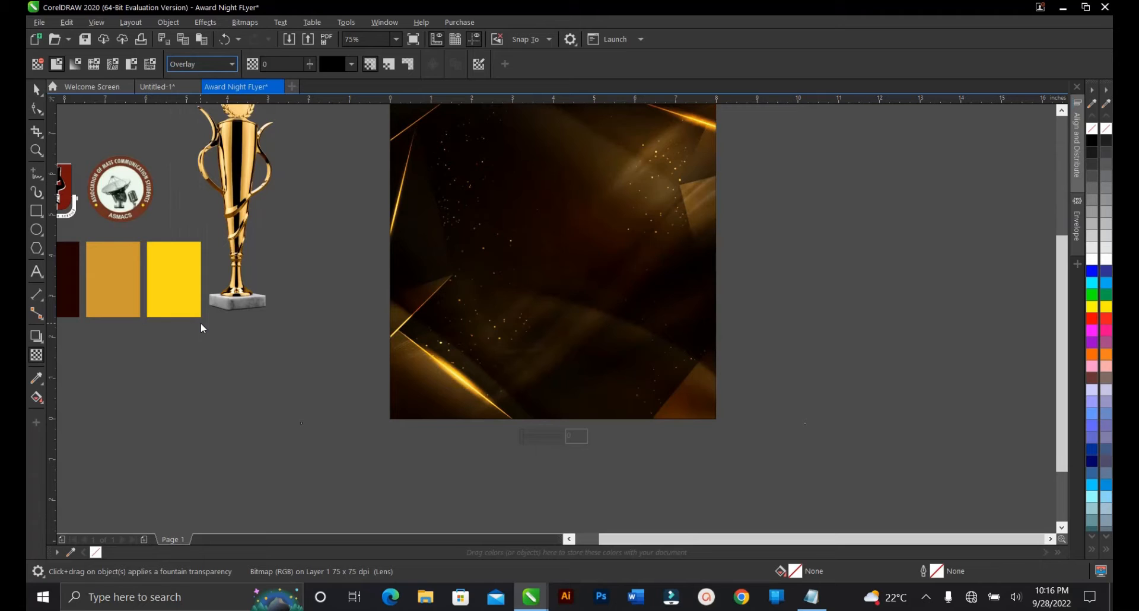
{"action": "scroll", "coordinate": [558, 363], "scroll_direction": "down", "scroll_amount": 1}
{"action": "scroll", "coordinate": [546, 356], "scroll_direction": "up", "scroll_amount": 1}
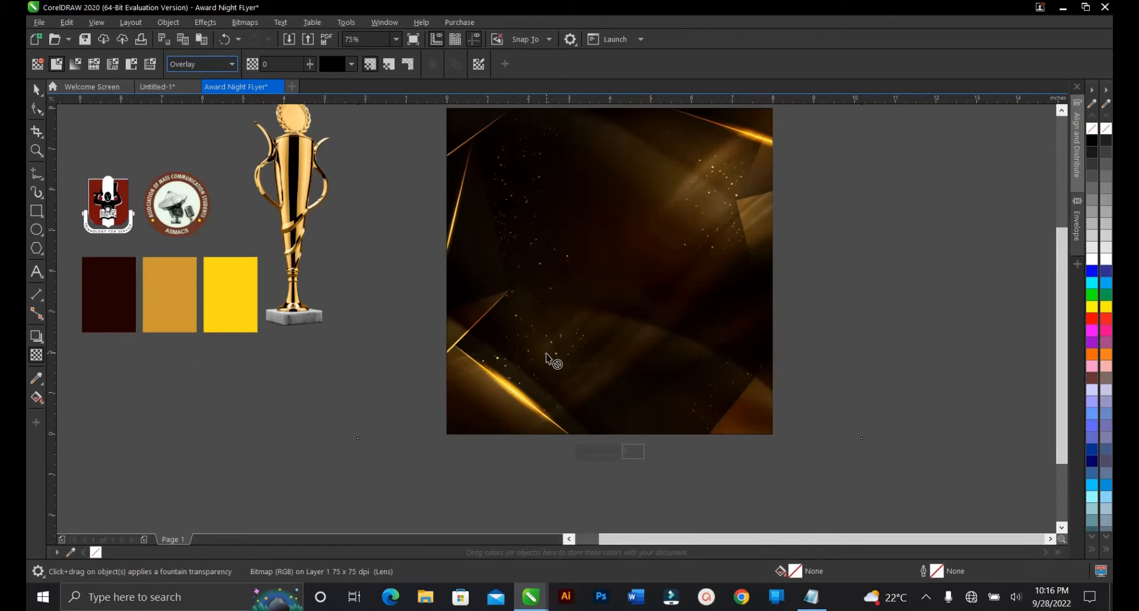
{"action": "scroll", "coordinate": [537, 396], "scroll_direction": "down", "scroll_amount": 1}
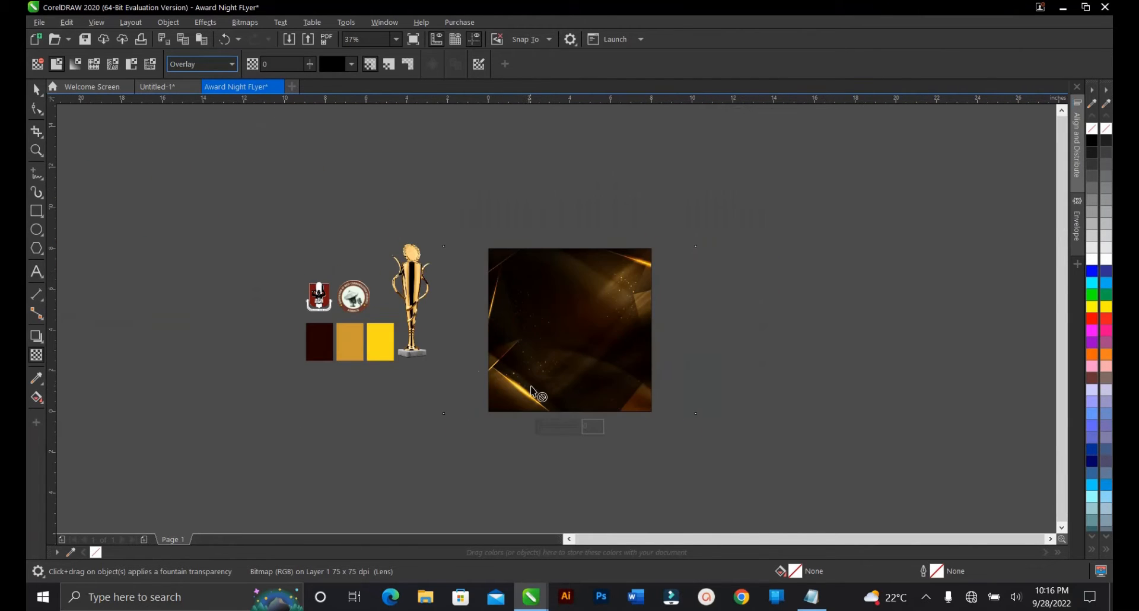
{"action": "left_click", "coordinate": [37, 90]}
{"action": "left_click", "coordinate": [776, 371]}
{"action": "scroll", "coordinate": [641, 377], "scroll_direction": "up", "scroll_amount": 1}
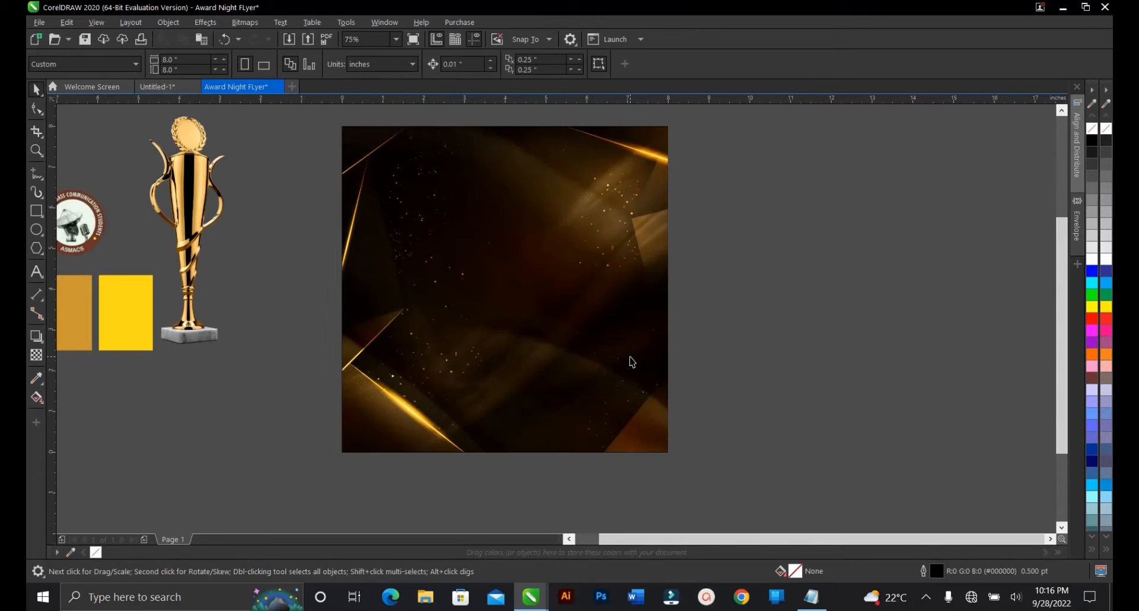
Step: Set the outline width of the page-sized PowerClip rectangle to None
{"action": "left_click", "coordinate": [632, 362]}
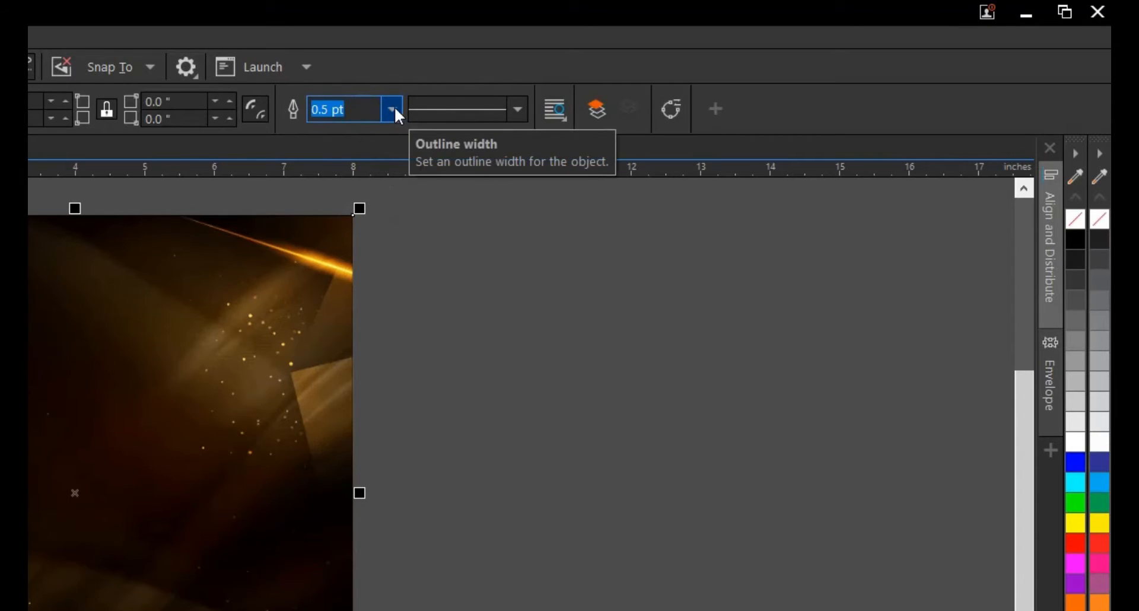
{"action": "left_click", "coordinate": [392, 110]}
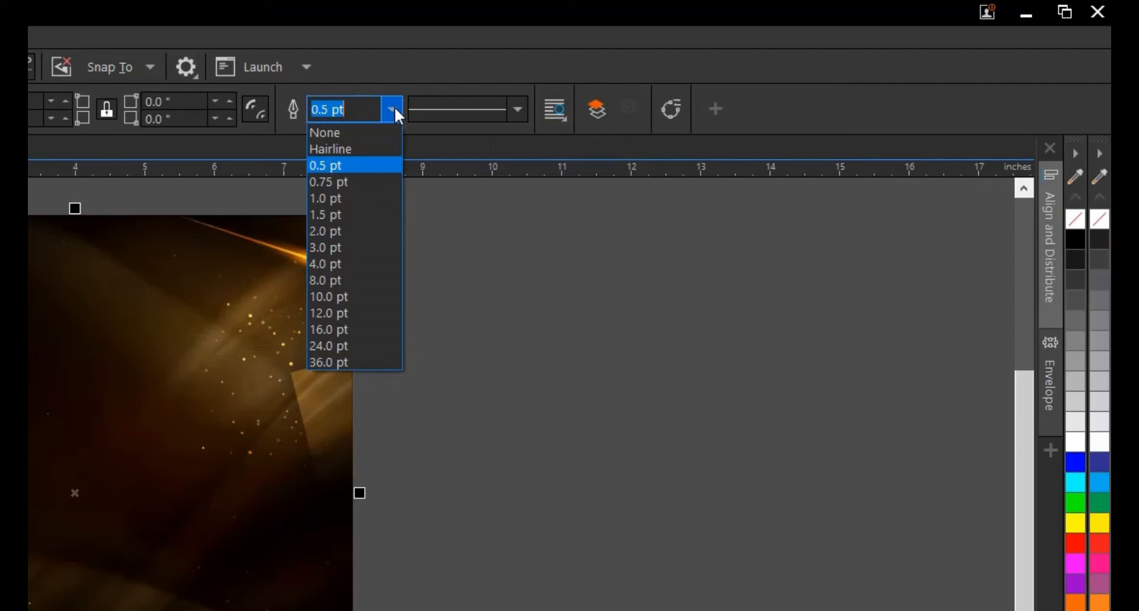
{"action": "left_click", "coordinate": [372, 132]}
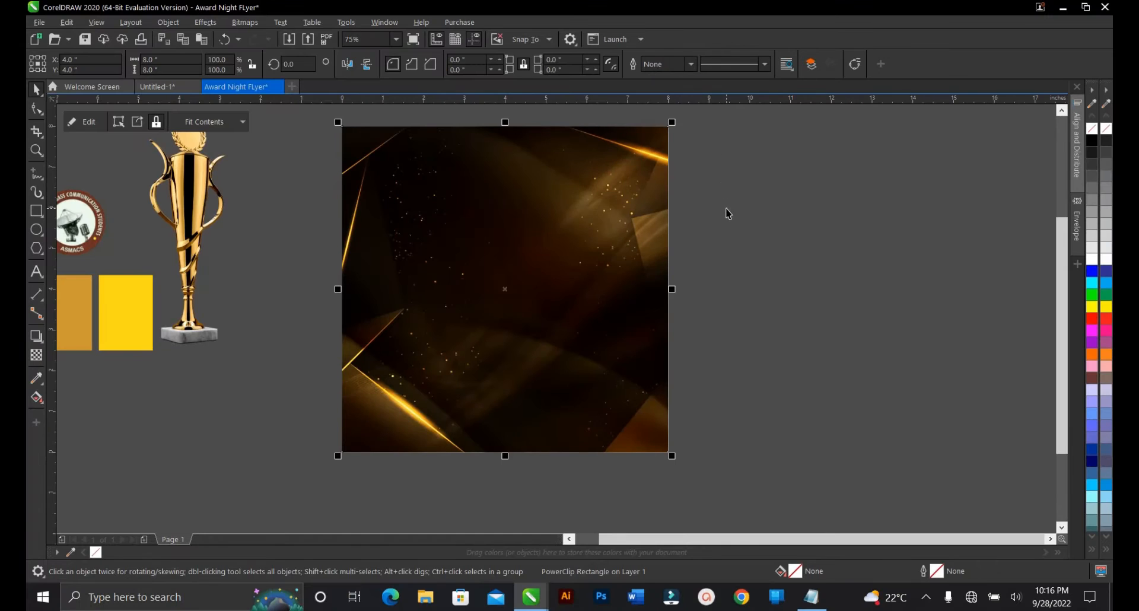
{"action": "left_click", "coordinate": [582, 235]}
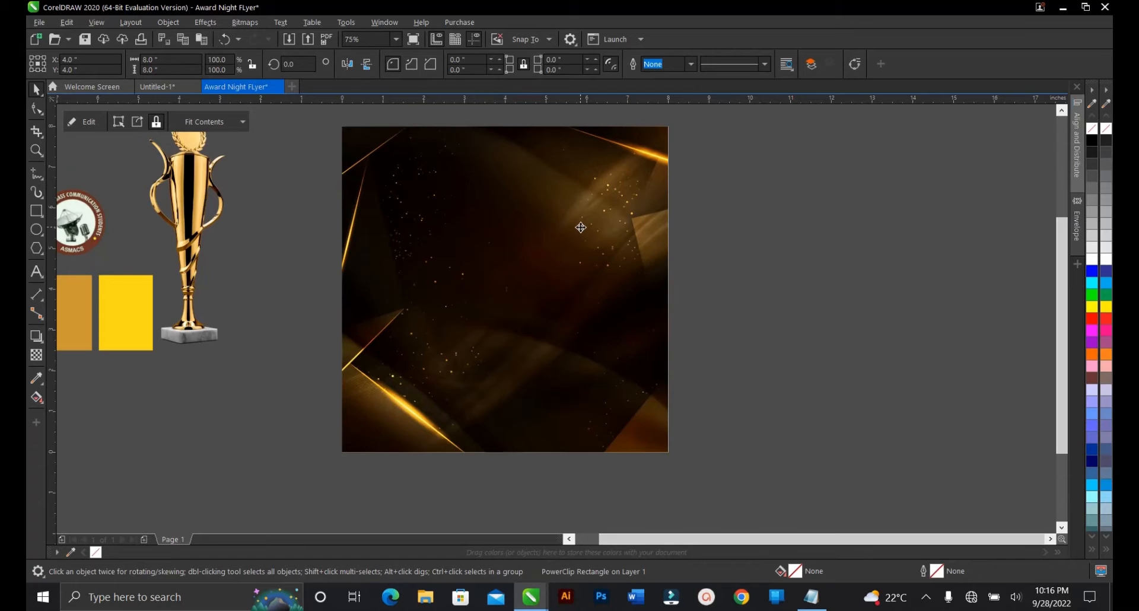
{"action": "left_click", "coordinate": [772, 291]}
{"action": "scroll", "coordinate": [663, 337], "scroll_direction": "down", "scroll_amount": 1}
{"action": "scroll", "coordinate": [601, 281], "scroll_direction": "up", "scroll_amount": 1}
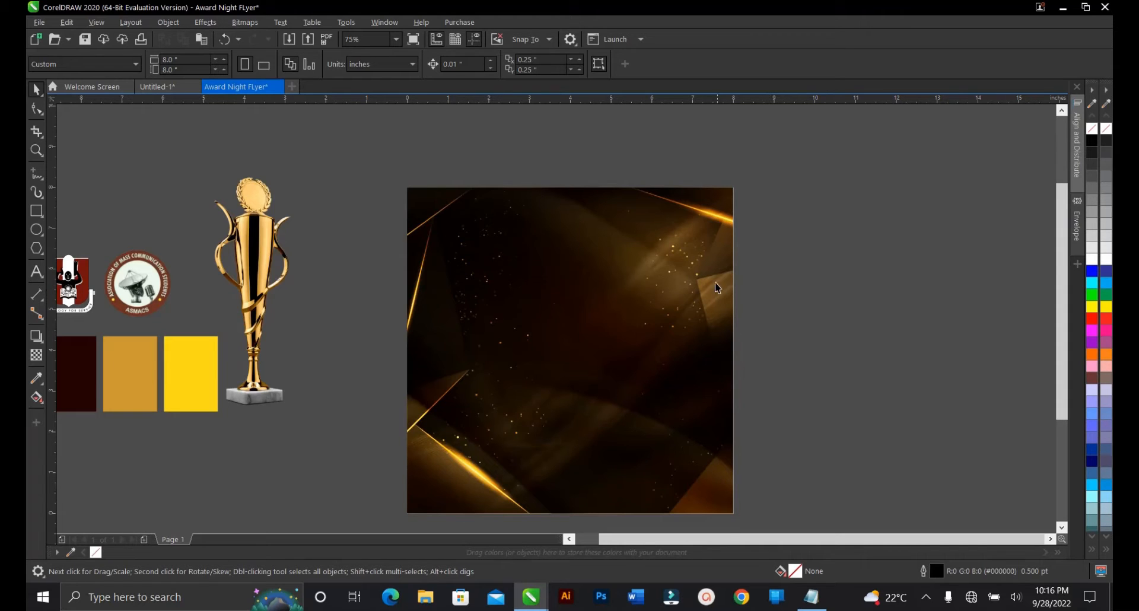
{"action": "left_click", "coordinate": [708, 227]}
{"action": "scroll", "coordinate": [708, 226], "scroll_direction": "down", "scroll_amount": 2}
{"action": "scroll", "coordinate": [715, 268], "scroll_direction": "up", "scroll_amount": 2}
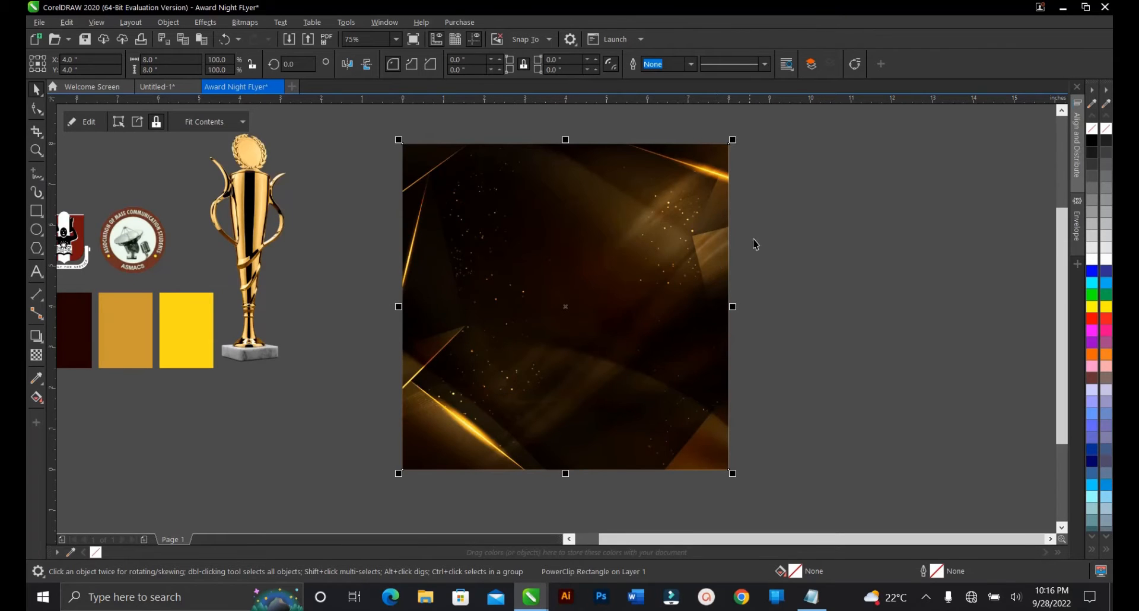
{"action": "left_click", "coordinate": [798, 235]}
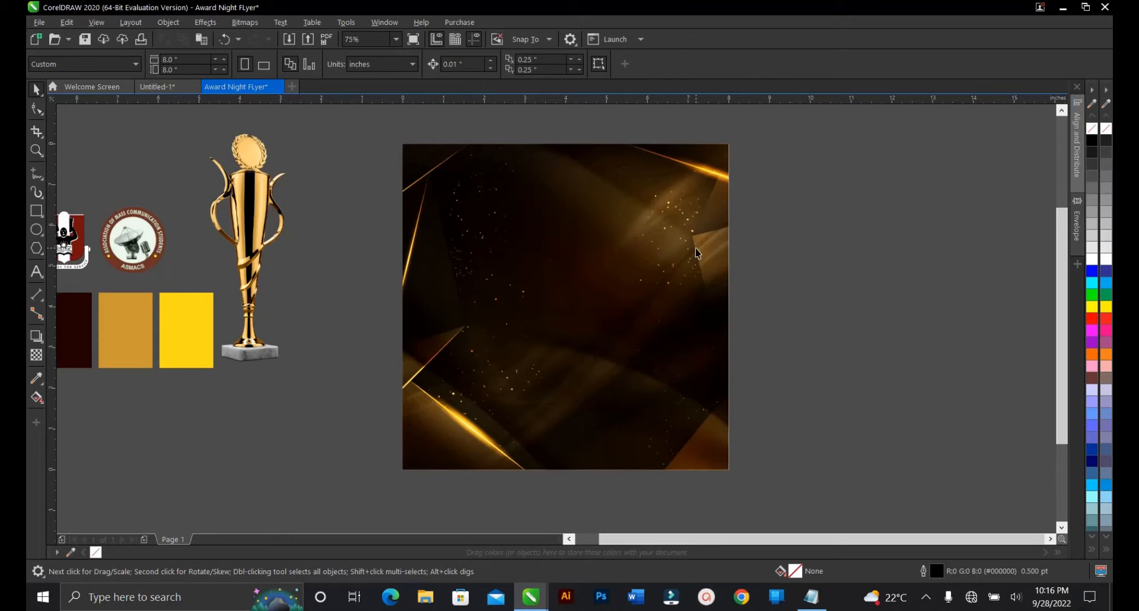
Step: Move the gold trophy image onto the left half of the flyer, slightly below the vertical middle
{"action": "scroll", "coordinate": [719, 300], "scroll_direction": "down", "scroll_amount": 2}
{"action": "scroll", "coordinate": [550, 310], "scroll_direction": "up", "scroll_amount": 2}
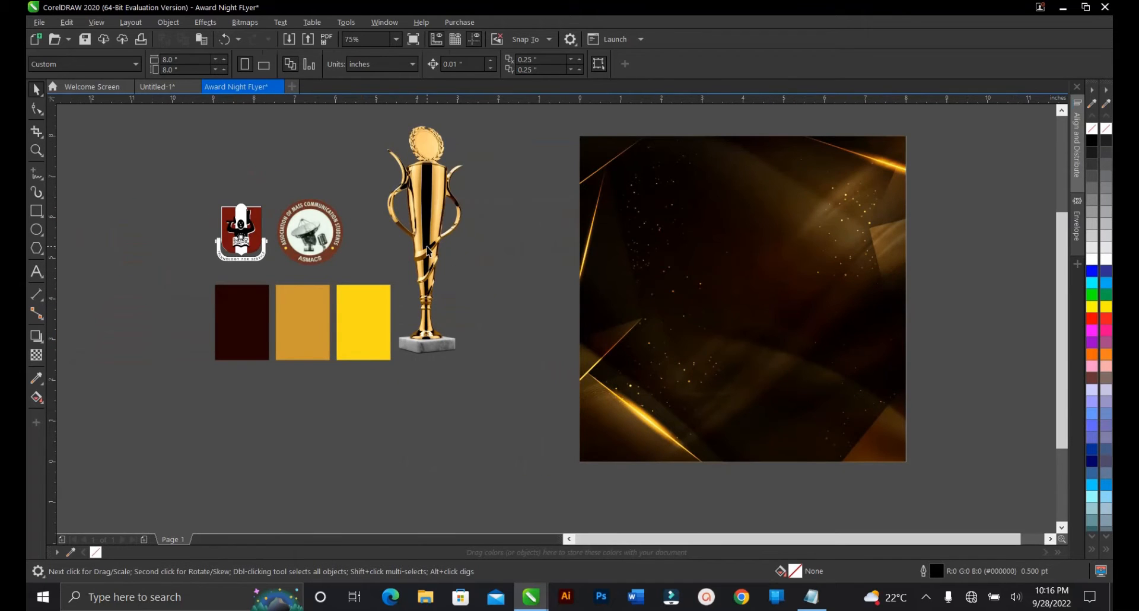
{"action": "left_click", "coordinate": [427, 250]}
{"action": "scroll", "coordinate": [426, 250], "scroll_direction": "down", "scroll_amount": 2}
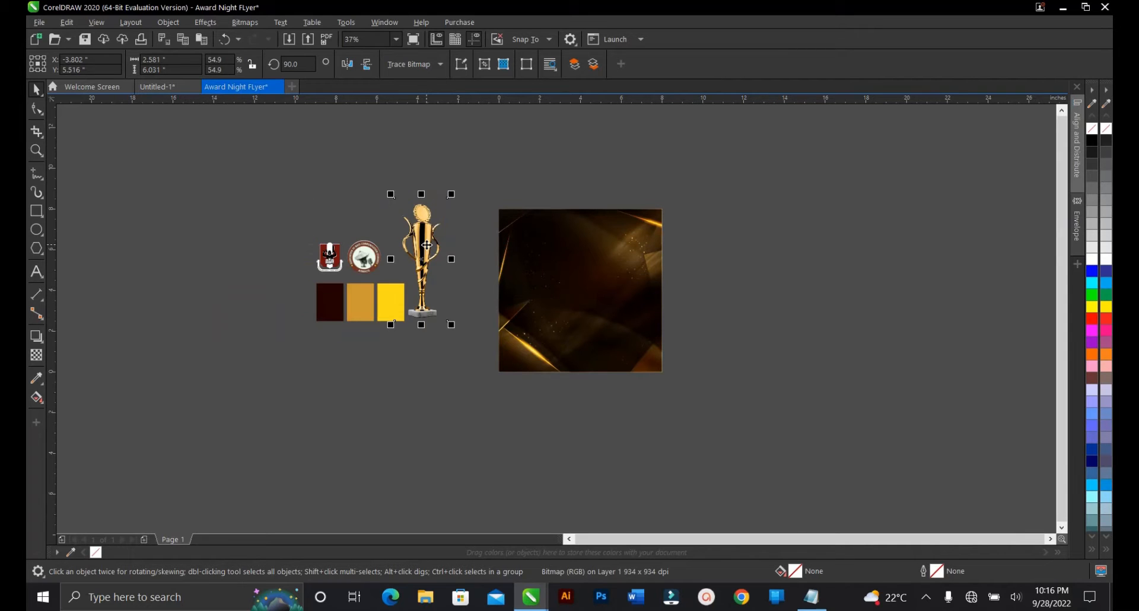
{"action": "left_click_drag", "start_coordinate": [427, 245], "coordinate": [548, 282]}
{"action": "scroll", "coordinate": [548, 282], "scroll_direction": "up", "scroll_amount": 2}
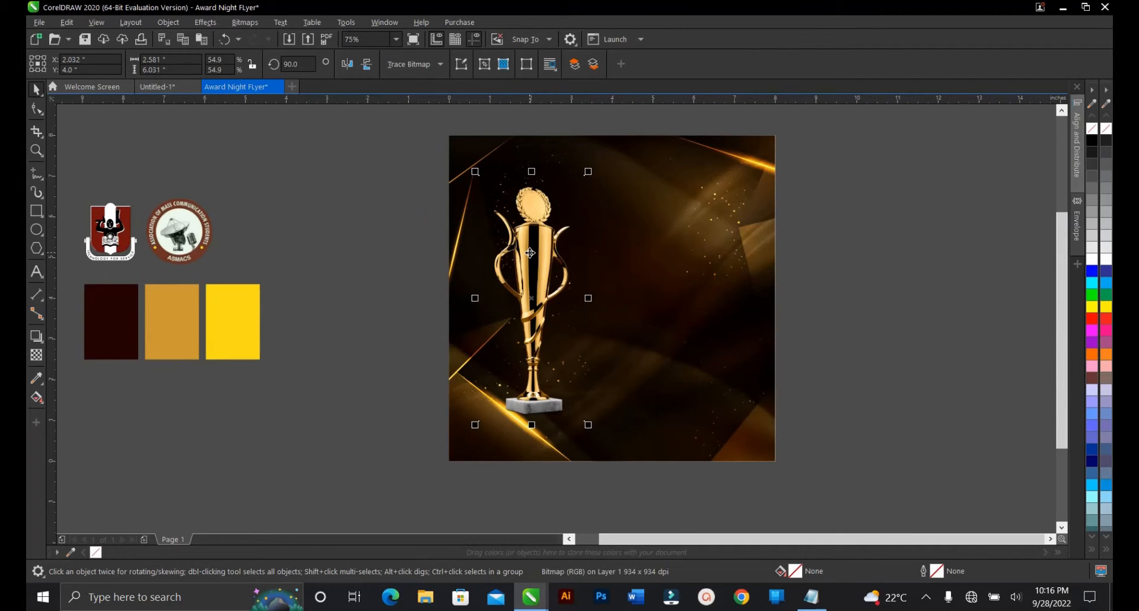
{"action": "left_click", "coordinate": [411, 294]}
{"action": "left_click", "coordinate": [535, 254]}
{"action": "left_click_drag", "start_coordinate": [541, 240], "coordinate": [521, 250]}
{"action": "left_click", "coordinate": [368, 271]}
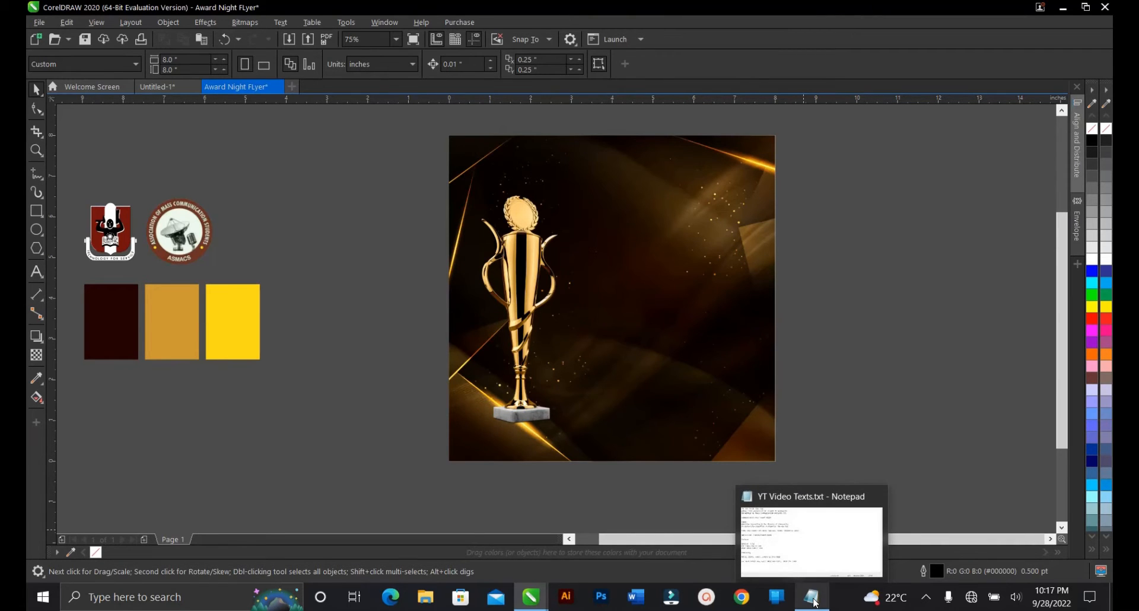
Step: Switch to Notepad, copy the first two lines of YT Video Texts.txt with the university and department names, and minimise the window
{"action": "left_click", "coordinate": [815, 602]}
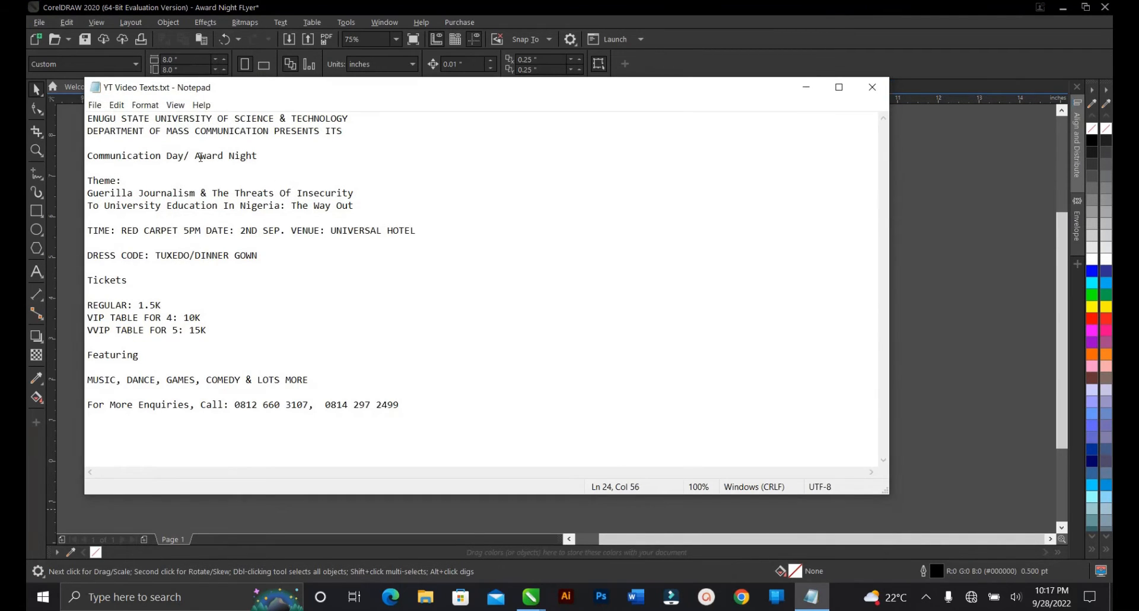
{"action": "left_click_drag", "start_coordinate": [357, 130], "coordinate": [87, 118]}
{"action": "right_click", "coordinate": [98, 120]}
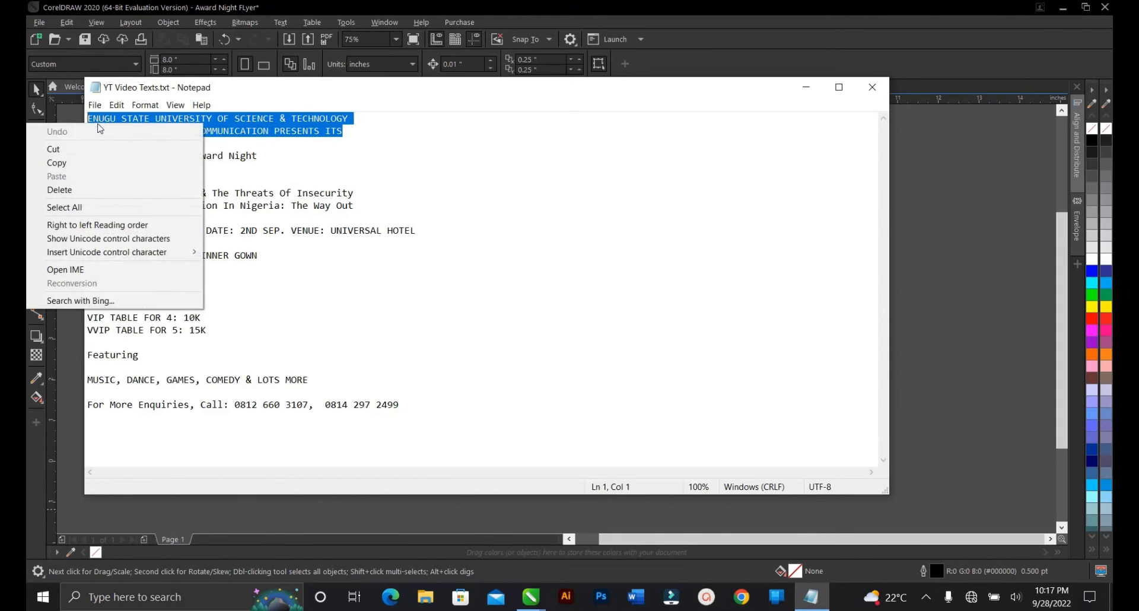
{"action": "left_click", "coordinate": [59, 160]}
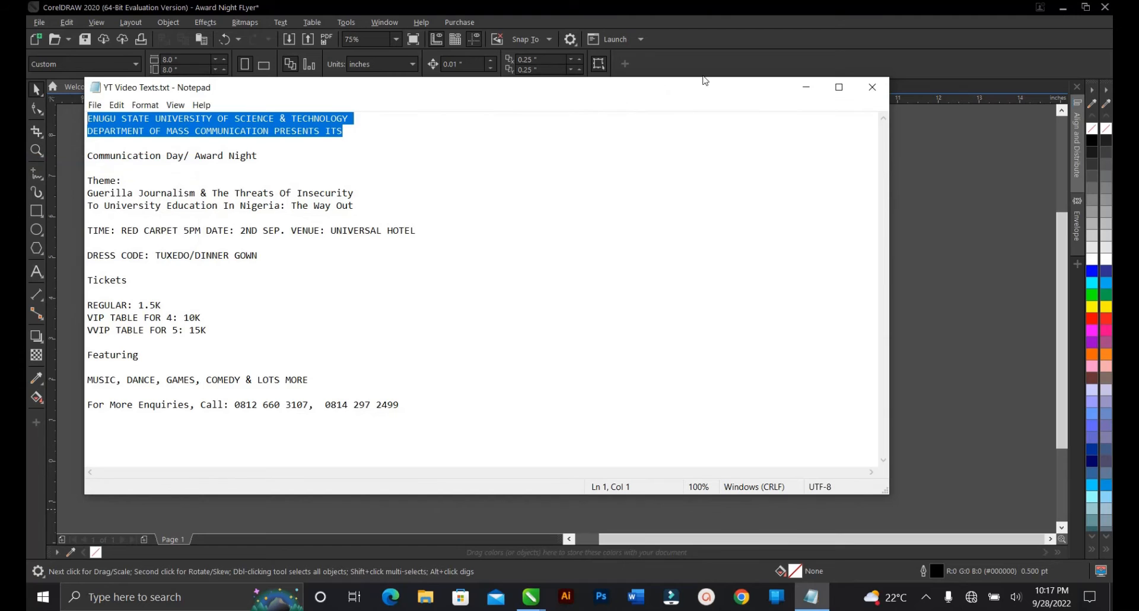
{"action": "left_click", "coordinate": [805, 87]}
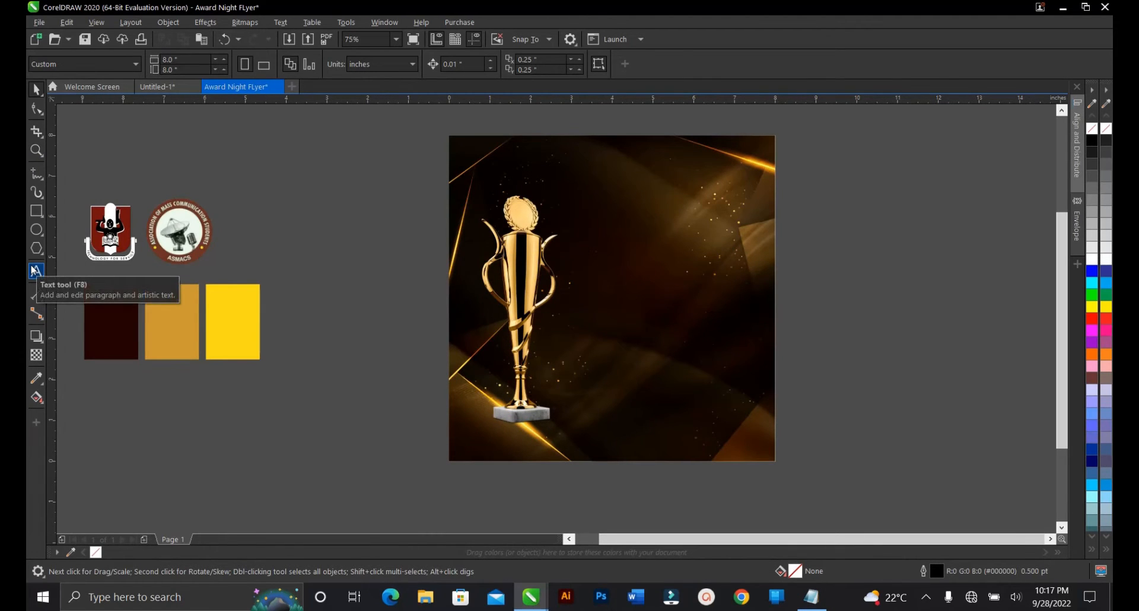
Step: Paste the copied two-line university heading as artistic text and fill it with white
{"action": "left_click", "coordinate": [35, 271]}
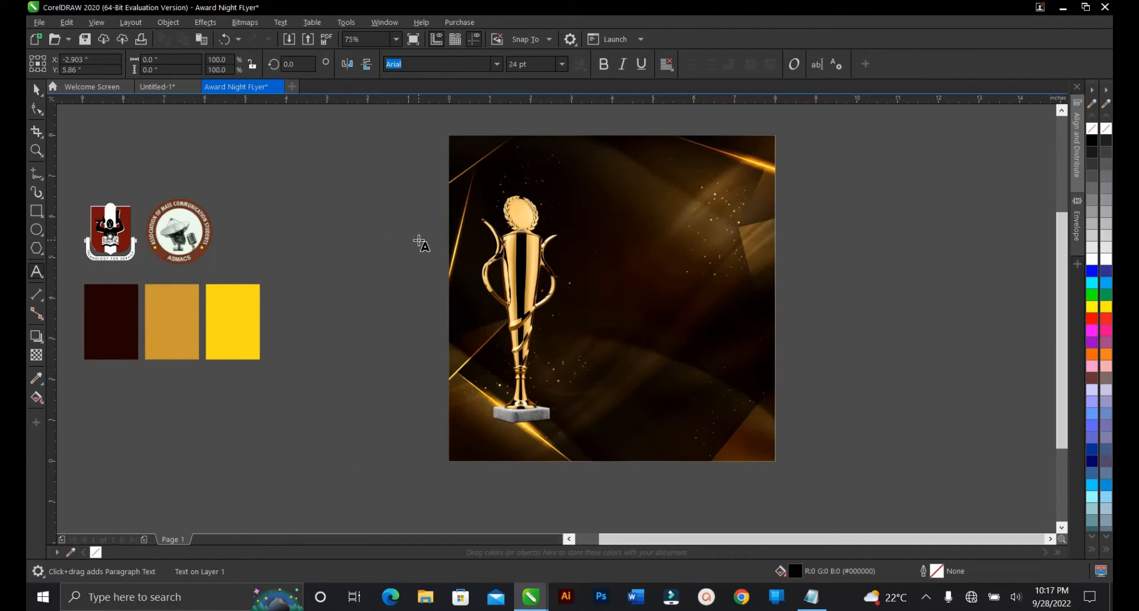
{"action": "left_click", "coordinate": [378, 221]}
{"action": "key", "text": "ctrl+v"}
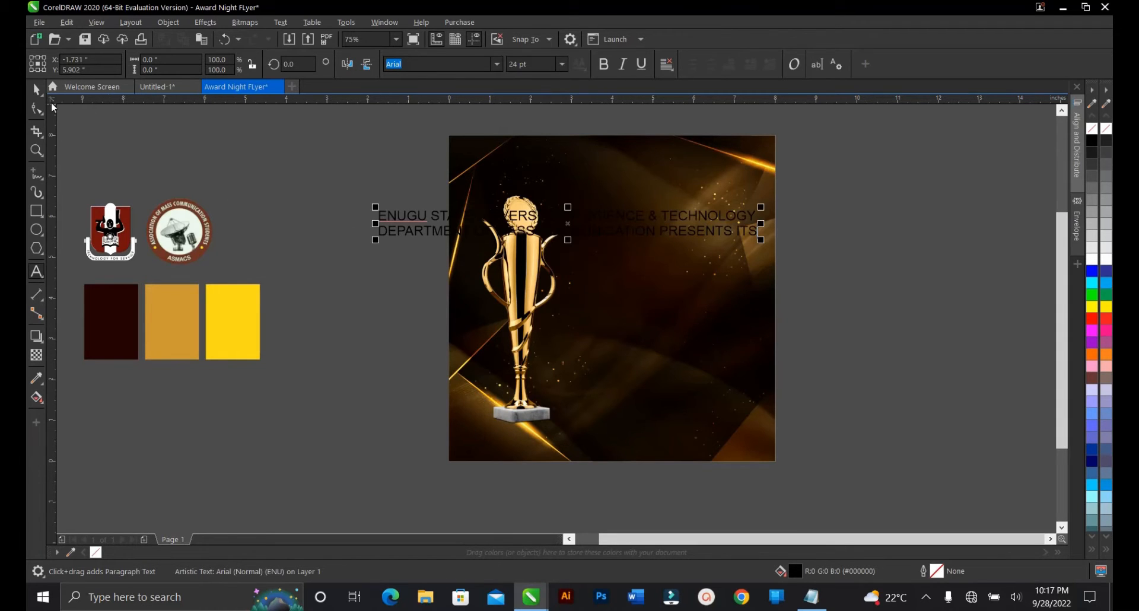
{"action": "left_click", "coordinate": [36, 89]}
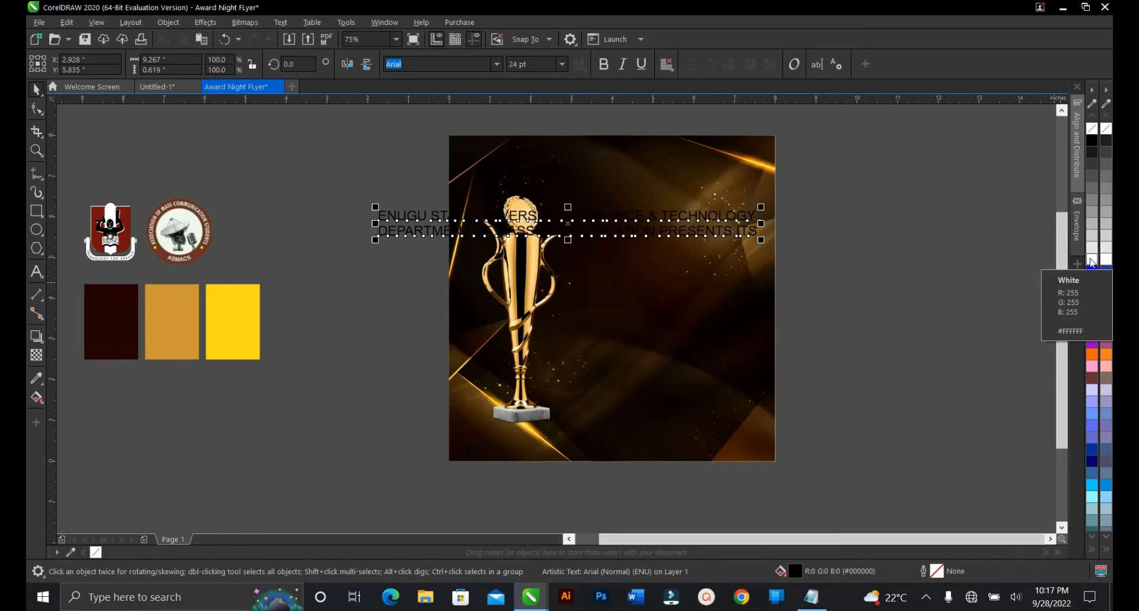
{"action": "left_click", "coordinate": [1092, 261]}
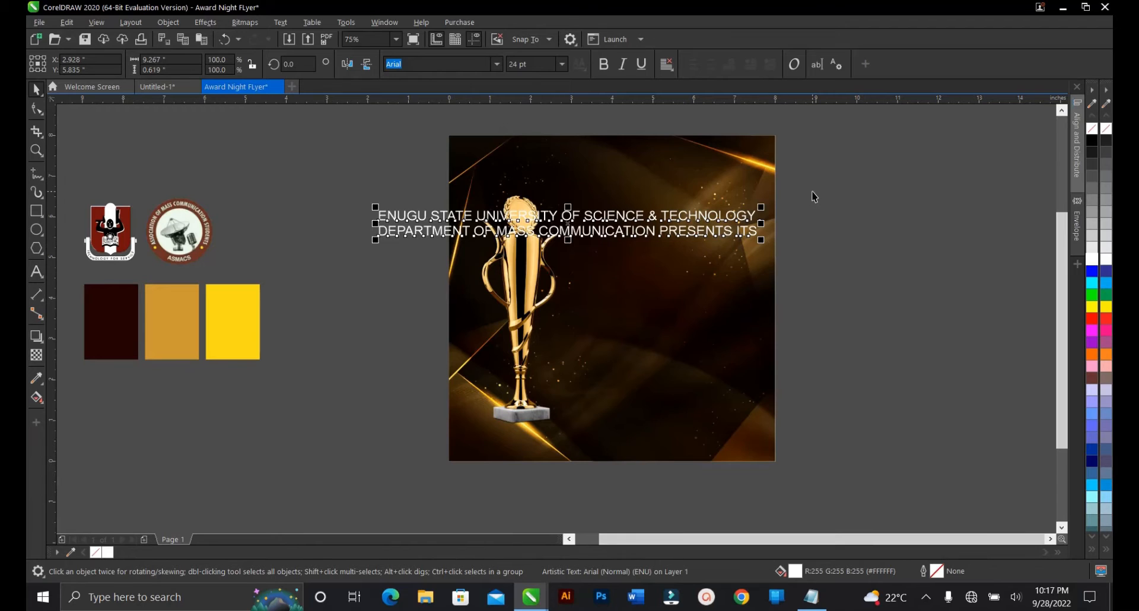
Step: Set the university heading's font to Neue Plak Wide and its size to 7 pt
{"action": "left_click_drag", "start_coordinate": [813, 192], "coordinate": [346, 274]}
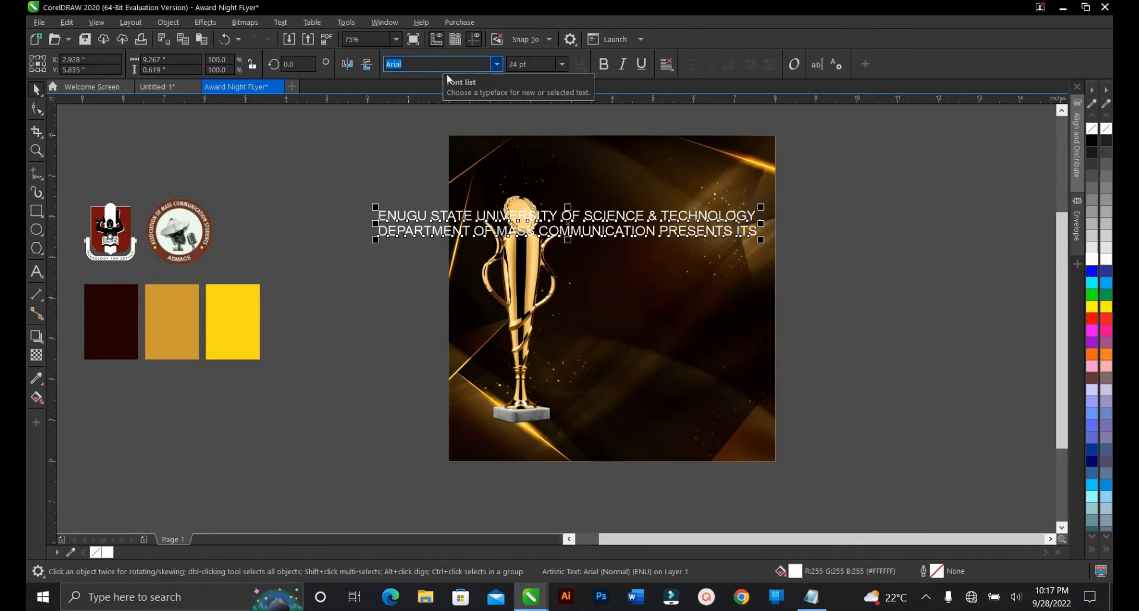
{"action": "left_click", "coordinate": [826, 232]}
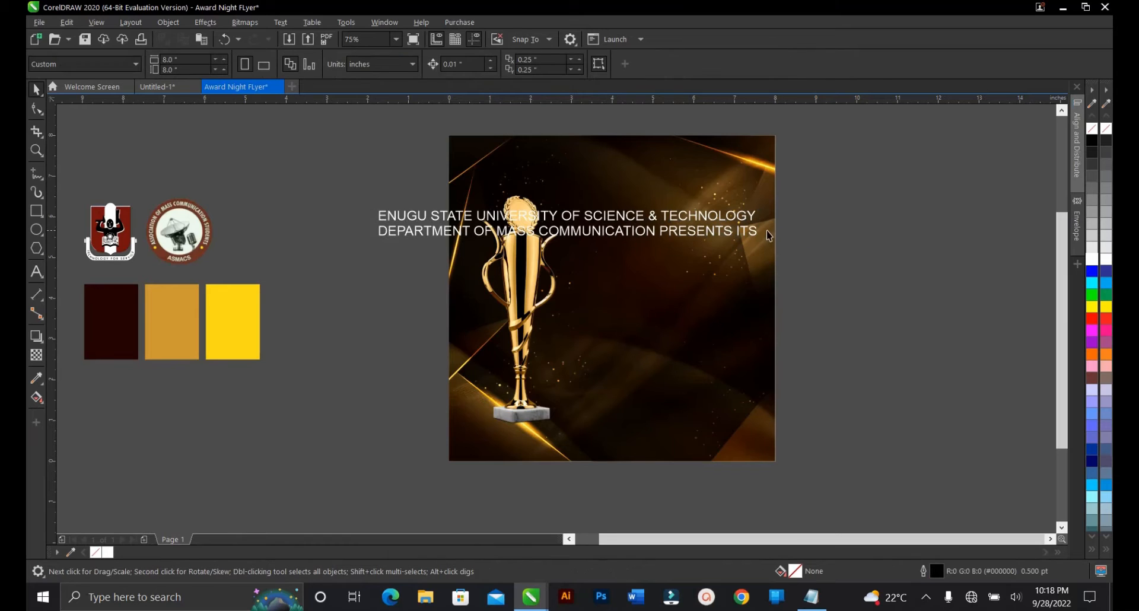
{"action": "left_click", "coordinate": [755, 234]}
{"action": "left_click", "coordinate": [754, 238]}
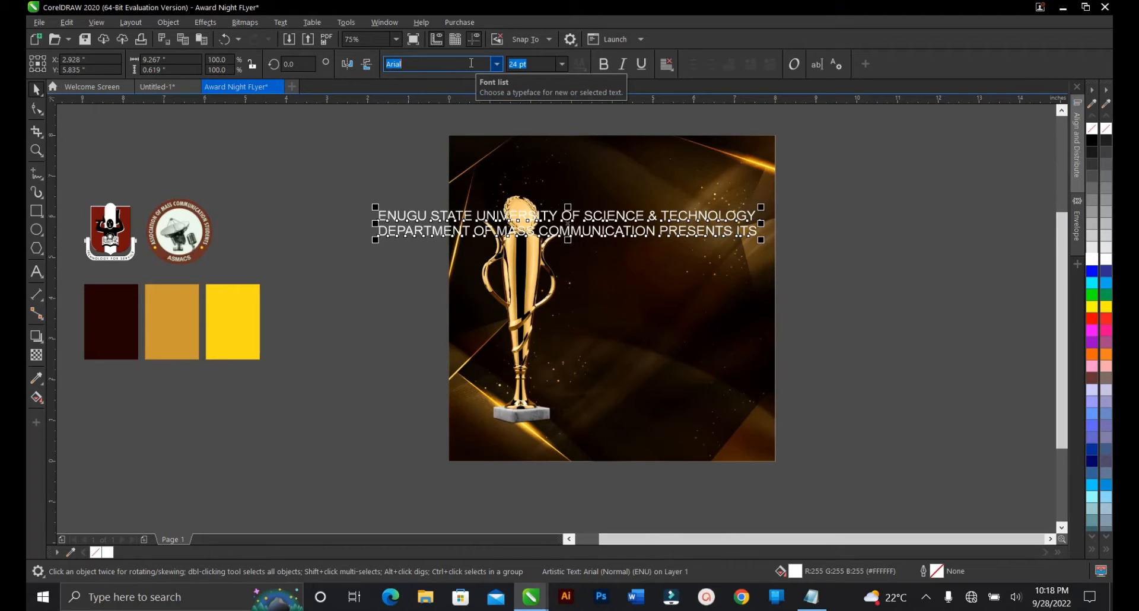
{"action": "type", "text": "n"}
{"action": "type", "text": "eue Plak Wide"}
{"action": "key", "text": "Return"}
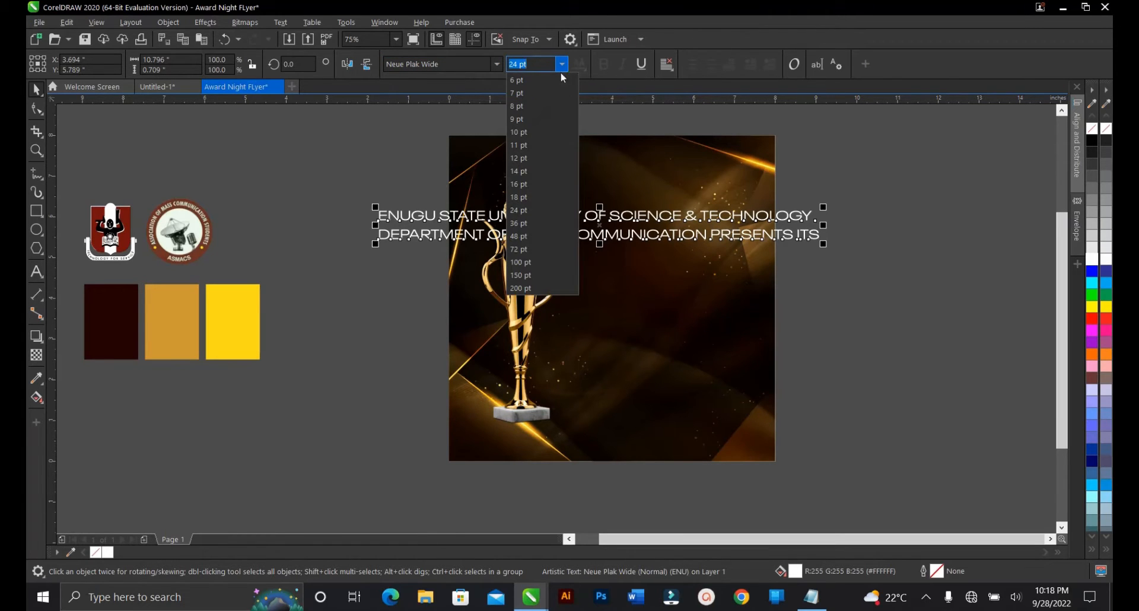
{"action": "left_click", "coordinate": [516, 93]}
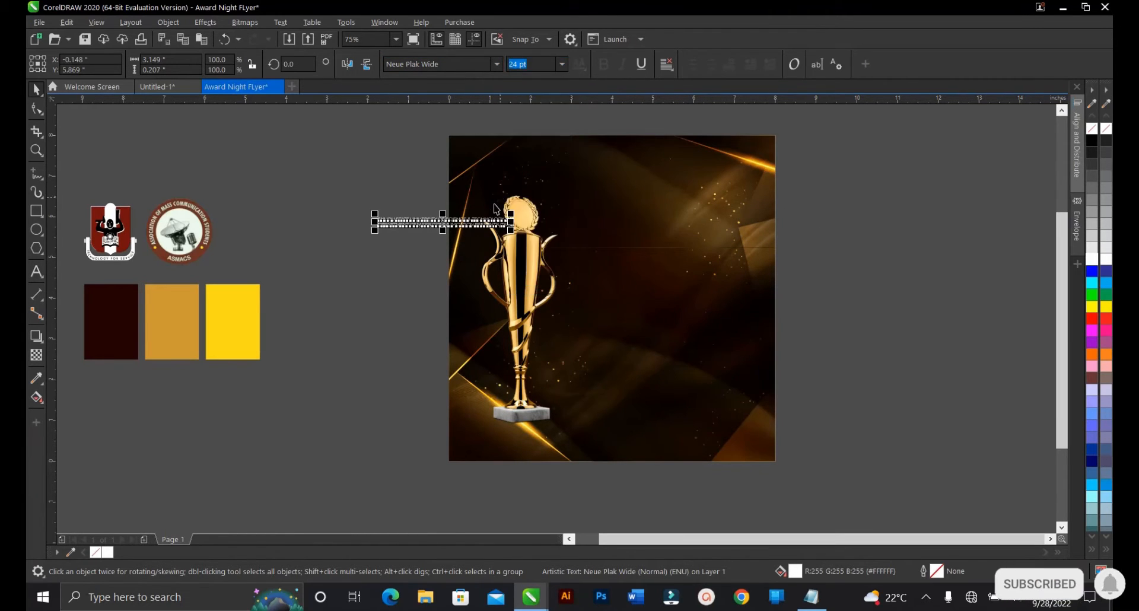
Step: Move the university heading to the flyer's upper middle, at about X 3.6 and Y 7.3 inches, and shift the trophy slightly down
{"action": "left_click_drag", "start_coordinate": [441, 225], "coordinate": [595, 171]}
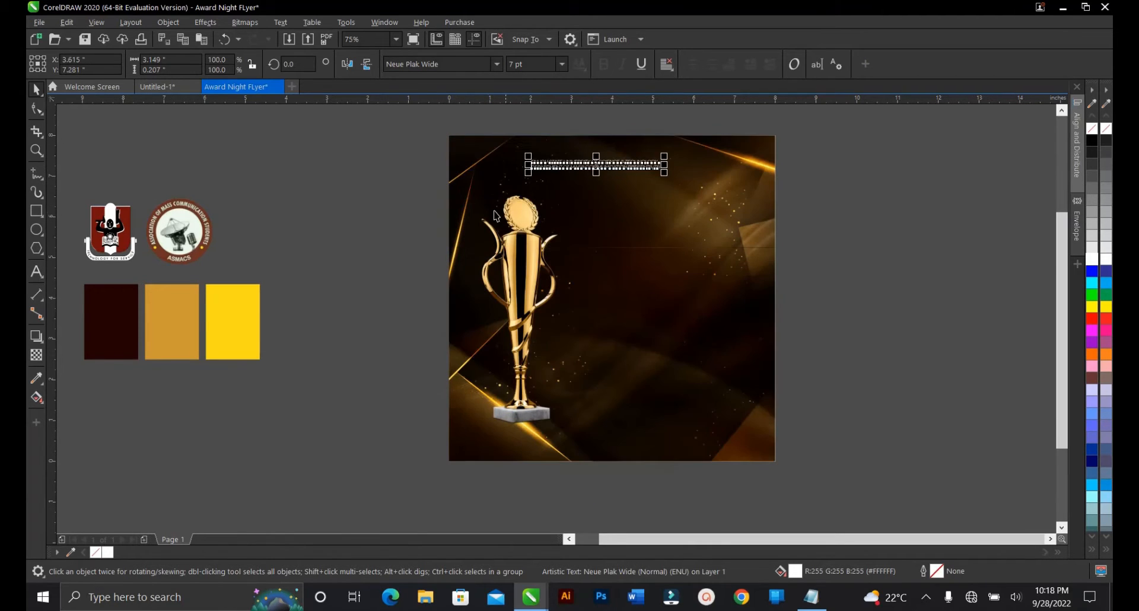
{"action": "left_click", "coordinate": [522, 209]}
{"action": "left_click_drag", "start_coordinate": [523, 208], "coordinate": [517, 218]}
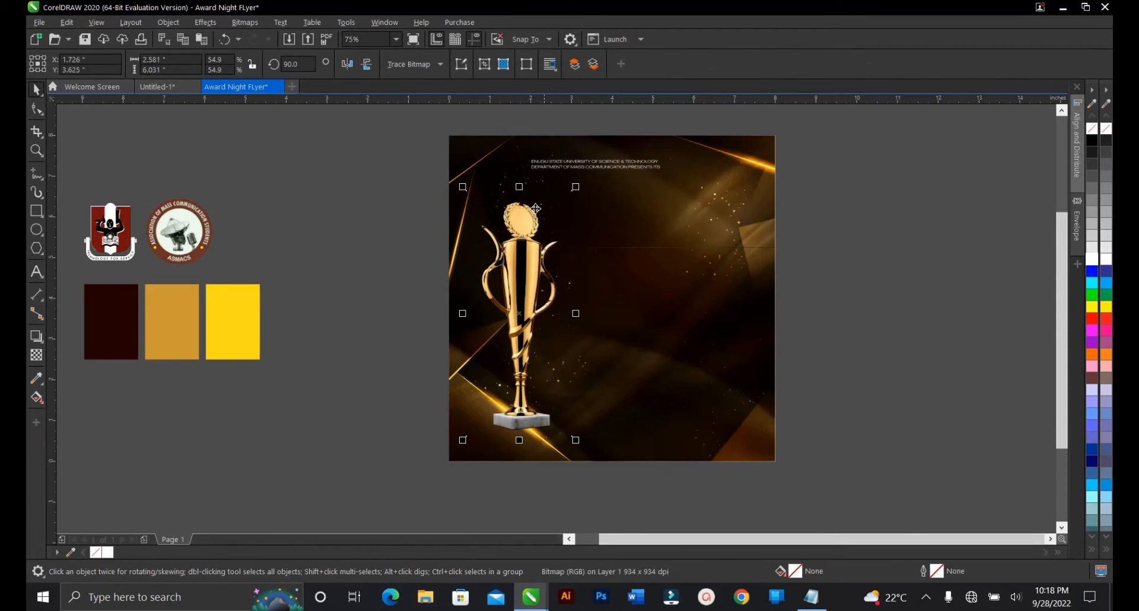
Step: Center-align the two lines of the university heading text
{"action": "left_click", "coordinate": [593, 172]}
{"action": "scroll", "coordinate": [592, 158], "scroll_direction": "up", "scroll_amount": 2}
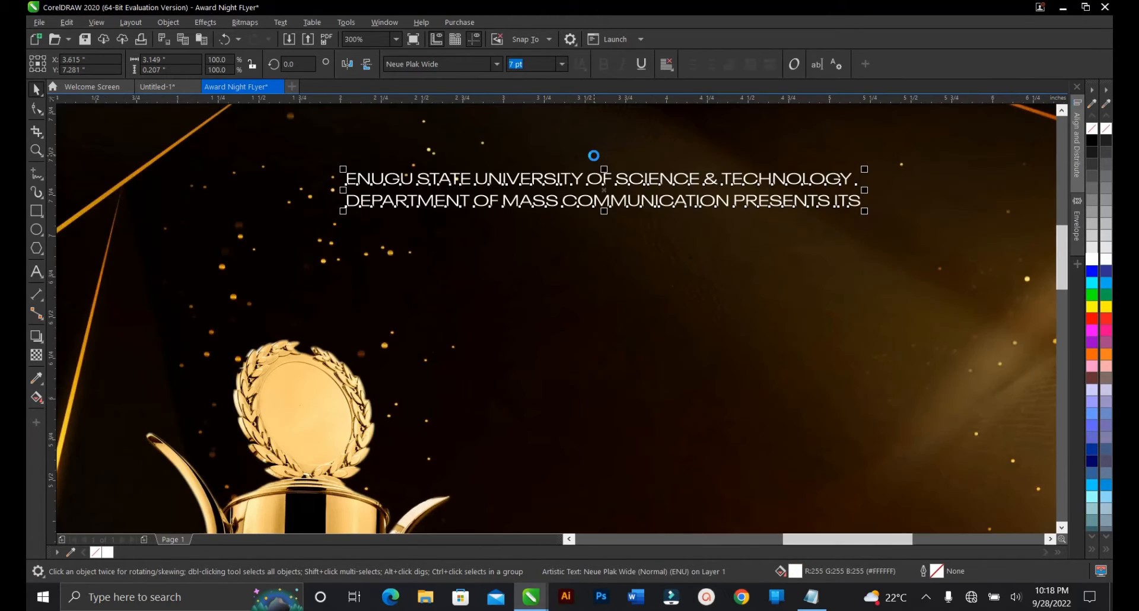
{"action": "scroll", "coordinate": [591, 198], "scroll_direction": "down", "scroll_amount": 2}
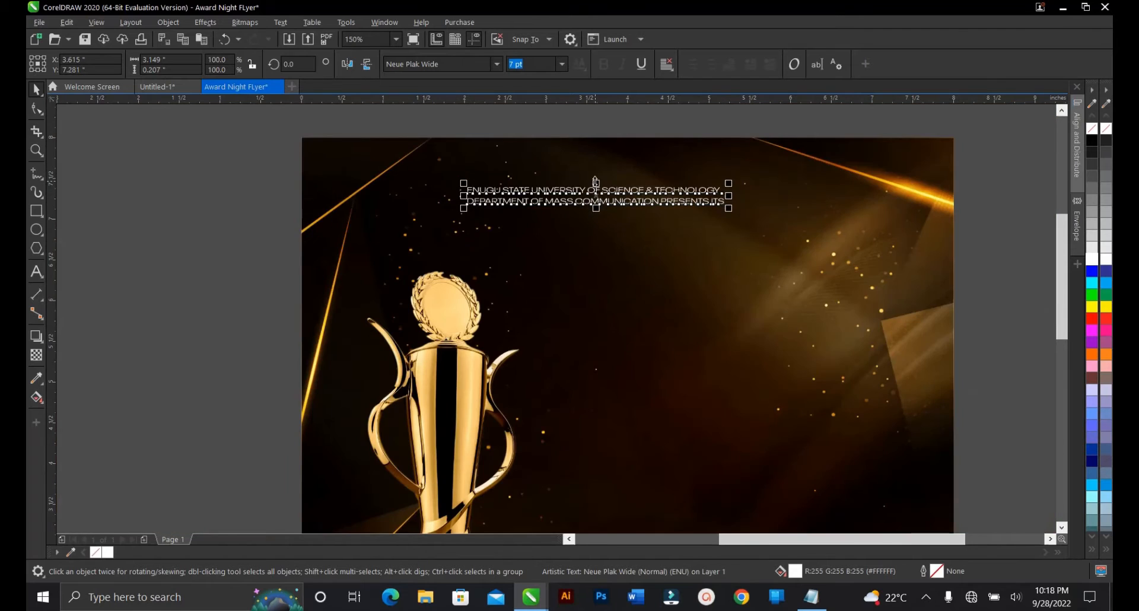
{"action": "scroll", "coordinate": [593, 190], "scroll_direction": "up", "scroll_amount": 2}
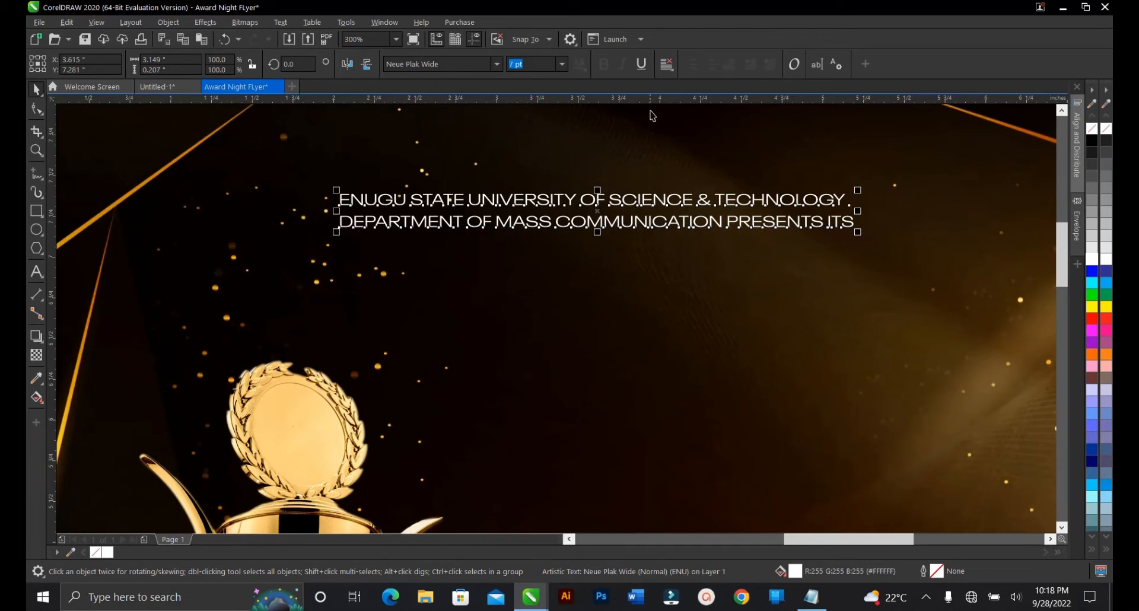
{"action": "left_click", "coordinate": [667, 64]}
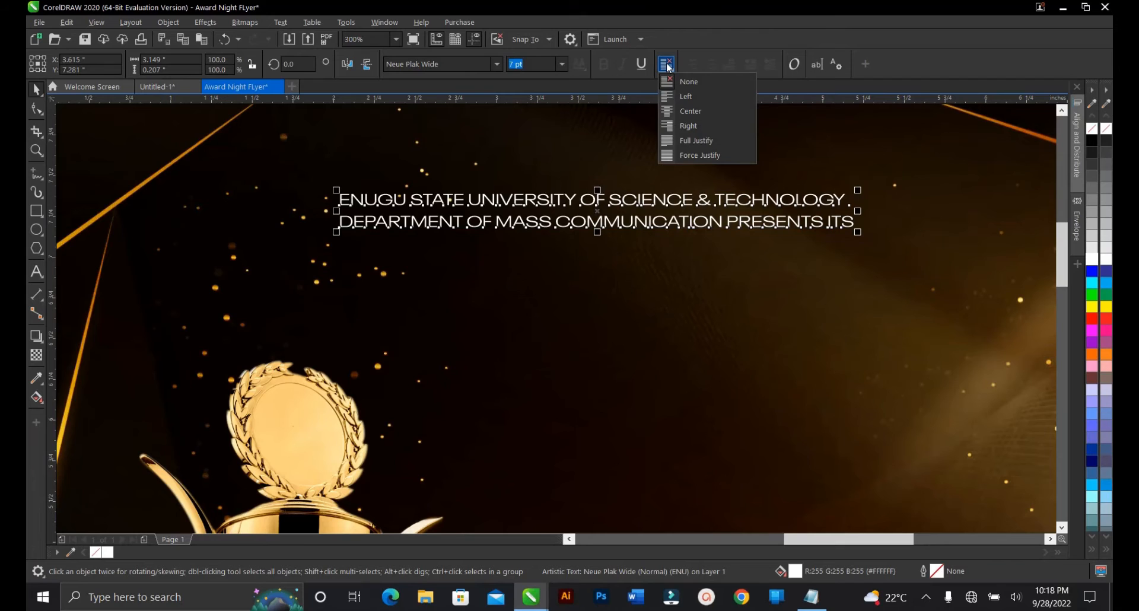
{"action": "left_click", "coordinate": [689, 113]}
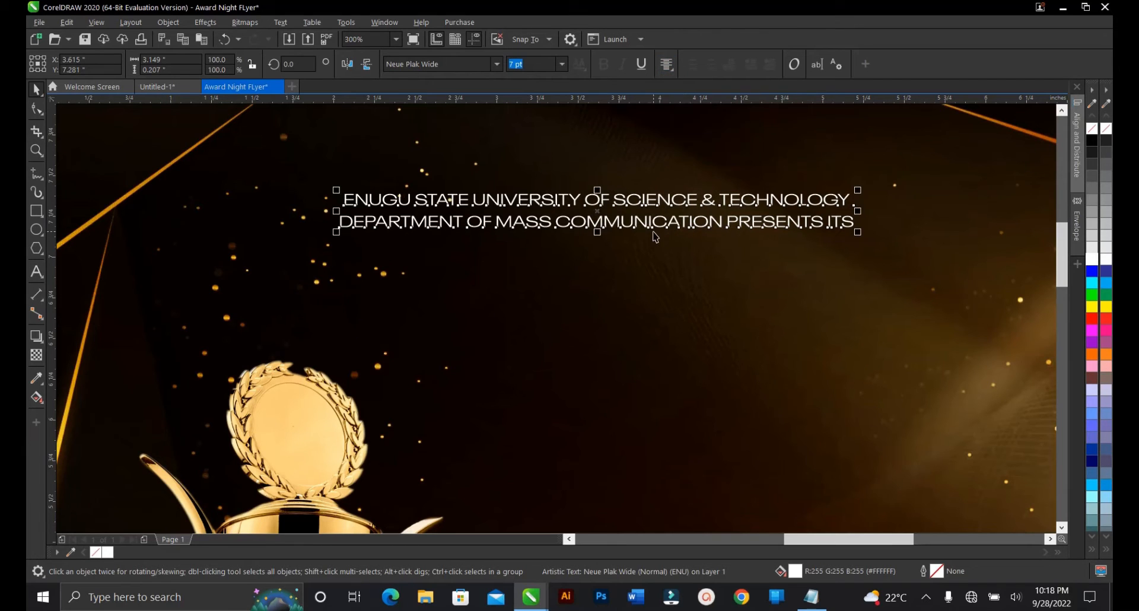
{"action": "scroll", "coordinate": [653, 236], "scroll_direction": "down", "scroll_amount": 1}
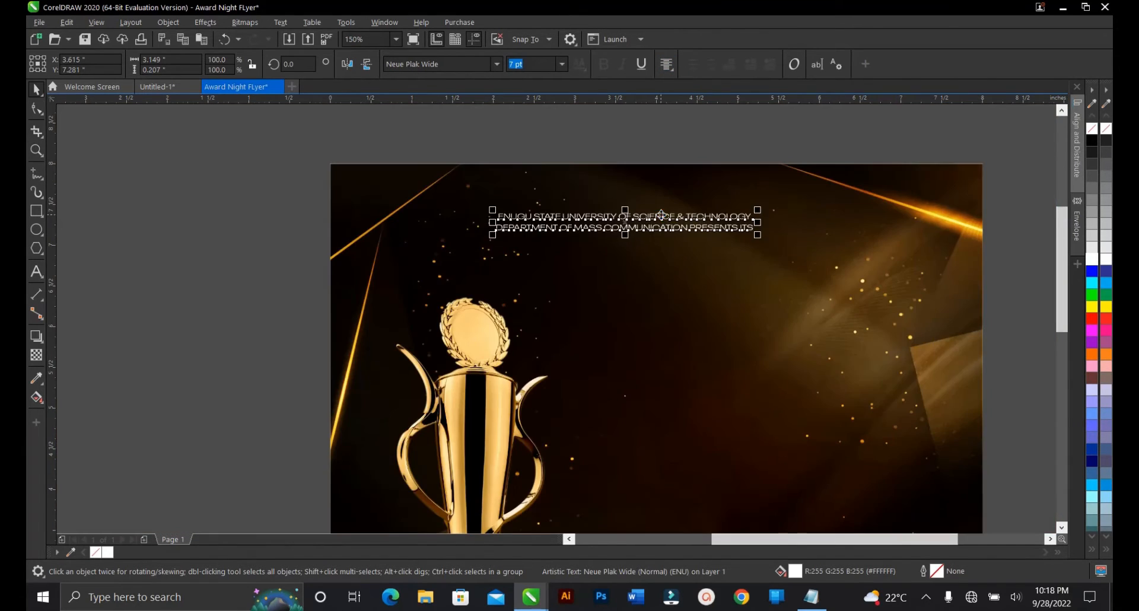
{"action": "scroll", "coordinate": [660, 214], "scroll_direction": "up", "scroll_amount": 1}
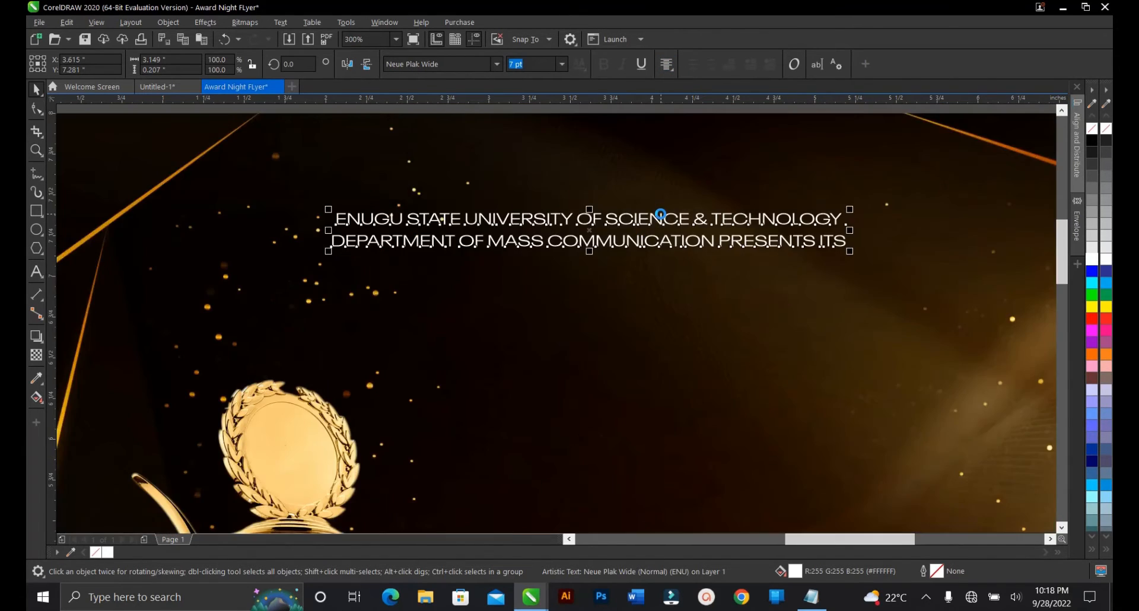
Step: Set the heading's second line, DEPARTMENT OF MASS COMMUNICATION PRESENTS ITS, to Neue Plak Wide Black
{"action": "left_click", "coordinate": [36, 273]}
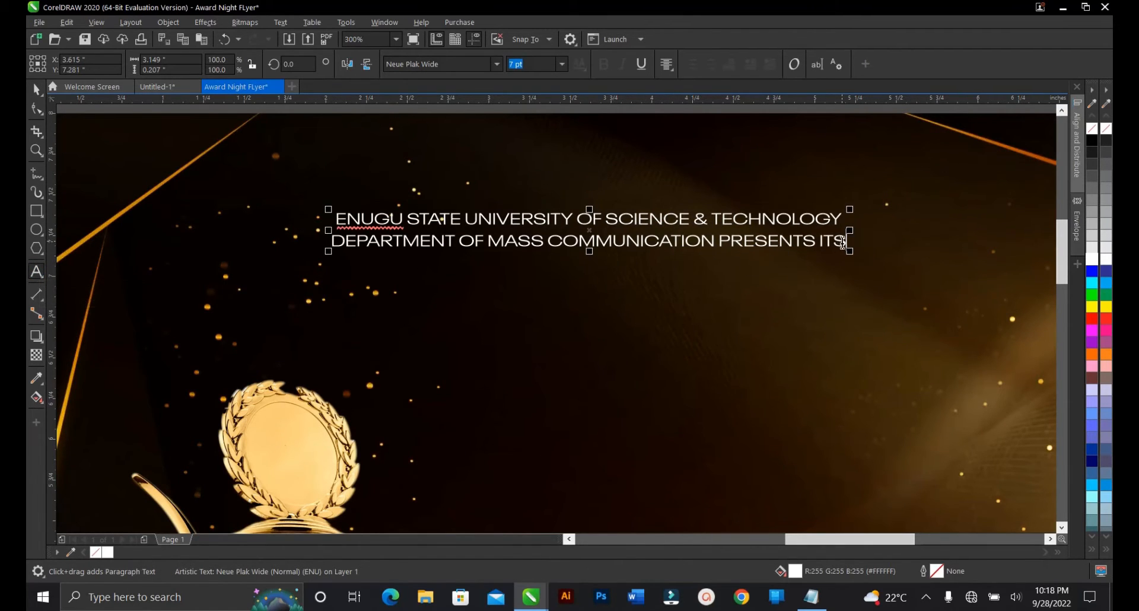
{"action": "left_click_drag", "start_coordinate": [843, 242], "coordinate": [330, 246]}
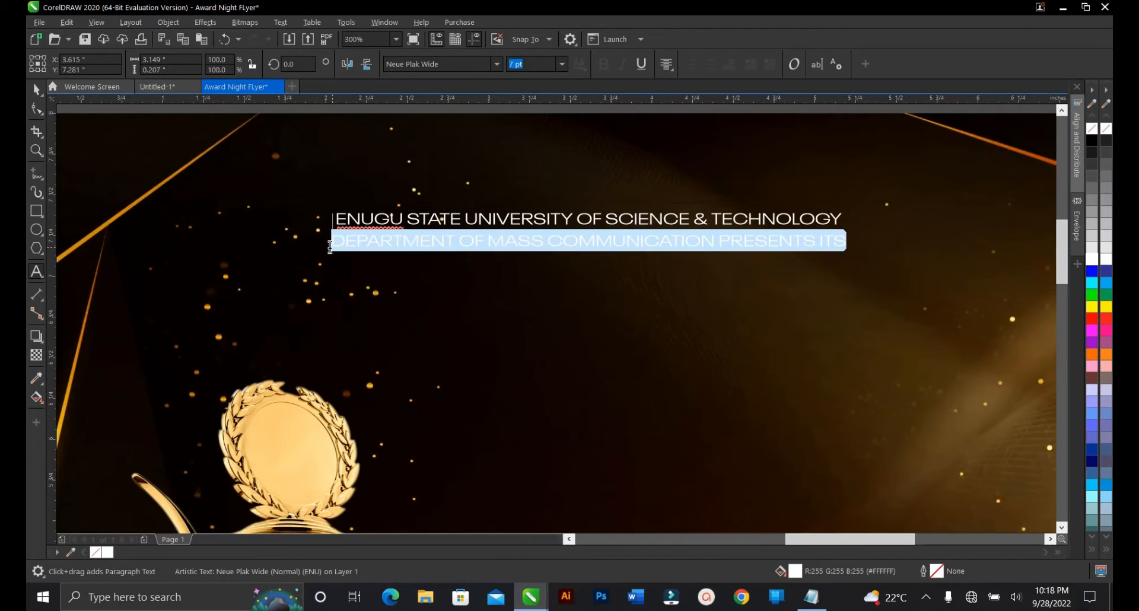
{"action": "left_click", "coordinate": [497, 64]}
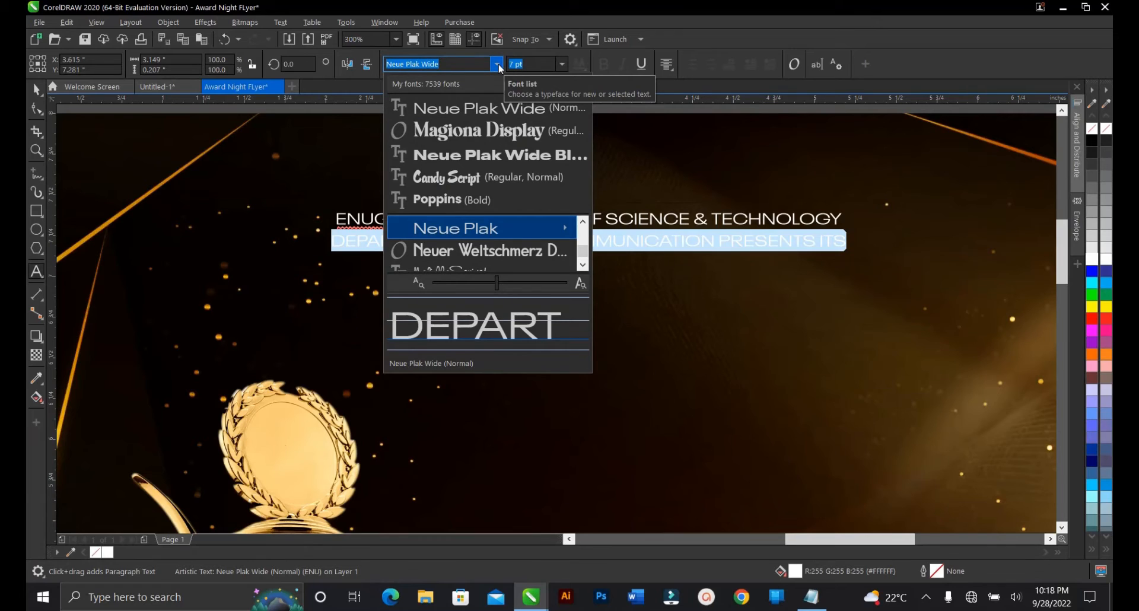
{"action": "mouse_move", "coordinate": [520, 230]}
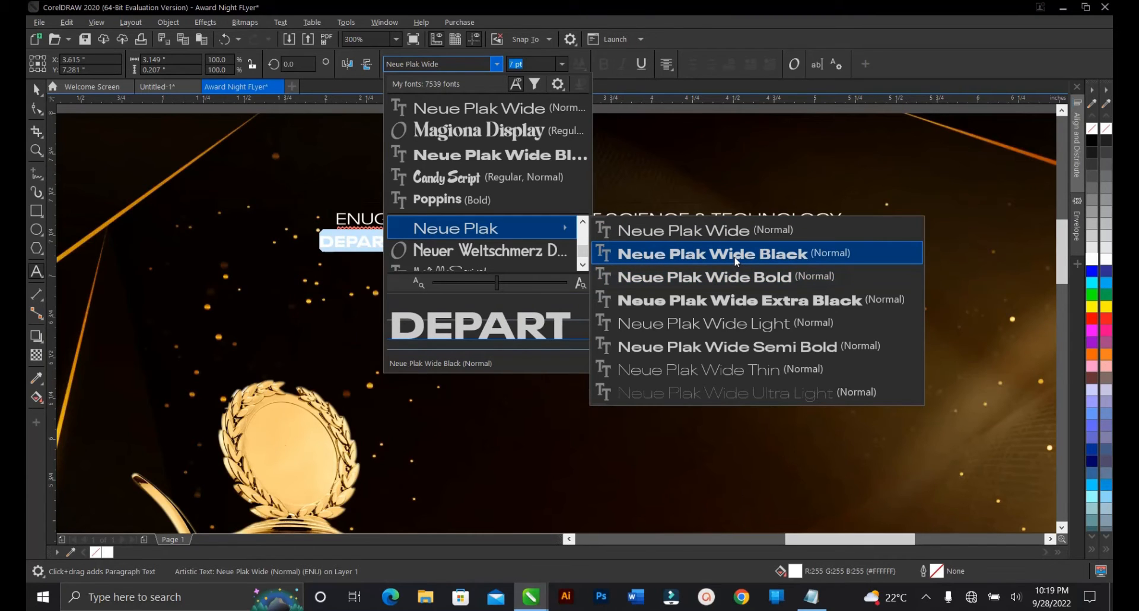
{"action": "left_click", "coordinate": [735, 254]}
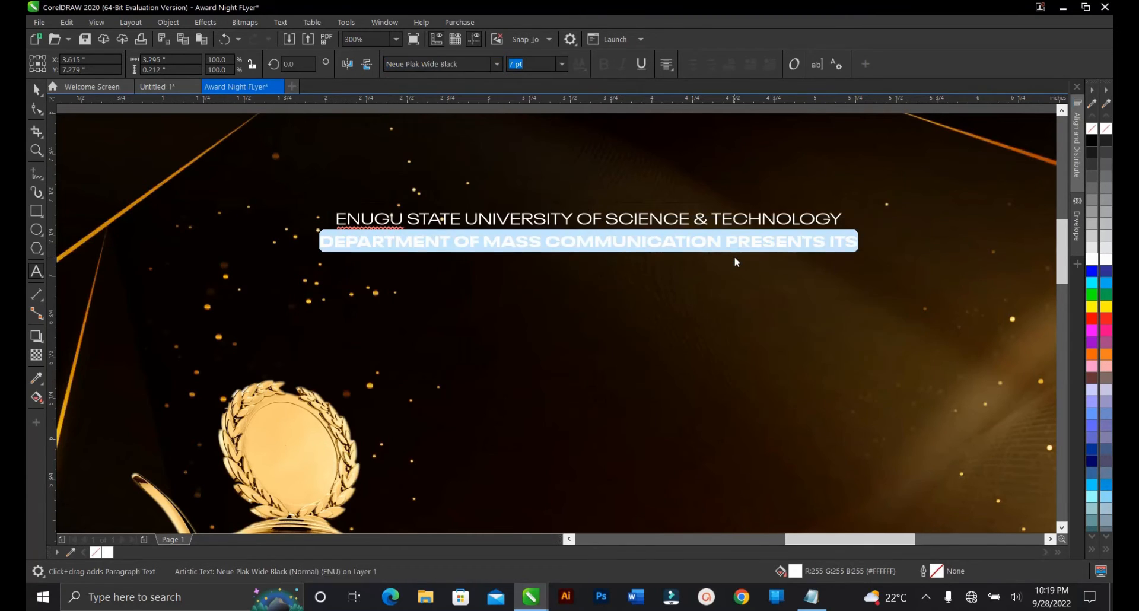
{"action": "left_click", "coordinate": [36, 89]}
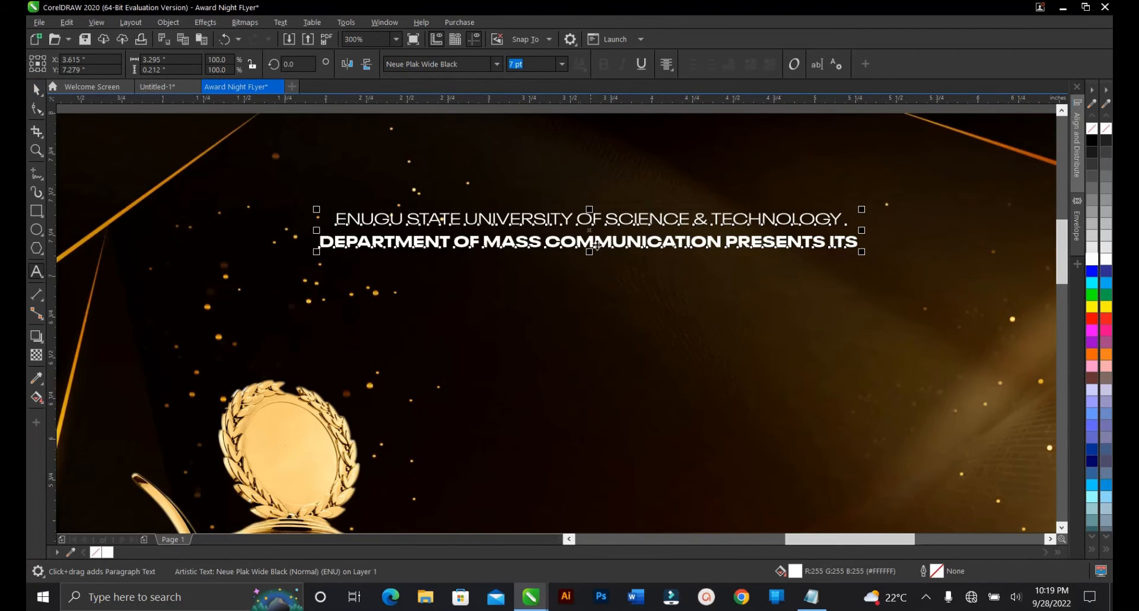
Step: Tighten the line spacing of the university heading so its height is about 0.18 inches
{"action": "left_click", "coordinate": [36, 108]}
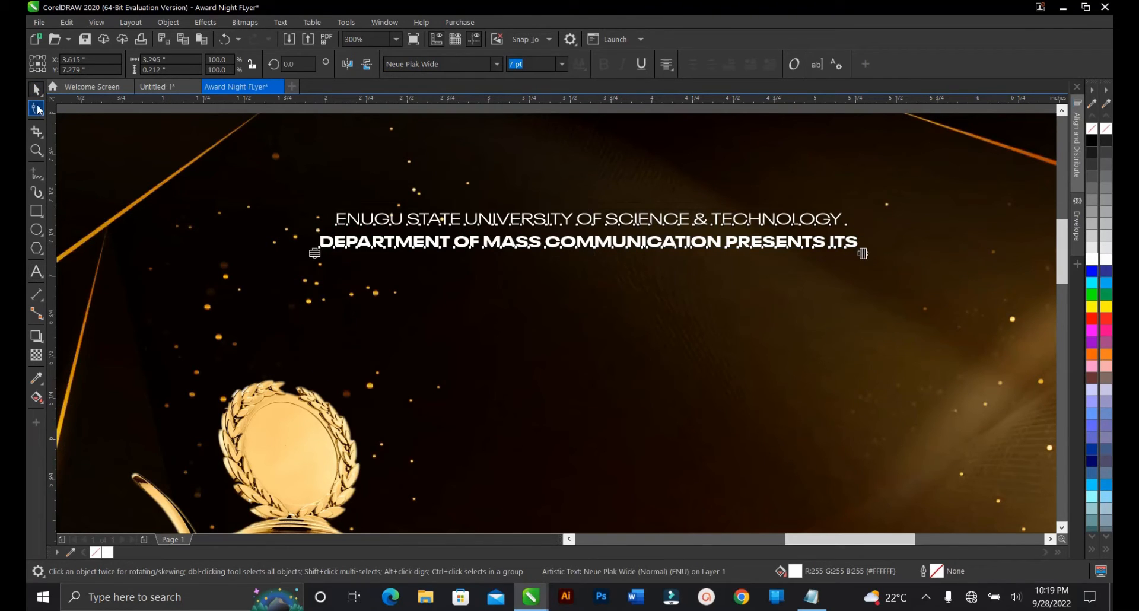
{"action": "scroll", "coordinate": [371, 223], "scroll_direction": "up", "scroll_amount": 2}
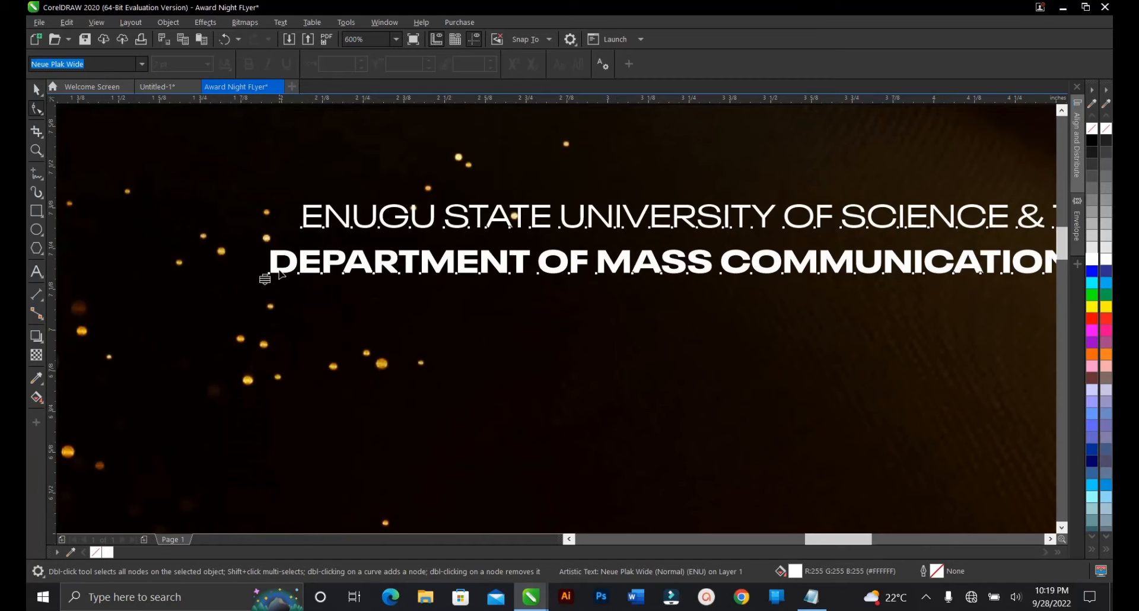
{"action": "left_click_drag", "start_coordinate": [265, 279], "coordinate": [262, 259]}
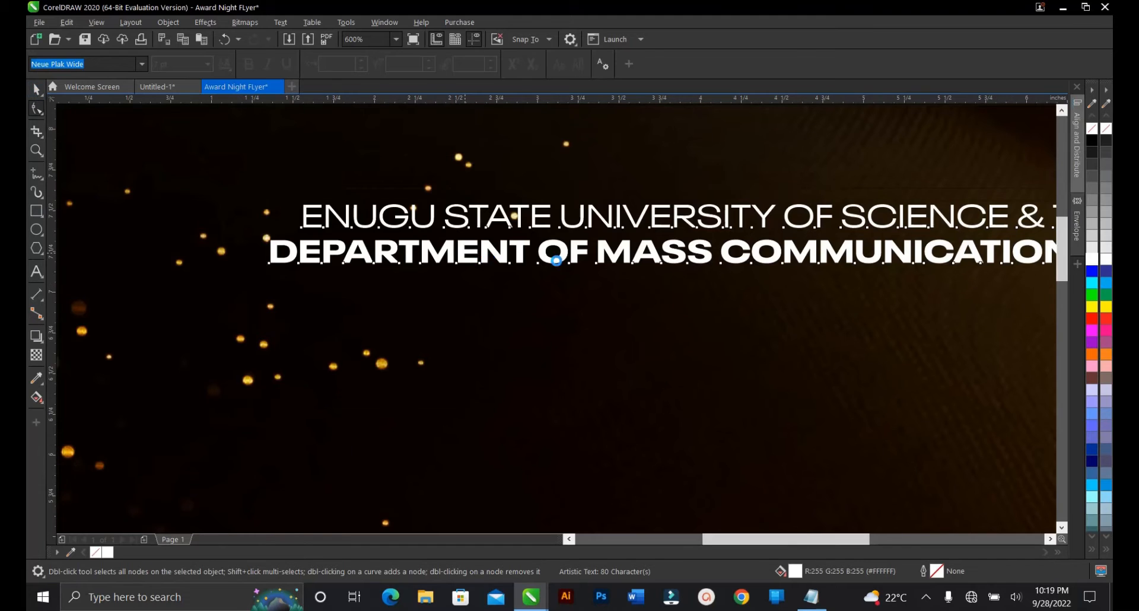
{"action": "scroll", "coordinate": [594, 254], "scroll_direction": "down", "scroll_amount": 2}
{"action": "scroll", "coordinate": [608, 254], "scroll_direction": "down", "scroll_amount": 2}
{"action": "key", "text": "space"}
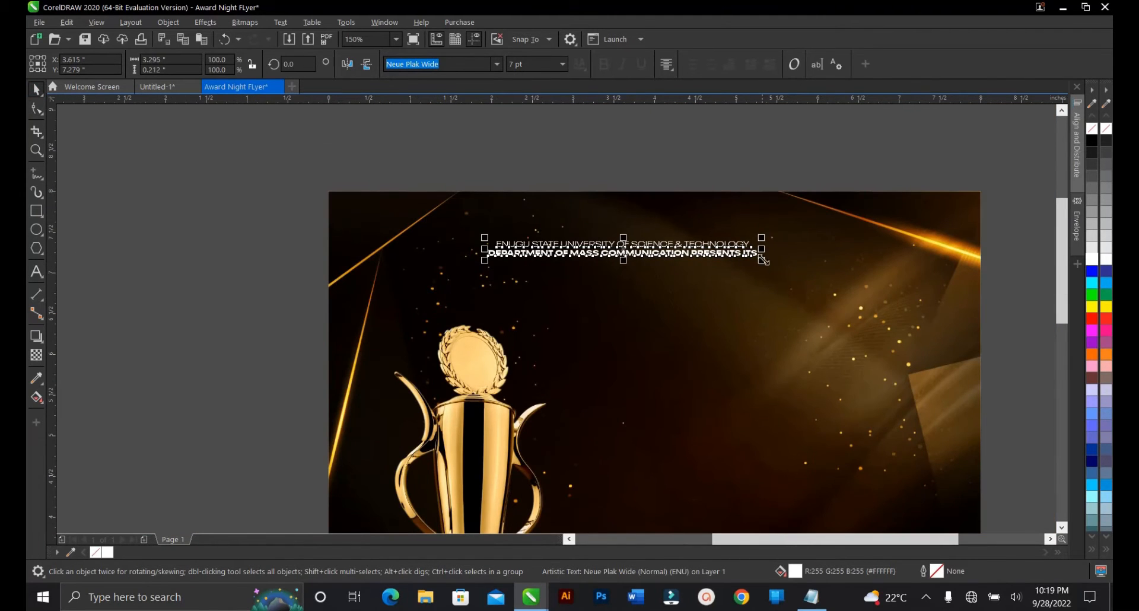
Step: Center the university heading horizontally on the flyer's background
{"action": "left_click", "coordinate": [492, 160]}
{"action": "left_click", "coordinate": [558, 249]}
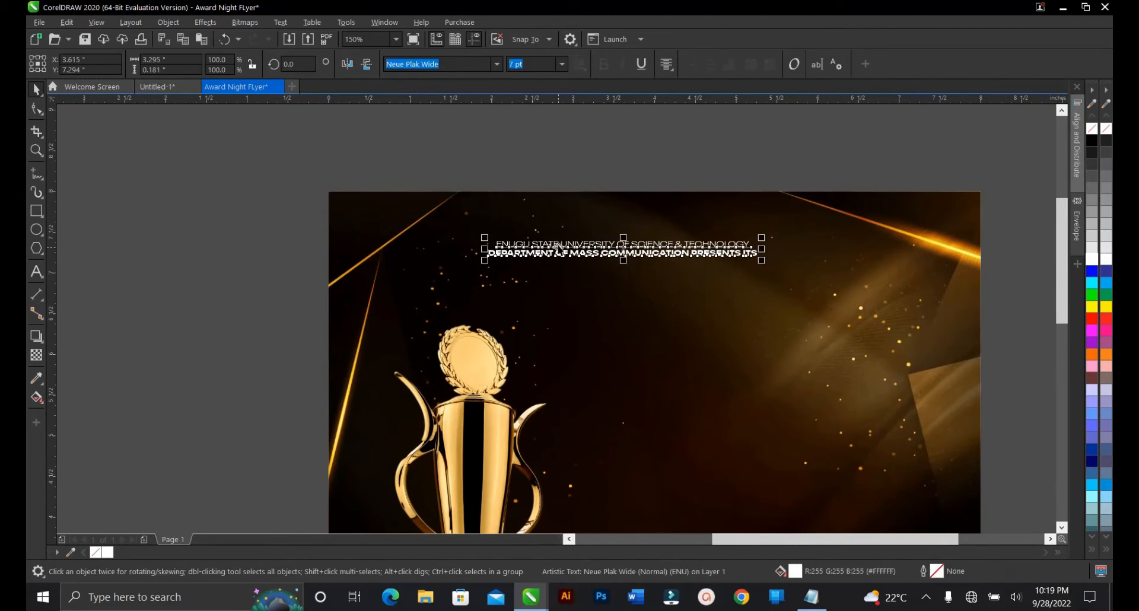
{"action": "left_click", "coordinate": [817, 230], "text": "shift"}
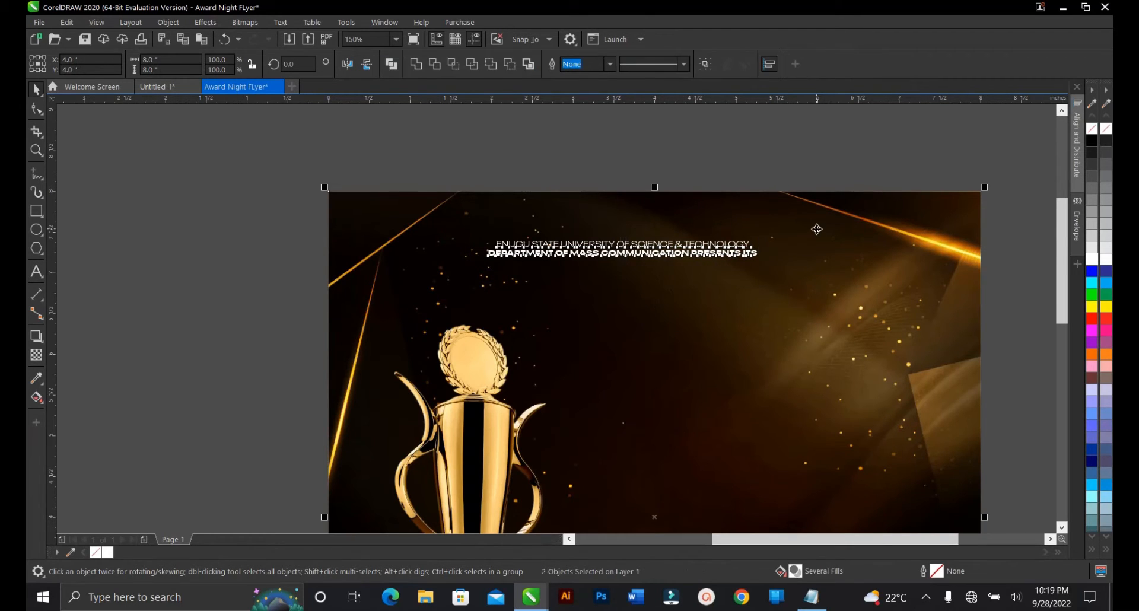
{"action": "key", "text": "c"}
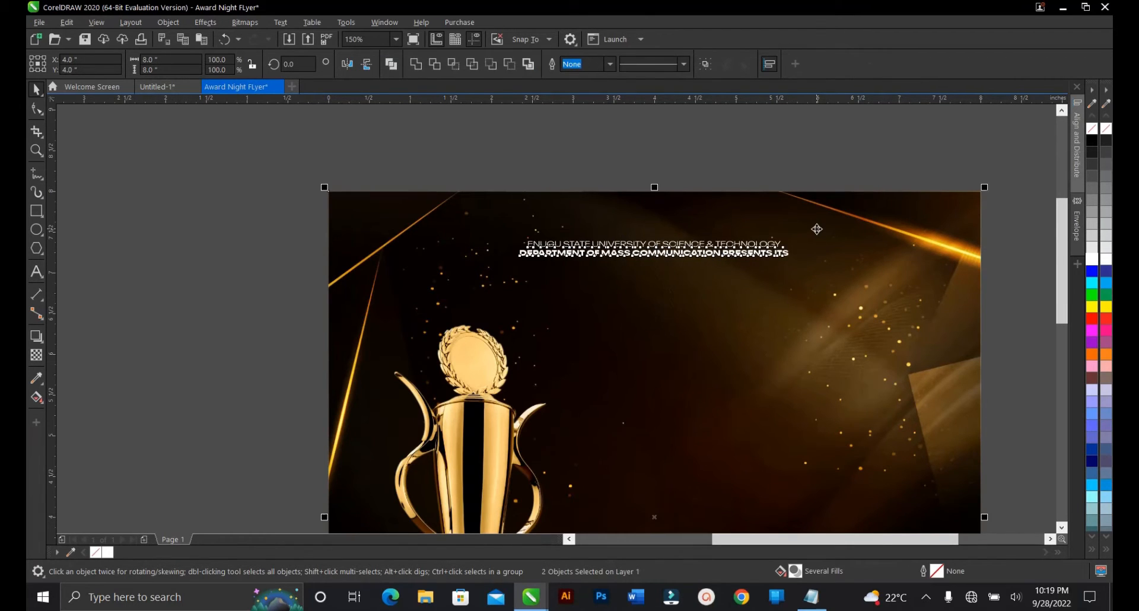
{"action": "left_click", "coordinate": [682, 163]}
Step: Set the whole university heading's font size to 10 pt and deselect it
{"action": "left_click_drag", "start_coordinate": [413, 159], "coordinate": [869, 301]}
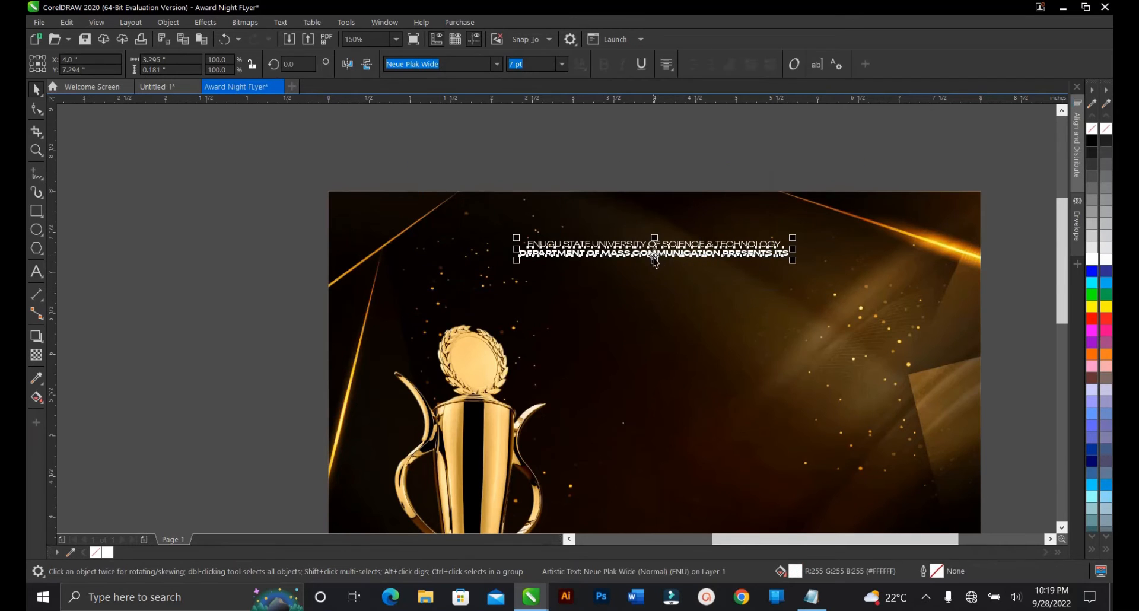
{"action": "left_click", "coordinate": [562, 64]}
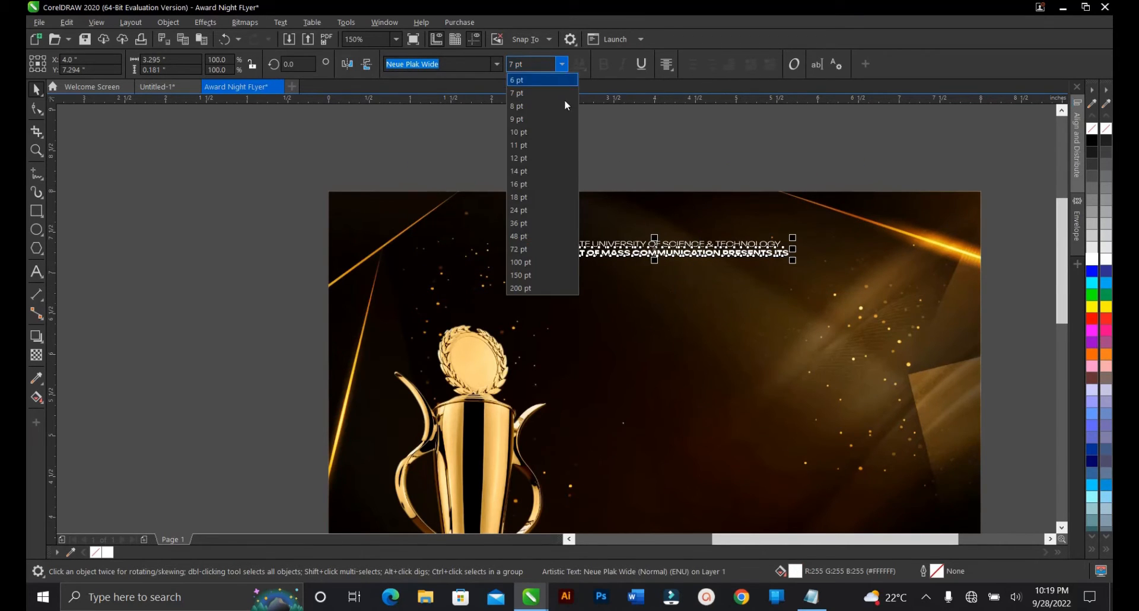
{"action": "left_click", "coordinate": [550, 132]}
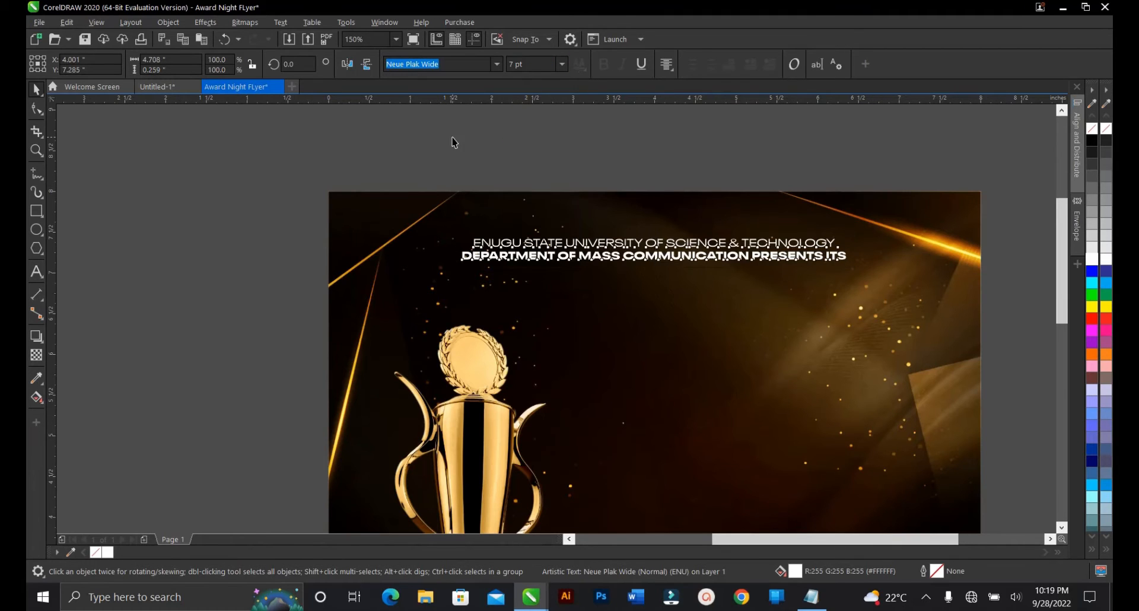
{"action": "key", "text": "Escape"}
Step: Move both logos closer to the flyer, at about X -4.0 and Y 7.0 inches, and scale them down together to about 0.65 inches high
{"action": "scroll", "coordinate": [596, 294], "scroll_direction": "down", "scroll_amount": 2}
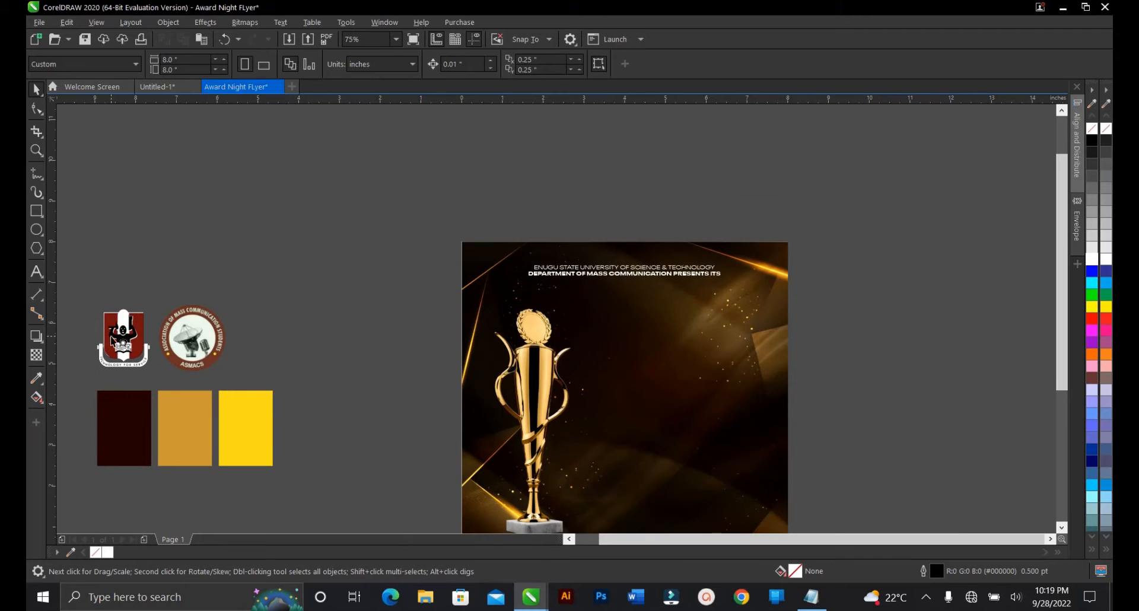
{"action": "left_click_drag", "start_coordinate": [64, 279], "coordinate": [231, 375]}
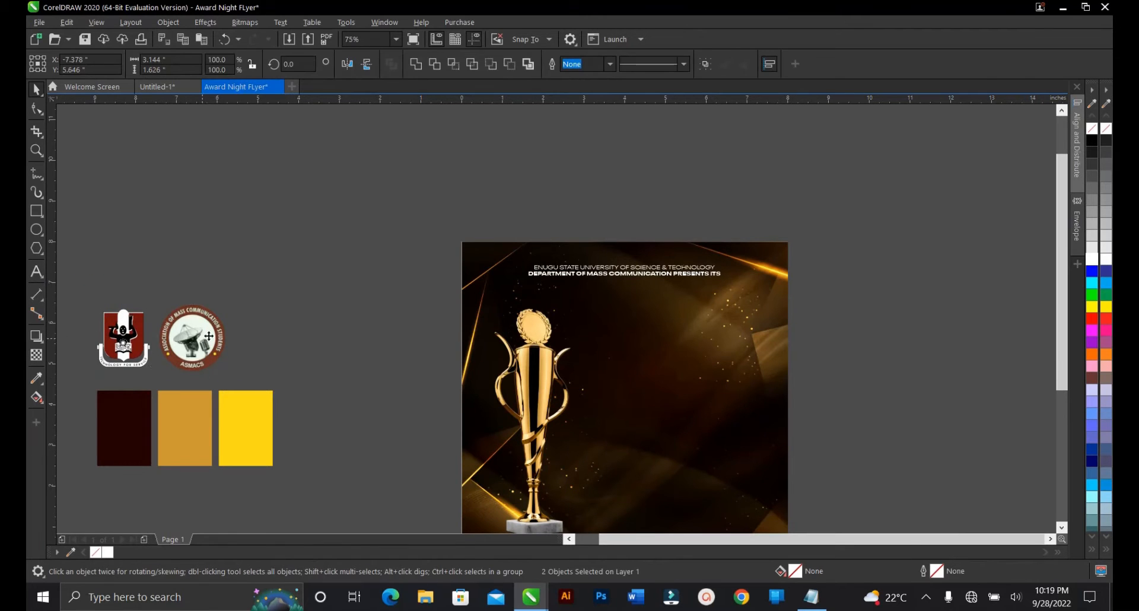
{"action": "left_click_drag", "start_coordinate": [206, 339], "coordinate": [343, 285]}
{"action": "scroll", "coordinate": [235, 306], "scroll_direction": "up", "scroll_amount": 2}
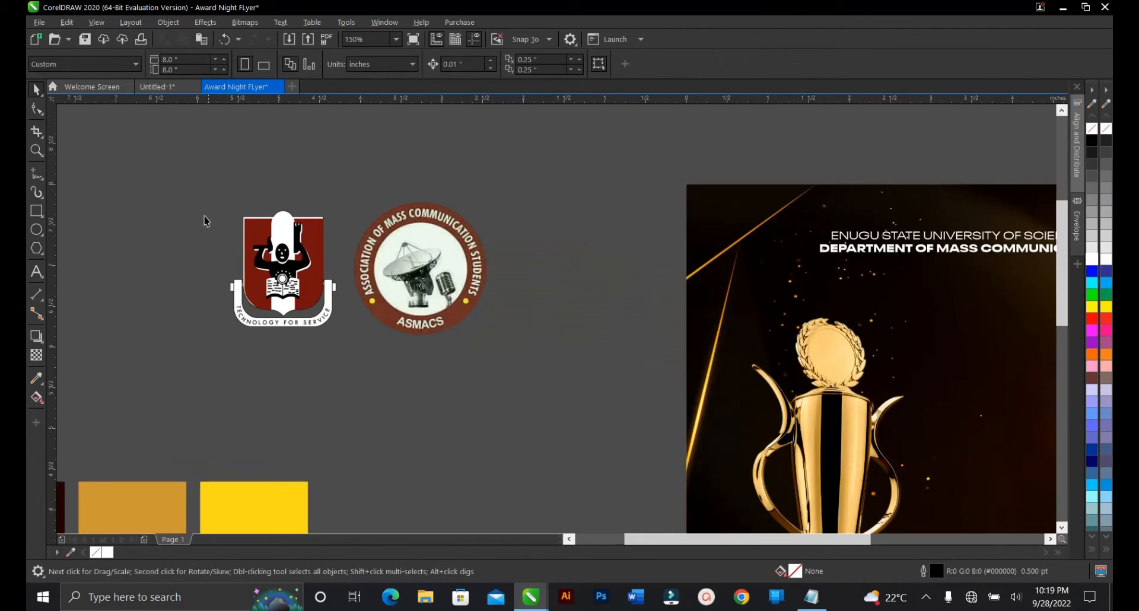
{"action": "left_click_drag", "start_coordinate": [201, 184], "coordinate": [557, 385]}
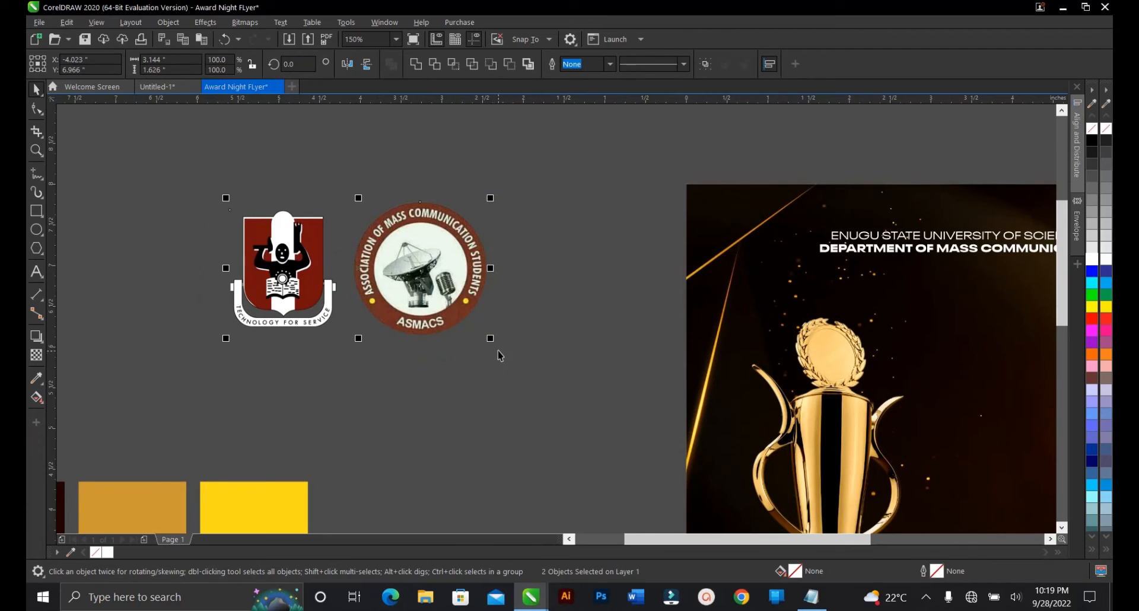
{"action": "left_click_drag", "start_coordinate": [492, 338], "coordinate": [416, 296]}
{"action": "left_click", "coordinate": [402, 307]}
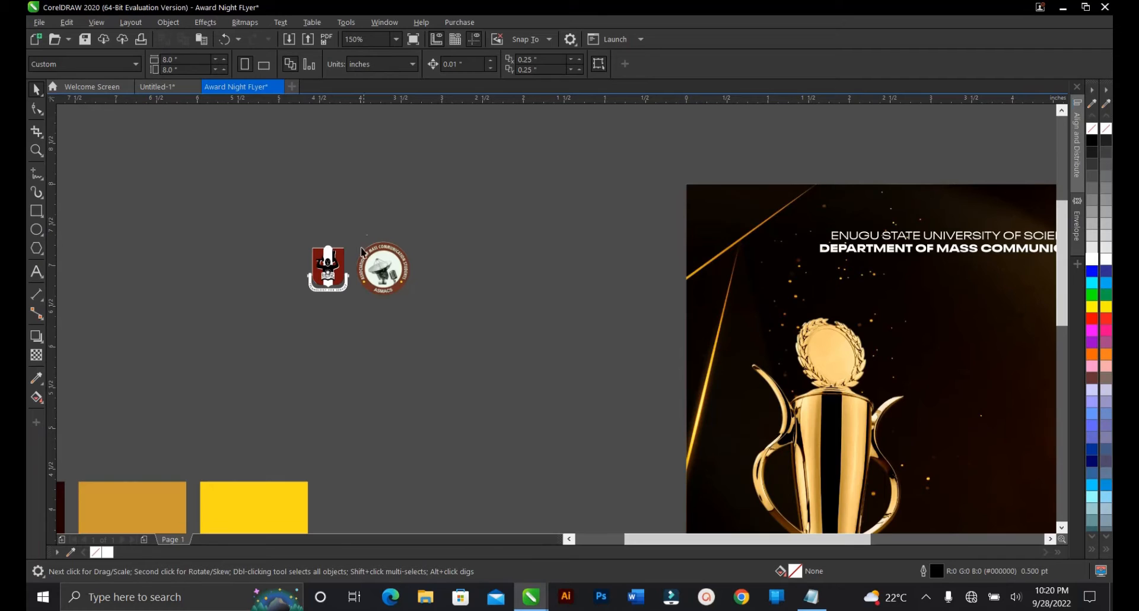
Step: Try placing the ASMACS logo on the flyer just before the university heading, and return it beside the university crest
{"action": "left_click_drag", "start_coordinate": [388, 283], "coordinate": [764, 244]}
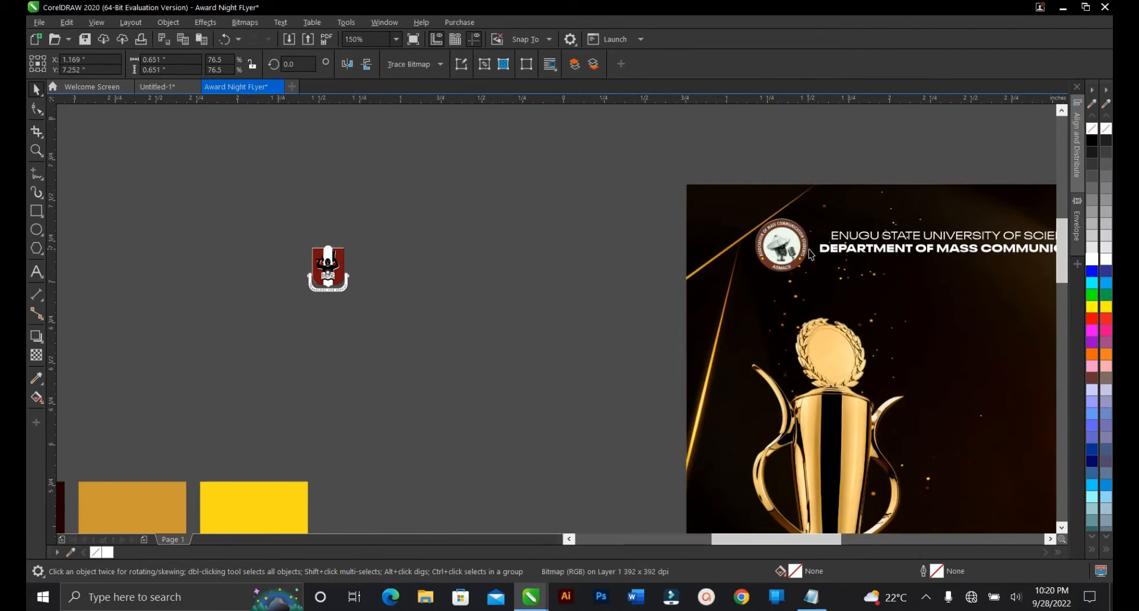
{"action": "scroll", "coordinate": [808, 251], "scroll_direction": "up", "scroll_amount": 2}
{"action": "scroll", "coordinate": [777, 247], "scroll_direction": "down", "scroll_amount": 2}
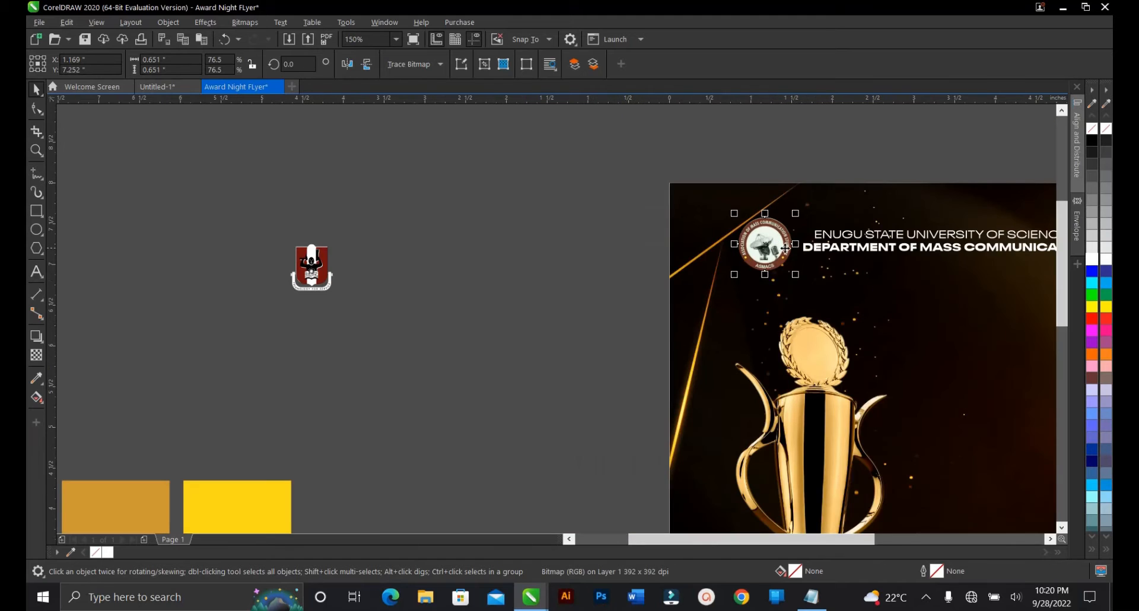
{"action": "scroll", "coordinate": [784, 245], "scroll_direction": "up", "scroll_amount": 2}
{"action": "scroll", "coordinate": [787, 240], "scroll_direction": "down", "scroll_amount": 2}
{"action": "left_click_drag", "start_coordinate": [785, 240], "coordinate": [386, 263]}
{"action": "left_click", "coordinate": [403, 273]}
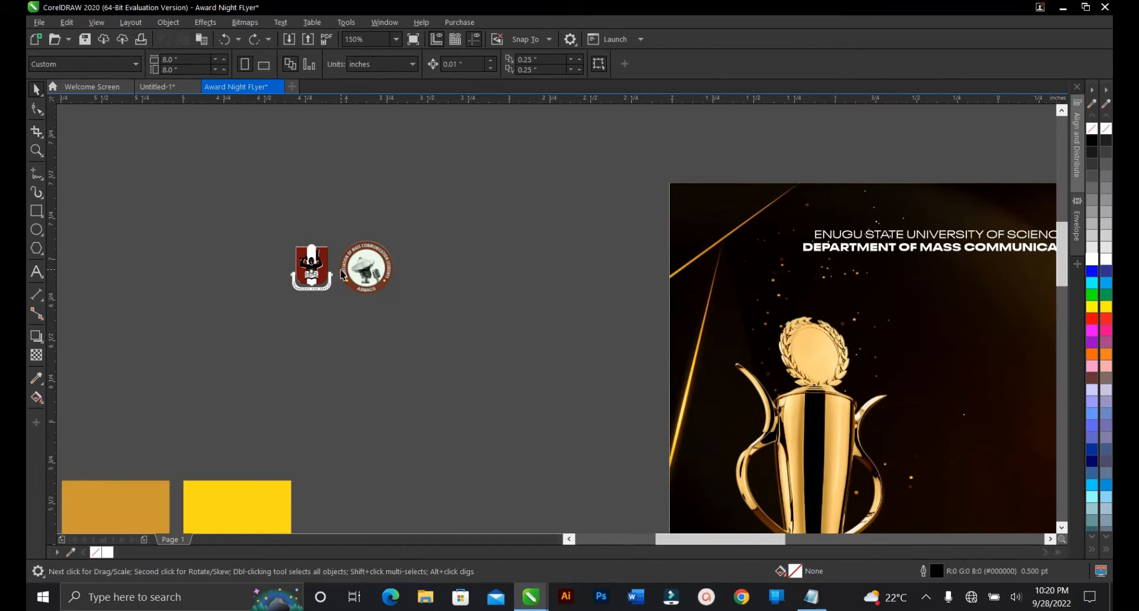
{"action": "scroll", "coordinate": [342, 275], "scroll_direction": "up", "scroll_amount": 2}
{"action": "left_click", "coordinate": [412, 268]}
{"action": "left_click", "coordinate": [623, 268]}
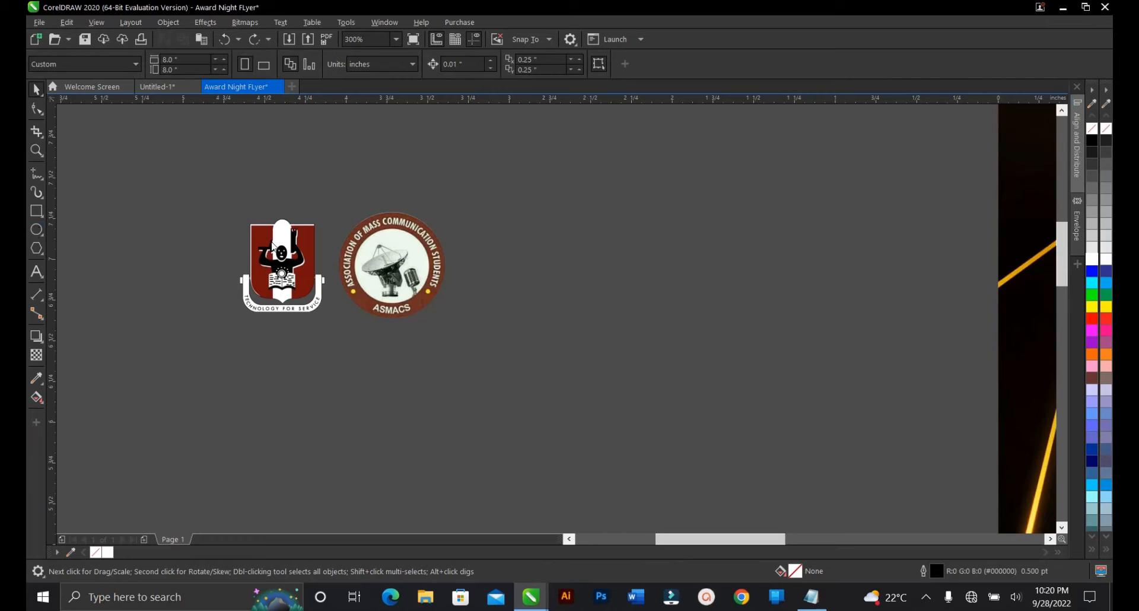
{"action": "key", "text": "F7"}
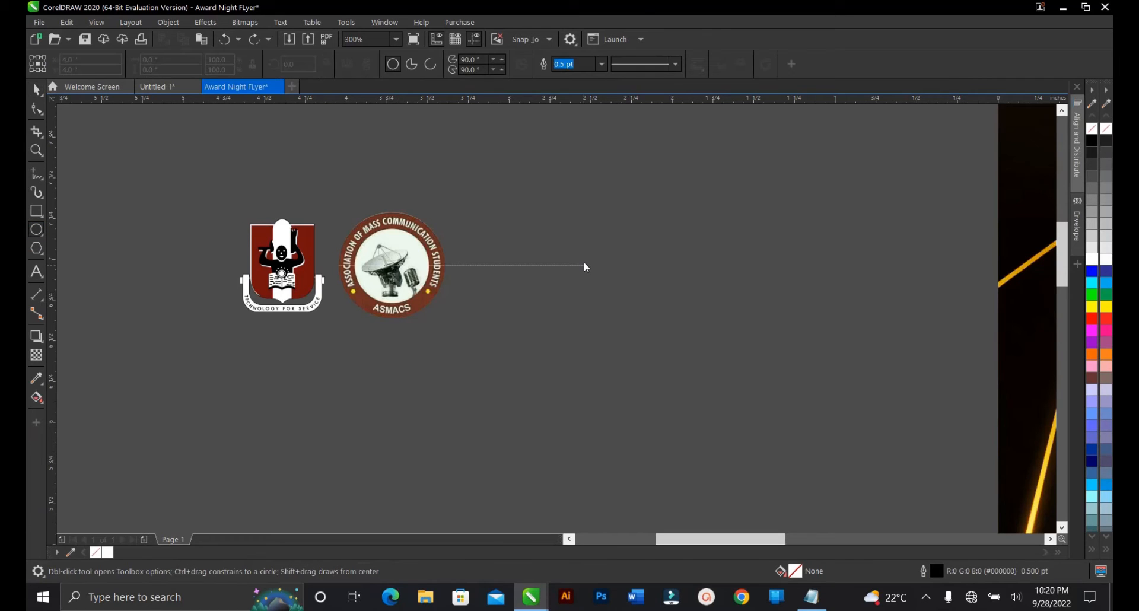
{"action": "left_click_drag", "start_coordinate": [584, 264], "coordinate": [606, 294]}
{"action": "key", "text": "ctrl+z"}
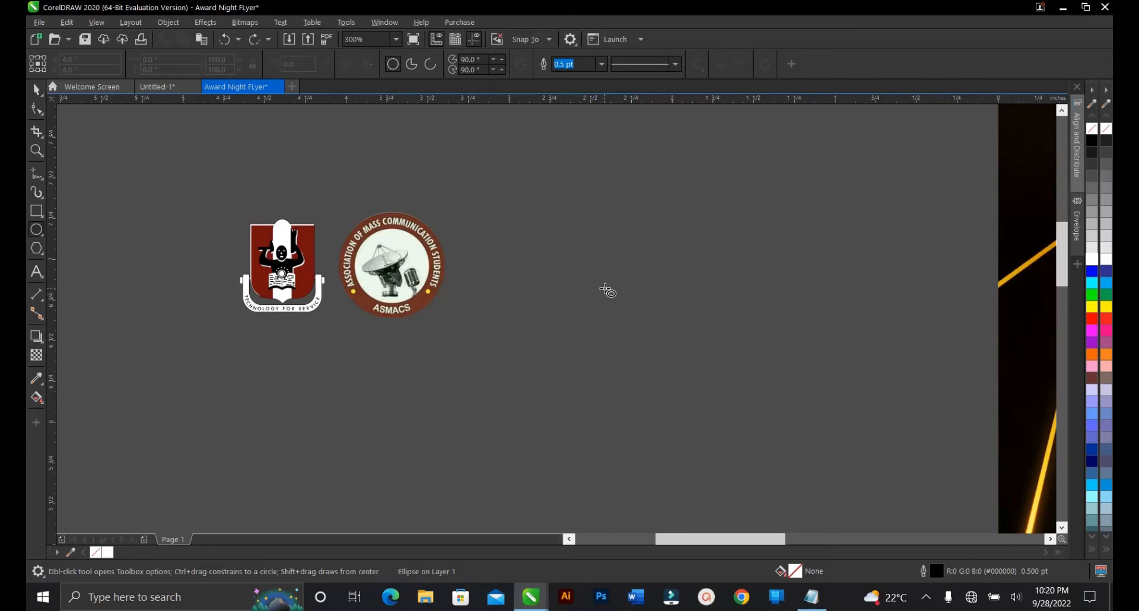
{"action": "key", "text": "space"}
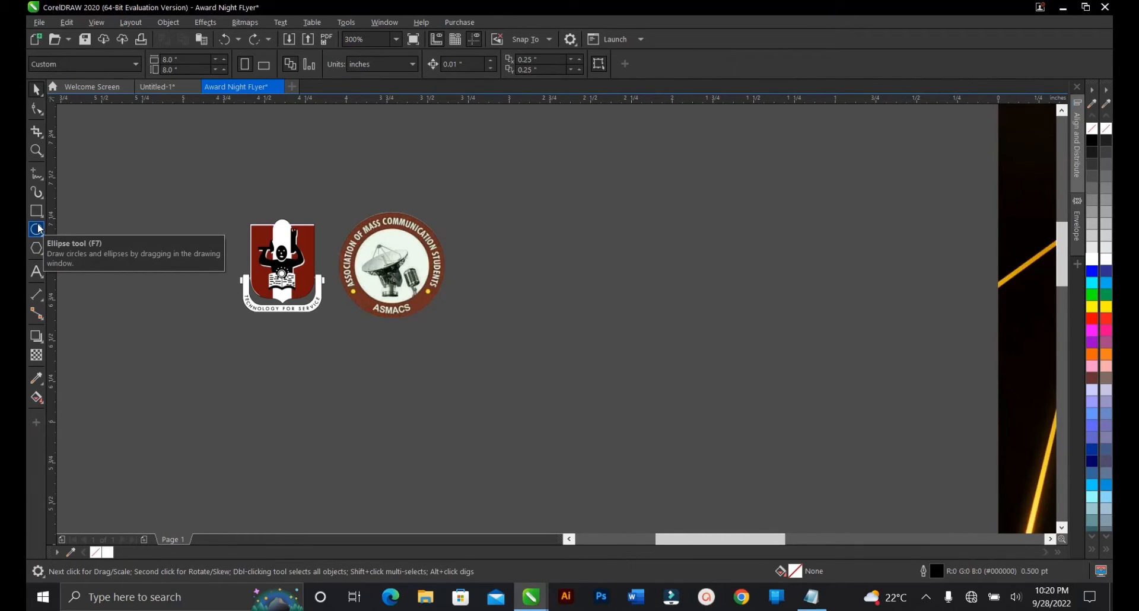
Step: Draw a circle about 0.69 inches wide beside the two logos, filled white with no outline
{"action": "left_click", "coordinate": [36, 231]}
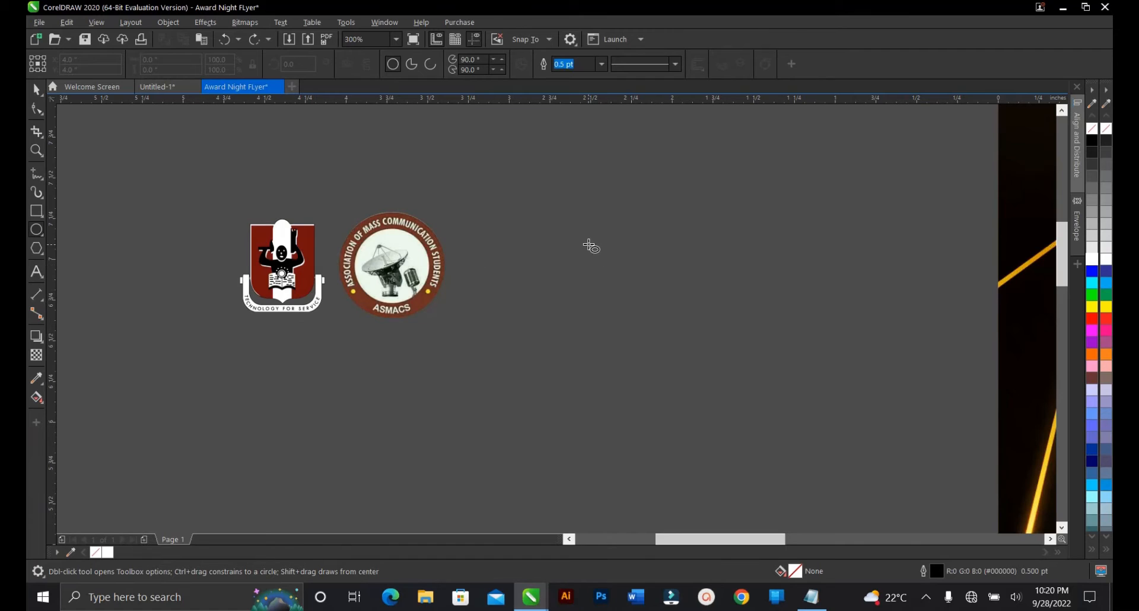
{"action": "left_click_drag", "start_coordinate": [597, 241], "coordinate": [641, 293]}
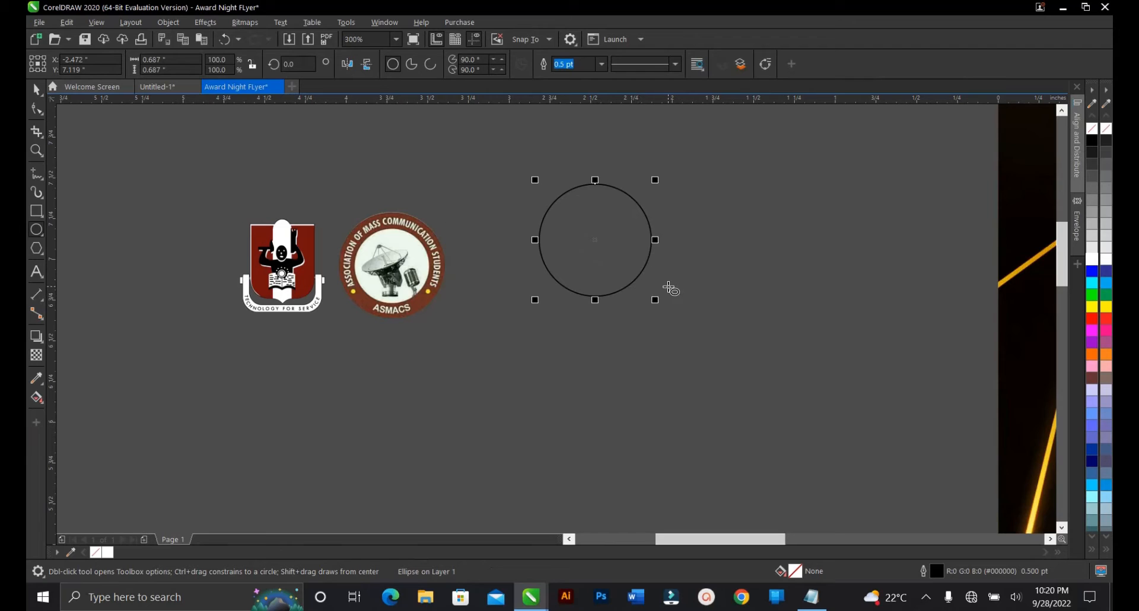
{"action": "key", "text": "space"}
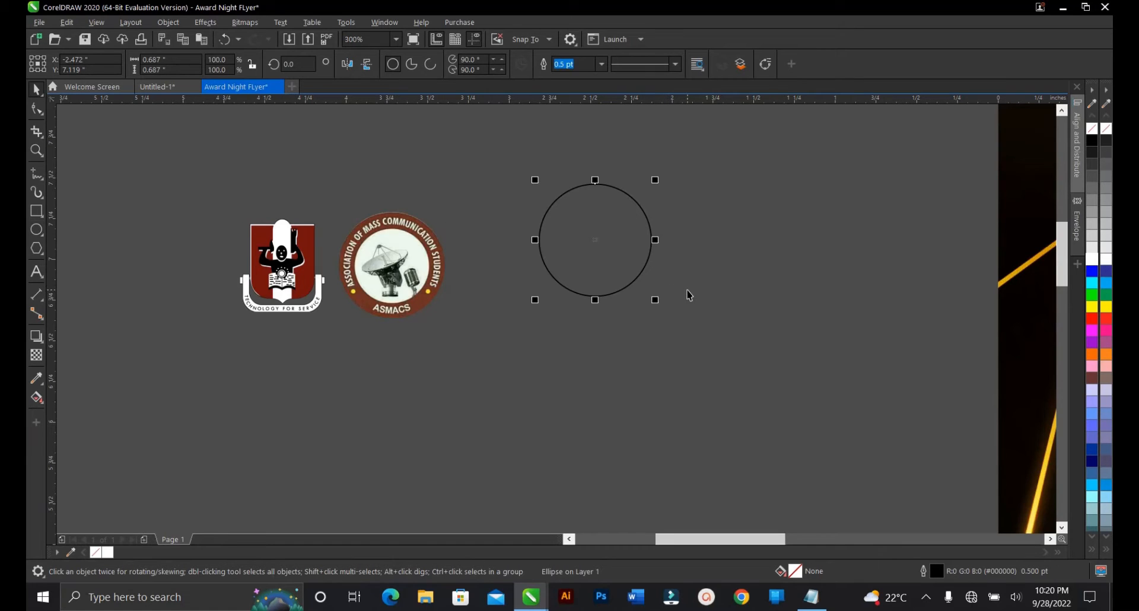
{"action": "left_click", "coordinate": [108, 553]}
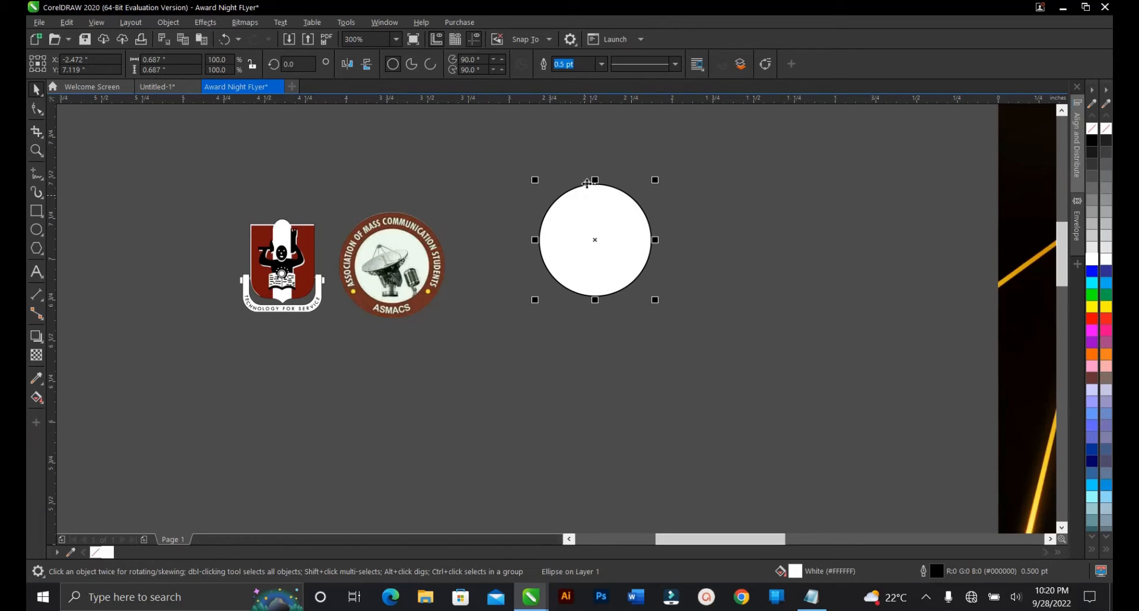
{"action": "left_click", "coordinate": [602, 66]}
{"action": "left_click", "coordinate": [590, 77]}
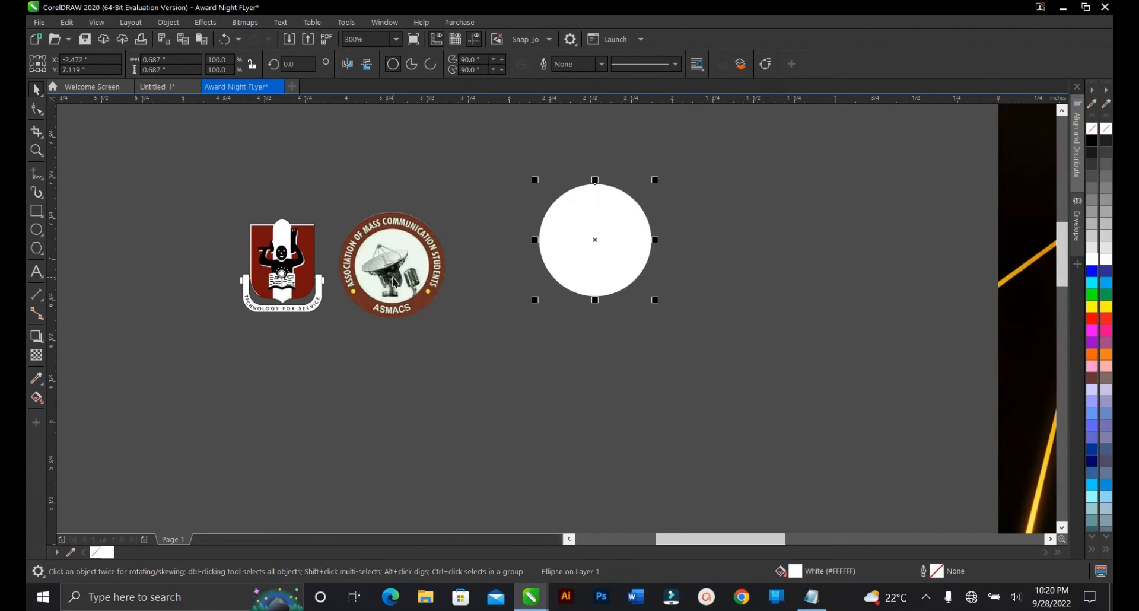
Step: Scale both logos down together to about 0.33 inches high and deselect them
{"action": "left_click", "coordinate": [395, 283]}
{"action": "left_click_drag", "start_coordinate": [207, 180], "coordinate": [435, 301]}
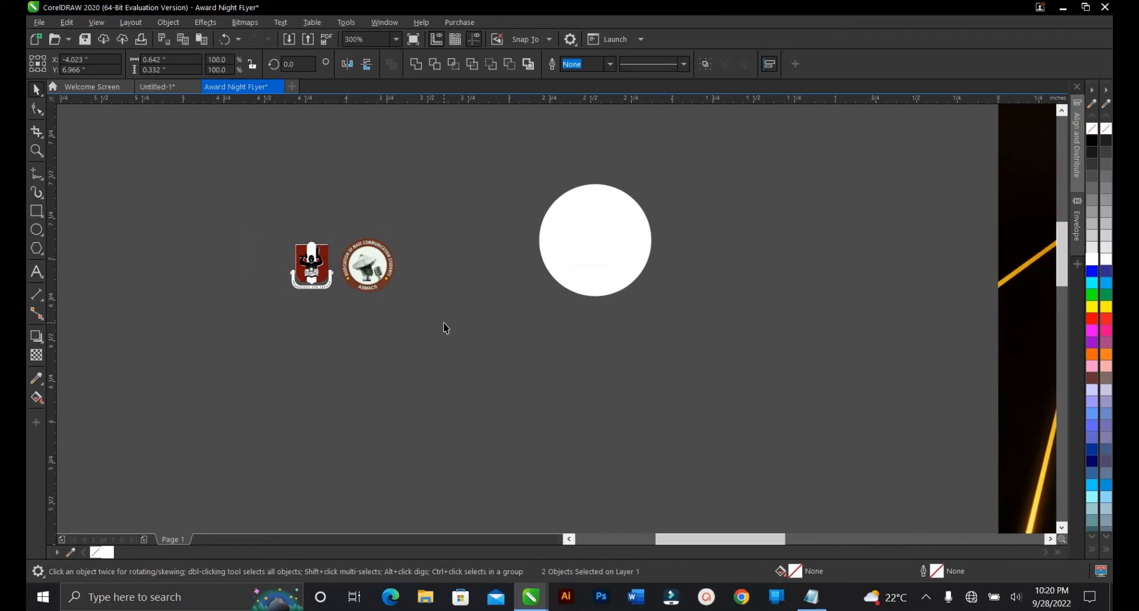
{"action": "left_click", "coordinate": [392, 280]}
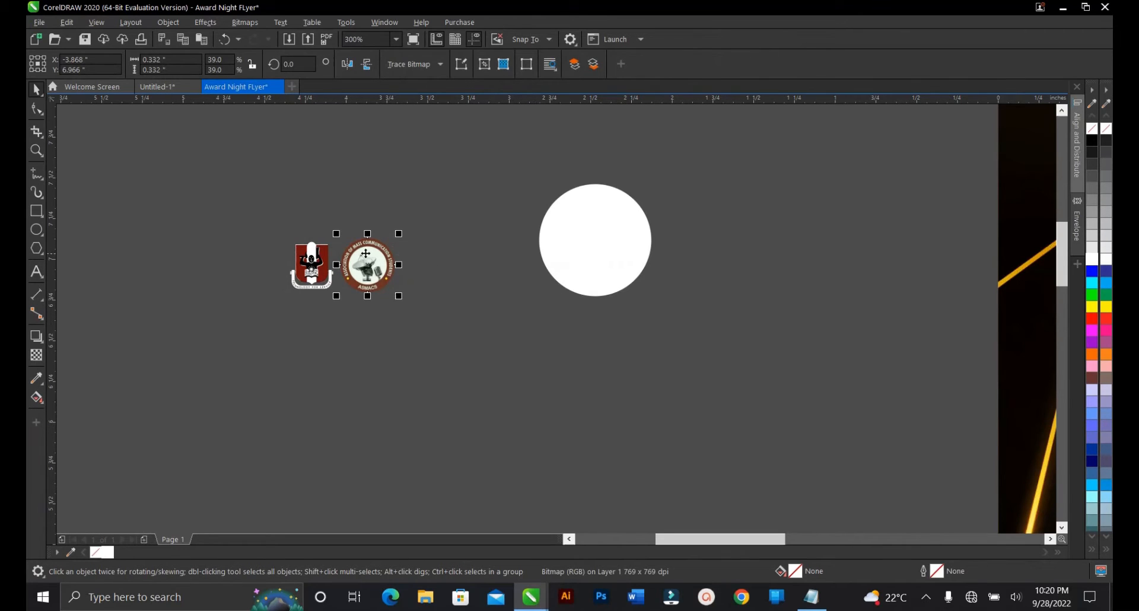
{"action": "left_click", "coordinate": [402, 291]}
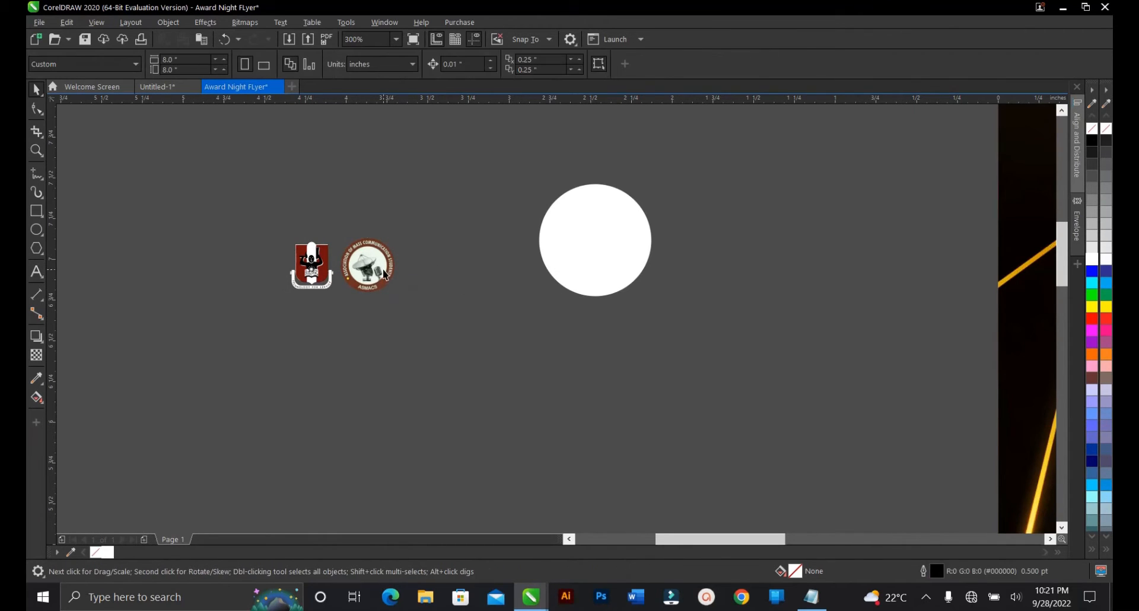
Step: Center the ASMACS logo on the white circle and send the circle to the back of the layer
{"action": "left_click", "coordinate": [380, 271]}
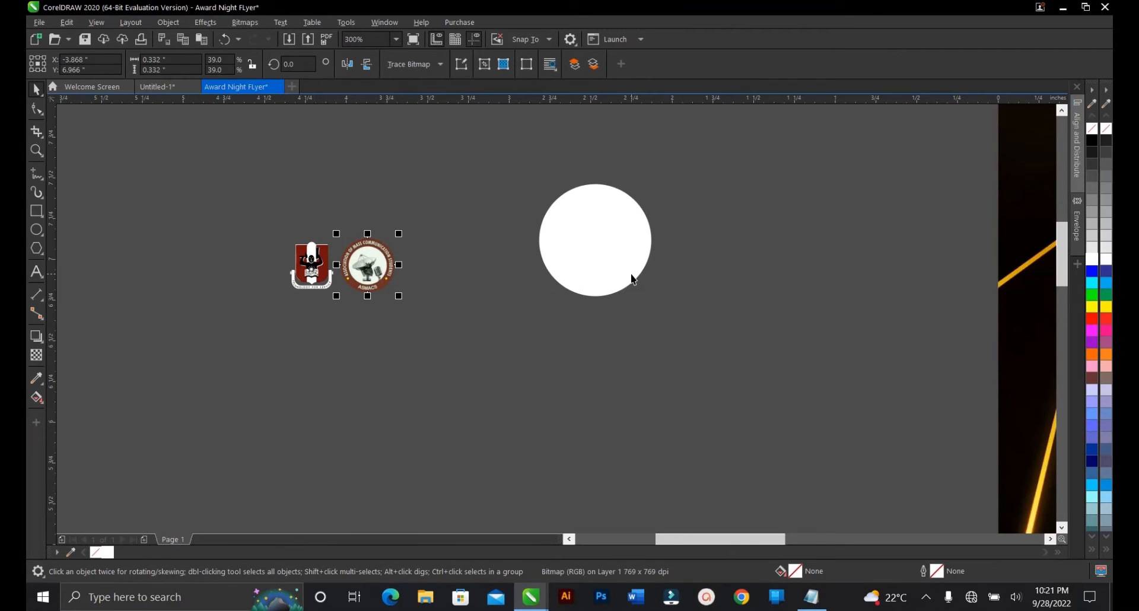
{"action": "left_click", "coordinate": [587, 242], "text": "shift"}
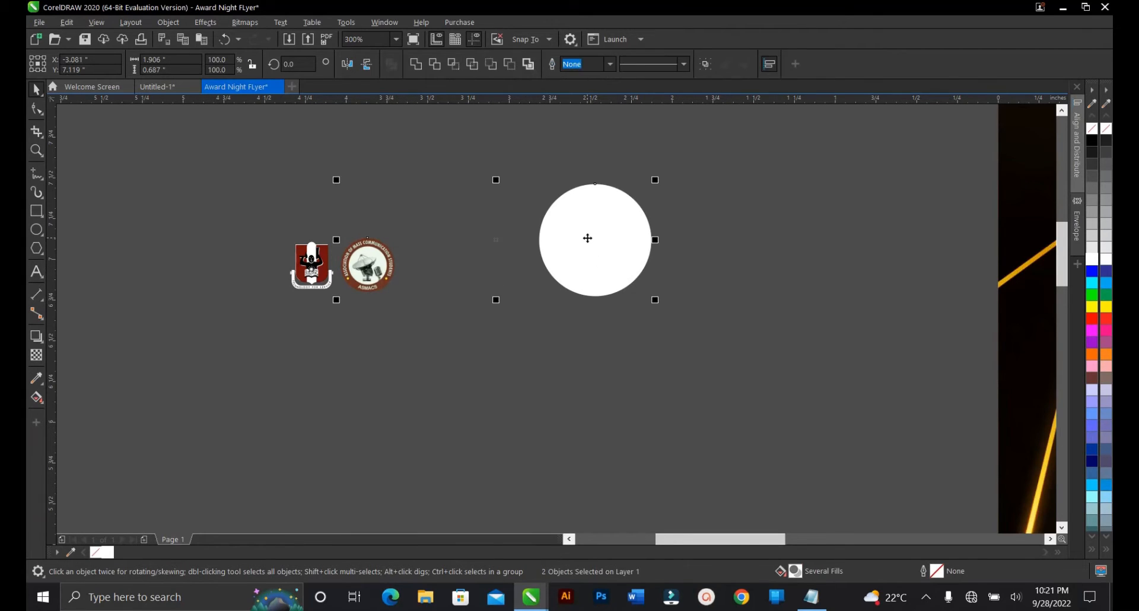
{"action": "key", "text": "c"}
{"action": "key", "text": "e"}
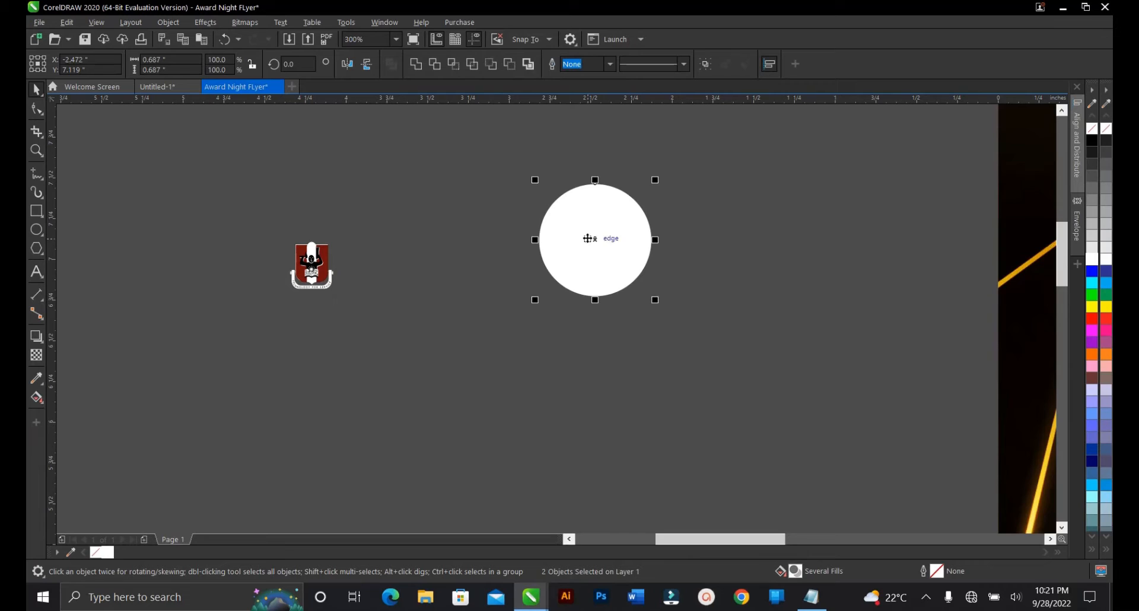
{"action": "left_click", "coordinate": [728, 297]}
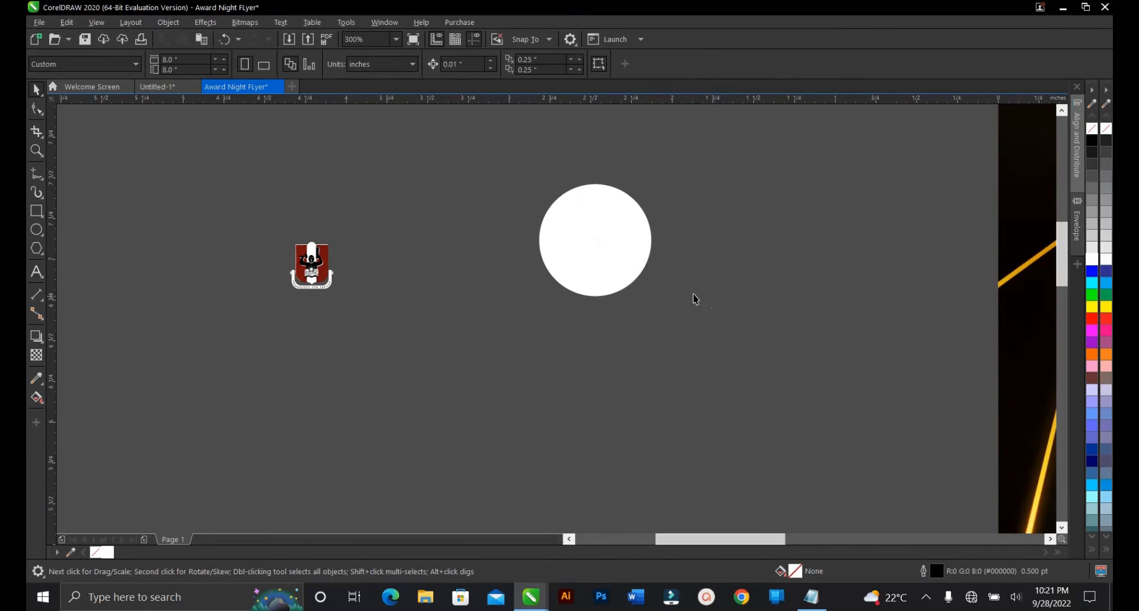
{"action": "left_click", "coordinate": [646, 242]}
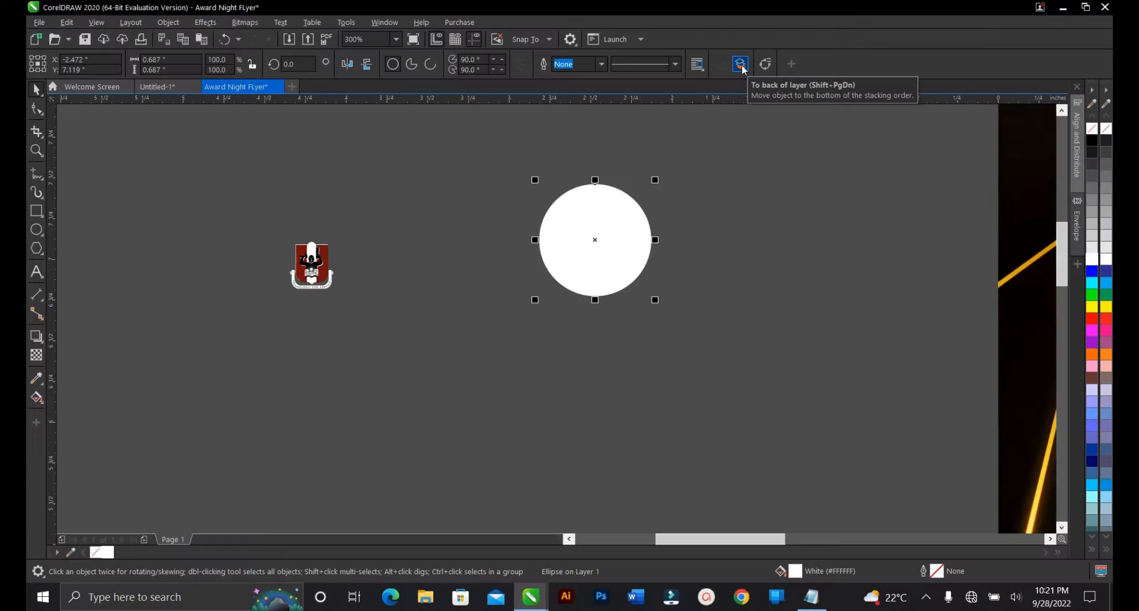
{"action": "left_click", "coordinate": [534, 99]}
{"action": "left_click", "coordinate": [679, 197]}
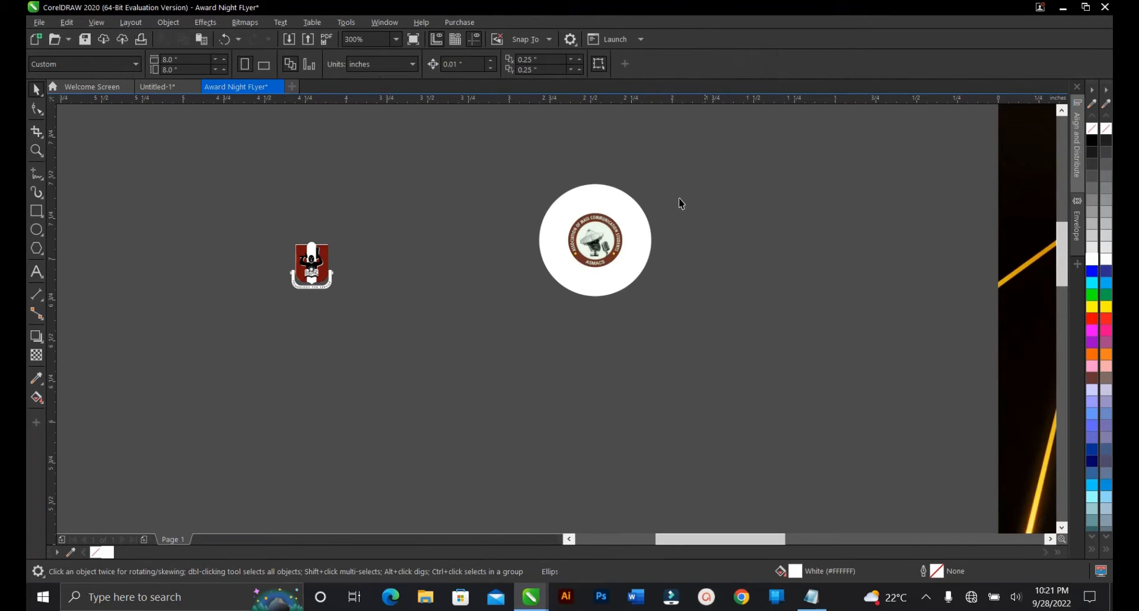
Step: Copy the white circle to the space between the two logos and center the university crest on the copy
{"action": "left_click", "coordinate": [550, 212]}
{"action": "left_click_drag", "start_coordinate": [588, 204], "coordinate": [456, 191]}
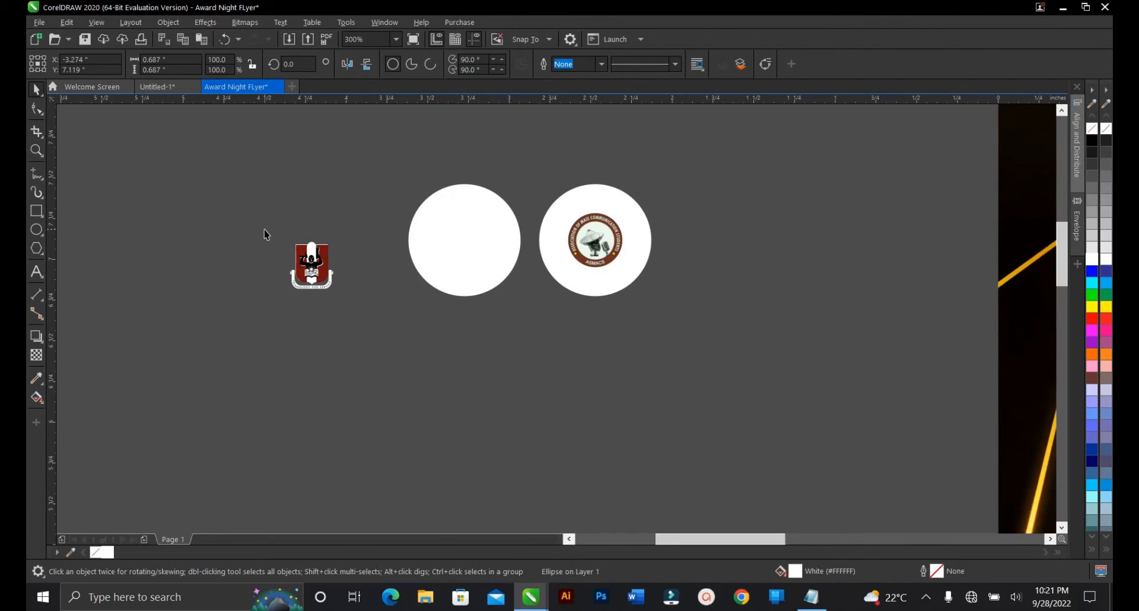
{"action": "left_click_drag", "start_coordinate": [264, 230], "coordinate": [383, 327]}
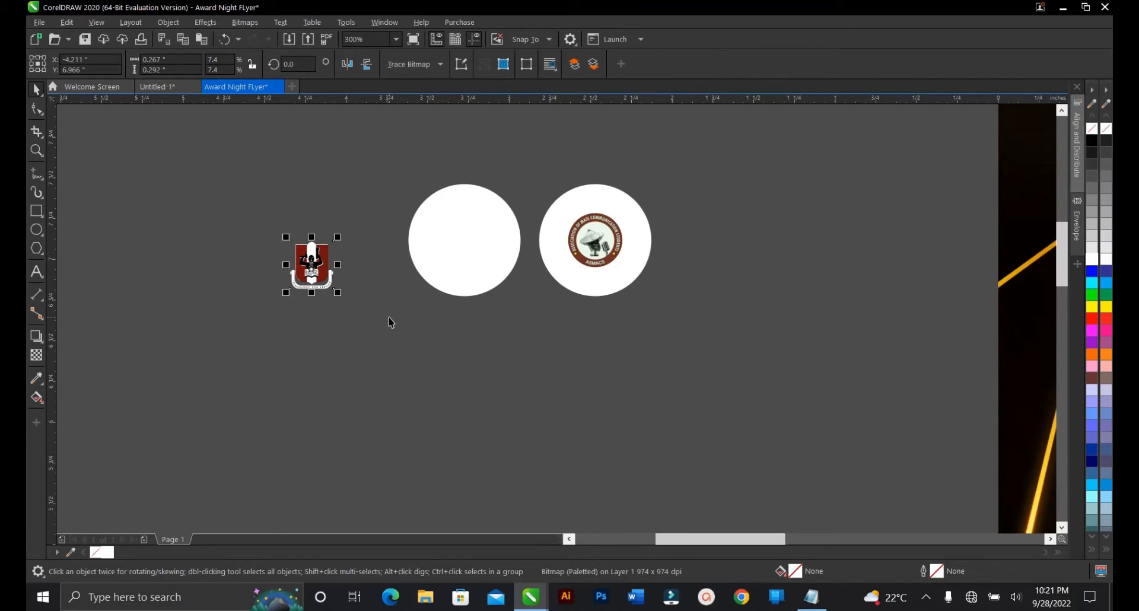
{"action": "left_click", "coordinate": [455, 250], "text": "shift"}
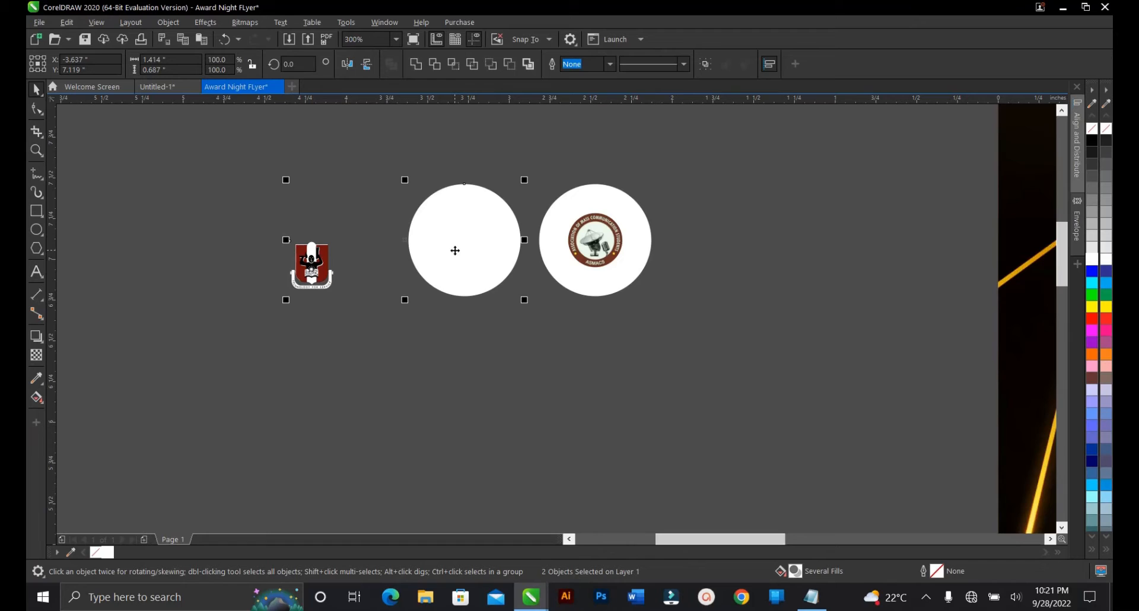
{"action": "key", "text": "e"}
{"action": "key", "text": "c"}
{"action": "left_click", "coordinate": [472, 308]}
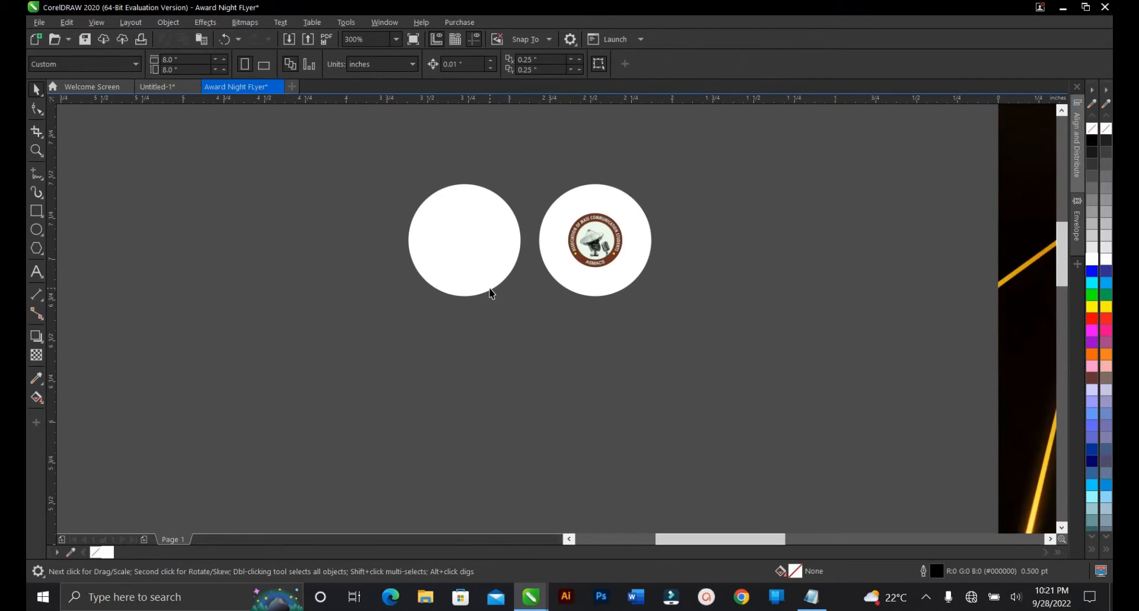
Step: Send the copied white circle to the back of the layer, behind the university crest
{"action": "left_click", "coordinate": [492, 287]}
{"action": "left_click", "coordinate": [741, 65]}
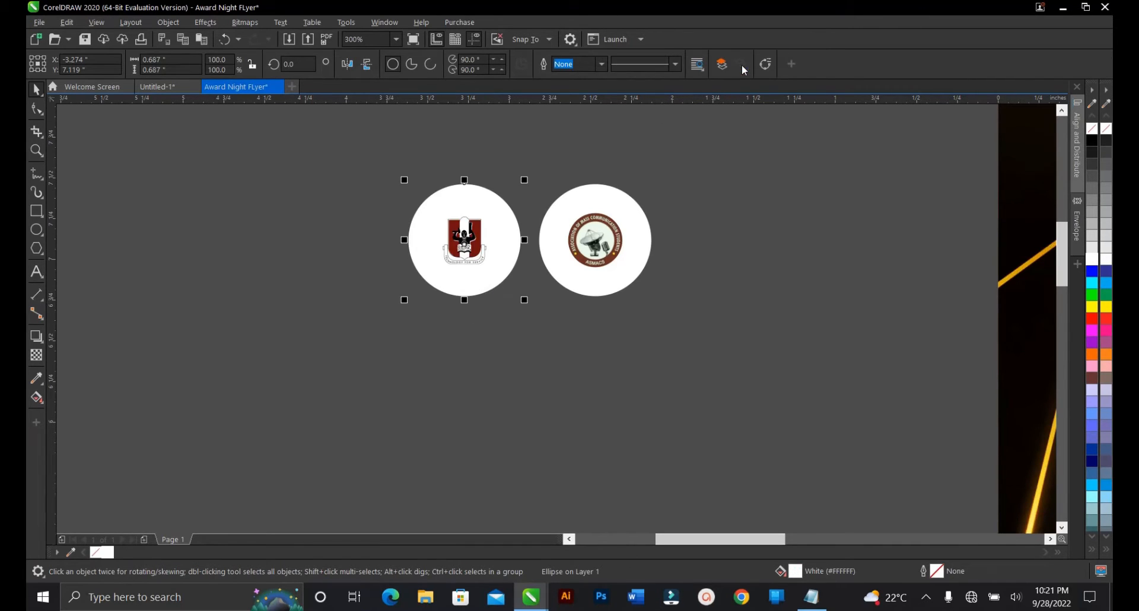
{"action": "left_click", "coordinate": [661, 264]}
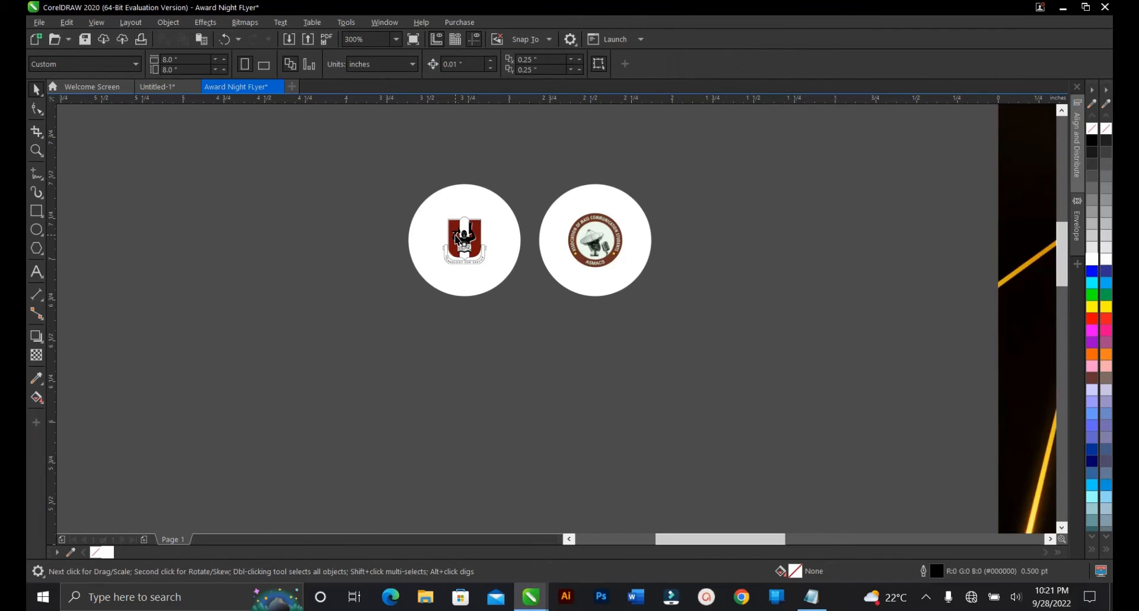
Step: Scale both white circles down about their centers to about 0.41 inches, close around the logos
{"action": "left_click", "coordinate": [477, 192]}
{"action": "scroll", "coordinate": [475, 199], "scroll_direction": "up", "scroll_amount": 1}
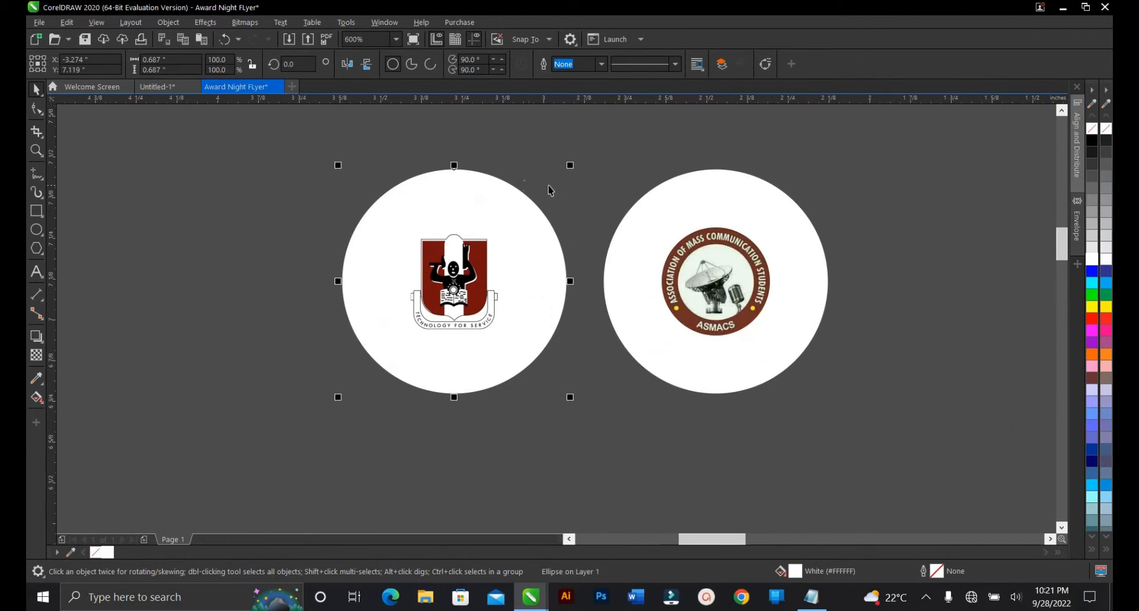
{"action": "left_click_drag", "start_coordinate": [570, 165], "coordinate": [561, 207]}
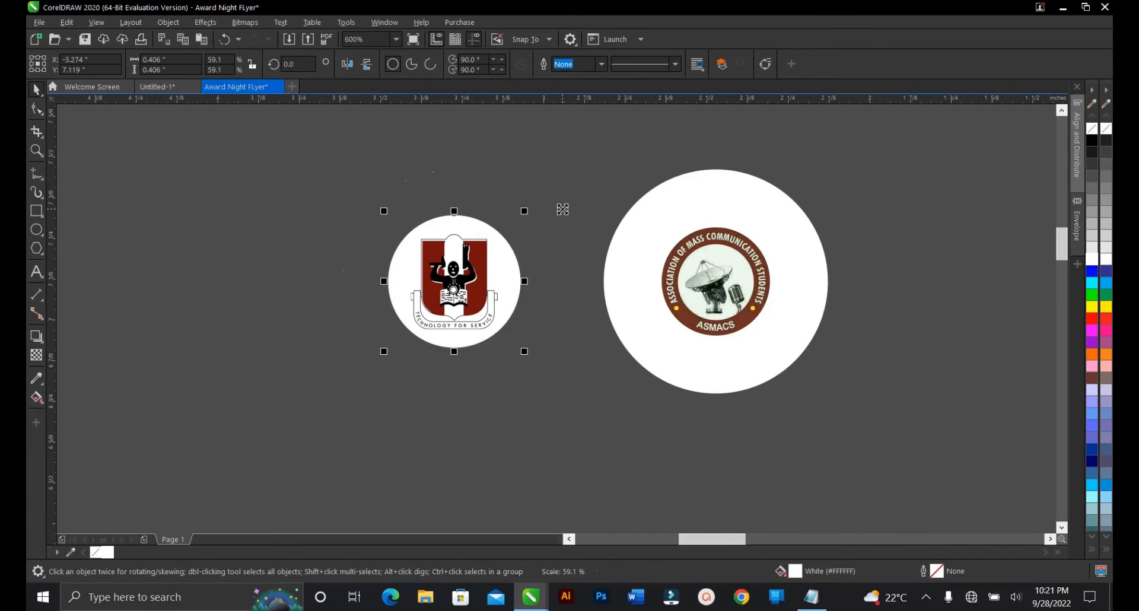
{"action": "left_click", "coordinate": [569, 385]}
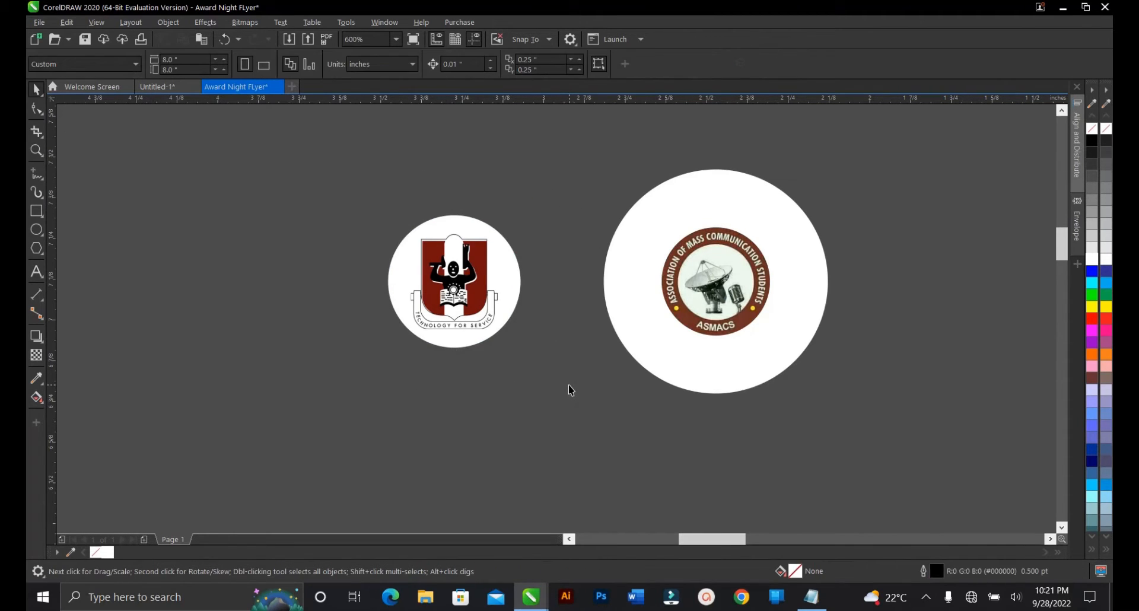
{"action": "left_click", "coordinate": [653, 346]}
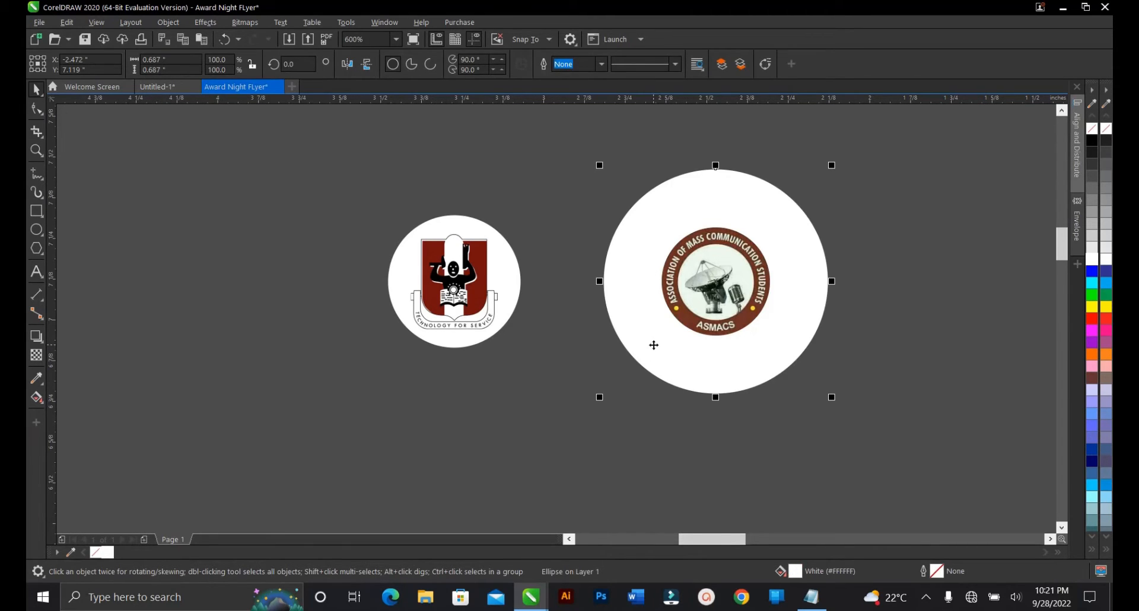
{"action": "key", "text": "ctrl+r"}
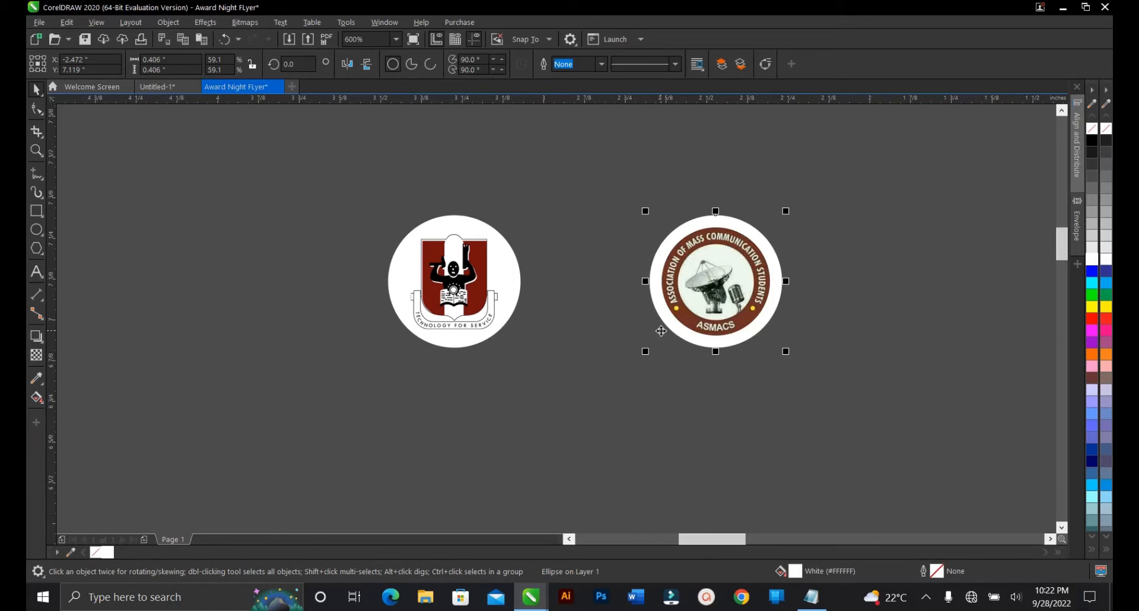
Step: Place the university crest with its circle just before the heading, at about X 1.28 and Y 7.27 inches, and group them
{"action": "scroll", "coordinate": [509, 308], "scroll_direction": "down", "scroll_amount": 2}
{"action": "left_click", "coordinate": [415, 241]}
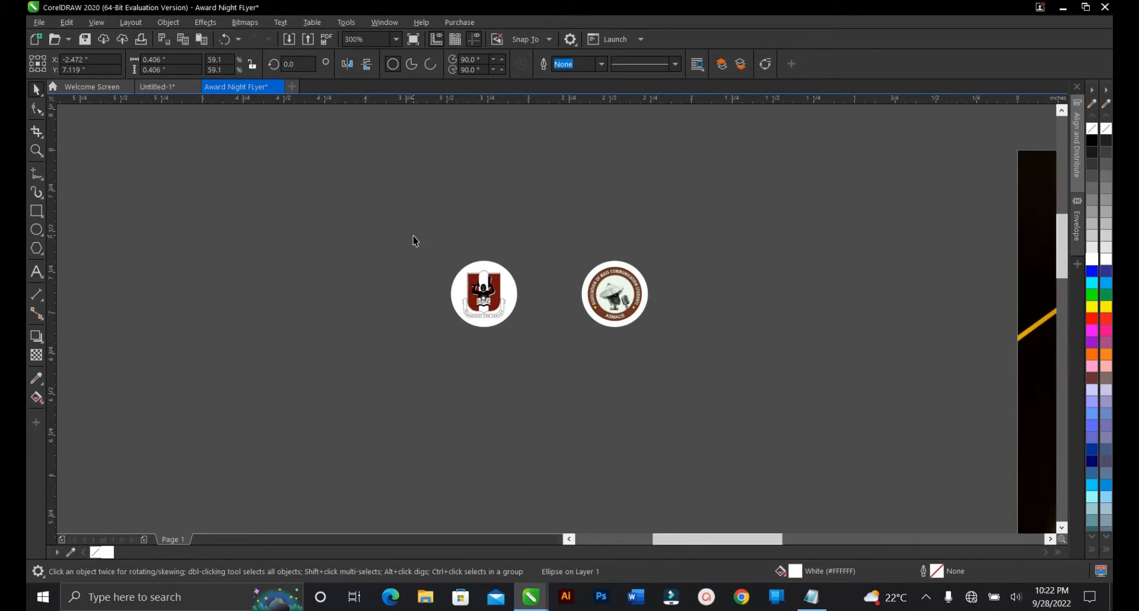
{"action": "scroll", "coordinate": [392, 247], "scroll_direction": "down", "scroll_amount": 2}
{"action": "left_click_drag", "start_coordinate": [382, 241], "coordinate": [565, 347]}
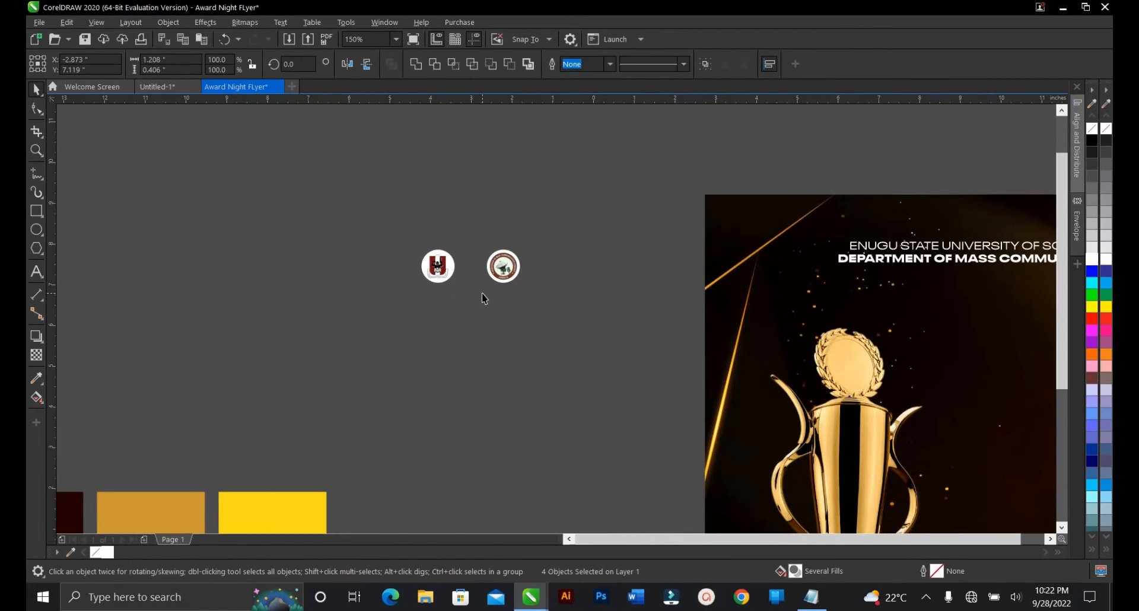
{"action": "scroll", "coordinate": [482, 293], "scroll_direction": "down", "scroll_amount": 2}
{"action": "left_click_drag", "start_coordinate": [497, 334], "coordinate": [438, 256]}
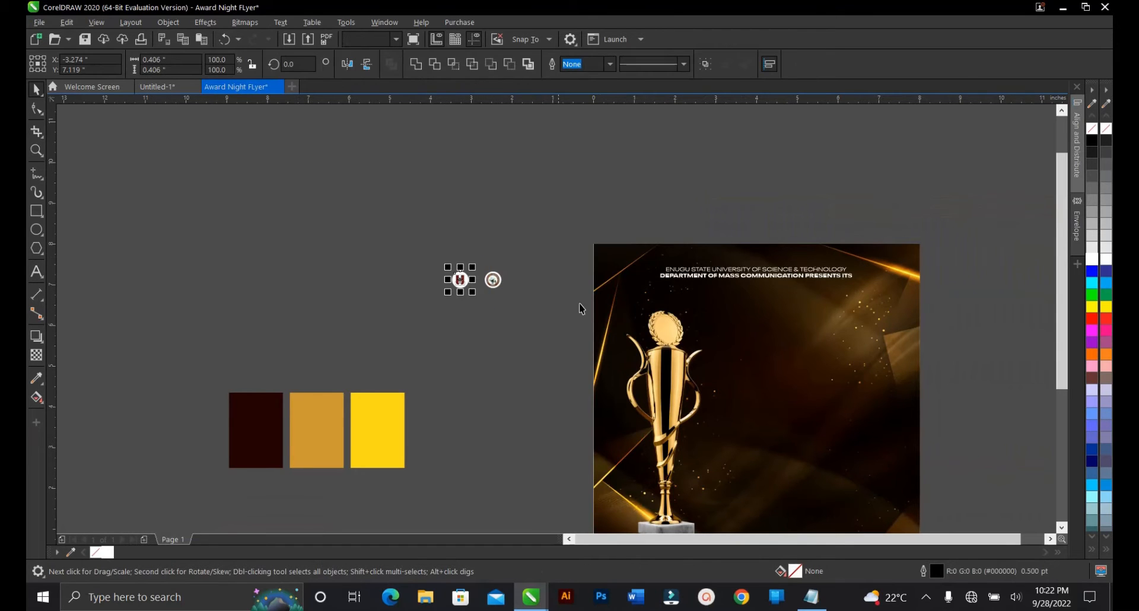
{"action": "scroll", "coordinate": [618, 287], "scroll_direction": "up", "scroll_amount": 1}
{"action": "left_click_drag", "start_coordinate": [318, 284], "coordinate": [674, 265]}
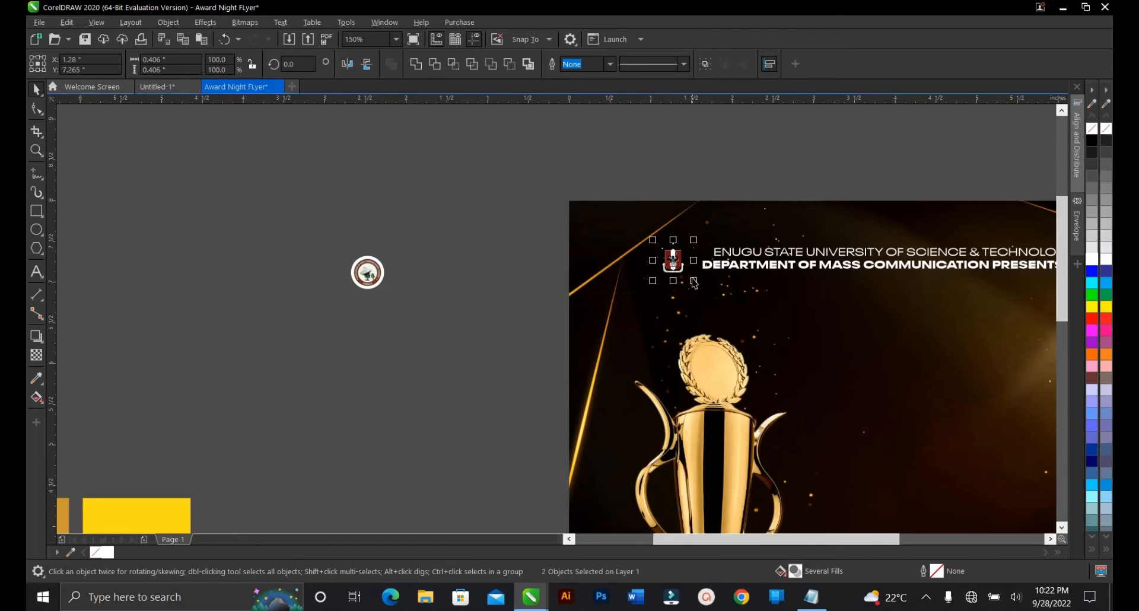
{"action": "left_click", "coordinate": [711, 63]}
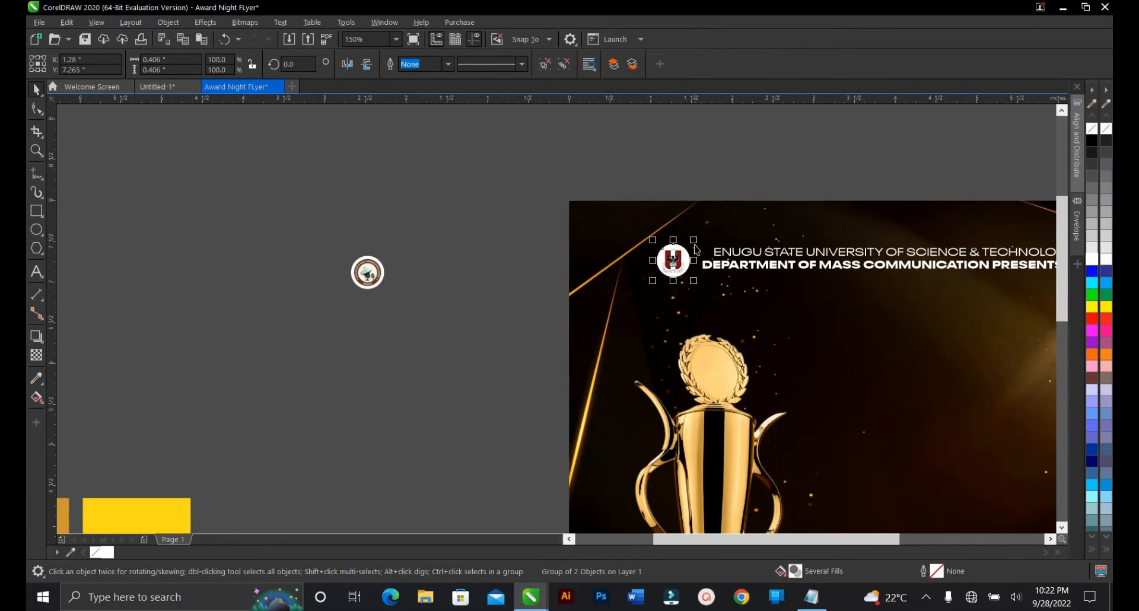
Step: Group the ASMACS logo with its circle and place it just after the heading, at about X 6.72 and Y 7.27 inches
{"action": "left_click_drag", "start_coordinate": [332, 228], "coordinate": [427, 337]}
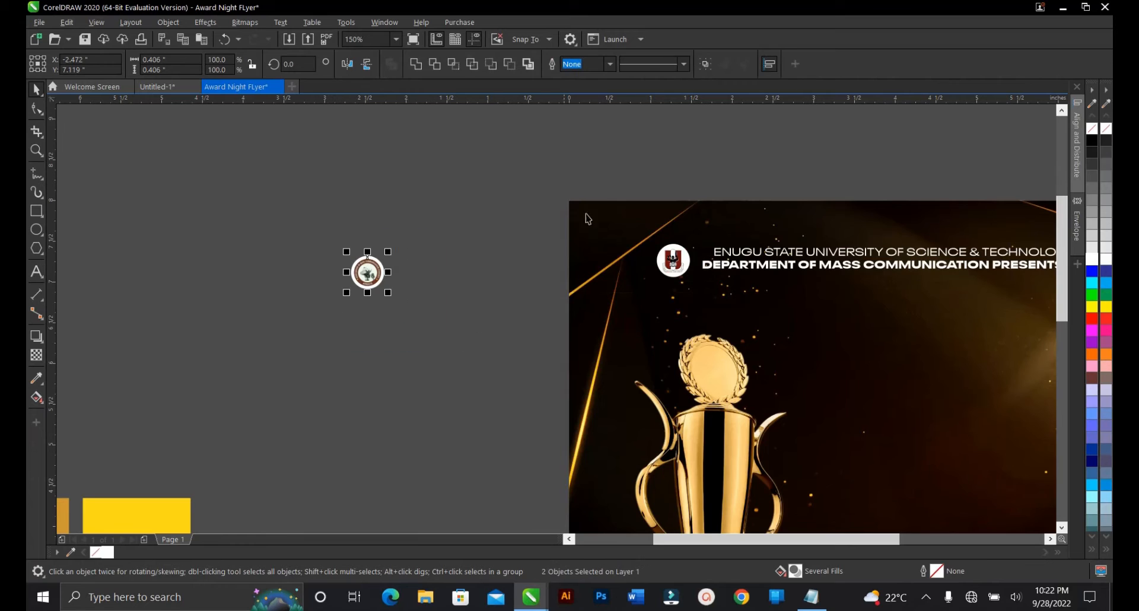
{"action": "left_click", "coordinate": [705, 64]}
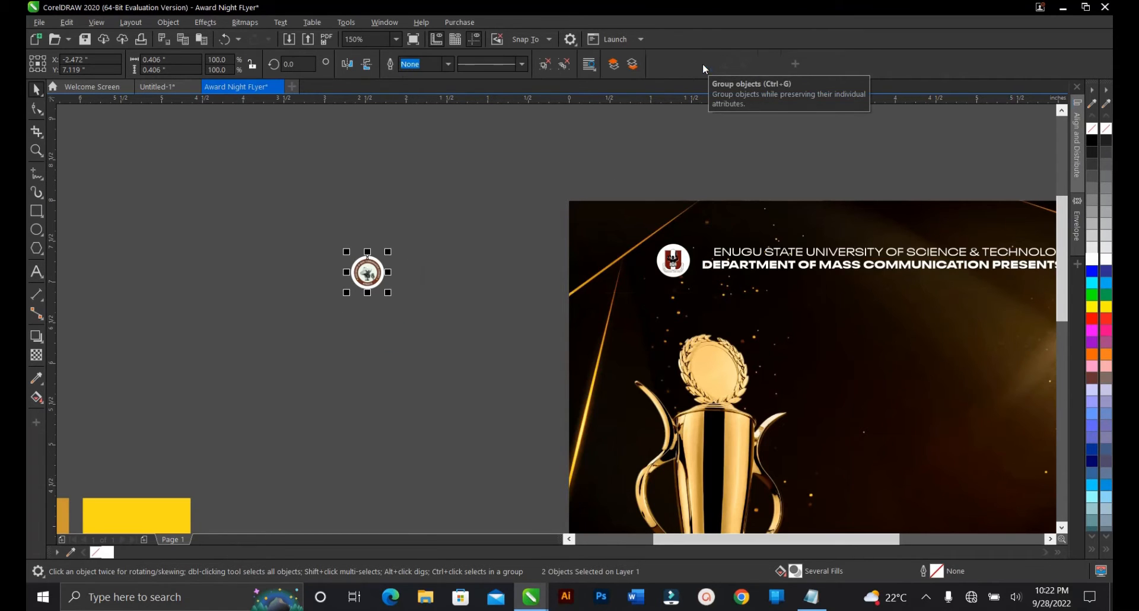
{"action": "left_click_drag", "start_coordinate": [374, 268], "coordinate": [608, 287]}
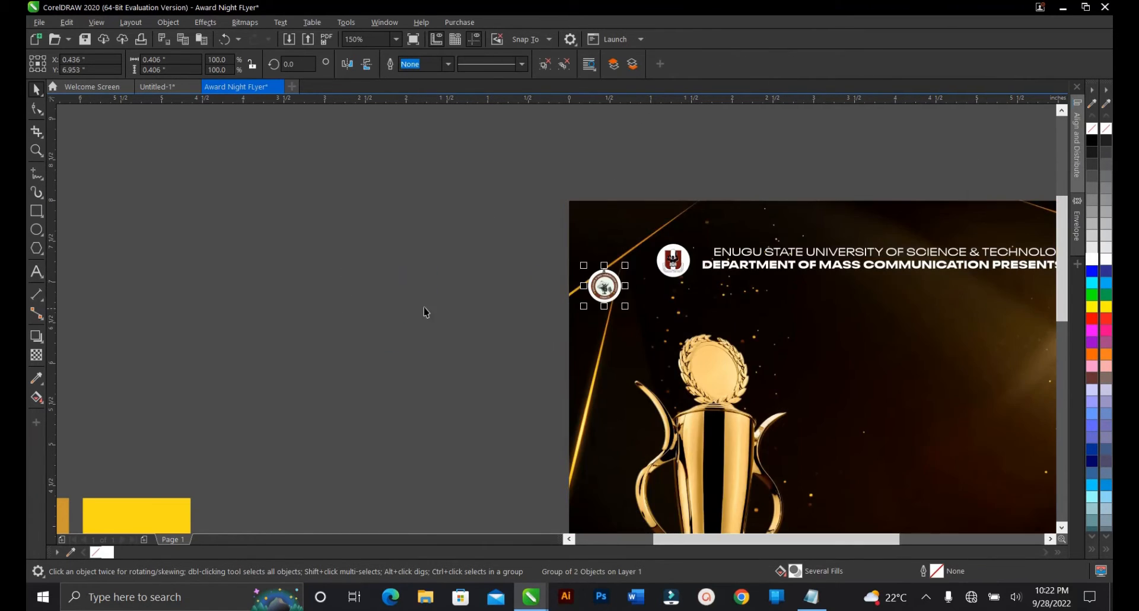
{"action": "scroll", "coordinate": [418, 313], "scroll_direction": "down", "scroll_amount": 1}
{"action": "left_click_drag", "start_coordinate": [513, 300], "coordinate": [758, 290]}
{"action": "scroll", "coordinate": [758, 290], "scroll_direction": "up", "scroll_amount": 1}
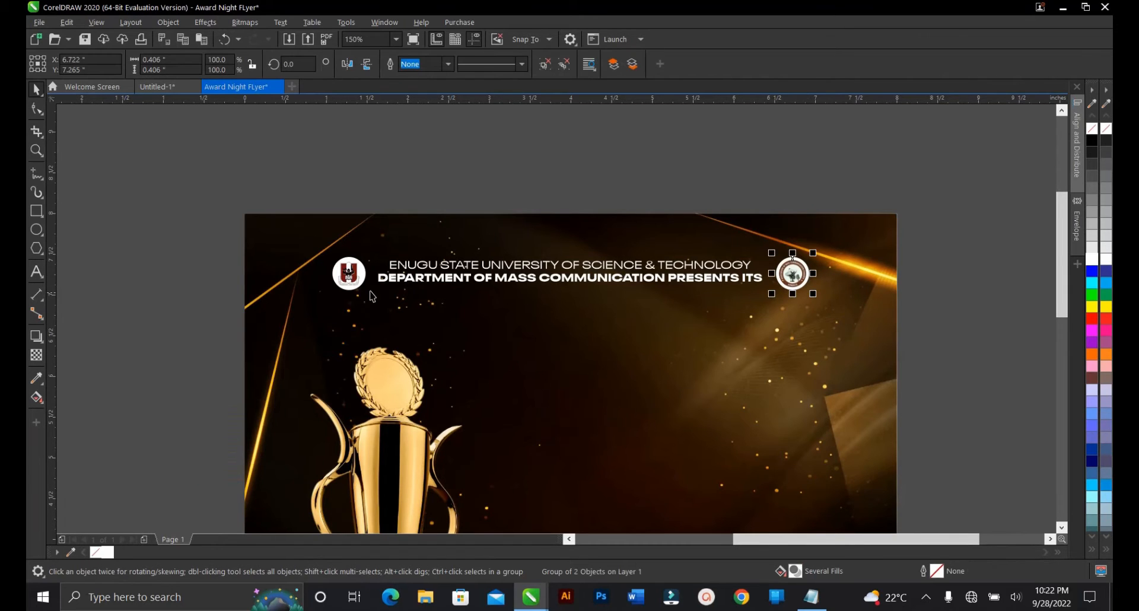
{"action": "left_click", "coordinate": [349, 280]}
{"action": "left_click", "coordinate": [187, 254]}
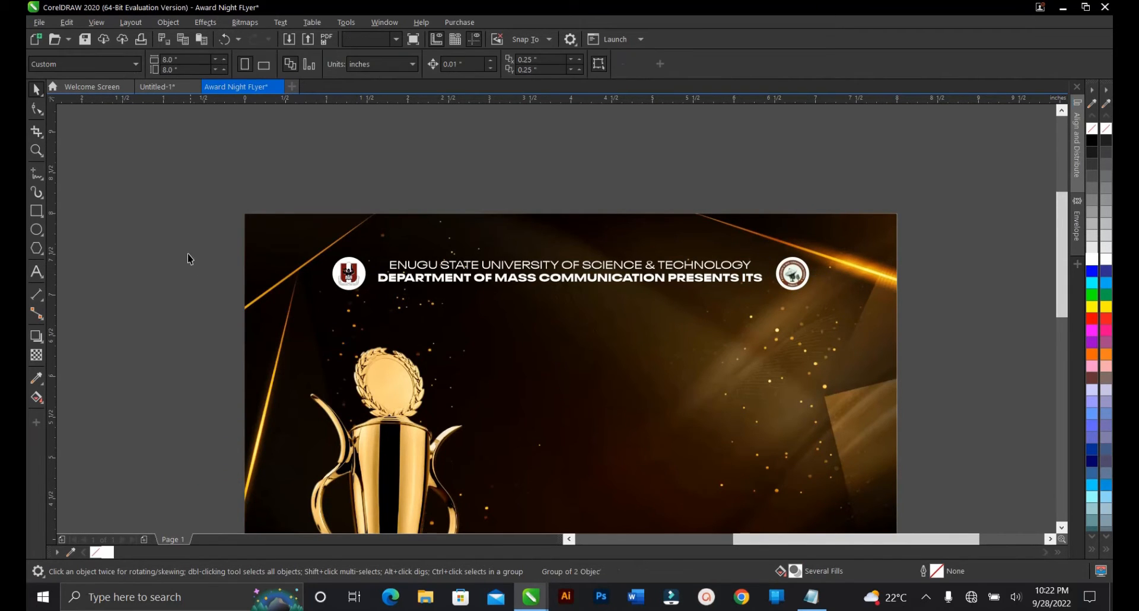
Step: Scale the circled university crest and the circled ASMACS logo up about their centers to about 0.56 inches each
{"action": "left_click_drag", "start_coordinate": [187, 230], "coordinate": [861, 340]}
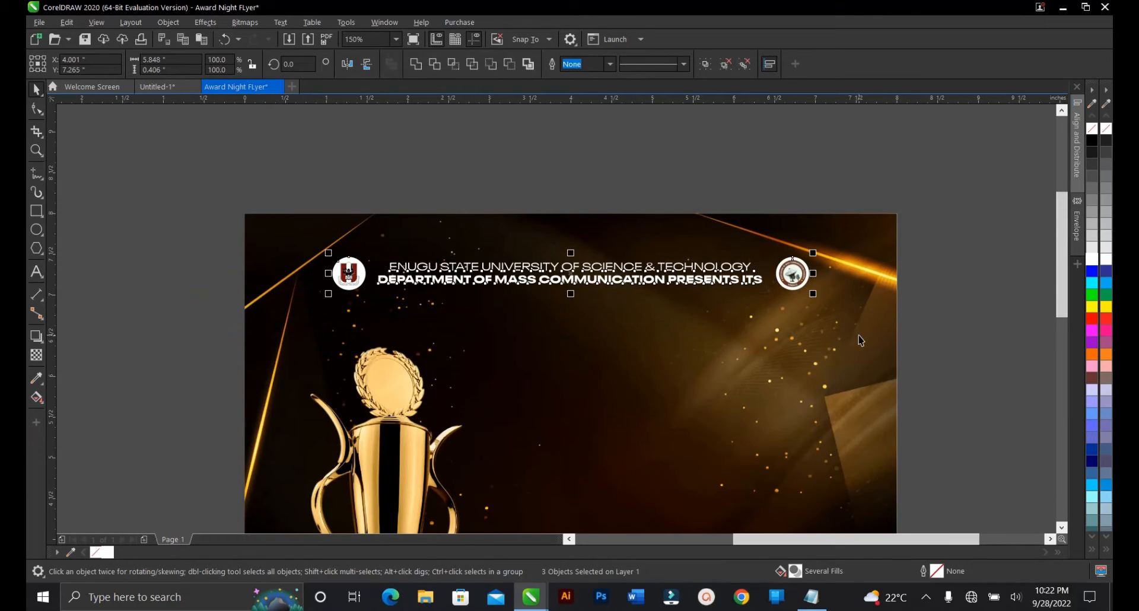
{"action": "left_click", "coordinate": [972, 300]}
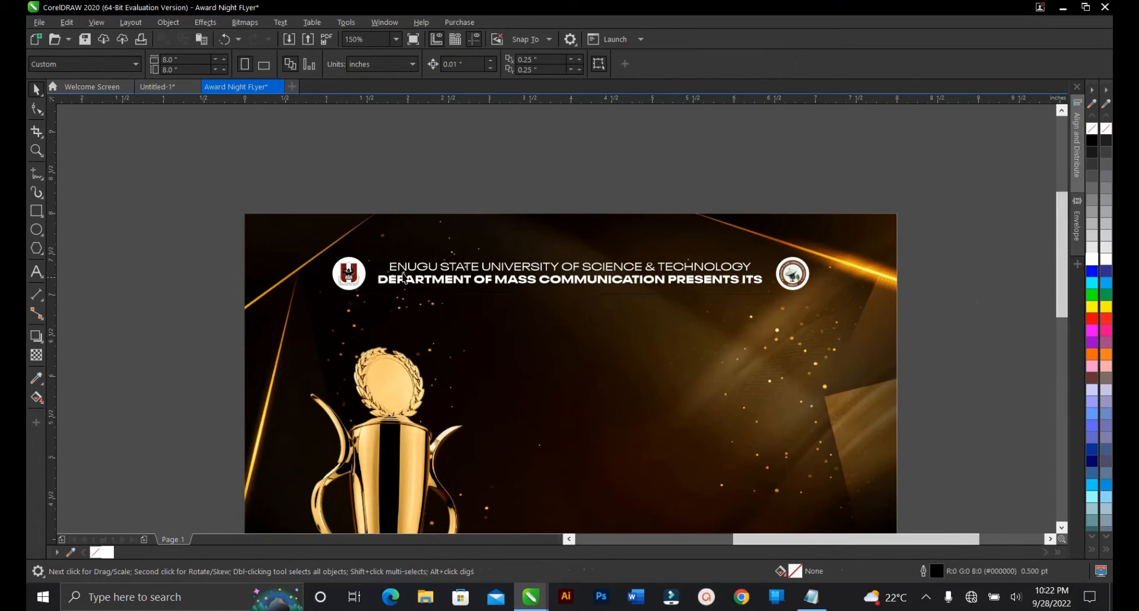
{"action": "left_click", "coordinate": [348, 285]}
{"action": "scroll", "coordinate": [308, 291], "scroll_direction": "up", "scroll_amount": 2}
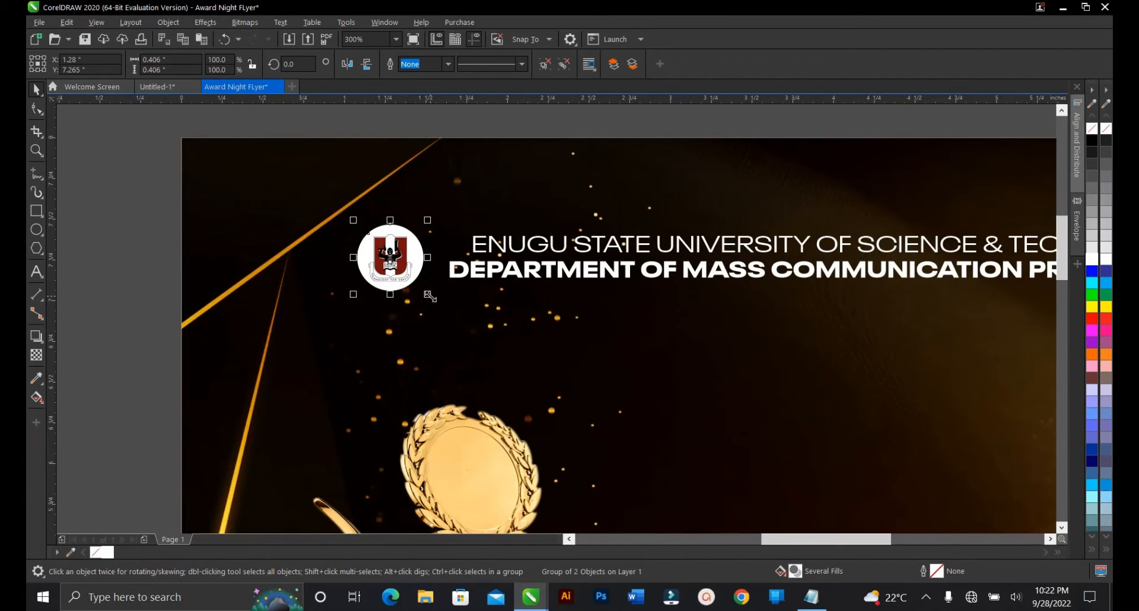
{"action": "left_click_drag", "start_coordinate": [430, 297], "coordinate": [444, 312]}
{"action": "scroll", "coordinate": [650, 284], "scroll_direction": "down", "scroll_amount": 2}
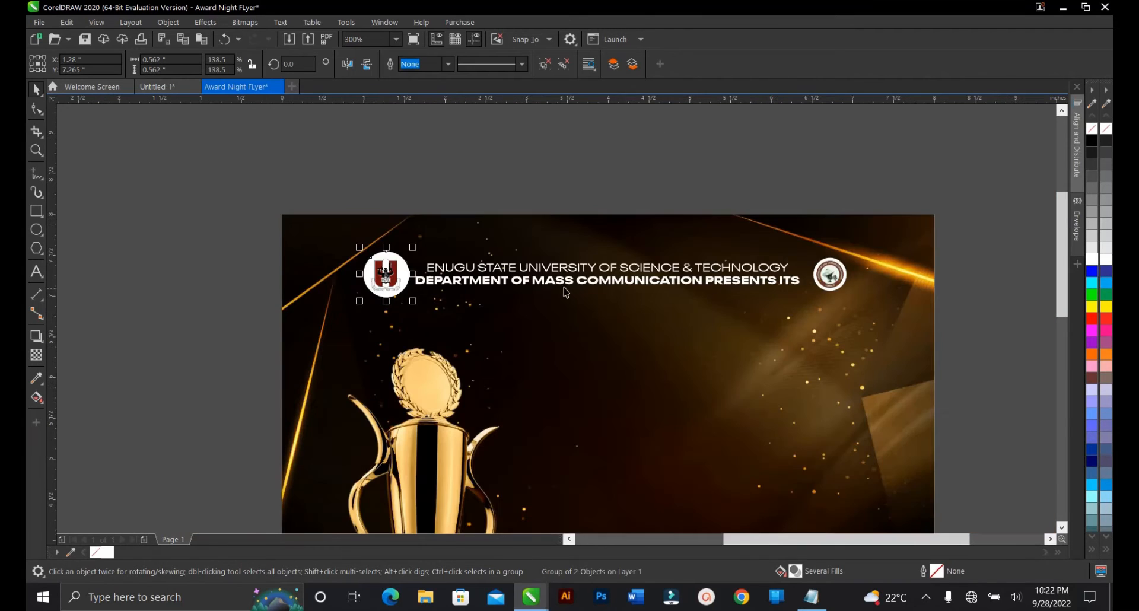
{"action": "left_click", "coordinate": [830, 276]}
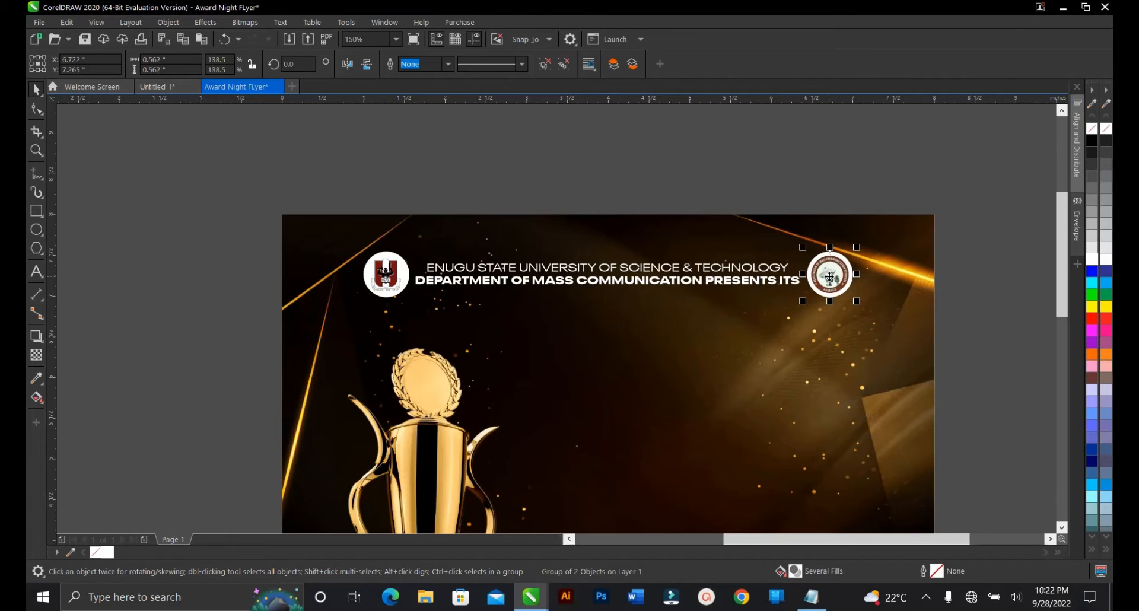
Step: Set the two-line university heading to 9 pt and stretch it slightly wider between the logos
{"action": "left_click", "coordinate": [635, 286]}
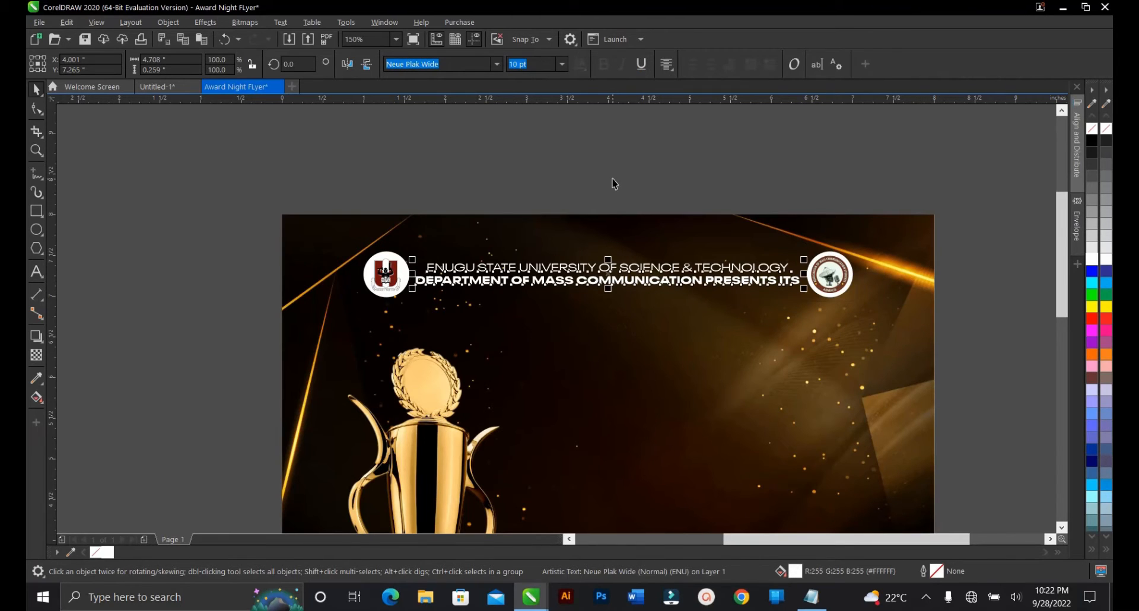
{"action": "left_click", "coordinate": [562, 64]}
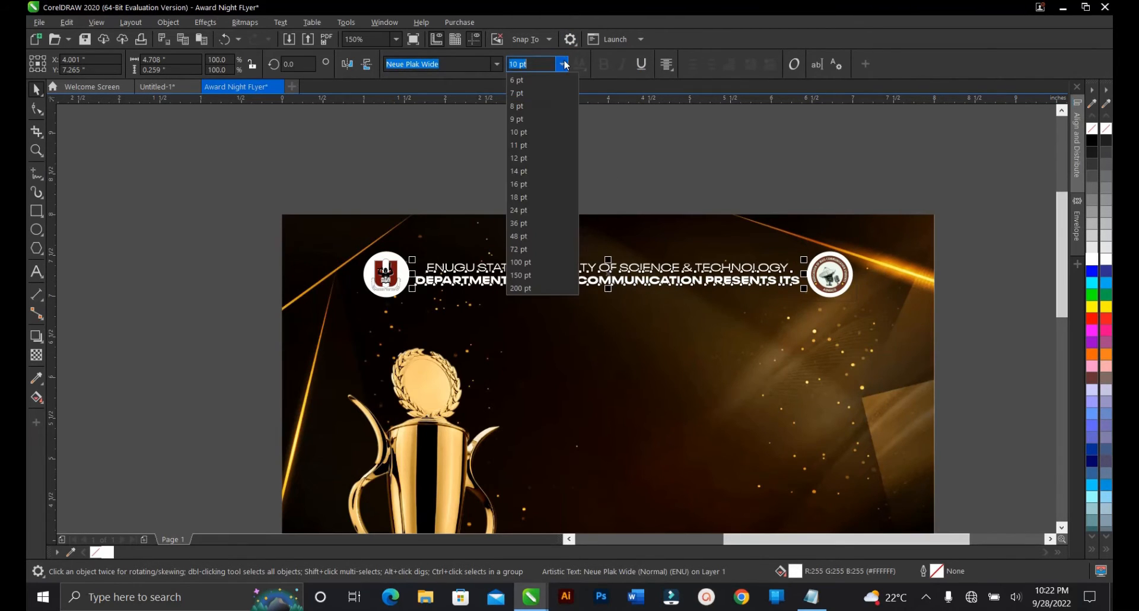
{"action": "left_click", "coordinate": [546, 118]}
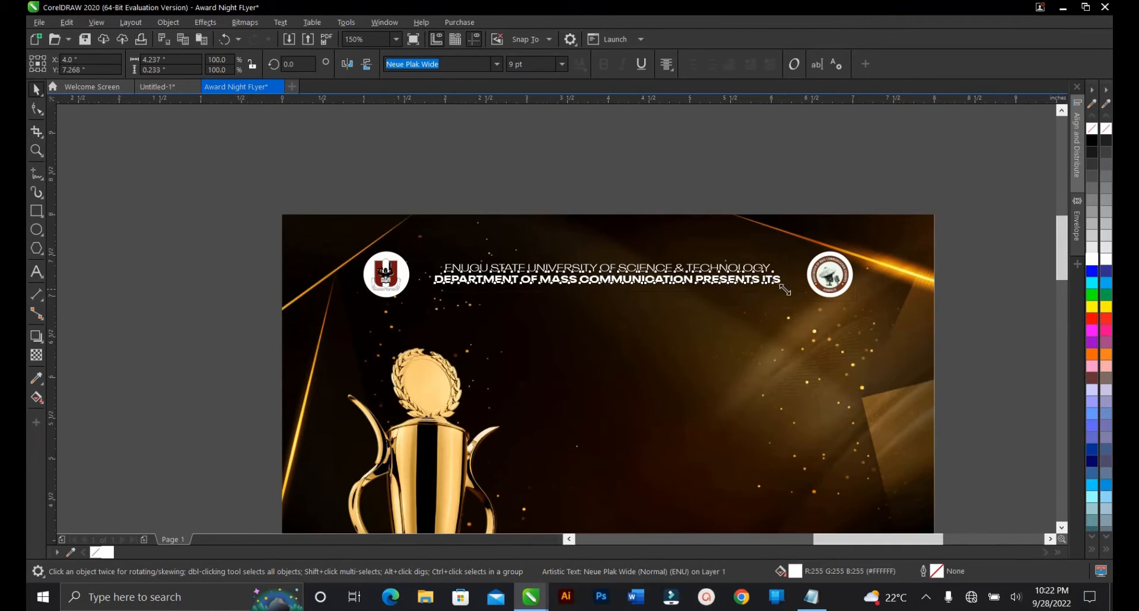
{"action": "scroll", "coordinate": [784, 289], "scroll_direction": "up", "scroll_amount": 2}
{"action": "left_click_drag", "start_coordinate": [783, 285], "coordinate": [170, 295]}
{"action": "scroll", "coordinate": [791, 293], "scroll_direction": "down", "scroll_amount": 2}
{"action": "left_click", "coordinate": [170, 295]}
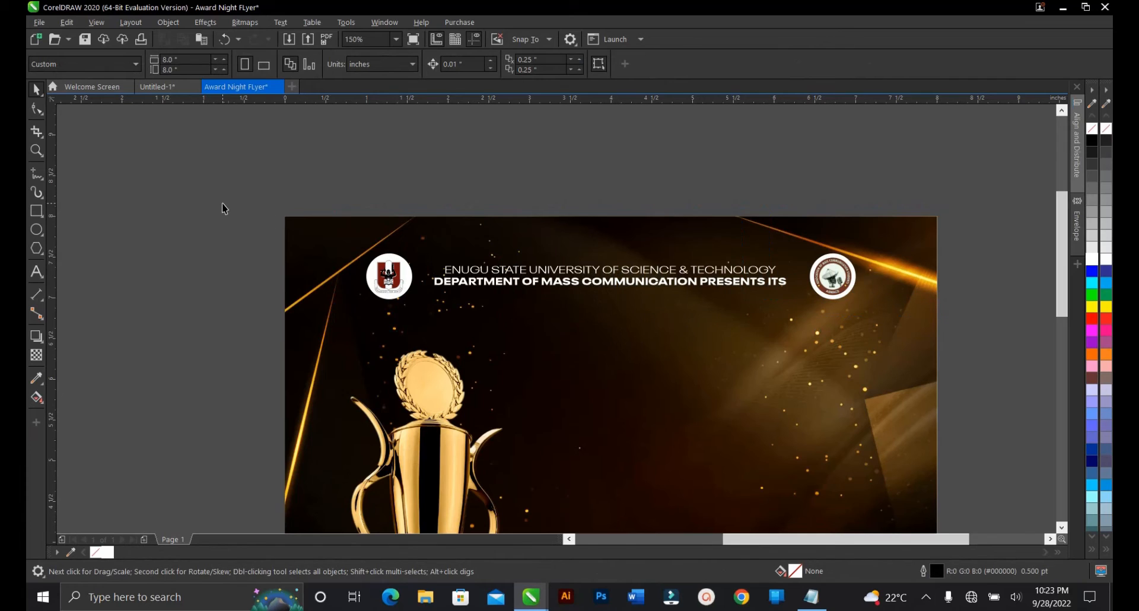
Step: Select the university crest, the heading and the ASMACS logo together
{"action": "left_click_drag", "start_coordinate": [222, 204], "coordinate": [968, 323]}
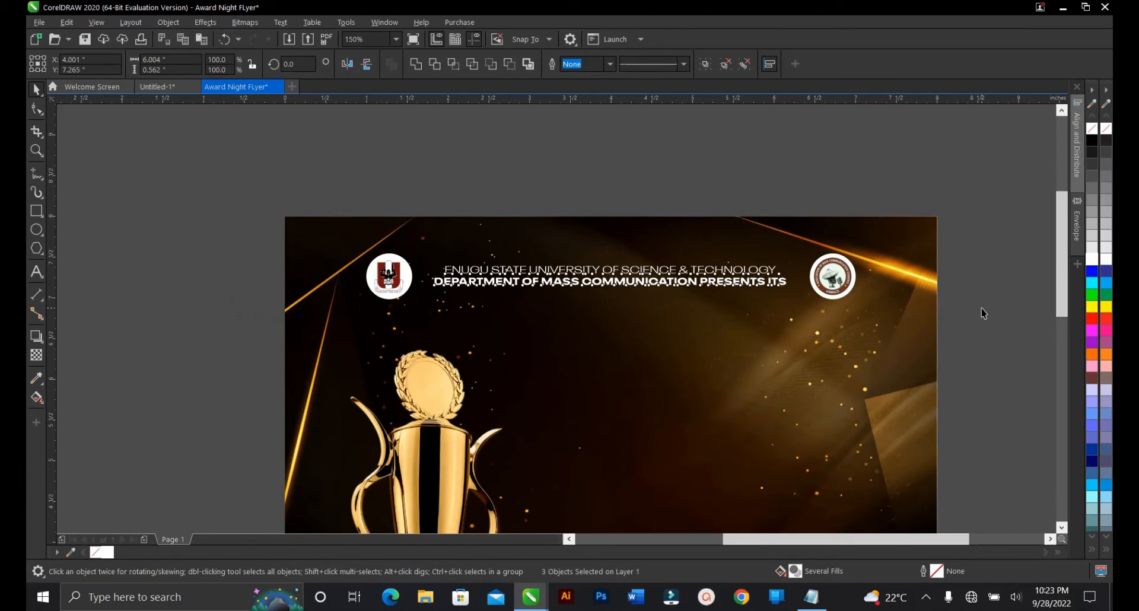
{"action": "left_click", "coordinate": [976, 311]}
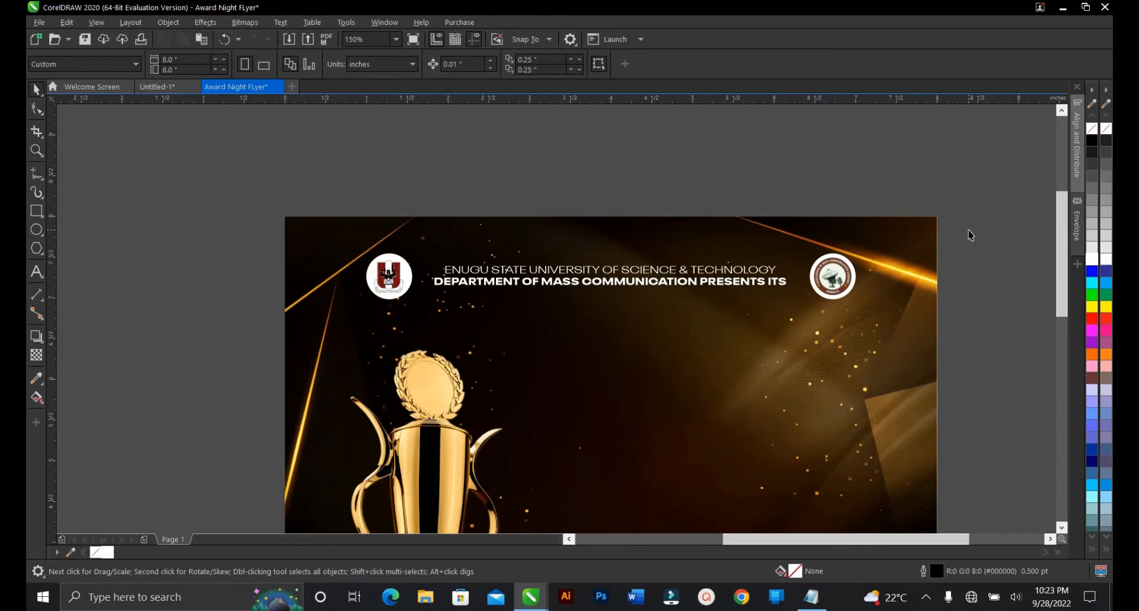
{"action": "left_click_drag", "start_coordinate": [969, 218], "coordinate": [346, 328]}
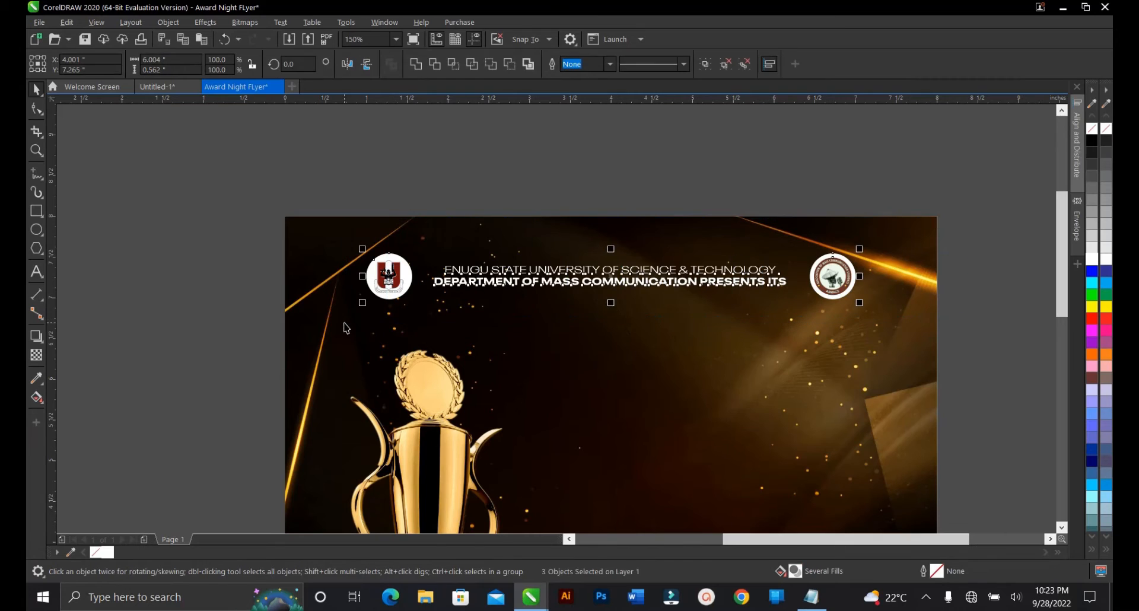
{"action": "left_click", "coordinate": [1079, 138]}
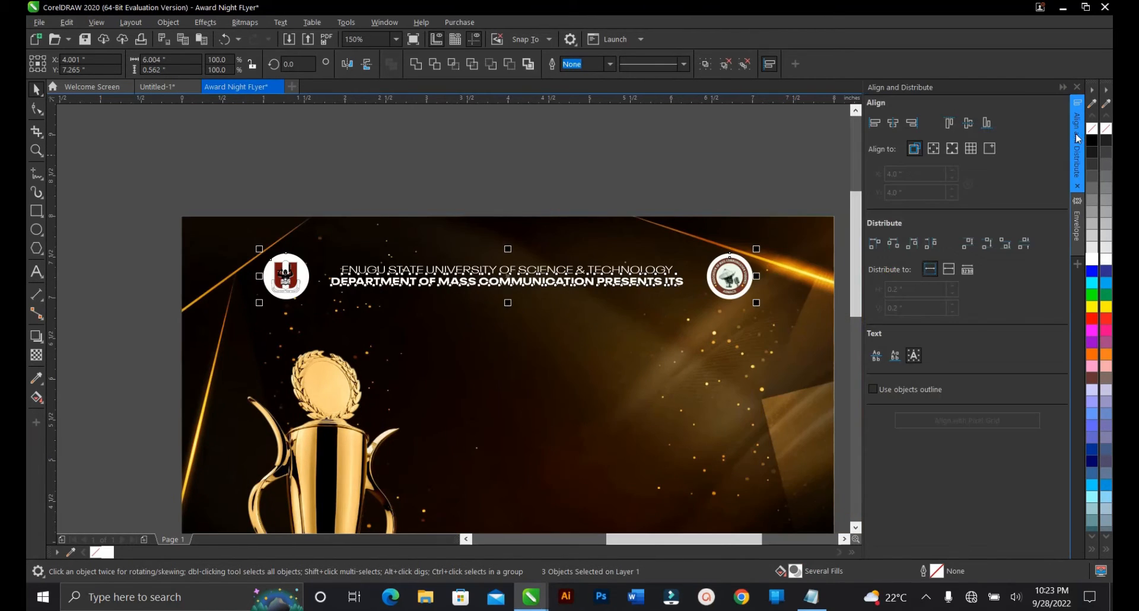
{"action": "left_click", "coordinate": [1077, 87]}
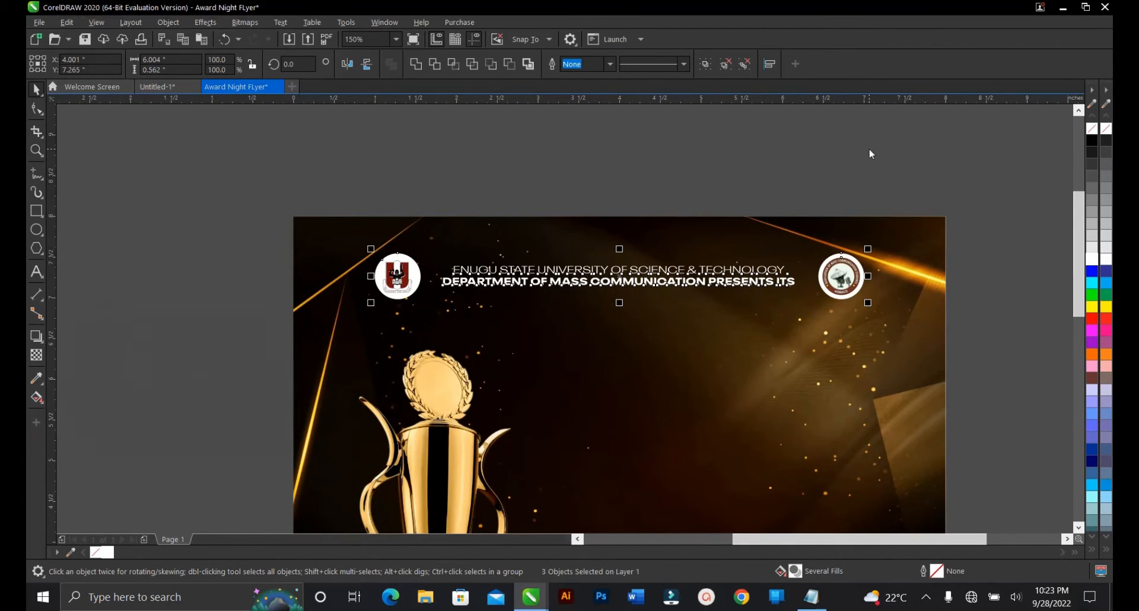
{"action": "key", "text": "ctrl+s"}
{"action": "left_click", "coordinate": [541, 446]}
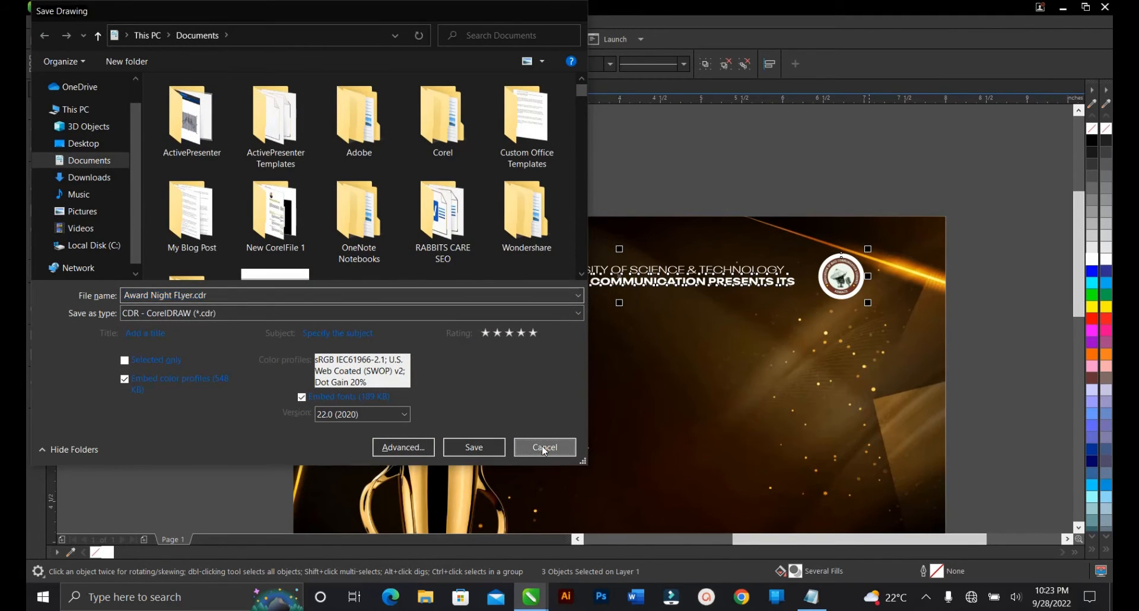
{"action": "key", "text": "ctrl+shift+a"}
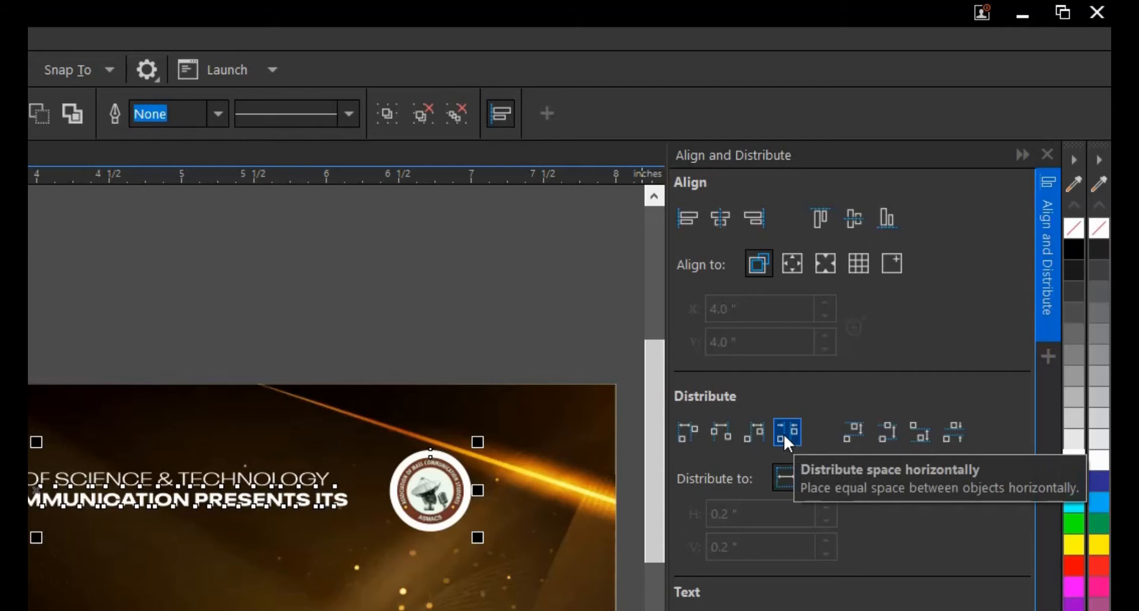
{"action": "left_click", "coordinate": [1025, 155]}
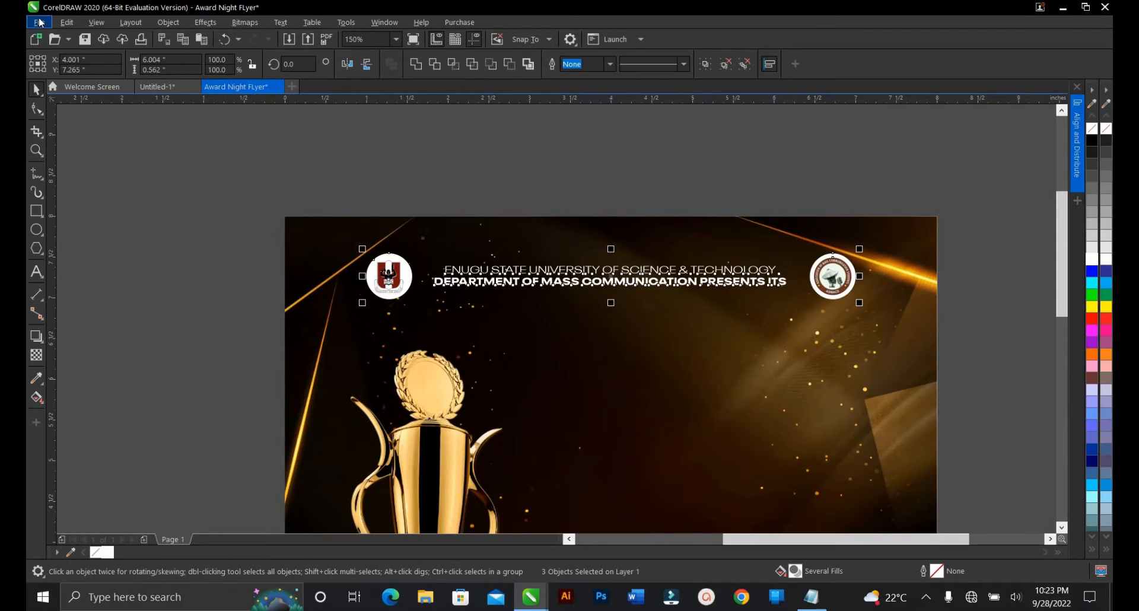
{"action": "left_click", "coordinate": [40, 23]}
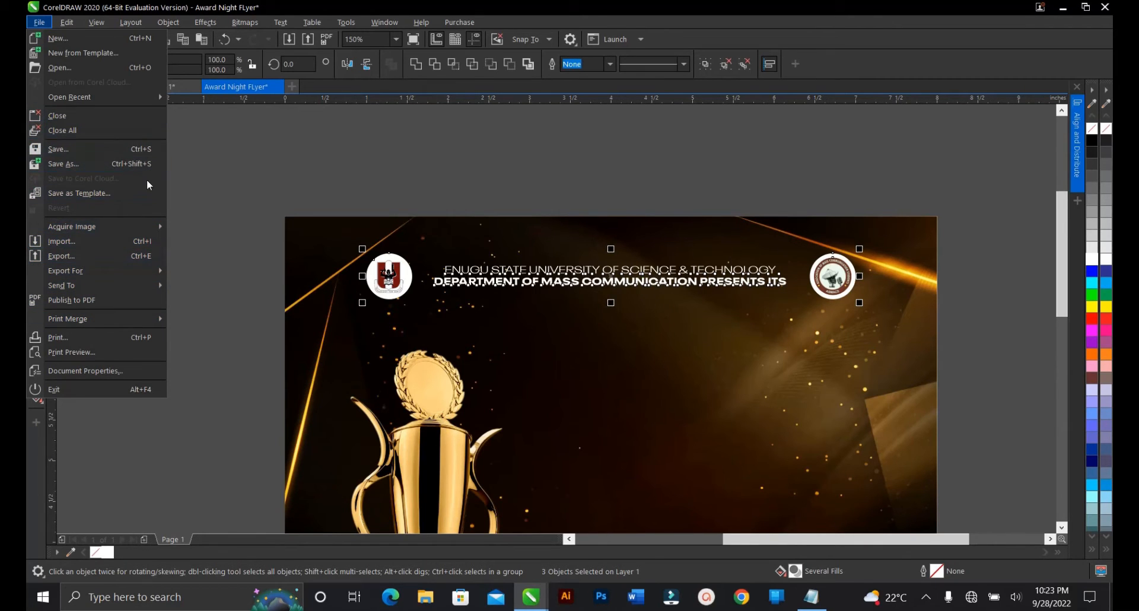
{"action": "mouse_move", "coordinate": [142, 319]}
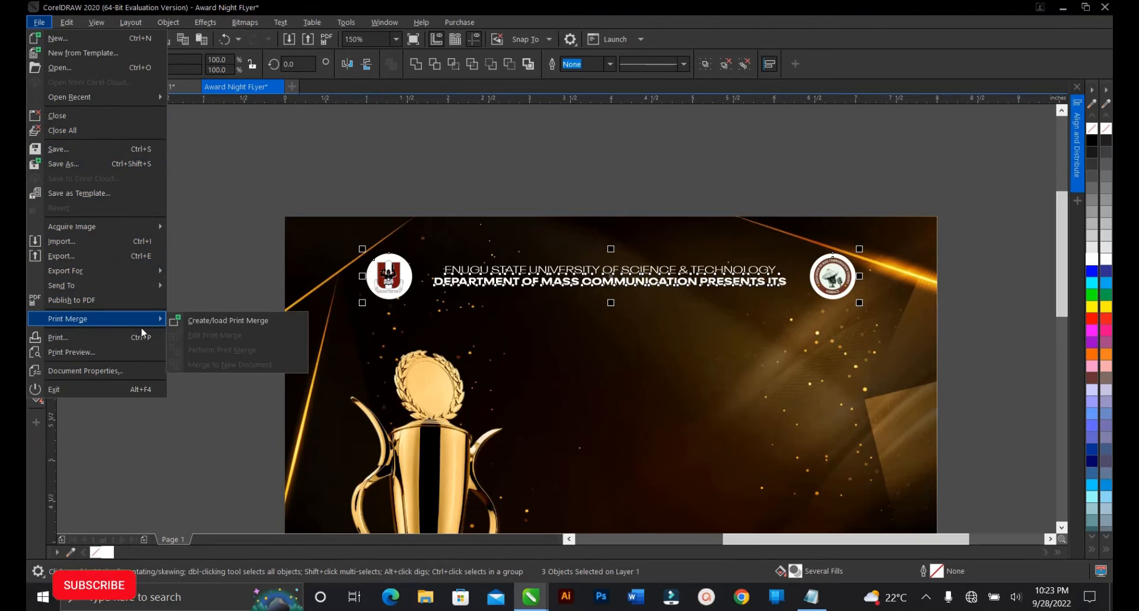
{"action": "left_click", "coordinate": [224, 177]}
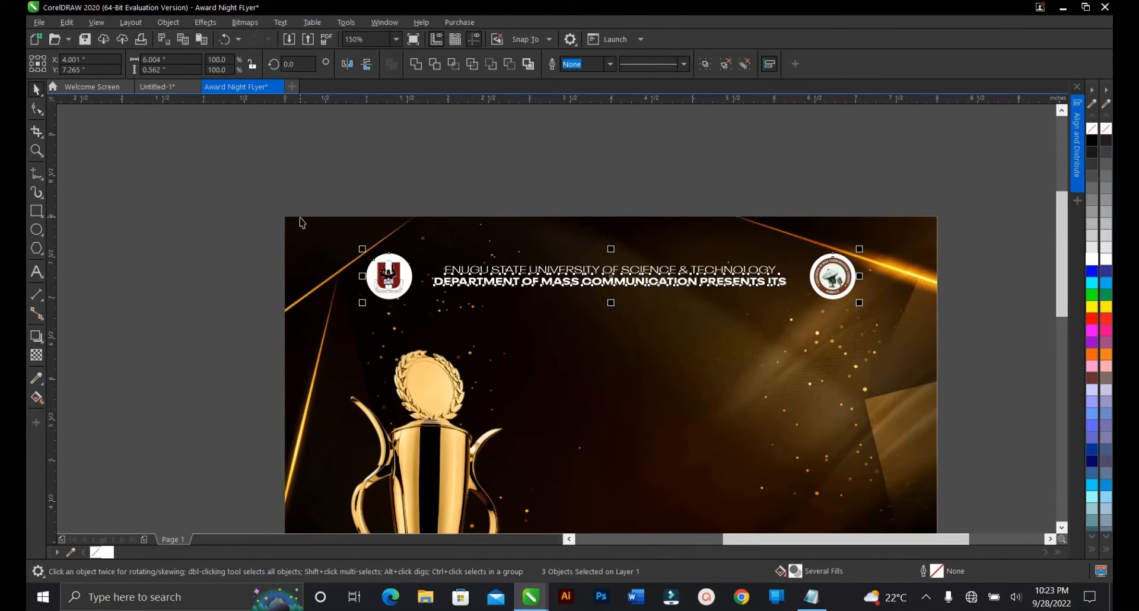
{"action": "key", "text": "ctrl+shift+a"}
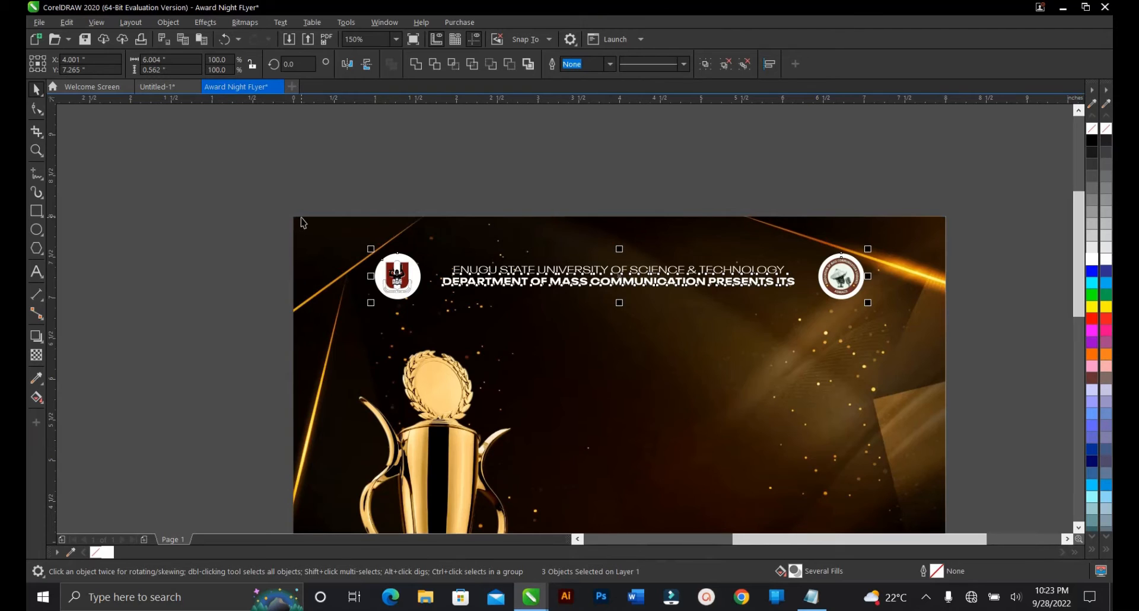
Step: Distribute equal horizontal space between the university crest, the heading and the ASMACS logo, and group the three
{"action": "key", "text": "ctrl+shift+a"}
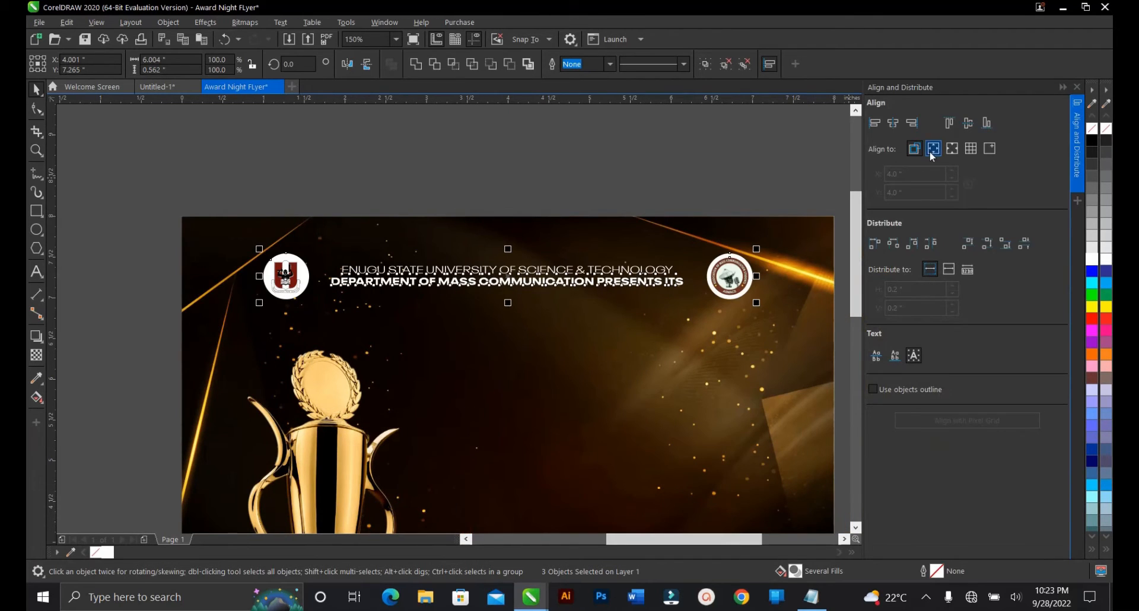
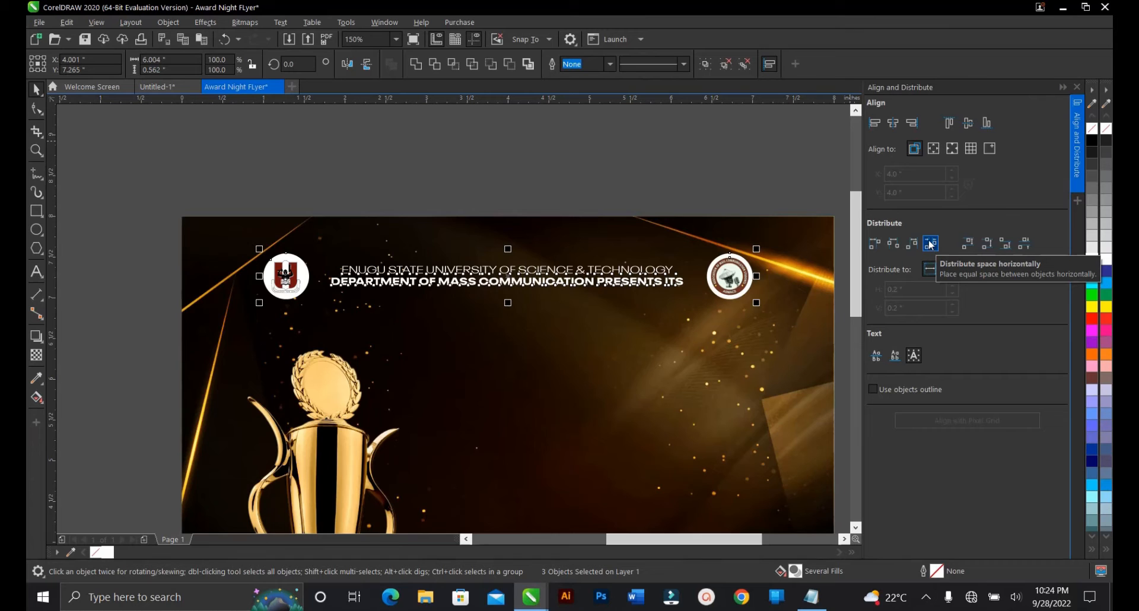
{"action": "left_click", "coordinate": [930, 243]}
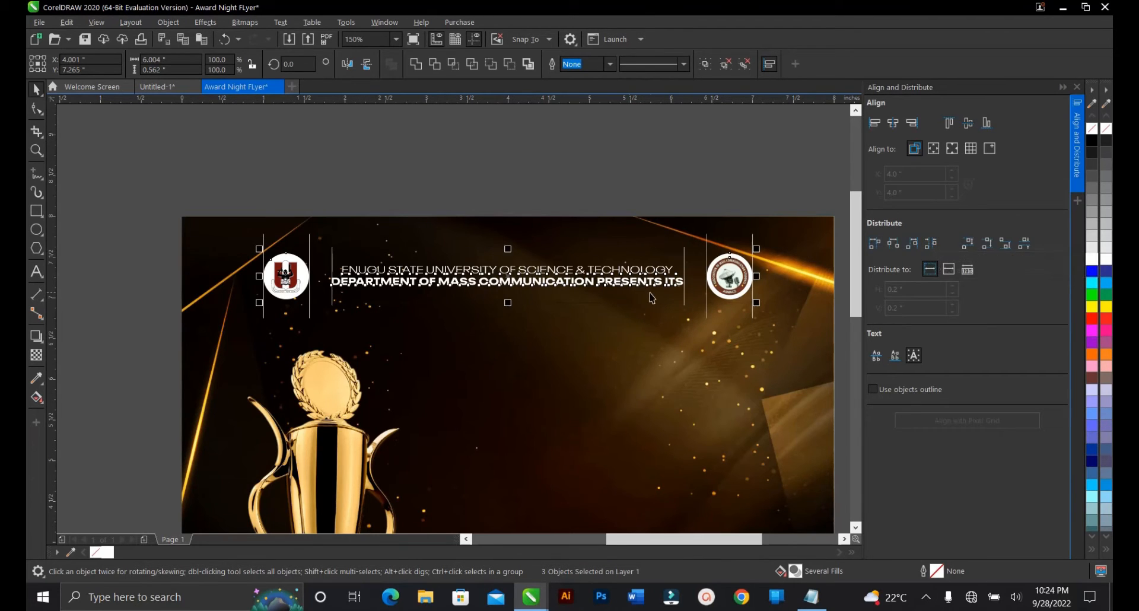
{"action": "left_click", "coordinate": [1061, 86]}
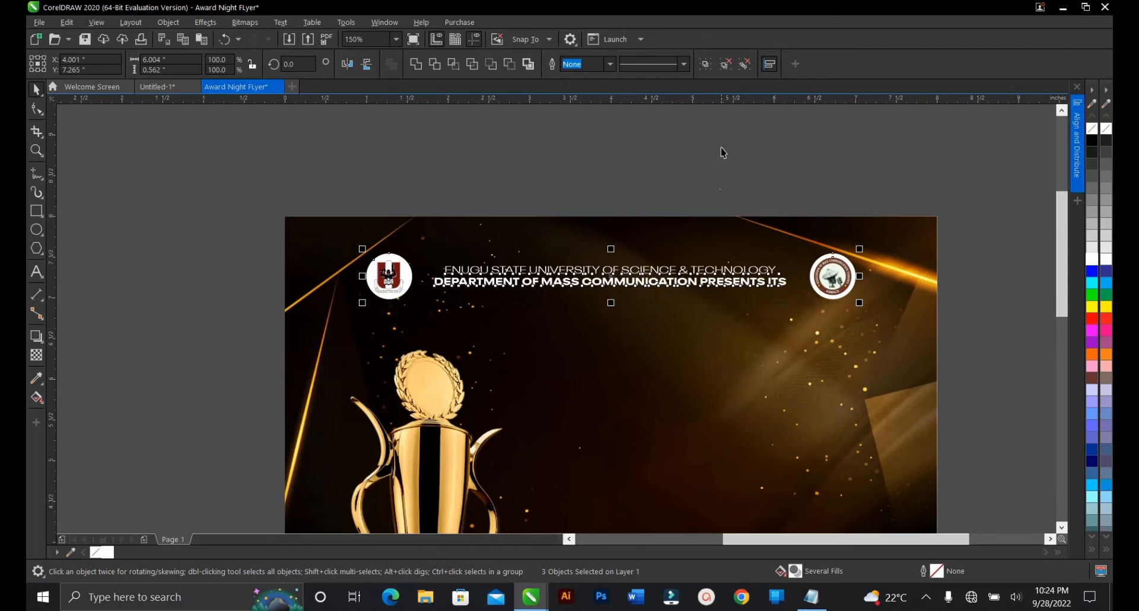
{"action": "left_click", "coordinate": [708, 65]}
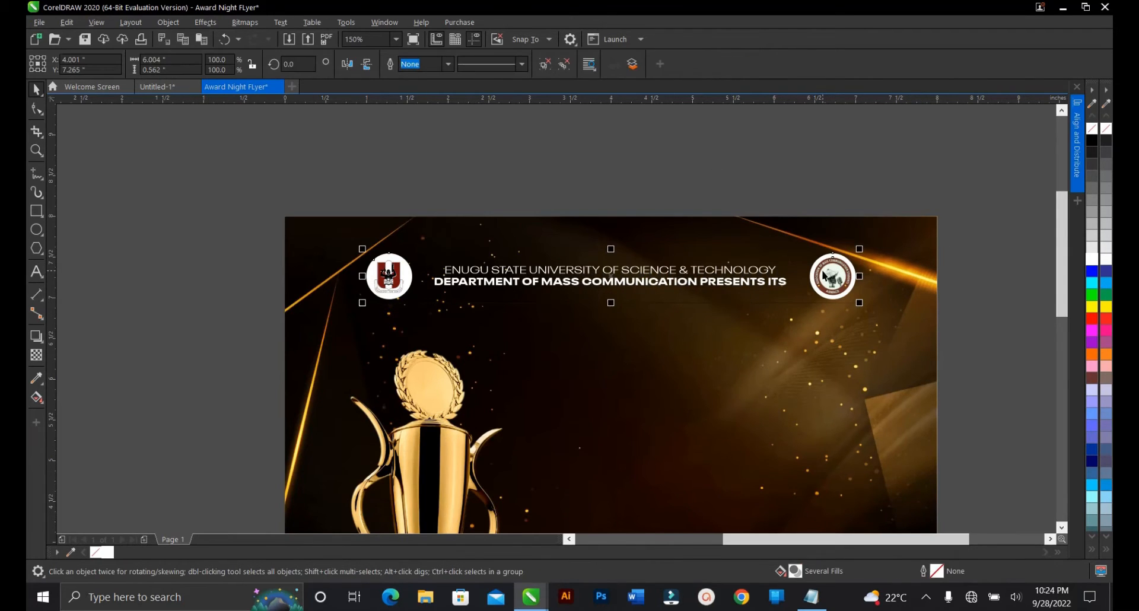
{"action": "left_click", "coordinate": [896, 272], "text": "shift"}
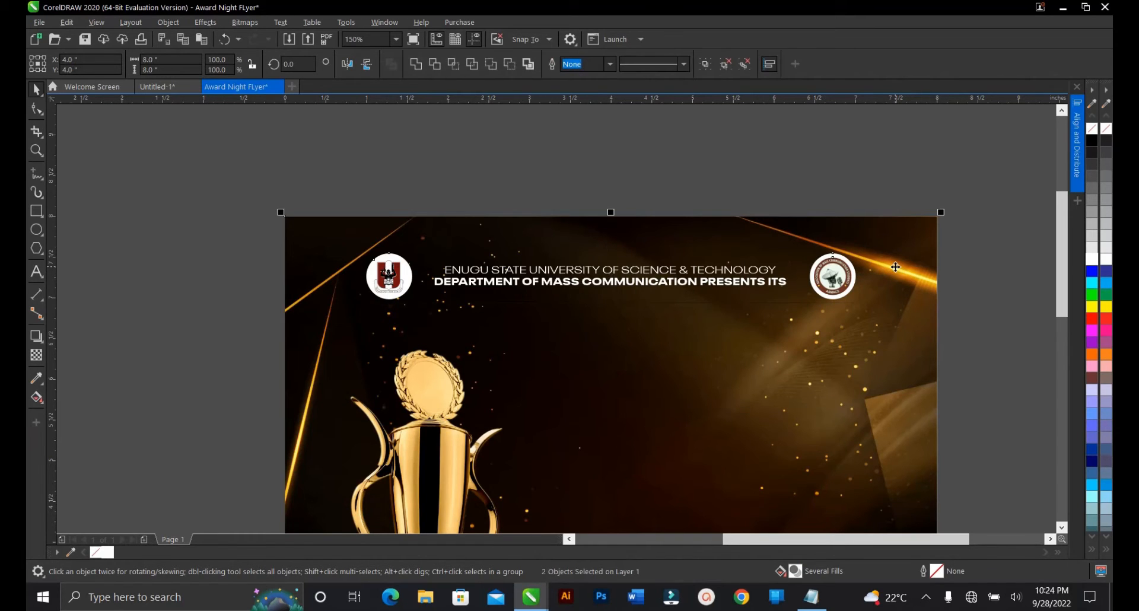
{"action": "scroll", "coordinate": [787, 207], "scroll_direction": "down", "scroll_amount": 2}
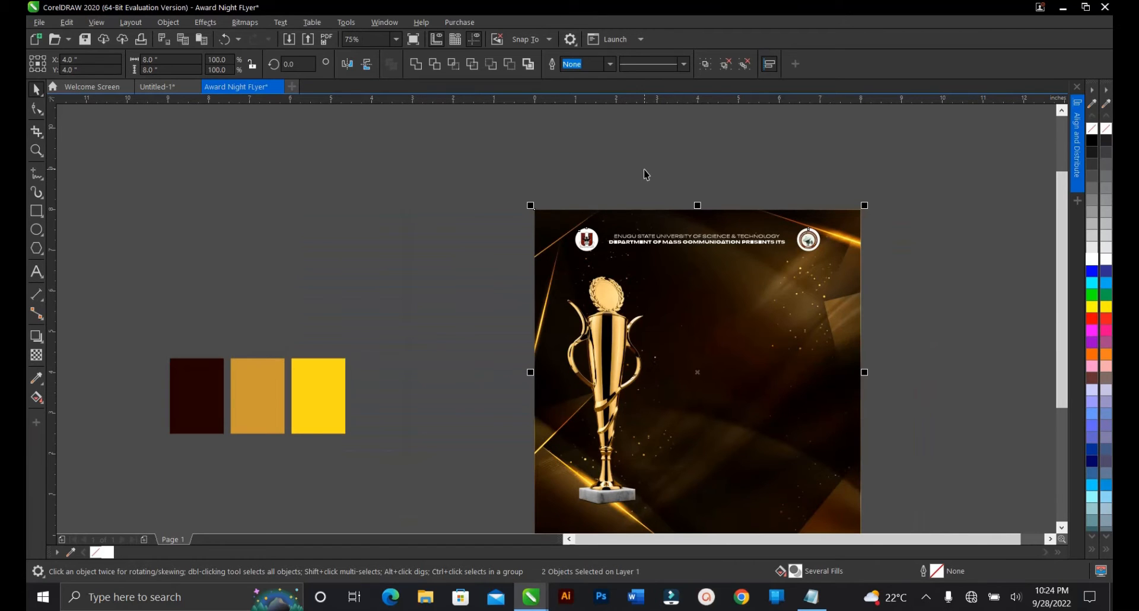
{"action": "scroll", "coordinate": [644, 169], "scroll_direction": "down", "scroll_amount": 2}
{"action": "scroll", "coordinate": [658, 218], "scroll_direction": "up", "scroll_amount": 2}
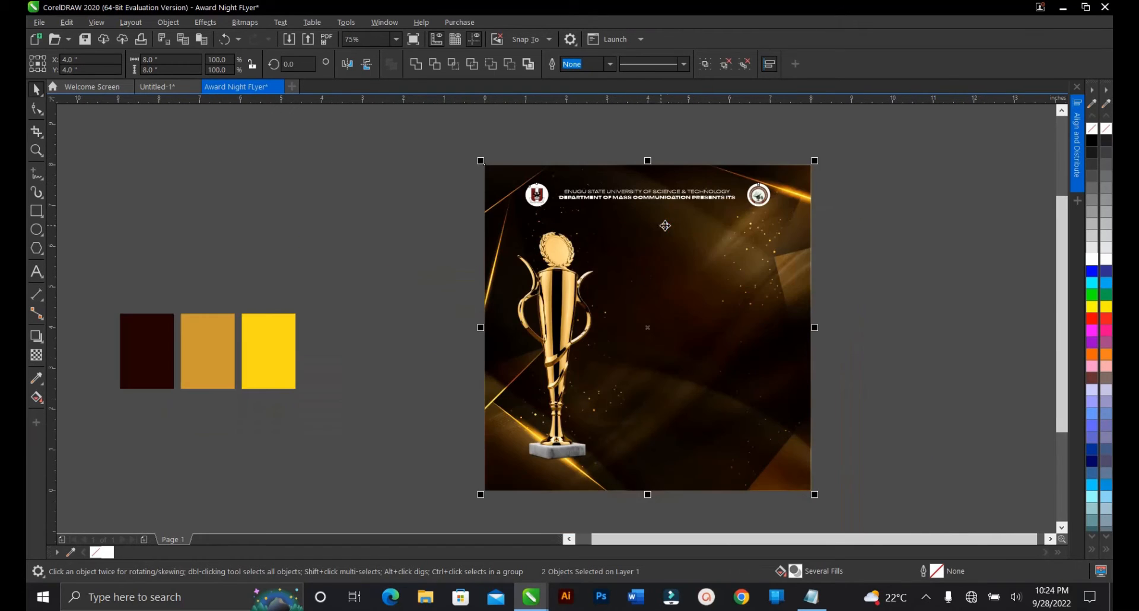
{"action": "left_click", "coordinate": [878, 224]}
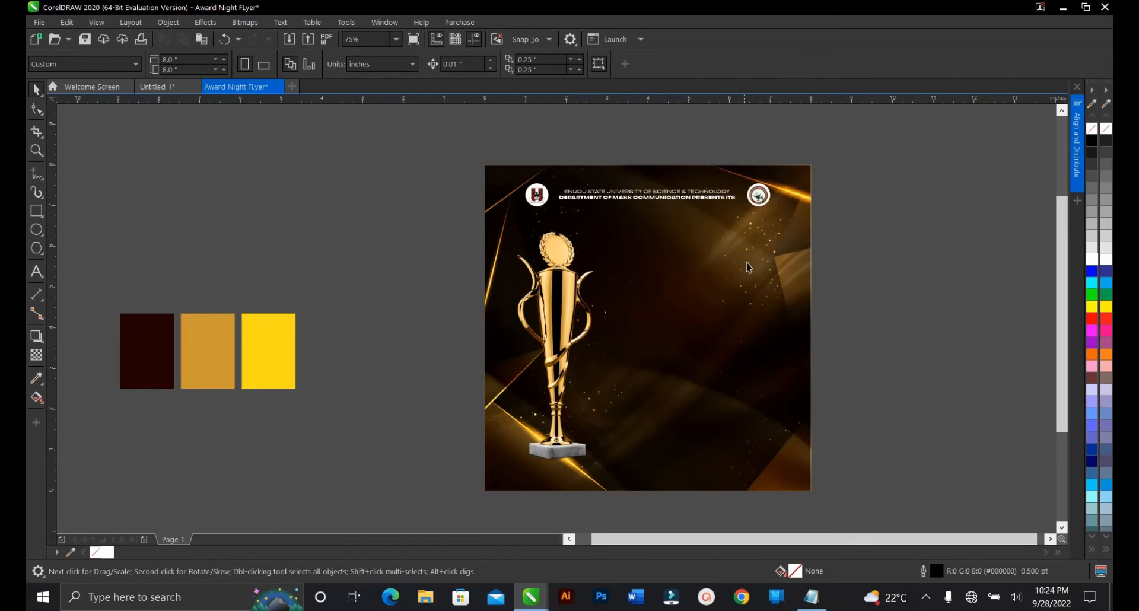
Step: Switch to the YT Video Texts.txt notes in Notepad and copy the line "Communication Day/ Award Night"
{"action": "left_click", "coordinate": [812, 596]}
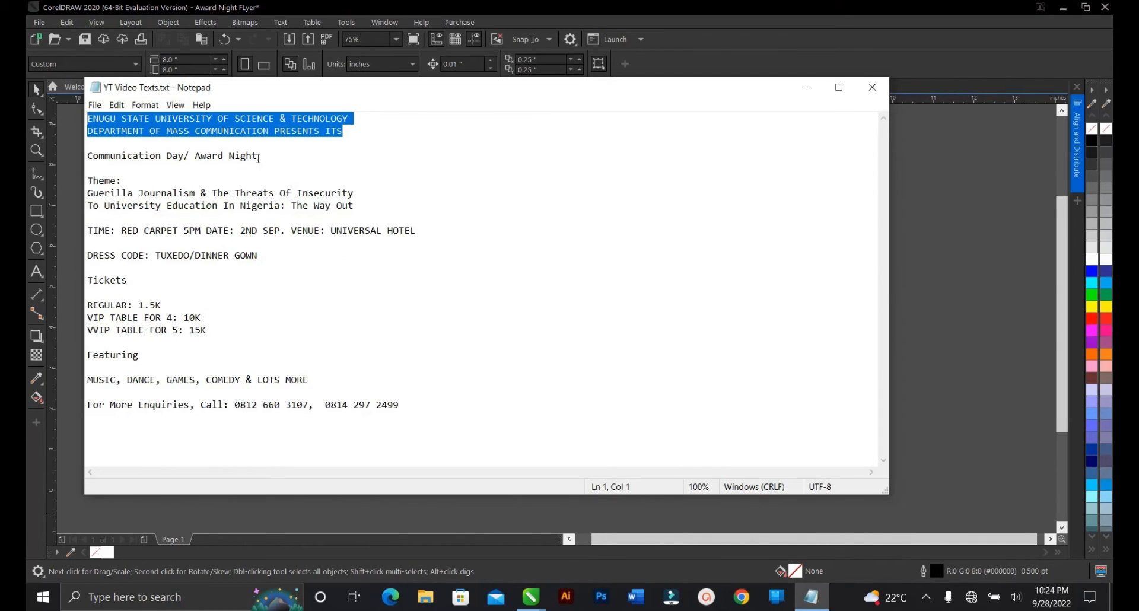
{"action": "left_click_drag", "start_coordinate": [262, 157], "coordinate": [88, 157]}
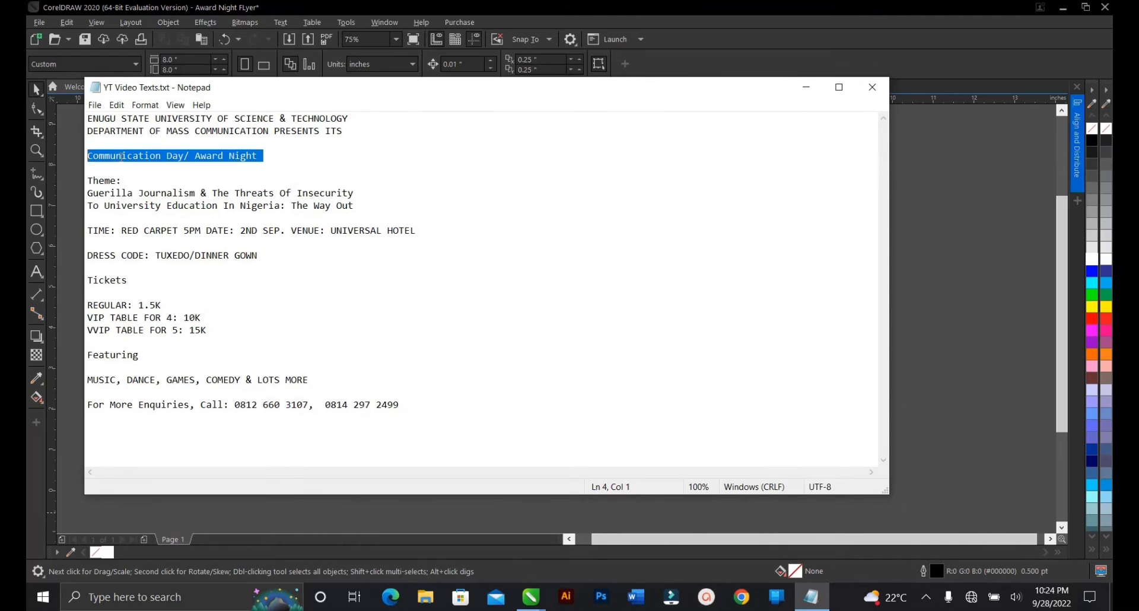
{"action": "right_click", "coordinate": [123, 157]}
{"action": "left_click", "coordinate": [111, 196]}
{"action": "left_click", "coordinate": [806, 87]}
Step: Paste the copied line "Communication Day/ Award Night" as artistic text starting just outside the flyer's edge
{"action": "scroll", "coordinate": [771, 249], "scroll_direction": "up", "scroll_amount": 2}
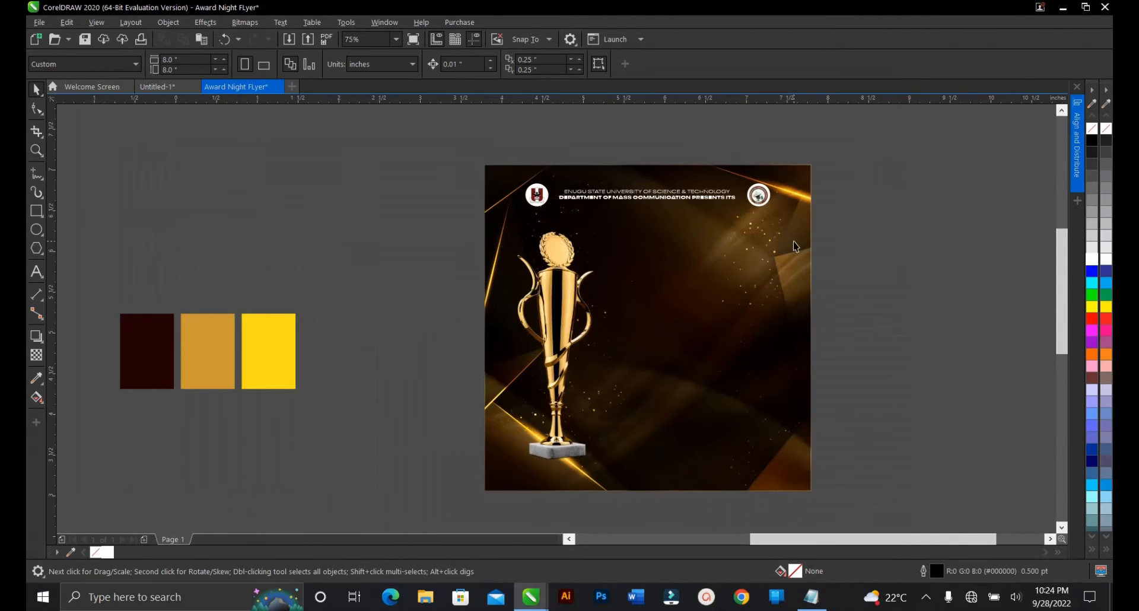
{"action": "left_click", "coordinate": [36, 271]}
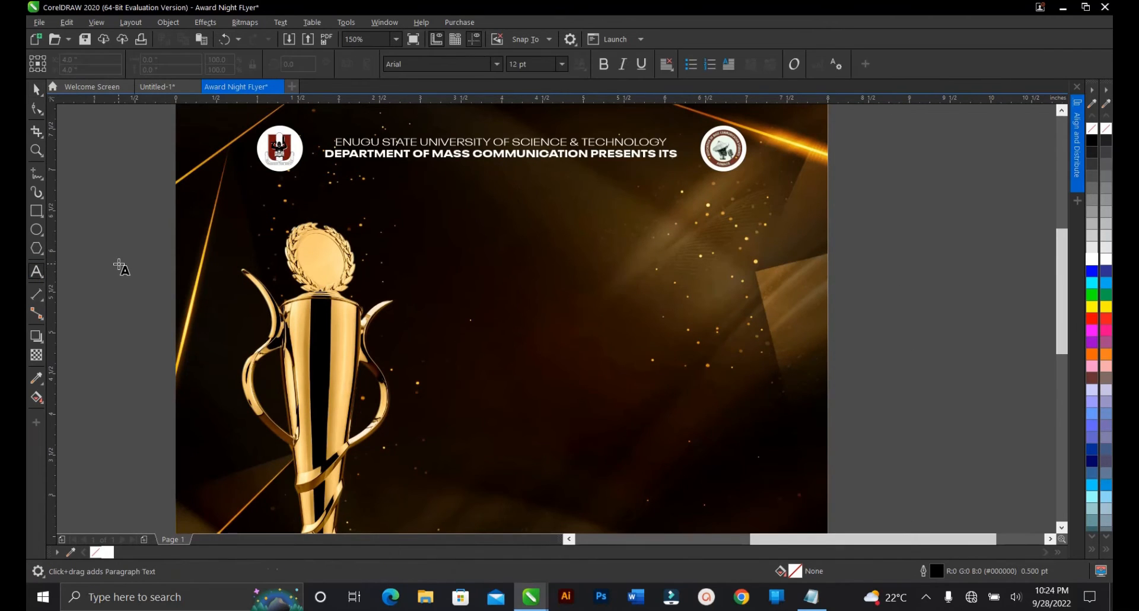
{"action": "left_click", "coordinate": [118, 264]}
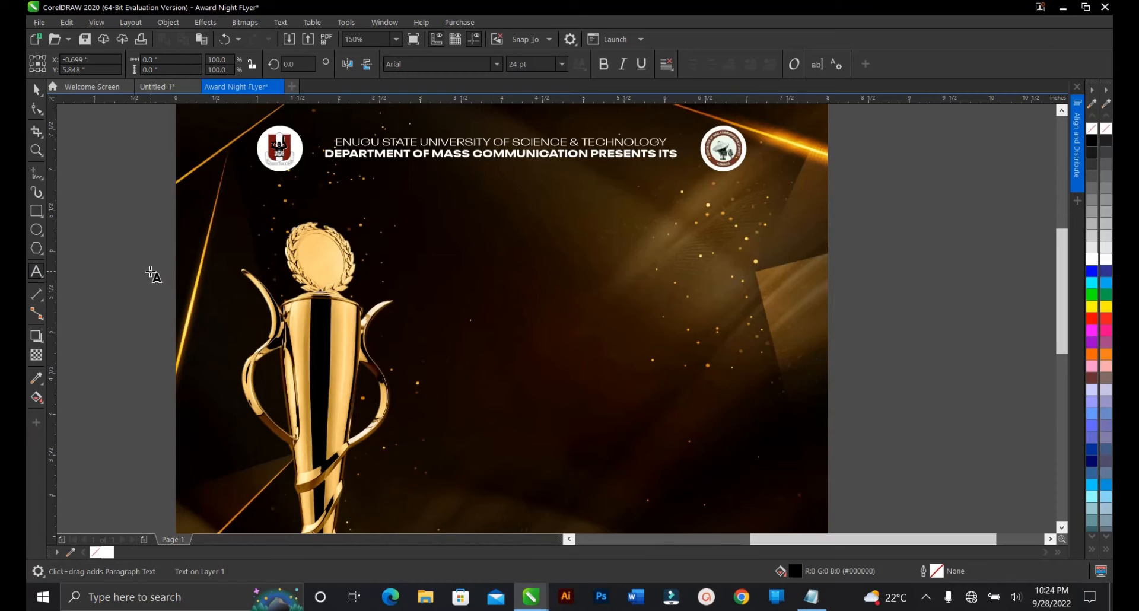
{"action": "key", "text": "ctrl+v"}
{"action": "key", "text": "Escape"}
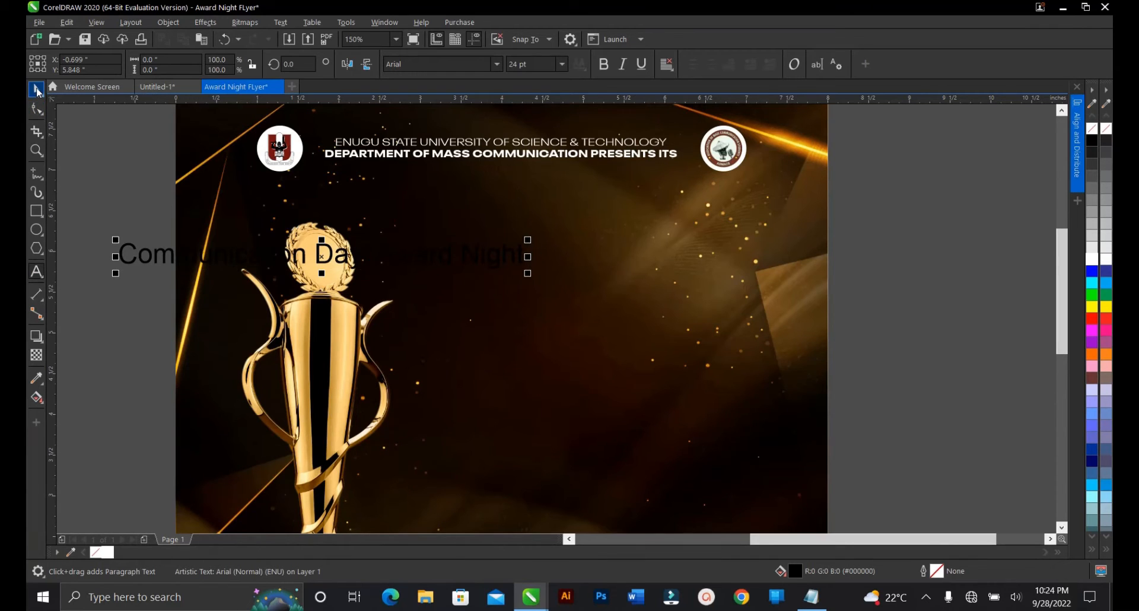
{"action": "key", "text": "space"}
Step: Change the font of the pasted title text to Magiona Display
{"action": "left_click", "coordinate": [486, 63]}
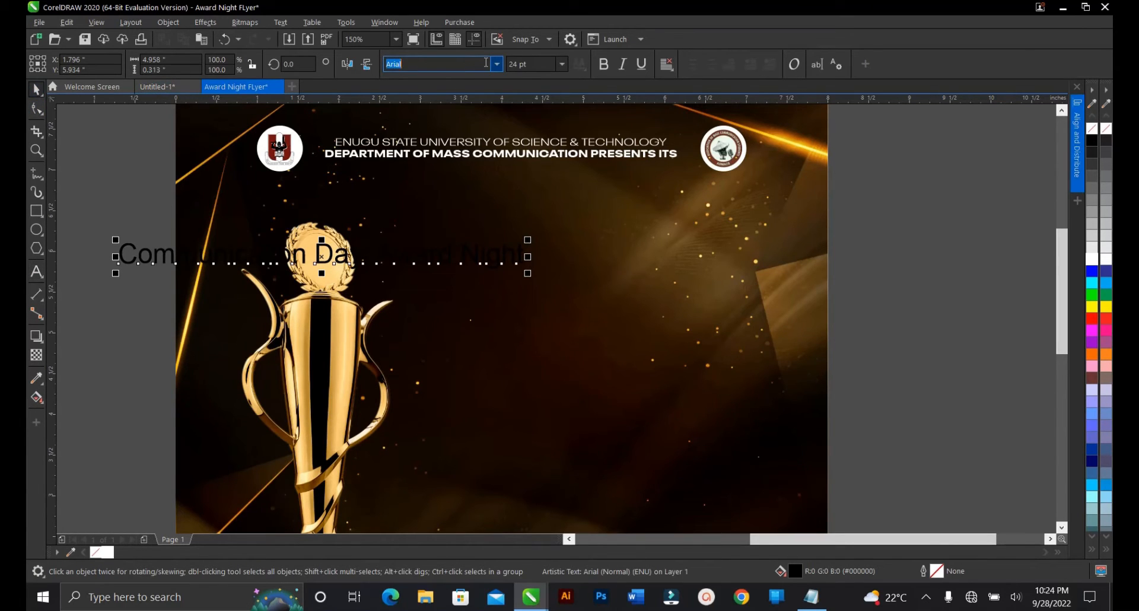
{"action": "type", "text": "Majestic"}
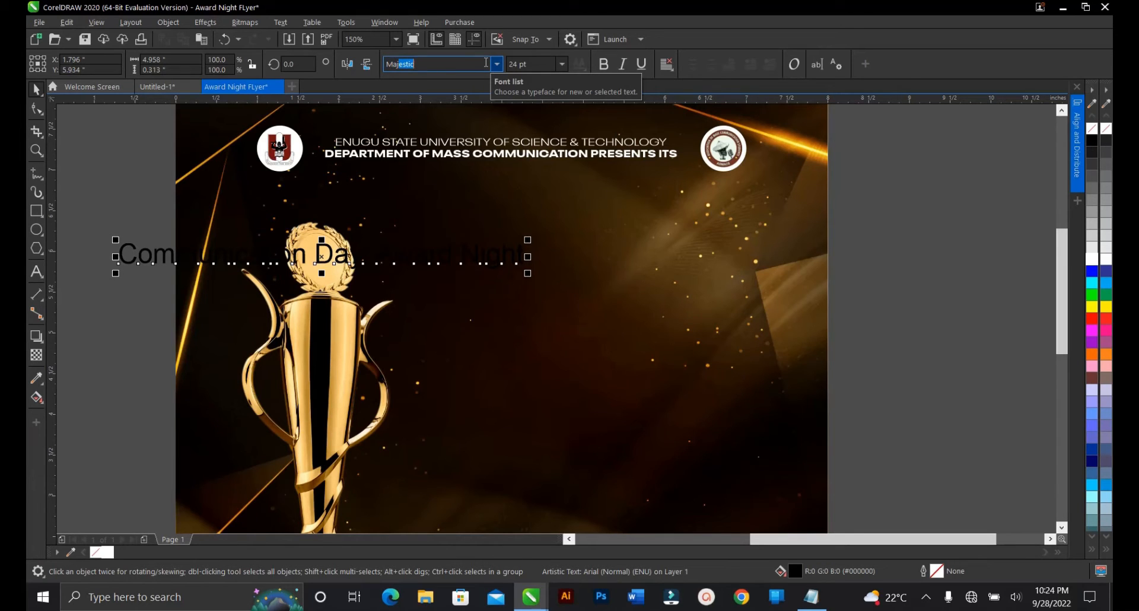
{"action": "type", "text": "iona"}
{"action": "key", "text": "Return"}
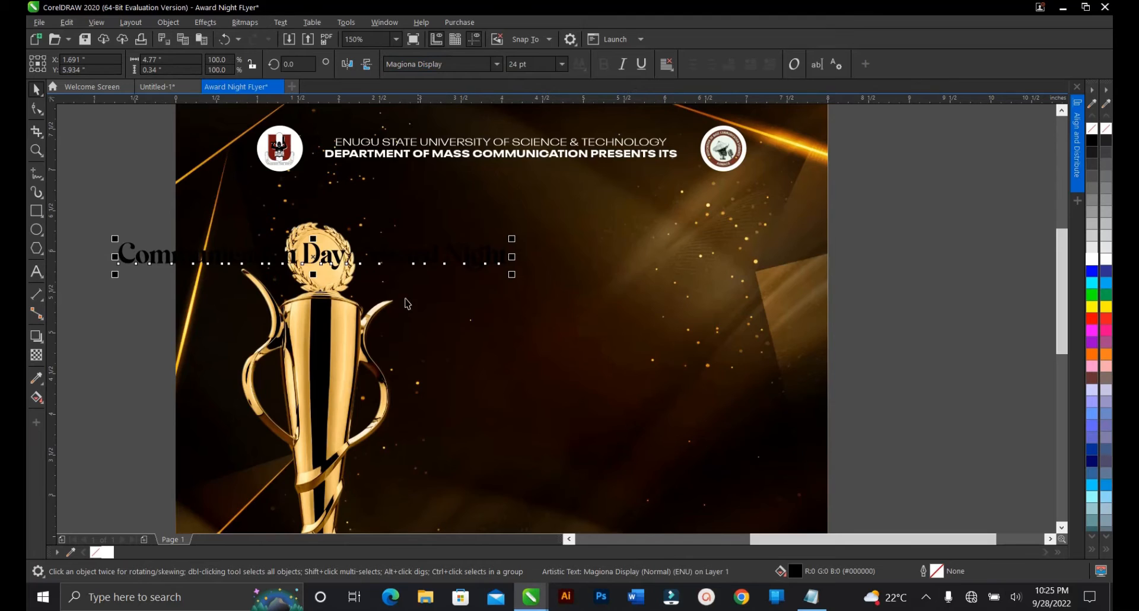
Step: Move the title text off the flyer onto the empty area above the colour swatches
{"action": "scroll", "coordinate": [570, 318], "scroll_direction": "down", "scroll_amount": 1}
{"action": "scroll", "coordinate": [405, 306], "scroll_direction": "up", "scroll_amount": 1}
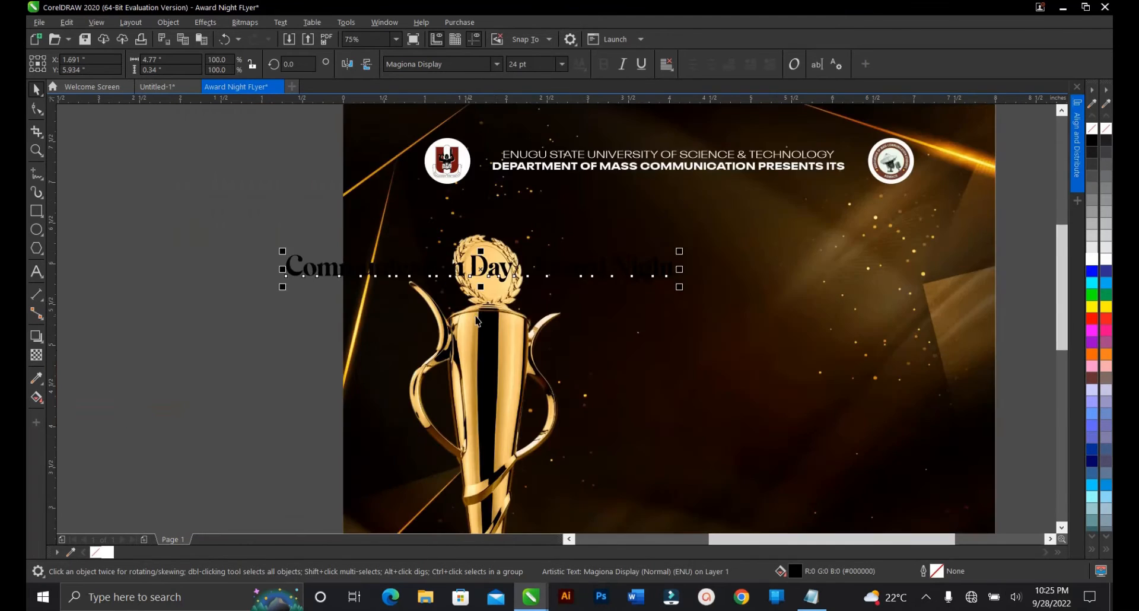
{"action": "scroll", "coordinate": [480, 319], "scroll_direction": "down", "scroll_amount": 1}
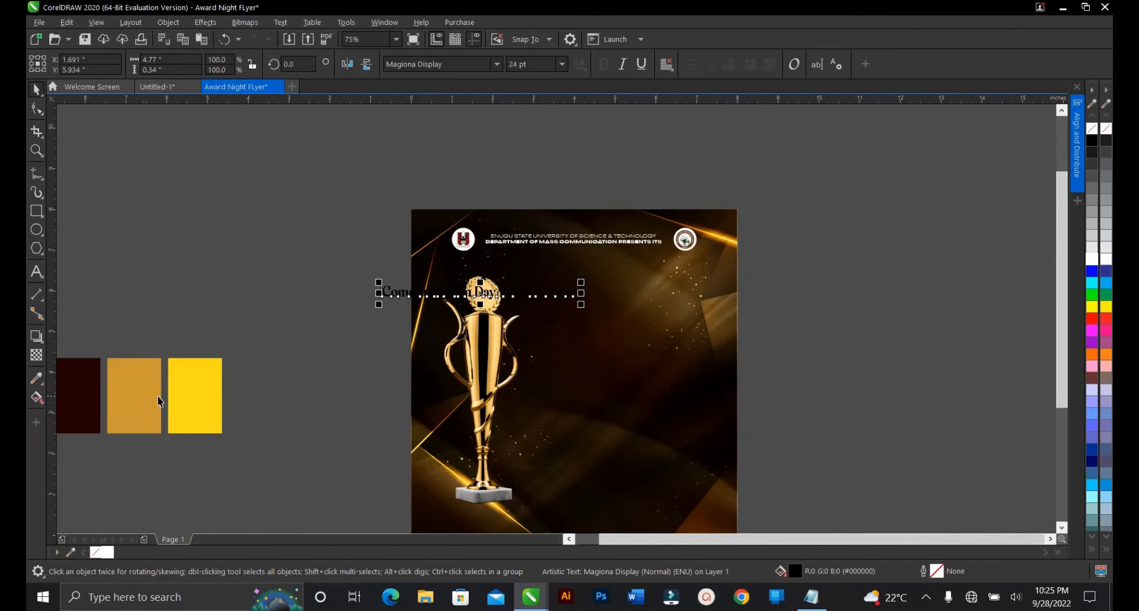
{"action": "left_click_drag", "start_coordinate": [464, 294], "coordinate": [269, 269]}
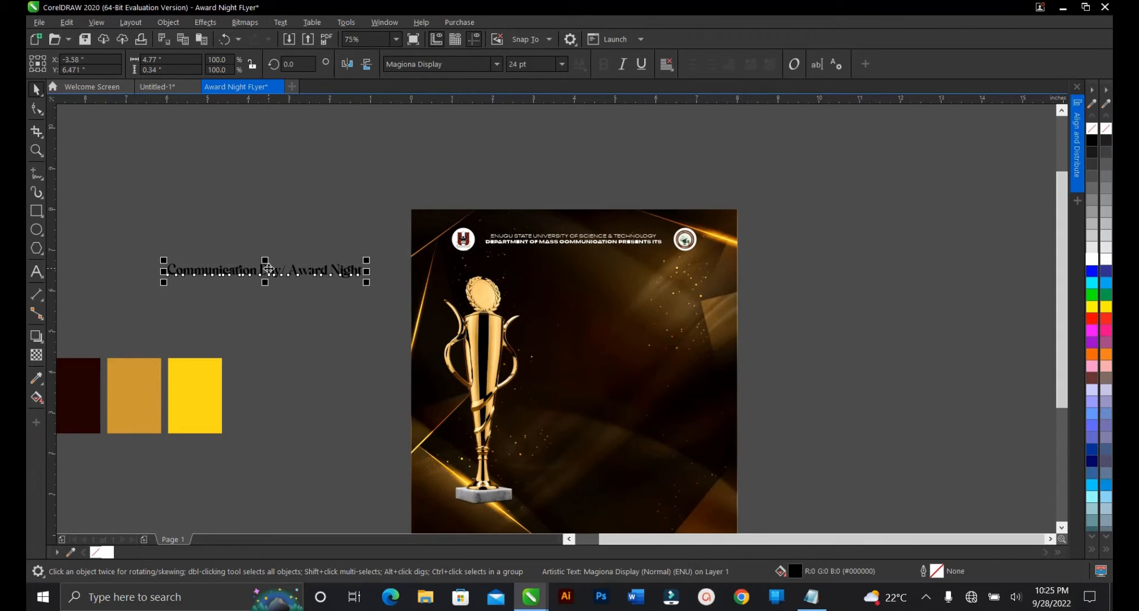
Step: Split the title into three separate text lines reading "Communication Day/", "Award" and "Night"
{"action": "scroll", "coordinate": [231, 280], "scroll_direction": "up", "scroll_amount": 1}
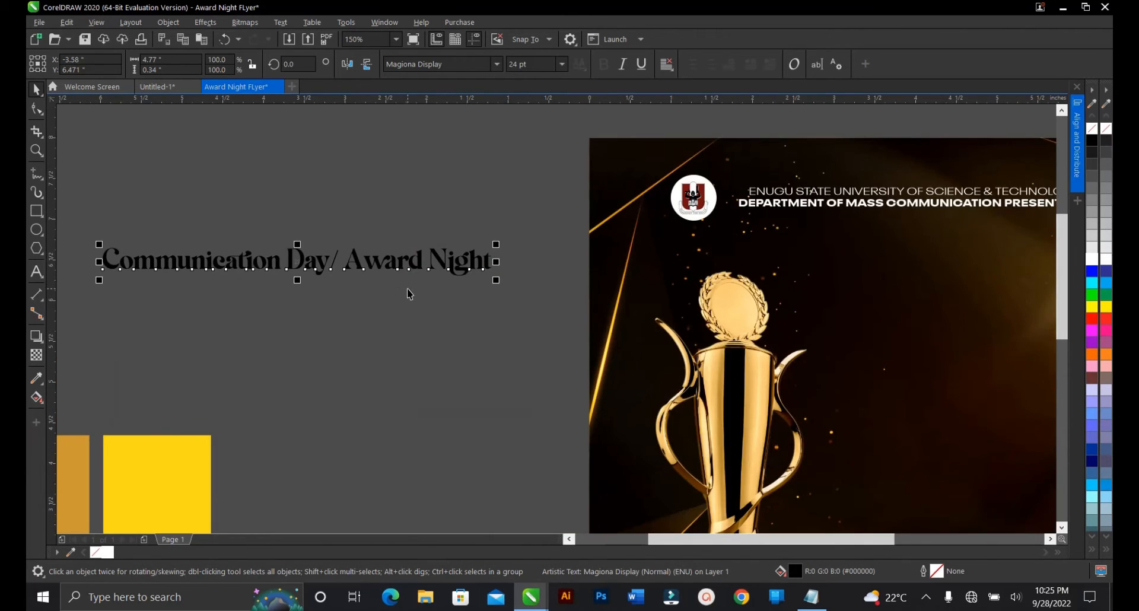
{"action": "left_click", "coordinate": [36, 271]}
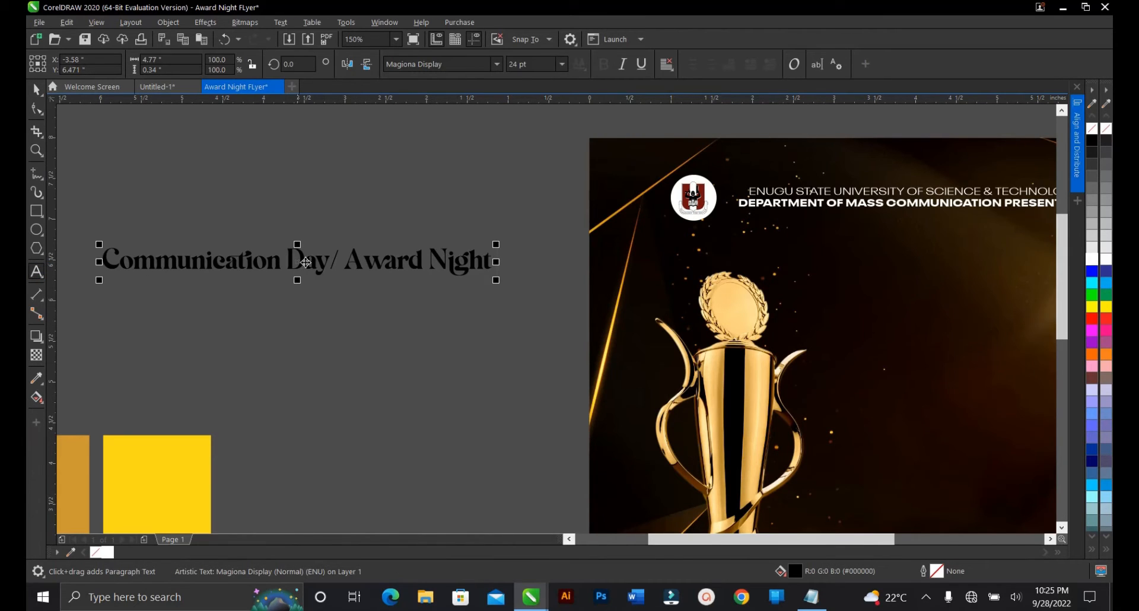
{"action": "left_click", "coordinate": [345, 266]}
{"action": "key", "text": "Return"}
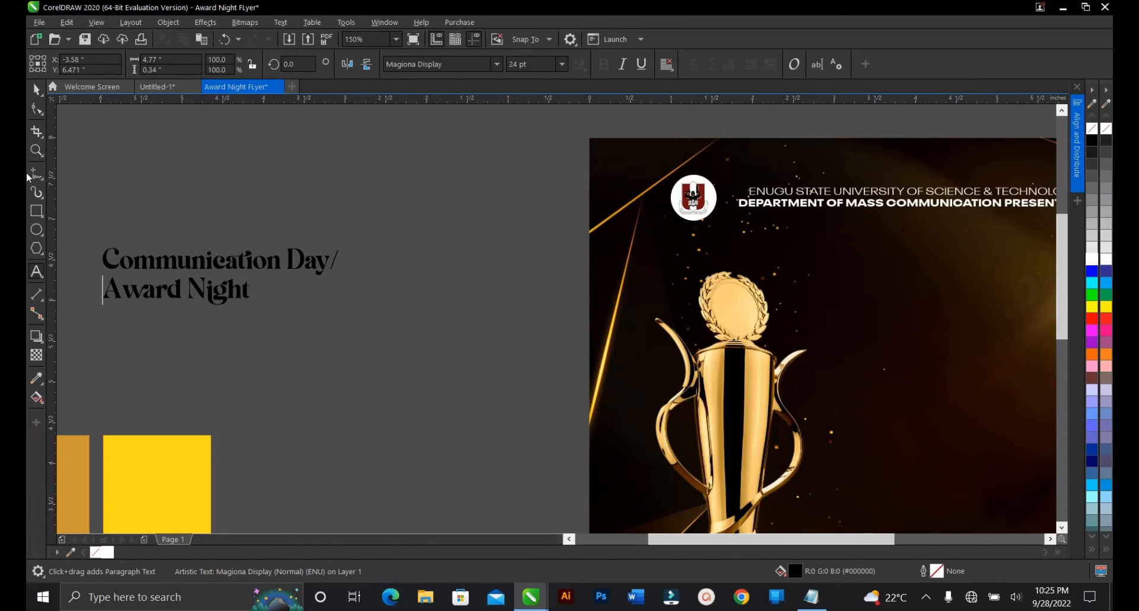
{"action": "left_click", "coordinate": [37, 89]}
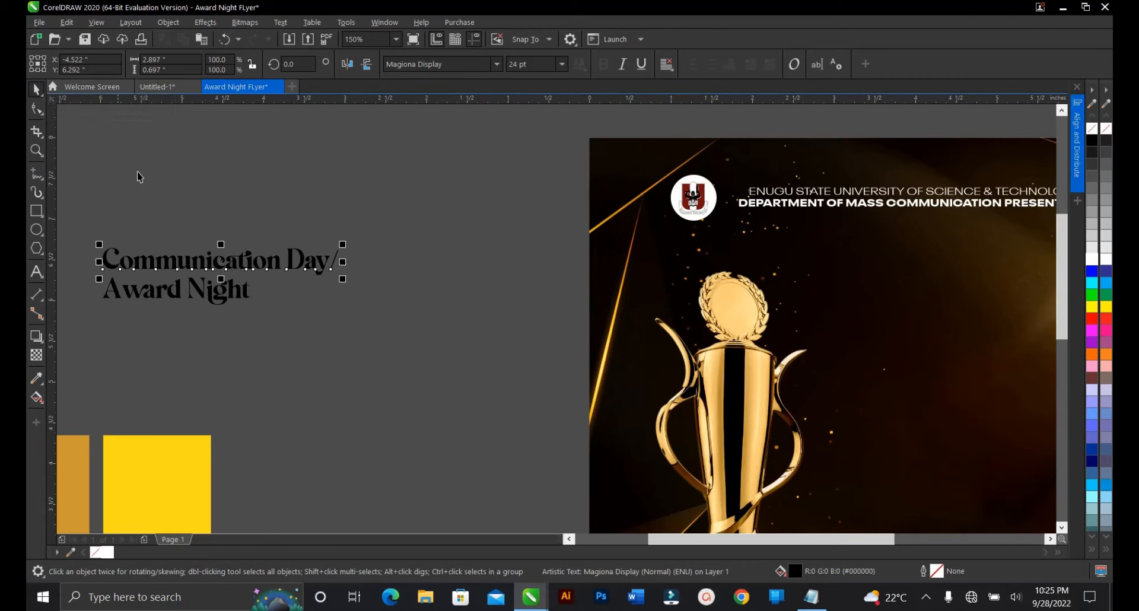
{"action": "left_click", "coordinate": [209, 293]}
{"action": "double_click", "coordinate": [189, 290]}
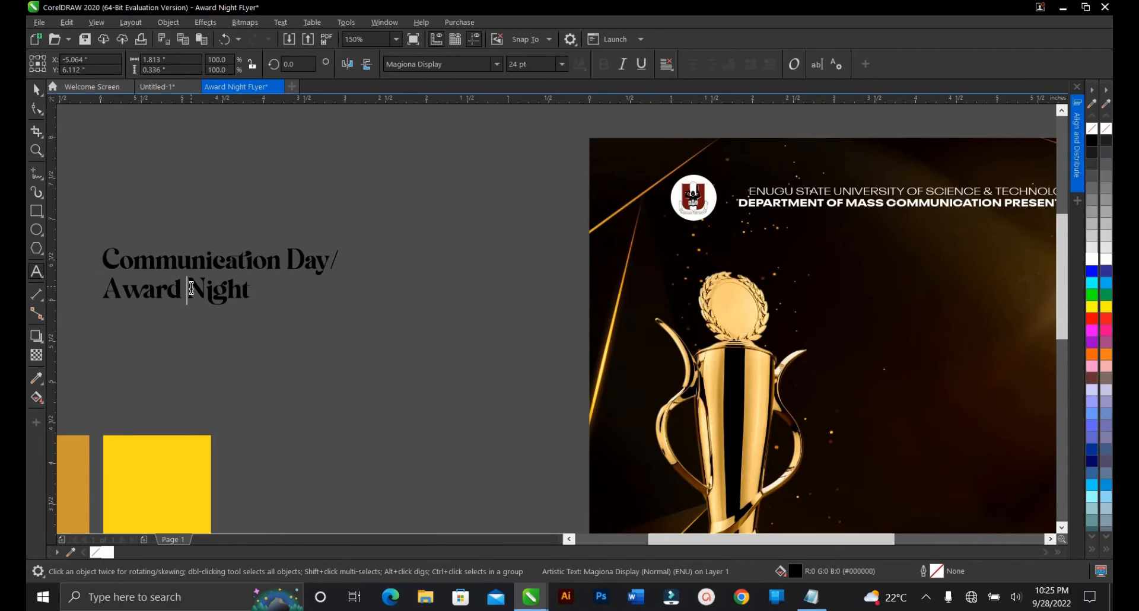
{"action": "key", "text": "Return"}
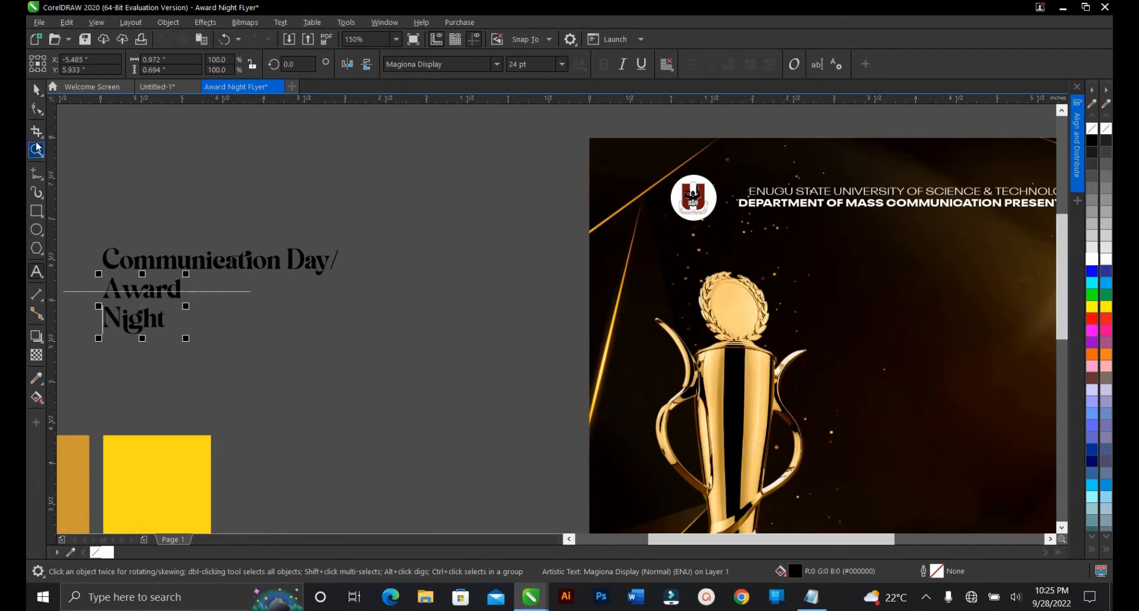
{"action": "left_click", "coordinate": [36, 89]}
{"action": "scroll", "coordinate": [68, 303], "scroll_direction": "up", "scroll_amount": 2}
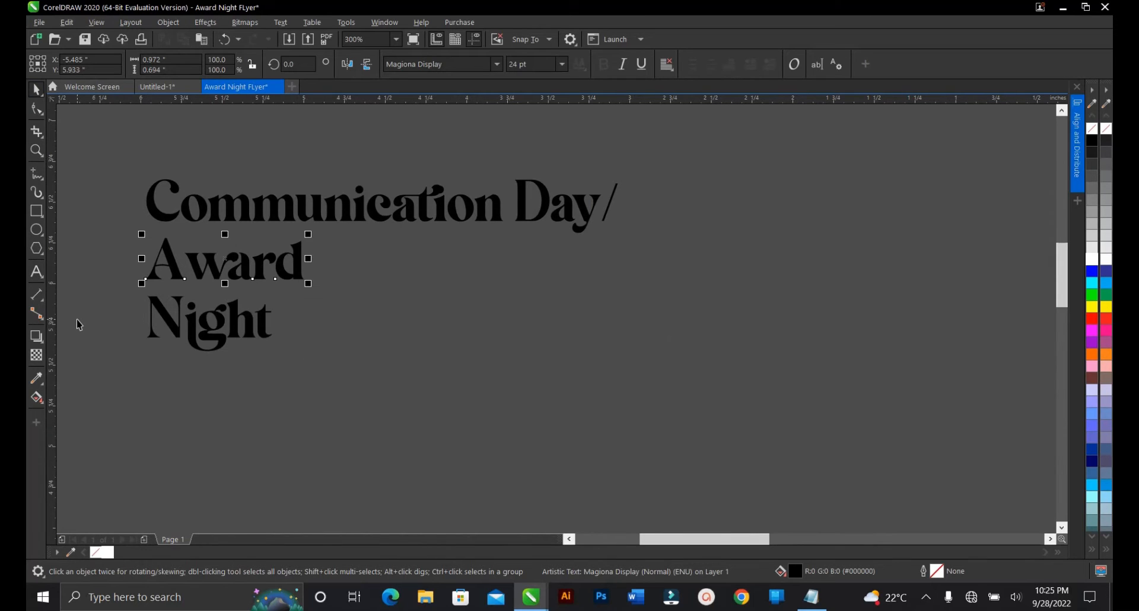
Step: Enlarge the word "Night" proportionally to about 30 pt so it matches the width of "Award"
{"action": "left_click", "coordinate": [77, 350]}
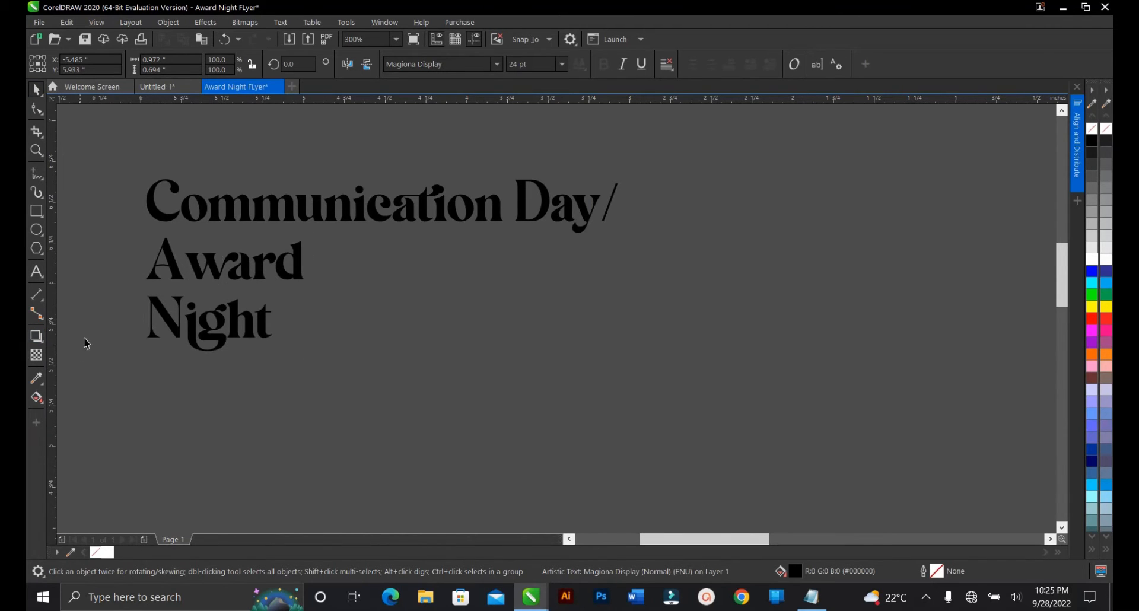
{"action": "left_click", "coordinate": [180, 330]}
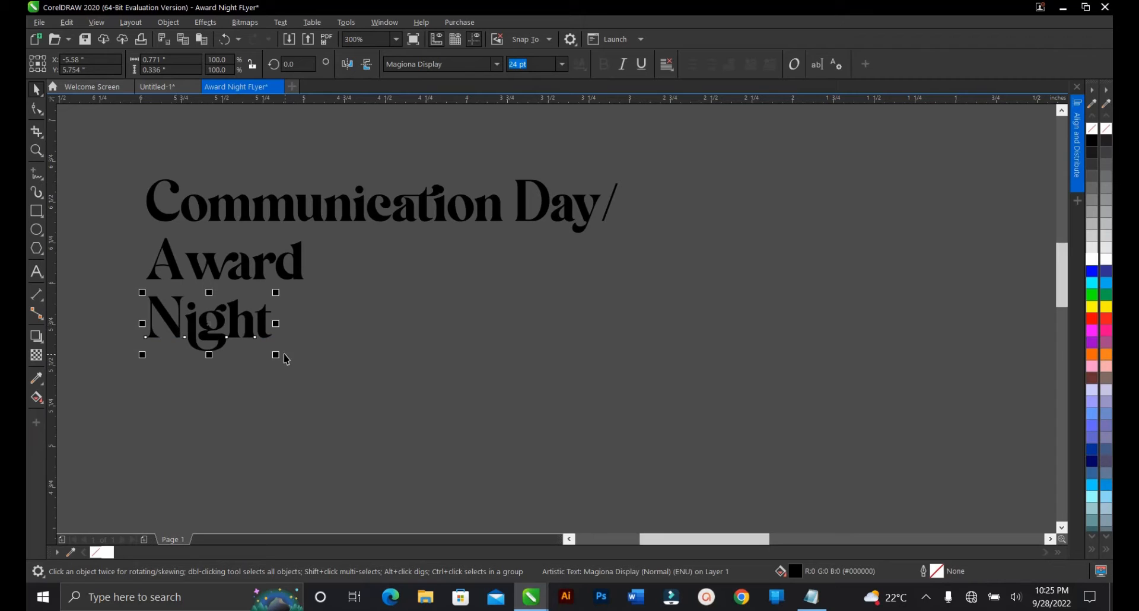
{"action": "left_click_drag", "start_coordinate": [276, 356], "coordinate": [306, 395]}
{"action": "scroll", "coordinate": [382, 296], "scroll_direction": "down", "scroll_amount": 2}
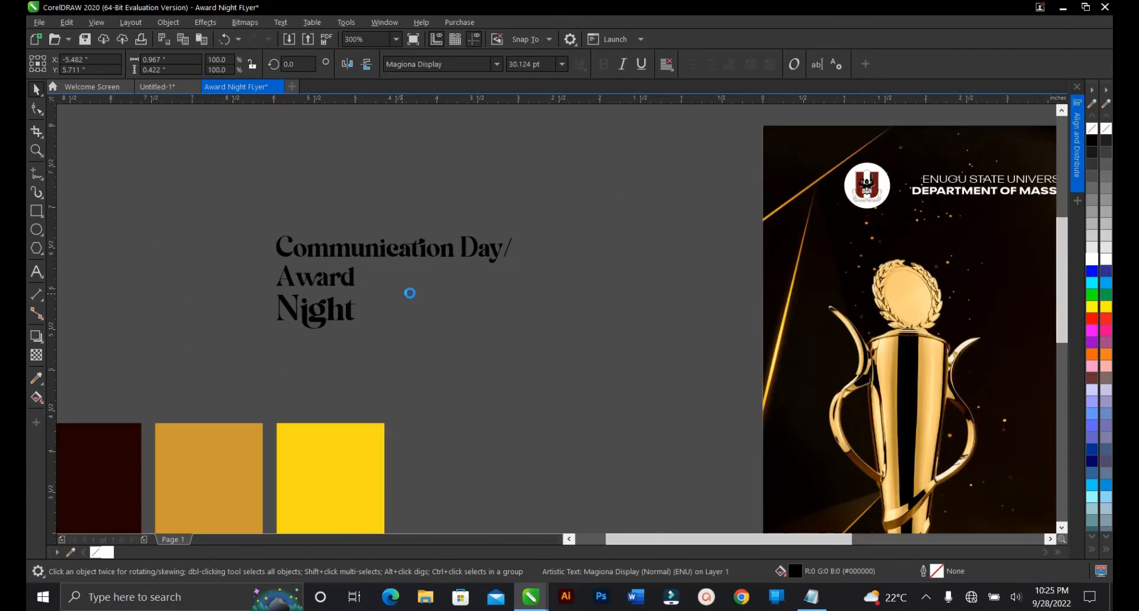
Step: Move the word "Award" down slightly so it sits closer to "Night"
{"action": "scroll", "coordinate": [310, 297], "scroll_direction": "up", "scroll_amount": 2}
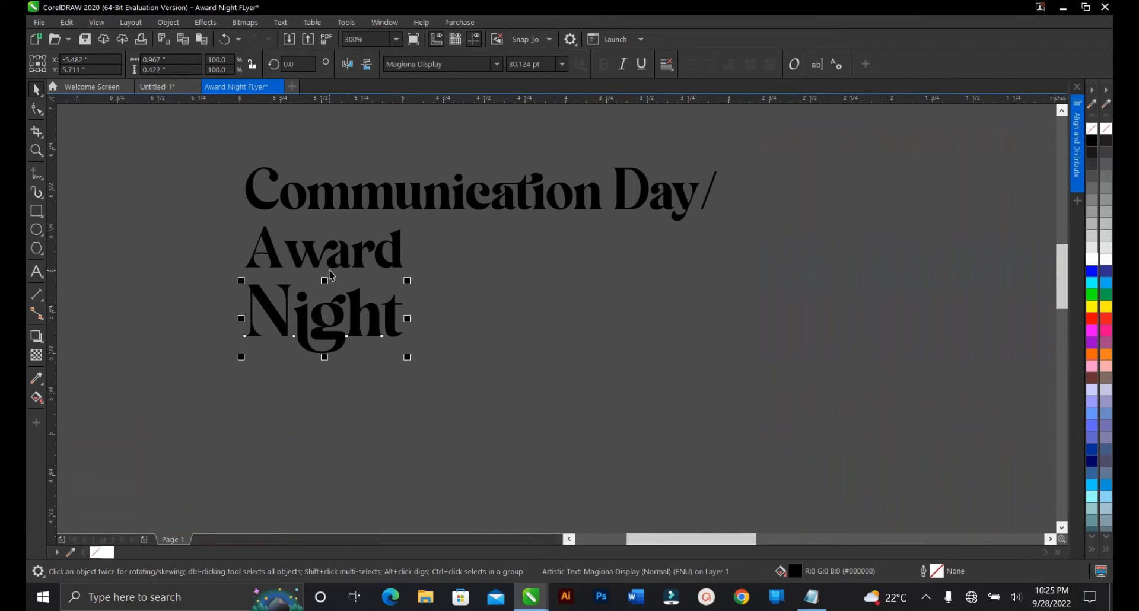
{"action": "left_click", "coordinate": [326, 284]}
{"action": "scroll", "coordinate": [326, 283], "scroll_direction": "up", "scroll_amount": 2}
{"action": "left_click_drag", "start_coordinate": [331, 268], "coordinate": [335, 279]}
{"action": "scroll", "coordinate": [493, 315], "scroll_direction": "down", "scroll_amount": 2}
{"action": "left_click", "coordinate": [436, 242]}
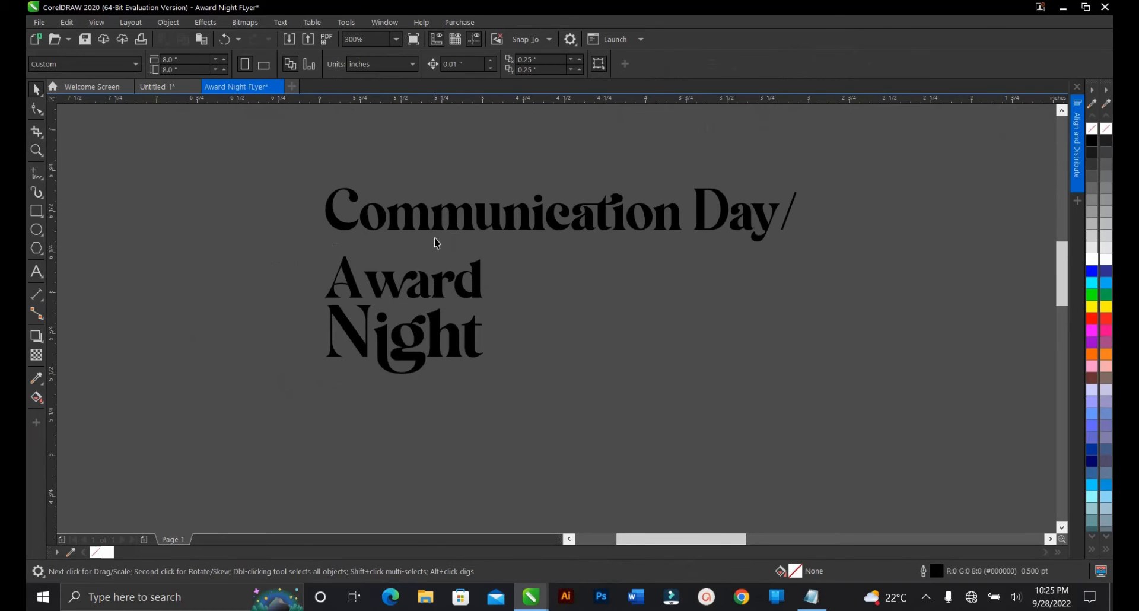
Step: Reduce the "Communication Day/" line to a font size of 4 pt
{"action": "left_click", "coordinate": [438, 229]}
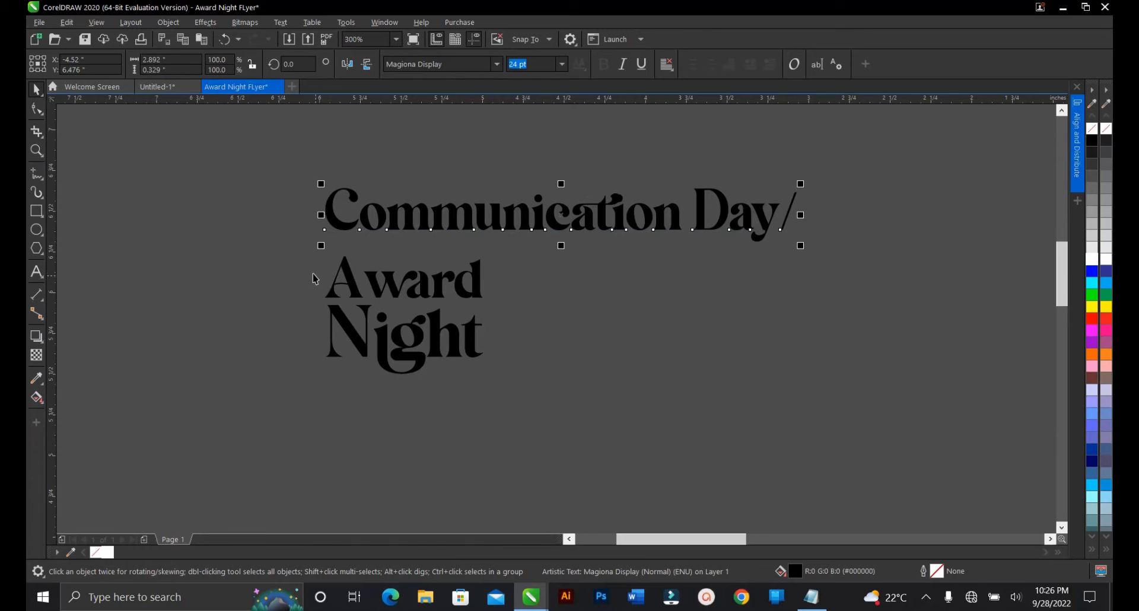
{"action": "left_click", "coordinate": [562, 64]}
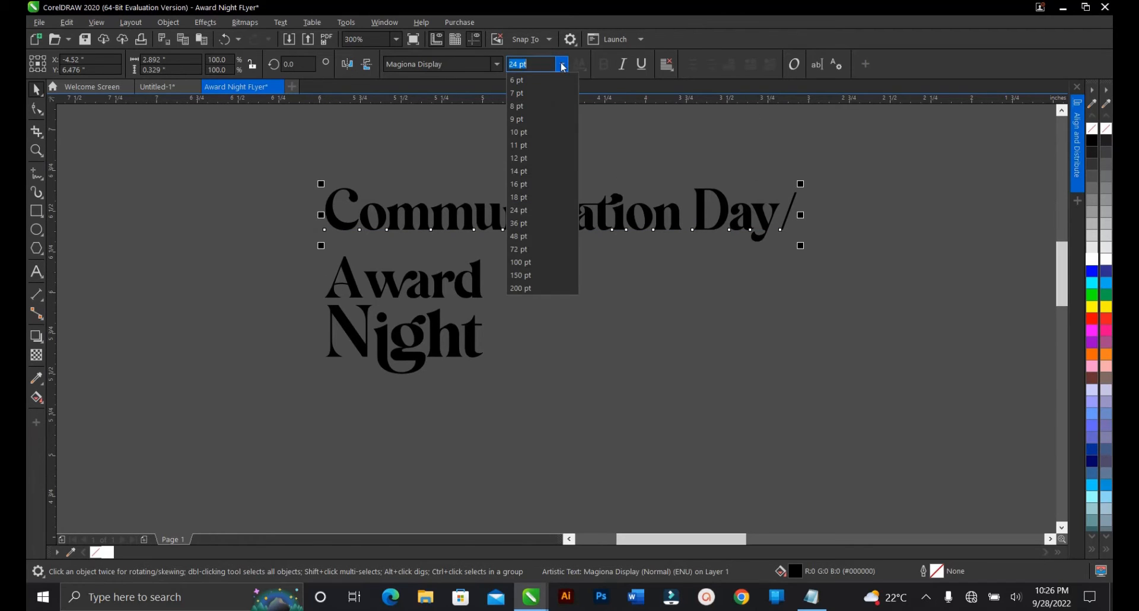
{"action": "left_click", "coordinate": [548, 83]}
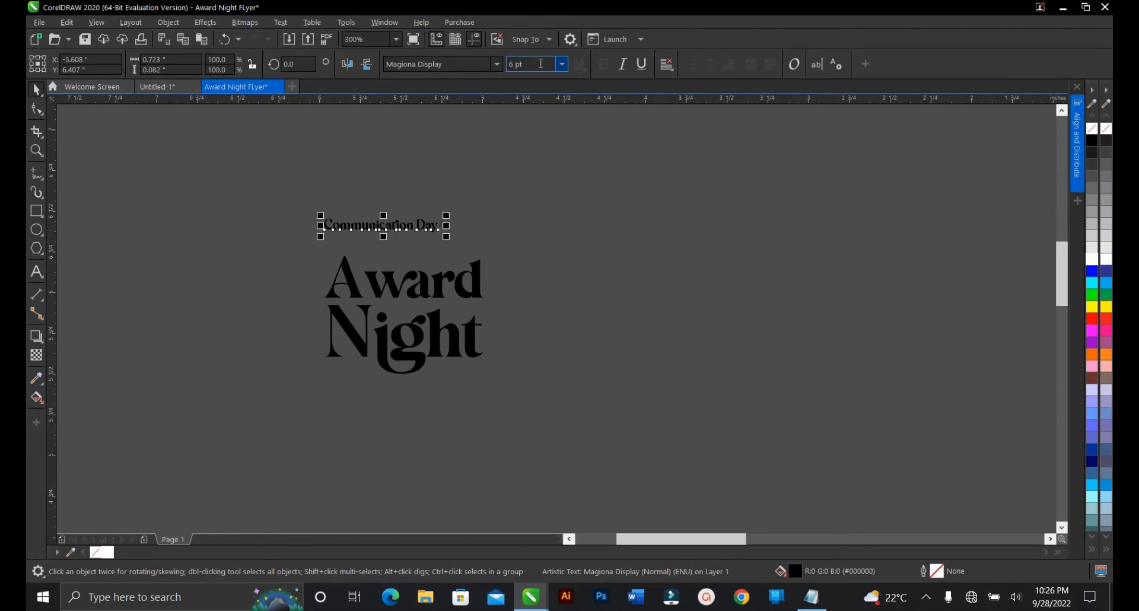
{"action": "type", "text": "4"}
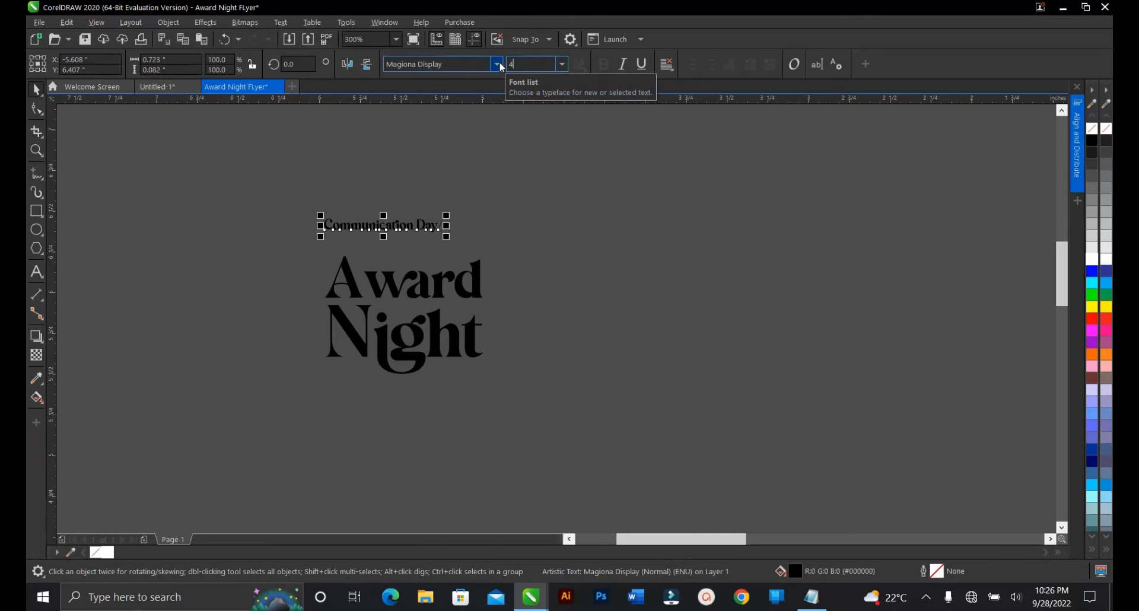
{"action": "key", "text": "Return"}
Step: Place "Communication Day/" directly above "Award", between the A and the d, and enlarge it to about 5.7 pt
{"action": "scroll", "coordinate": [380, 214], "scroll_direction": "up", "scroll_amount": 1}
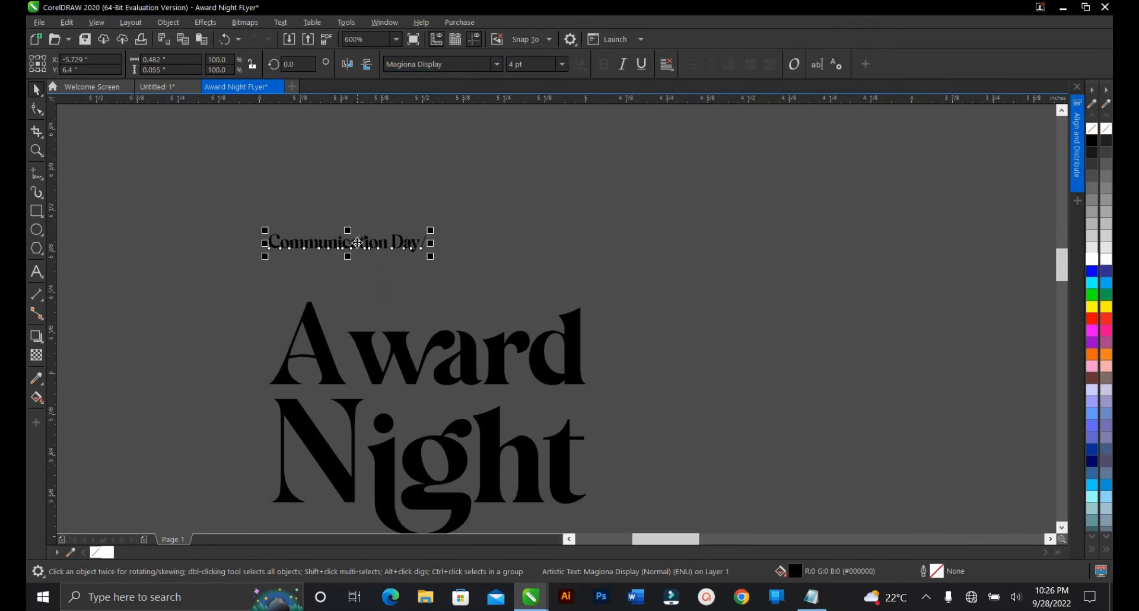
{"action": "left_click_drag", "start_coordinate": [349, 244], "coordinate": [403, 311]}
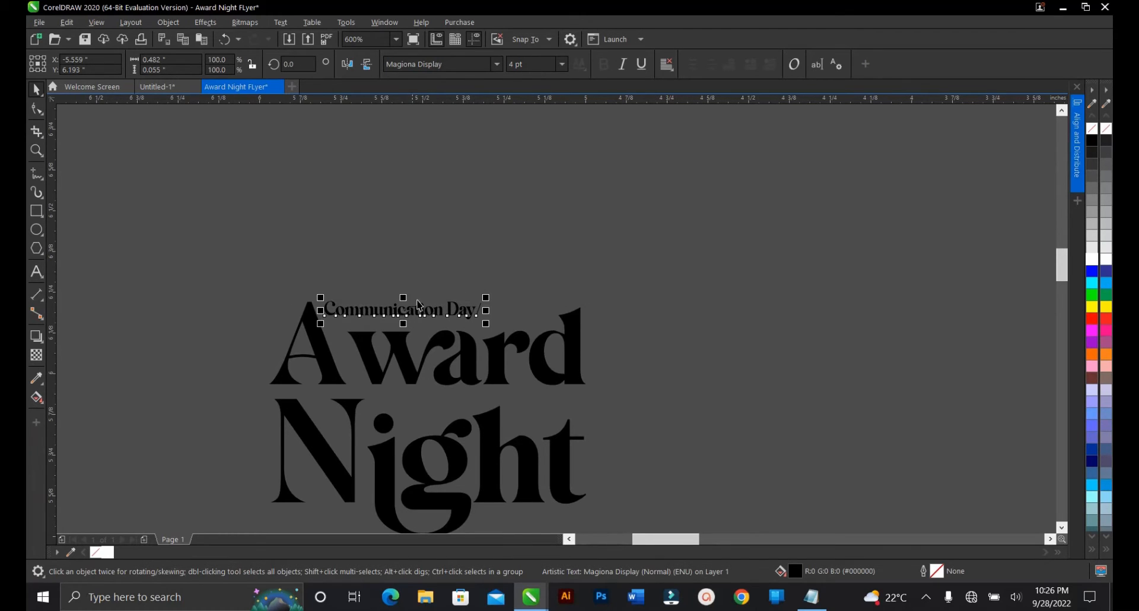
{"action": "left_click_drag", "start_coordinate": [486, 298], "coordinate": [549, 279]}
{"action": "scroll", "coordinate": [454, 276], "scroll_direction": "down", "scroll_amount": 2}
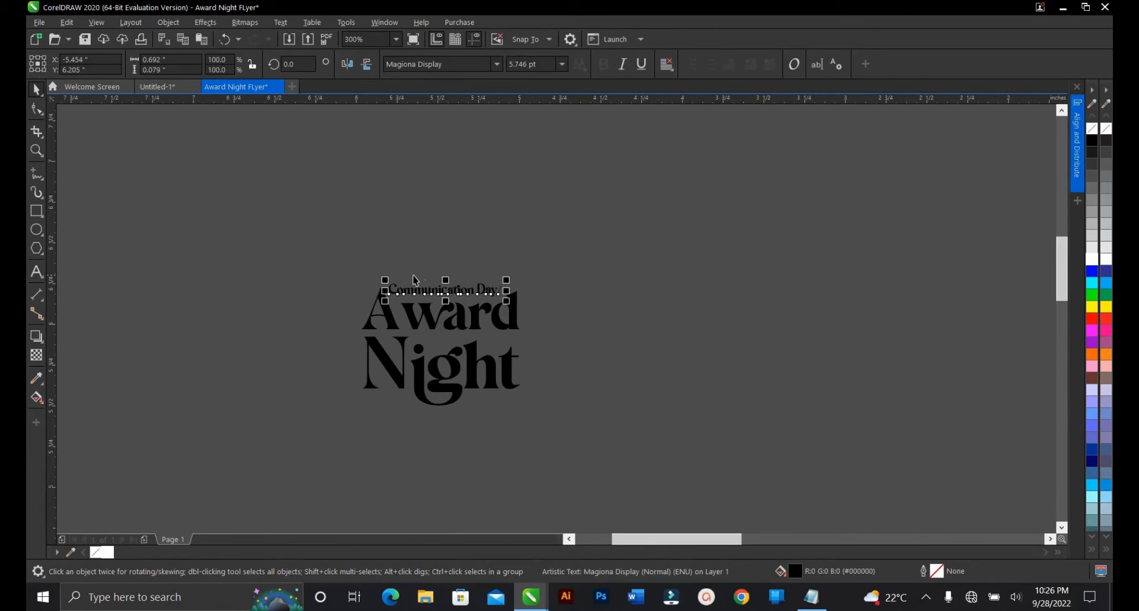
Step: Select all three title lines and scale them up together to about 2.39 inches wide
{"action": "scroll", "coordinate": [414, 280], "scroll_direction": "down", "scroll_amount": 2}
{"action": "left_click_drag", "start_coordinate": [321, 253], "coordinate": [546, 386]}
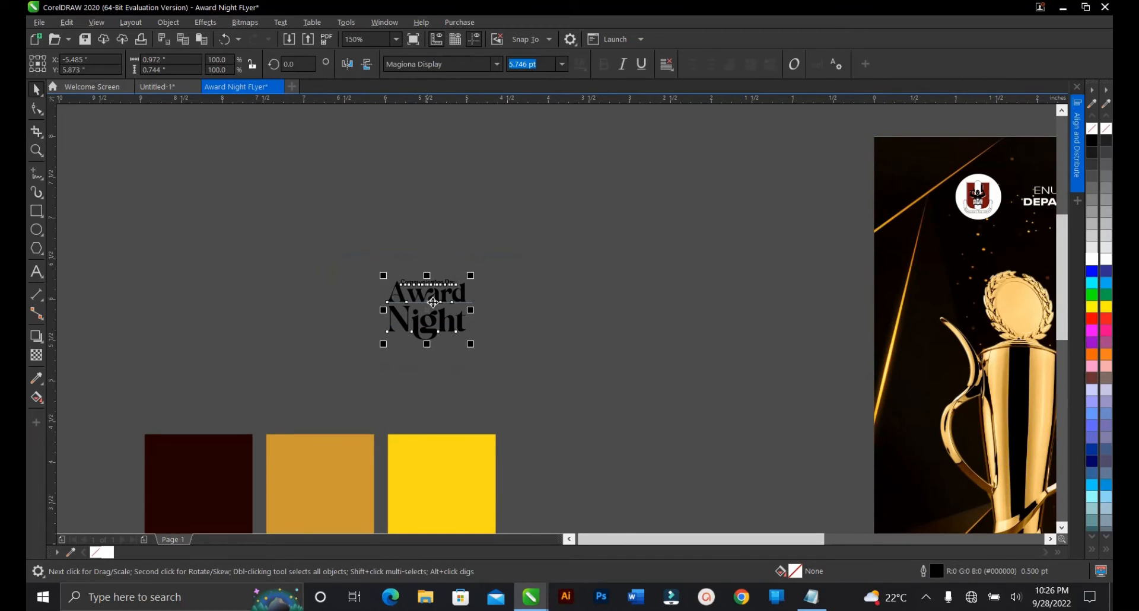
{"action": "scroll", "coordinate": [398, 267], "scroll_direction": "down", "scroll_amount": 2}
{"action": "left_click_drag", "start_coordinate": [436, 305], "coordinate": [465, 326]}
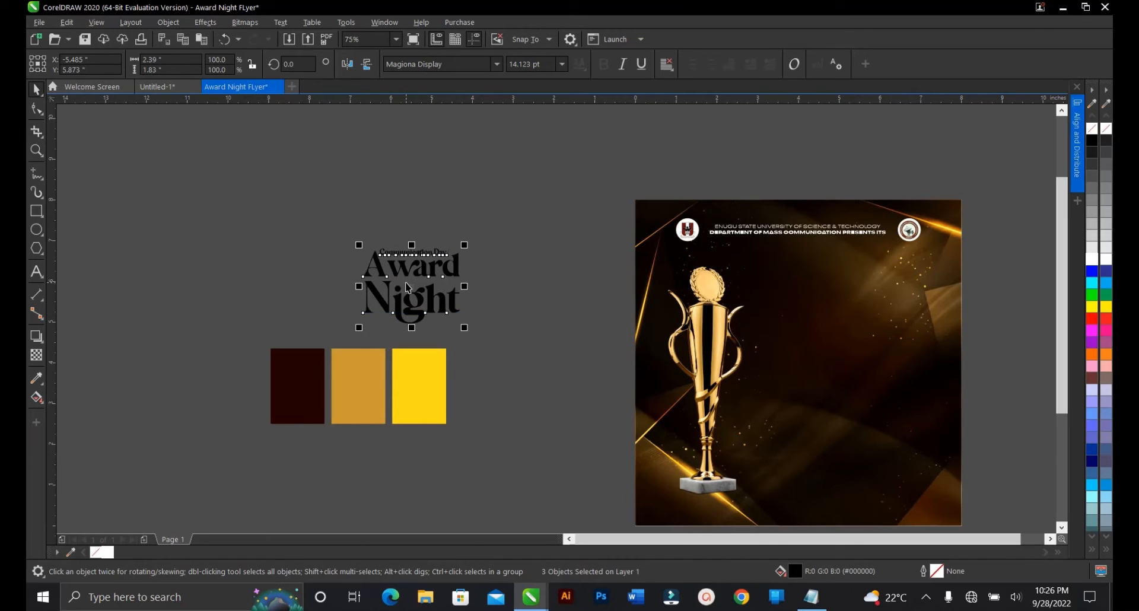
Step: Move the three-line title onto the flyer beside the trophy, enlarge it to about 2.58 inches wide and raise it slightly
{"action": "left_click_drag", "start_coordinate": [412, 289], "coordinate": [840, 316]}
{"action": "scroll", "coordinate": [518, 311], "scroll_direction": "down", "scroll_amount": 2}
{"action": "scroll", "coordinate": [669, 324], "scroll_direction": "up", "scroll_amount": 2}
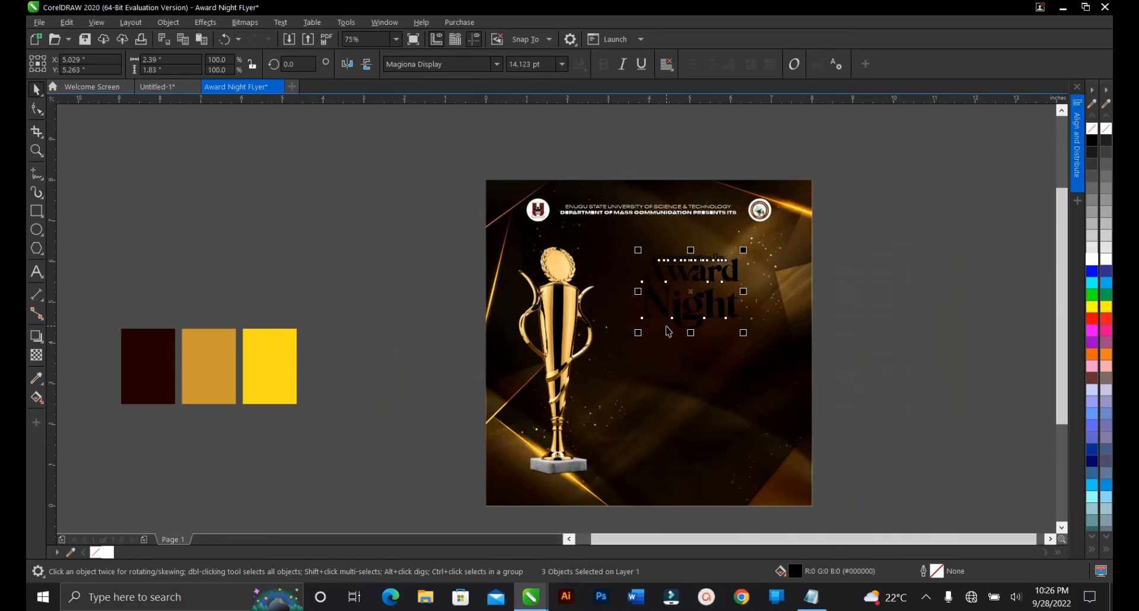
{"action": "left_click_drag", "start_coordinate": [744, 333], "coordinate": [753, 343]}
{"action": "scroll", "coordinate": [723, 281], "scroll_direction": "up", "scroll_amount": 2}
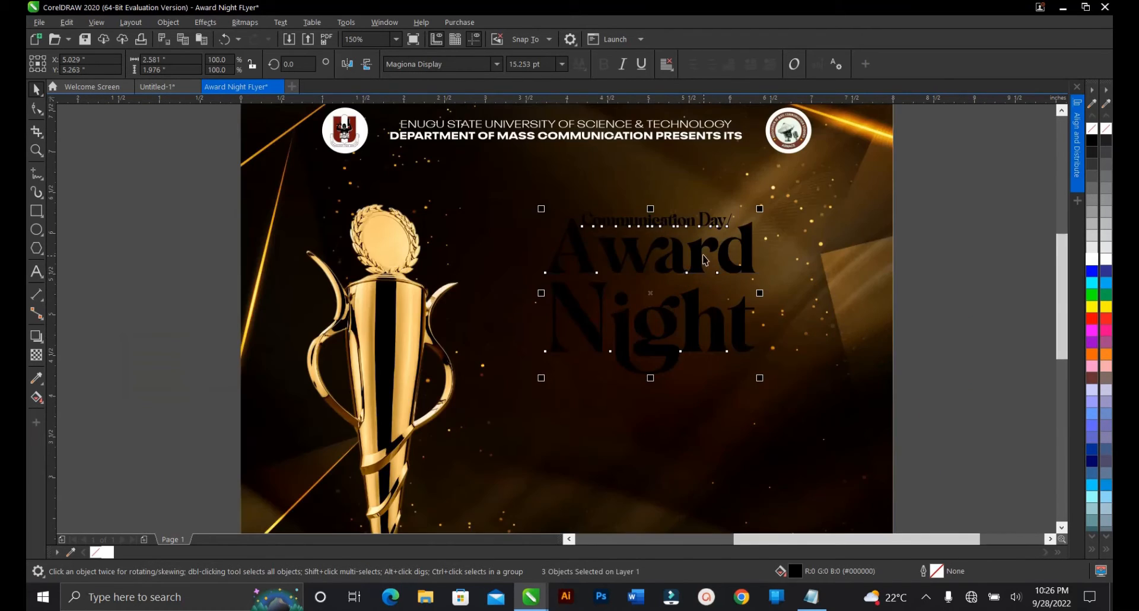
{"action": "left_click_drag", "start_coordinate": [694, 252], "coordinate": [697, 228]}
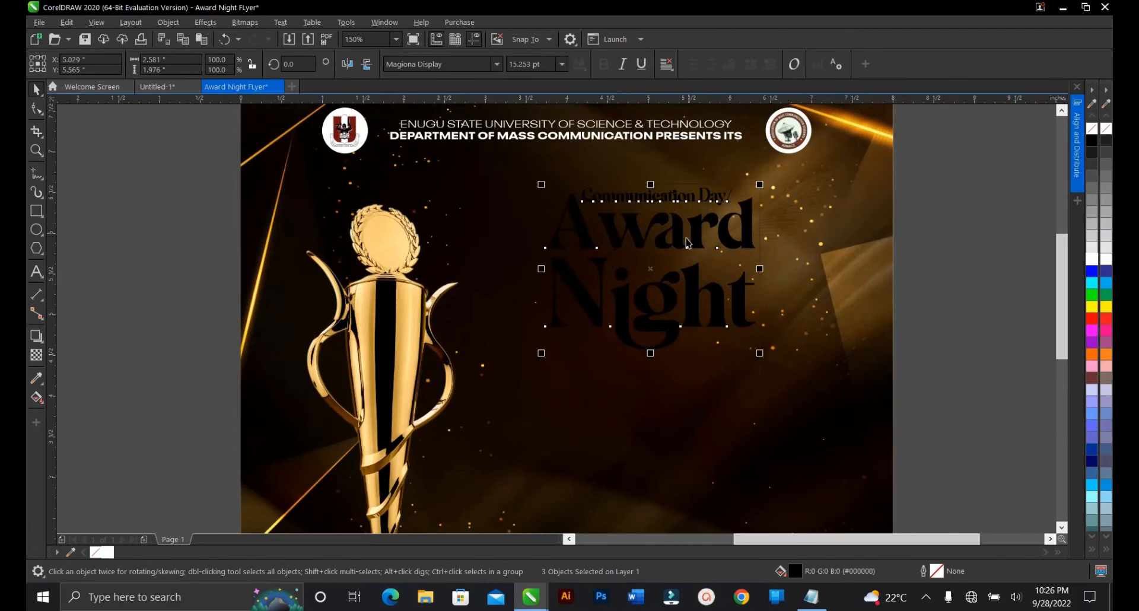
{"action": "scroll", "coordinate": [680, 268], "scroll_direction": "down", "scroll_amount": 2}
{"action": "scroll", "coordinate": [680, 264], "scroll_direction": "up", "scroll_amount": 2}
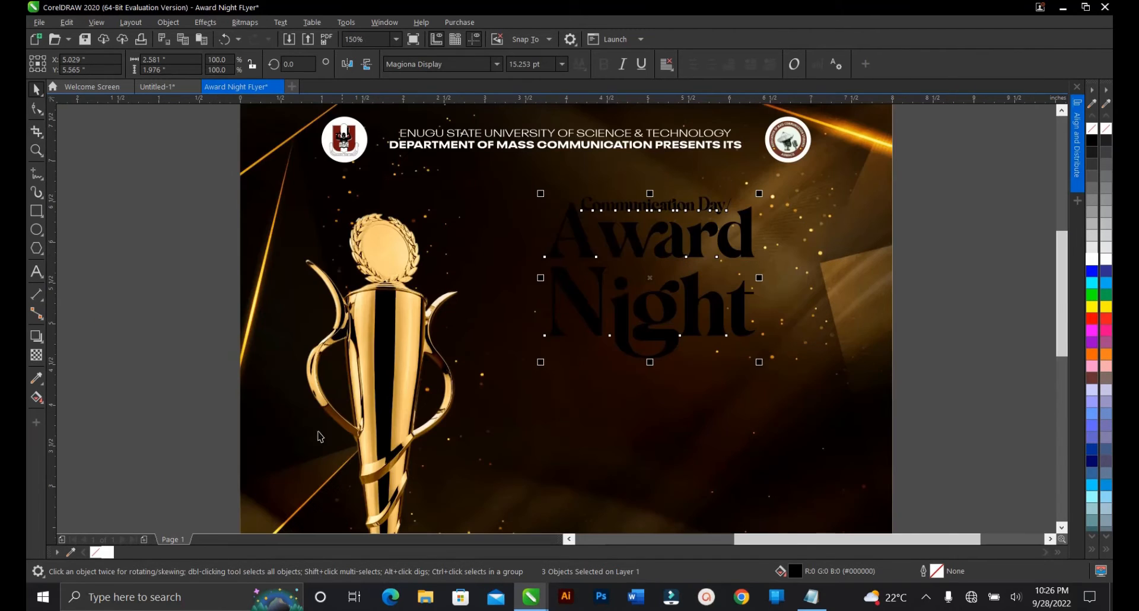
Step: Fill the three title lines on the flyer with white
{"action": "left_click", "coordinate": [105, 552]}
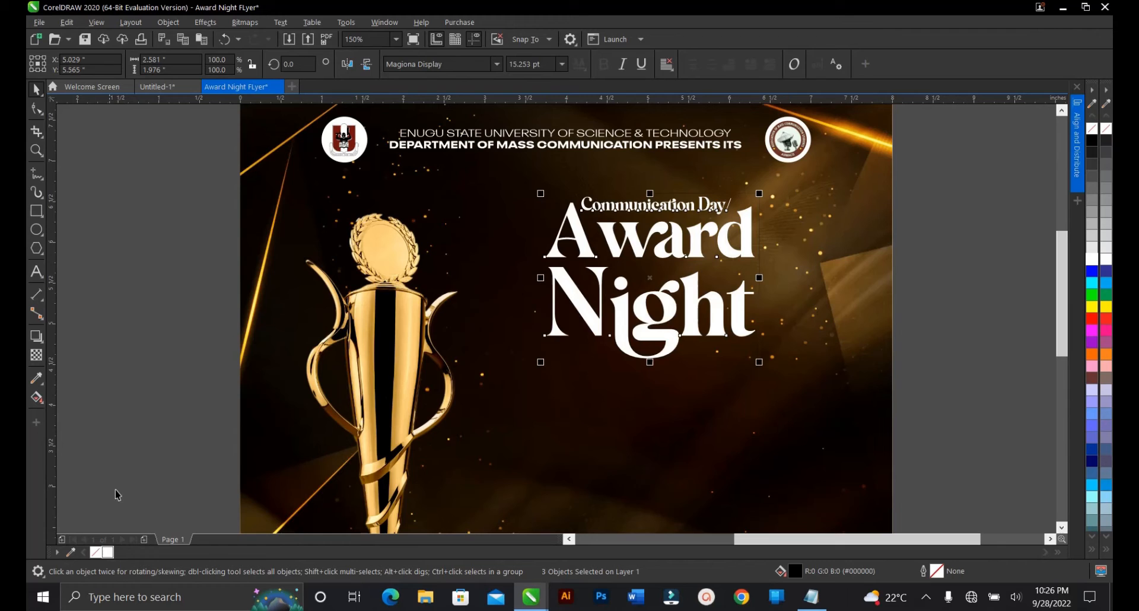
{"action": "left_click", "coordinate": [115, 415]}
{"action": "scroll", "coordinate": [654, 283], "scroll_direction": "down", "scroll_amount": 2}
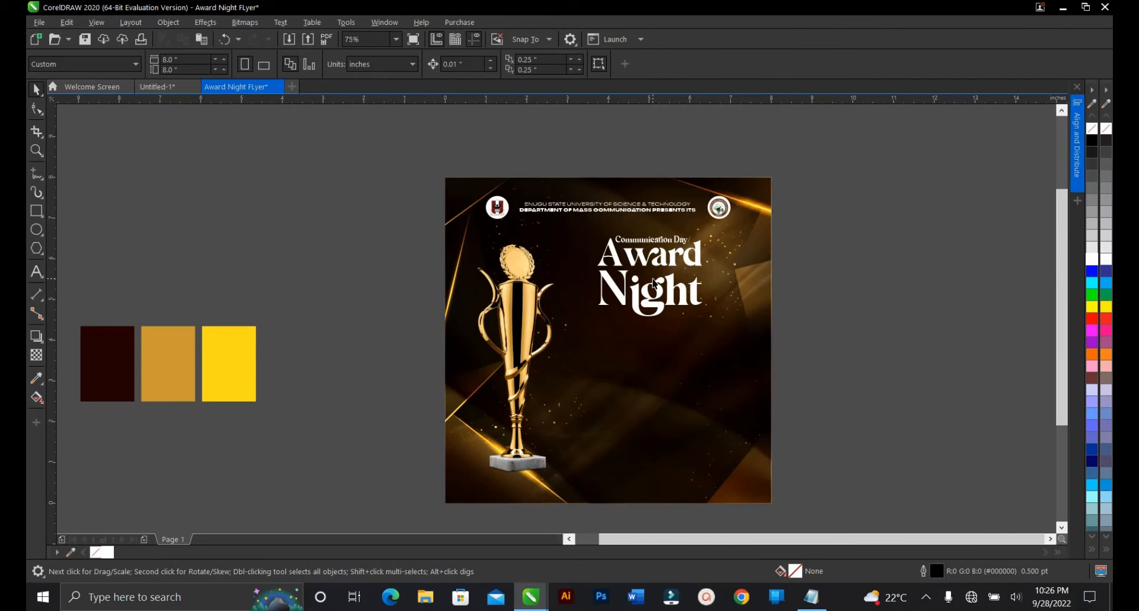
{"action": "scroll", "coordinate": [672, 267], "scroll_direction": "up", "scroll_amount": 2}
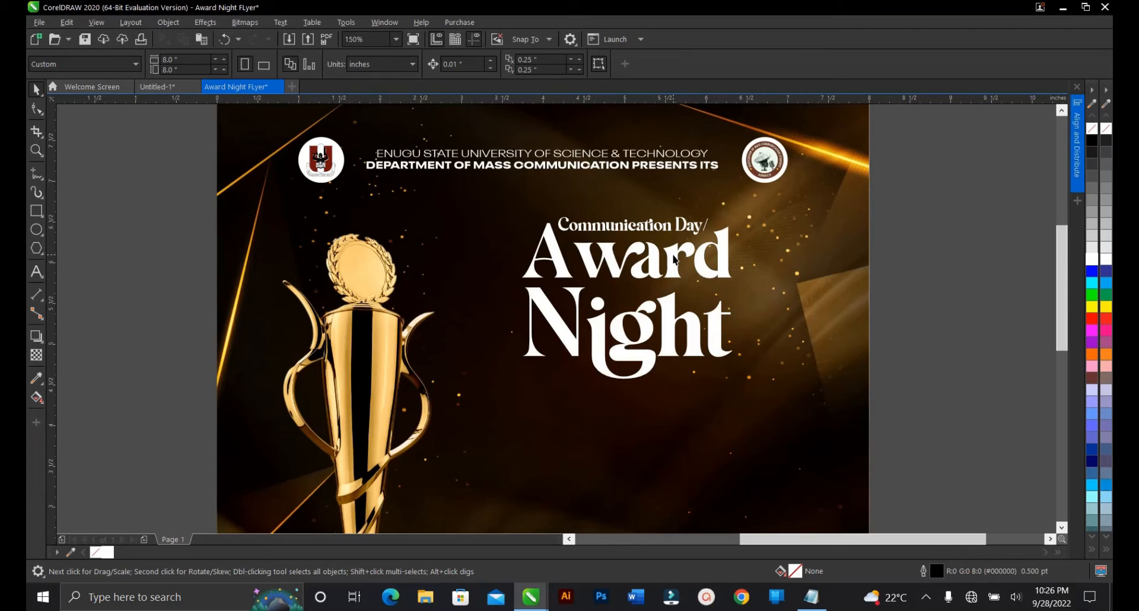
{"action": "scroll", "coordinate": [670, 266], "scroll_direction": "down", "scroll_amount": 2}
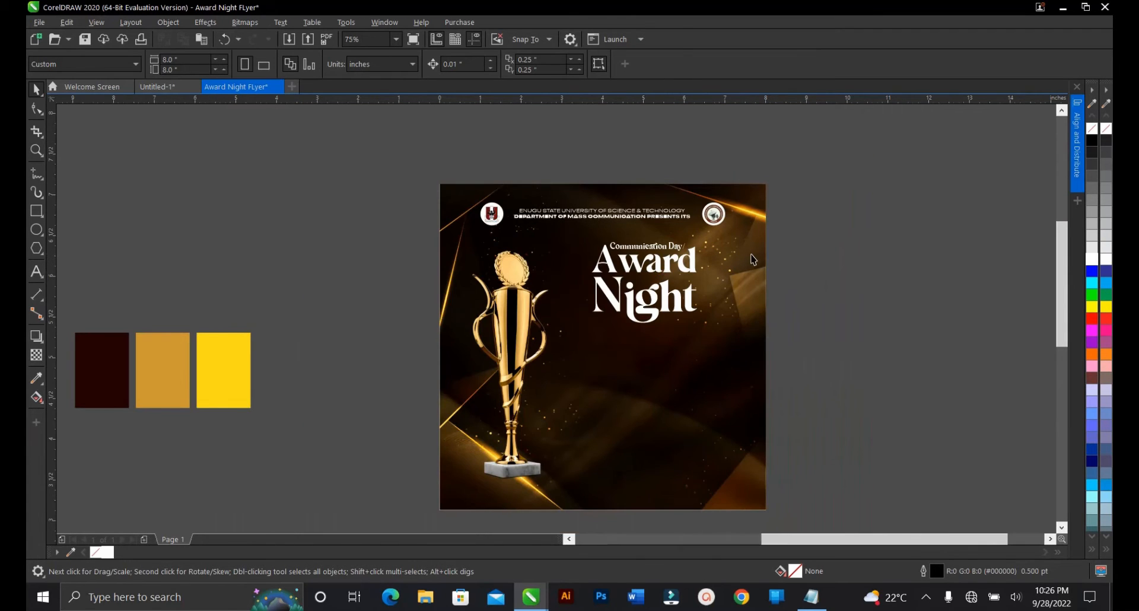
Step: Select all three white title lines and place a spare copy of them outside the flyer's right edge
{"action": "scroll", "coordinate": [815, 239], "scroll_direction": "up", "scroll_amount": 2}
{"action": "left_click_drag", "start_coordinate": [841, 217], "coordinate": [397, 442]}
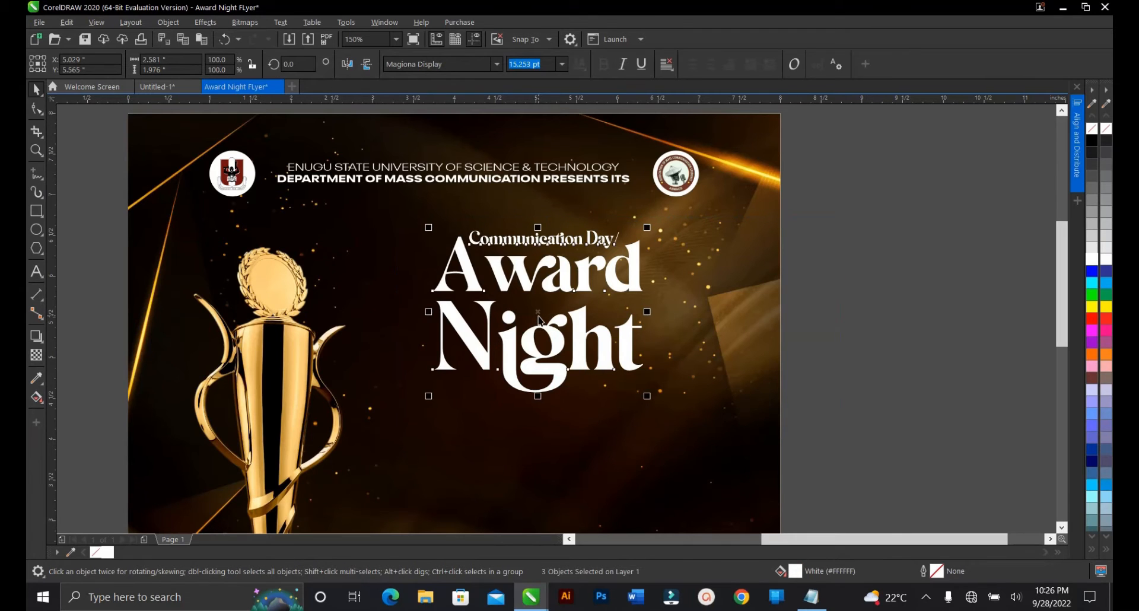
{"action": "left_click_drag", "start_coordinate": [539, 321], "coordinate": [967, 253]}
Step: Convert the three original title lines on the flyer to curves
{"action": "left_click_drag", "start_coordinate": [817, 205], "coordinate": [389, 405]}
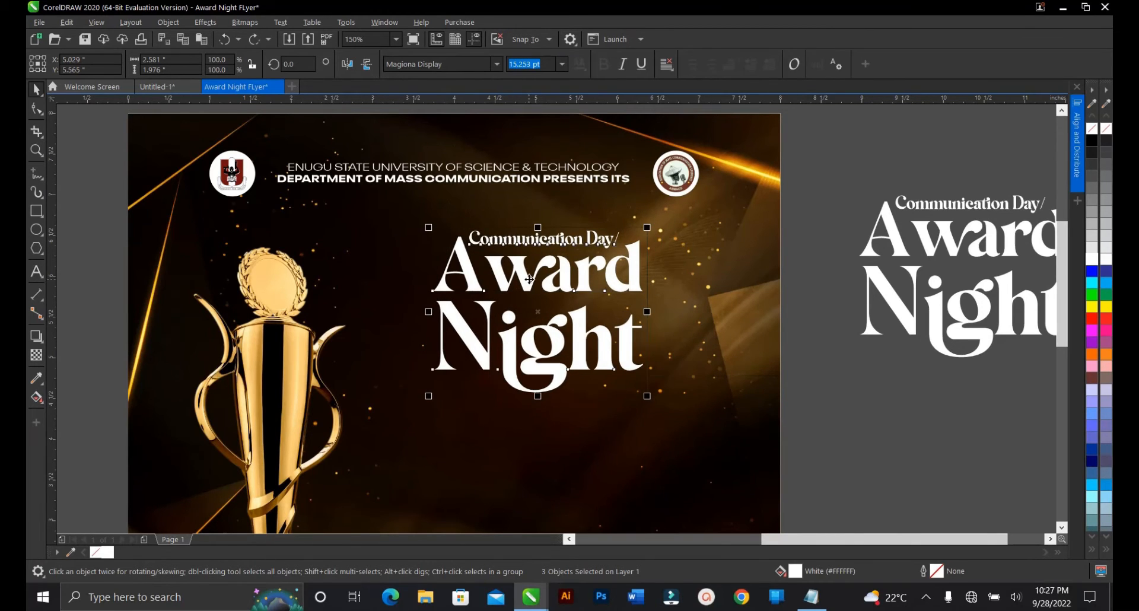
{"action": "right_click", "coordinate": [529, 279]}
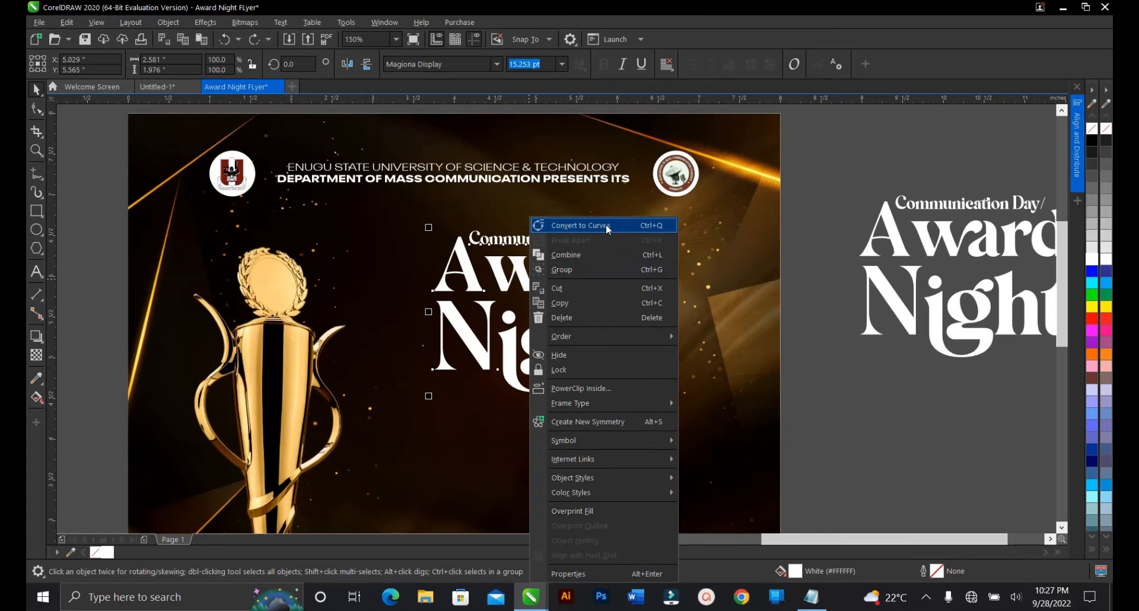
{"action": "left_click", "coordinate": [607, 226]}
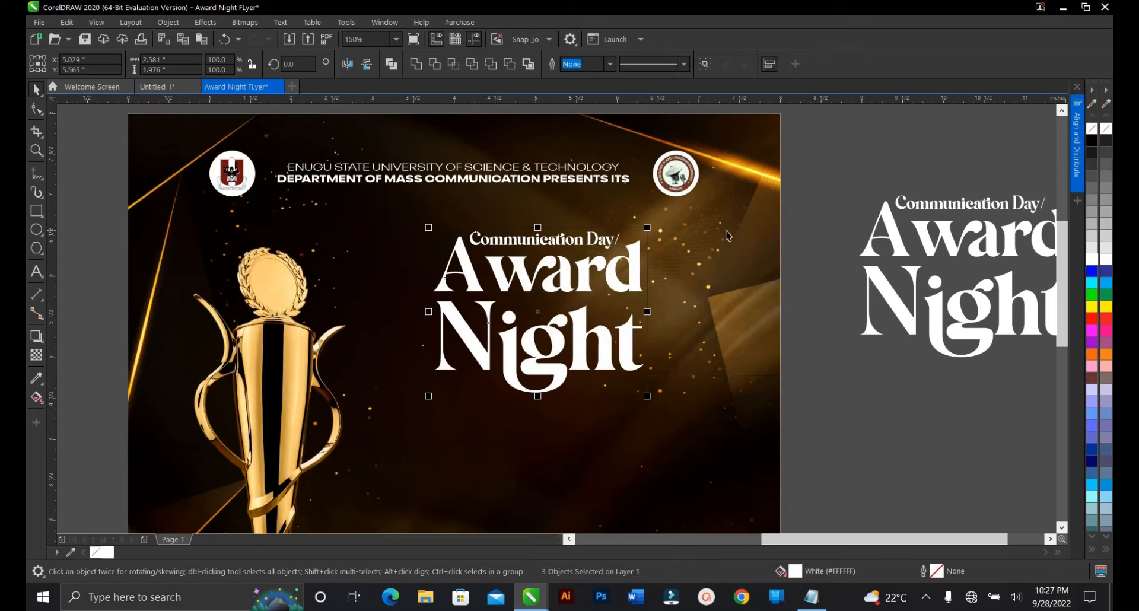
{"action": "left_click", "coordinate": [779, 264]}
{"action": "left_click", "coordinate": [581, 266]}
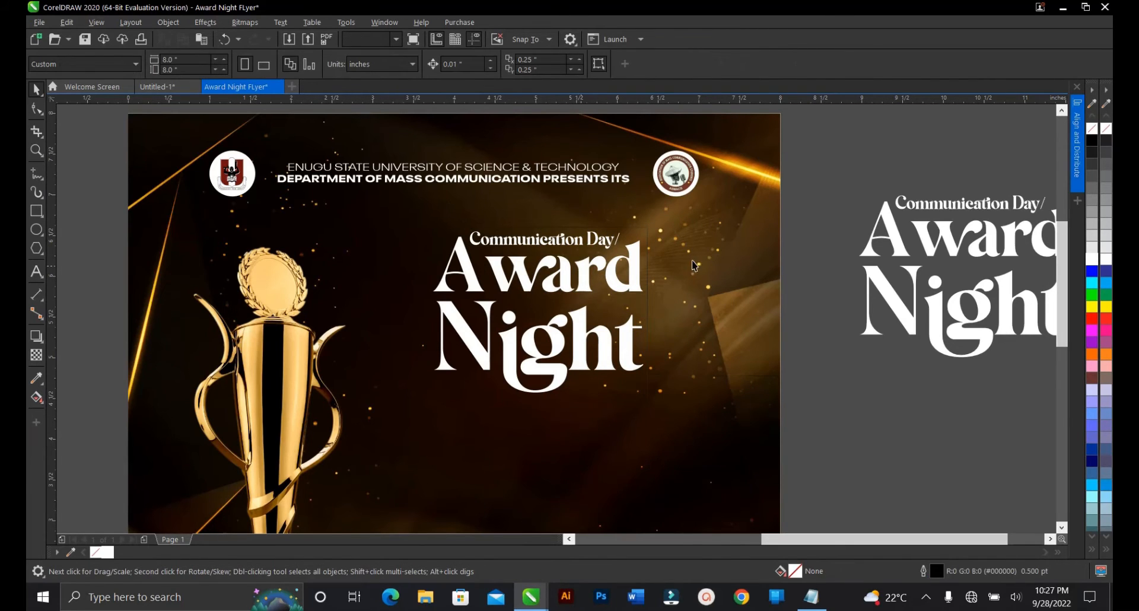
Step: Weld the three converted title lines on the flyer into a single curve object
{"action": "left_click_drag", "start_coordinate": [812, 216], "coordinate": [394, 438]}
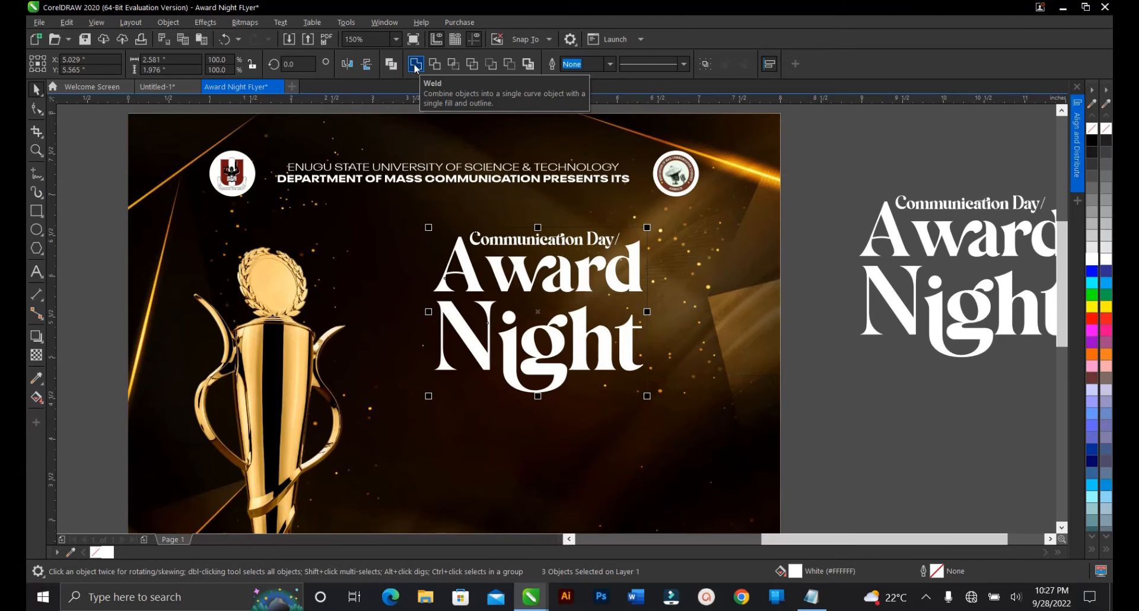
{"action": "left_click", "coordinate": [416, 64]}
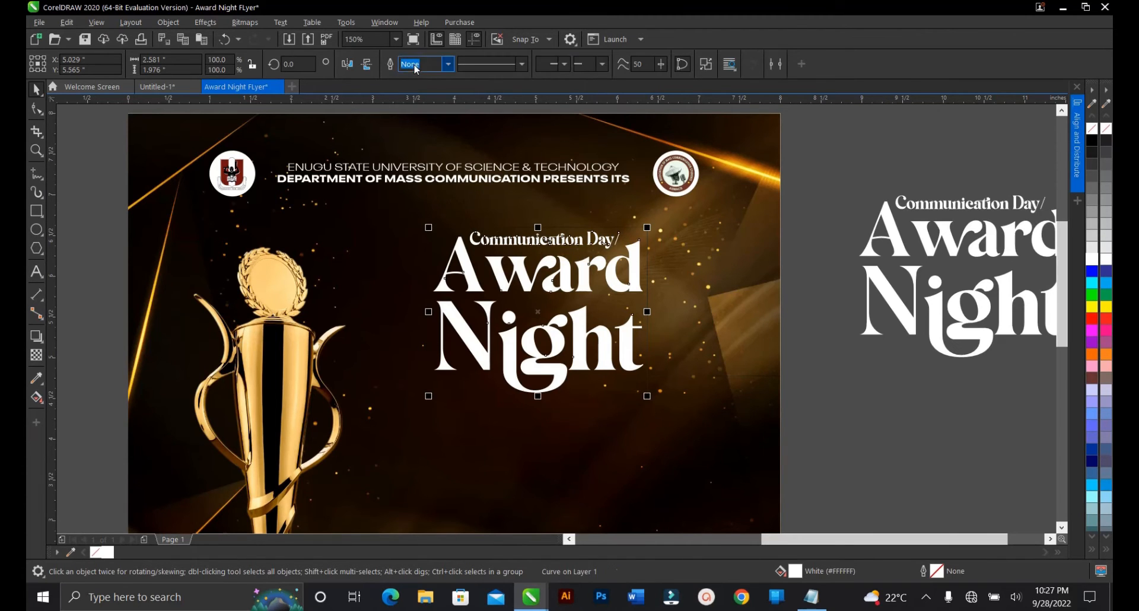
{"action": "left_click", "coordinate": [816, 241]}
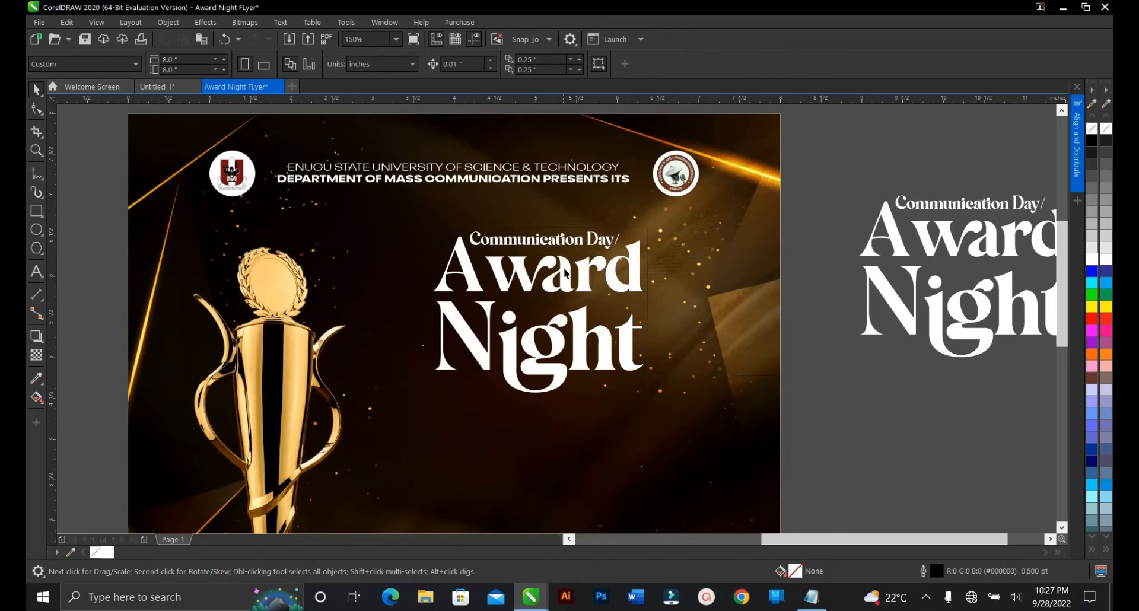
{"action": "left_click", "coordinate": [565, 274]}
{"action": "scroll", "coordinate": [563, 272], "scroll_direction": "down", "scroll_amount": 2}
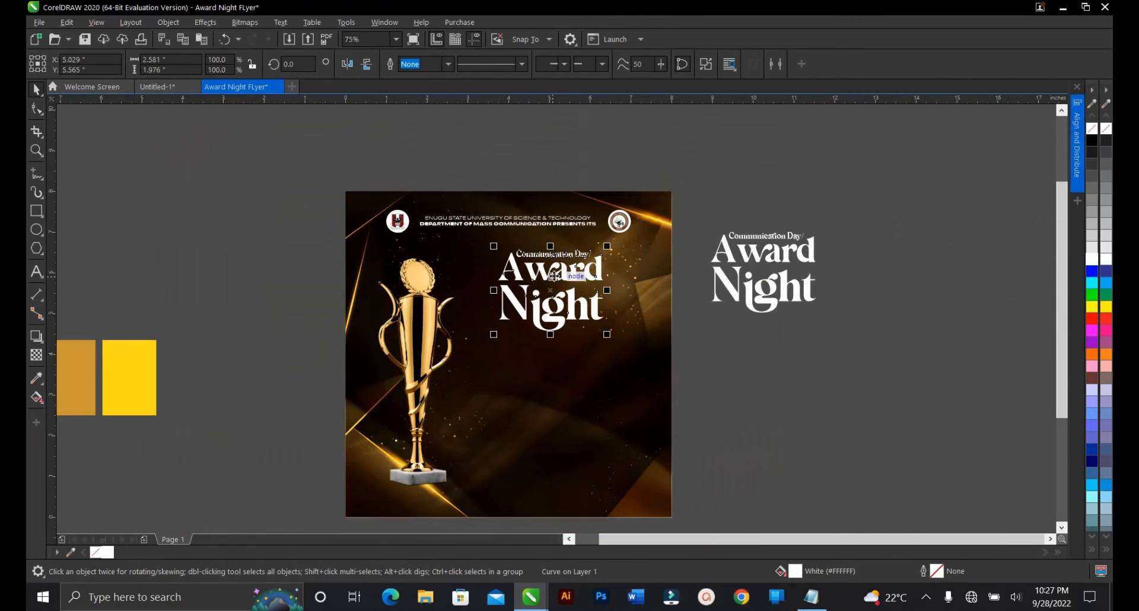
{"action": "scroll", "coordinate": [555, 276], "scroll_direction": "up", "scroll_amount": 2}
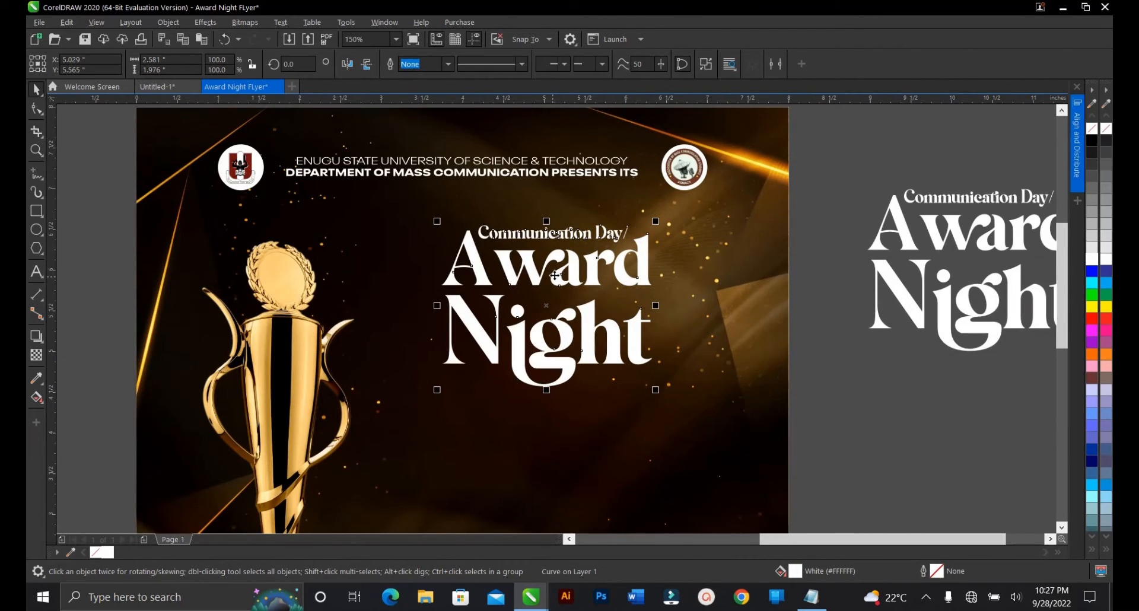
{"action": "scroll", "coordinate": [554, 276], "scroll_direction": "down", "scroll_amount": 2}
{"action": "scroll", "coordinate": [629, 305], "scroll_direction": "up", "scroll_amount": 2}
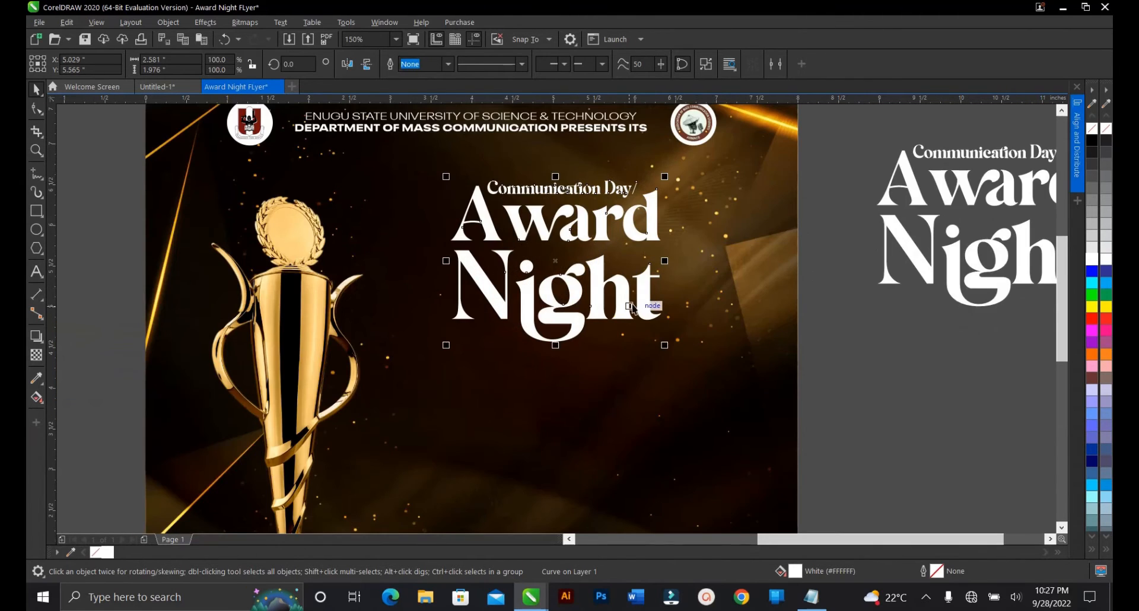
Step: Copy the fill of the bright yellow swatch onto the welded title on the flyer
{"action": "scroll", "coordinate": [631, 307], "scroll_direction": "down", "scroll_amount": 2}
{"action": "left_click", "coordinate": [123, 362]}
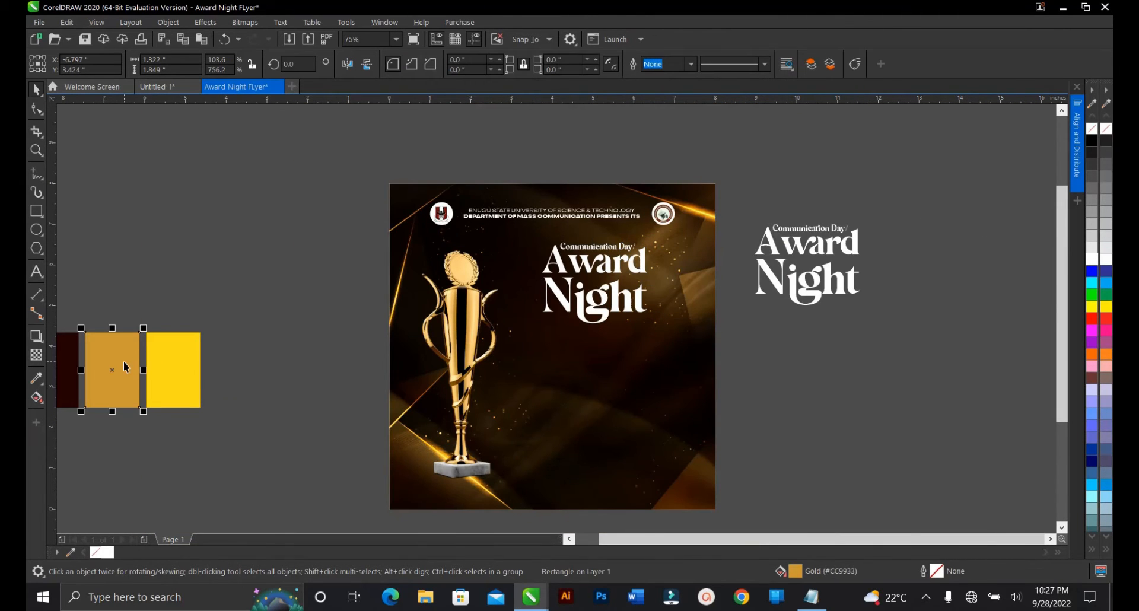
{"action": "left_click", "coordinate": [190, 365]}
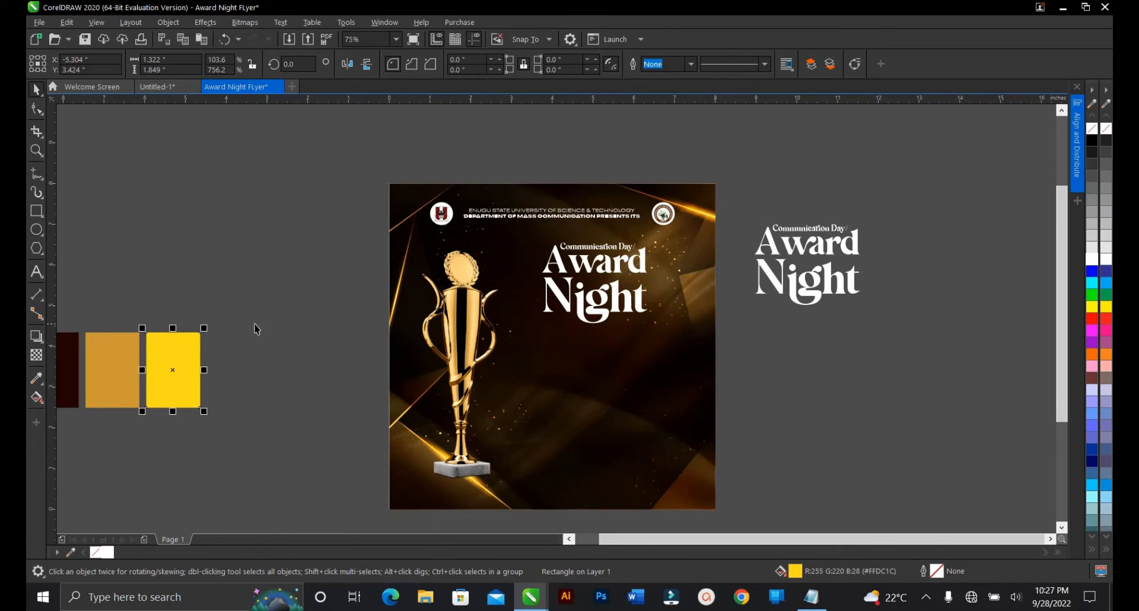
{"action": "left_click_drag", "start_coordinate": [188, 355], "coordinate": [607, 266]}
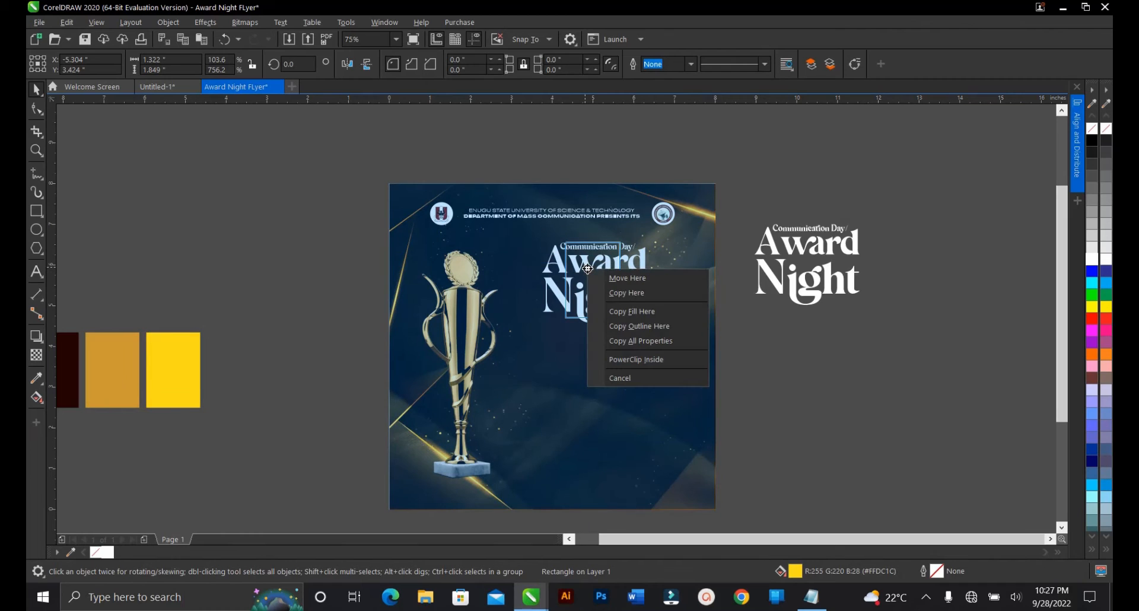
Step: Copy all properties of the yellow swatch onto the Award Night title on the flyer
{"action": "left_click", "coordinate": [642, 338]}
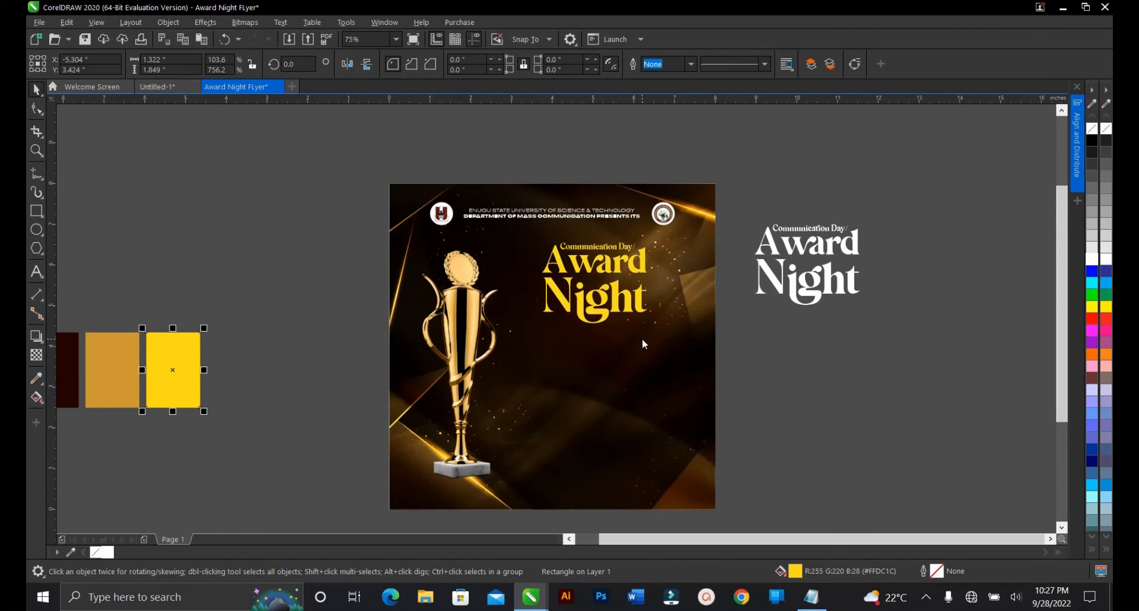
{"action": "left_click", "coordinate": [292, 323]}
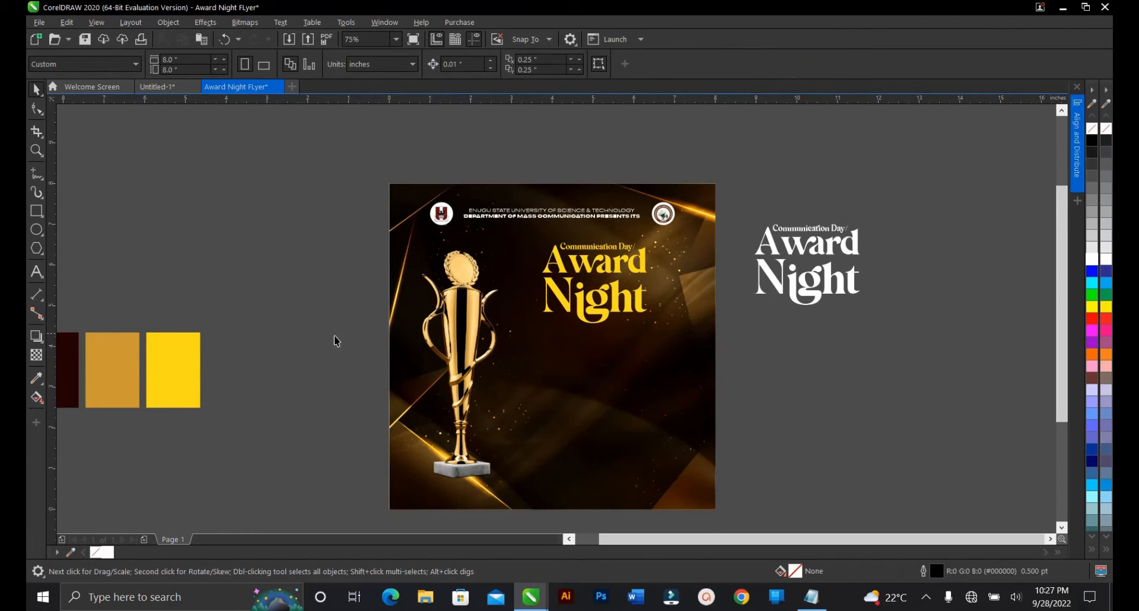
Step: Sample the golden-orange swatch and apply its colour to the flyer's Award Night title
{"action": "left_click", "coordinate": [35, 378]}
{"action": "key", "text": "i"}
{"action": "left_click", "coordinate": [126, 378]}
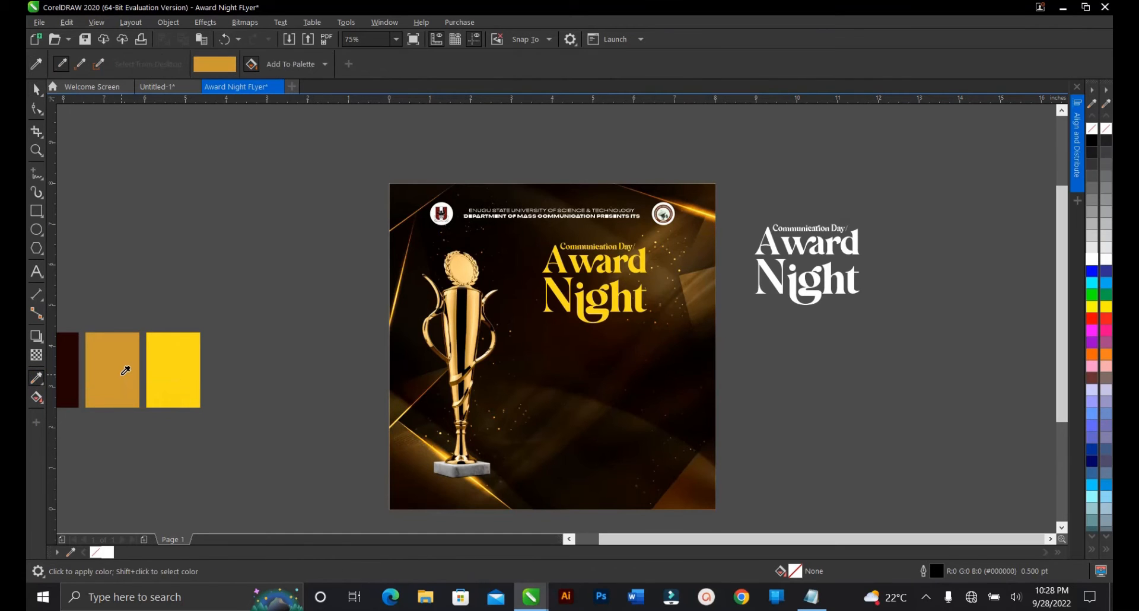
{"action": "scroll", "coordinate": [599, 289], "scroll_direction": "up", "scroll_amount": 3}
{"action": "left_click", "coordinate": [611, 244]}
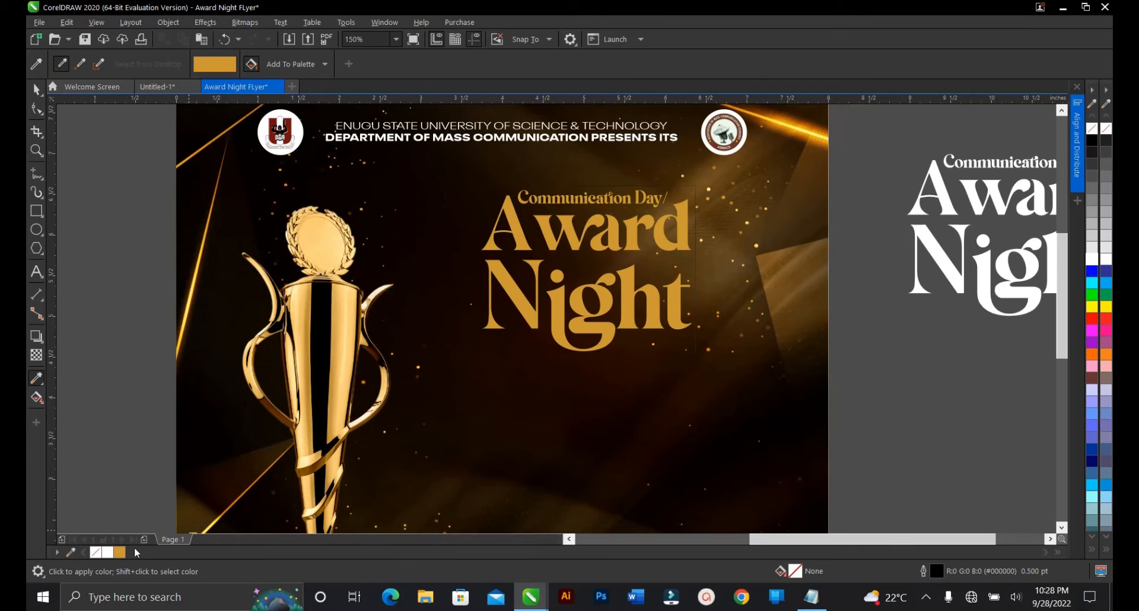
{"action": "left_click", "coordinate": [36, 89]}
Step: Sample the yellow #FFDC1C swatch and apply its colour to the flyer's Award Night title
{"action": "left_click", "coordinate": [37, 378]}
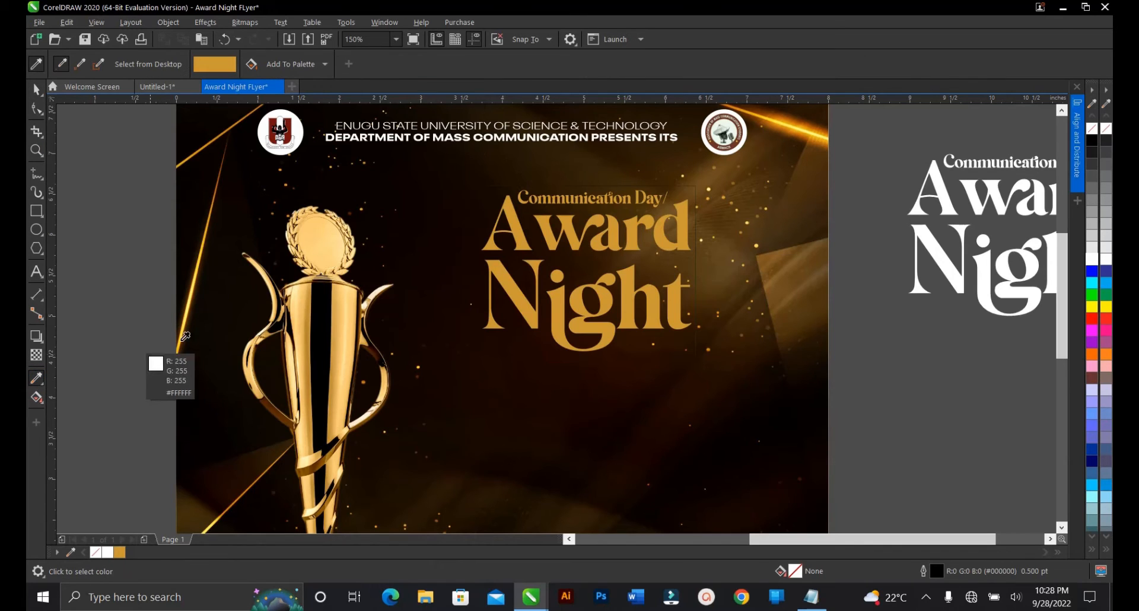
{"action": "scroll", "coordinate": [504, 326], "scroll_direction": "down", "scroll_amount": 2}
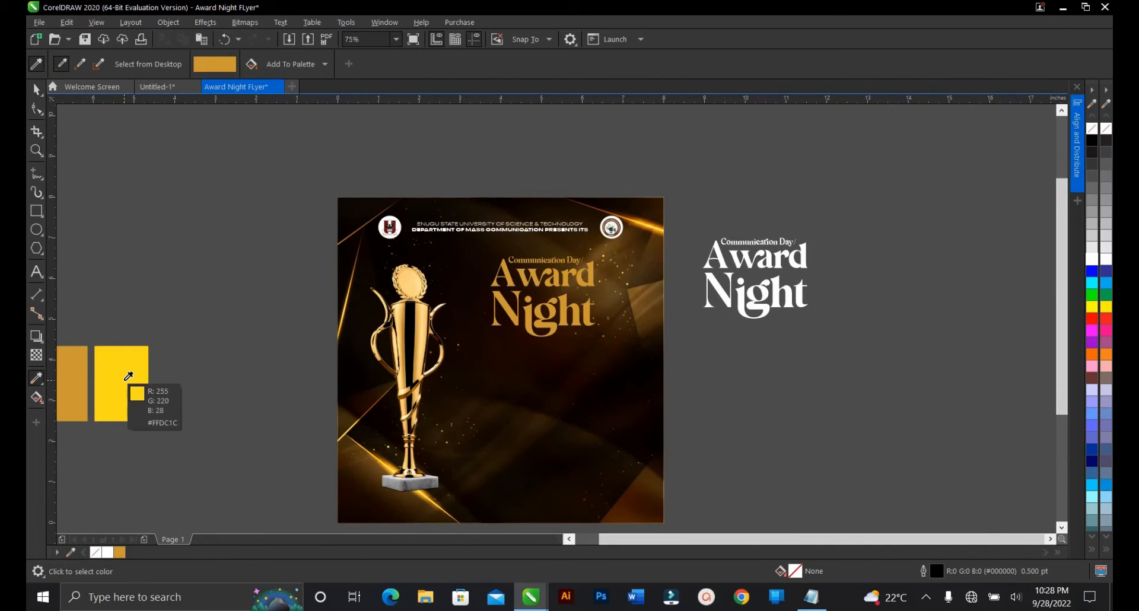
{"action": "left_click", "coordinate": [126, 380]}
{"action": "scroll", "coordinate": [557, 315], "scroll_direction": "up", "scroll_amount": 2}
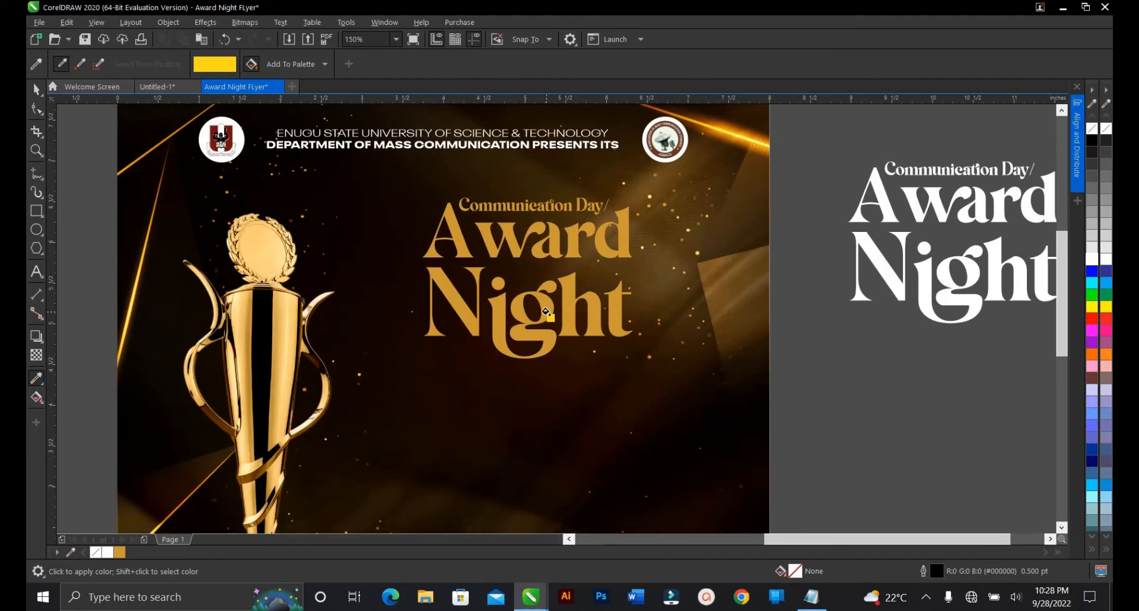
{"action": "left_click", "coordinate": [548, 316]}
{"action": "key", "text": "space"}
Step: Give the title a diagonal fountain fill from yellow at its upper left to golden orange at its lower right
{"action": "left_click", "coordinate": [547, 316]}
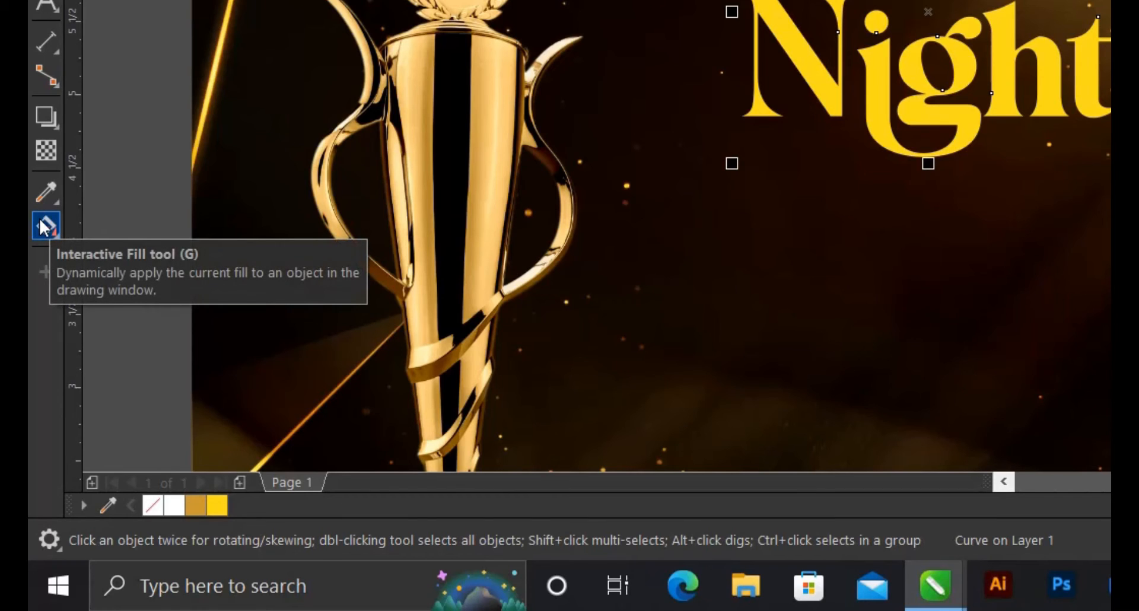
{"action": "left_click", "coordinate": [45, 226]}
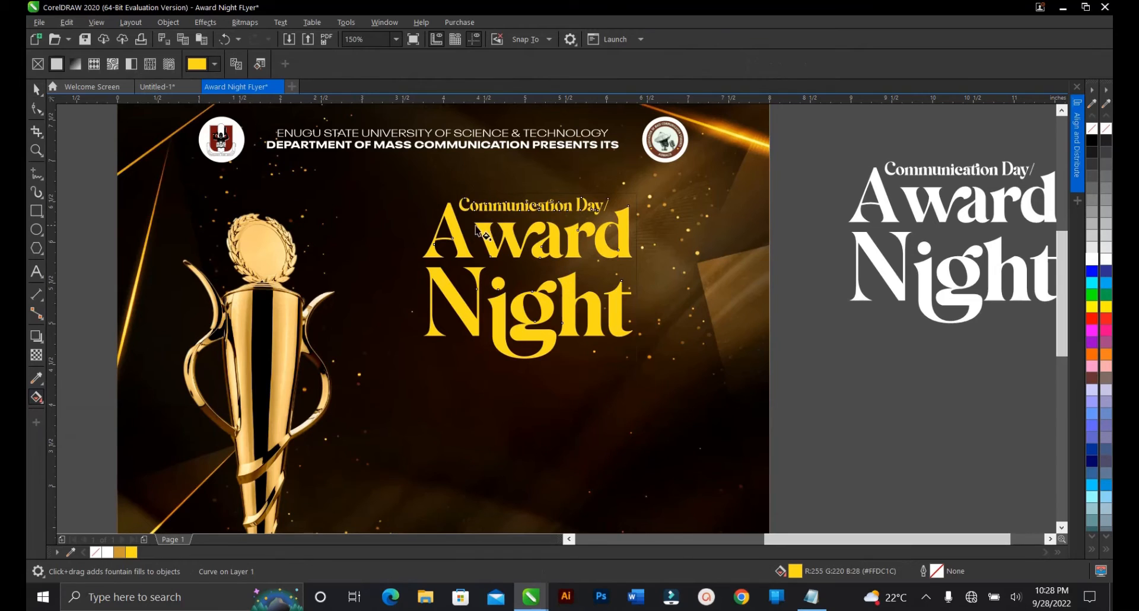
{"action": "left_click_drag", "start_coordinate": [423, 195], "coordinate": [657, 366]}
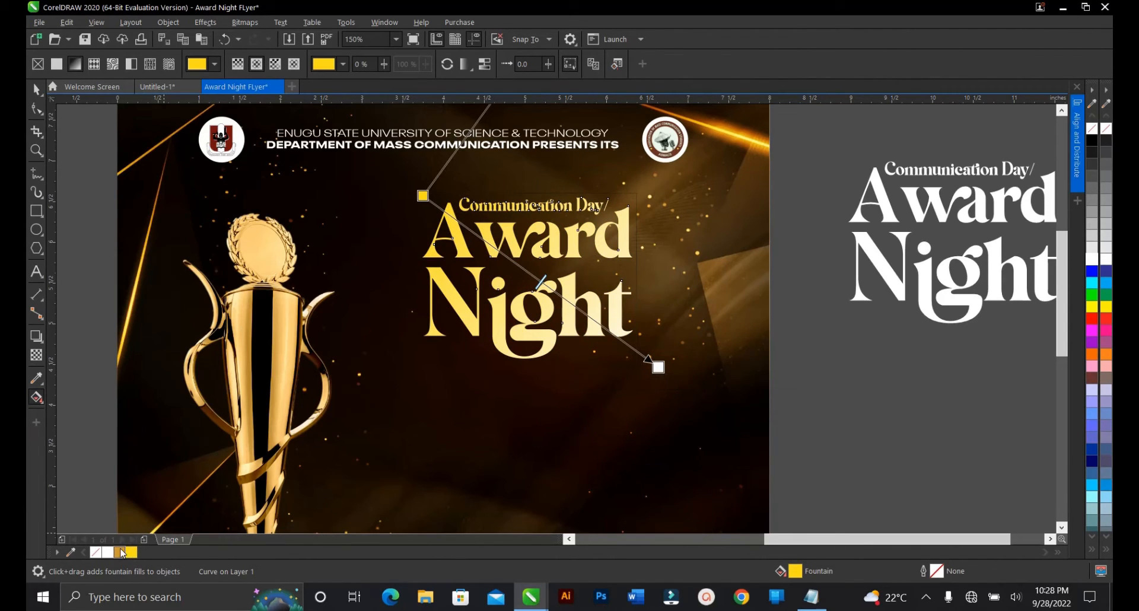
{"action": "left_click_drag", "start_coordinate": [120, 553], "coordinate": [464, 434]}
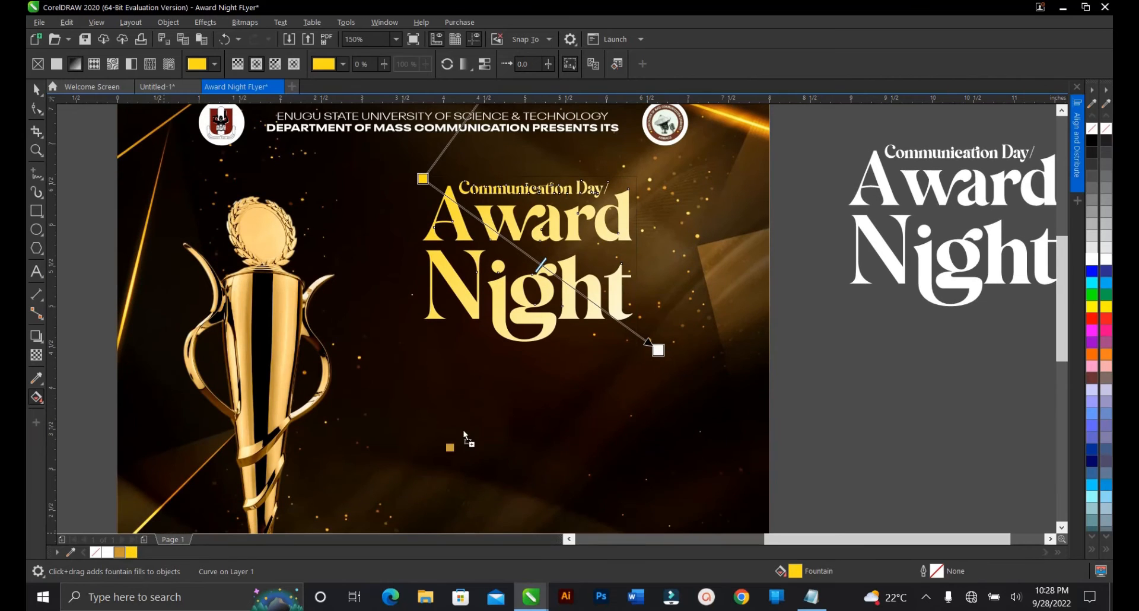
{"action": "left_click_drag", "start_coordinate": [632, 358], "coordinate": [661, 351]}
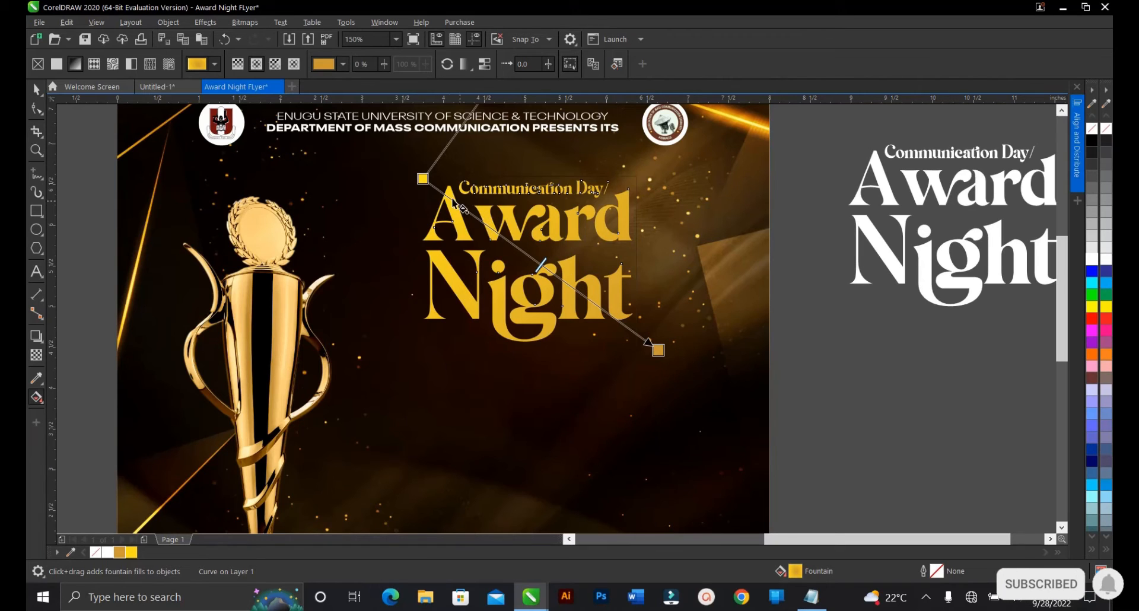
Step: Shift the gradient's yellow start onto the word Award and extend its orange end beyond the title, then deselect it
{"action": "left_click_drag", "start_coordinate": [422, 178], "coordinate": [447, 209]}
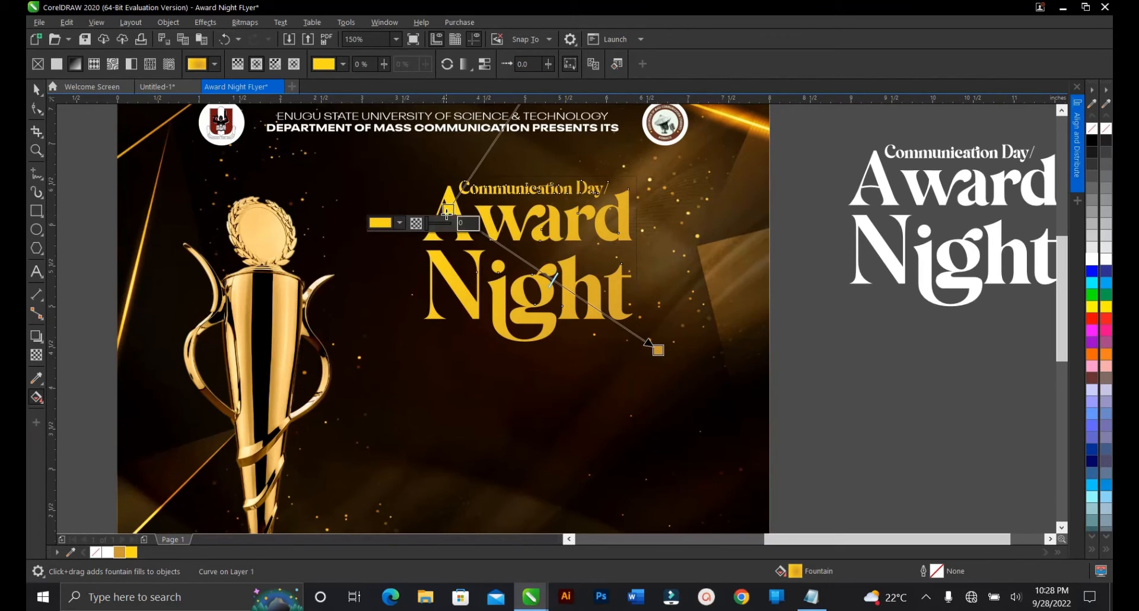
{"action": "left_click_drag", "start_coordinate": [658, 350], "coordinate": [724, 342]}
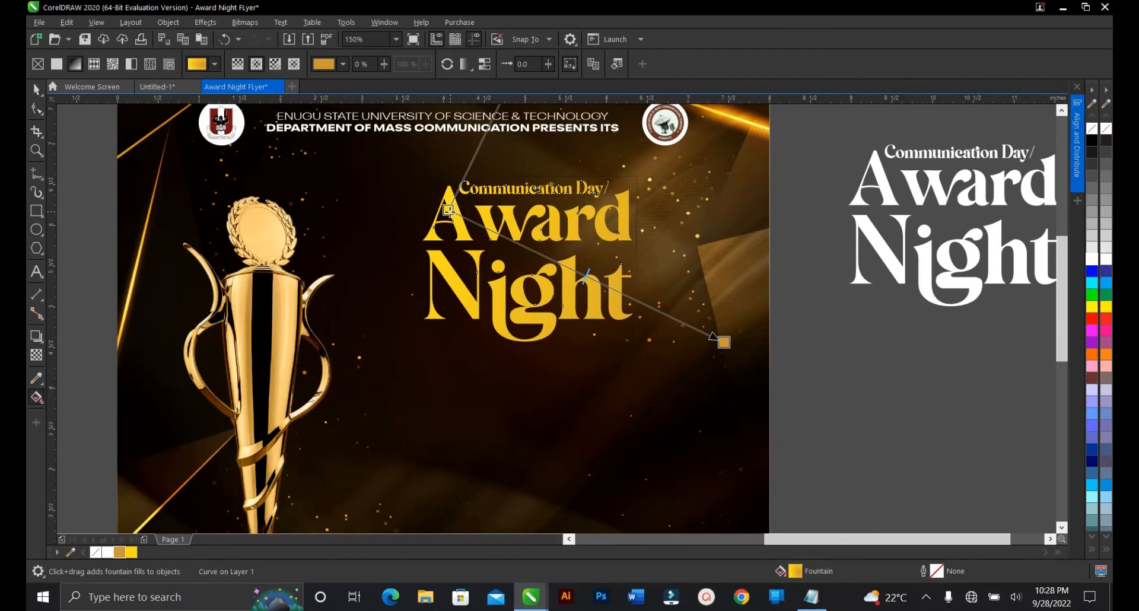
{"action": "left_click_drag", "start_coordinate": [449, 211], "coordinate": [481, 215]}
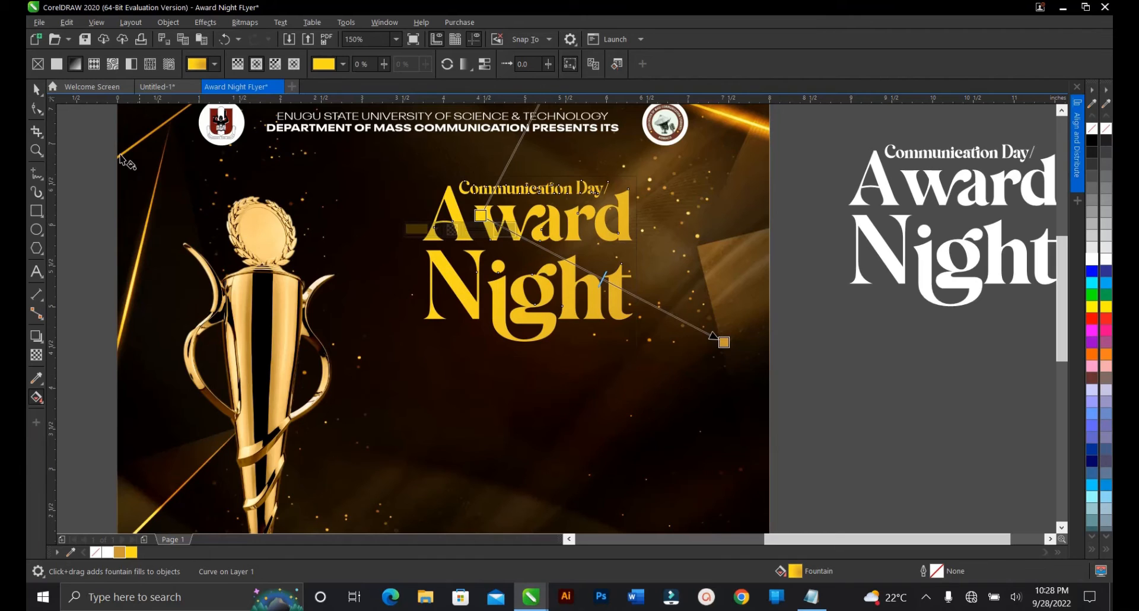
{"action": "left_click", "coordinate": [36, 89]}
{"action": "scroll", "coordinate": [469, 265], "scroll_direction": "down", "scroll_amount": 2}
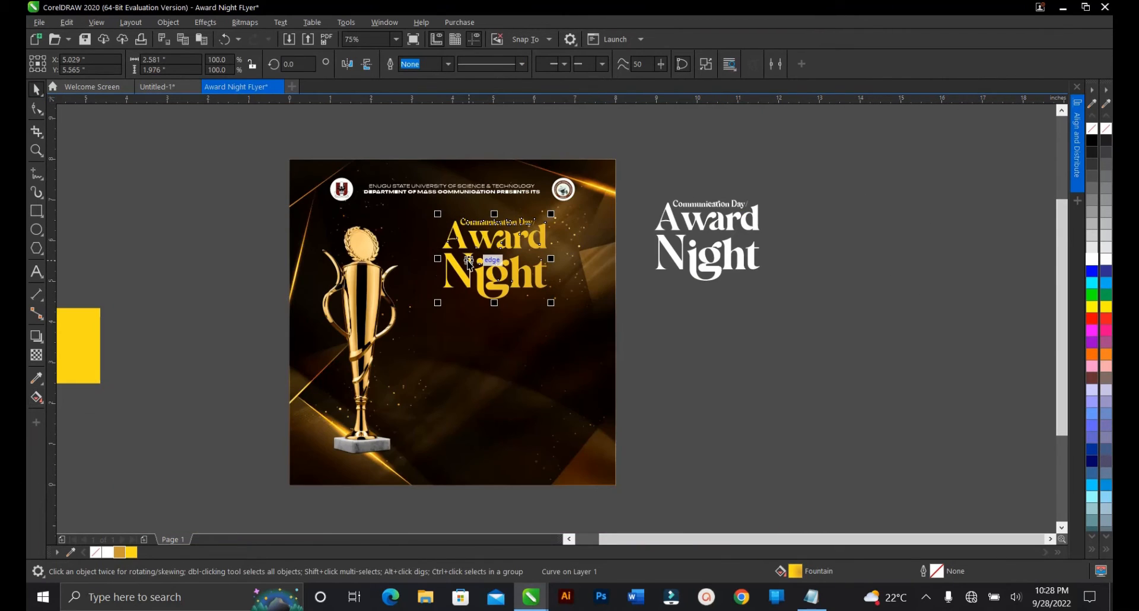
{"action": "left_click", "coordinate": [689, 358]}
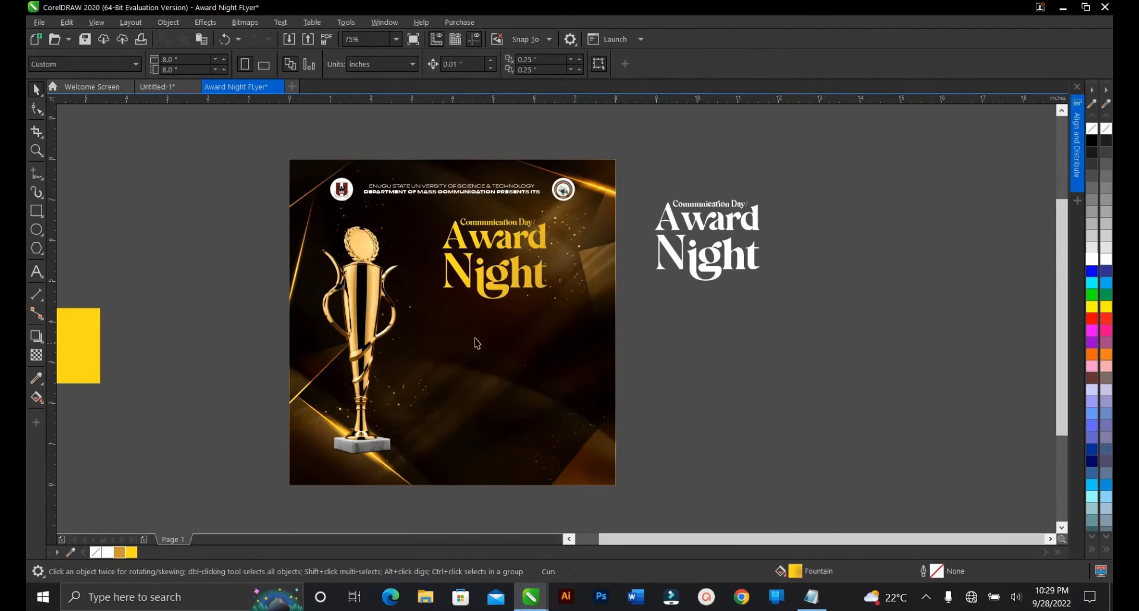
Step: Switch to Notepad, copy the line "Theme:" from YT Video Texts.txt and minimize the window
{"action": "left_click", "coordinate": [811, 597]}
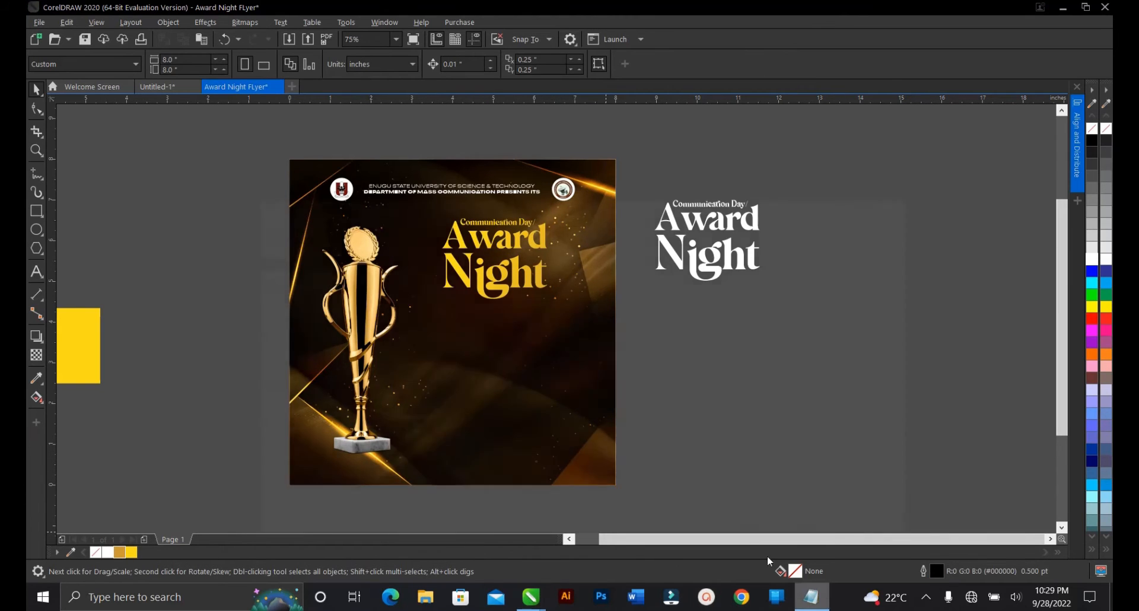
{"action": "left_click_drag", "start_coordinate": [129, 186], "coordinate": [86, 177]}
{"action": "right_click", "coordinate": [102, 180]}
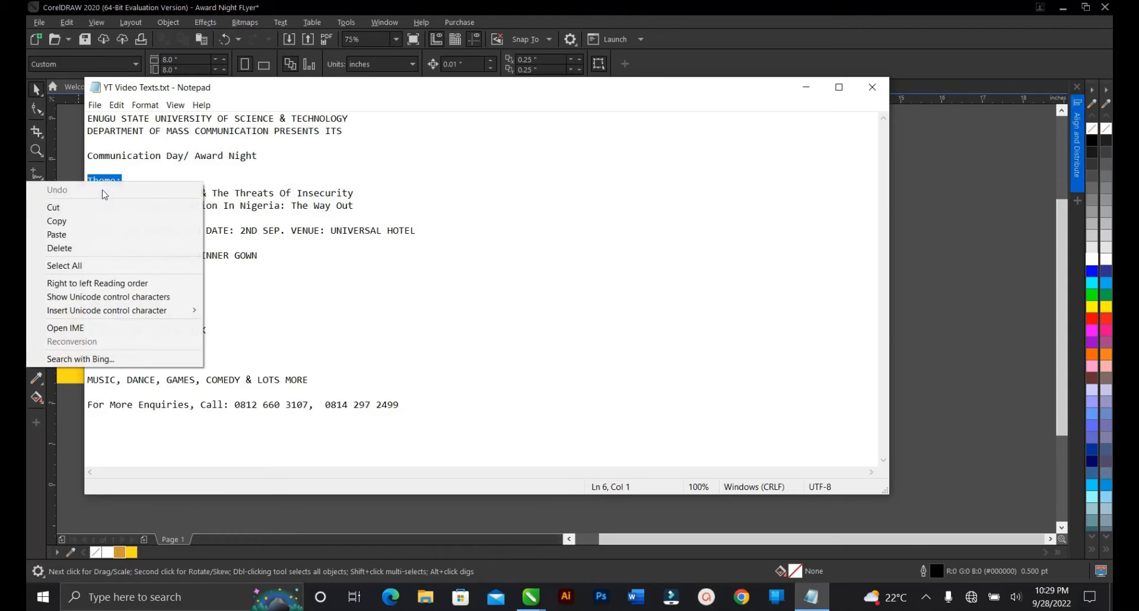
{"action": "left_click", "coordinate": [91, 215]}
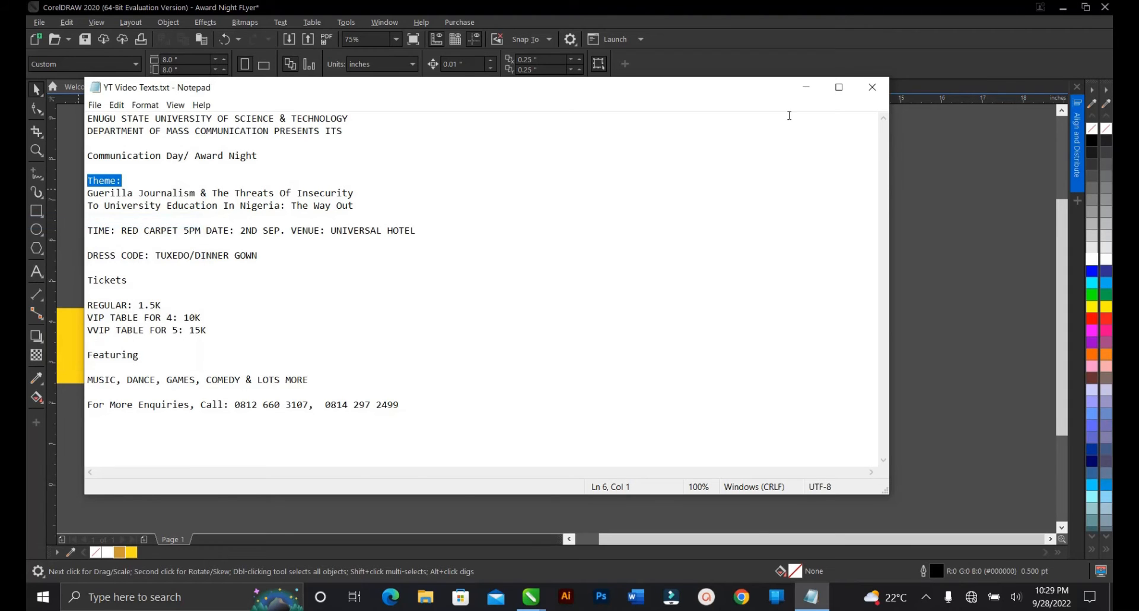
{"action": "left_click", "coordinate": [805, 87]}
Step: Paste "Theme:" as artistic text just below the Award Night title
{"action": "left_click", "coordinate": [37, 271]}
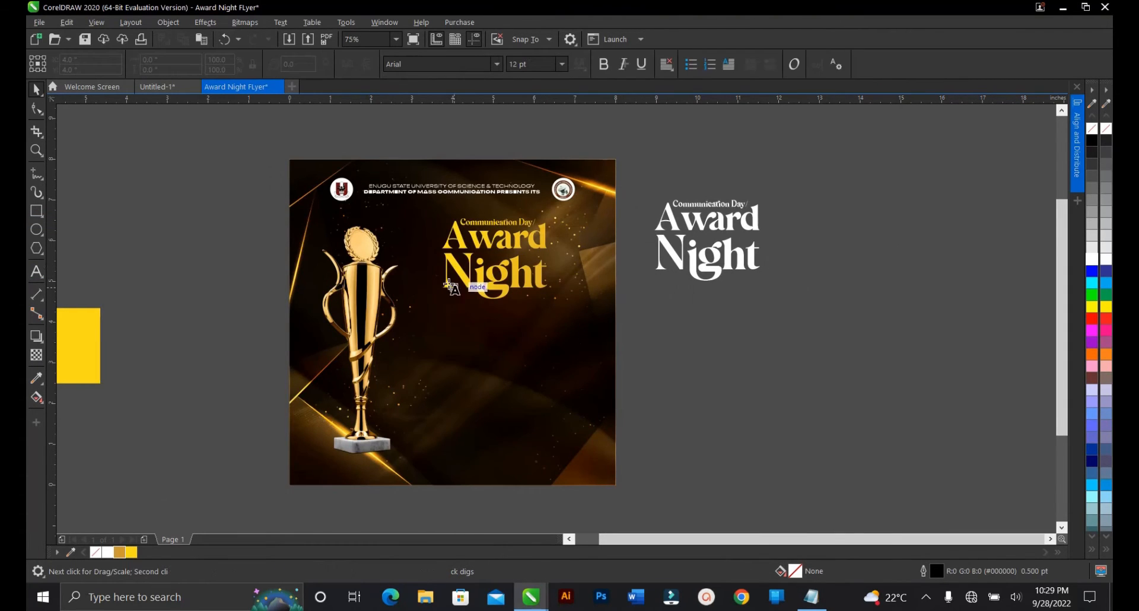
{"action": "scroll", "coordinate": [460, 286], "scroll_direction": "up", "scroll_amount": 2}
{"action": "left_click", "coordinate": [453, 350]}
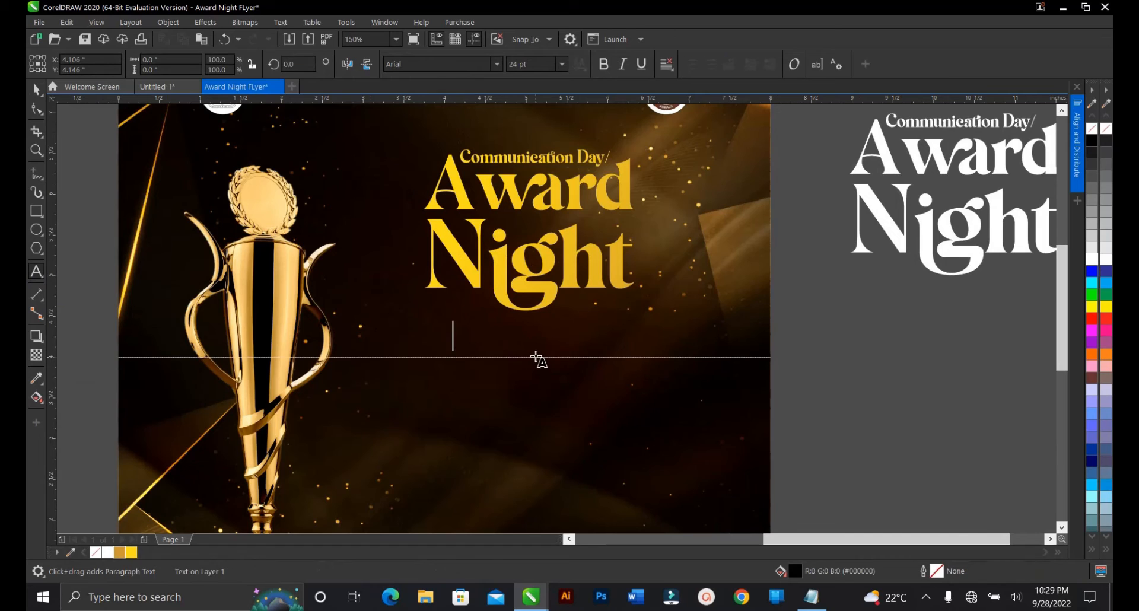
{"action": "key", "text": "ctrl+v"}
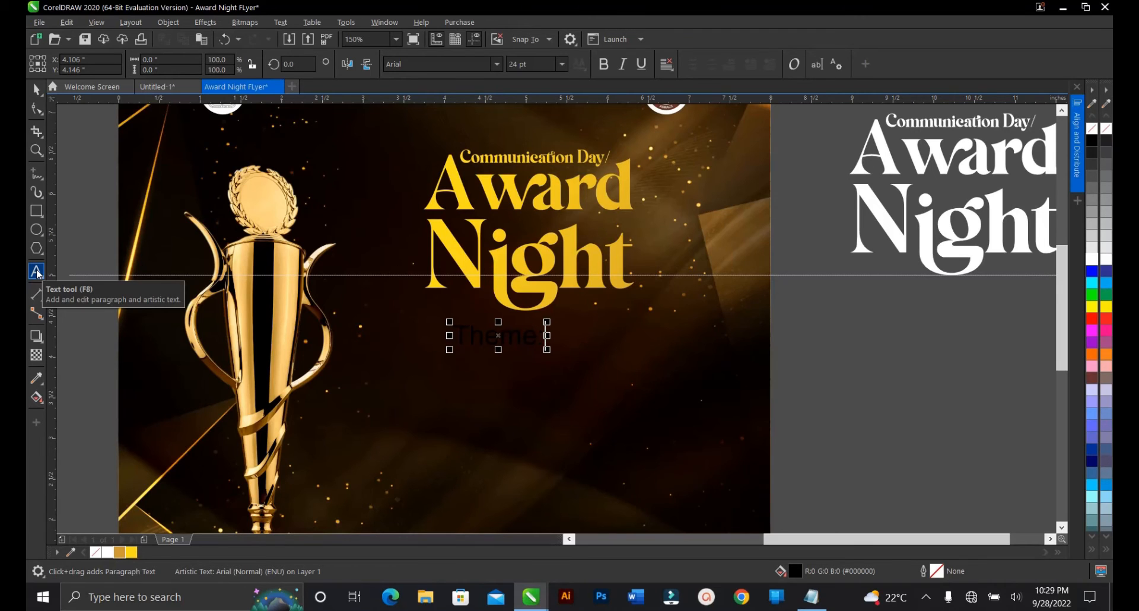
{"action": "left_click", "coordinate": [36, 89]}
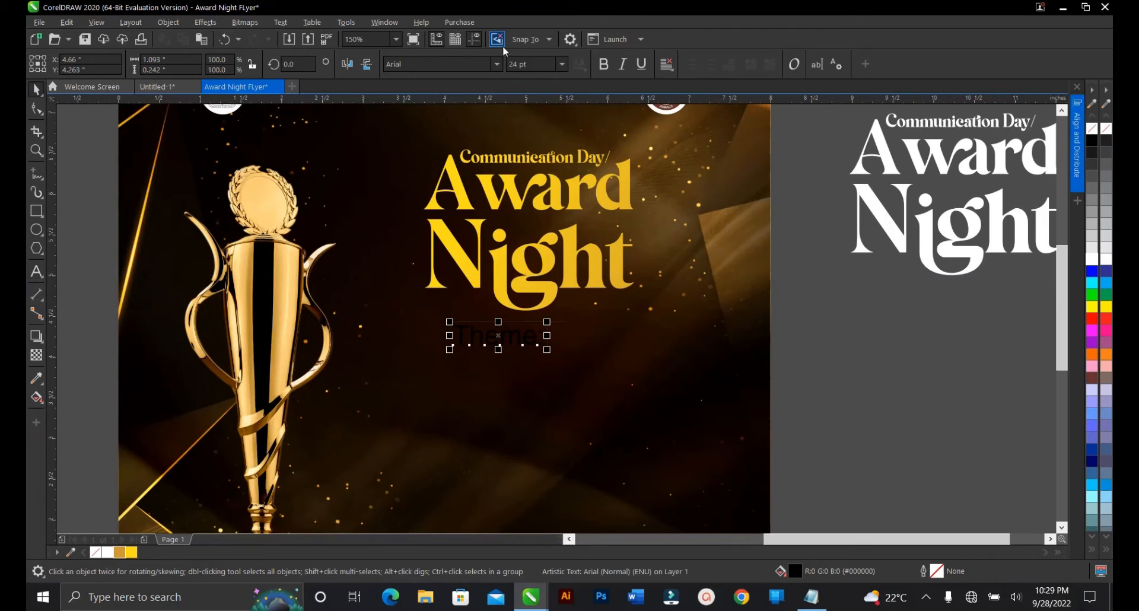
Step: Set the Theme: text to the Magiona Display font and fill it with the yellow #FFDC1C
{"action": "left_click", "coordinate": [496, 64]}
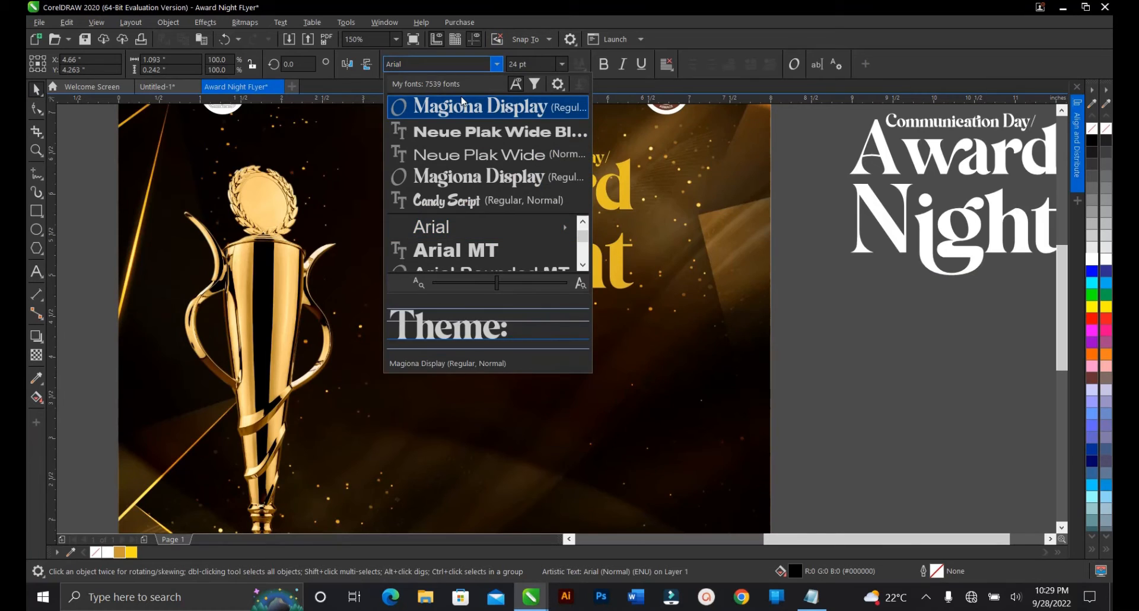
{"action": "left_click", "coordinate": [462, 106]}
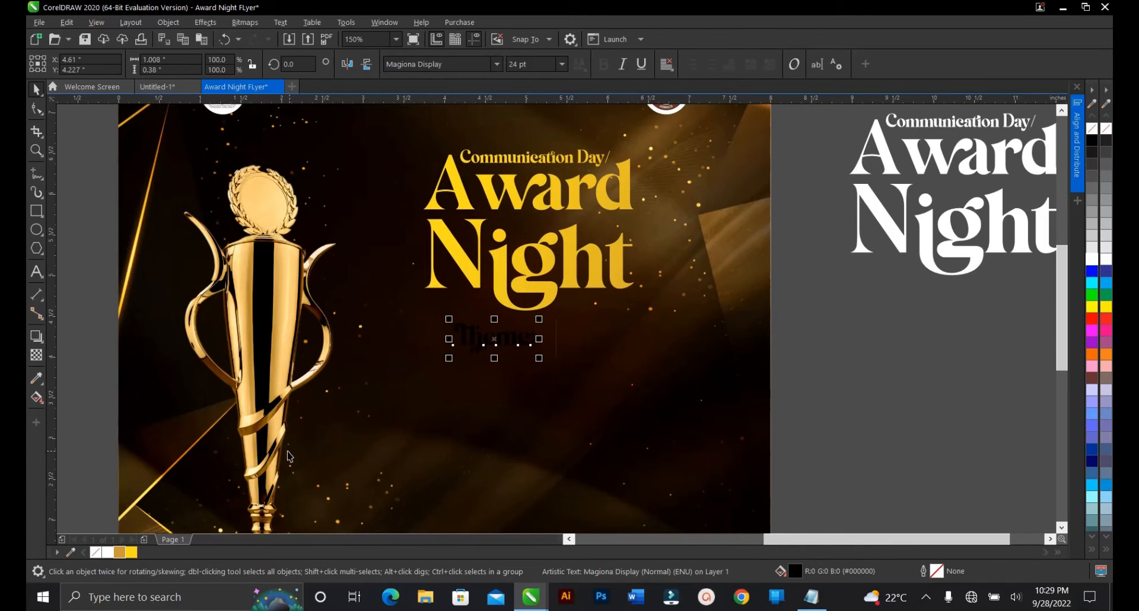
{"action": "left_click", "coordinate": [132, 552]}
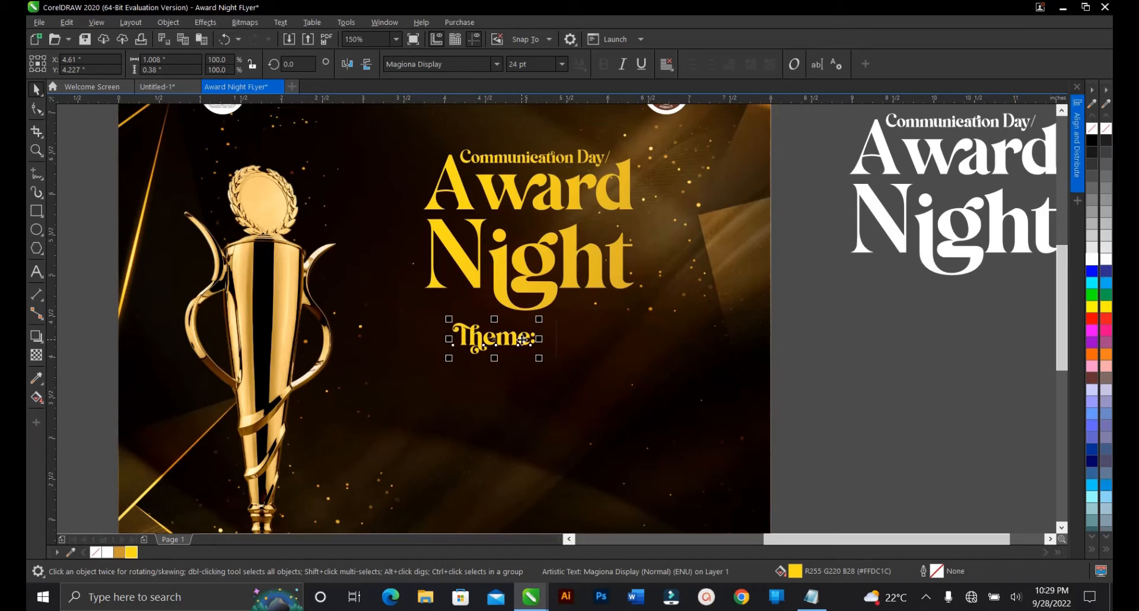
Step: Centre the Theme: text horizontally on the Award Night title
{"action": "scroll", "coordinate": [510, 344], "scroll_direction": "up", "scroll_amount": 1}
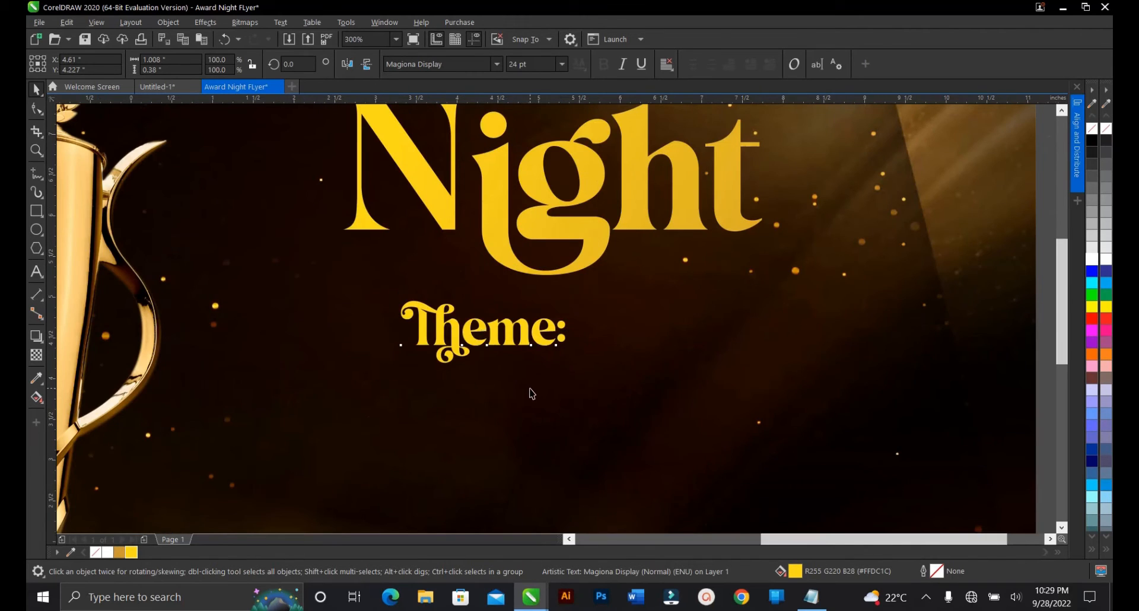
{"action": "scroll", "coordinate": [532, 394], "scroll_direction": "down", "scroll_amount": 1}
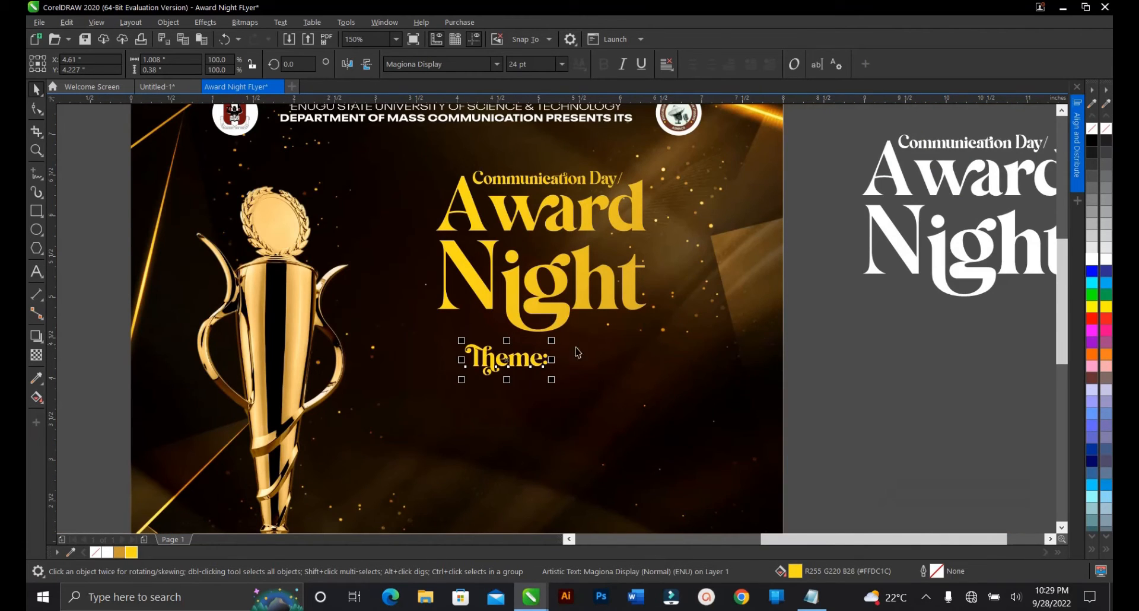
{"action": "left_click", "coordinate": [549, 313], "text": "shift"}
{"action": "key", "text": "c"}
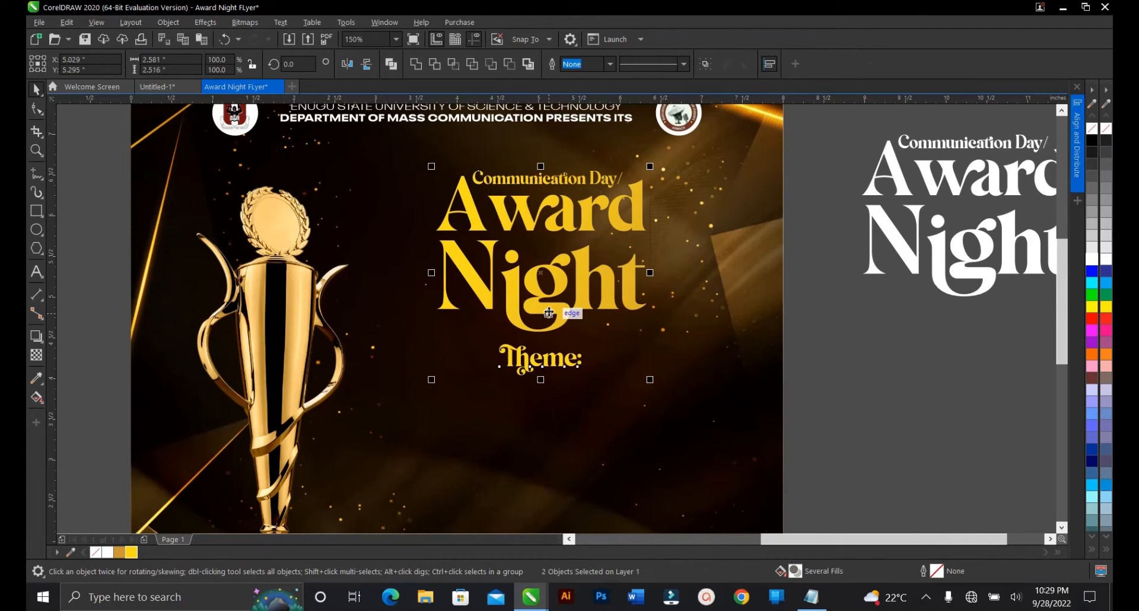
{"action": "left_click", "coordinate": [833, 381]}
Step: Move the Theme: text straight down by about 0.09 inches to widen the gap below the title
{"action": "left_click", "coordinate": [540, 362]}
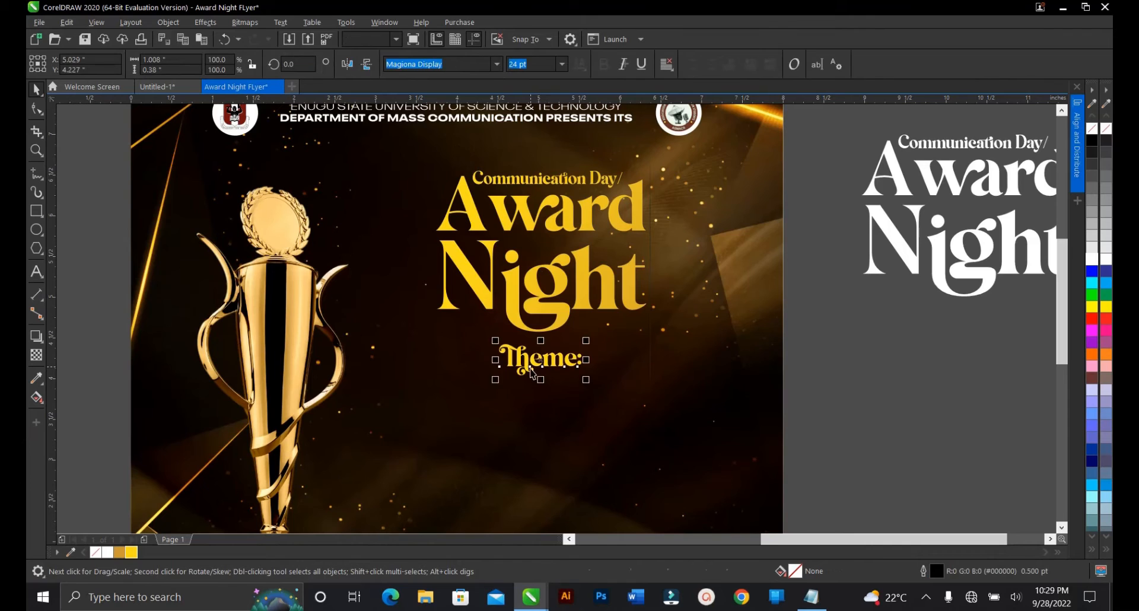
{"action": "scroll", "coordinate": [540, 362], "scroll_direction": "up", "scroll_amount": 2}
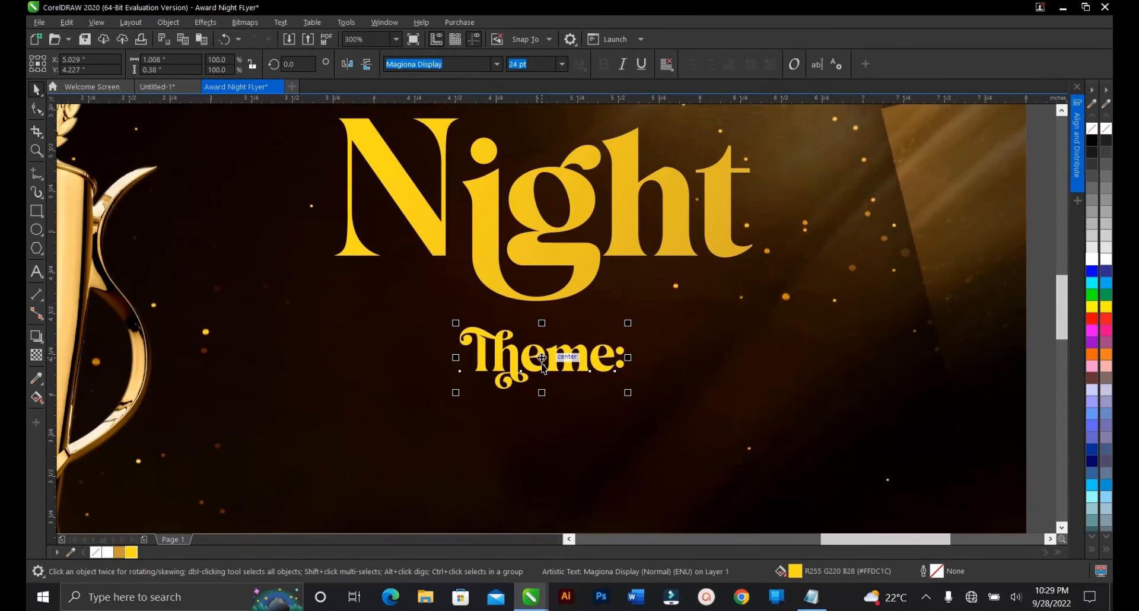
{"action": "left_click_drag", "start_coordinate": [542, 363], "coordinate": [544, 373]}
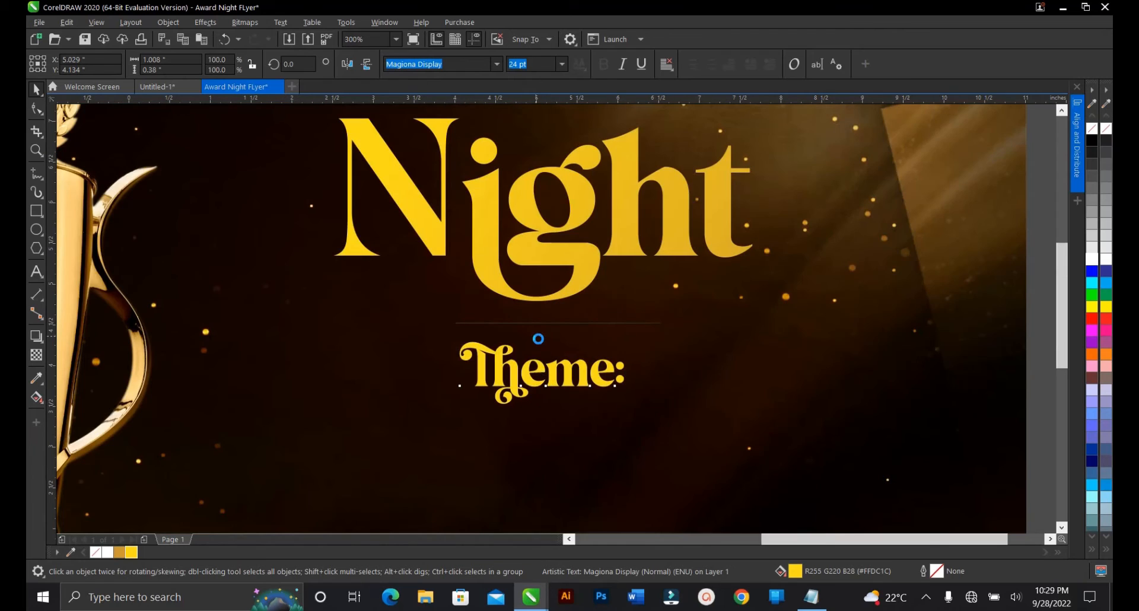
{"action": "scroll", "coordinate": [538, 339], "scroll_direction": "down", "scroll_amount": 1}
{"action": "scroll", "coordinate": [541, 366], "scroll_direction": "up", "scroll_amount": 1}
Step: Apply the second Regular, Normal variant of the Magiona Display font to the Theme: text
{"action": "scroll", "coordinate": [539, 338], "scroll_direction": "down", "scroll_amount": 1}
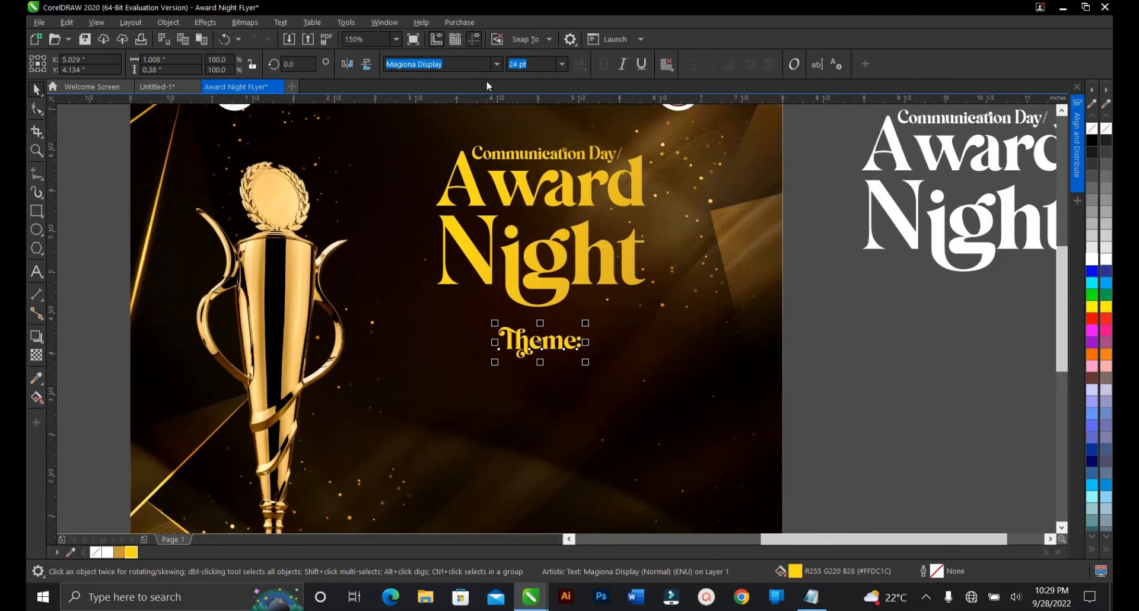
{"action": "left_click", "coordinate": [497, 64]}
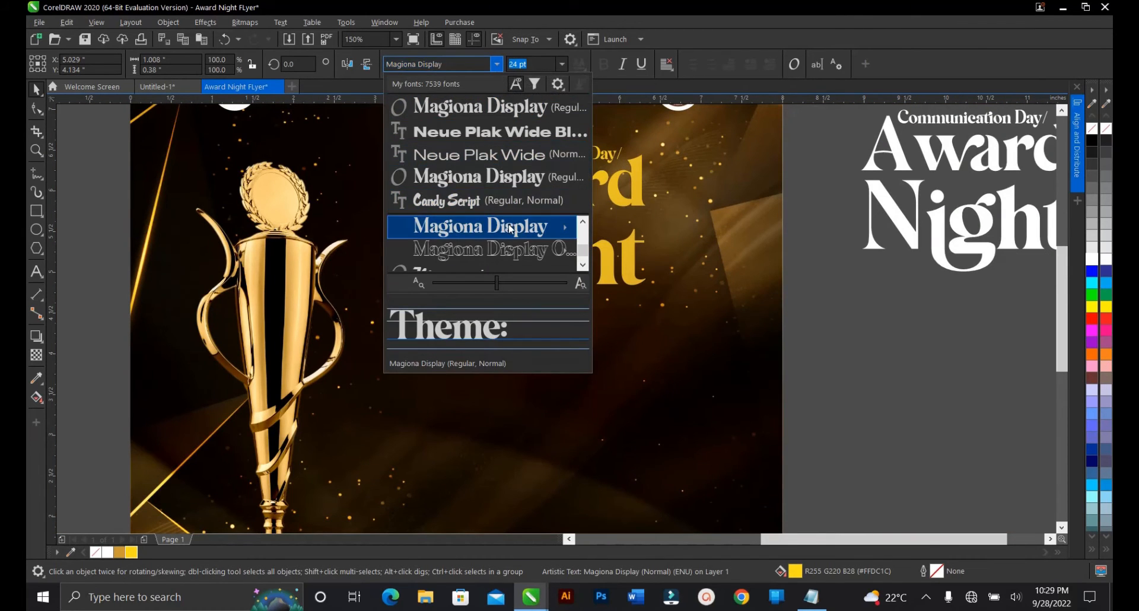
{"action": "mouse_move", "coordinate": [510, 229]}
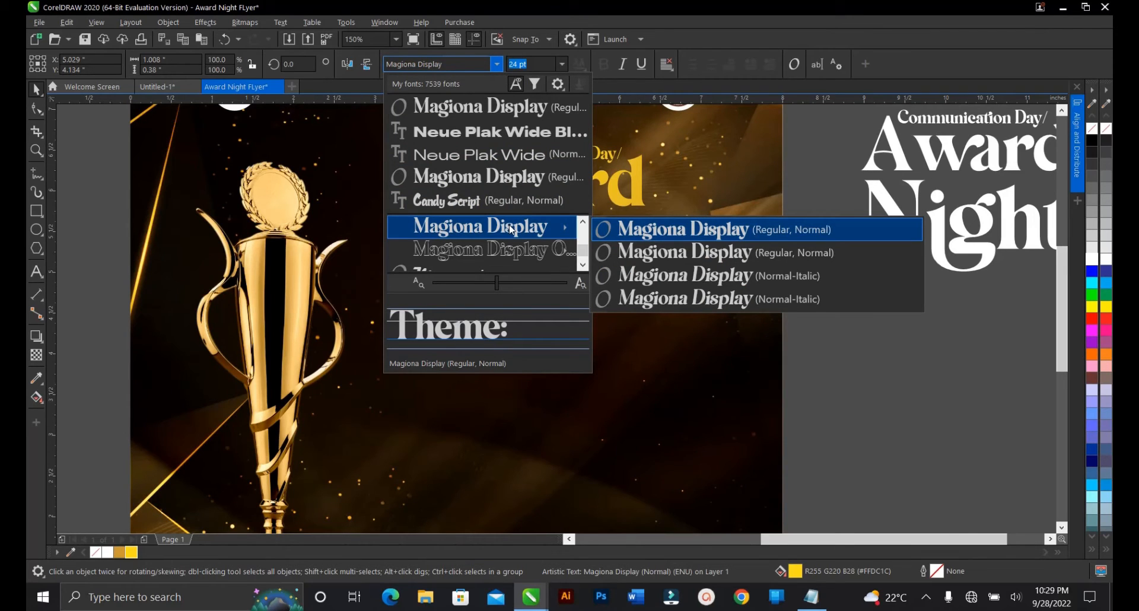
{"action": "left_click", "coordinate": [666, 252]}
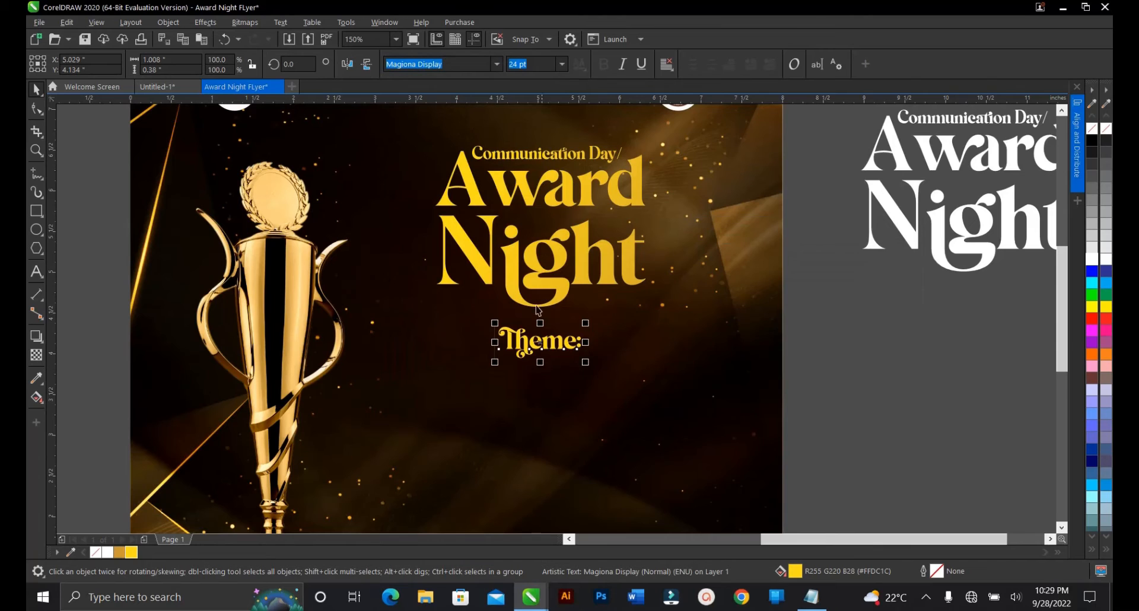
{"action": "scroll", "coordinate": [546, 306], "scroll_direction": "down", "scroll_amount": 1}
{"action": "scroll", "coordinate": [558, 299], "scroll_direction": "up", "scroll_amount": 1}
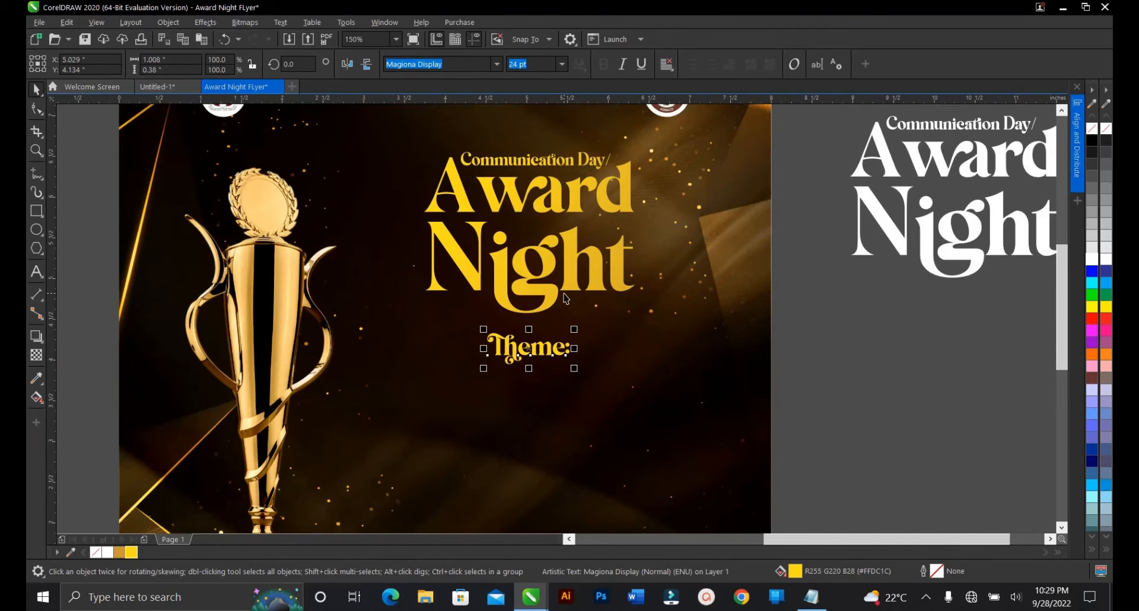
{"action": "left_click_drag", "start_coordinate": [803, 125], "coordinate": [405, 385]}
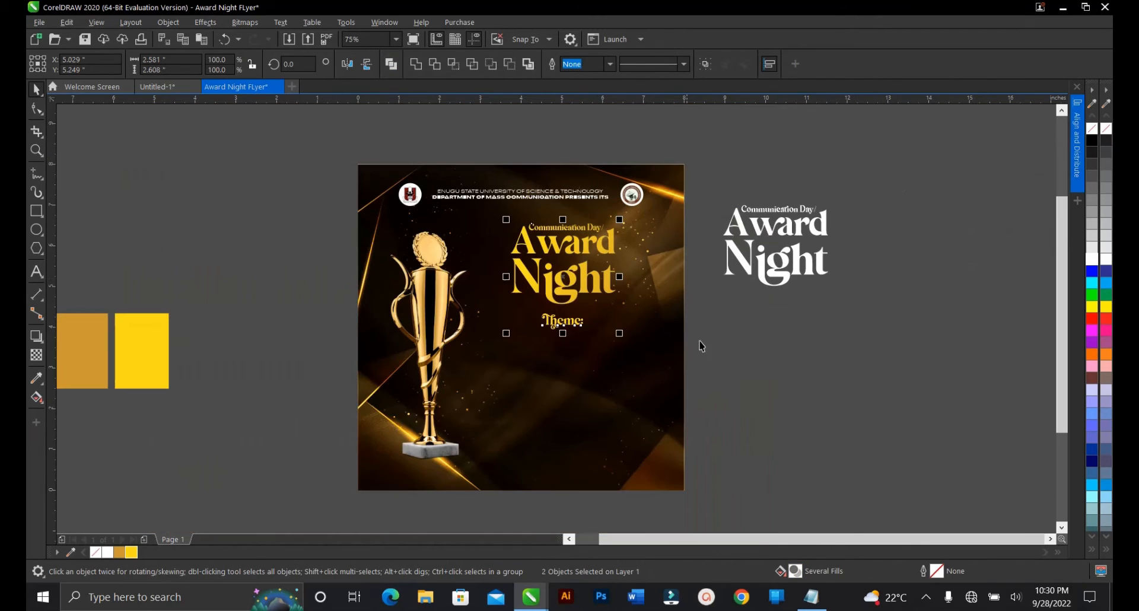
{"action": "scroll", "coordinate": [599, 314], "scroll_direction": "down", "scroll_amount": 1}
{"action": "left_click", "coordinate": [561, 344]}
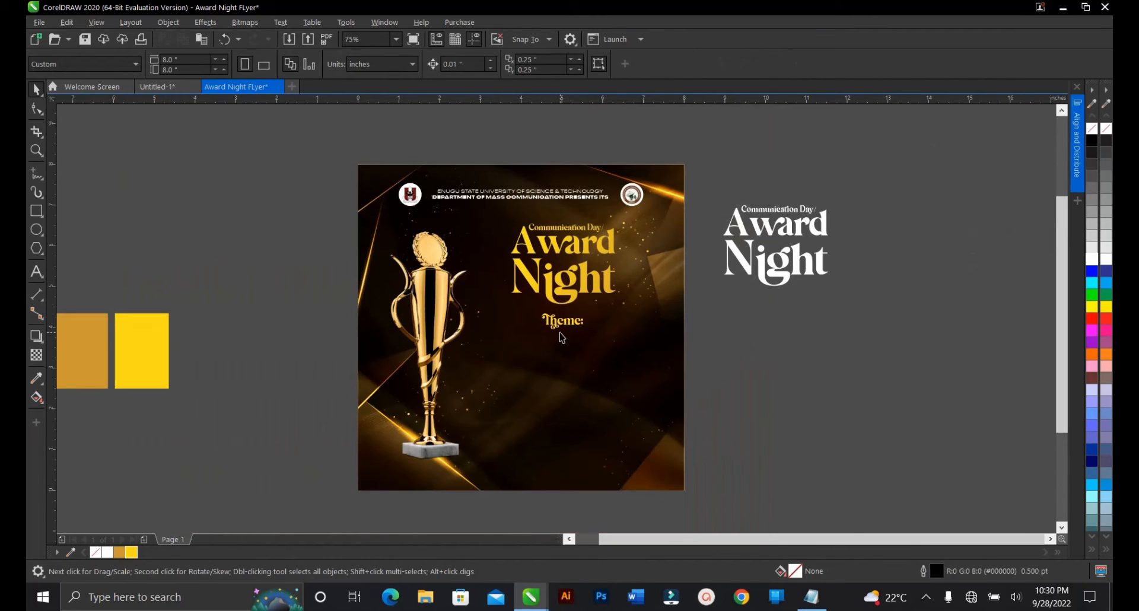
Step: Copy the two theme lines, from "Guerilla Journalism" to "The Way Out", out of YT Video Texts.txt in Notepad
{"action": "left_click", "coordinate": [811, 596]}
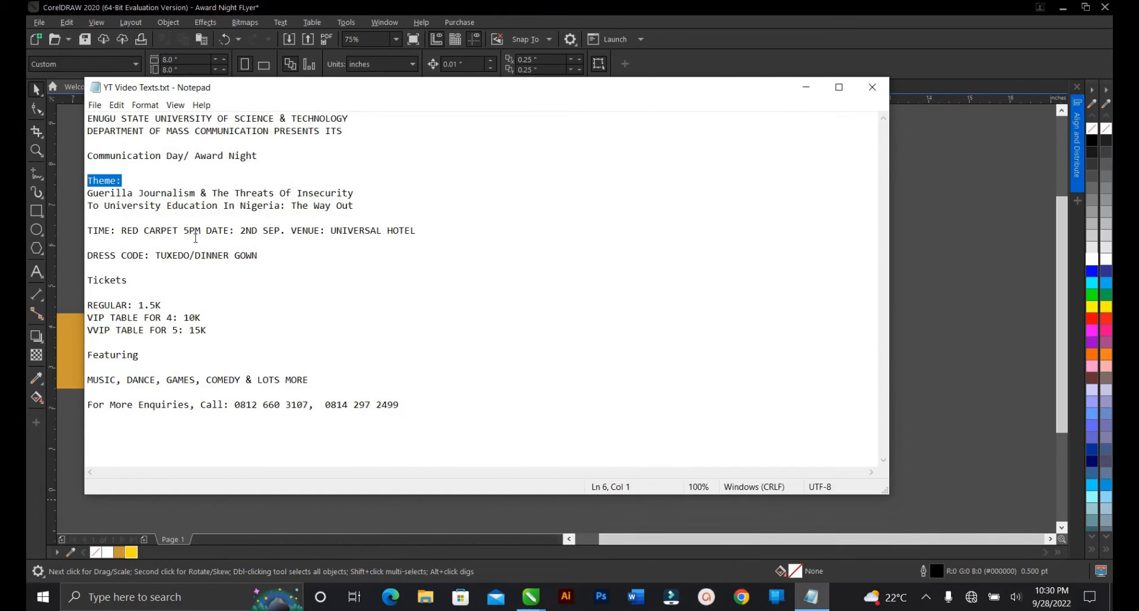
{"action": "left_click_drag", "start_coordinate": [355, 206], "coordinate": [91, 194]}
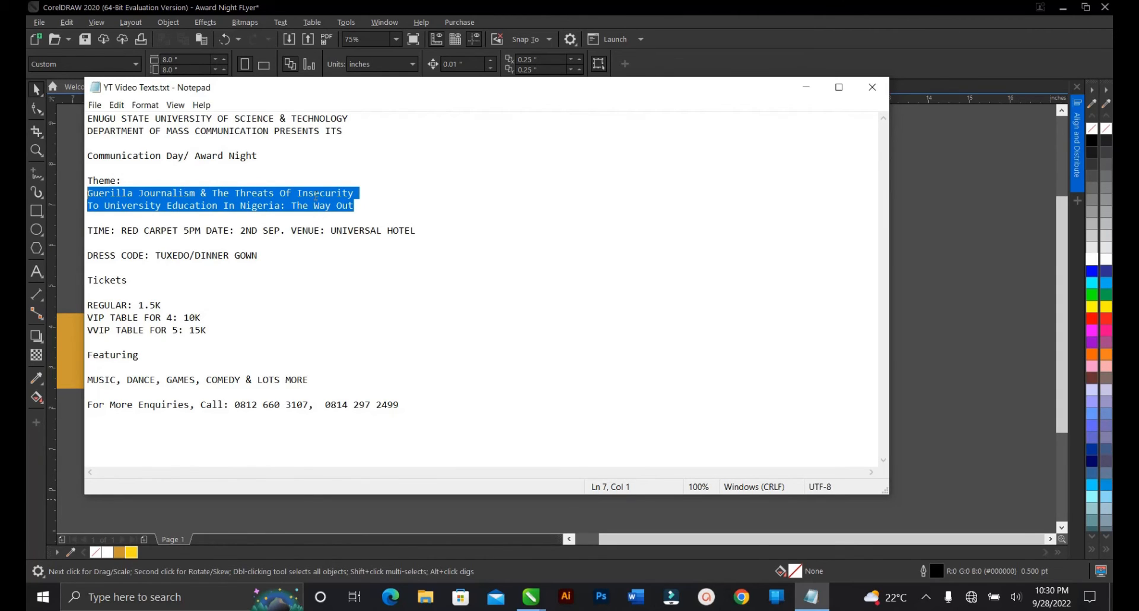
{"action": "right_click", "coordinate": [317, 196]}
{"action": "left_click", "coordinate": [305, 232]}
{"action": "left_click", "coordinate": [805, 87]}
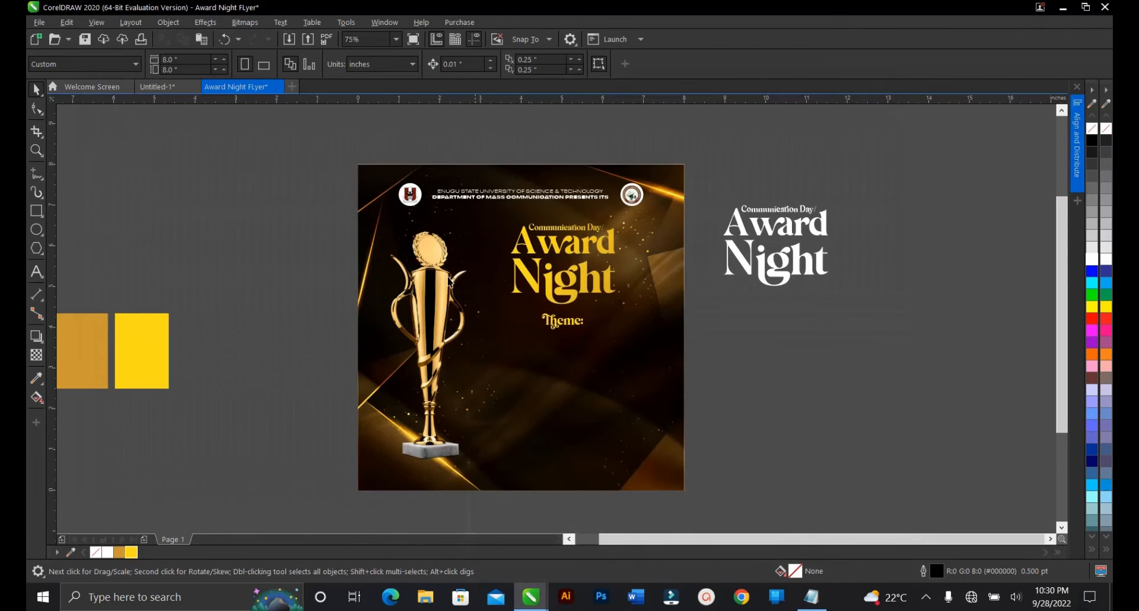
Step: In CorelDRAW, paste the two copied theme lines as artistic text just below the Theme: heading
{"action": "left_click", "coordinate": [36, 271]}
{"action": "scroll", "coordinate": [556, 335], "scroll_direction": "up", "scroll_amount": 2}
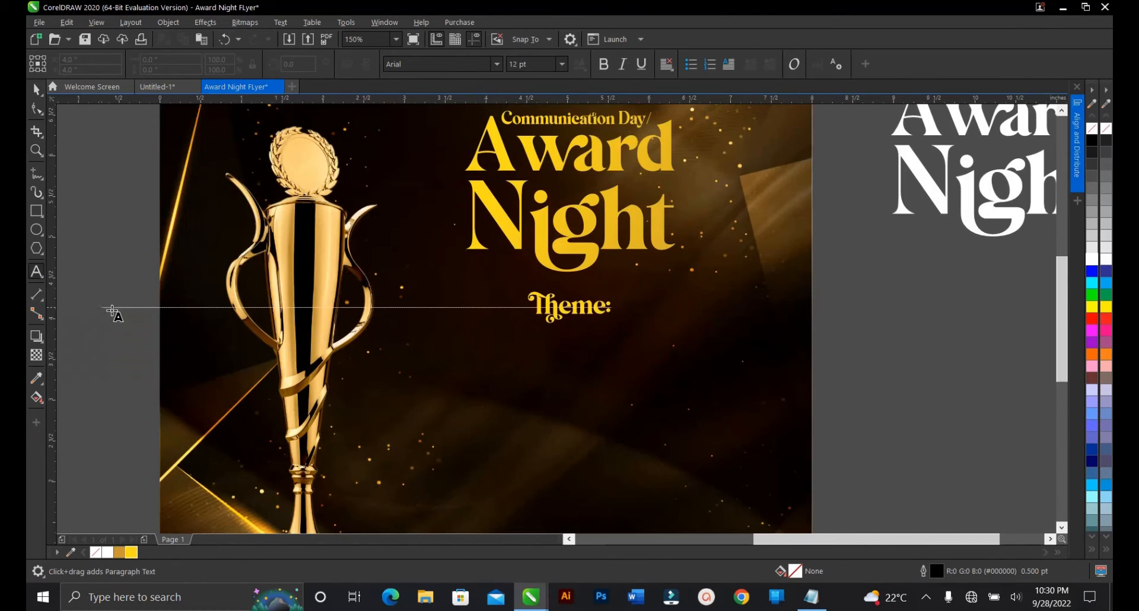
{"action": "left_click", "coordinate": [419, 360]}
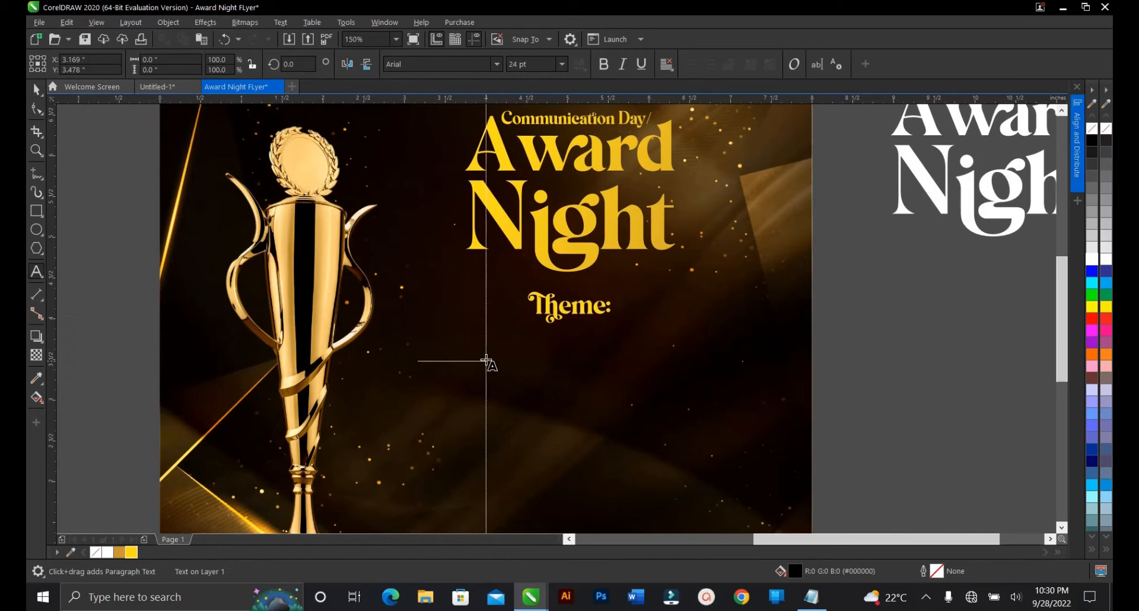
{"action": "key", "text": "ctrl+v"}
{"action": "left_click", "coordinate": [37, 89]}
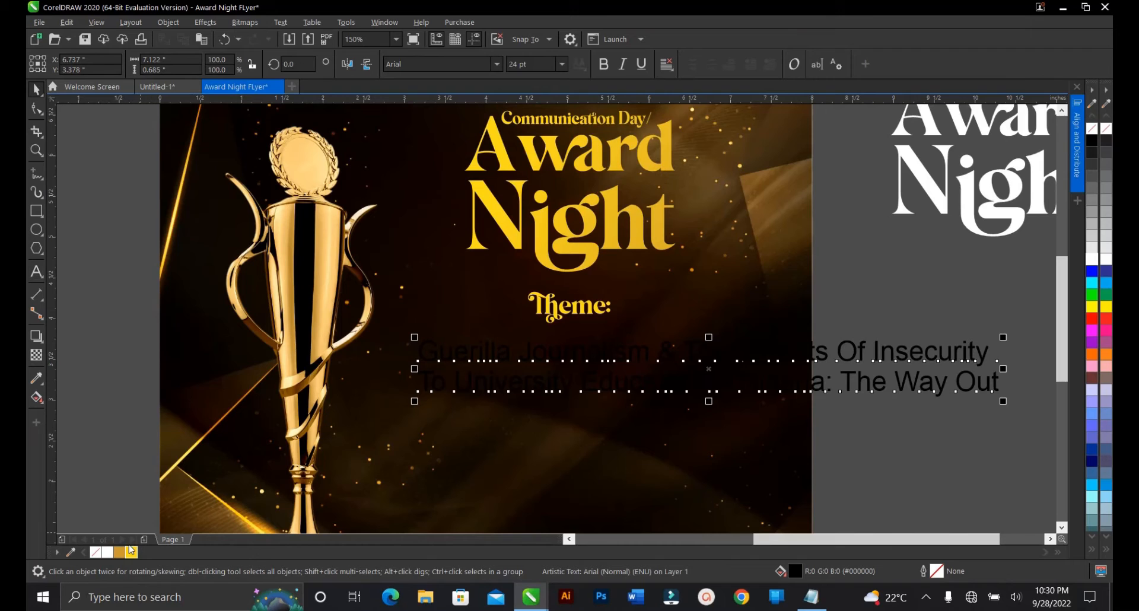
Step: Fill the two-line theme text with white and set it in Neue Plak Wide Black at 9 pt
{"action": "left_click", "coordinate": [107, 552]}
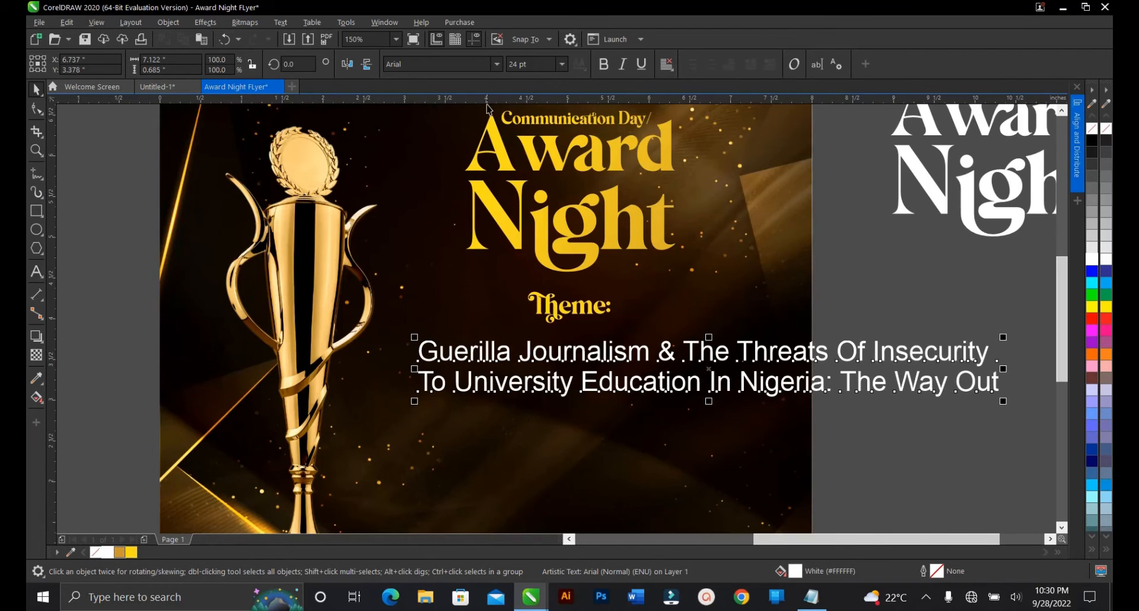
{"action": "left_click", "coordinate": [496, 64]}
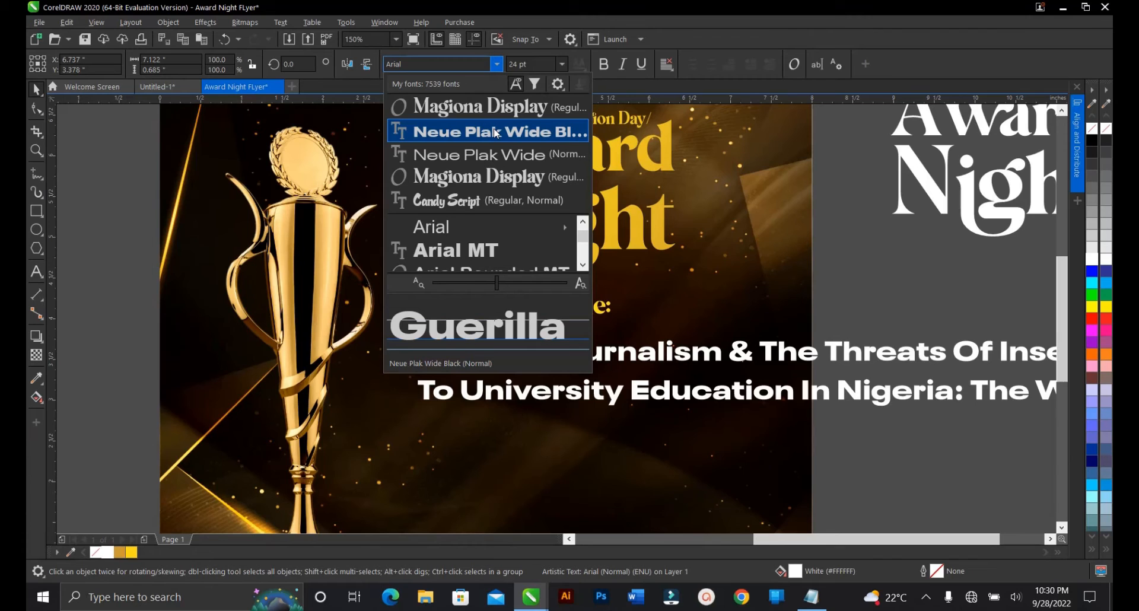
{"action": "left_click", "coordinate": [497, 132]}
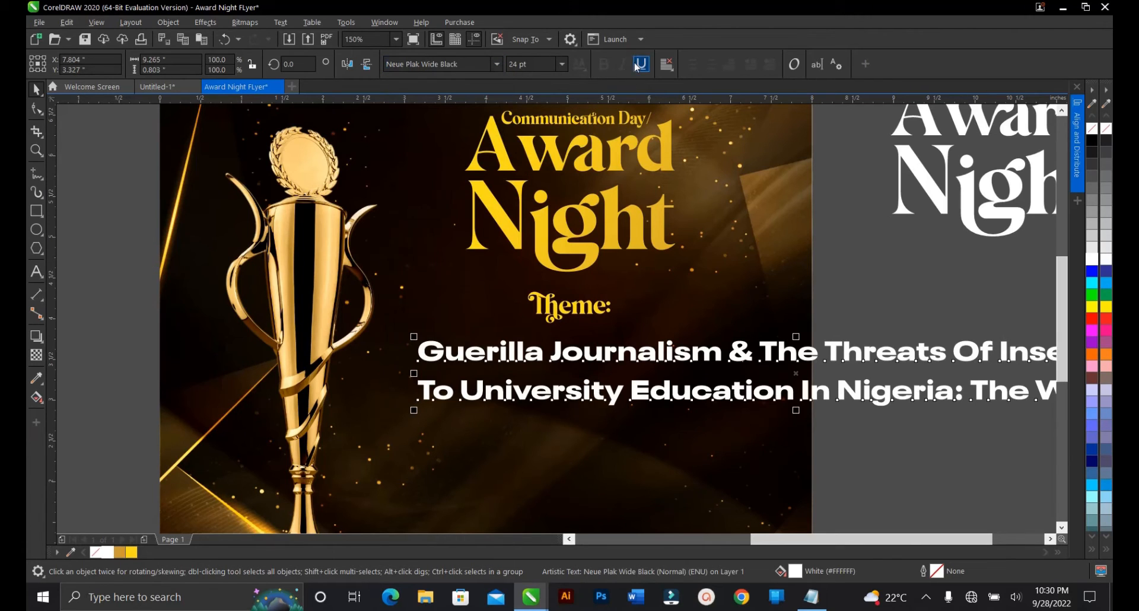
{"action": "left_click", "coordinate": [561, 64]}
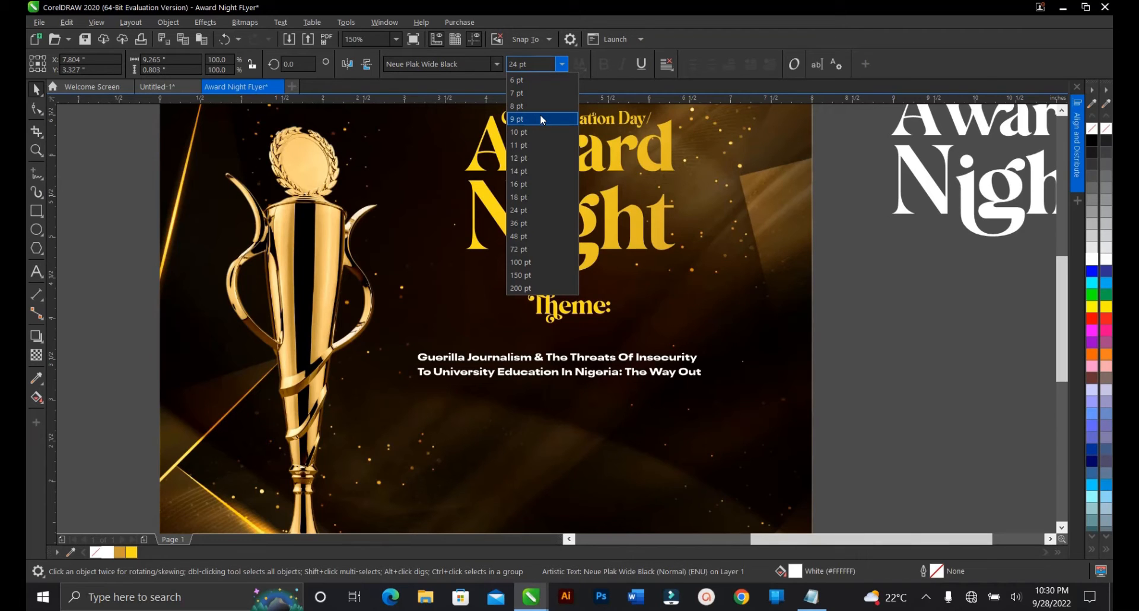
{"action": "left_click", "coordinate": [543, 119]}
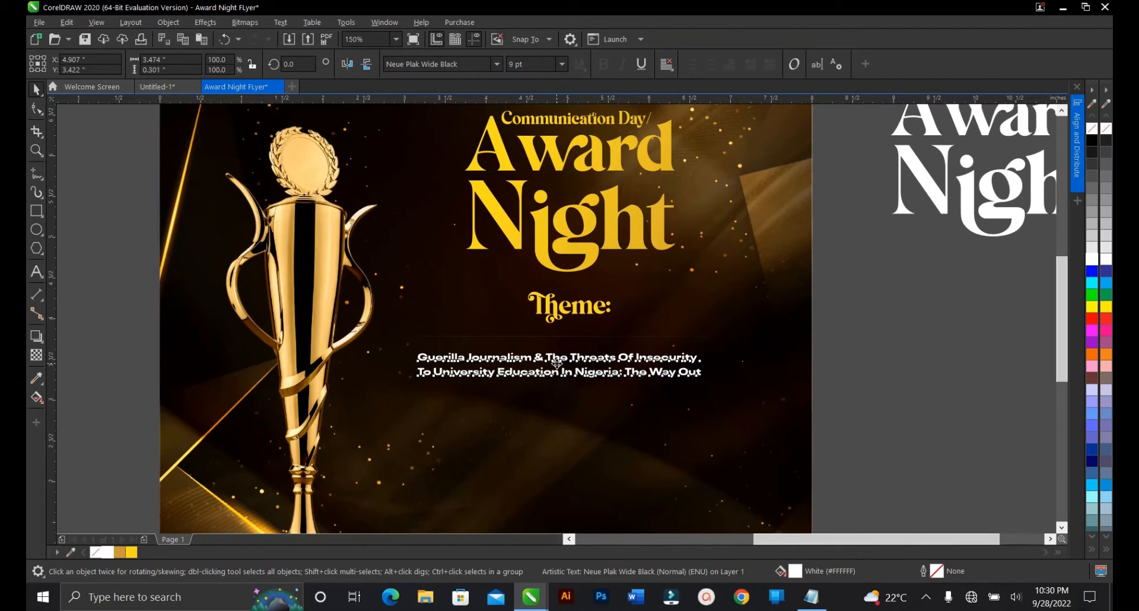
Step: Move the two-line theme text straight up by about 0.2 inches, closer to the Theme: heading
{"action": "left_click_drag", "start_coordinate": [556, 363], "coordinate": [556, 349]}
{"action": "scroll", "coordinate": [556, 347], "scroll_direction": "up", "scroll_amount": 2}
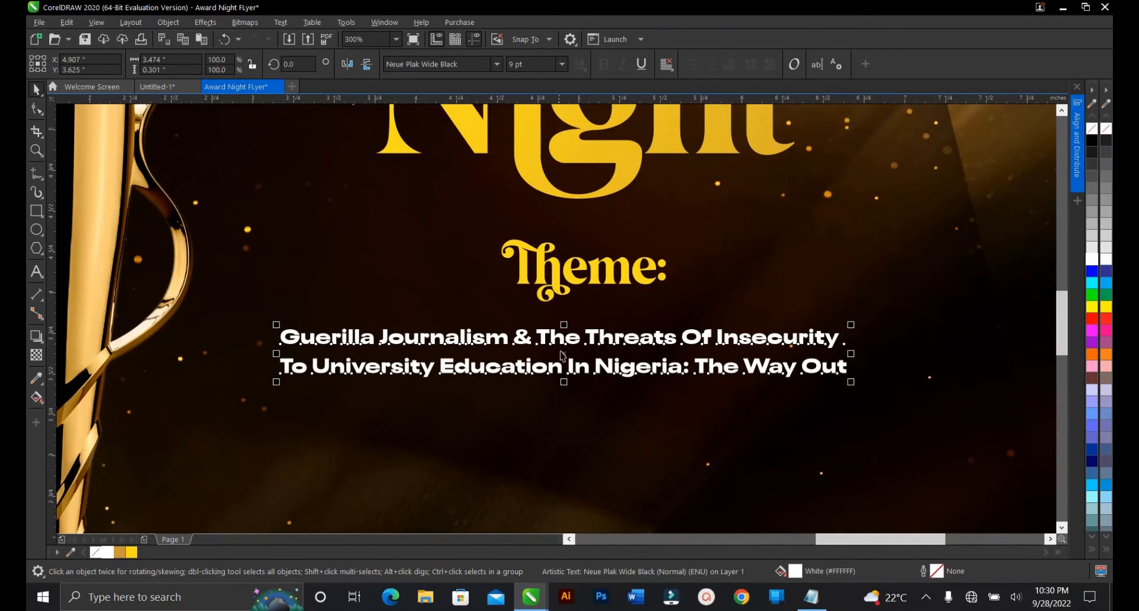
{"action": "scroll", "coordinate": [663, 362], "scroll_direction": "down", "scroll_amount": 2}
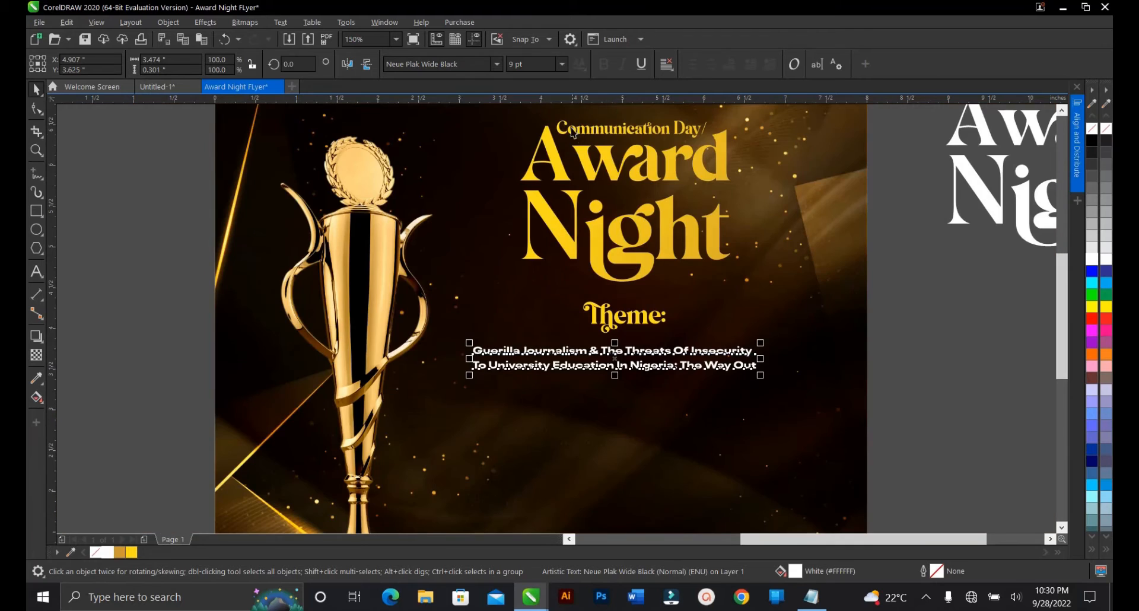
Step: Try the two-line theme text at 11 pt and settle on a size of 10 pt
{"action": "left_click", "coordinate": [562, 63]}
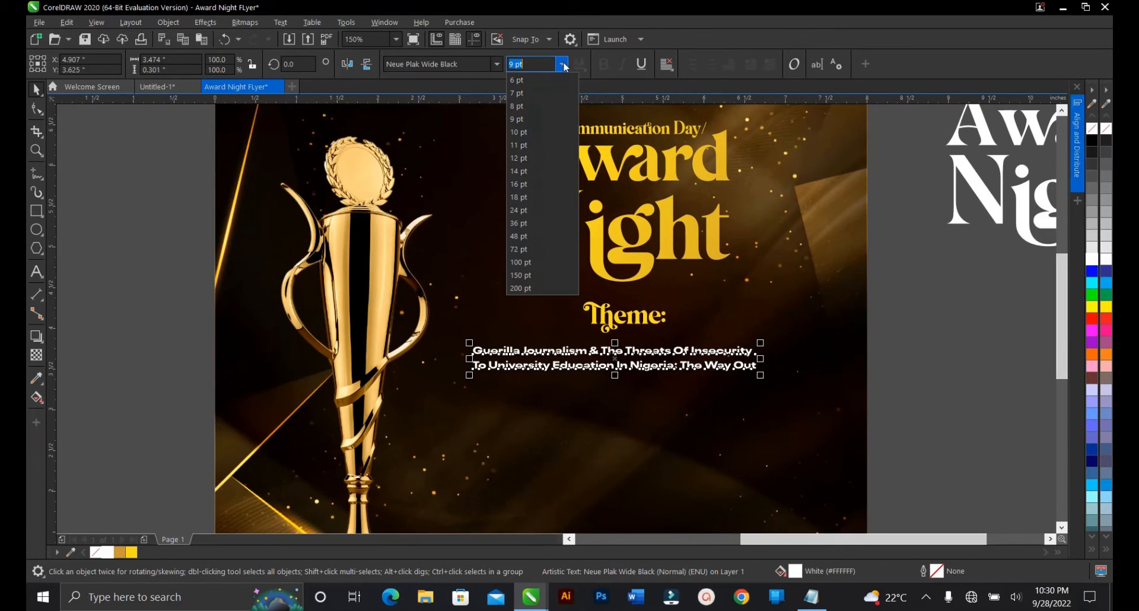
{"action": "left_click", "coordinate": [544, 144]}
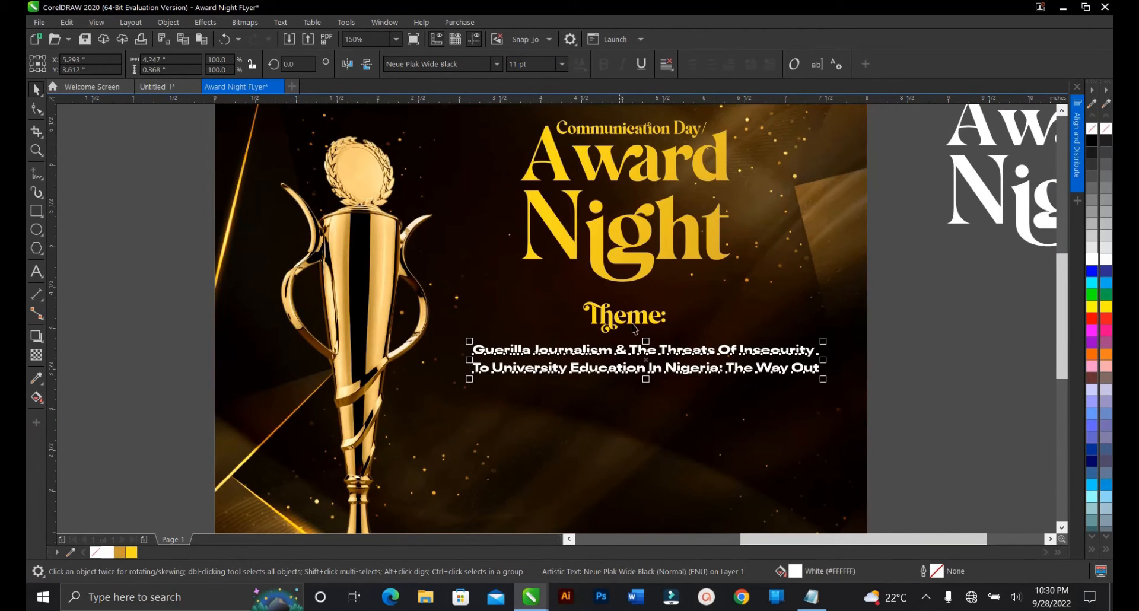
{"action": "left_click", "coordinate": [561, 64]}
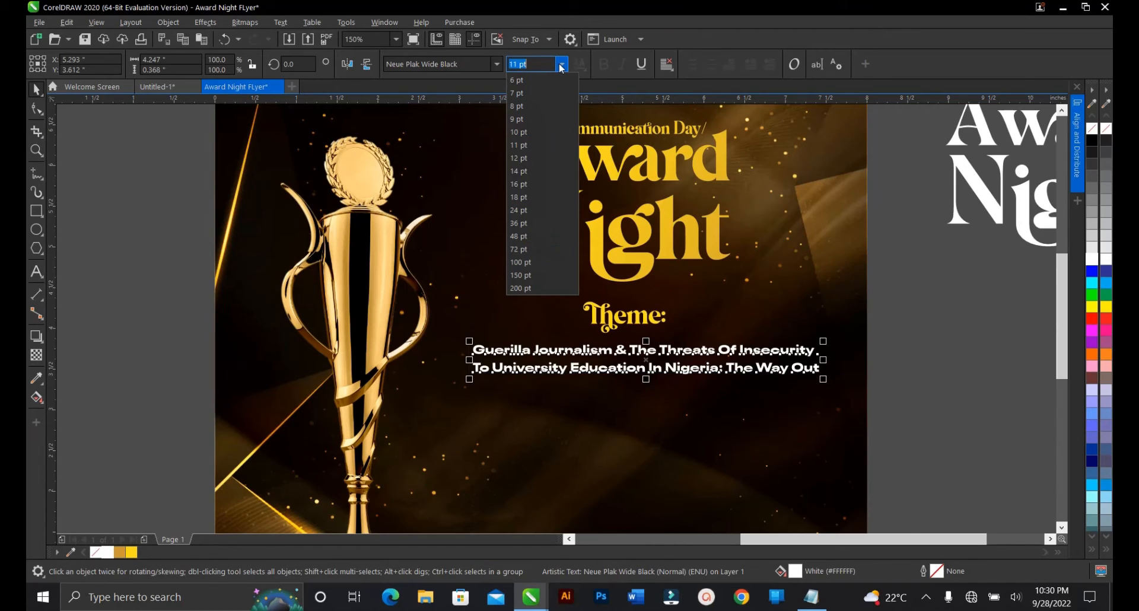
{"action": "left_click", "coordinate": [546, 128]}
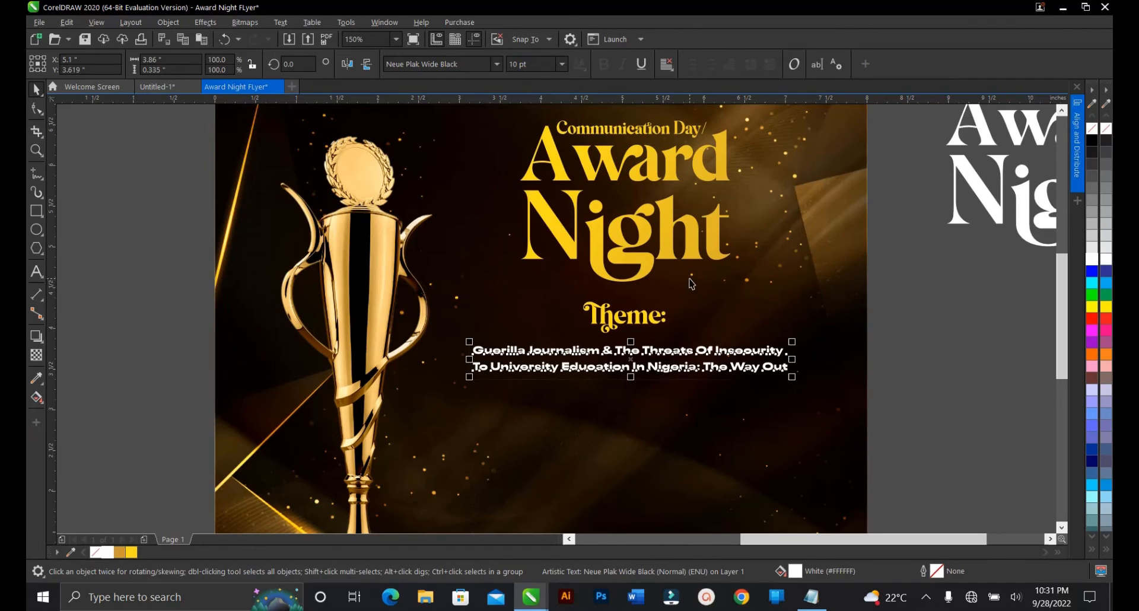
Step: Centre the two-line theme text horizontally on the Theme: heading and clear the selection
{"action": "left_click", "coordinate": [620, 326], "text": "shift"}
{"action": "key", "text": "c"}
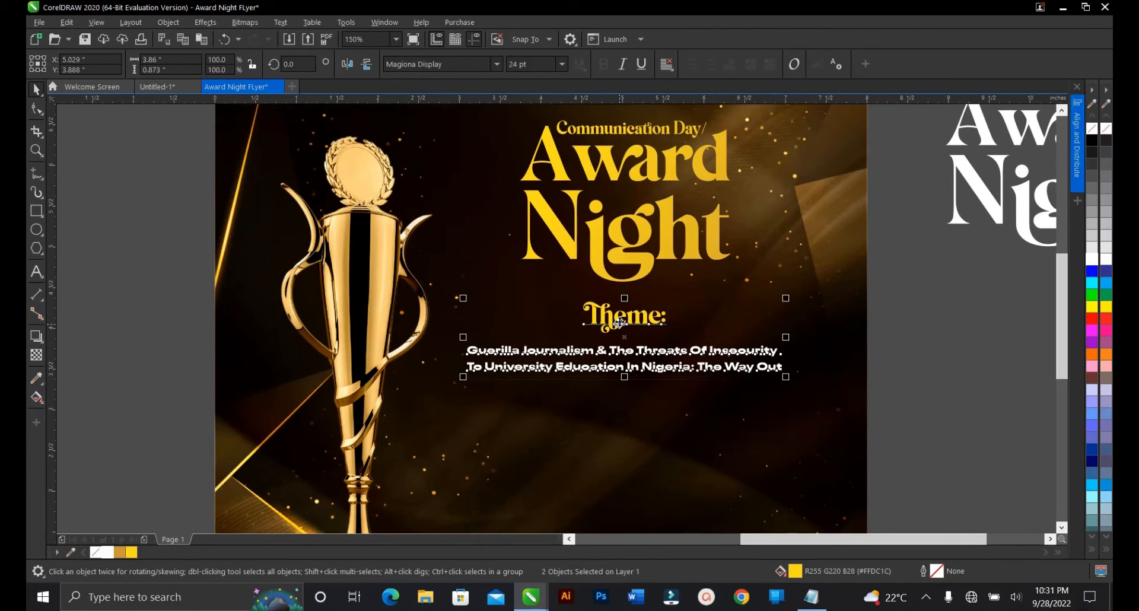
{"action": "scroll", "coordinate": [621, 324], "scroll_direction": "down", "scroll_amount": 2}
{"action": "key", "text": "Escape"}
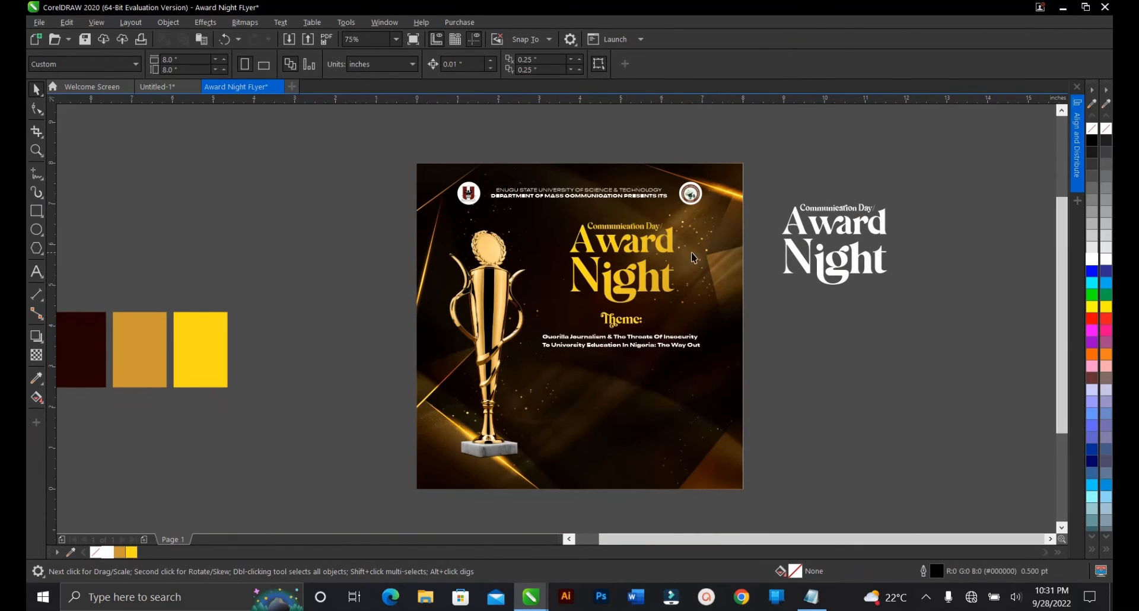
{"action": "left_click_drag", "start_coordinate": [758, 211], "coordinate": [499, 386]}
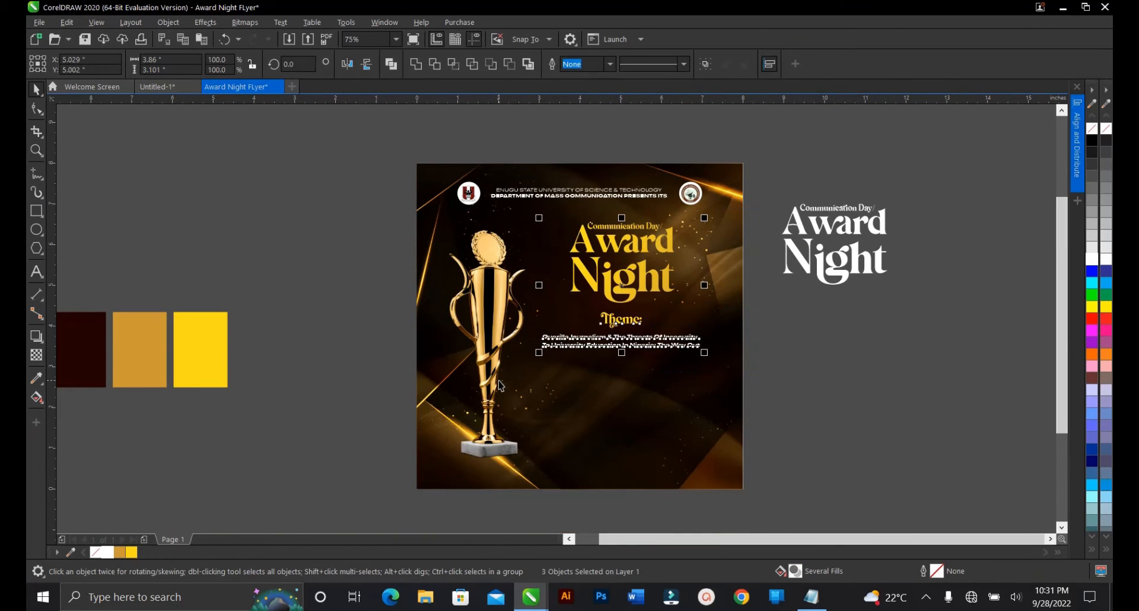
{"action": "left_click", "coordinate": [751, 360]}
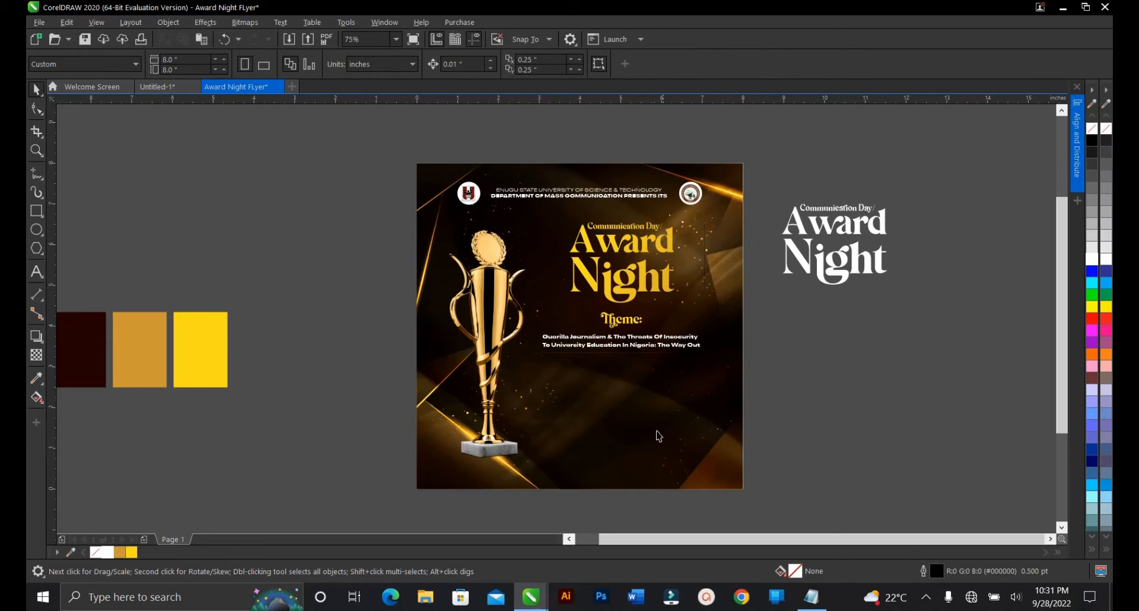
Step: Copy the time, date, venue and dress code lines from YT Video Texts.txt in Notepad
{"action": "left_click", "coordinate": [811, 596]}
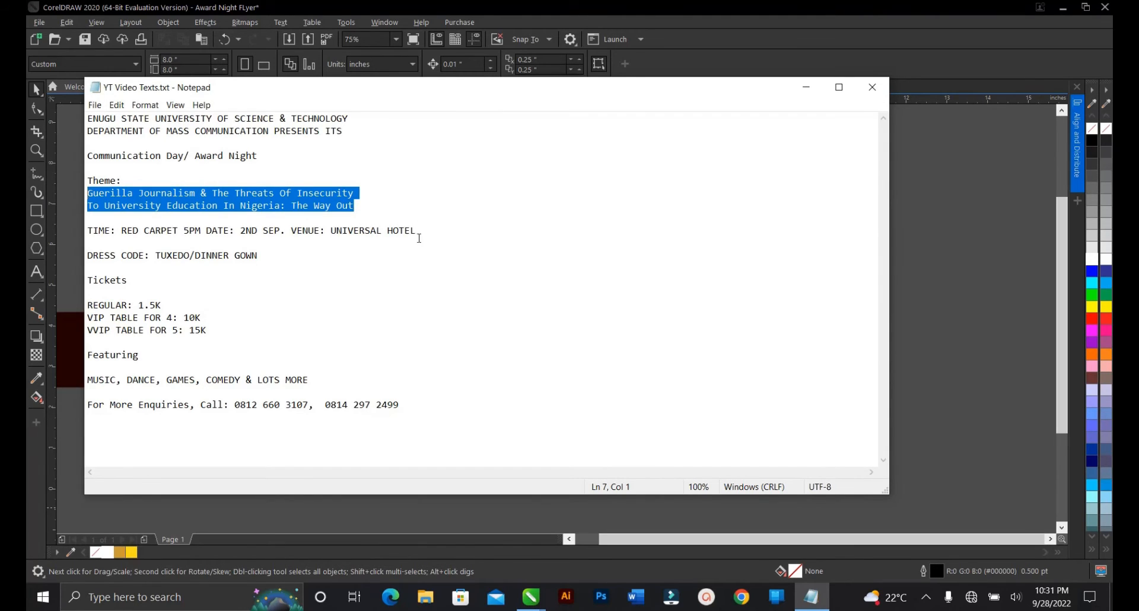
{"action": "left_click_drag", "start_coordinate": [287, 256], "coordinate": [86, 231]}
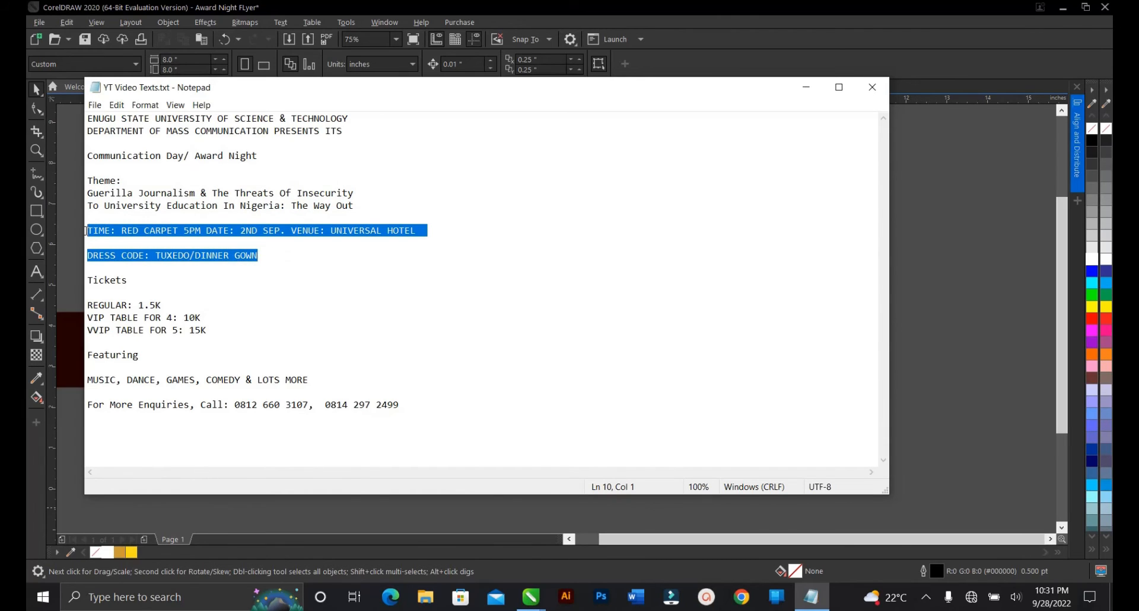
{"action": "right_click", "coordinate": [131, 234]}
{"action": "left_click", "coordinate": [103, 270]}
{"action": "left_click", "coordinate": [806, 88]}
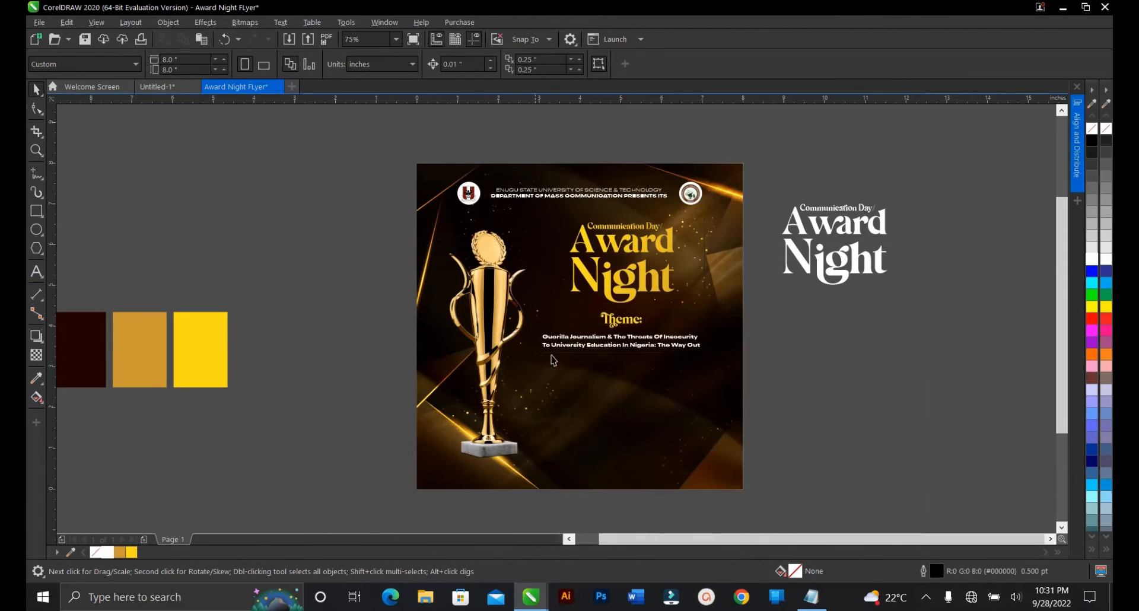
Step: In CorelDRAW, paste the time, date, venue and dress code lines as artistic text below the two-line theme text
{"action": "scroll", "coordinate": [636, 372], "scroll_direction": "up", "scroll_amount": 2}
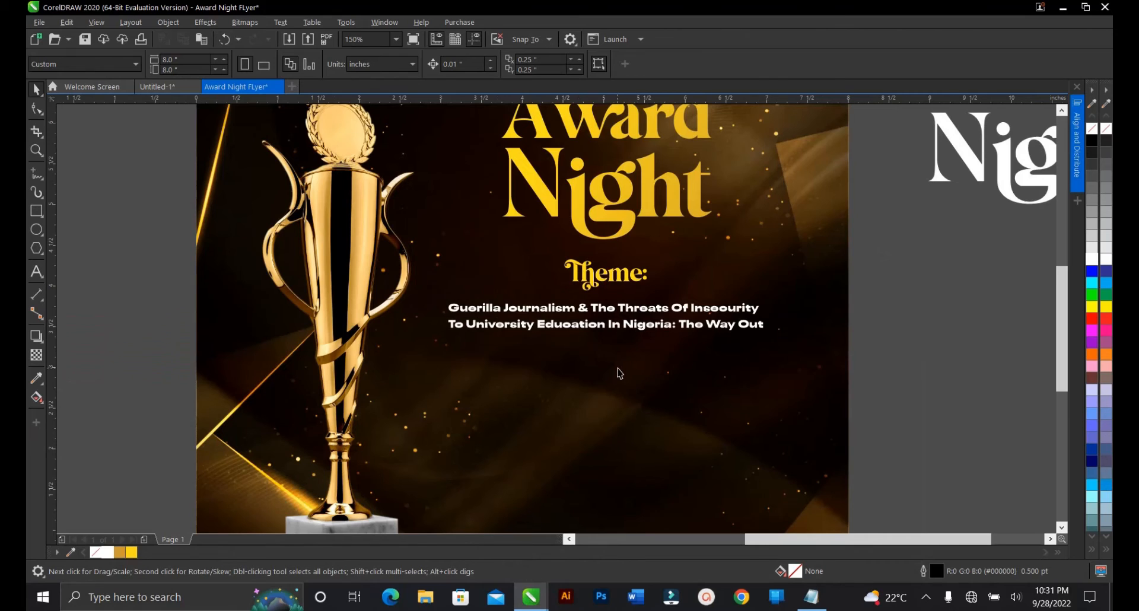
{"action": "left_click", "coordinate": [36, 271]}
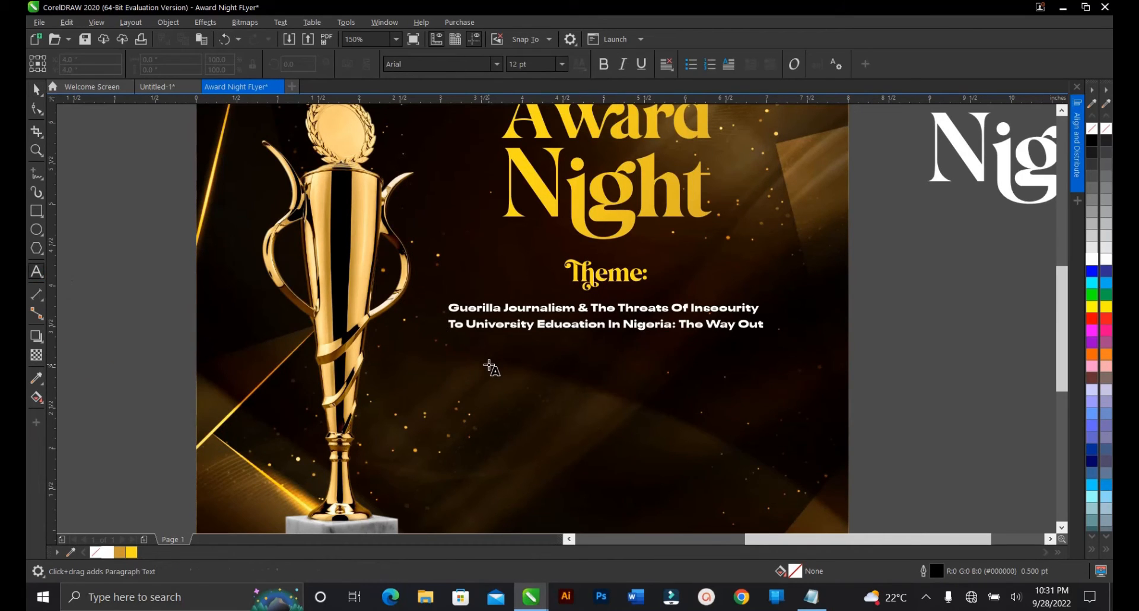
{"action": "left_click_drag", "start_coordinate": [489, 364], "coordinate": [533, 365]}
{"action": "key", "text": "ctrl+v"}
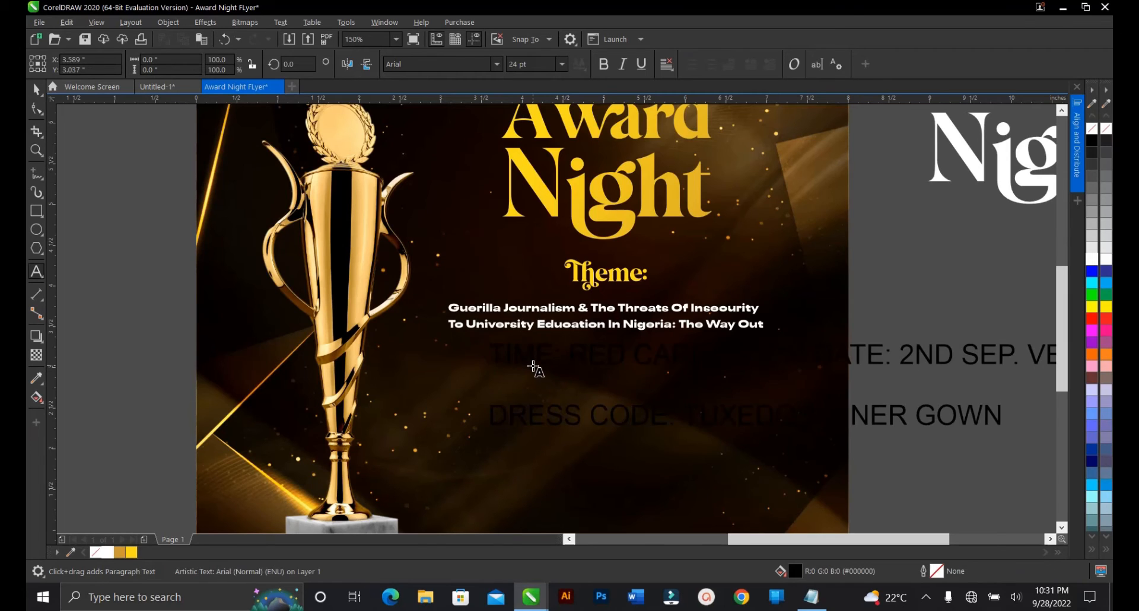
{"action": "left_click", "coordinate": [36, 89]}
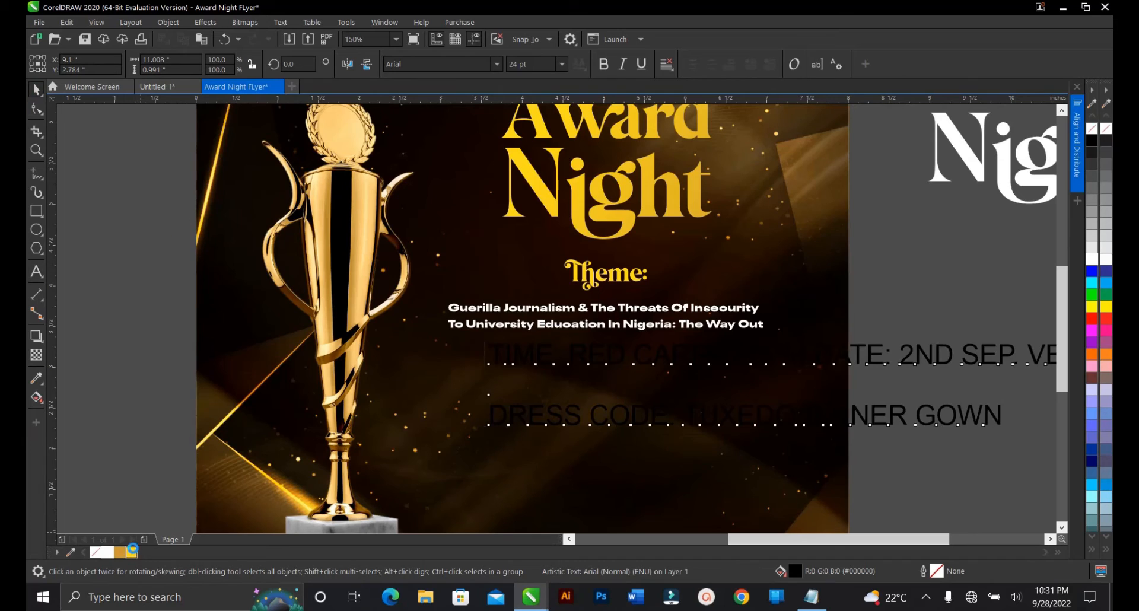
Step: Format the pasted event details in Neue Plak Wide Black at 10 pt with a white fill
{"action": "left_click", "coordinate": [131, 552]}
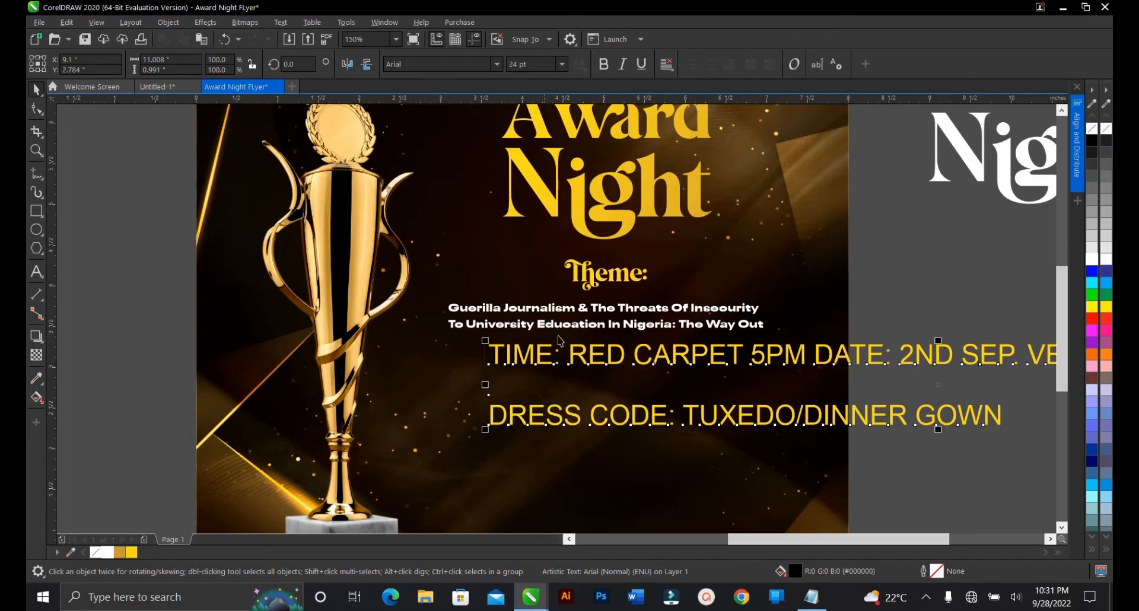
{"action": "left_click", "coordinate": [498, 64]}
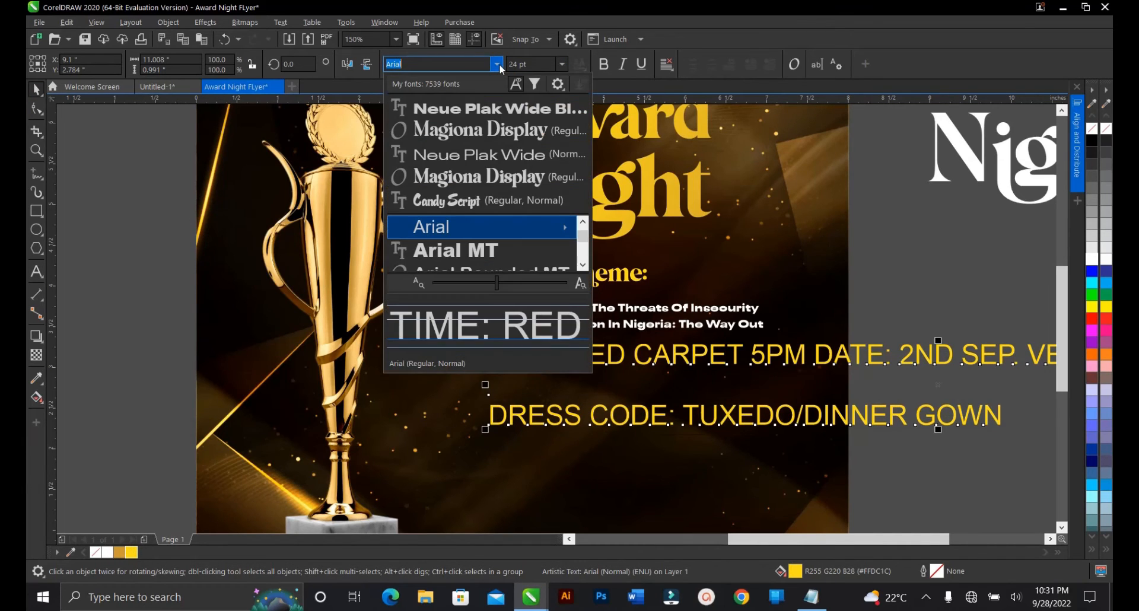
{"action": "left_click", "coordinate": [508, 108]}
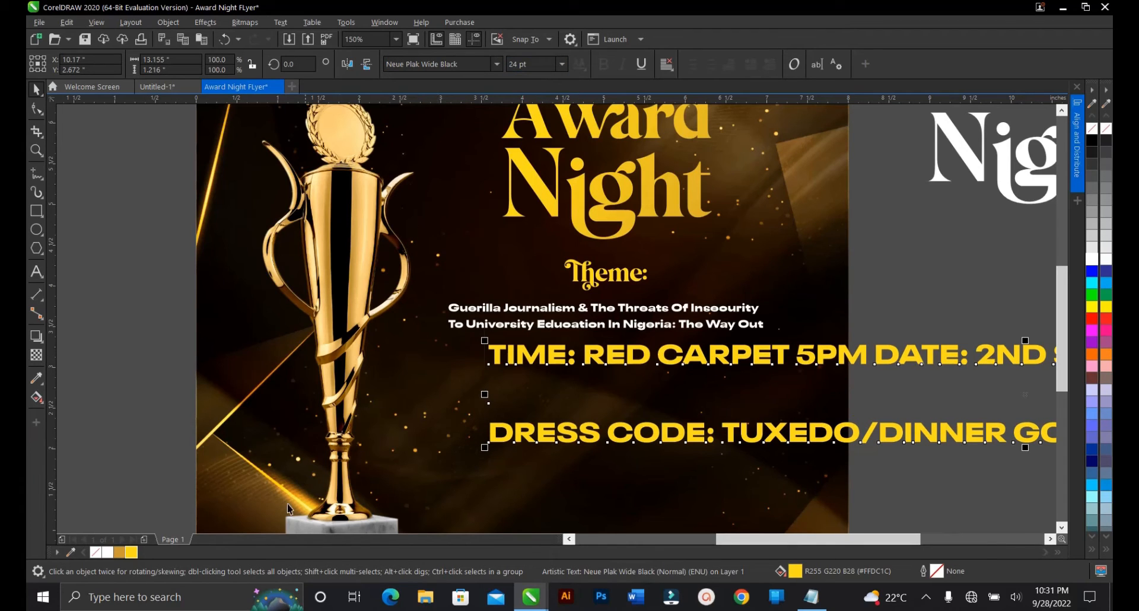
{"action": "left_click", "coordinate": [107, 552]}
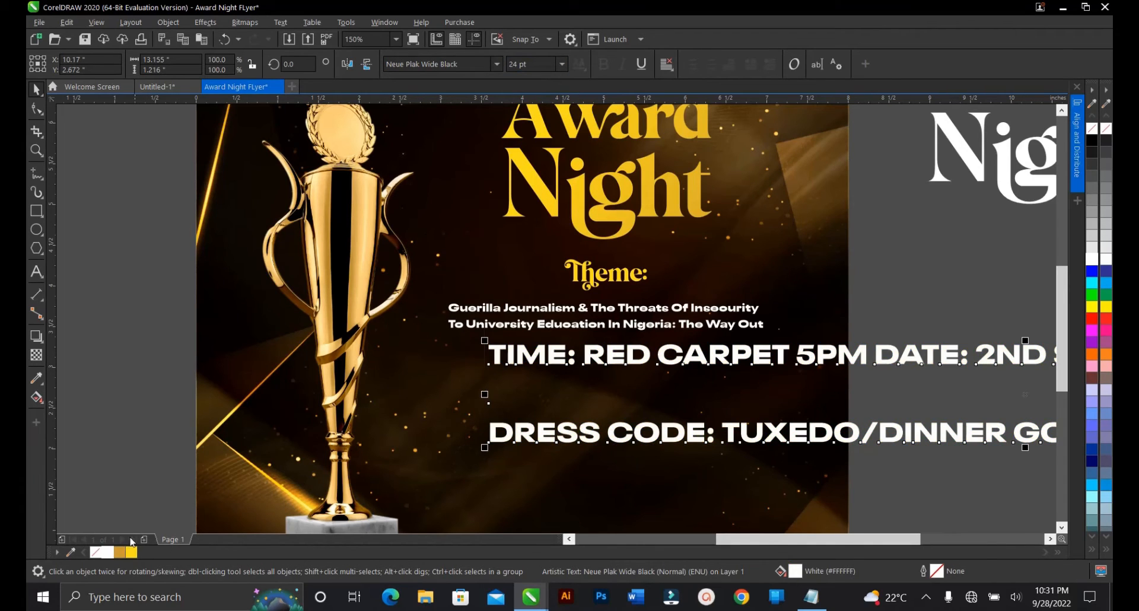
{"action": "left_click", "coordinate": [562, 64]}
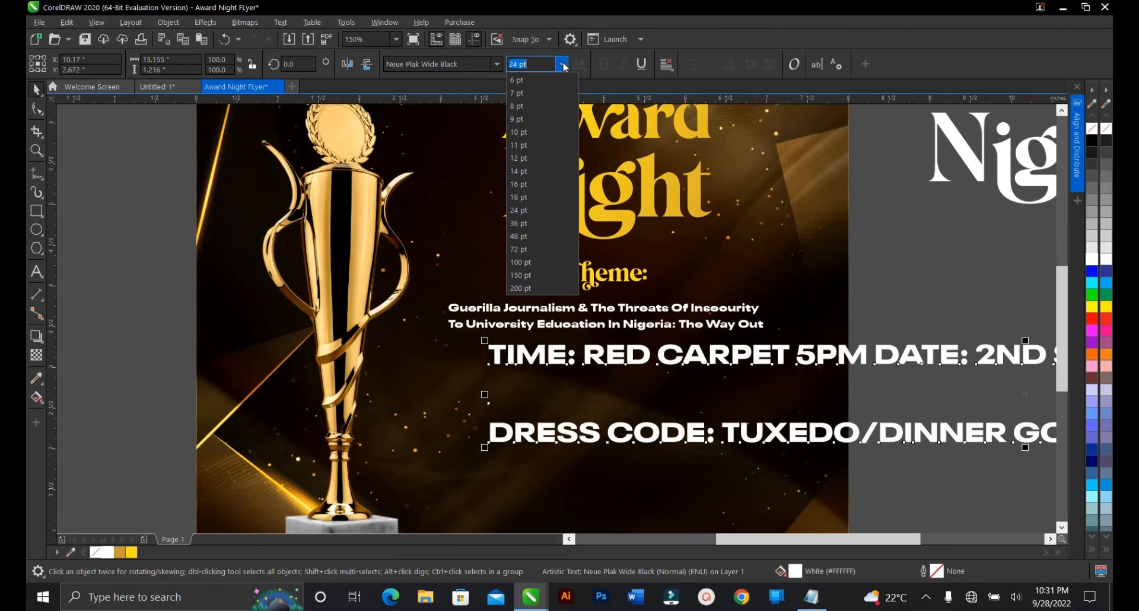
{"action": "left_click", "coordinate": [538, 134]}
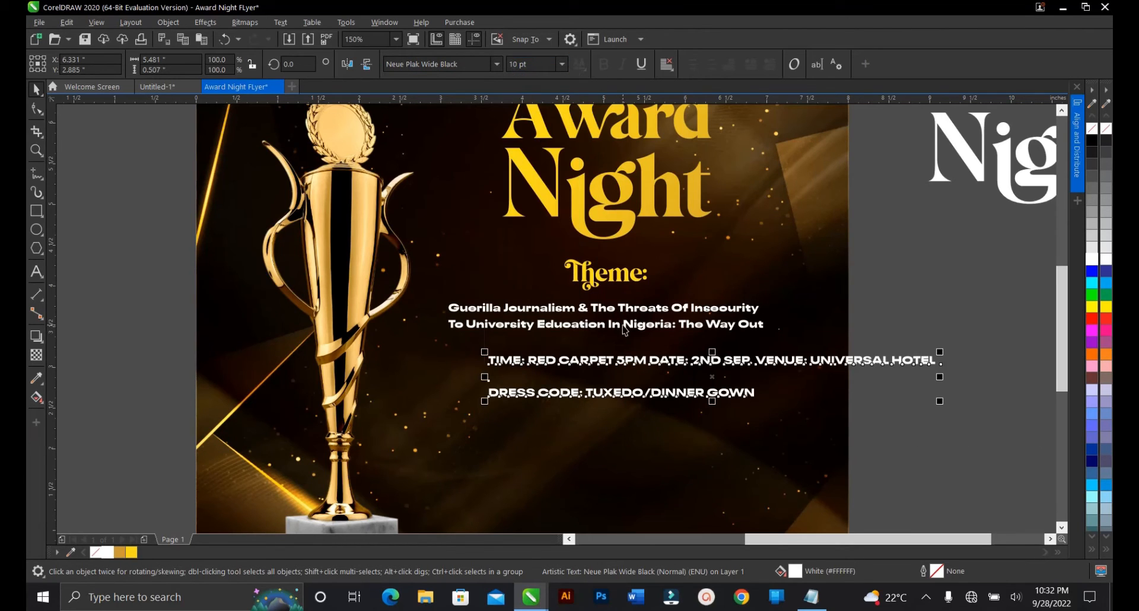
Step: Insert a line break after "RED CARPET 5PM" so the date and venue start on their own line
{"action": "left_click", "coordinate": [625, 330]}
{"action": "left_click", "coordinate": [630, 330], "text": "ctrl"}
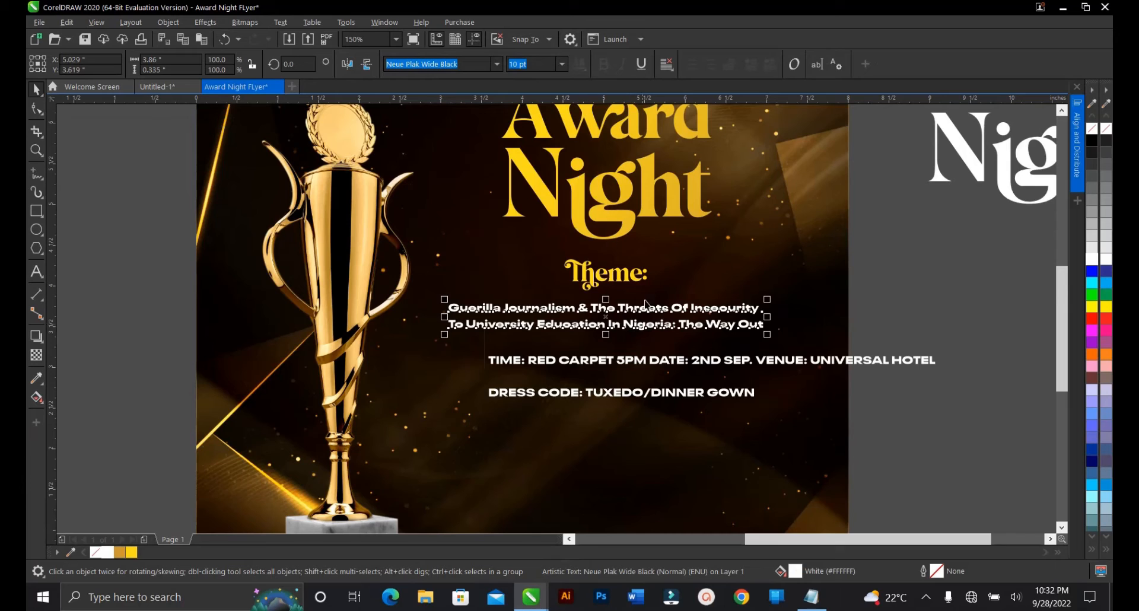
{"action": "left_click", "coordinate": [645, 362], "text": "ctrl"}
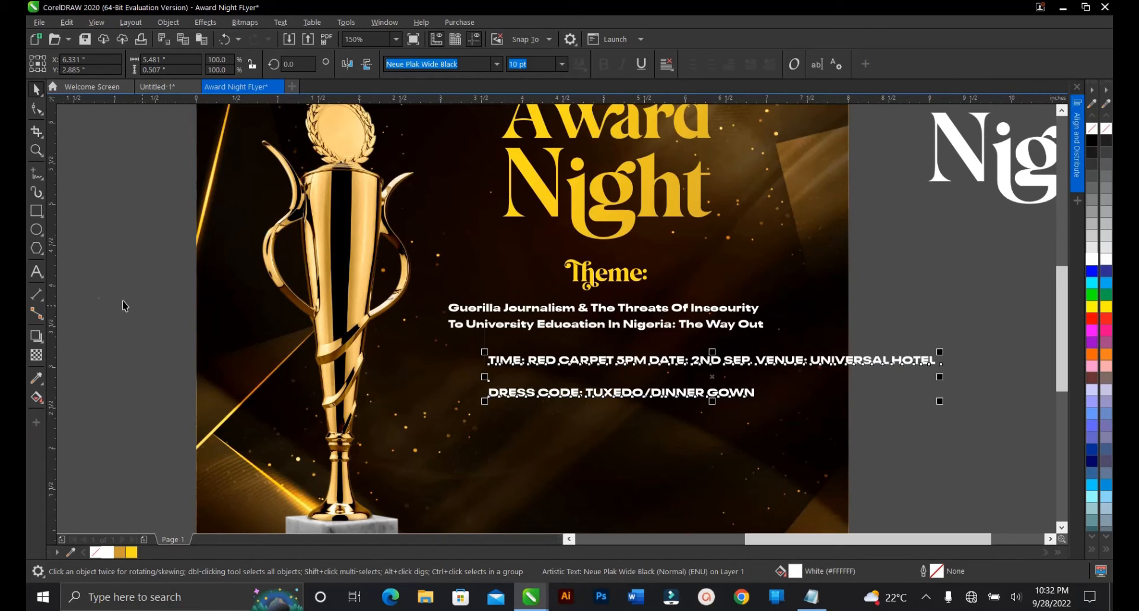
{"action": "left_click", "coordinate": [37, 271]}
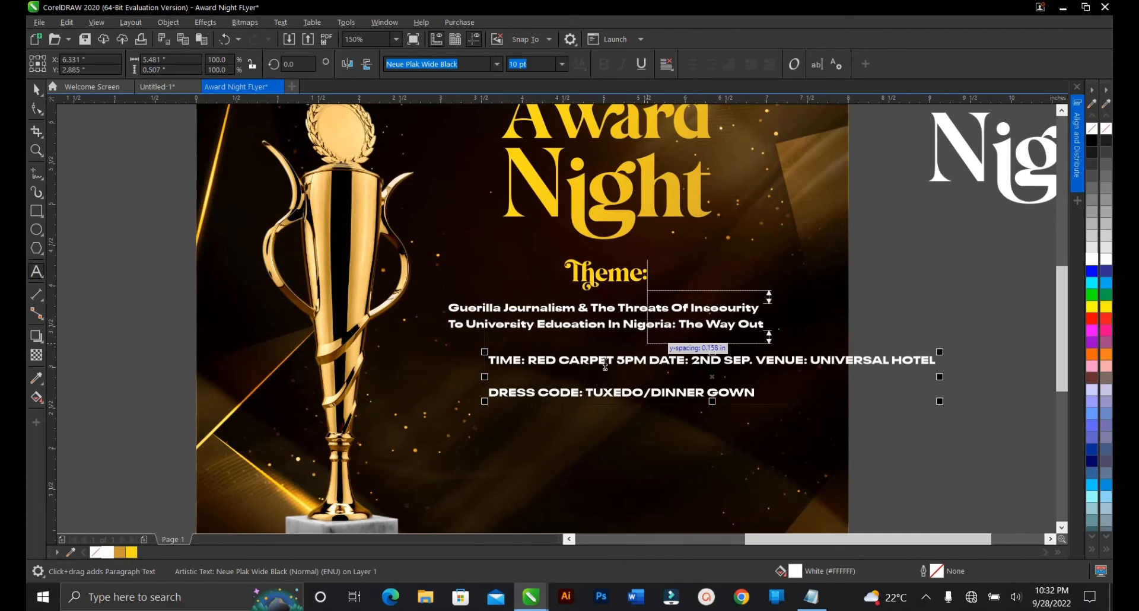
{"action": "left_click", "coordinate": [650, 363]}
{"action": "key", "text": "Return"}
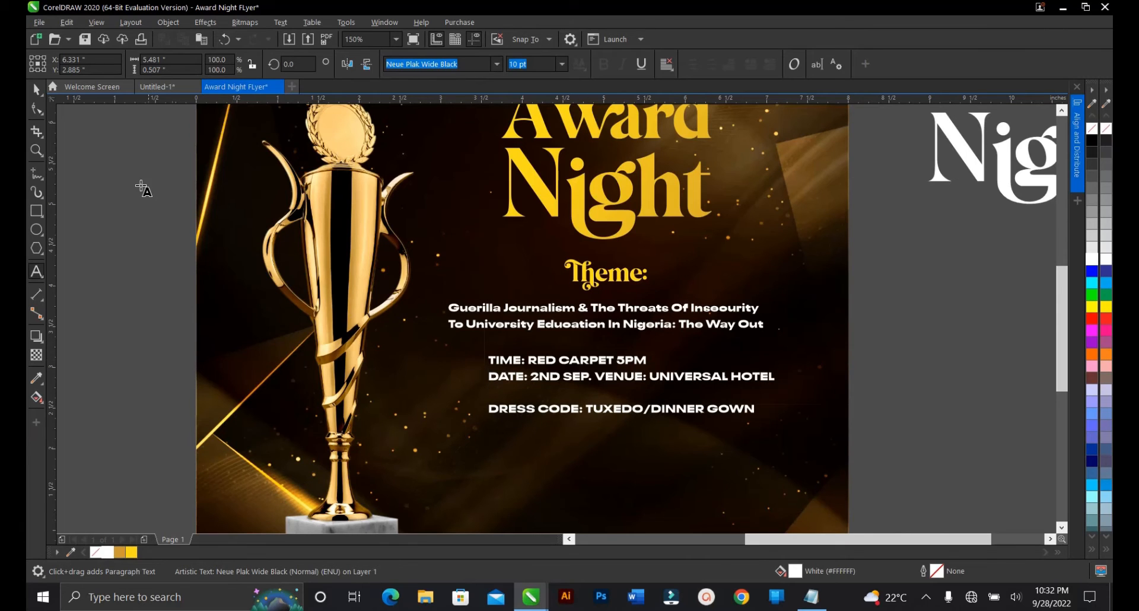
Step: Set the event details text to centre alignment
{"action": "left_click", "coordinate": [37, 89]}
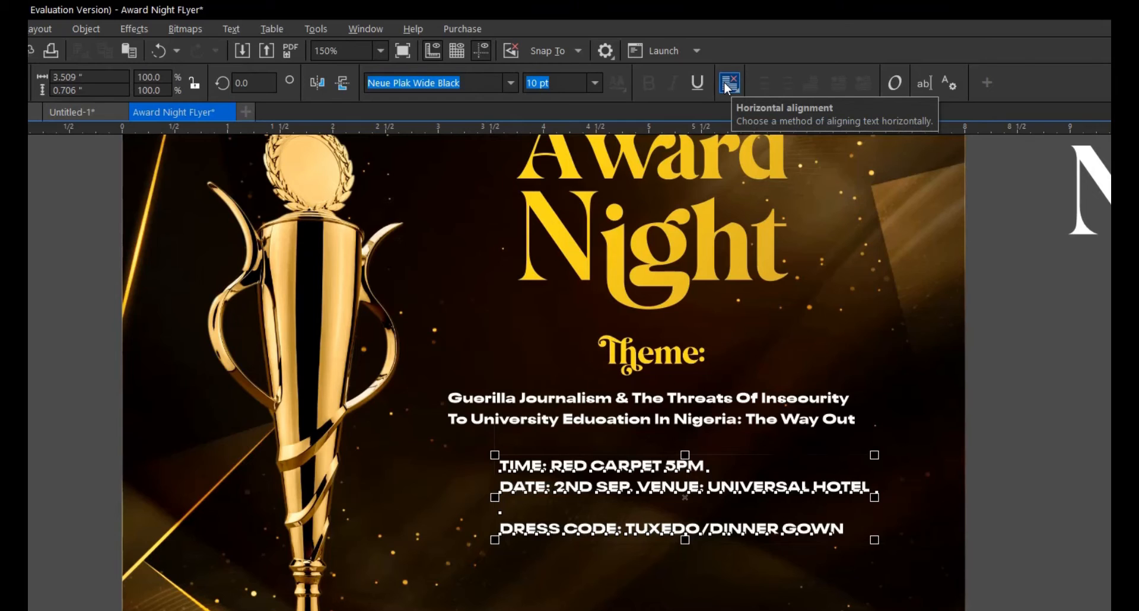
{"action": "left_click", "coordinate": [728, 86]}
{"action": "left_click", "coordinate": [778, 143]}
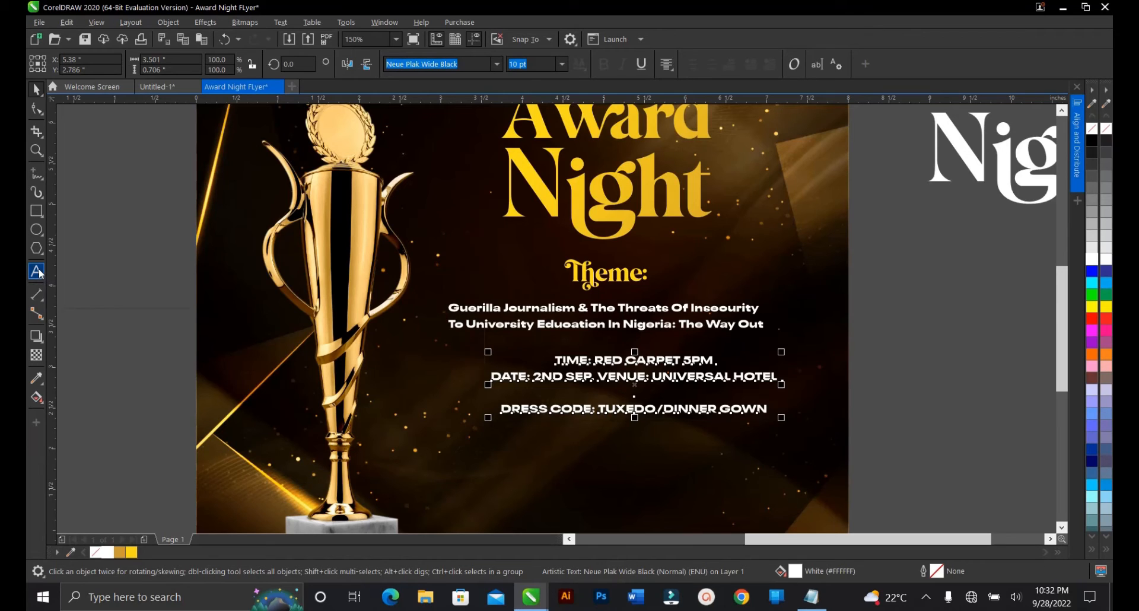
Step: Remove the blank line above "DRESS CODE:" and move the event details up close beneath the two-line theme text
{"action": "left_click", "coordinate": [37, 272]}
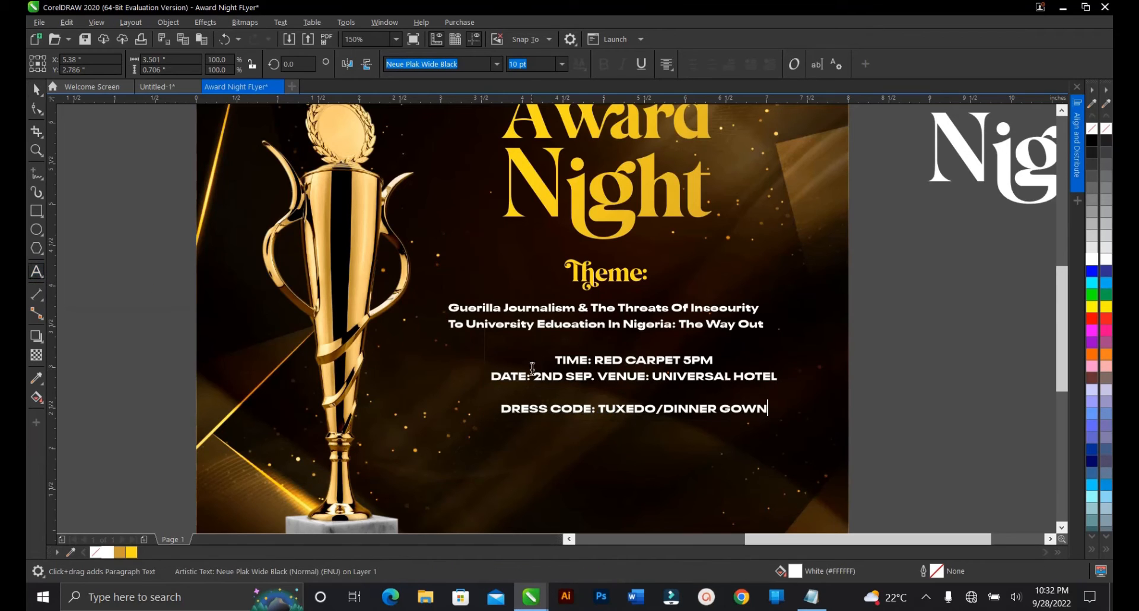
{"action": "left_click", "coordinate": [501, 408]}
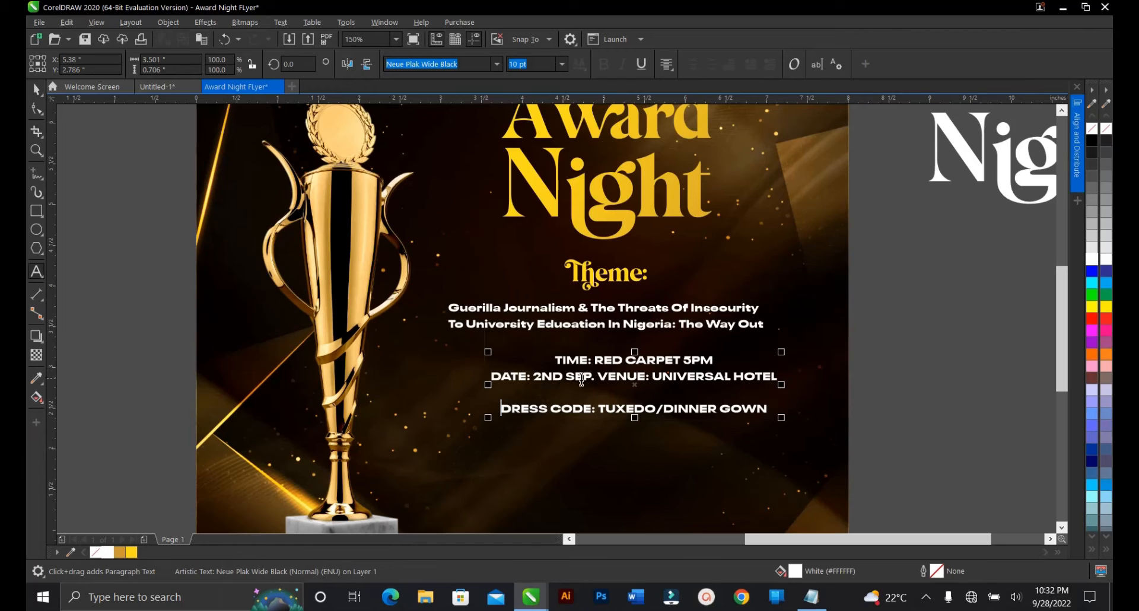
{"action": "left_click", "coordinate": [627, 390]}
{"action": "key", "text": "BackSpace"}
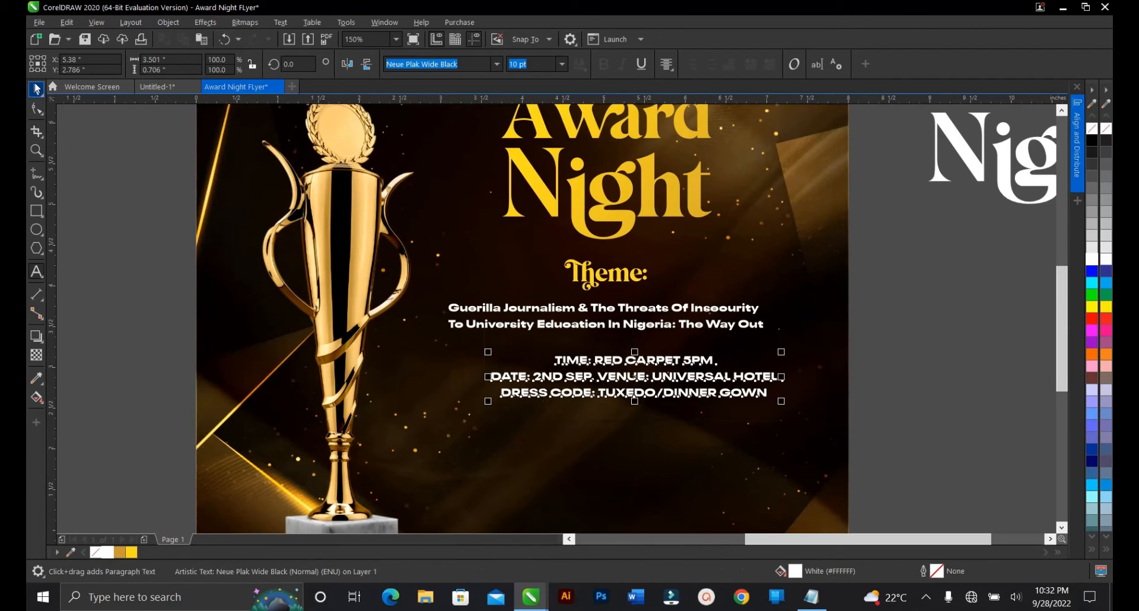
{"action": "left_click", "coordinate": [36, 89]}
{"action": "left_click_drag", "start_coordinate": [635, 380], "coordinate": [619, 363]}
Step: Try to centre the Theme: heading, the two-line theme text and the event details together on one vertical axis
{"action": "scroll", "coordinate": [618, 361], "scroll_direction": "down", "scroll_amount": 3}
{"action": "left_click_drag", "start_coordinate": [760, 305], "coordinate": [488, 403]}
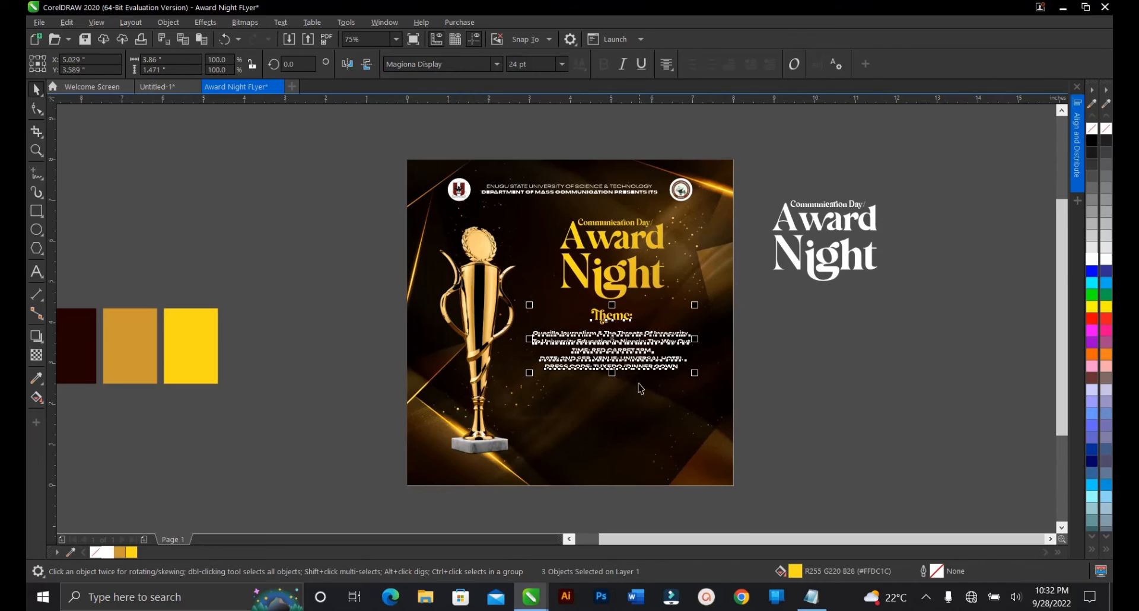
{"action": "scroll", "coordinate": [612, 377], "scroll_direction": "up", "scroll_amount": 3}
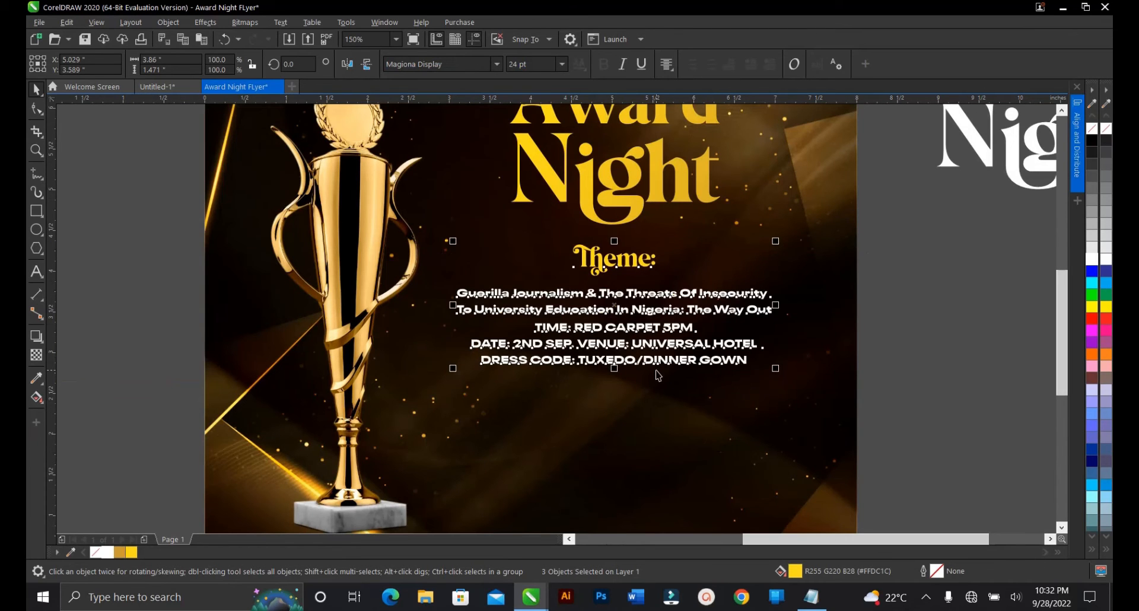
{"action": "key", "text": "ctrl+z"}
{"action": "key", "text": "ctrl+z"}
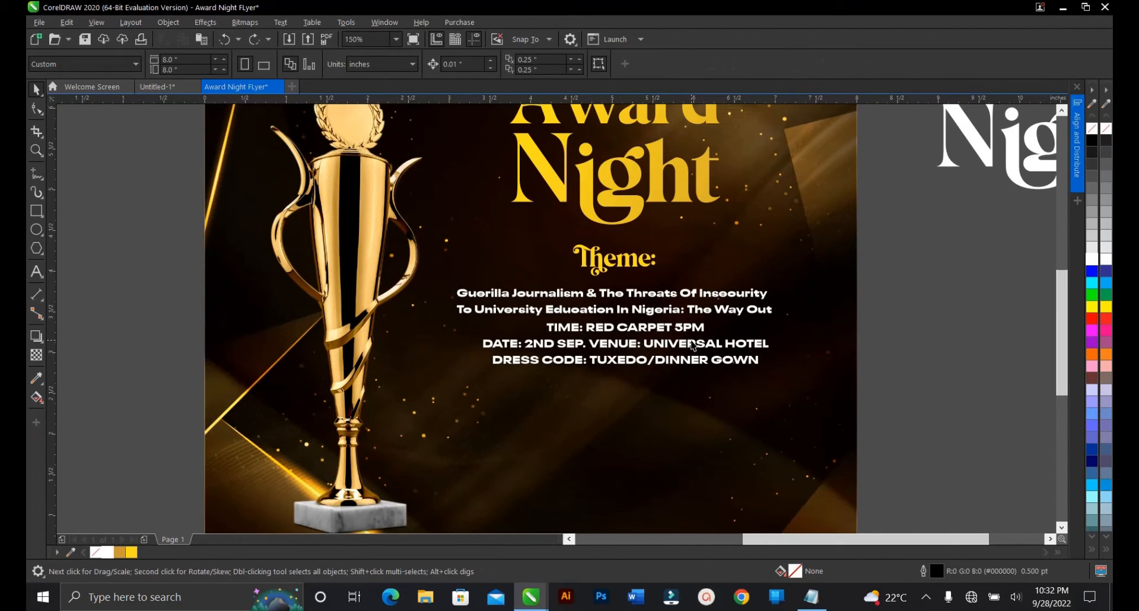
Step: Centre the event details horizontally on the two-line theme text and clear the selection
{"action": "left_click", "coordinate": [669, 312], "text": "shift"}
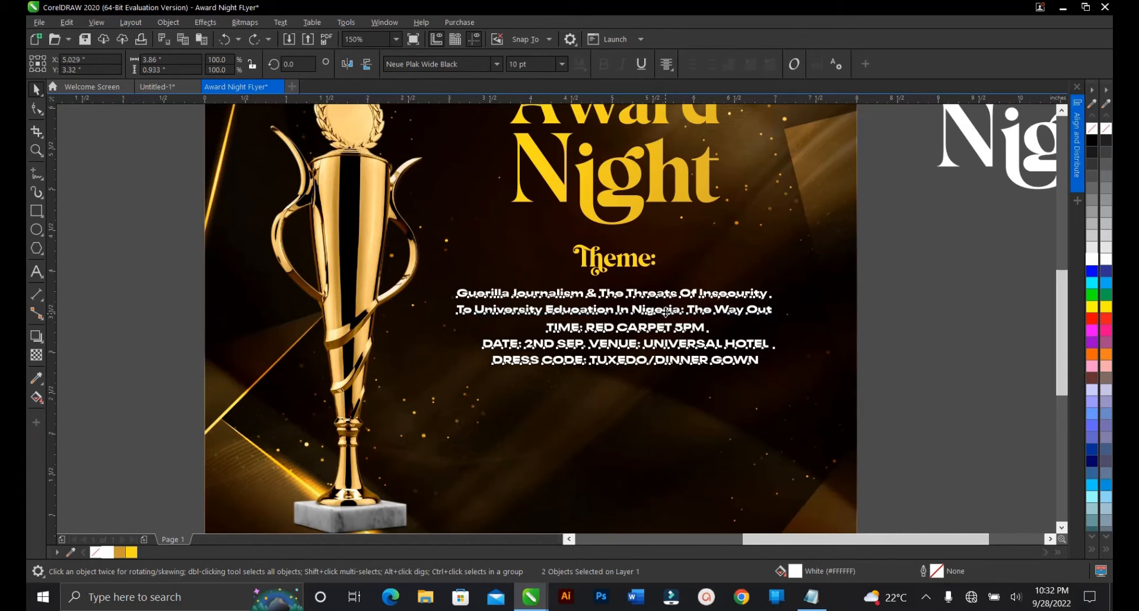
{"action": "key", "text": "c"}
{"action": "left_click", "coordinate": [923, 352]}
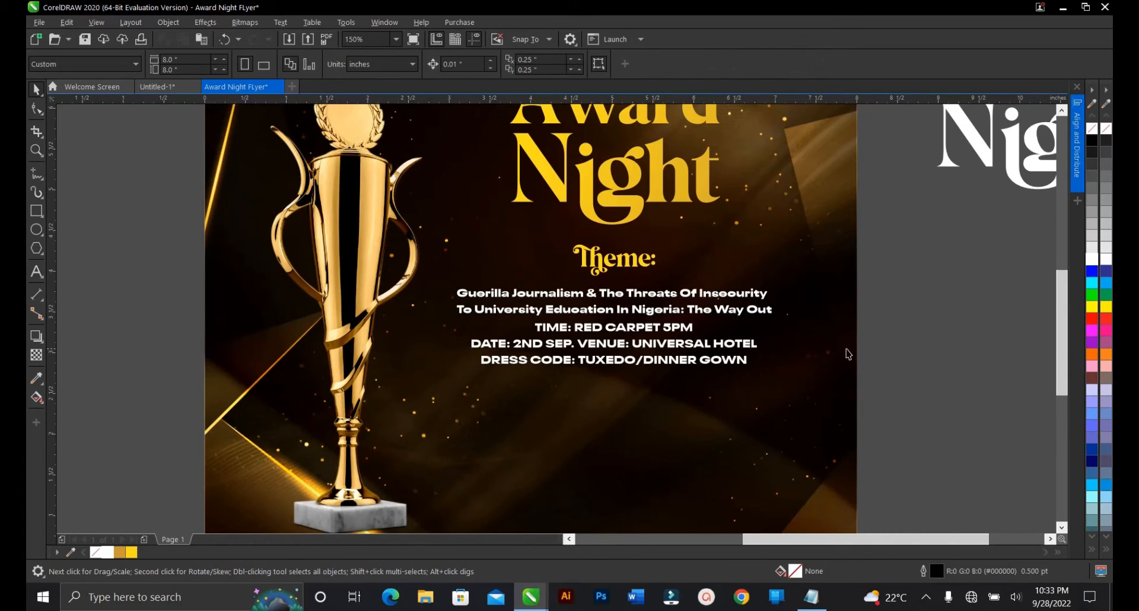
Step: Shift the event details down slightly to widen the gap below the two-line theme text
{"action": "scroll", "coordinate": [618, 325], "scroll_direction": "up", "scroll_amount": 2}
{"action": "left_click_drag", "start_coordinate": [617, 323], "coordinate": [618, 324]}
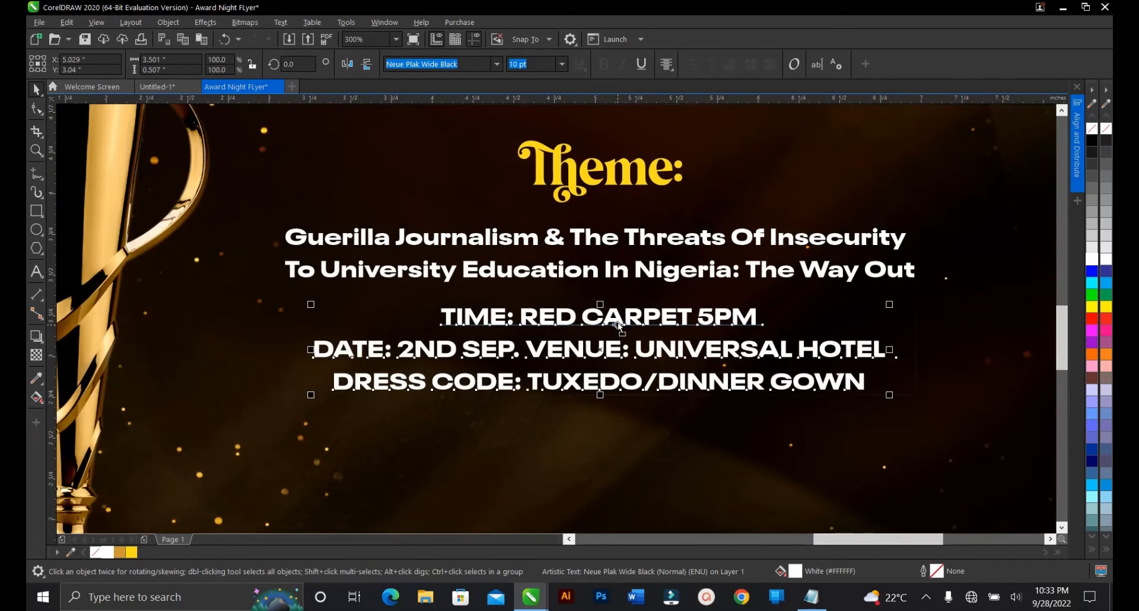
{"action": "scroll", "coordinate": [617, 314], "scroll_direction": "down", "scroll_amount": 2}
{"action": "scroll", "coordinate": [611, 337], "scroll_direction": "up", "scroll_amount": 2}
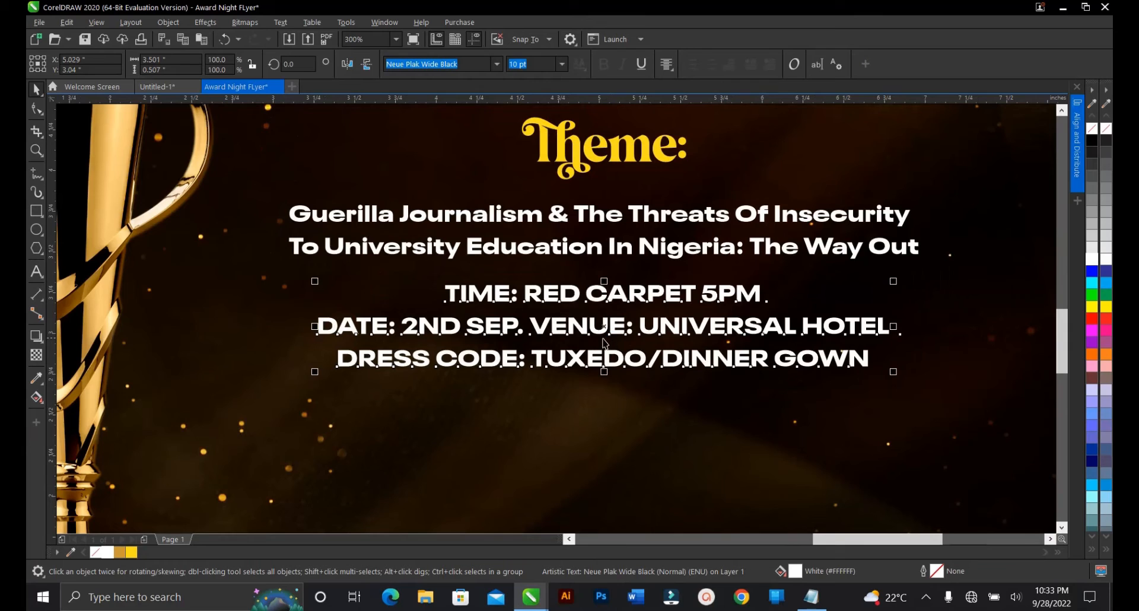
Step: Recolour the "TIME:" and "DATE:" labels in the event details with the yellow #FFDC1C
{"action": "left_click", "coordinate": [37, 272]}
{"action": "left_click_drag", "start_coordinate": [518, 294], "coordinate": [433, 283]}
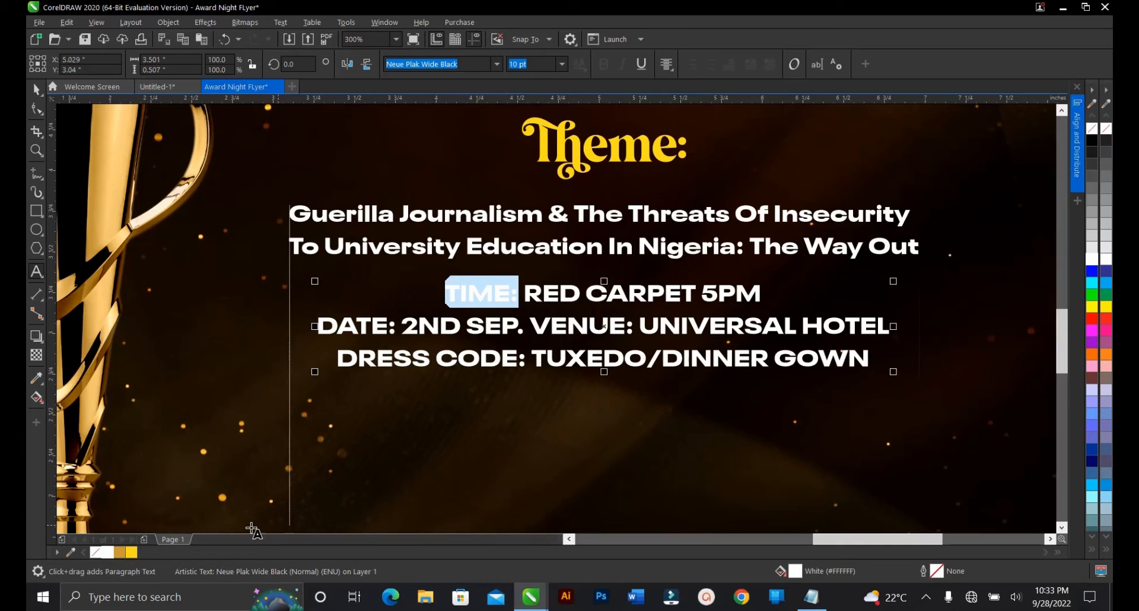
{"action": "left_click", "coordinate": [131, 553]}
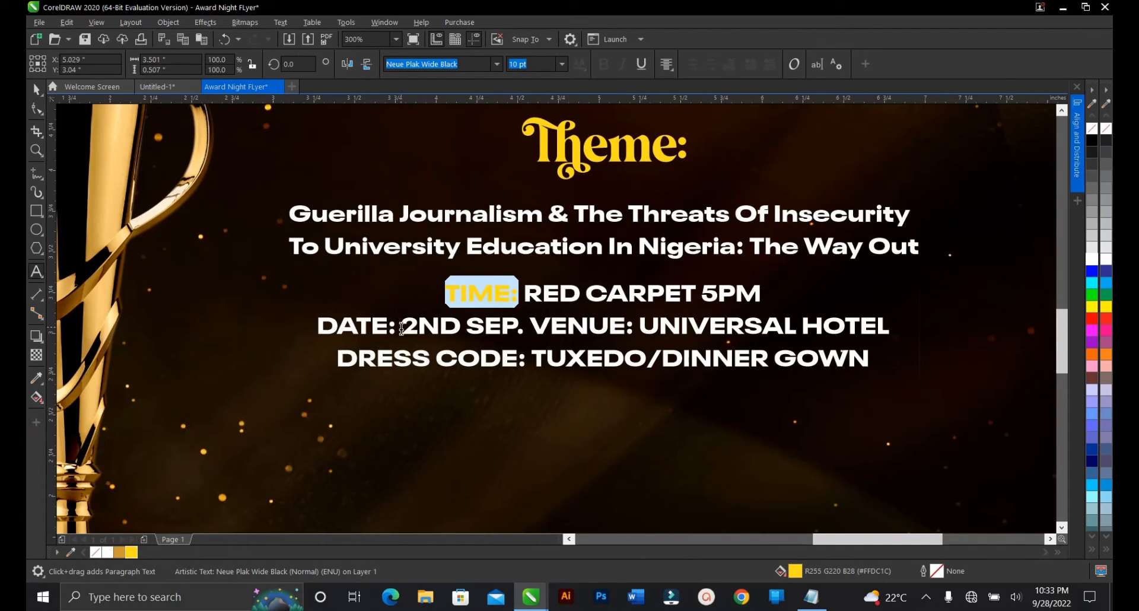
{"action": "left_click_drag", "start_coordinate": [401, 327], "coordinate": [321, 318]}
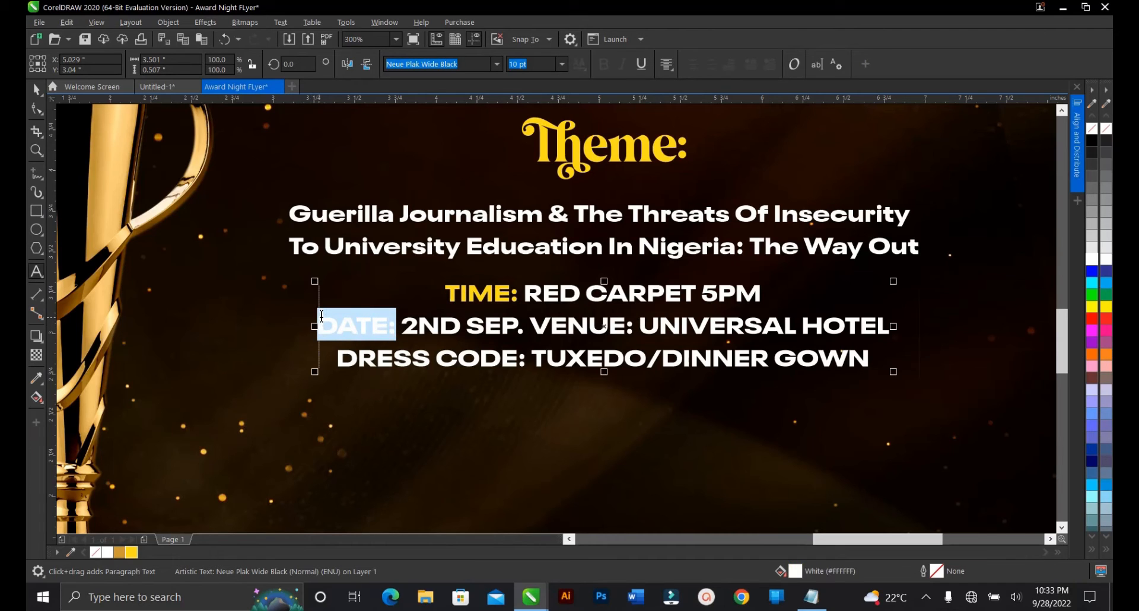
{"action": "key", "text": "ctrl+r"}
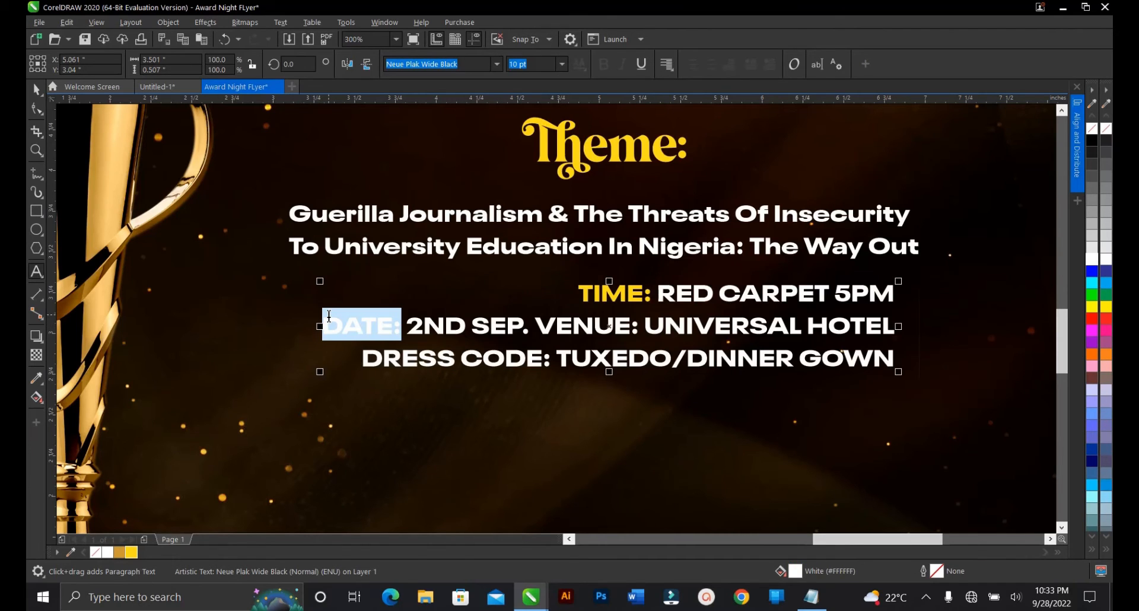
{"action": "key", "text": "ctrl+z"}
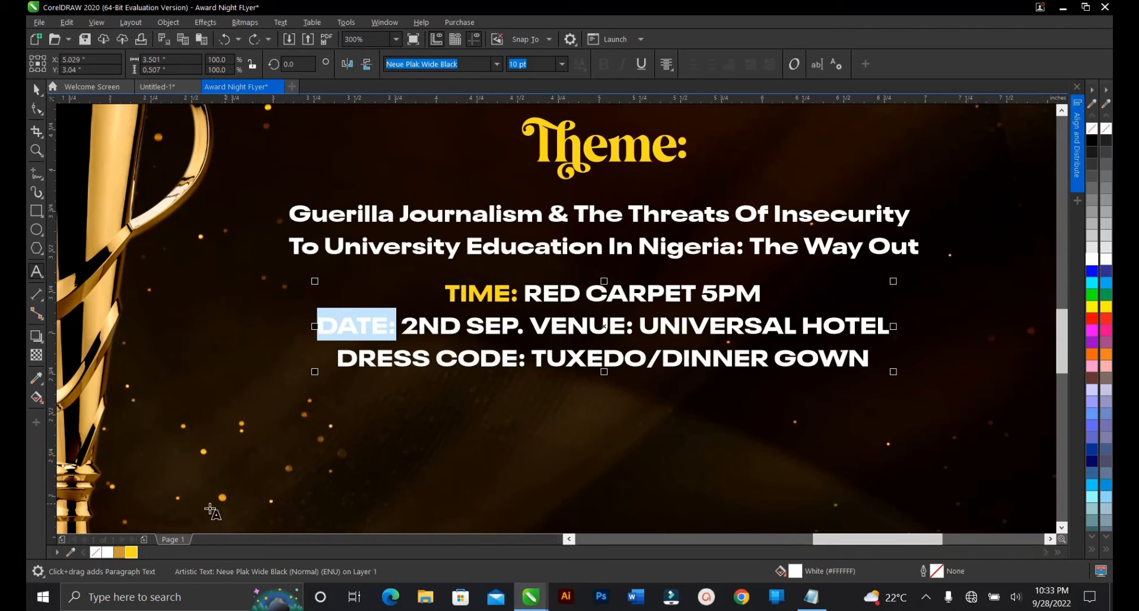
{"action": "left_click", "coordinate": [131, 552]}
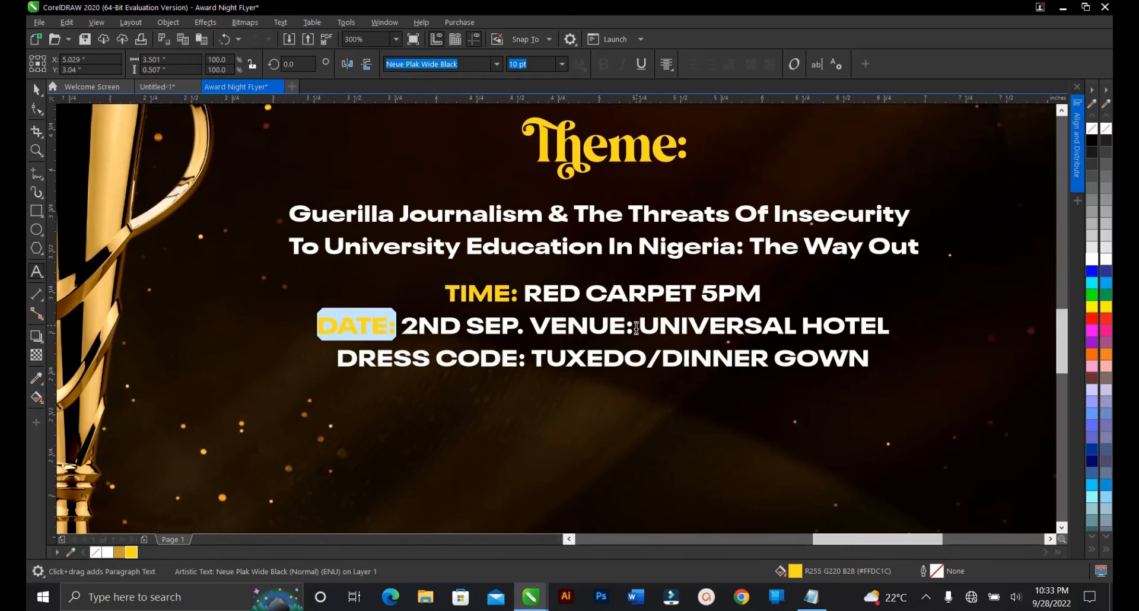
Step: Recolour the "VENUE:" and "DRESS CODE:" labels with the yellow #FFDC1C and clear the selection
{"action": "left_click_drag", "start_coordinate": [636, 327], "coordinate": [530, 328]}
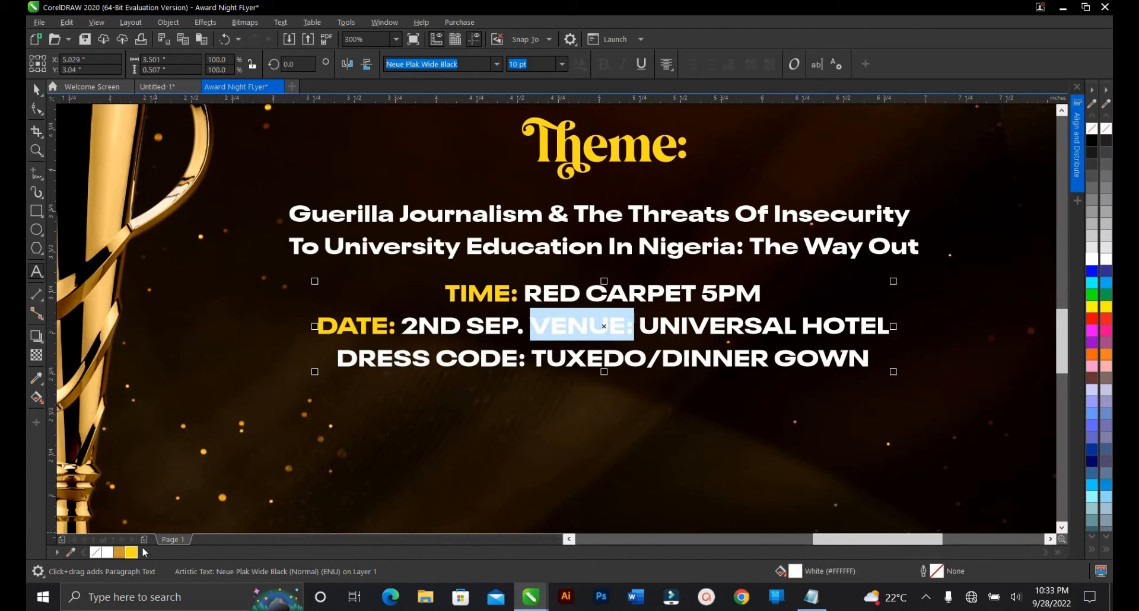
{"action": "left_click", "coordinate": [132, 552]}
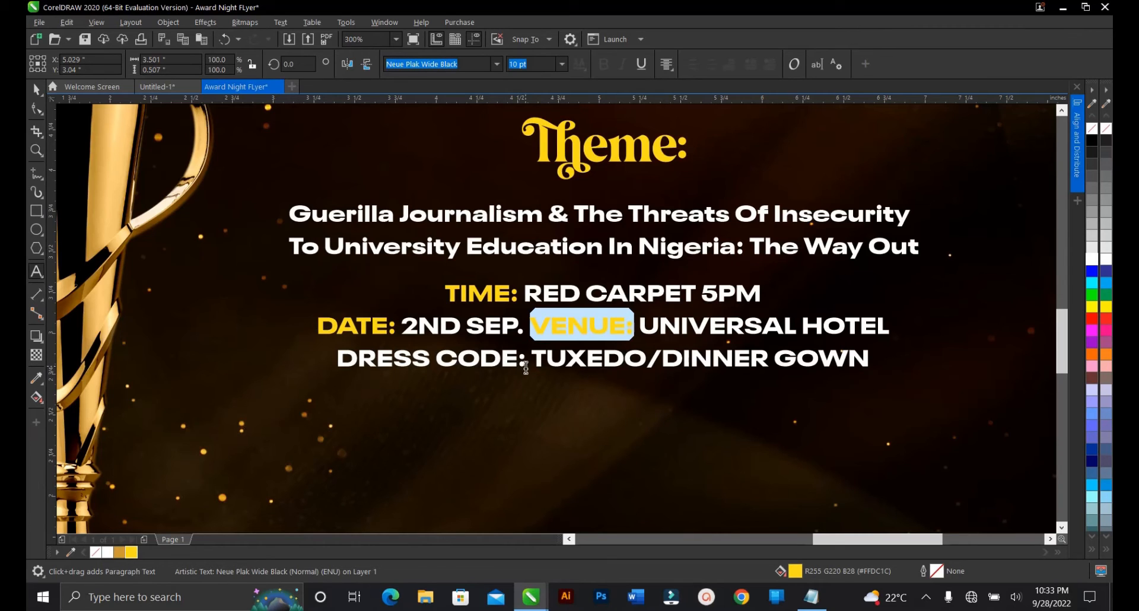
{"action": "left_click_drag", "start_coordinate": [526, 367], "coordinate": [341, 368]}
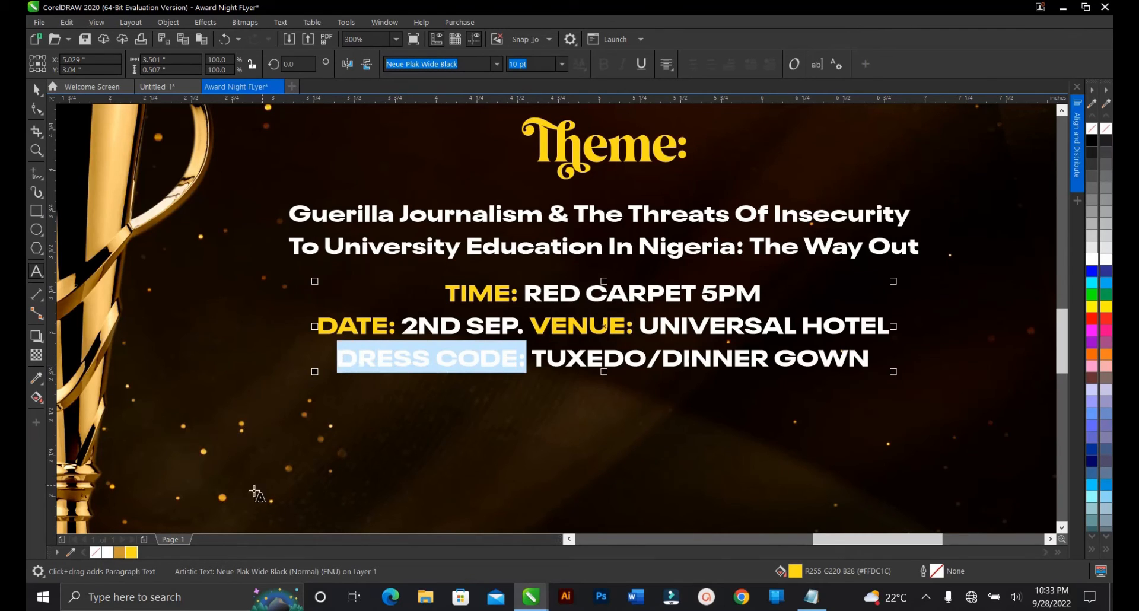
{"action": "left_click", "coordinate": [133, 552]}
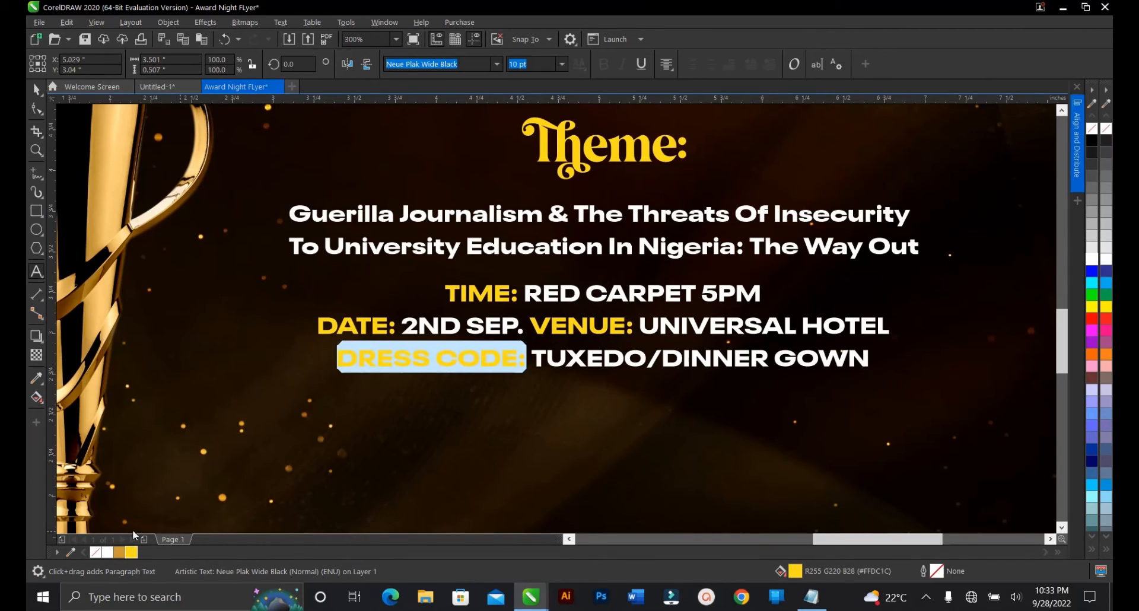
{"action": "left_click", "coordinate": [36, 89]}
{"action": "scroll", "coordinate": [634, 332], "scroll_direction": "down", "scroll_amount": 2}
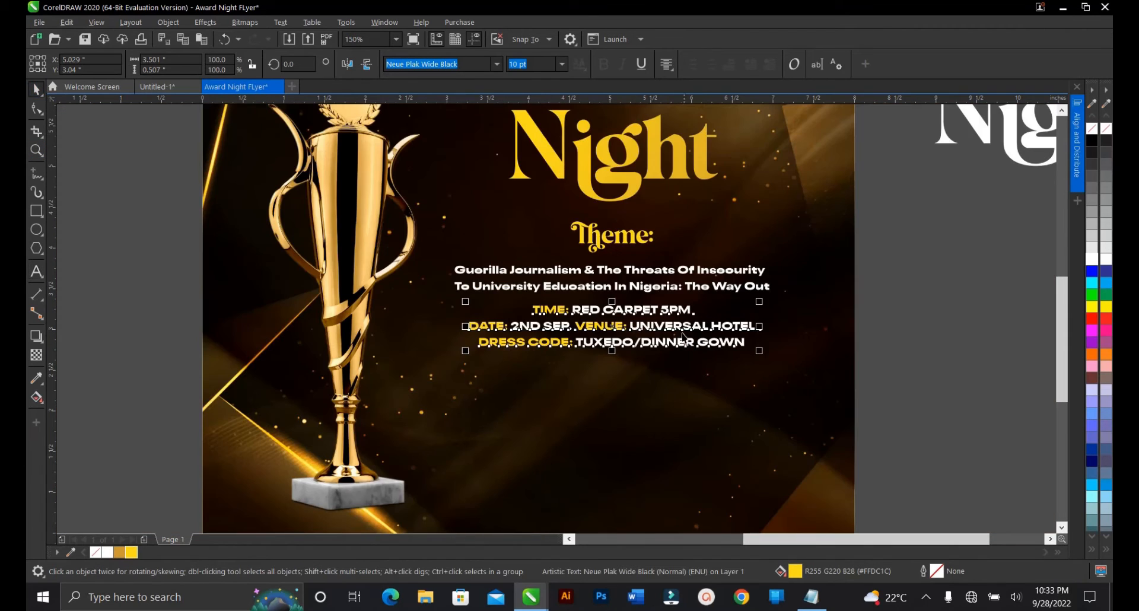
{"action": "scroll", "coordinate": [683, 336], "scroll_direction": "down", "scroll_amount": 2}
{"action": "left_click", "coordinate": [820, 322]}
{"action": "scroll", "coordinate": [657, 341], "scroll_direction": "up", "scroll_amount": 2}
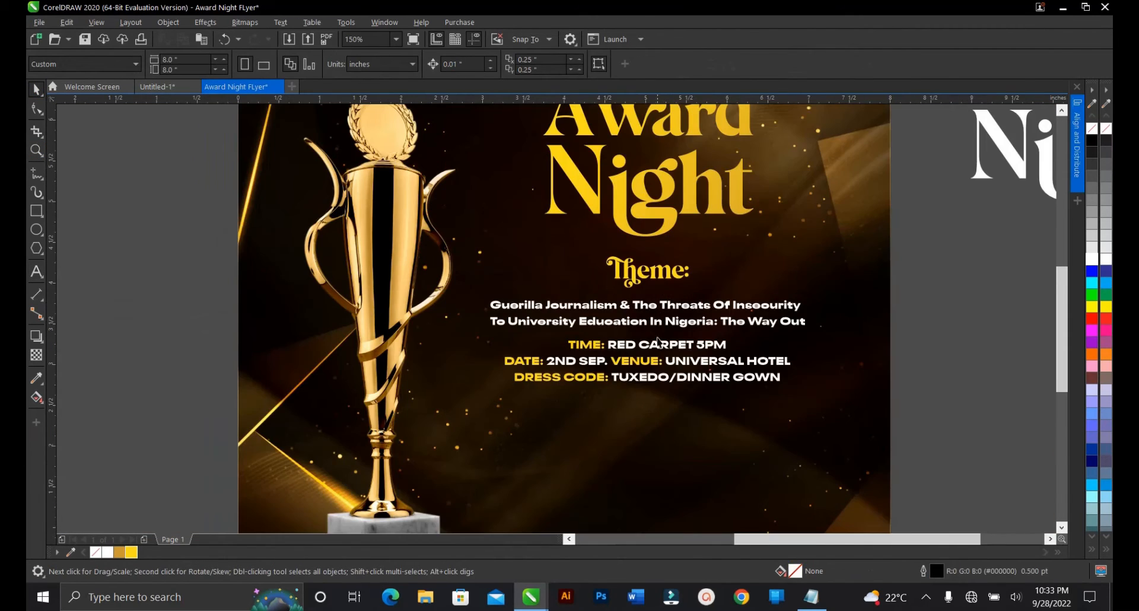
{"action": "scroll", "coordinate": [661, 392], "scroll_direction": "down", "scroll_amount": 2}
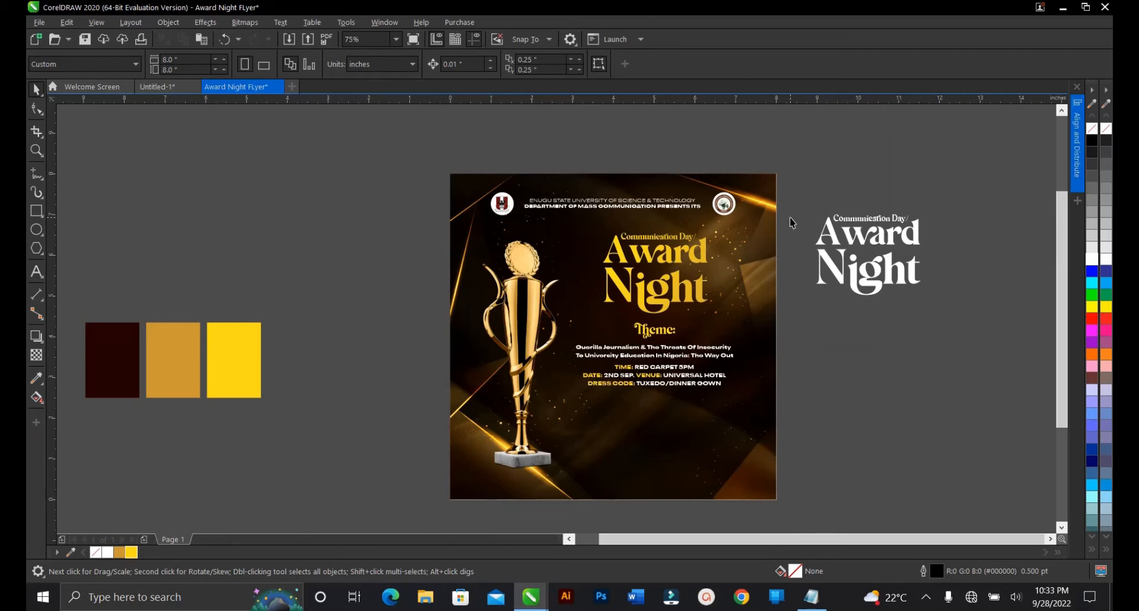
Step: Examine the spacing, alignment and label colours of the theme text and event details
{"action": "left_click_drag", "start_coordinate": [790, 223], "coordinate": [541, 415]}
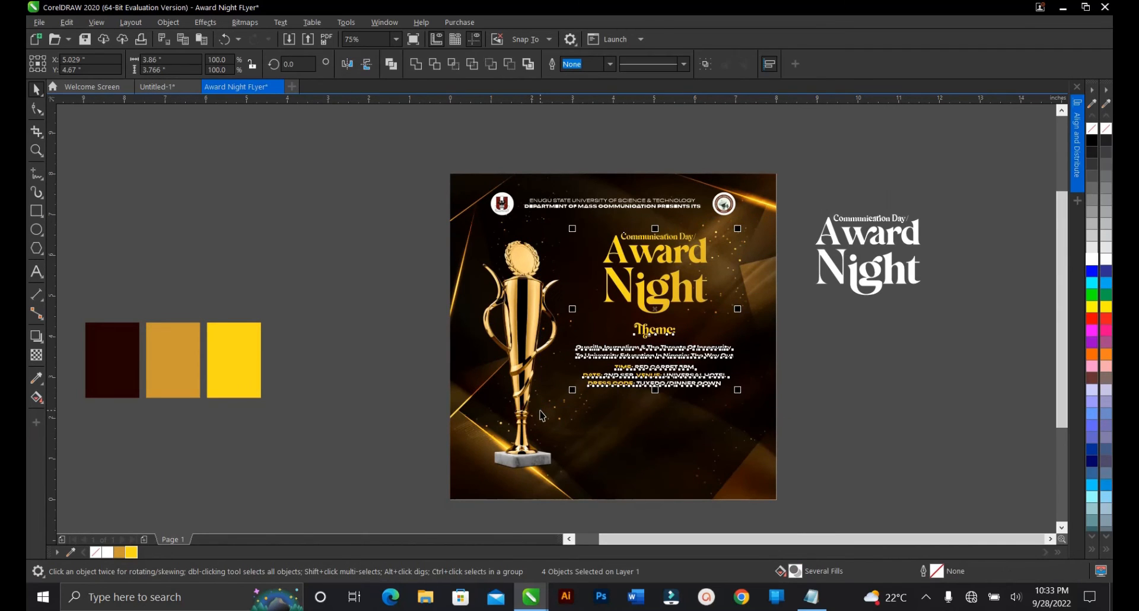
{"action": "scroll", "coordinate": [677, 382], "scroll_direction": "up", "scroll_amount": 2}
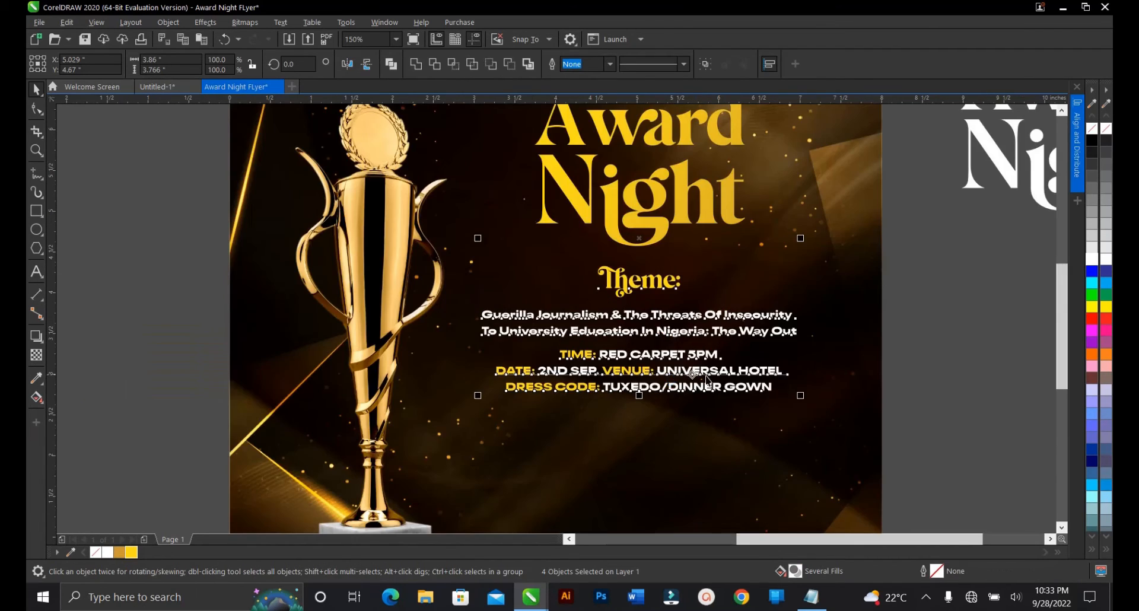
{"action": "scroll", "coordinate": [706, 380], "scroll_direction": "down", "scroll_amount": 2}
{"action": "key", "text": "Escape"}
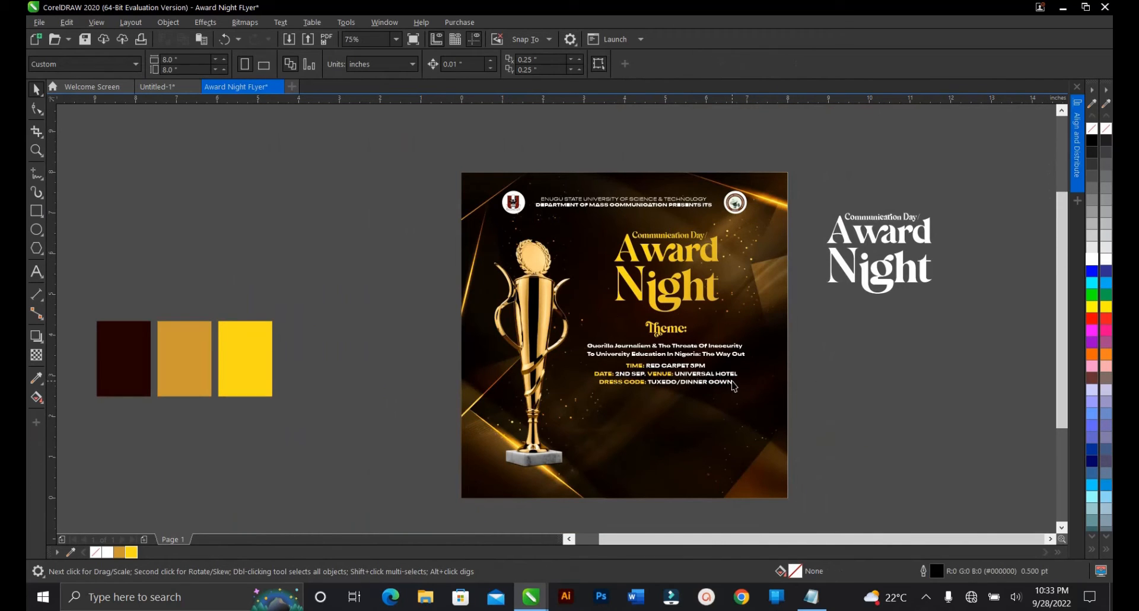
{"action": "scroll", "coordinate": [729, 387], "scroll_direction": "up", "scroll_amount": 2}
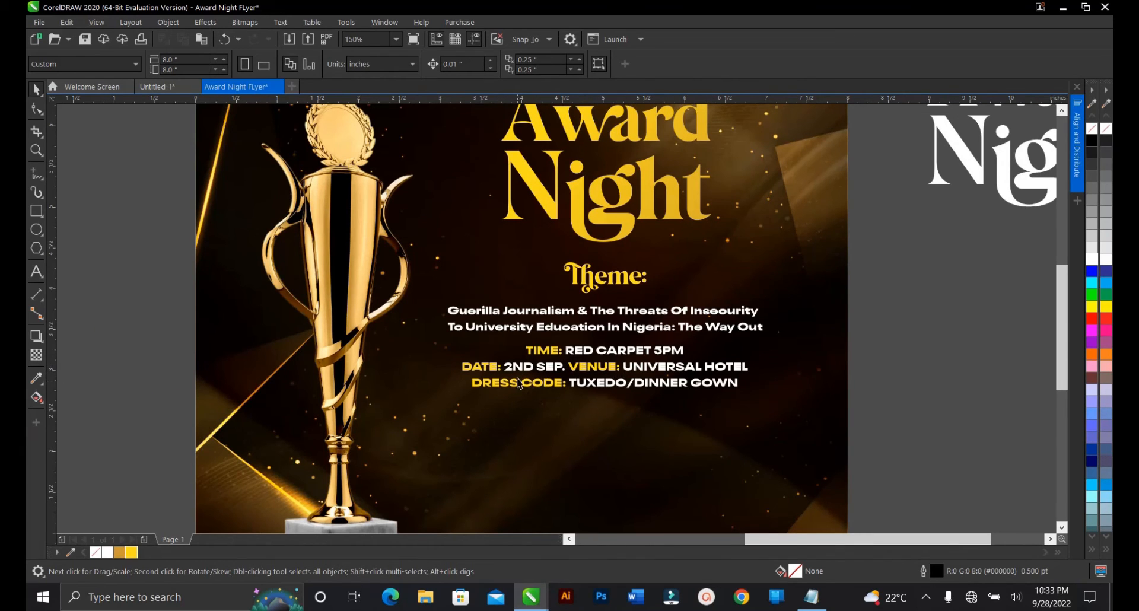
{"action": "scroll", "coordinate": [518, 381], "scroll_direction": "up", "scroll_amount": 2}
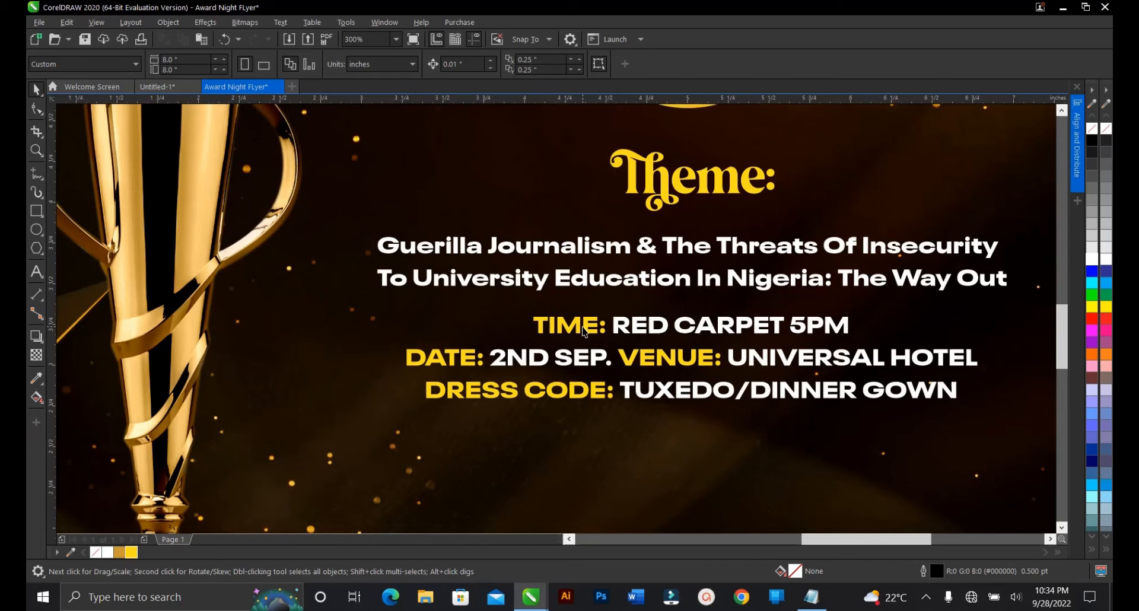
{"action": "scroll", "coordinate": [586, 331], "scroll_direction": "down", "scroll_amount": 2}
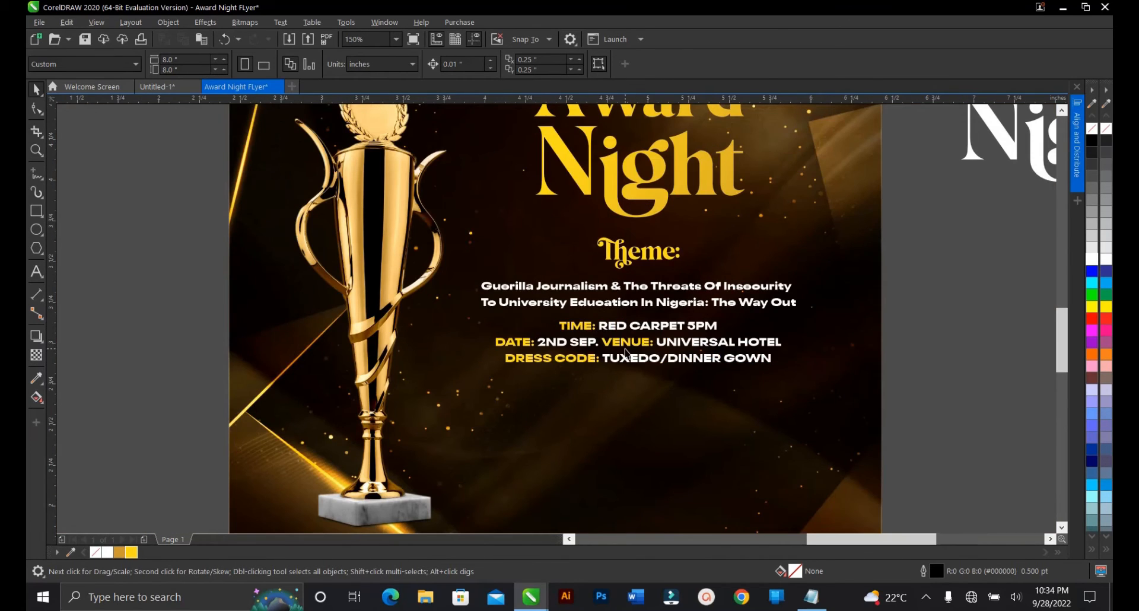
{"action": "scroll", "coordinate": [639, 358], "scroll_direction": "up", "scroll_amount": 2}
{"action": "left_click", "coordinate": [635, 343]}
{"action": "scroll", "coordinate": [639, 340], "scroll_direction": "down", "scroll_amount": 2}
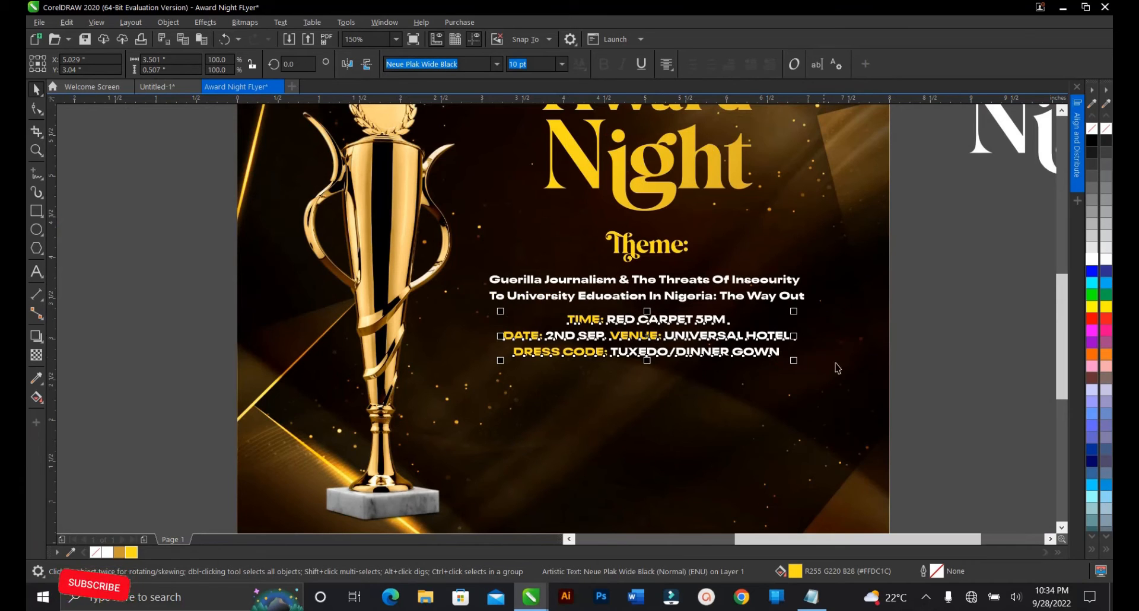
{"action": "left_click", "coordinate": [935, 366]}
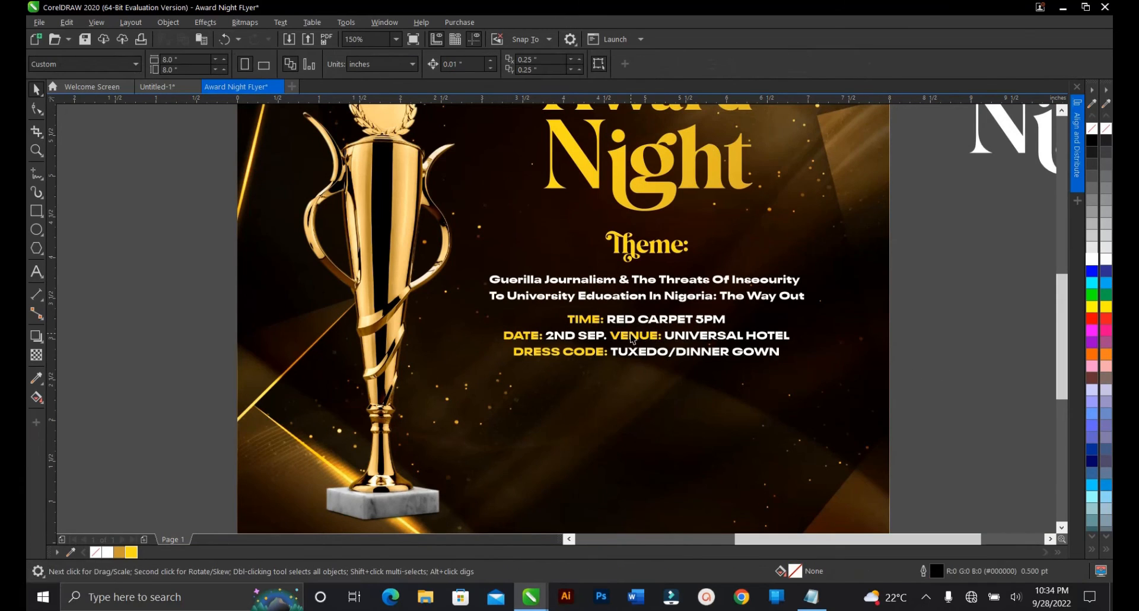
Step: Switch to the Notepad file YT Video Texts.txt, copy the word "Tickets" and return to the flyer
{"action": "left_click", "coordinate": [812, 597]}
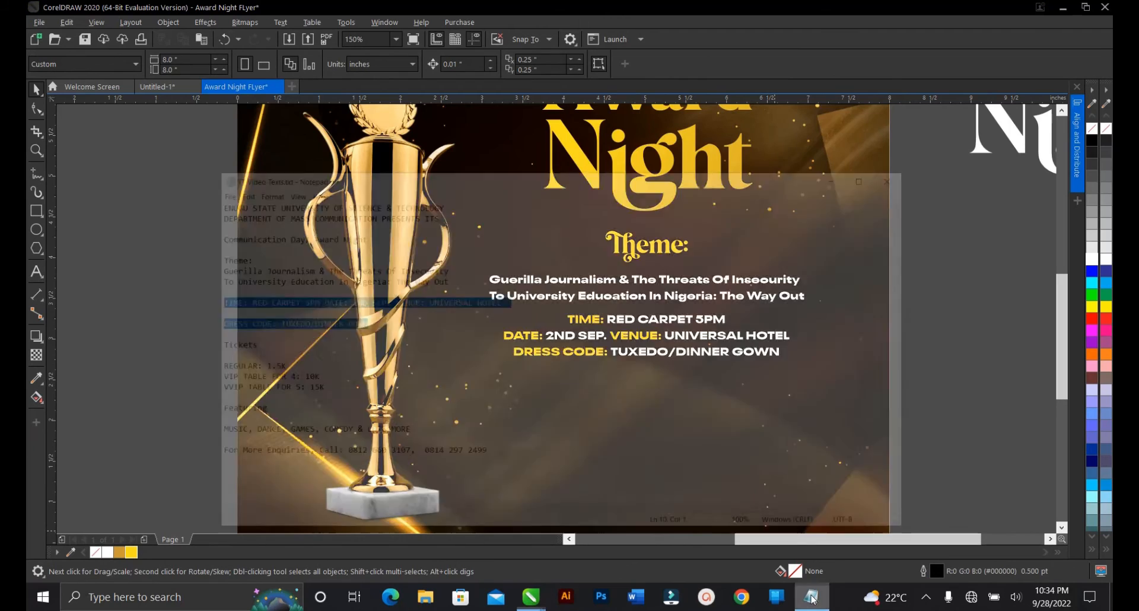
{"action": "left_click_drag", "start_coordinate": [134, 278], "coordinate": [90, 279]}
{"action": "right_click", "coordinate": [115, 283]}
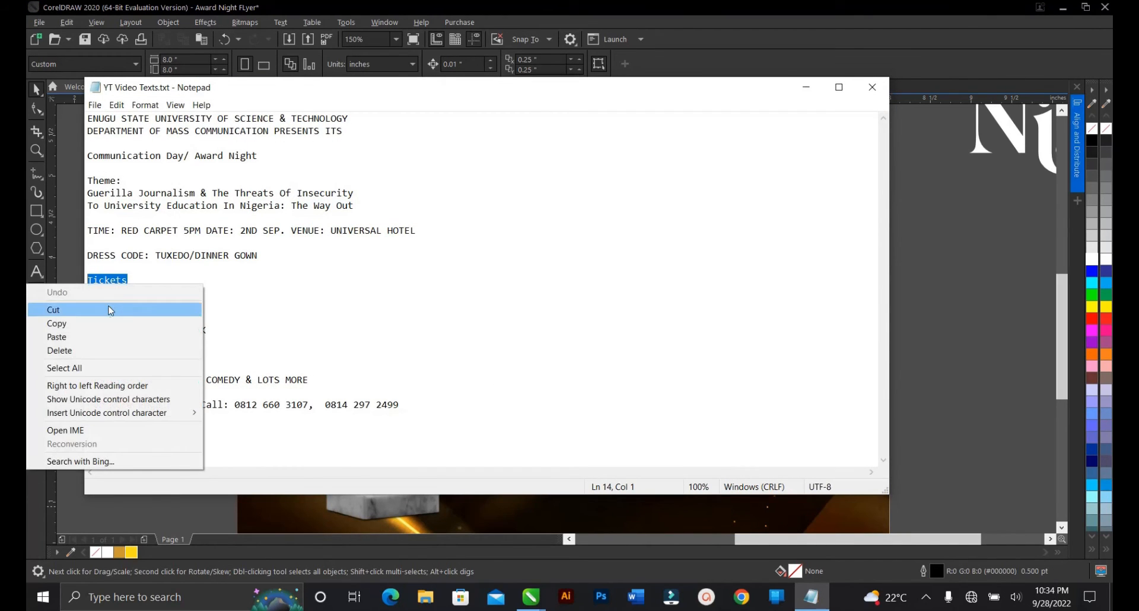
{"action": "left_click", "coordinate": [96, 326]}
{"action": "left_click", "coordinate": [806, 88]}
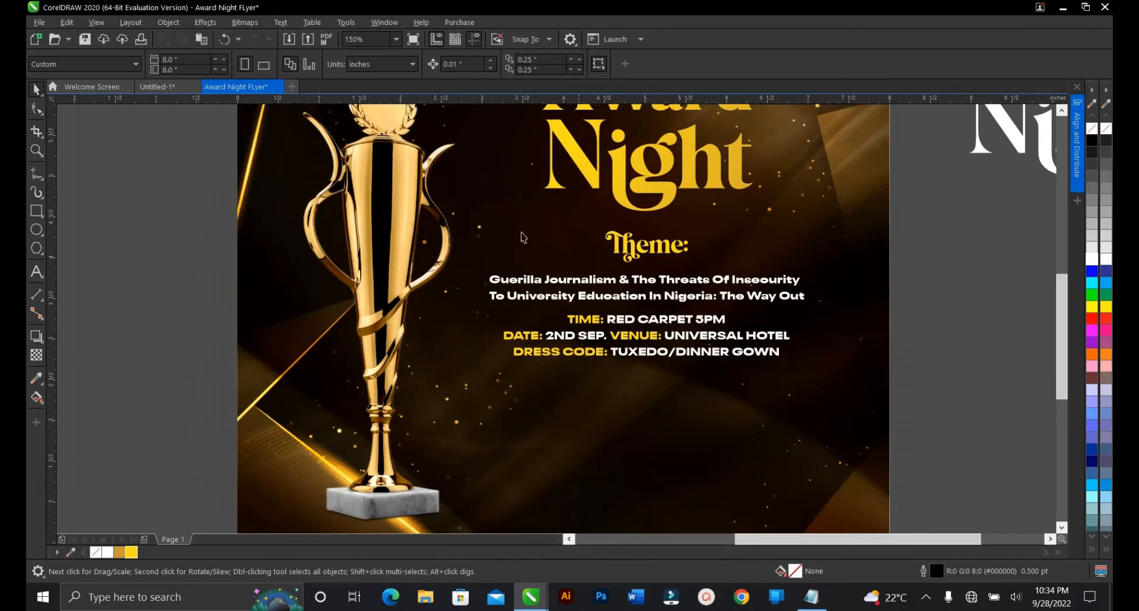
Step: Add the copied "Tickets" as a new artistic text below the dress code line
{"action": "left_click", "coordinate": [36, 272]}
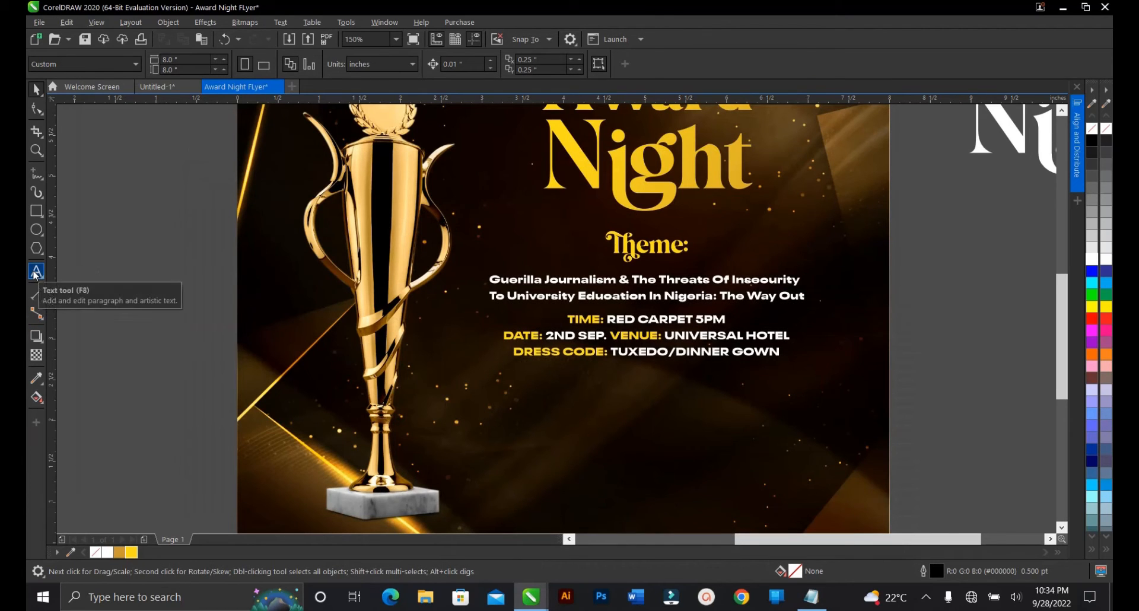
{"action": "left_click", "coordinate": [36, 273]}
{"action": "left_click", "coordinate": [593, 401]}
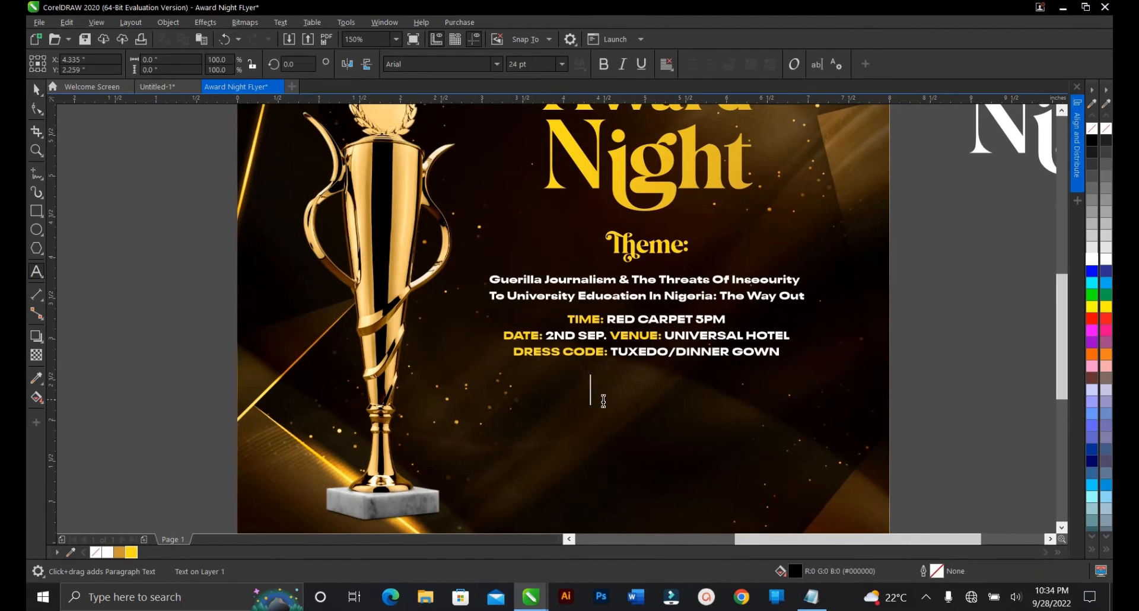
{"action": "type", "text": "Tickets"}
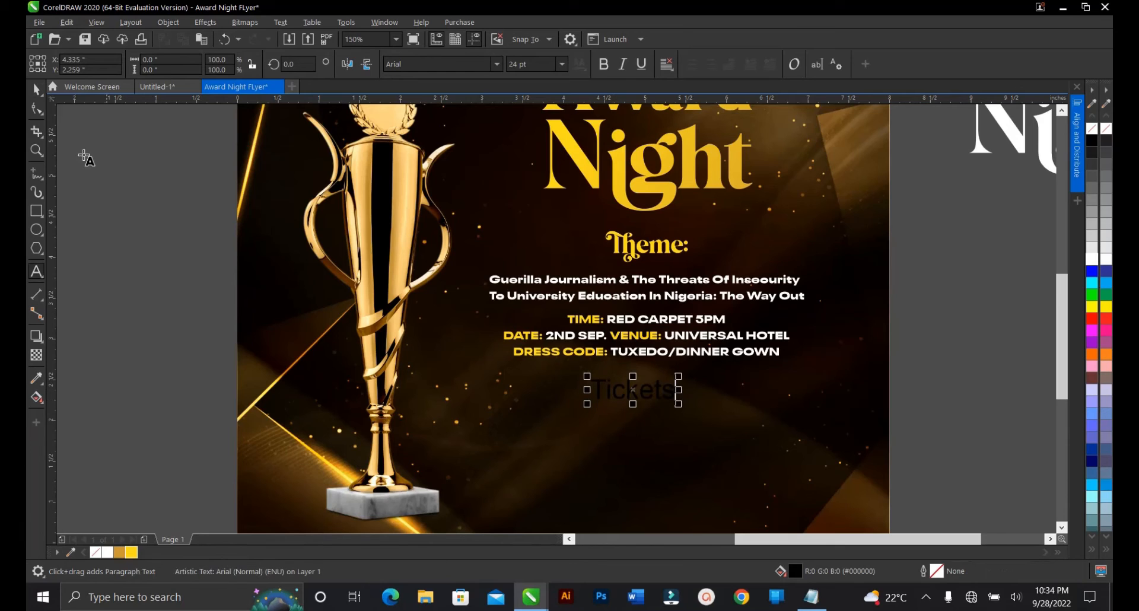
{"action": "left_click", "coordinate": [36, 89]}
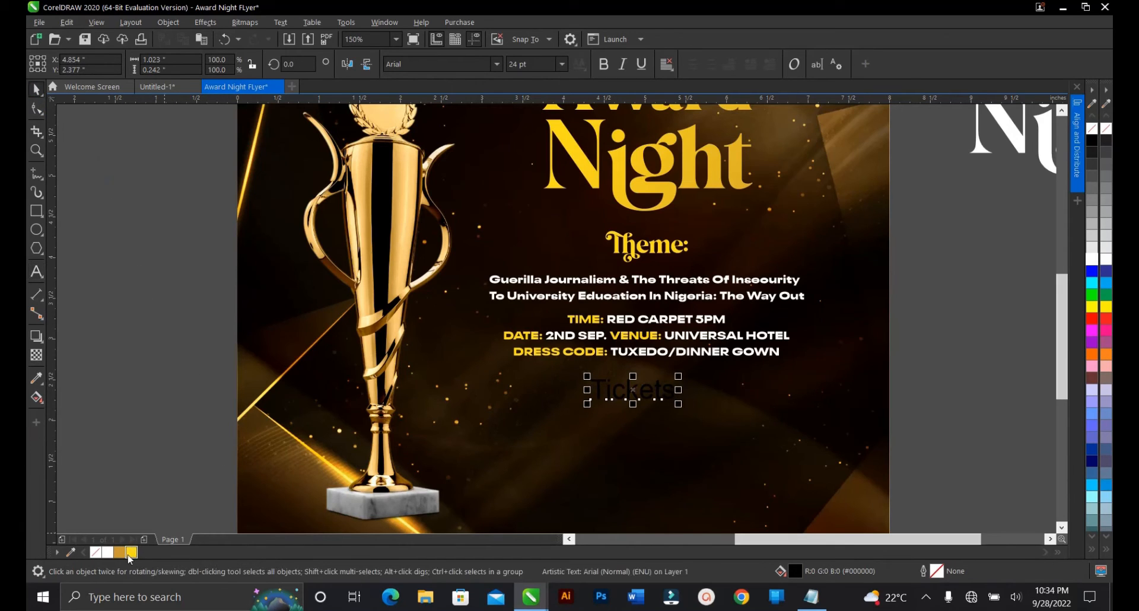
Step: Recolour "Tickets" with the yellow #FFDC1C and set its font to Magiona Display, matching the "Theme:" heading
{"action": "left_click", "coordinate": [130, 553]}
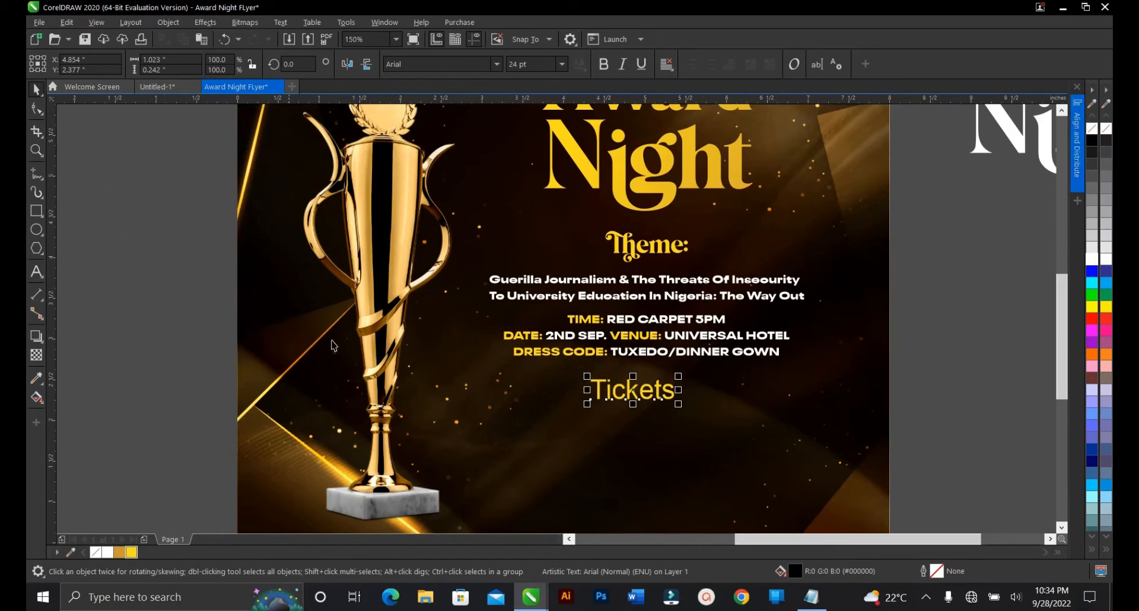
{"action": "left_click", "coordinate": [496, 64]}
{"action": "left_click", "coordinate": [451, 107]}
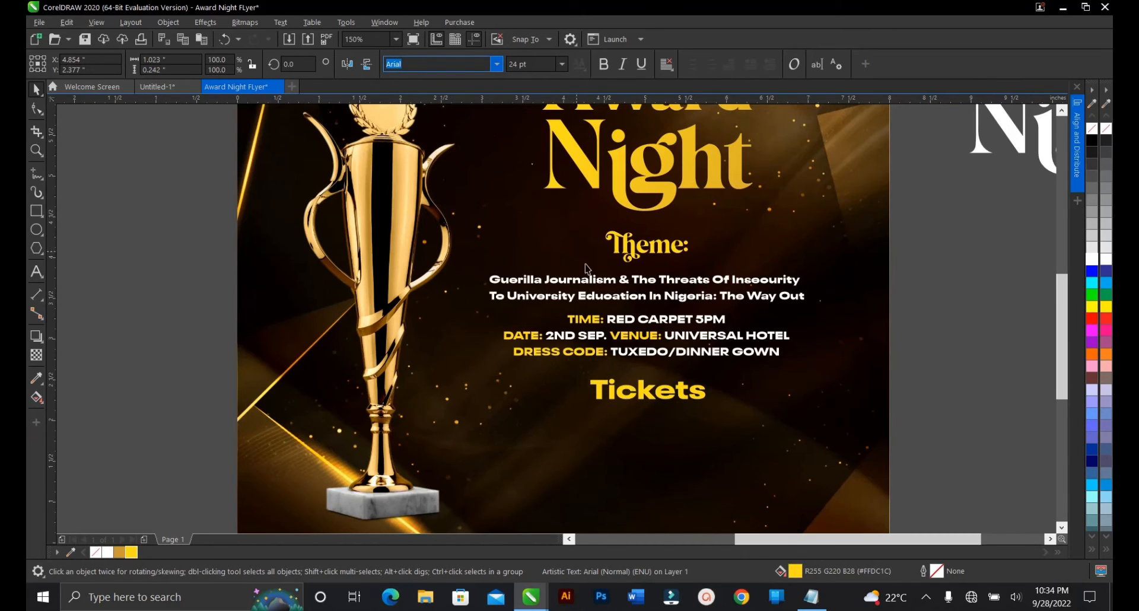
{"action": "key", "text": "Escape"}
{"action": "left_click", "coordinate": [646, 249]}
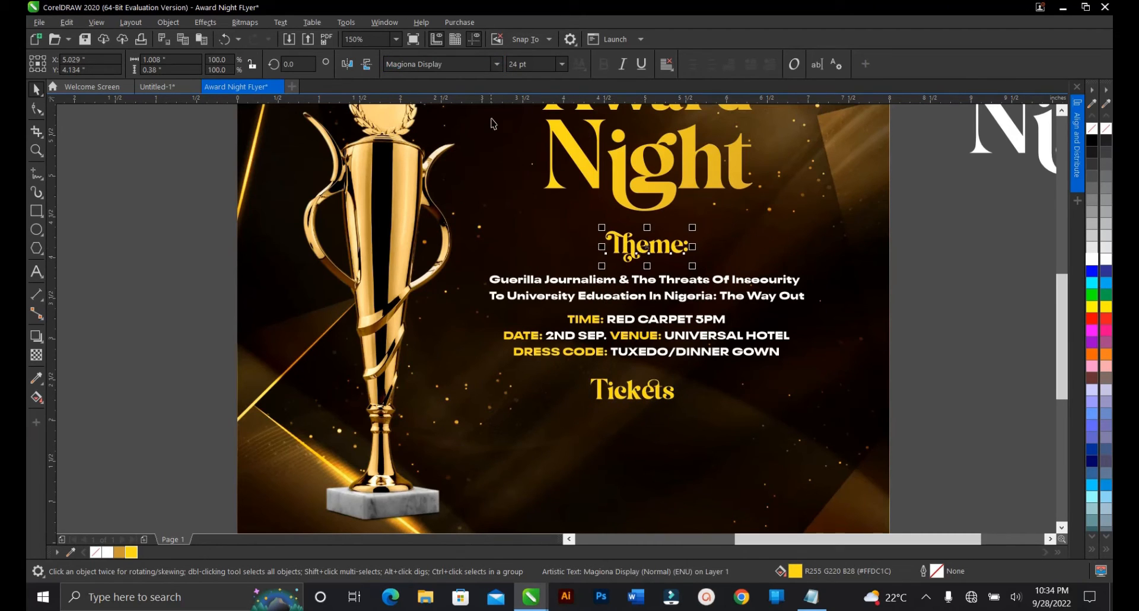
Step: Move the "Tickets" heading straight up to sit closer beneath the dress code line
{"action": "left_click", "coordinate": [630, 393]}
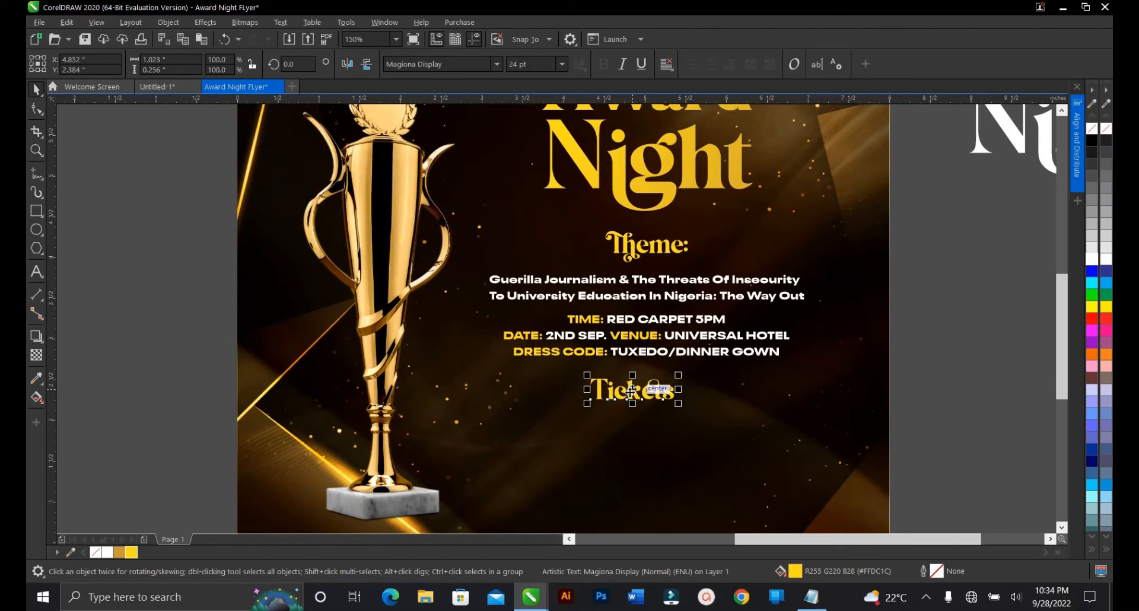
{"action": "left_click_drag", "start_coordinate": [633, 390], "coordinate": [651, 398]}
{"action": "scroll", "coordinate": [655, 409], "scroll_direction": "up", "scroll_amount": 2}
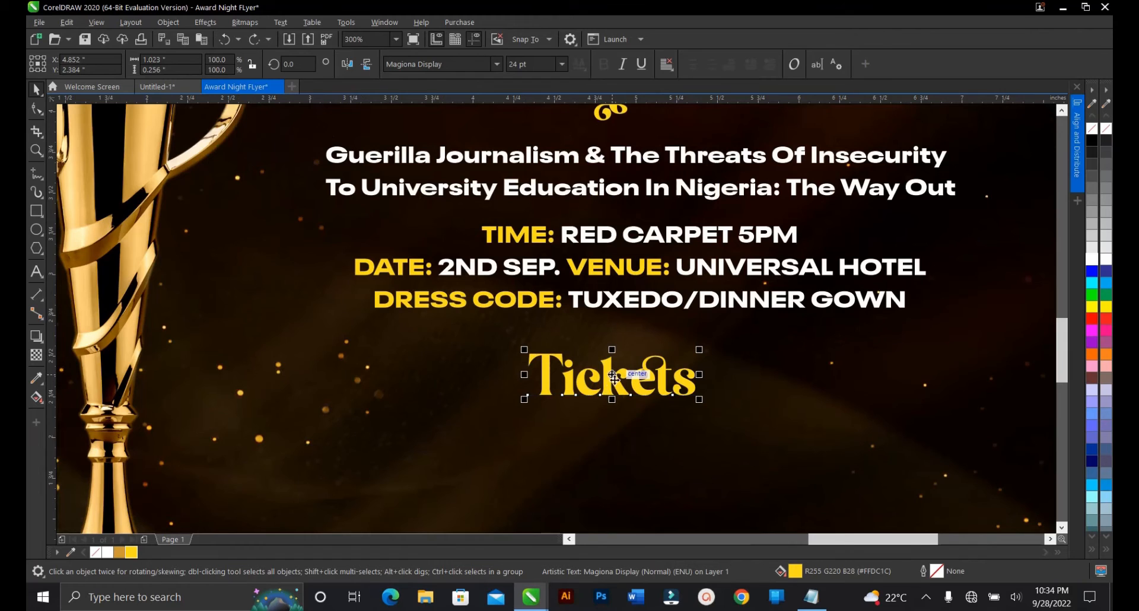
{"action": "scroll", "coordinate": [614, 369], "scroll_direction": "up", "scroll_amount": 2}
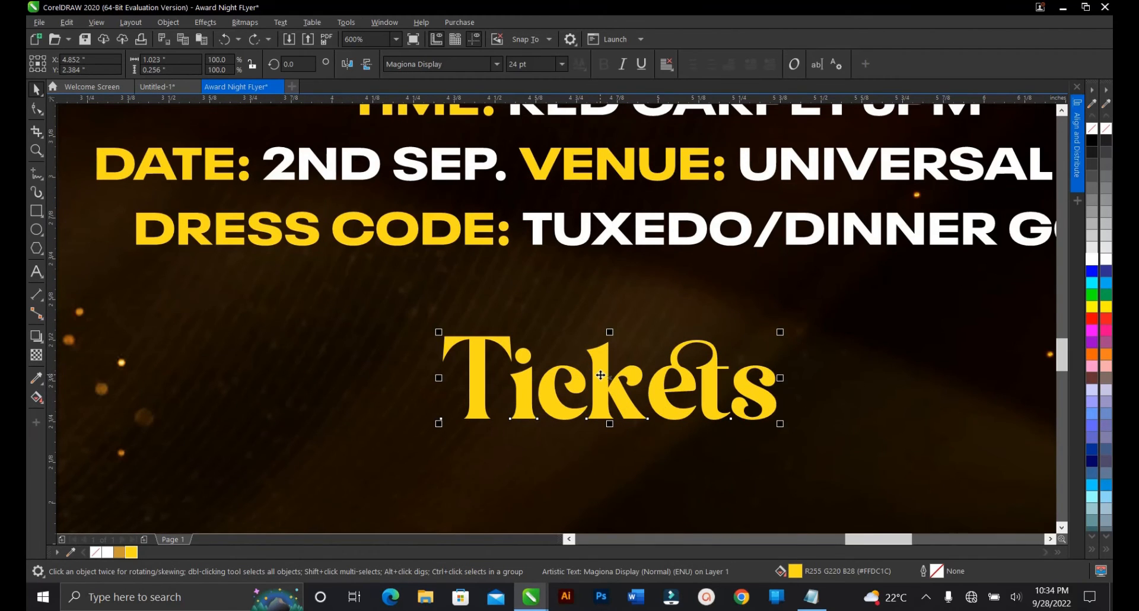
{"action": "left_click_drag", "start_coordinate": [601, 374], "coordinate": [598, 358]}
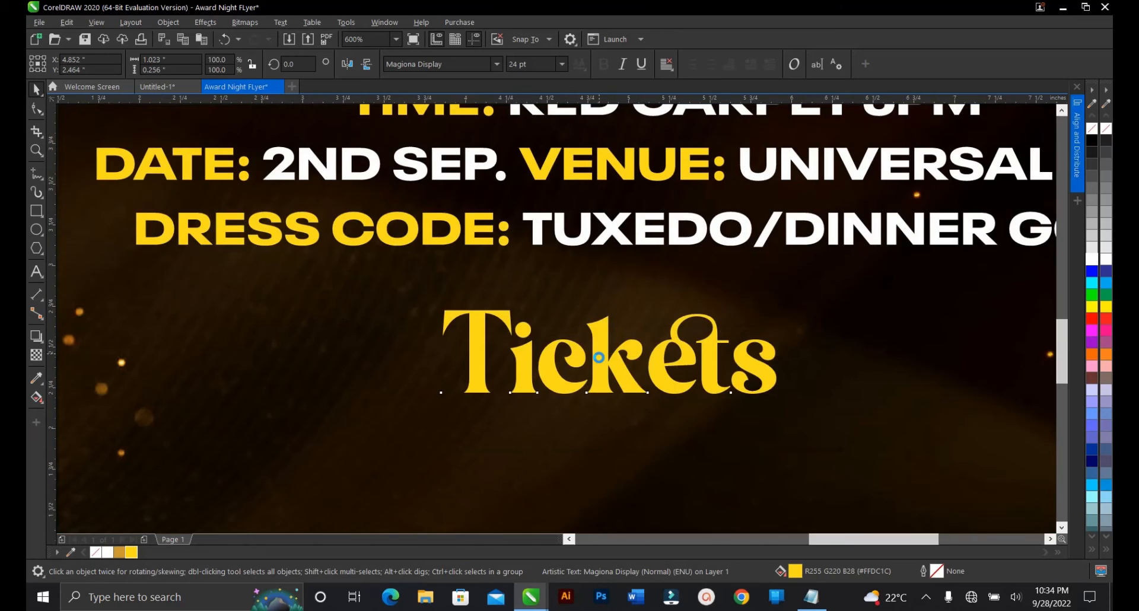
{"action": "scroll", "coordinate": [599, 357], "scroll_direction": "down", "scroll_amount": 4}
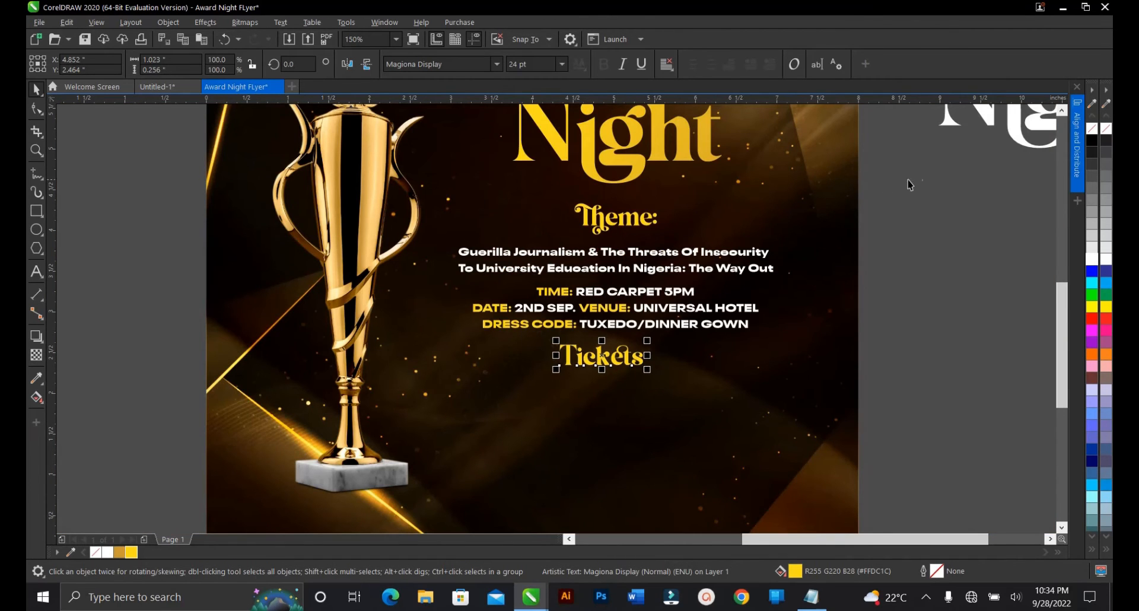
Step: Centre "Tickets" horizontally with the theme text and event details and clear the selection
{"action": "left_click_drag", "start_coordinate": [923, 170], "coordinate": [421, 425]}
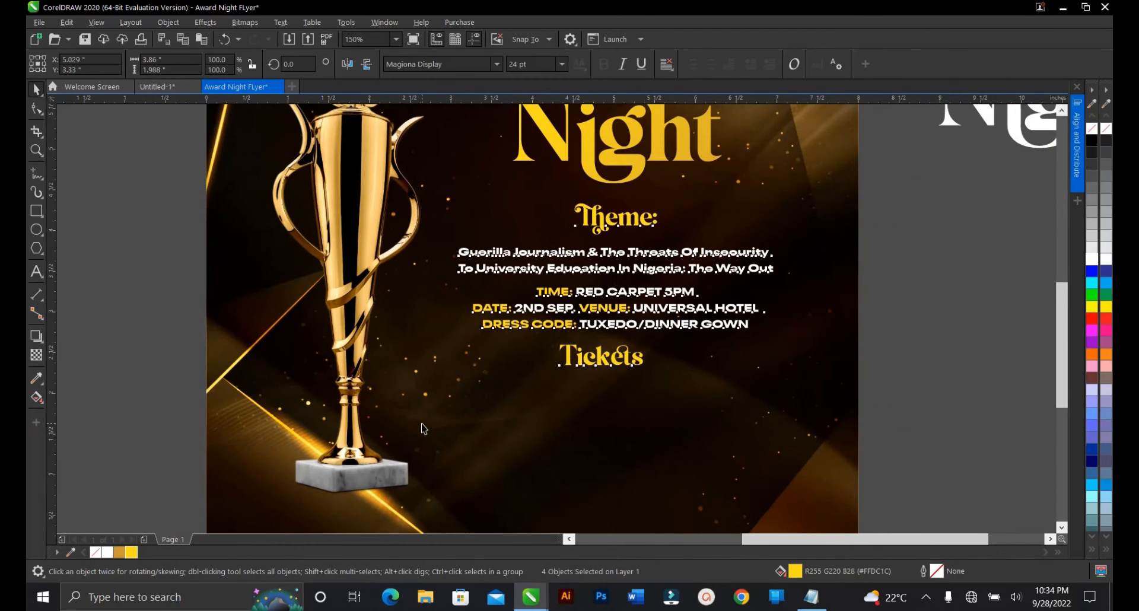
{"action": "key", "text": "c"}
{"action": "left_click", "coordinate": [897, 357]}
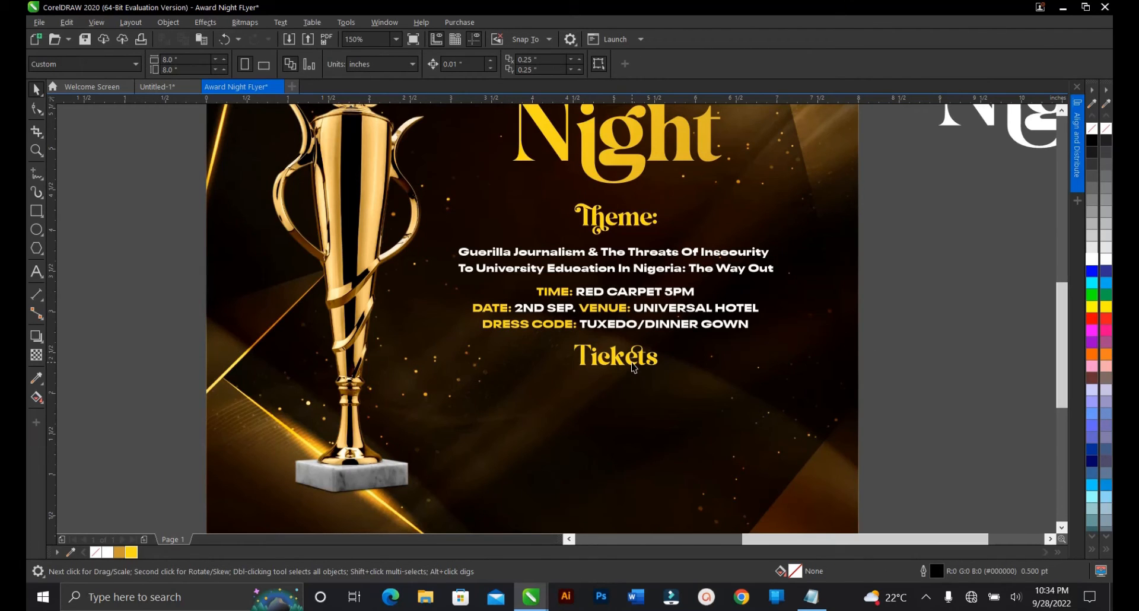
{"action": "left_click_drag", "start_coordinate": [907, 172], "coordinate": [418, 410]}
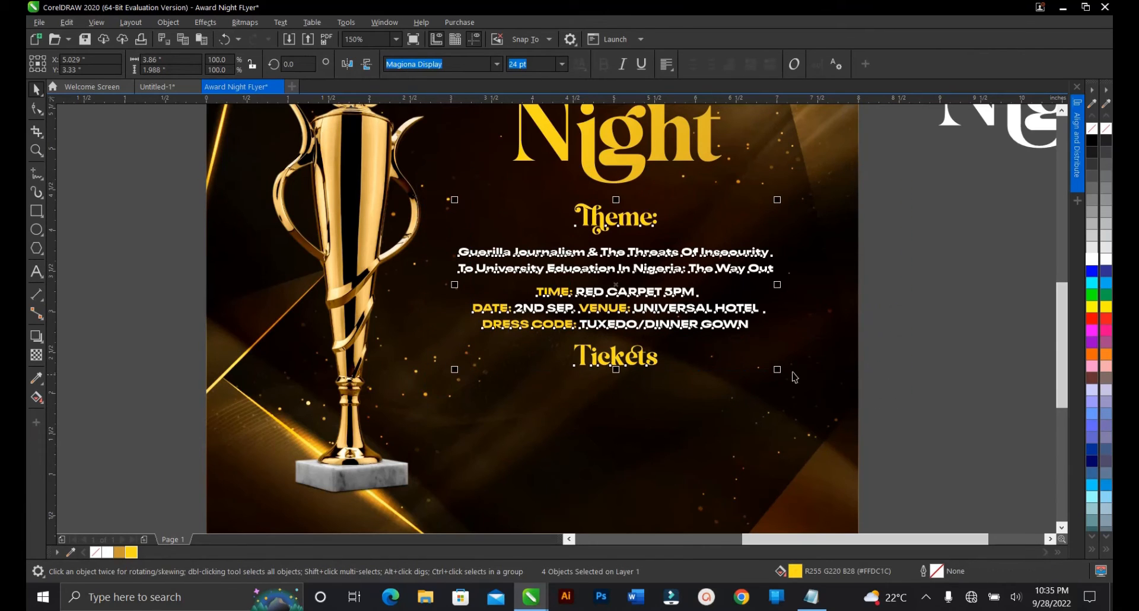
{"action": "left_click", "coordinate": [905, 356]}
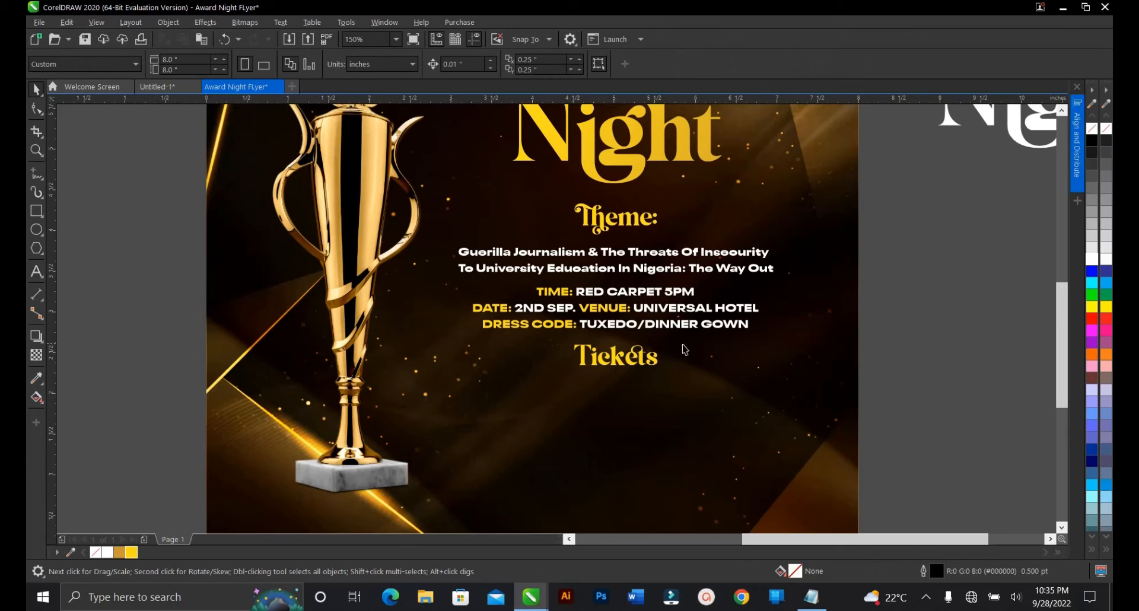
{"action": "scroll", "coordinate": [659, 365], "scroll_direction": "down", "scroll_amount": 3}
{"action": "scroll", "coordinate": [659, 365], "scroll_direction": "up", "scroll_amount": 3}
{"action": "left_click", "coordinate": [658, 365]}
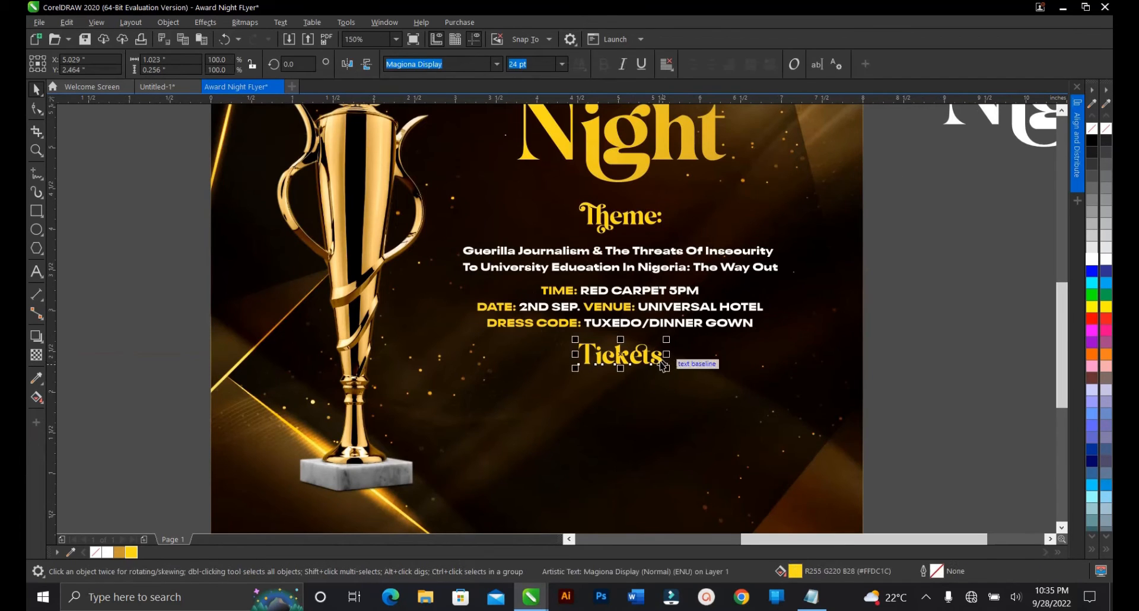
{"action": "left_click", "coordinate": [987, 359]}
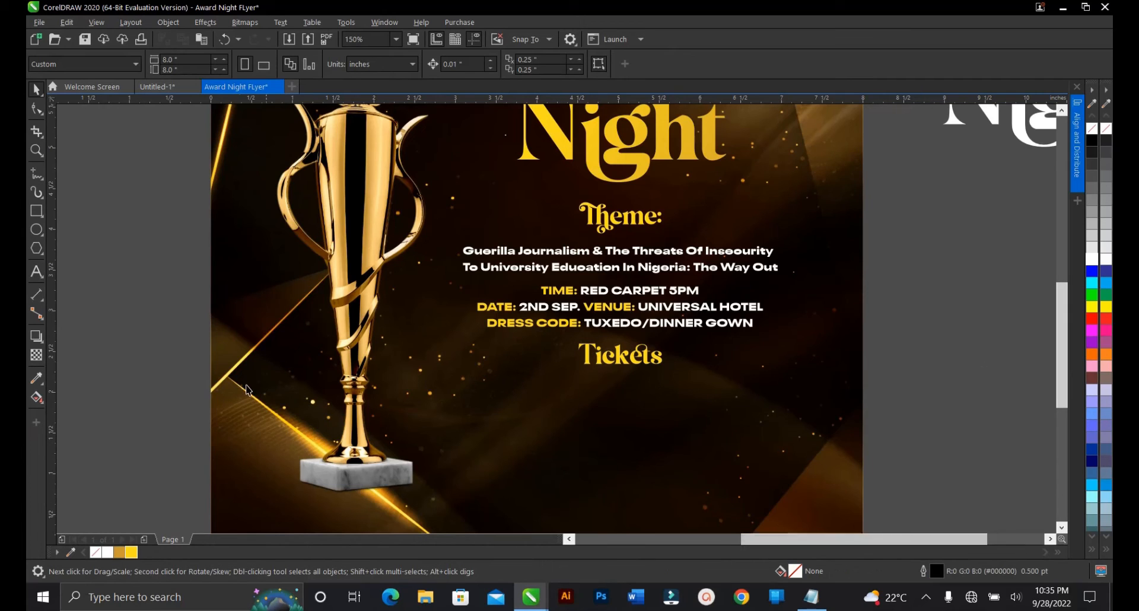
Step: Draw a small rectangle about 1.32 by 0.26 inches below "Tickets", just beside the trophy's lower stem
{"action": "left_click", "coordinate": [37, 213]}
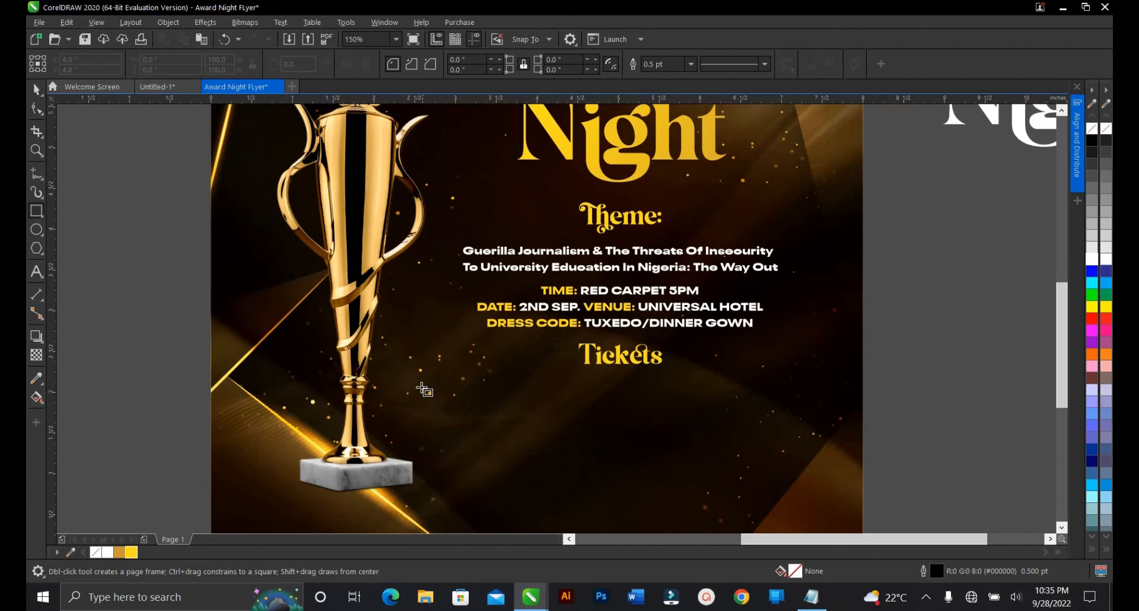
{"action": "left_click_drag", "start_coordinate": [421, 383], "coordinate": [528, 403]}
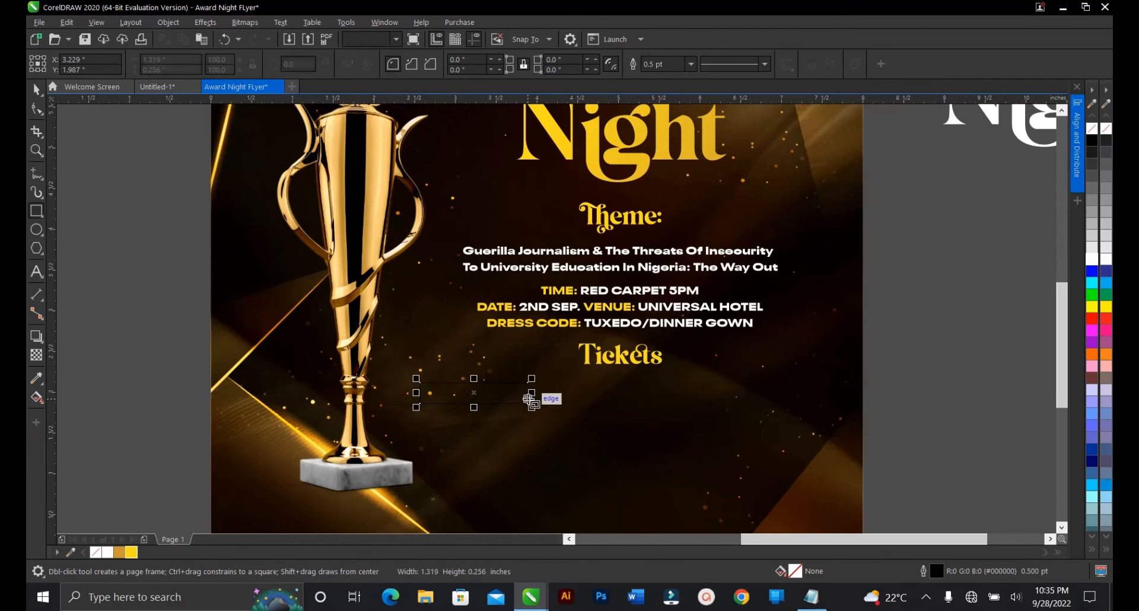
{"action": "key", "text": "space"}
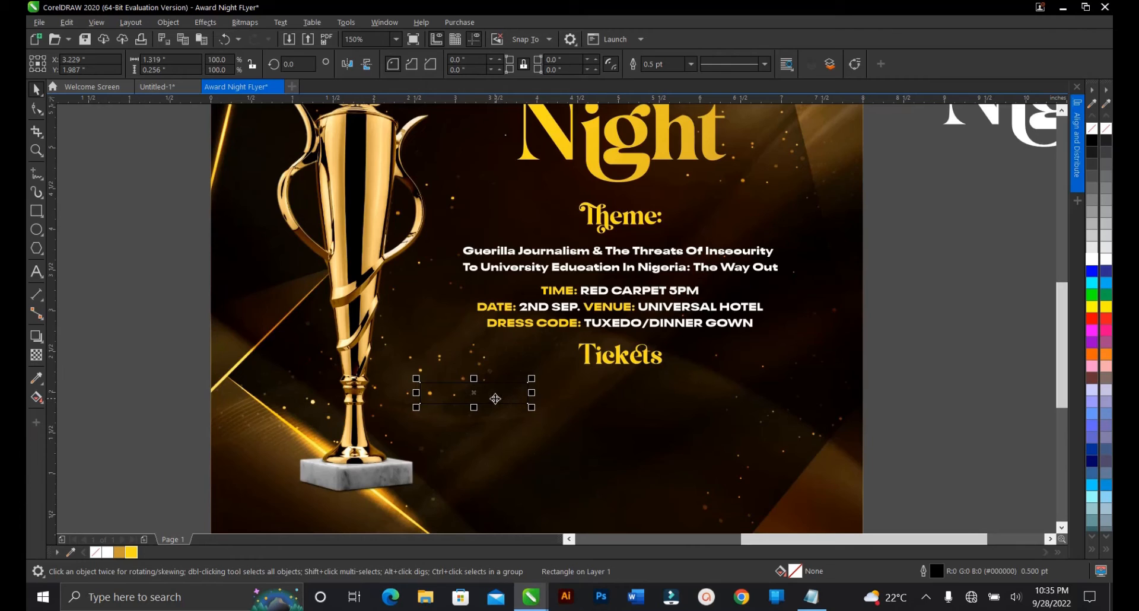
Step: Try to copy the "Award Night" title's gold gradient fill onto the empty rectangle beside the trophy's stem
{"action": "left_click", "coordinate": [597, 175]}
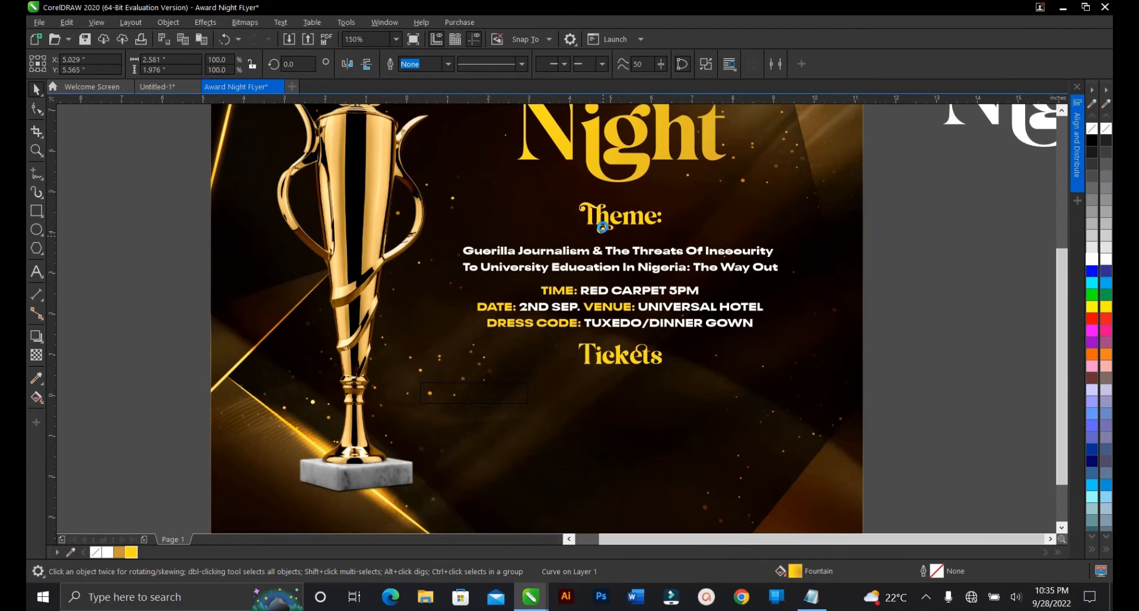
{"action": "scroll", "coordinate": [599, 184], "scroll_direction": "down", "scroll_amount": 2}
{"action": "scroll", "coordinate": [604, 193], "scroll_direction": "up", "scroll_amount": 2}
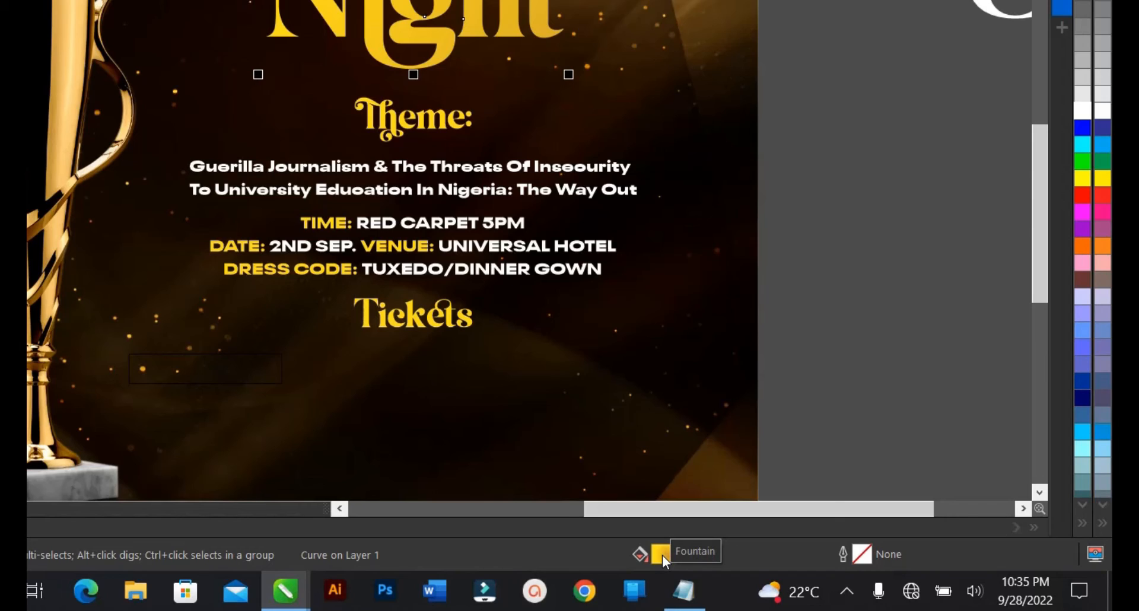
{"action": "left_click_drag", "start_coordinate": [666, 553], "coordinate": [280, 331]}
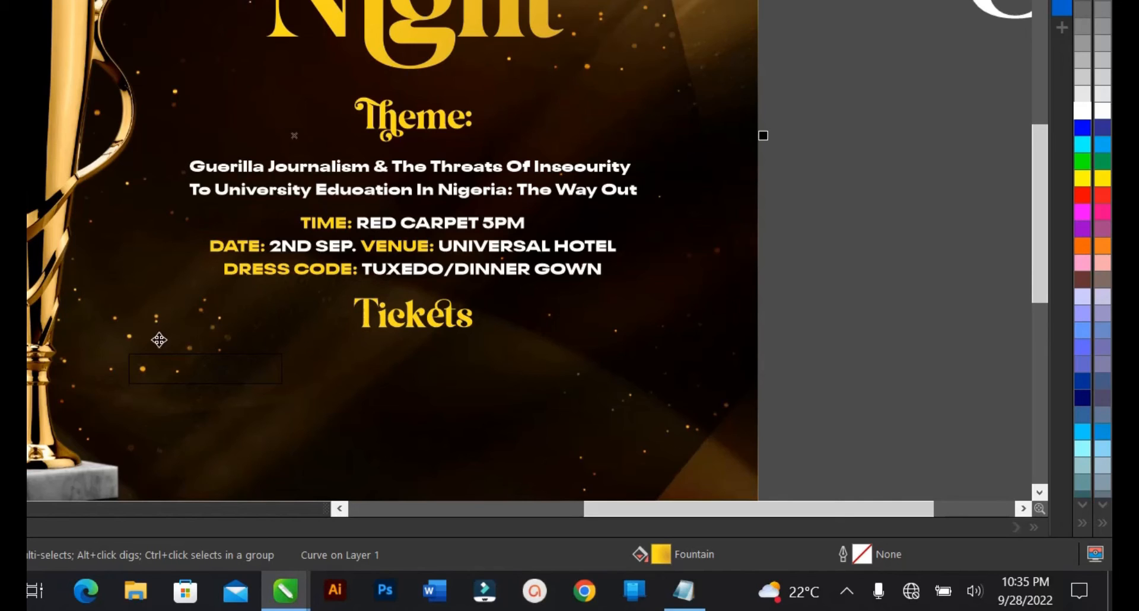
Step: Move the empty rectangle off the flyer onto the blank area beside its right edge and clear the selection
{"action": "left_click_drag", "start_coordinate": [54, 281], "coordinate": [379, 458]}
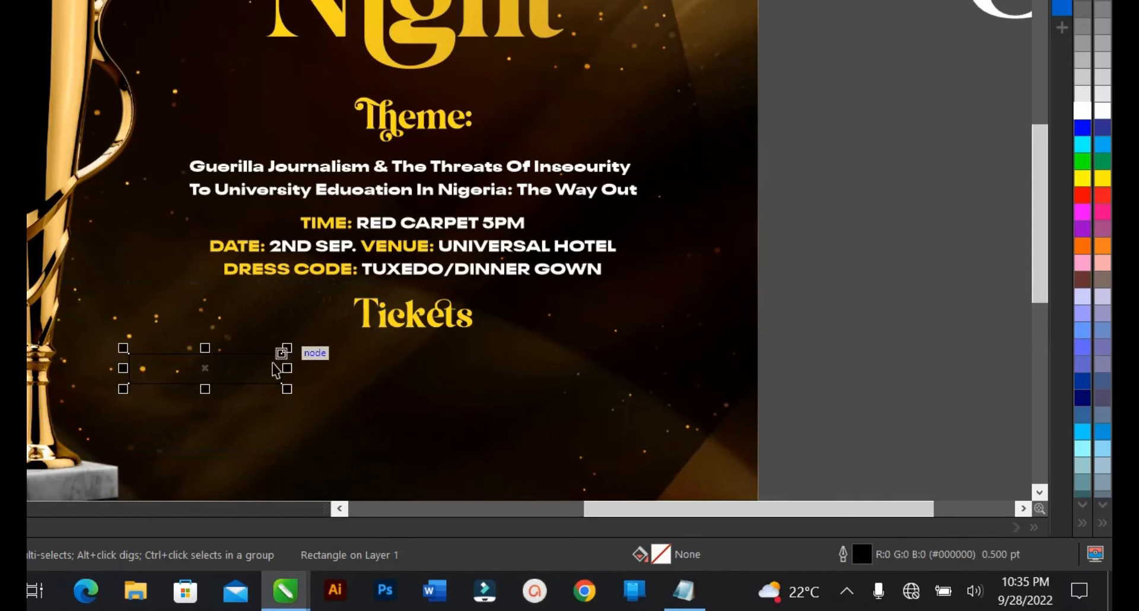
{"action": "left_click_drag", "start_coordinate": [205, 368], "coordinate": [871, 231]}
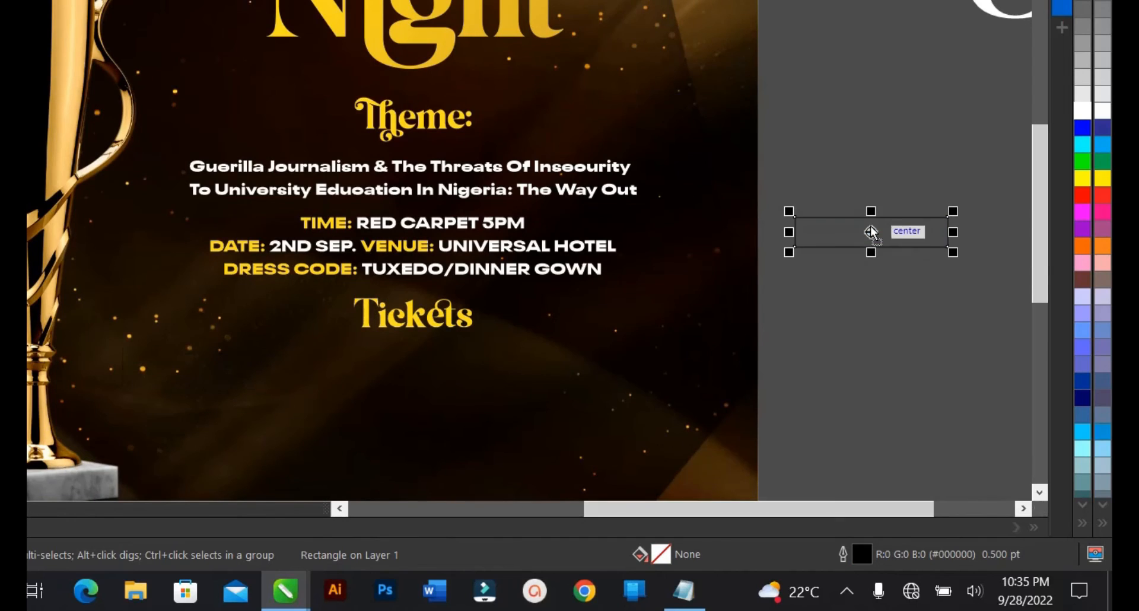
{"action": "left_click", "coordinate": [886, 308]}
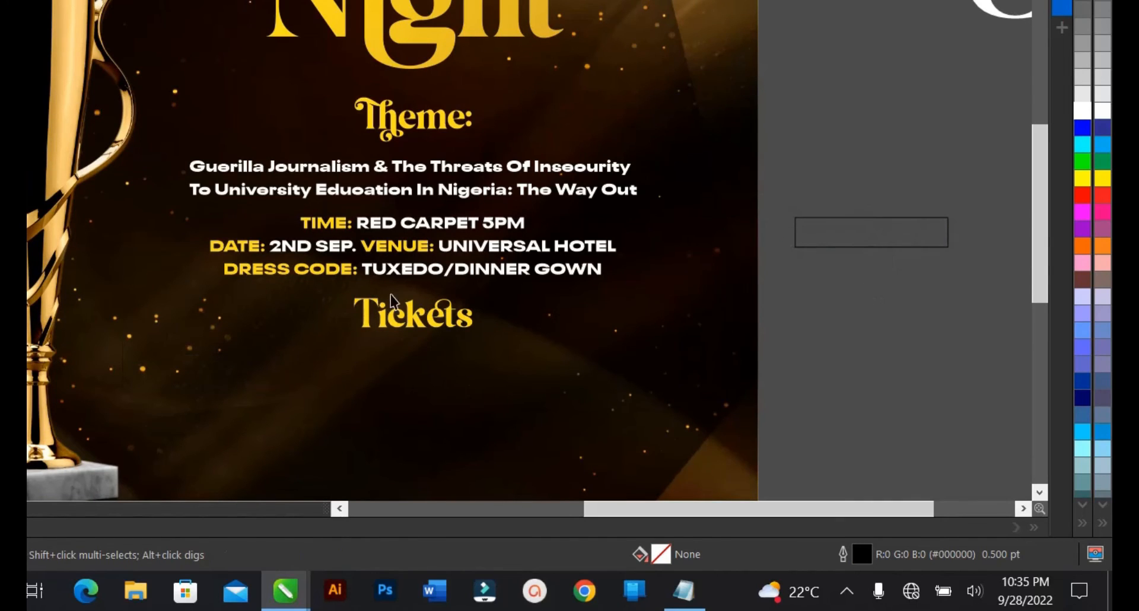
Step: Copy the "Award Night" title's gold gradient fill onto the rectangle beside the flyer and remove the rectangle's outline
{"action": "left_click", "coordinate": [422, 65]}
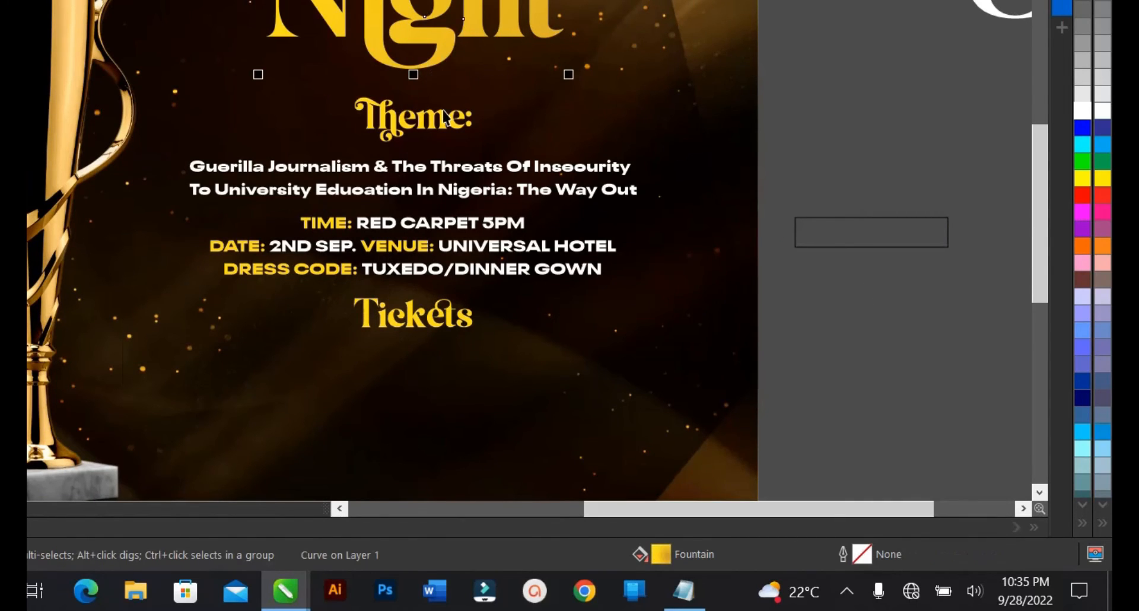
{"action": "scroll", "coordinate": [427, 69], "scroll_direction": "down", "scroll_amount": 1}
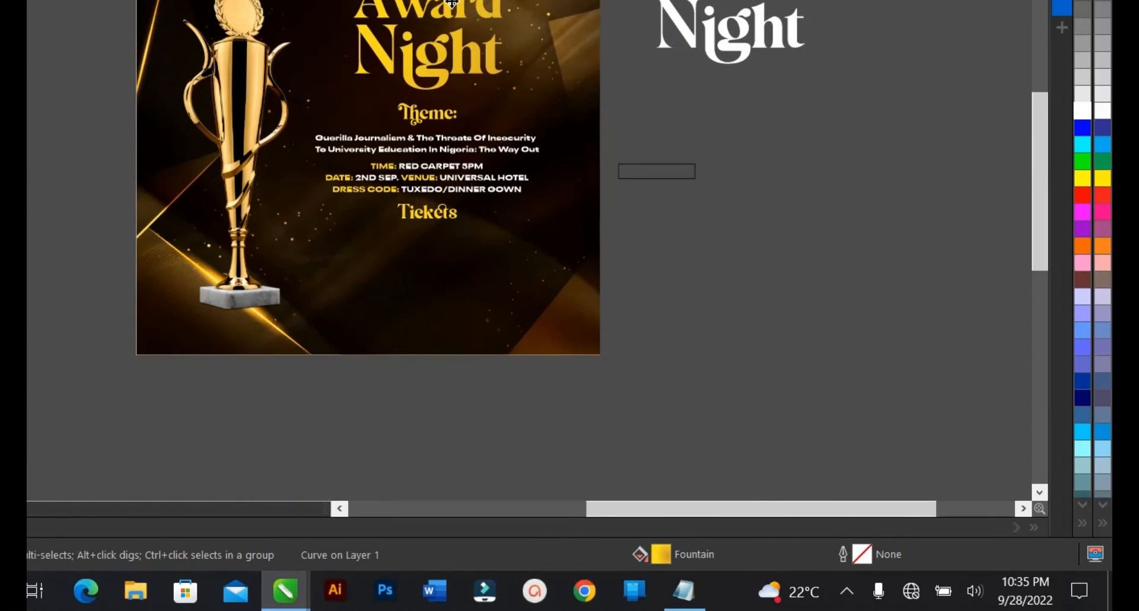
{"action": "scroll", "coordinate": [451, 1], "scroll_direction": "up", "scroll_amount": 1}
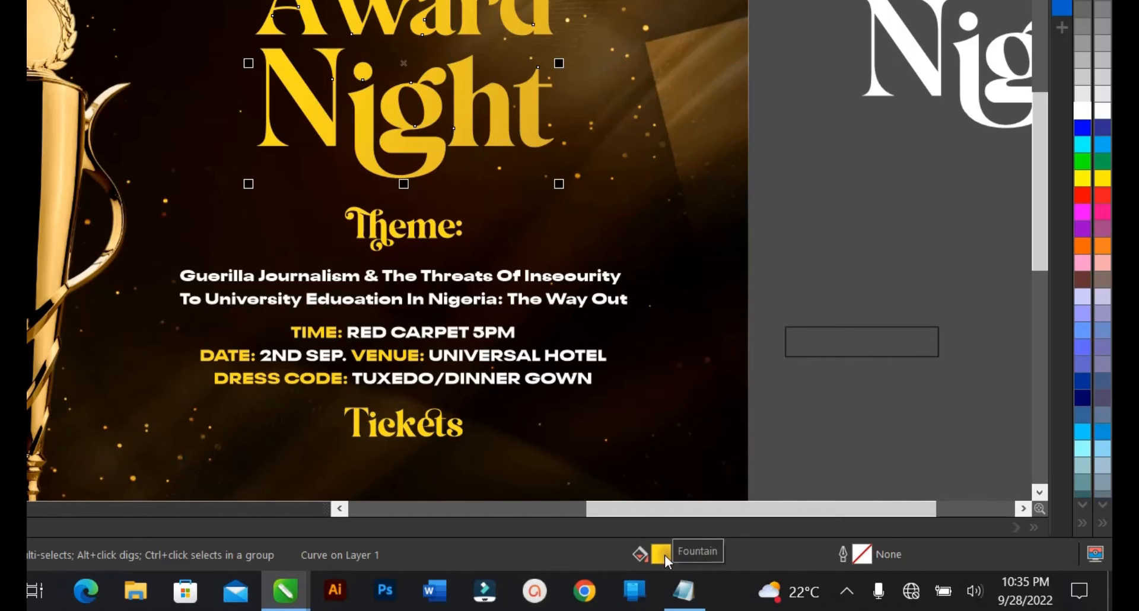
{"action": "left_click_drag", "start_coordinate": [660, 556], "coordinate": [836, 343]}
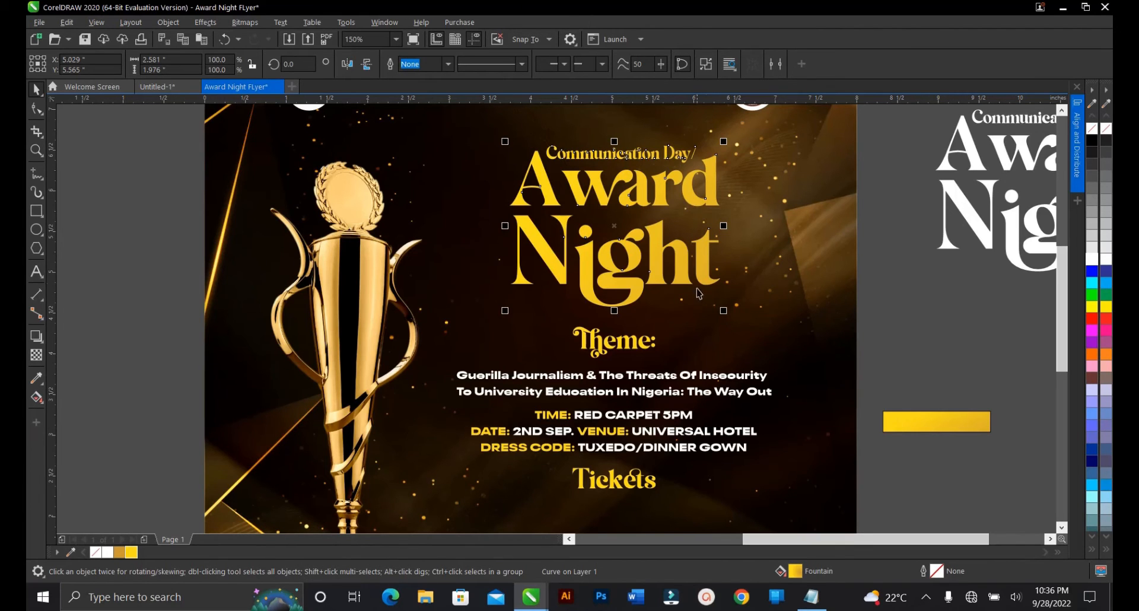
{"action": "left_click", "coordinate": [914, 430]}
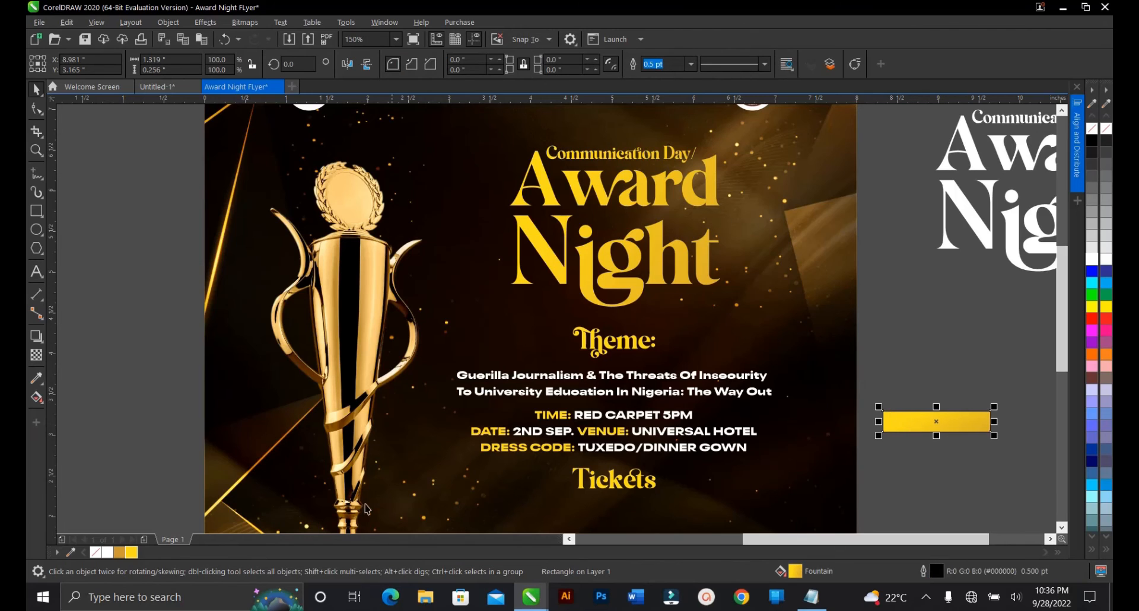
{"action": "right_click", "coordinate": [96, 553]}
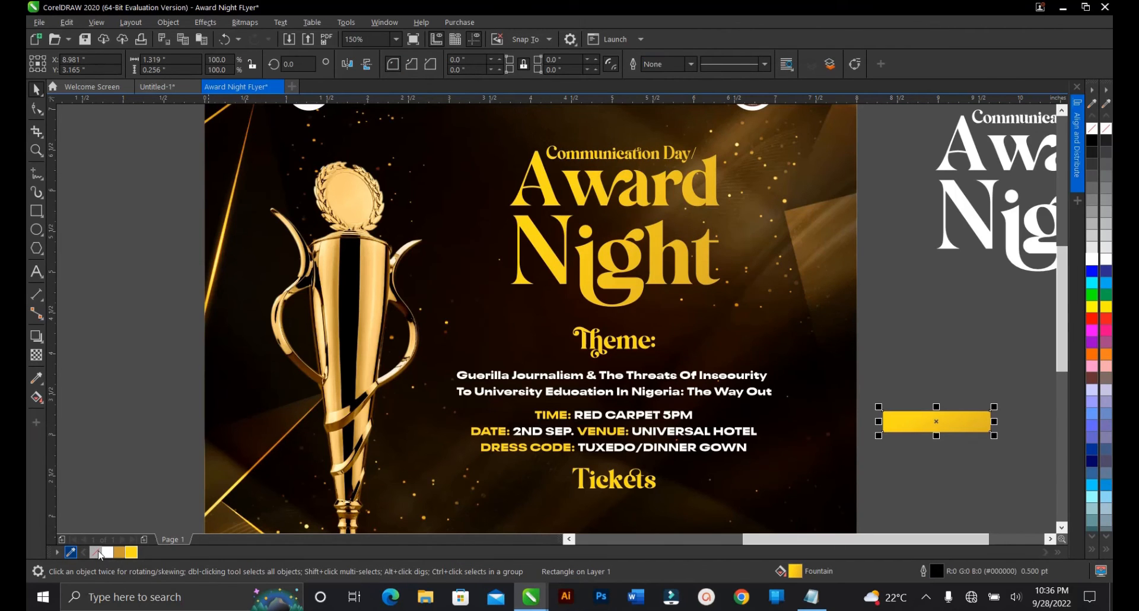
Step: Move the gold rectangle back onto the flyer, below "Tickets" and just beside the trophy's lower stem
{"action": "scroll", "coordinate": [916, 424], "scroll_direction": "down", "scroll_amount": 2}
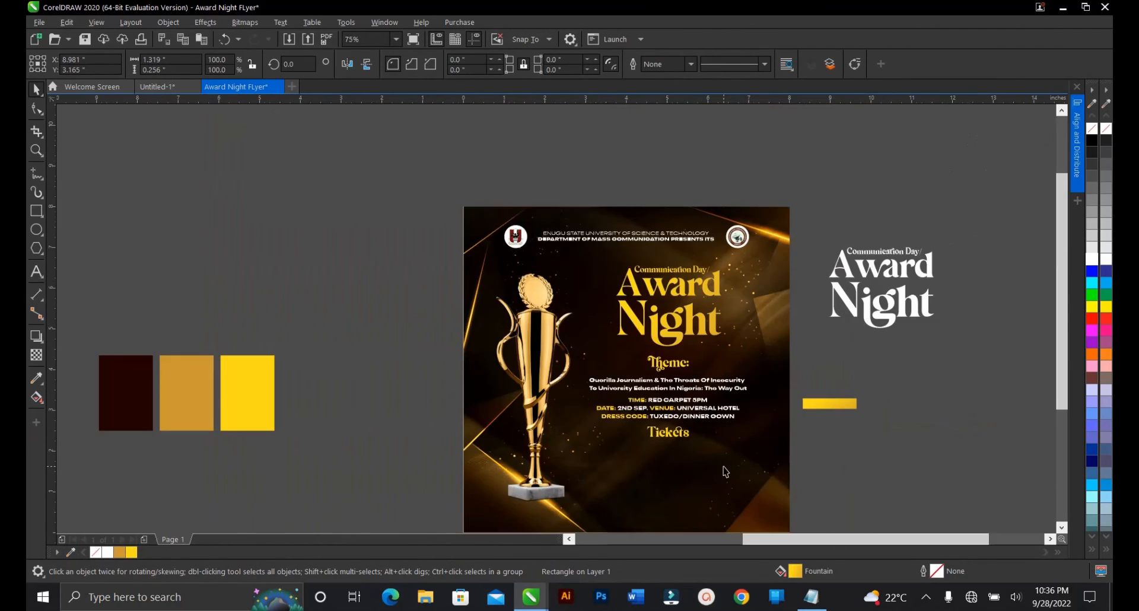
{"action": "scroll", "coordinate": [929, 346], "scroll_direction": "up", "scroll_amount": 2}
{"action": "left_click_drag", "start_coordinate": [929, 346], "coordinate": [475, 435]}
{"action": "scroll", "coordinate": [553, 460], "scroll_direction": "up", "scroll_amount": 2}
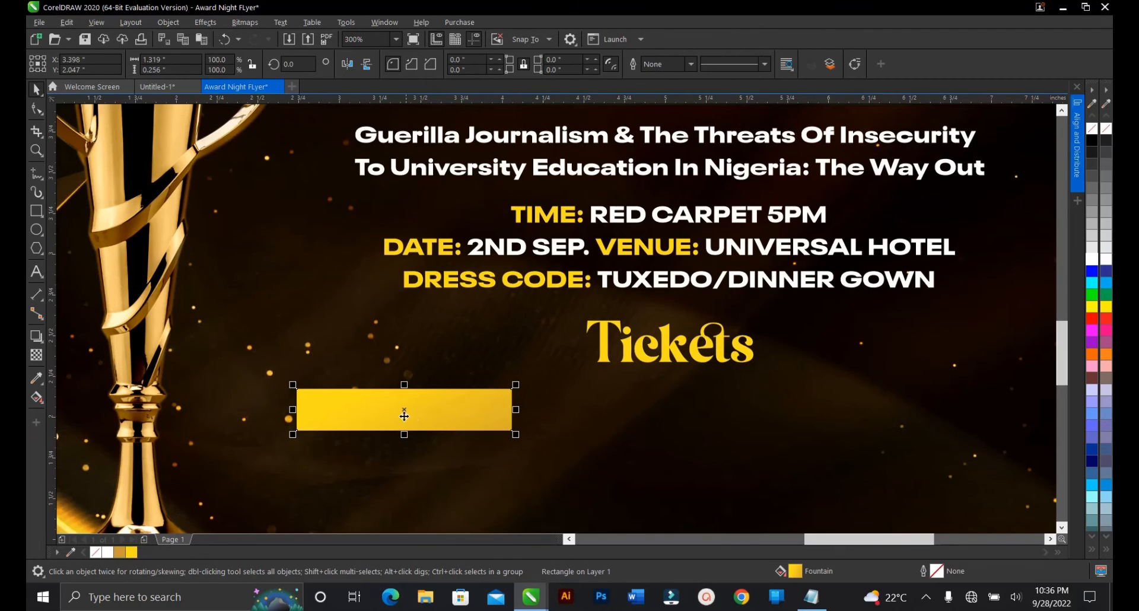
Step: Duplicate the gold rectangle twice to the right at equal small gaps, making a row of three boxes below "Tickets"
{"action": "left_click_drag", "start_coordinate": [404, 417], "coordinate": [628, 410]}
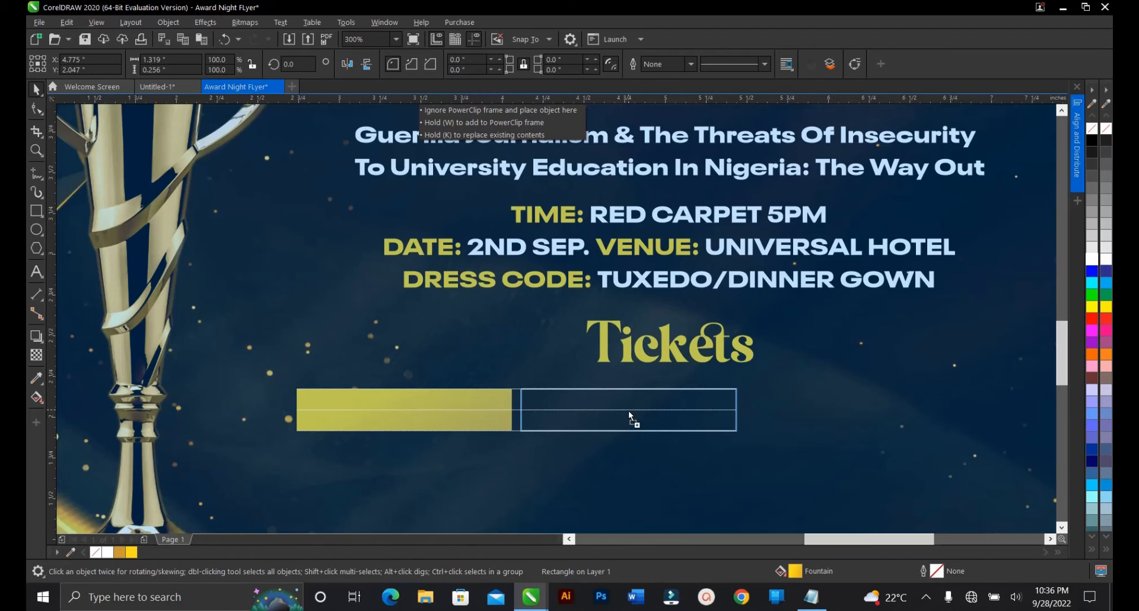
{"action": "right_click", "coordinate": [628, 411]}
{"action": "scroll", "coordinate": [565, 443], "scroll_direction": "down", "scroll_amount": 2}
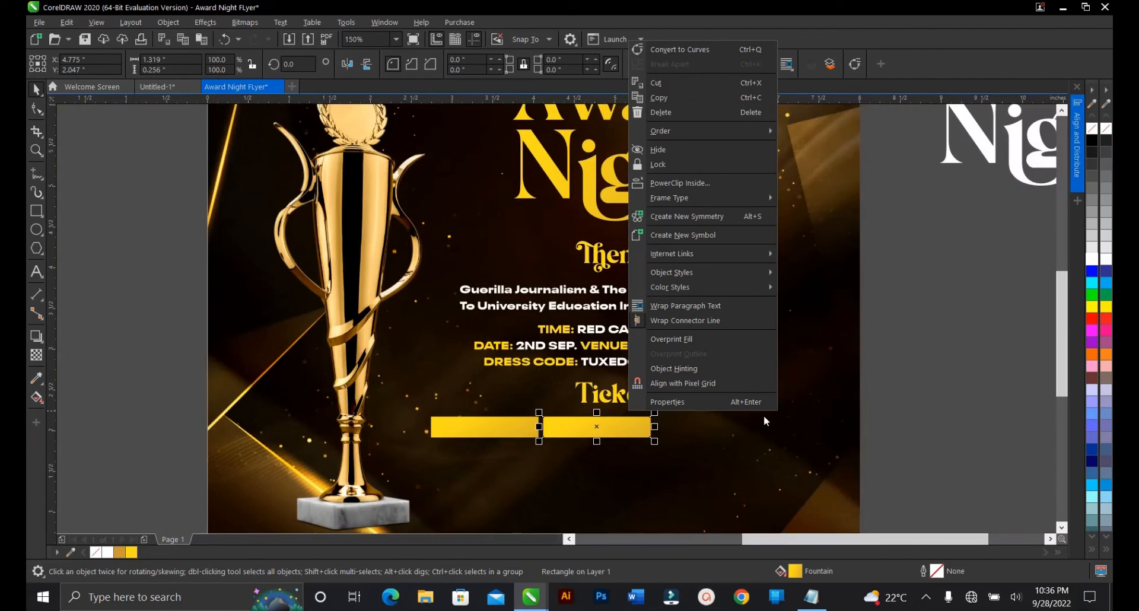
{"action": "left_click", "coordinate": [903, 390]}
{"action": "key", "text": "ctrl+r"}
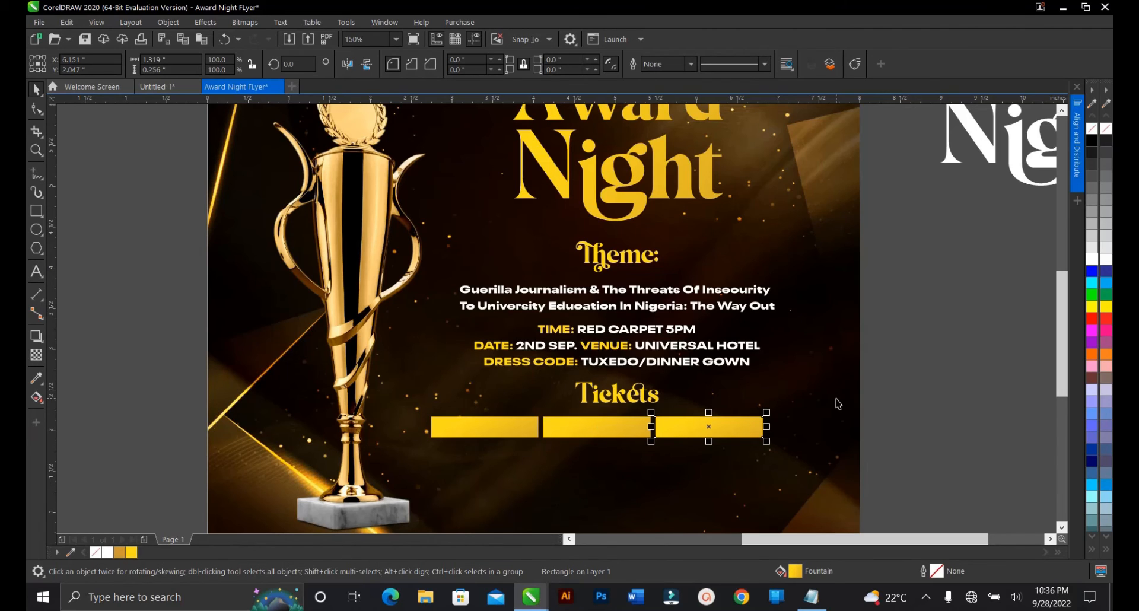
Step: Widen the row of three gold boxes together to about 4.61 inches, extending it toward the flyer's right edge
{"action": "left_click", "coordinate": [501, 431]}
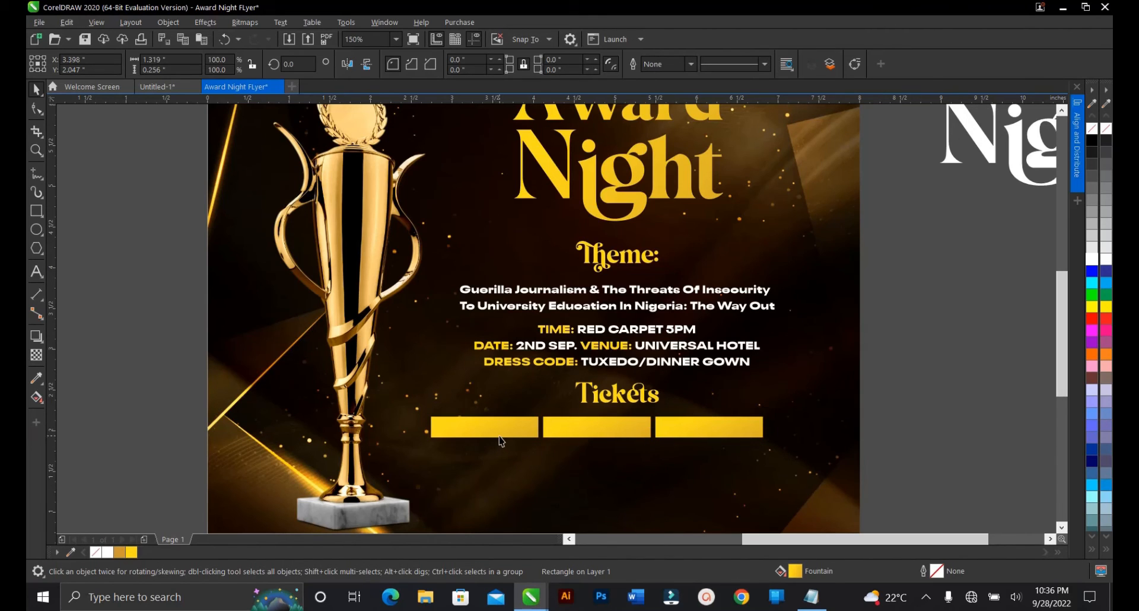
{"action": "left_click", "coordinate": [591, 422], "text": "shift"}
{"action": "left_click", "coordinate": [697, 424], "text": "shift"}
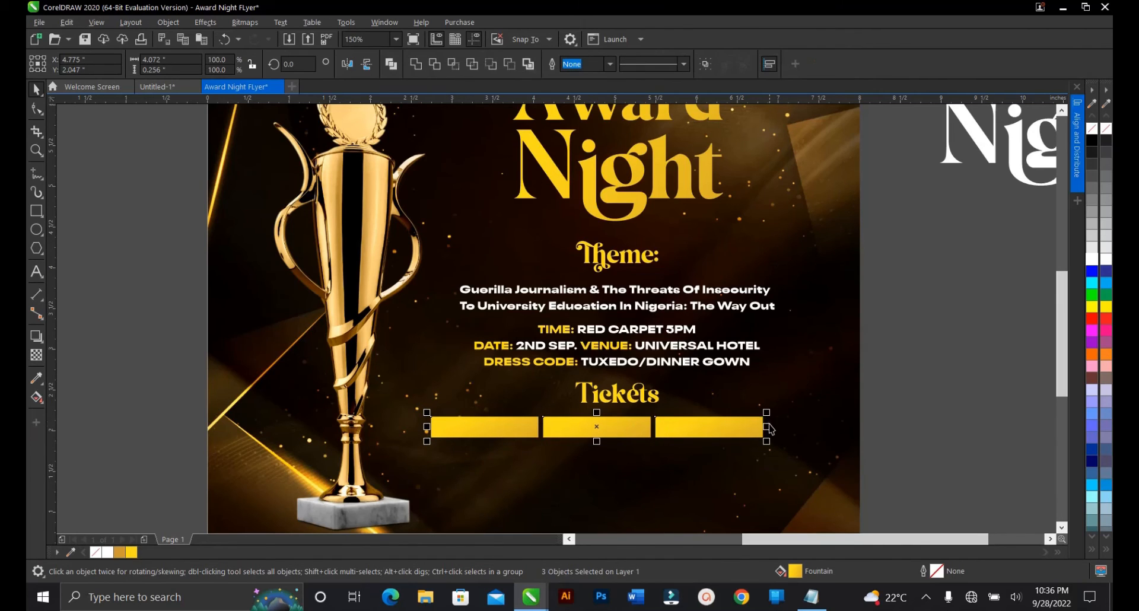
{"action": "left_click_drag", "start_coordinate": [766, 426], "coordinate": [814, 434]}
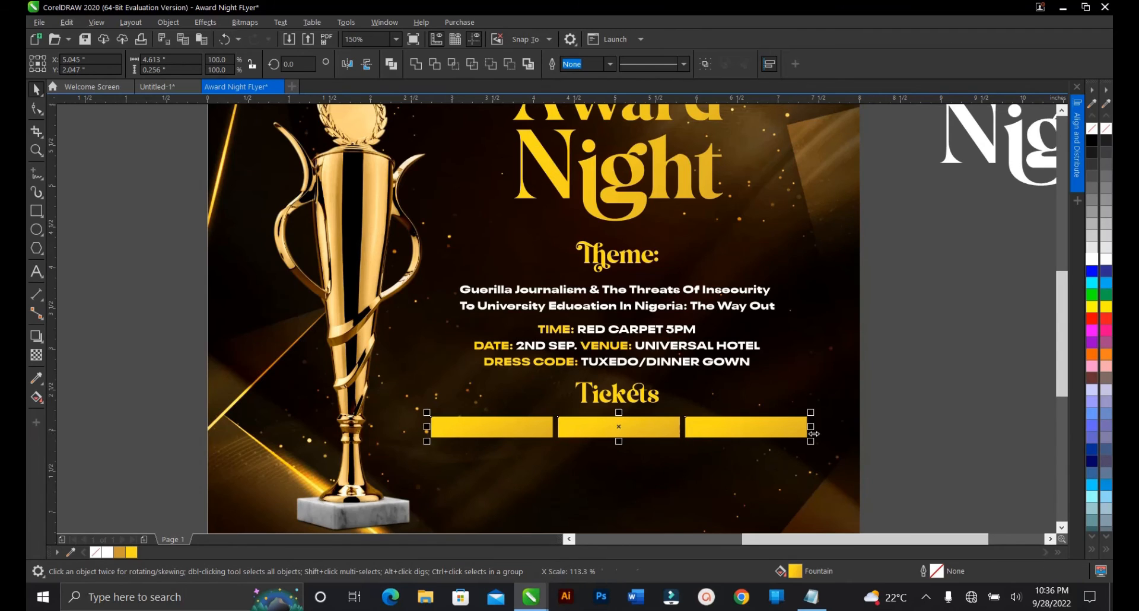
Step: Group the three gold boxes and centre them horizontally beneath the "Tickets" heading
{"action": "left_click", "coordinate": [706, 64]}
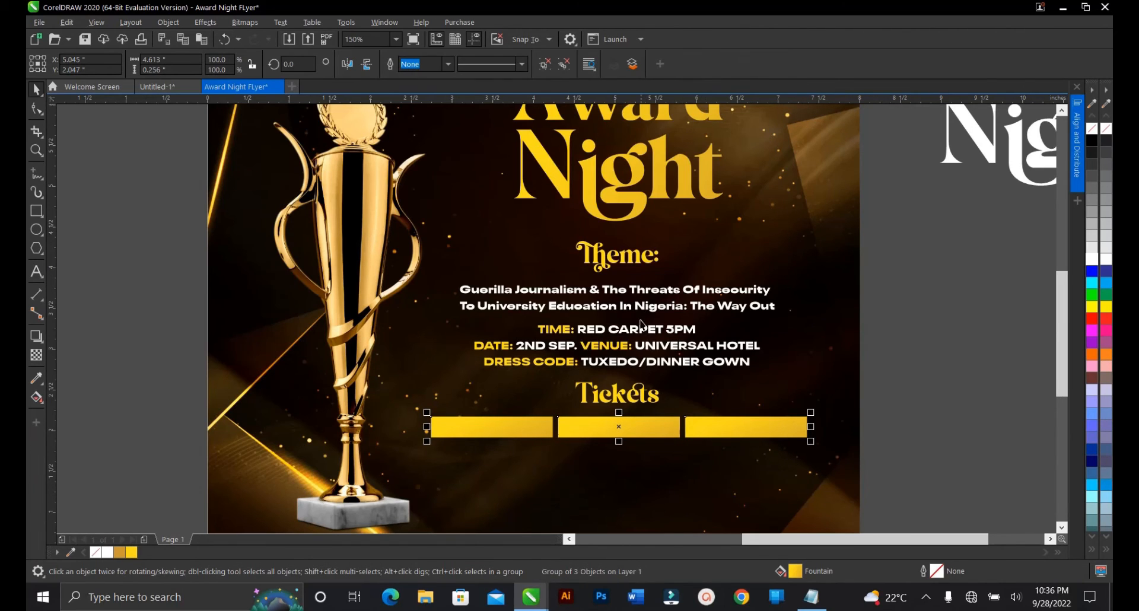
{"action": "left_click", "coordinate": [618, 398], "text": "shift"}
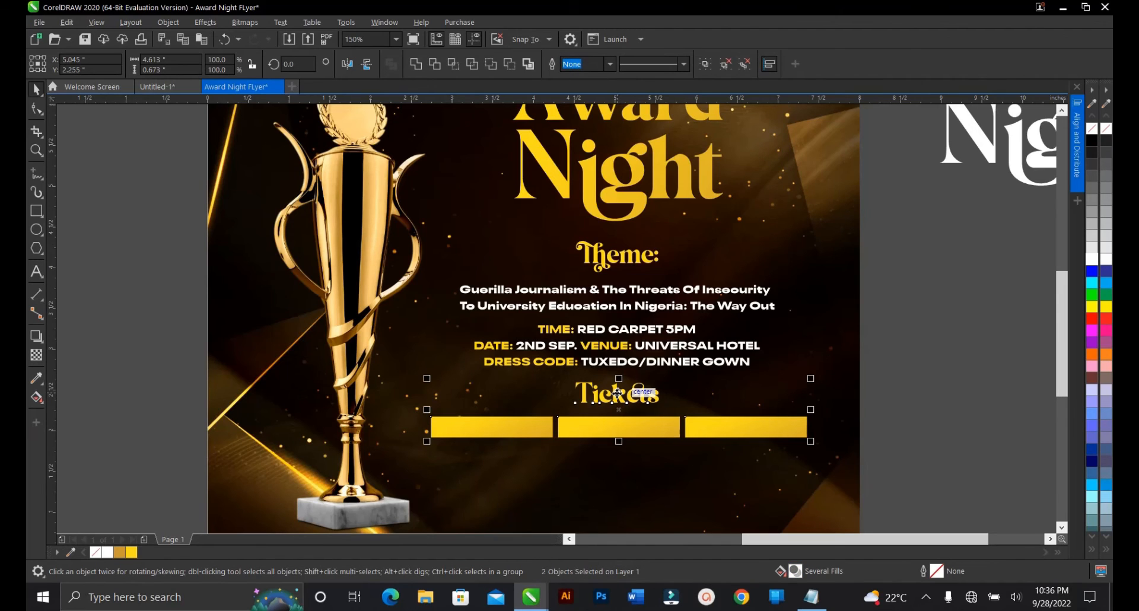
{"action": "key", "text": "c"}
{"action": "left_click", "coordinate": [863, 421]}
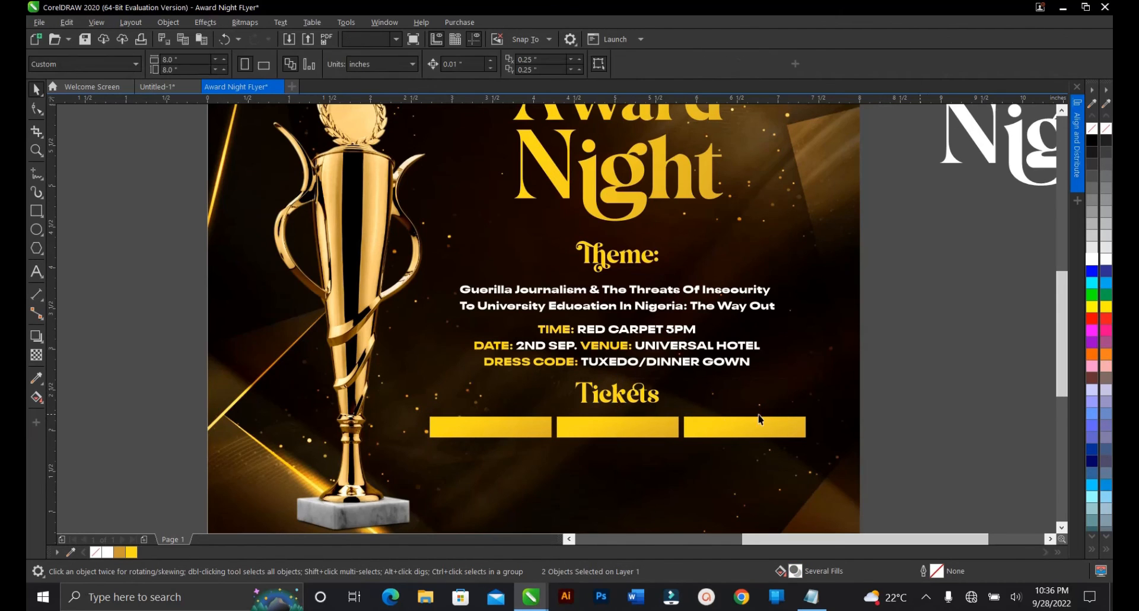
Step: Ungroup the three gold boxes and clear the selection
{"action": "left_click", "coordinate": [717, 423]}
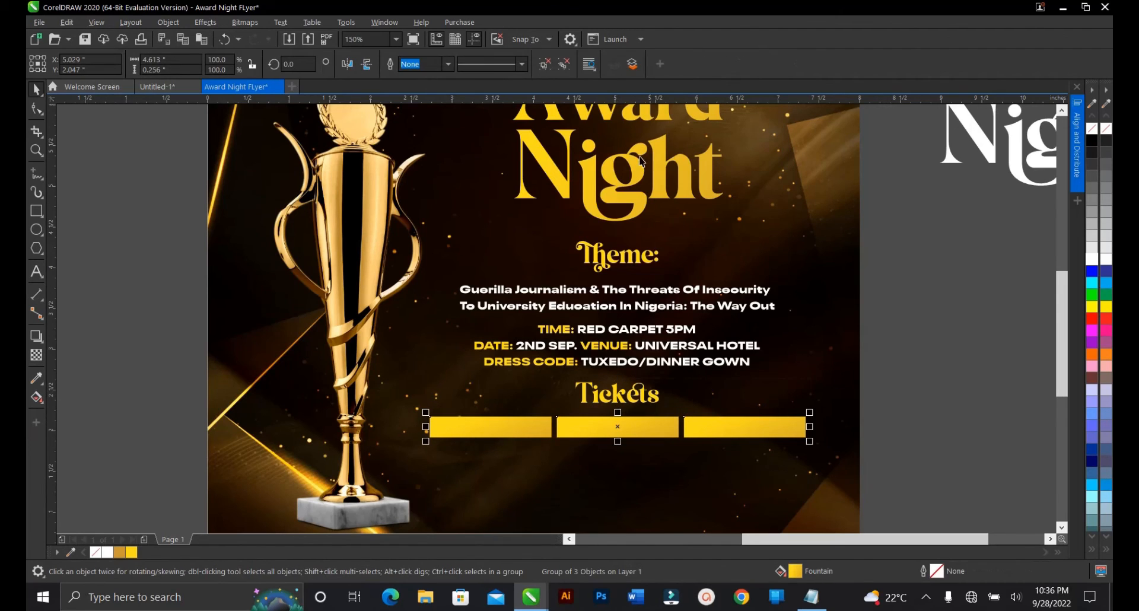
{"action": "left_click", "coordinate": [560, 70]}
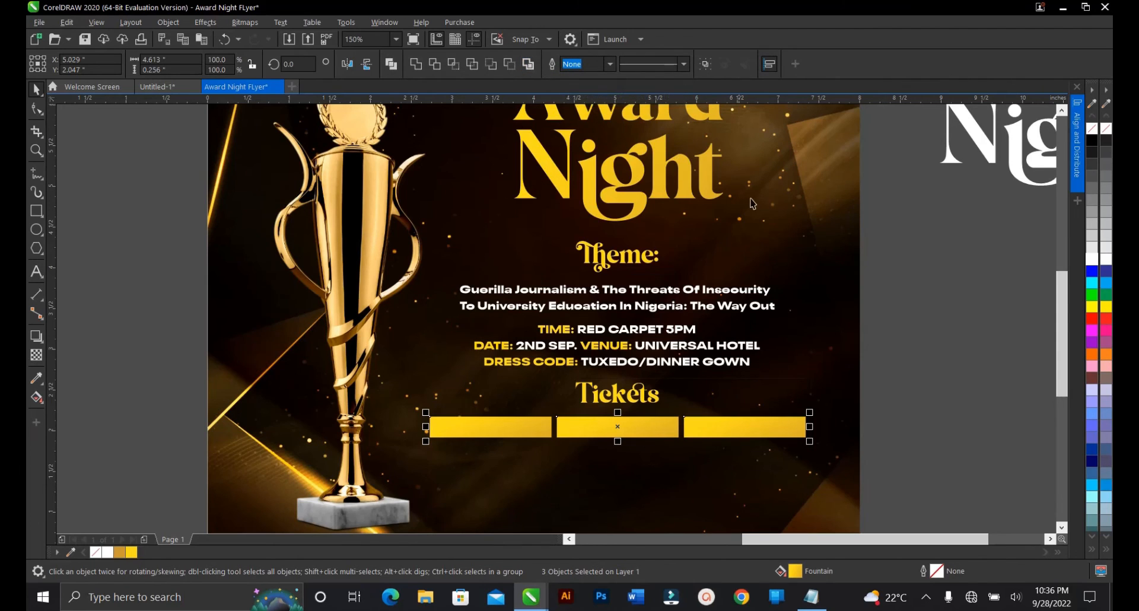
{"action": "left_click", "coordinate": [937, 263]}
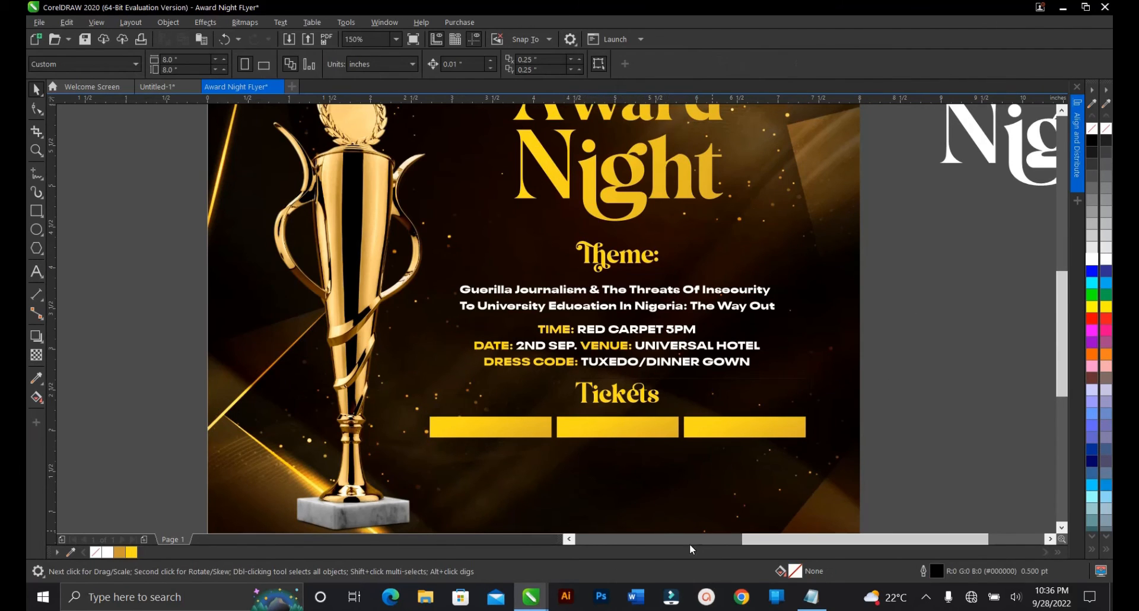
Step: Switch to the Notepad file YT Video Texts.txt, copy the line "REGULAR: 1.5K" and minimise Notepad
{"action": "left_click", "coordinate": [811, 597]}
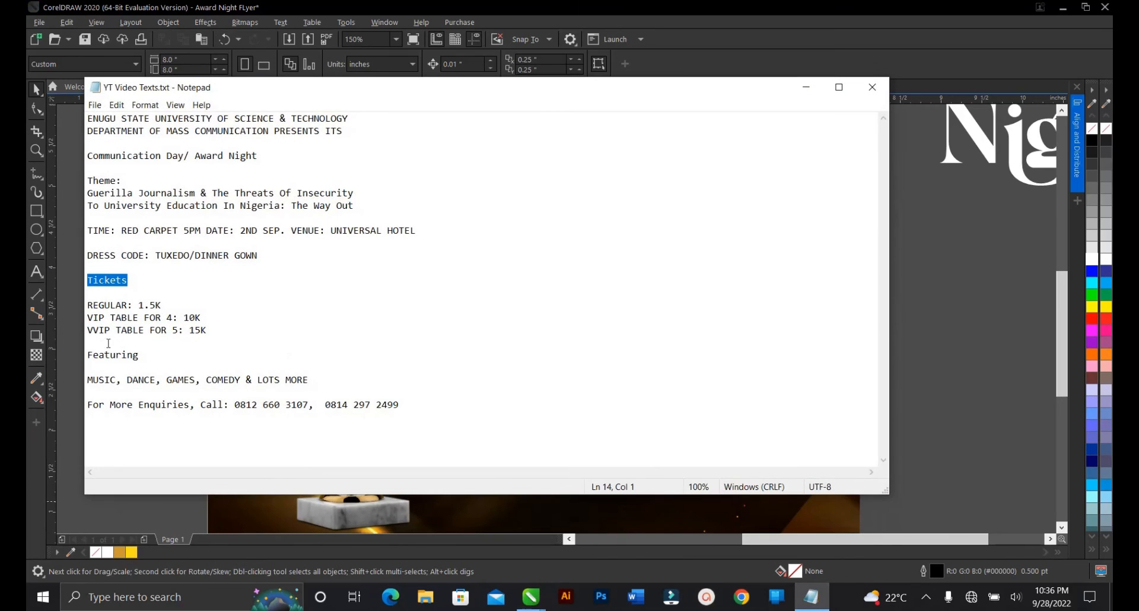
{"action": "left_click_drag", "start_coordinate": [165, 305], "coordinate": [84, 300]}
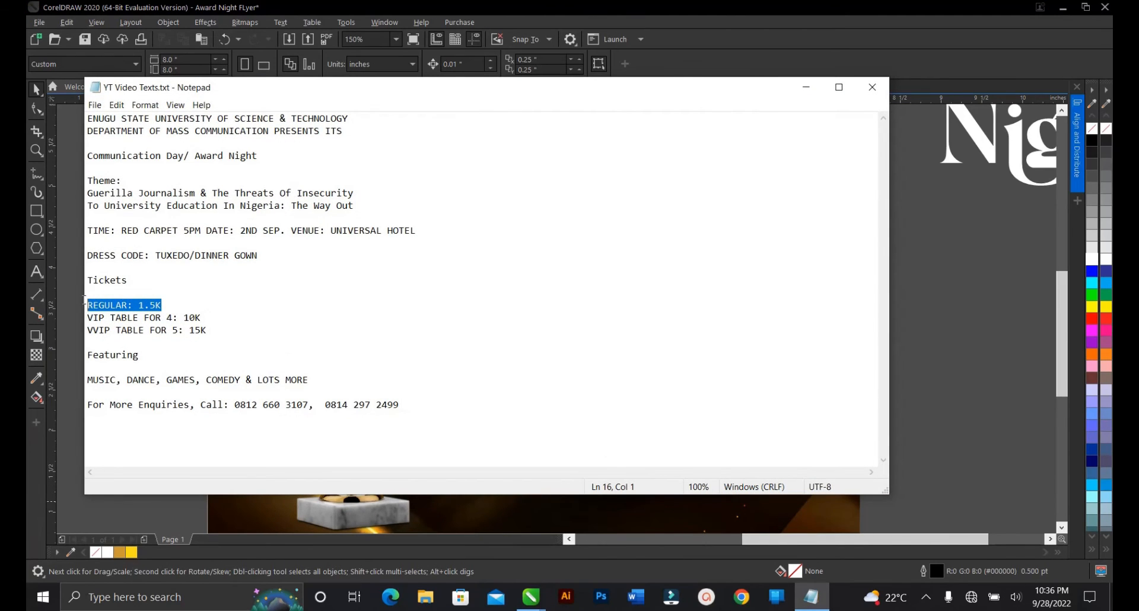
{"action": "right_click", "coordinate": [106, 305]}
{"action": "left_click", "coordinate": [104, 345]}
{"action": "left_click", "coordinate": [807, 90]}
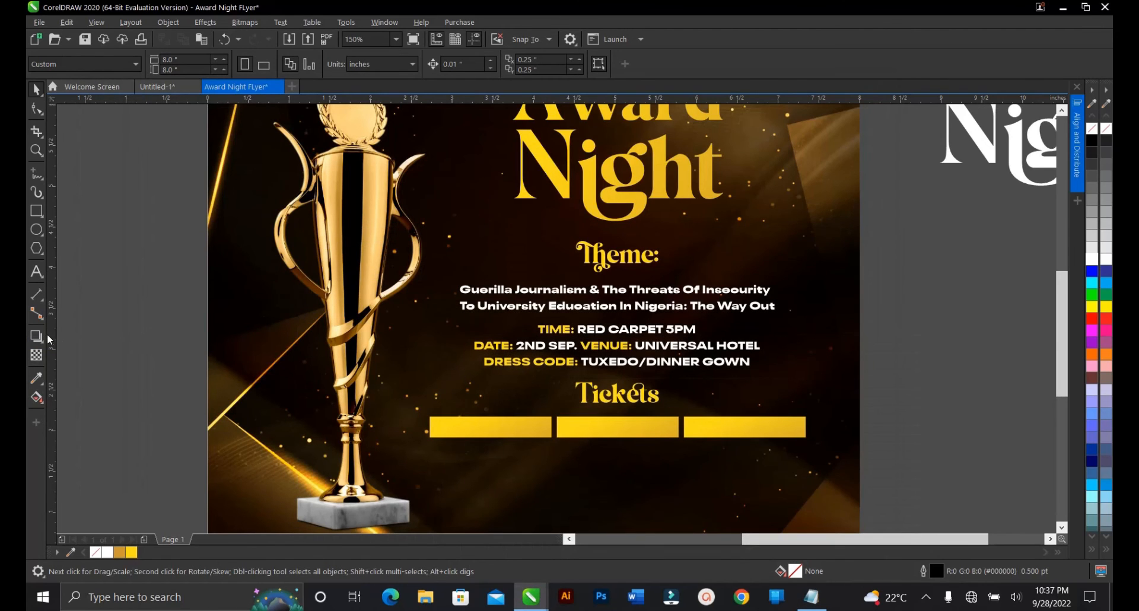
Step: Paste "REGULAR: 1.5K" as a new artistic text object starting outside the flyer's left edge
{"action": "left_click", "coordinate": [37, 271]}
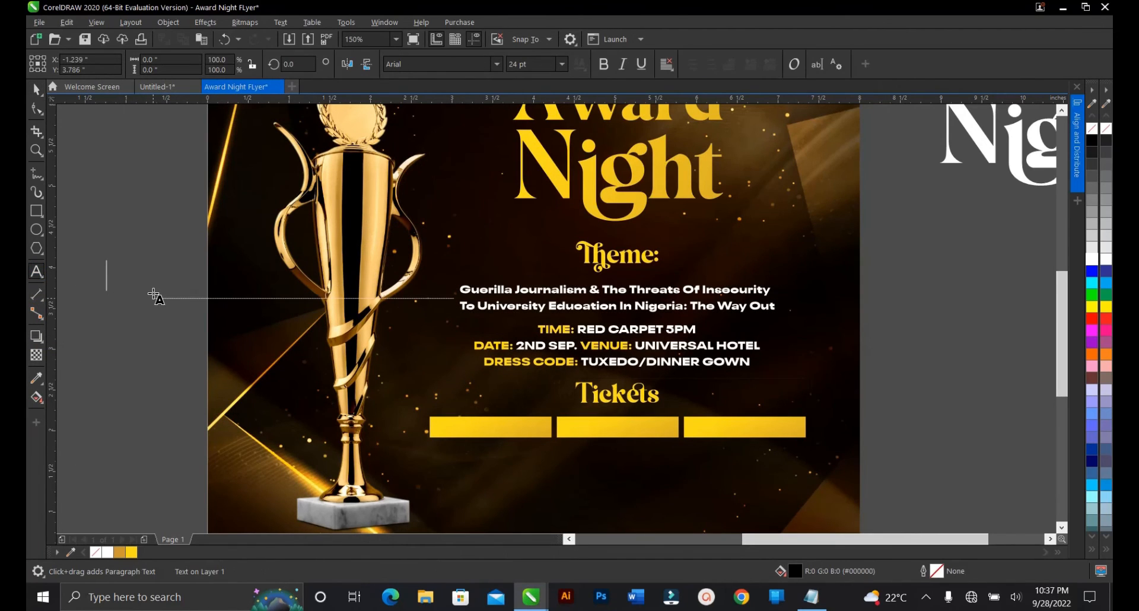
{"action": "key", "text": "ctrl+v"}
{"action": "left_click", "coordinate": [36, 90]}
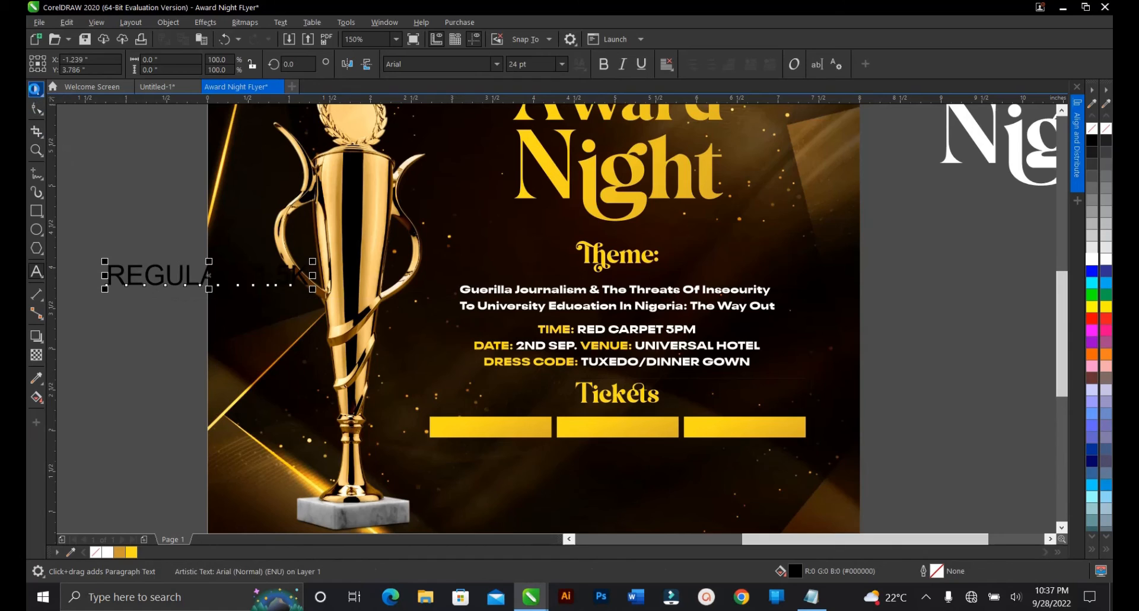
Step: Format the "REGULAR: 1.5K" text in Neue Plak Wide Black at 10 pt with a white fill
{"action": "left_click", "coordinate": [495, 69]}
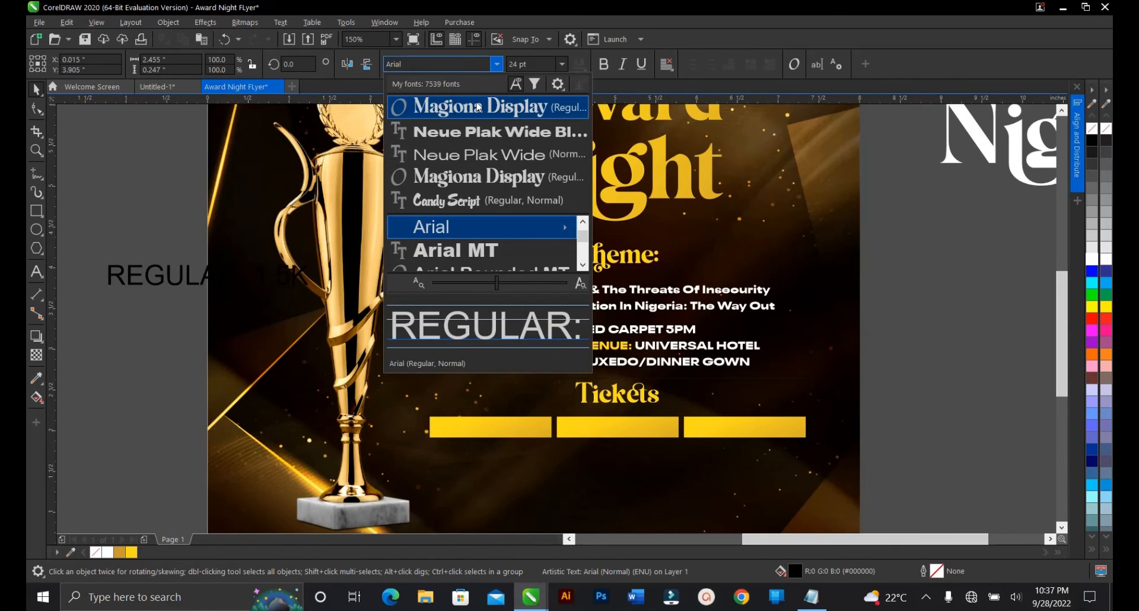
{"action": "left_click", "coordinate": [463, 121]}
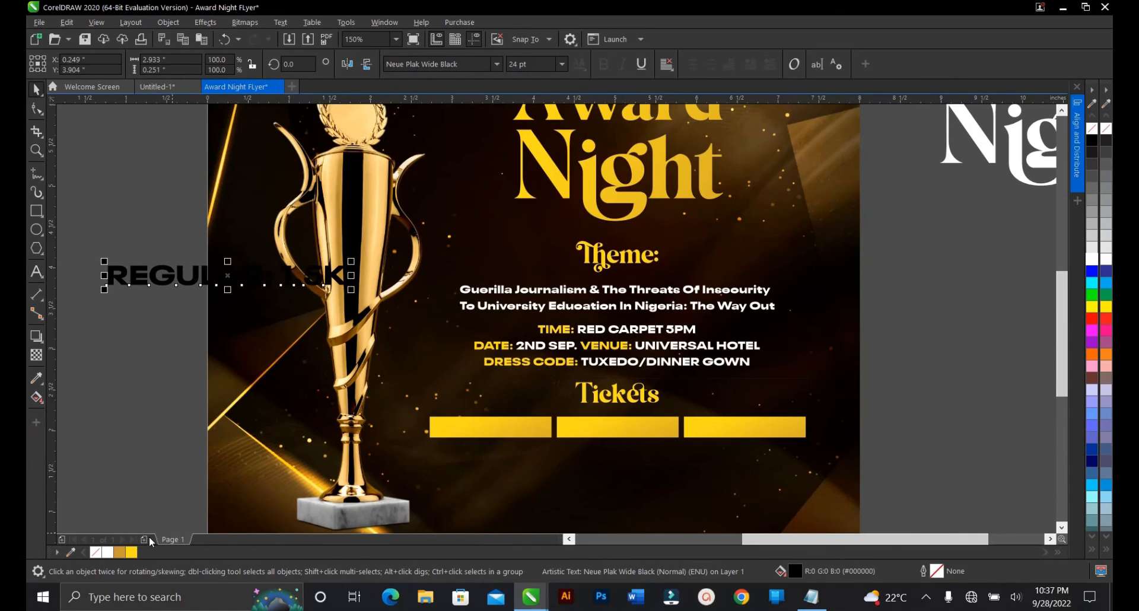
{"action": "left_click", "coordinate": [108, 552]}
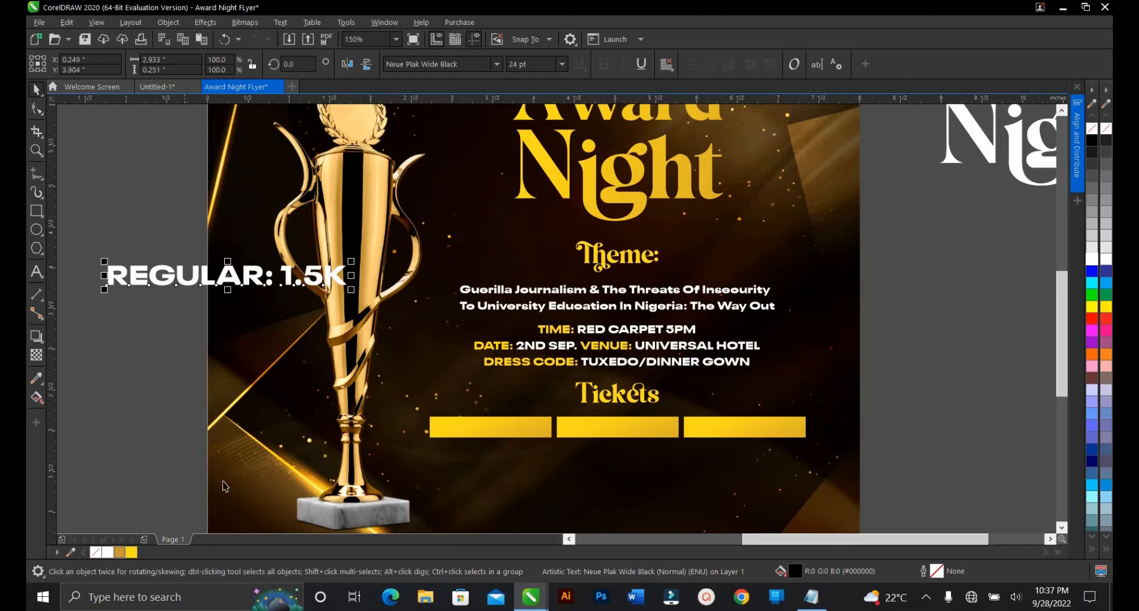
{"action": "left_click", "coordinate": [562, 64]}
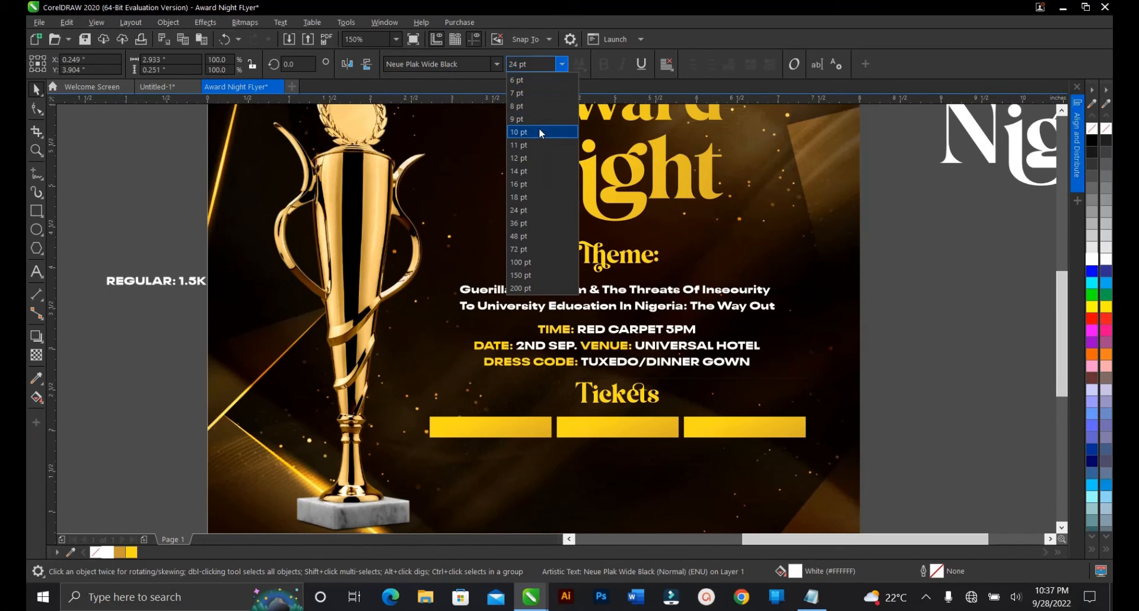
{"action": "left_click", "coordinate": [518, 131]}
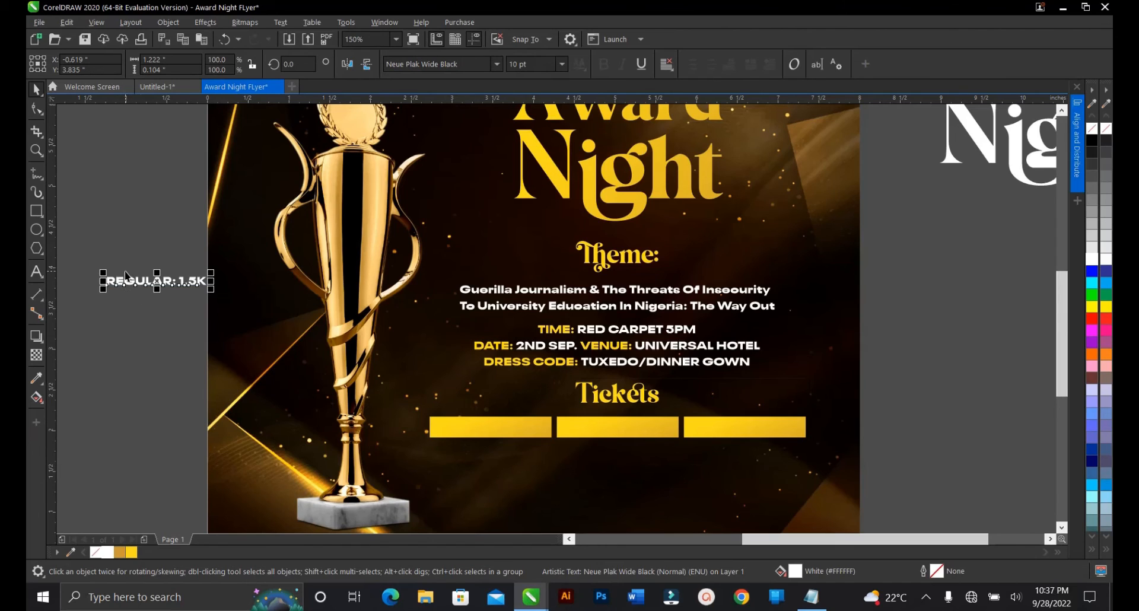
Step: Centre the "REGULAR: 1.5K" text horizontally and vertically within the first gold box under "Tickets"
{"action": "left_click", "coordinate": [518, 435], "text": "shift"}
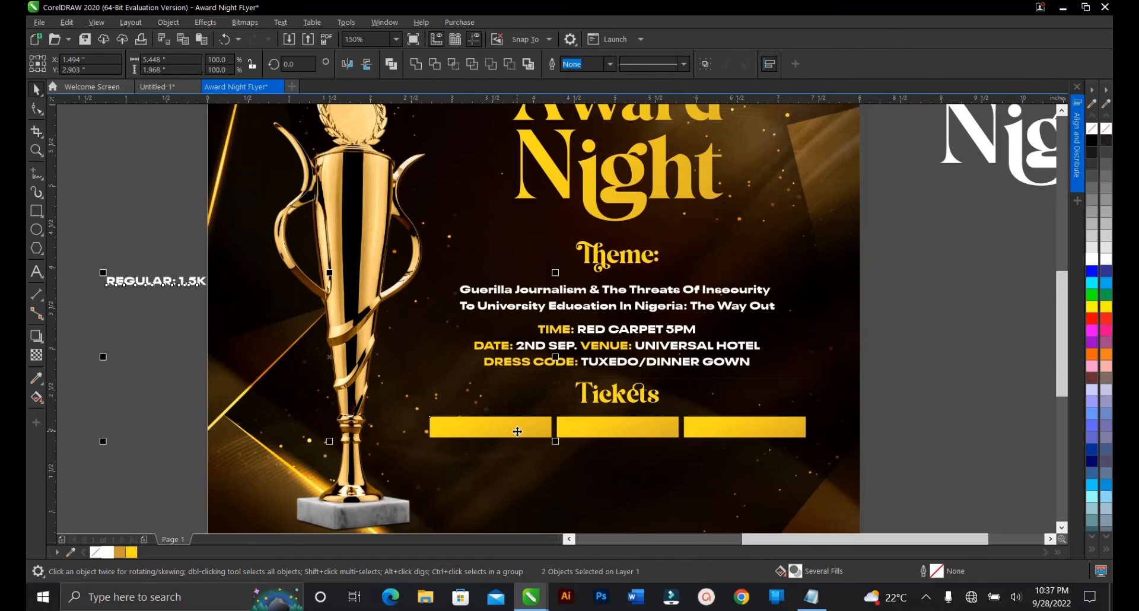
{"action": "key", "text": "c"}
{"action": "key", "text": "e"}
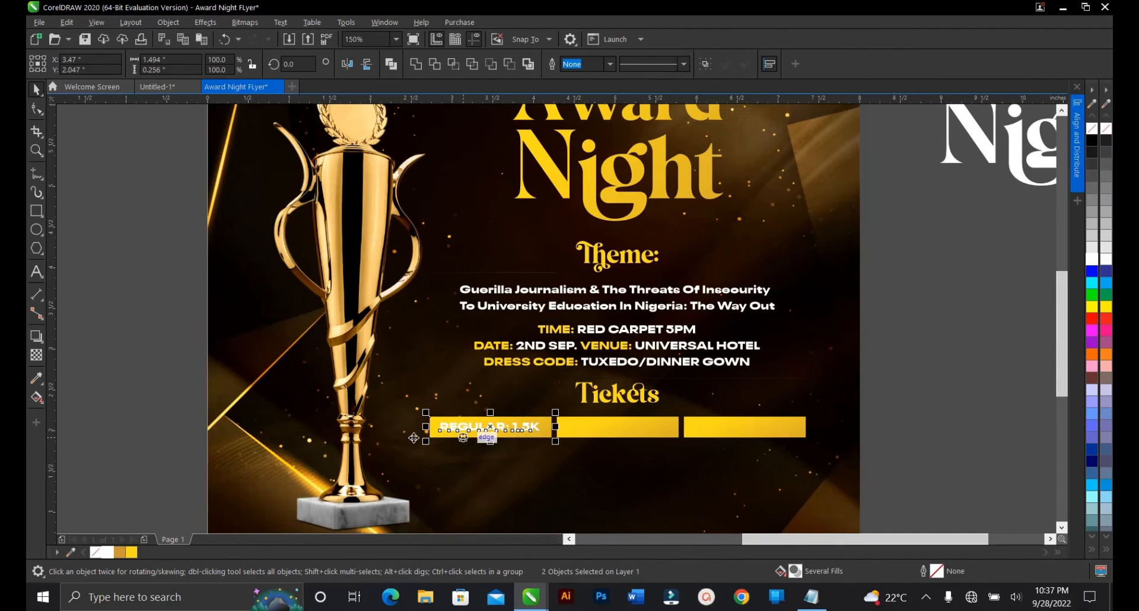
{"action": "left_click", "coordinate": [181, 410]}
{"action": "left_click", "coordinate": [470, 427]}
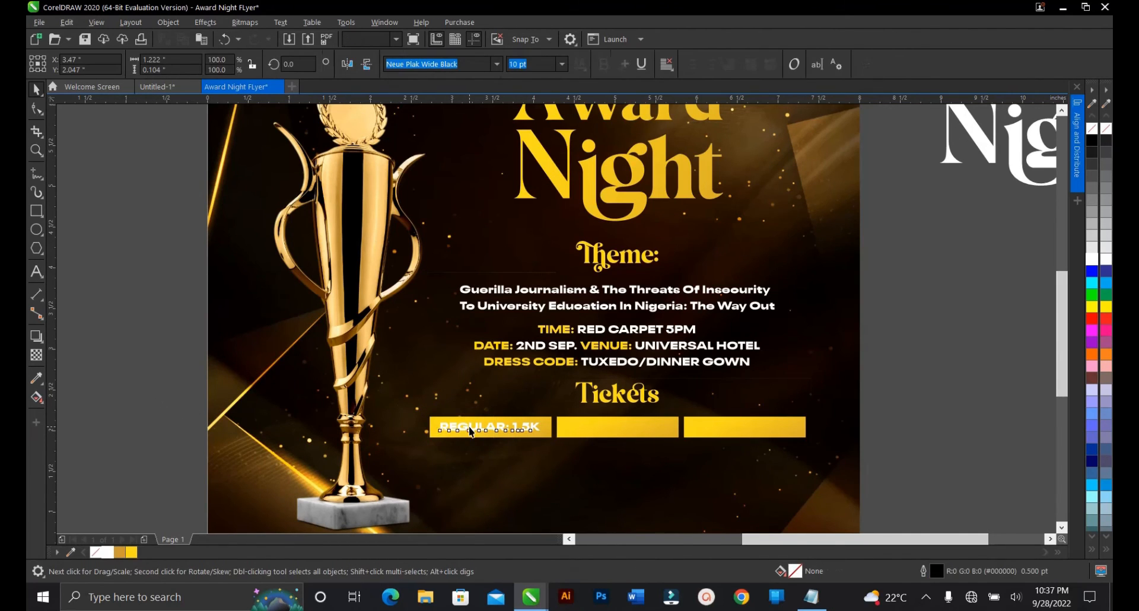
Step: Sample the dark brown swatch (#220000) beside the flyer and apply that colour to the "REGULAR: 1.5K" text
{"action": "scroll", "coordinate": [470, 436], "scroll_direction": "up", "scroll_amount": 2}
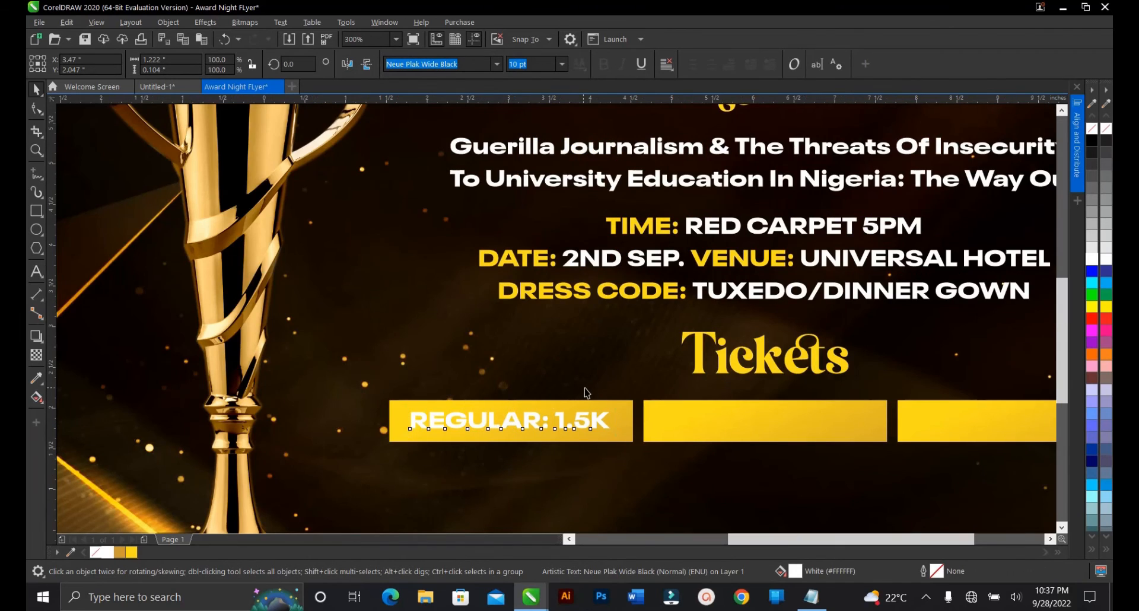
{"action": "scroll", "coordinate": [574, 396], "scroll_direction": "down", "scroll_amount": 2}
{"action": "scroll", "coordinate": [573, 396], "scroll_direction": "up", "scroll_amount": 1}
{"action": "scroll", "coordinate": [439, 389], "scroll_direction": "down", "scroll_amount": 3}
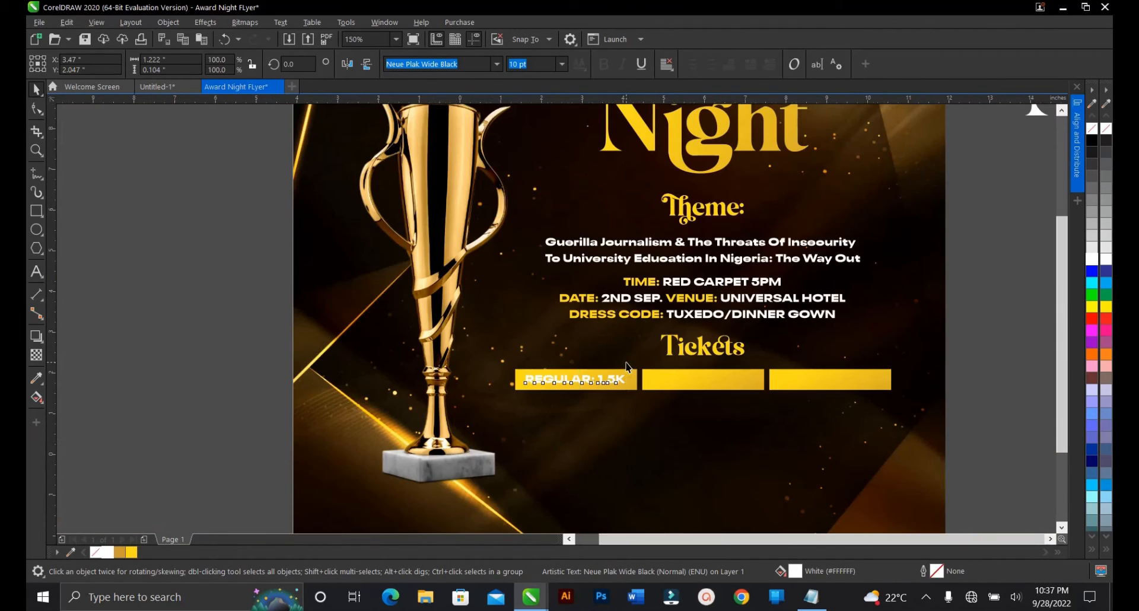
{"action": "scroll", "coordinate": [134, 336], "scroll_direction": "up", "scroll_amount": 2}
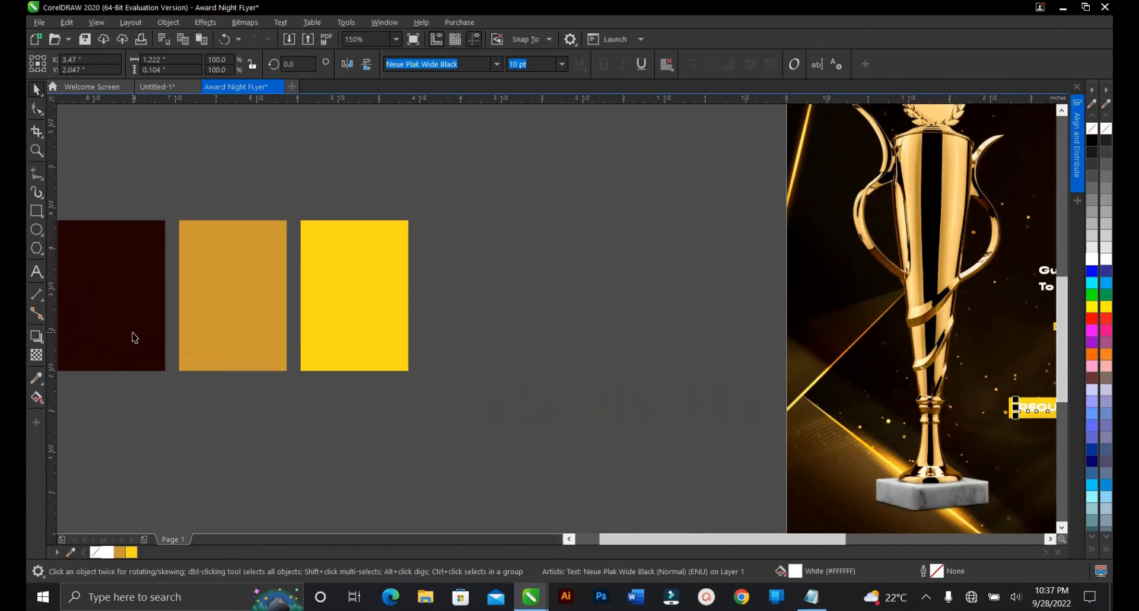
{"action": "left_click", "coordinate": [133, 336]}
{"action": "scroll", "coordinate": [112, 327], "scroll_direction": "down", "scroll_amount": 2}
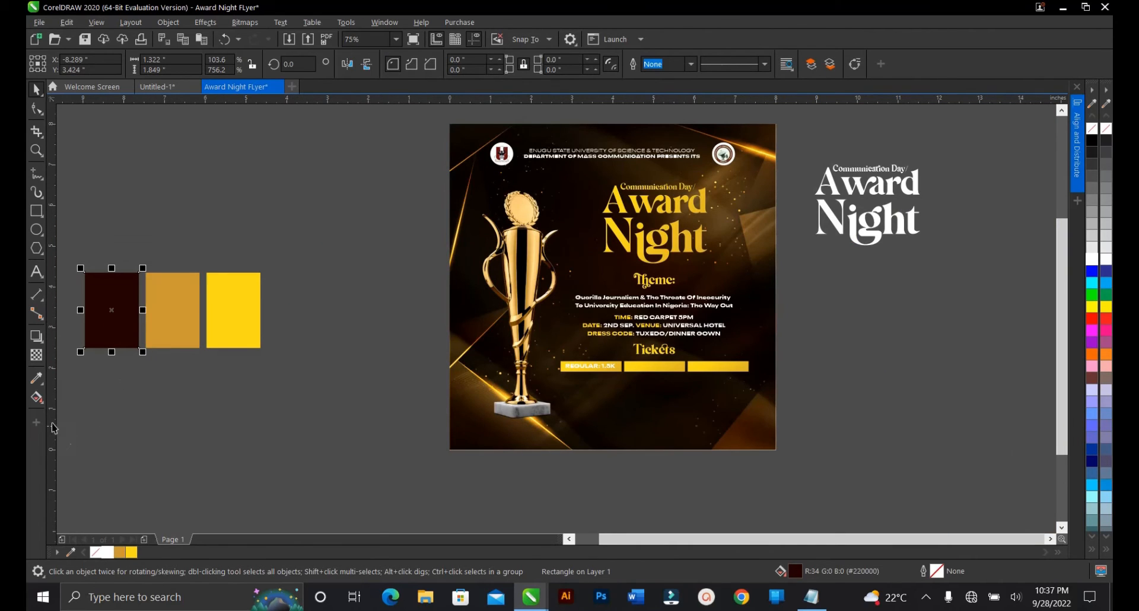
{"action": "left_click", "coordinate": [37, 379]}
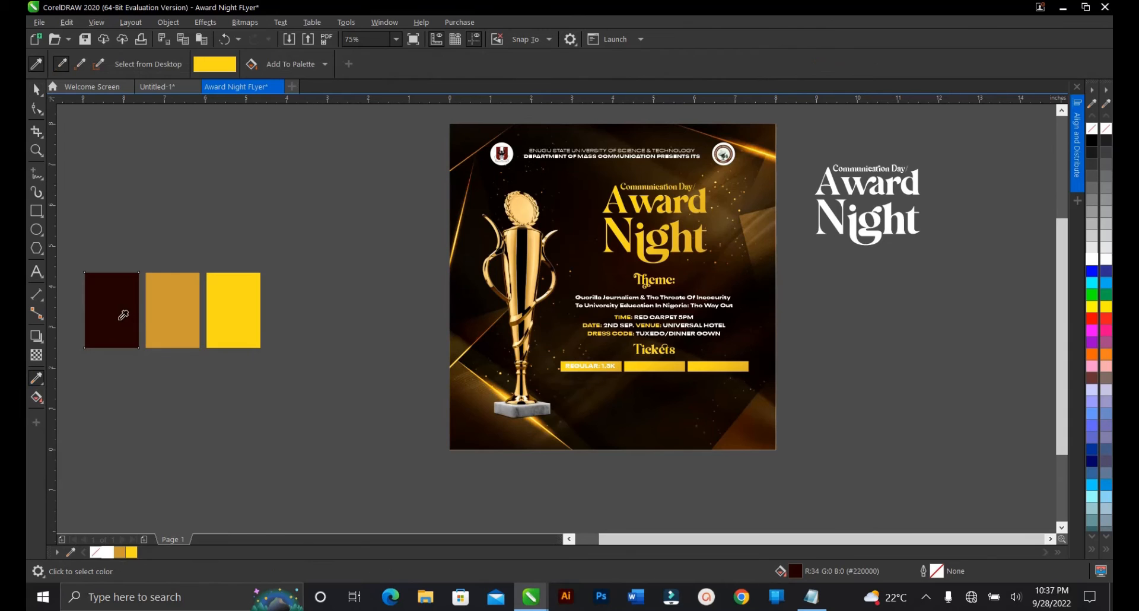
{"action": "scroll", "coordinate": [590, 365], "scroll_direction": "up", "scroll_amount": 4}
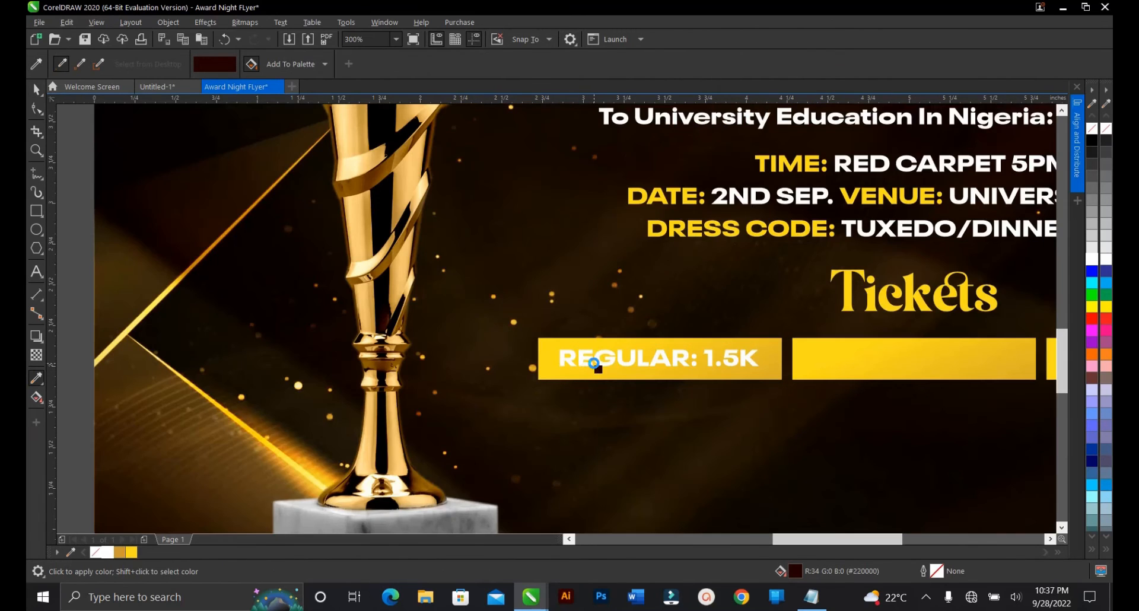
{"action": "scroll", "coordinate": [598, 363], "scroll_direction": "up", "scroll_amount": 2}
{"action": "left_click", "coordinate": [600, 356]}
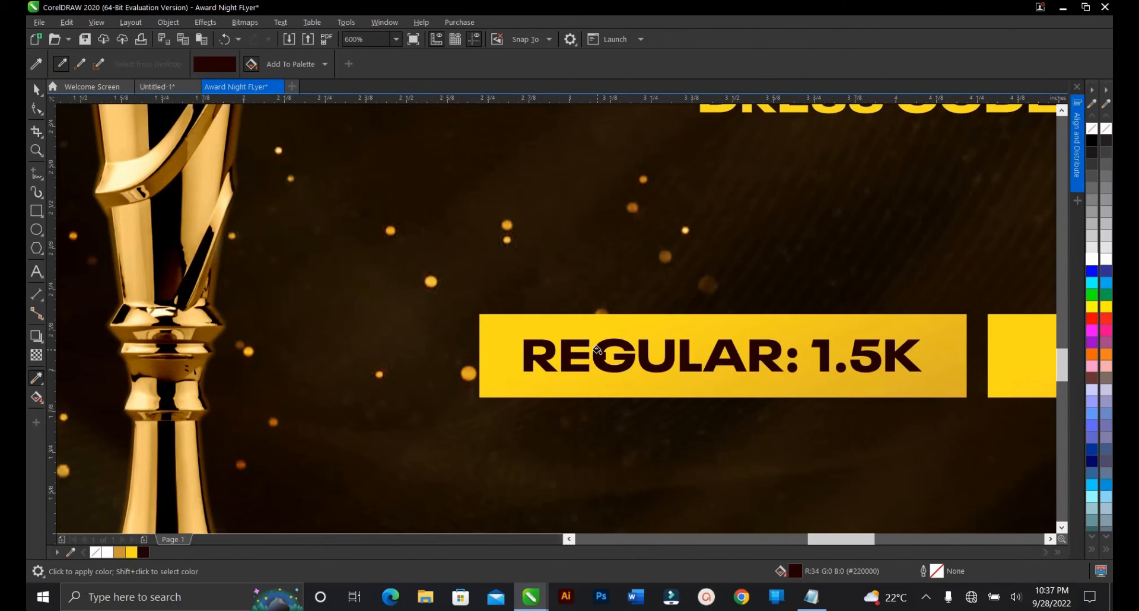
{"action": "key", "text": "space"}
{"action": "scroll", "coordinate": [597, 353], "scroll_direction": "down", "scroll_amount": 1}
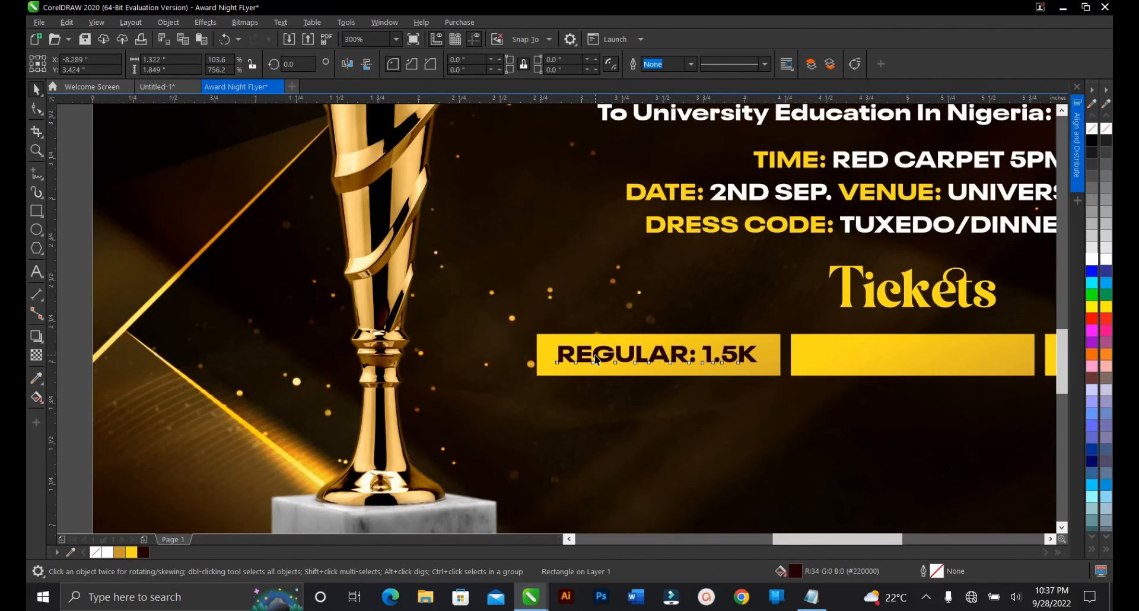
Step: Reduce the font size of the "REGULAR: 1.5K" text to 7 pt
{"action": "left_click", "coordinate": [598, 358]}
{"action": "left_click", "coordinate": [773, 359], "text": "shift"}
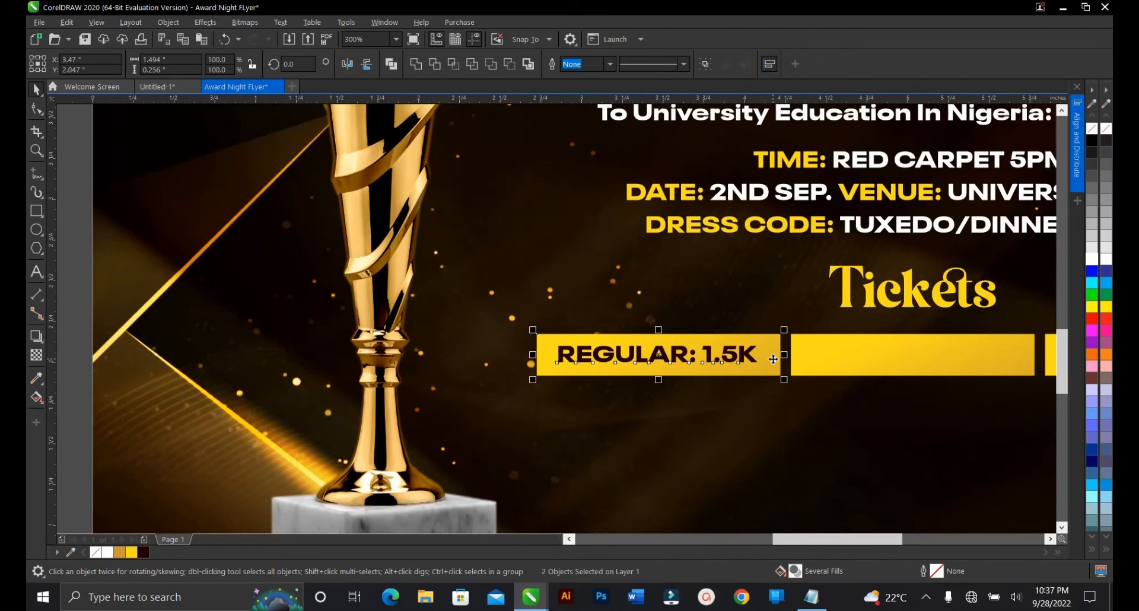
{"action": "key", "text": "Escape"}
{"action": "scroll", "coordinate": [682, 382], "scroll_direction": "down", "scroll_amount": 1}
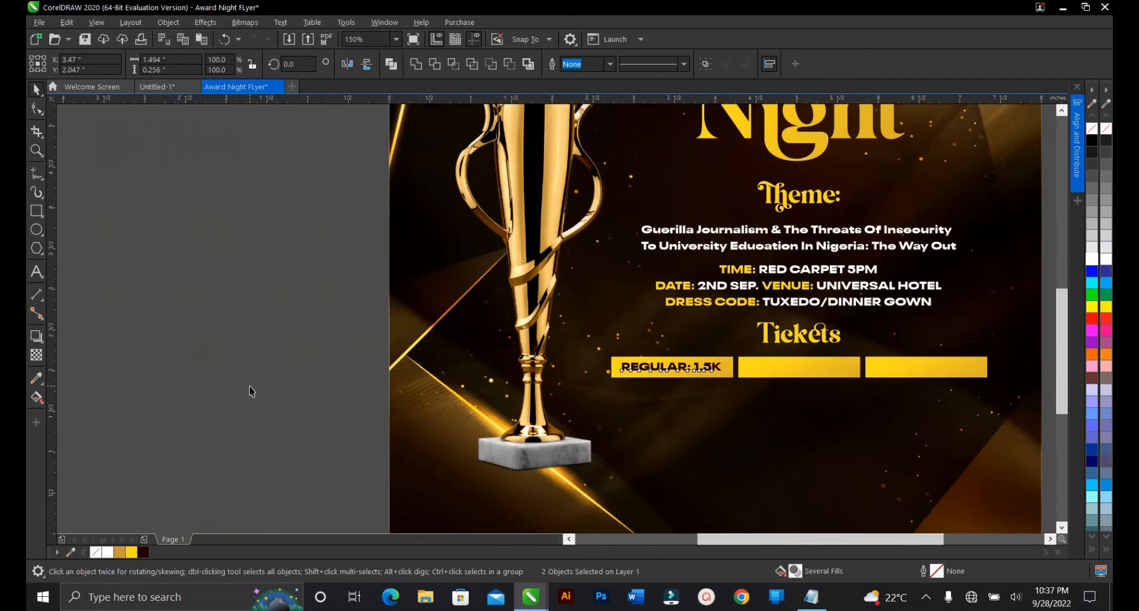
{"action": "scroll", "coordinate": [682, 371], "scroll_direction": "up", "scroll_amount": 1}
{"action": "left_click", "coordinate": [671, 371]}
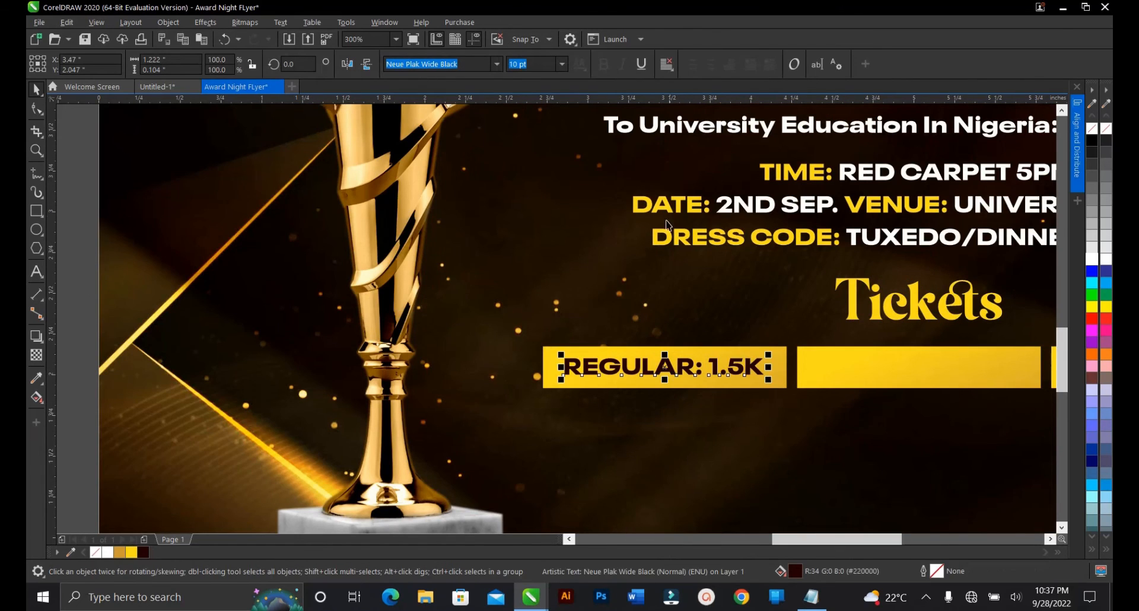
{"action": "left_click", "coordinate": [561, 64]}
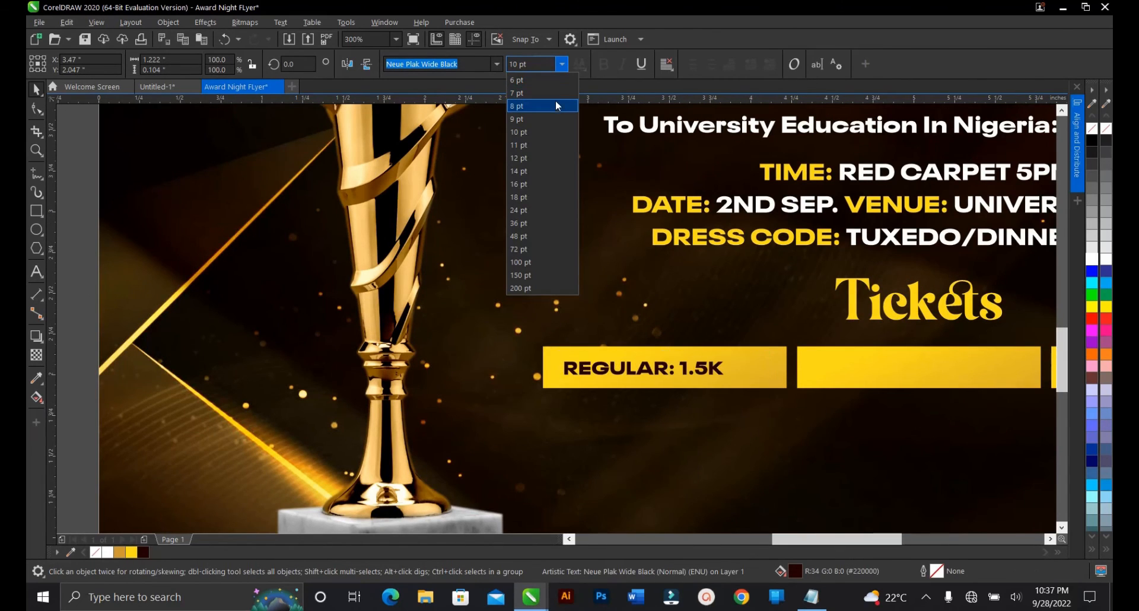
{"action": "left_click", "coordinate": [555, 93]}
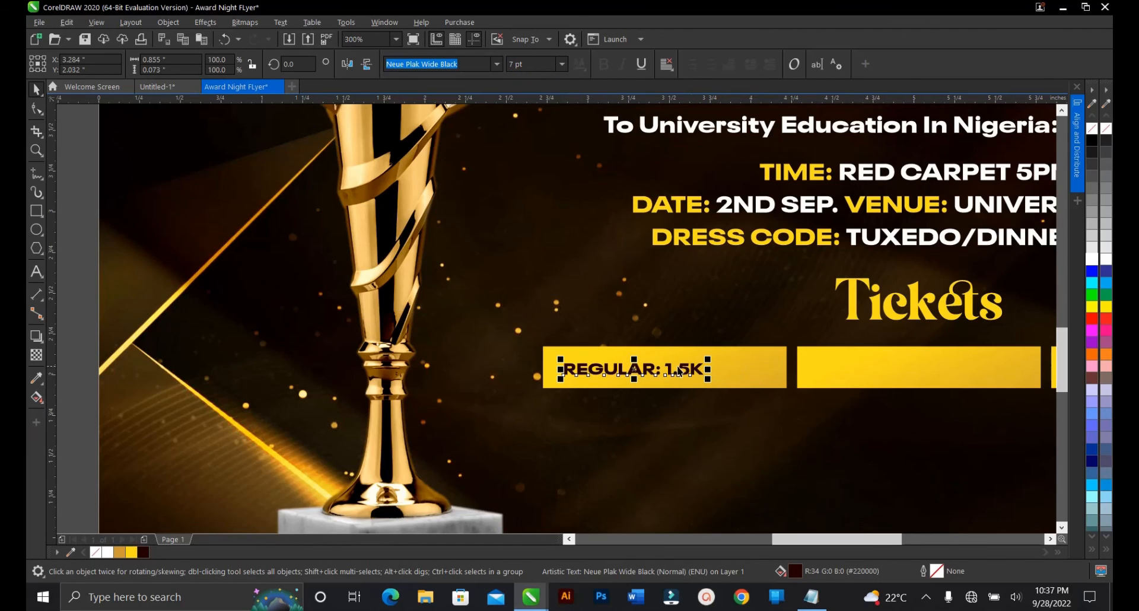
Step: Re-centre the resized "REGULAR: 1.5K" text inside its gold box and clear the selection
{"action": "left_click", "coordinate": [740, 373], "text": "shift"}
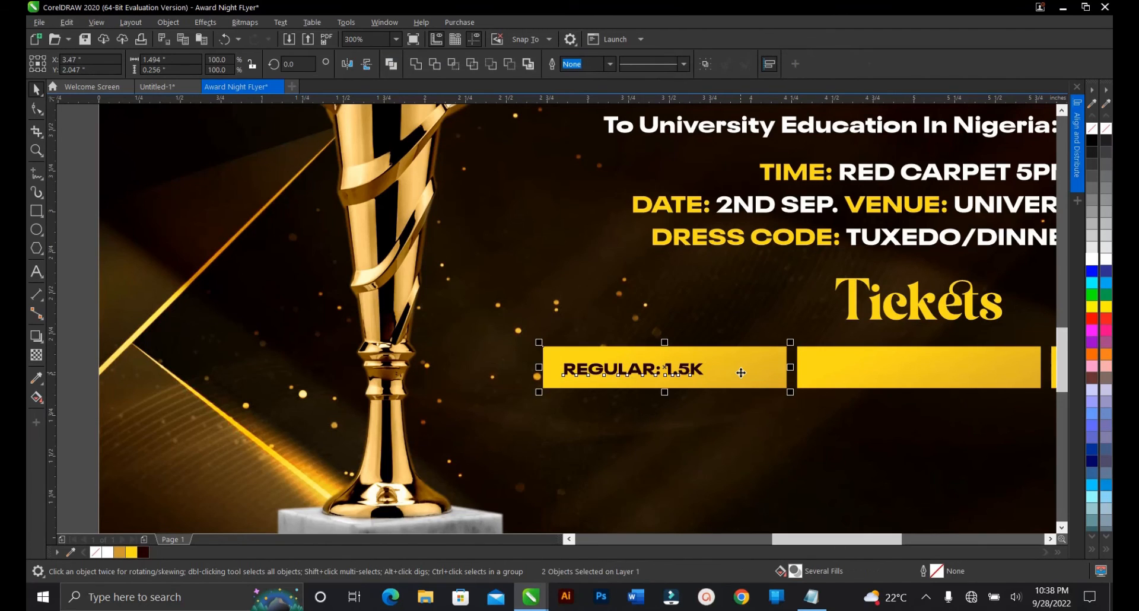
{"action": "scroll", "coordinate": [647, 382], "scroll_direction": "down", "scroll_amount": 2}
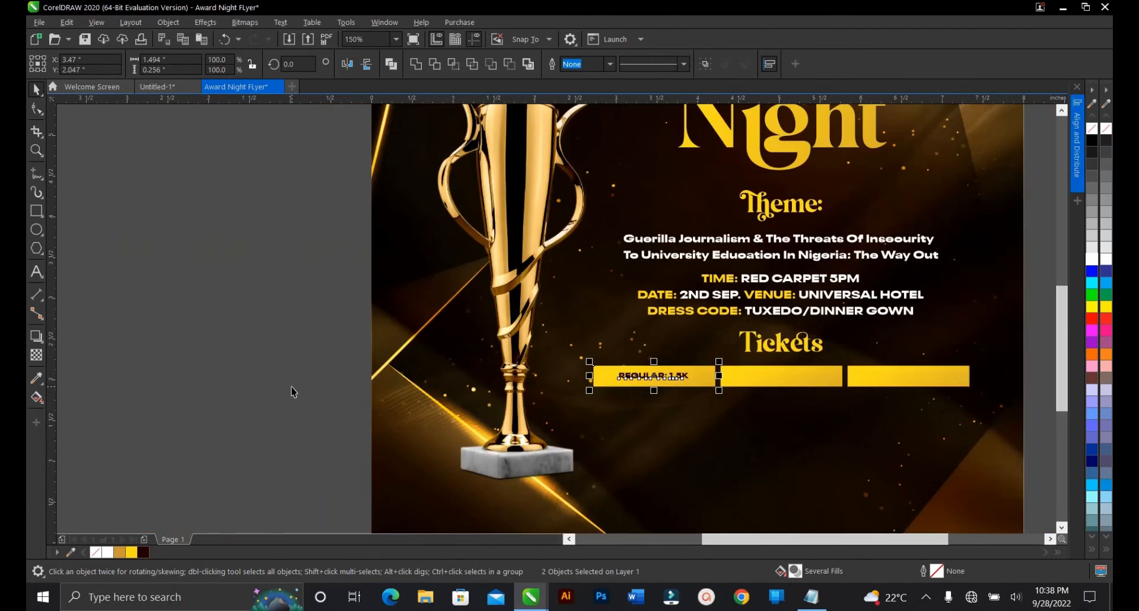
{"action": "left_click", "coordinate": [290, 392]}
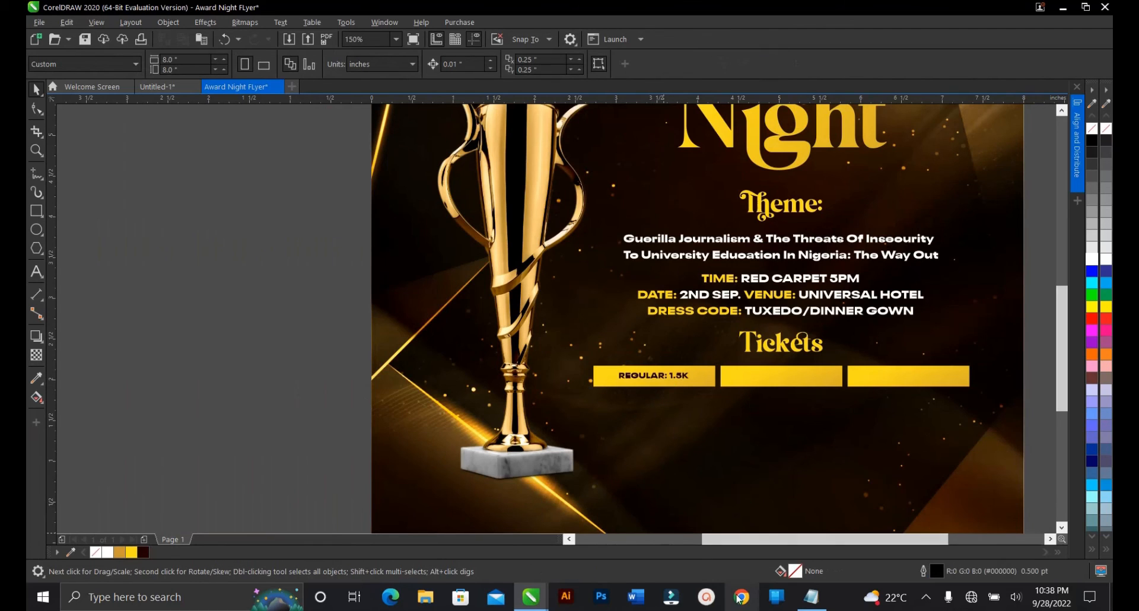
Step: Switch to the Notepad file YT Video Texts.txt, copy the line "VIP TABLE FOR 4: 10K" and minimise Notepad
{"action": "left_click", "coordinate": [811, 597]}
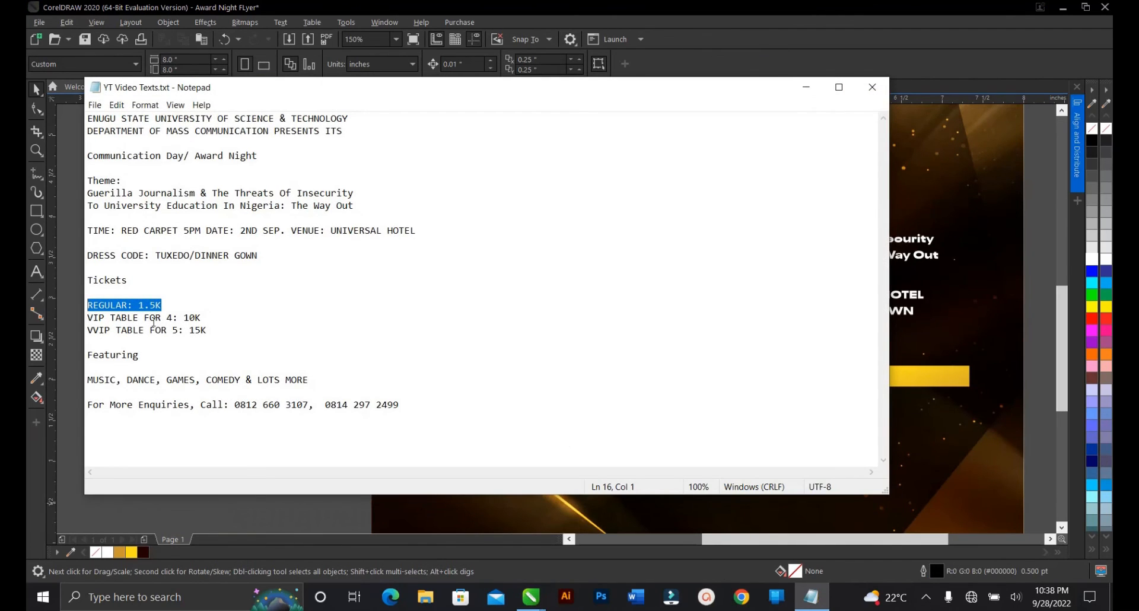
{"action": "left_click_drag", "start_coordinate": [214, 317], "coordinate": [95, 318]}
{"action": "right_click", "coordinate": [202, 314]}
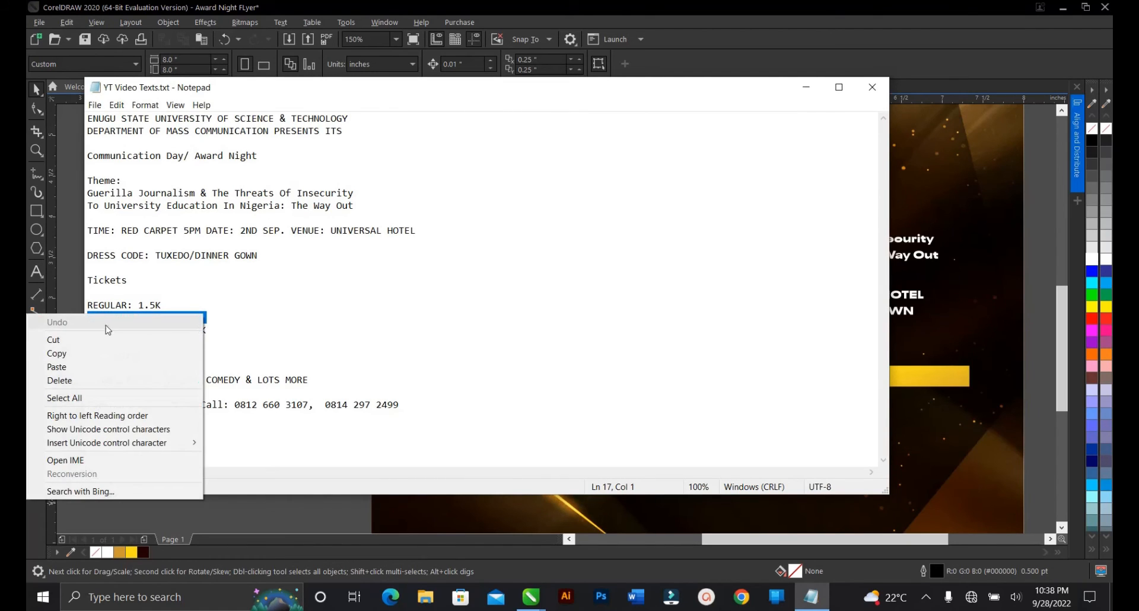
{"action": "left_click", "coordinate": [148, 352]}
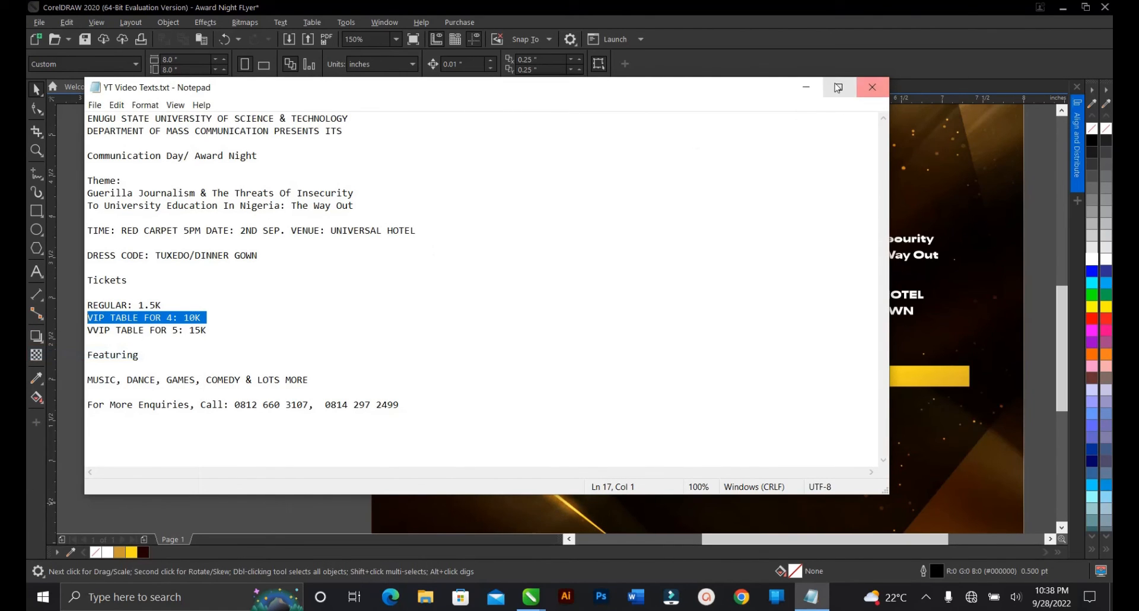
{"action": "left_click", "coordinate": [801, 88]}
Step: Paste "VIP TABLE FOR 4: 10K" as a new artistic text object starting outside the flyer's left edge
{"action": "left_click", "coordinate": [36, 272]}
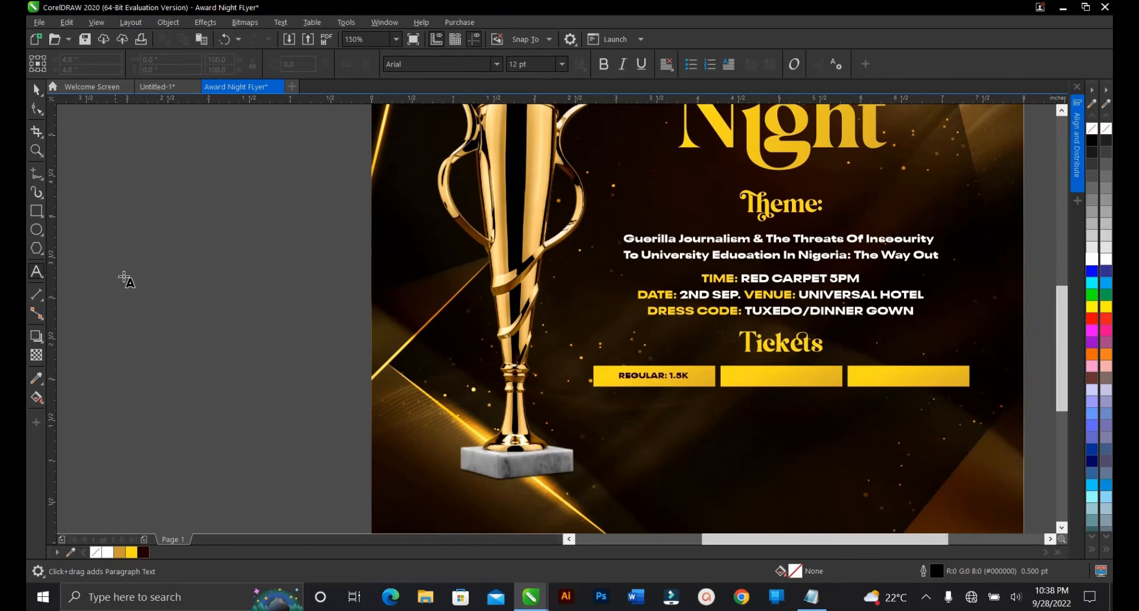
{"action": "left_click", "coordinate": [144, 284]}
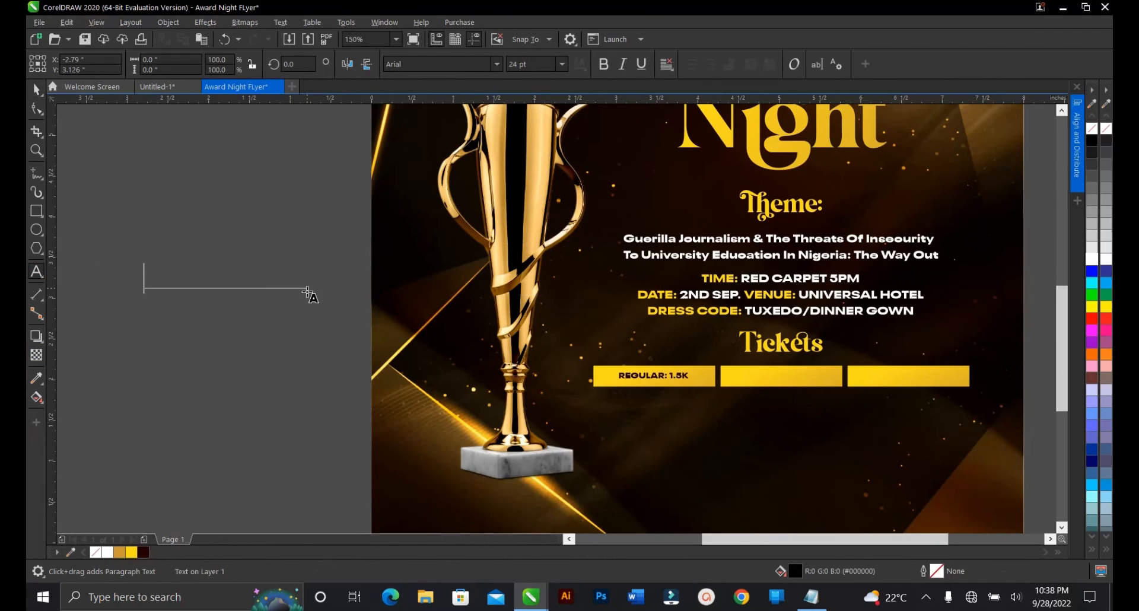
{"action": "key", "text": "ctrl+v"}
{"action": "left_click", "coordinate": [36, 89]}
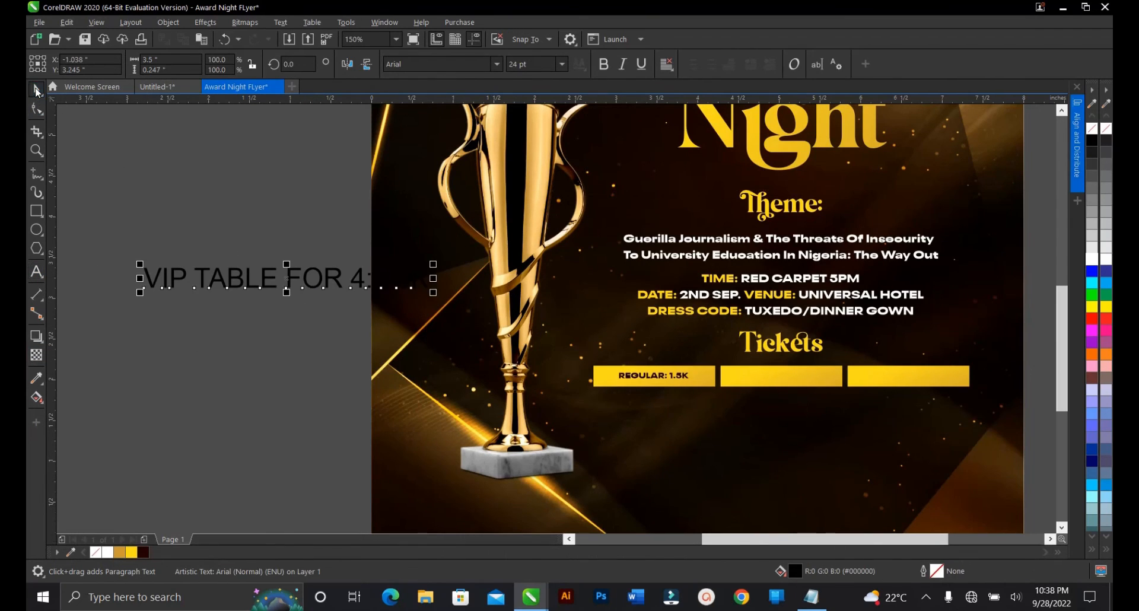
Step: Format the "VIP TABLE FOR 4: 10K" text in Neue Plak Wide Black at 7 pt with the dark brown #220000 fill
{"action": "left_click", "coordinate": [499, 64]}
{"action": "left_click", "coordinate": [498, 64]}
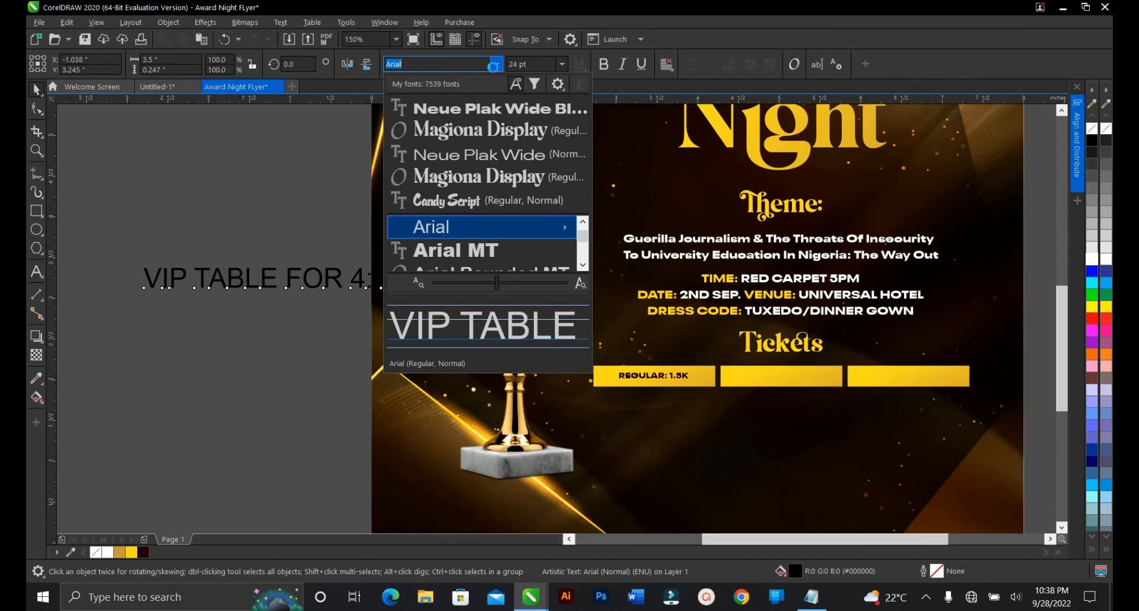
{"action": "left_click", "coordinate": [480, 111]}
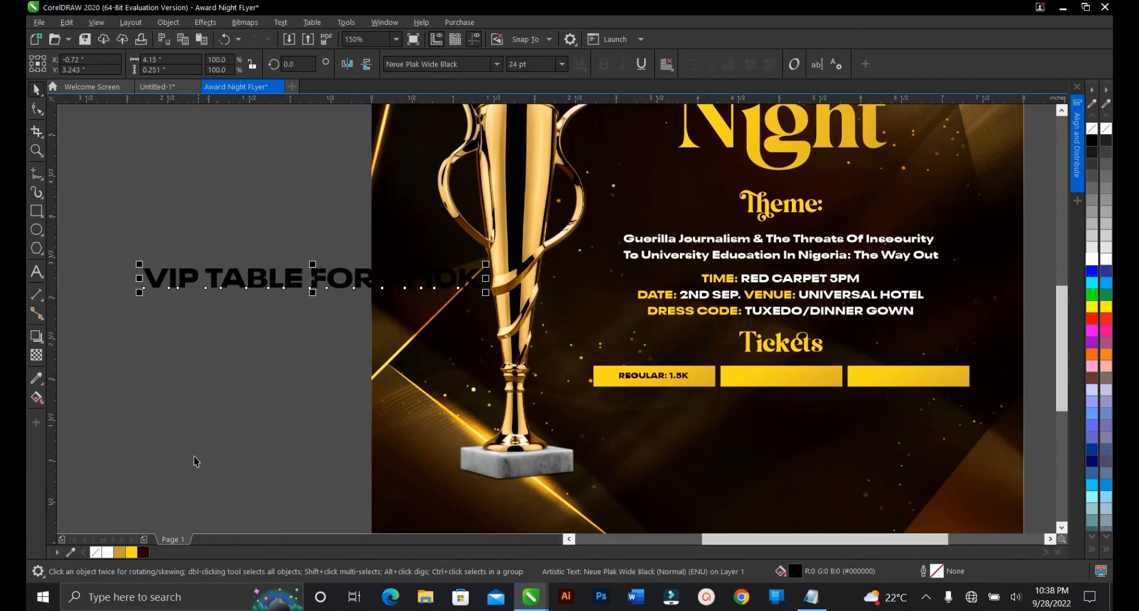
{"action": "left_click", "coordinate": [143, 552]}
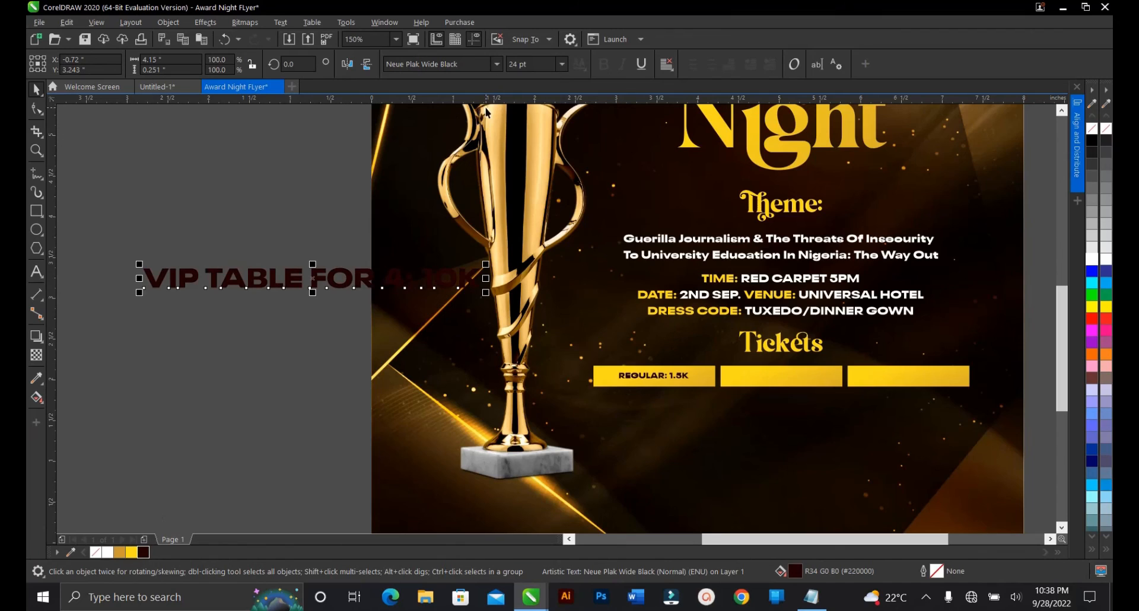
{"action": "left_click", "coordinate": [496, 65]}
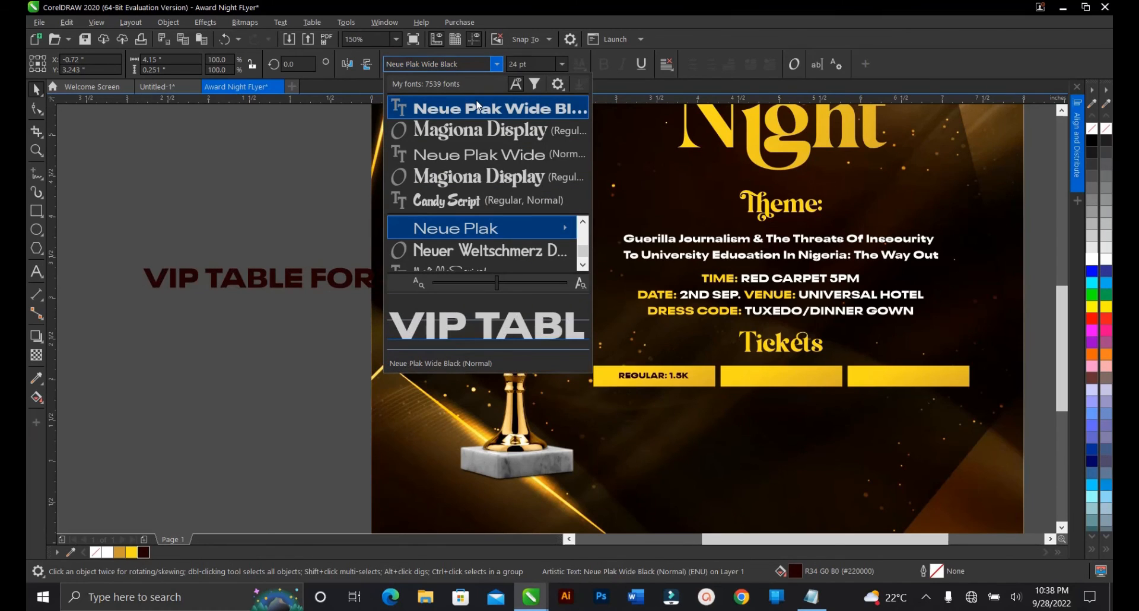
{"action": "left_click", "coordinate": [477, 104]}
{"action": "left_click", "coordinate": [561, 64]}
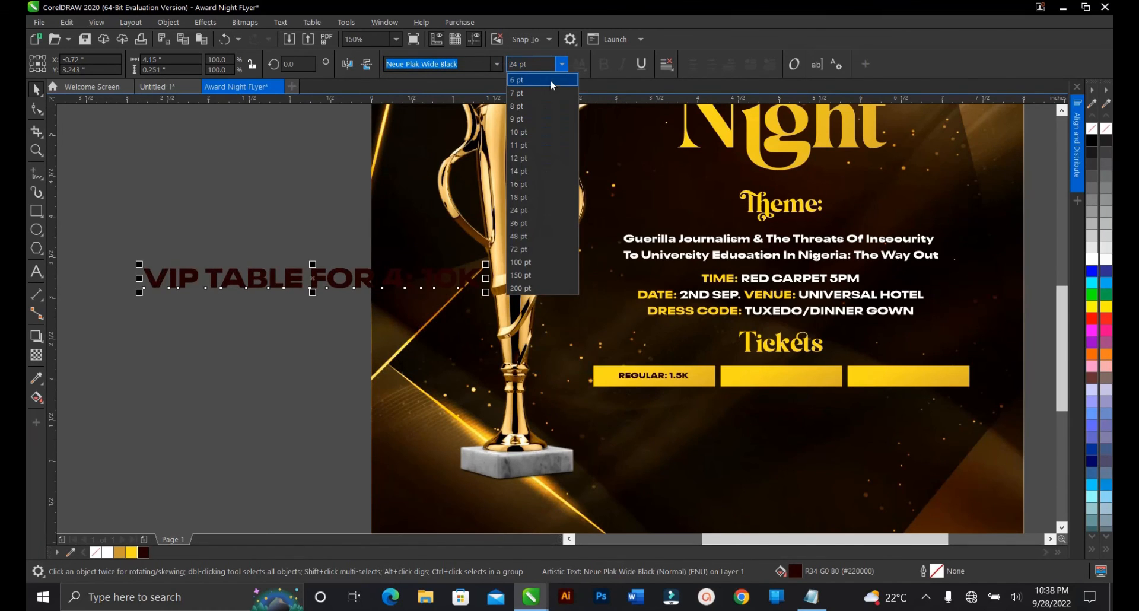
{"action": "left_click", "coordinate": [547, 91]}
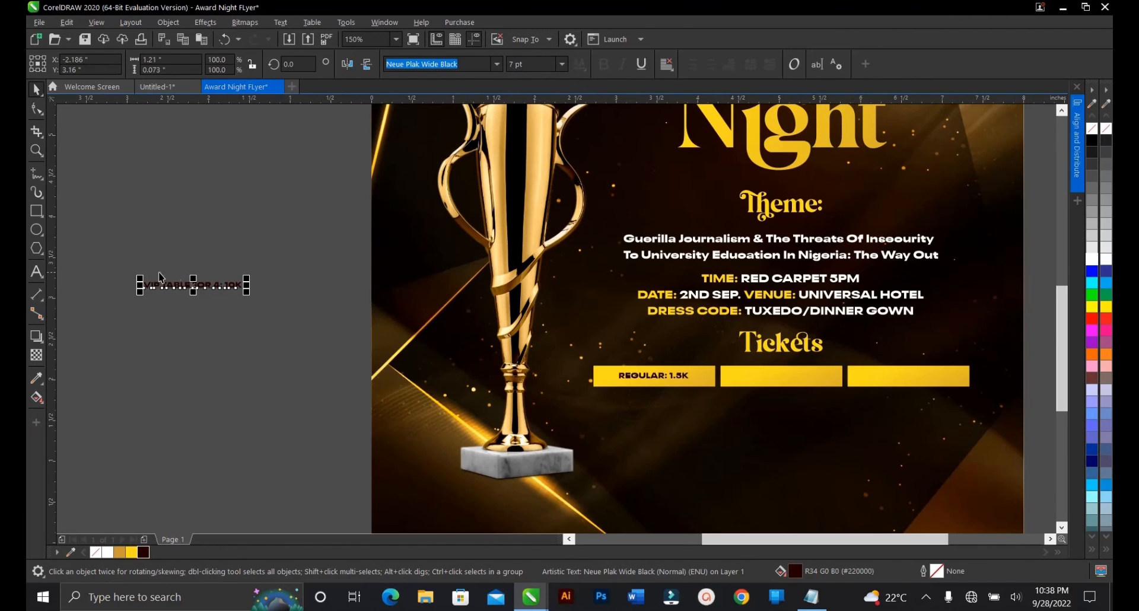
Step: Centre the "VIP TABLE FOR 4: 10K" text horizontally and vertically in the middle gold box and clear the selection
{"action": "left_click", "coordinate": [752, 371], "text": "shift"}
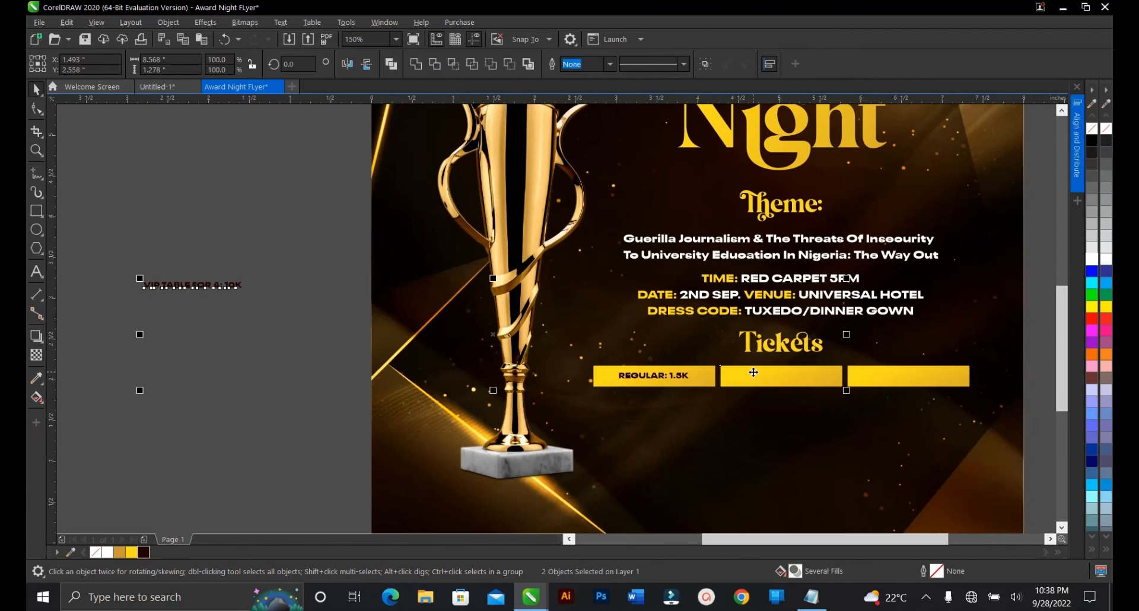
{"action": "key", "text": "c"}
{"action": "key", "text": "e"}
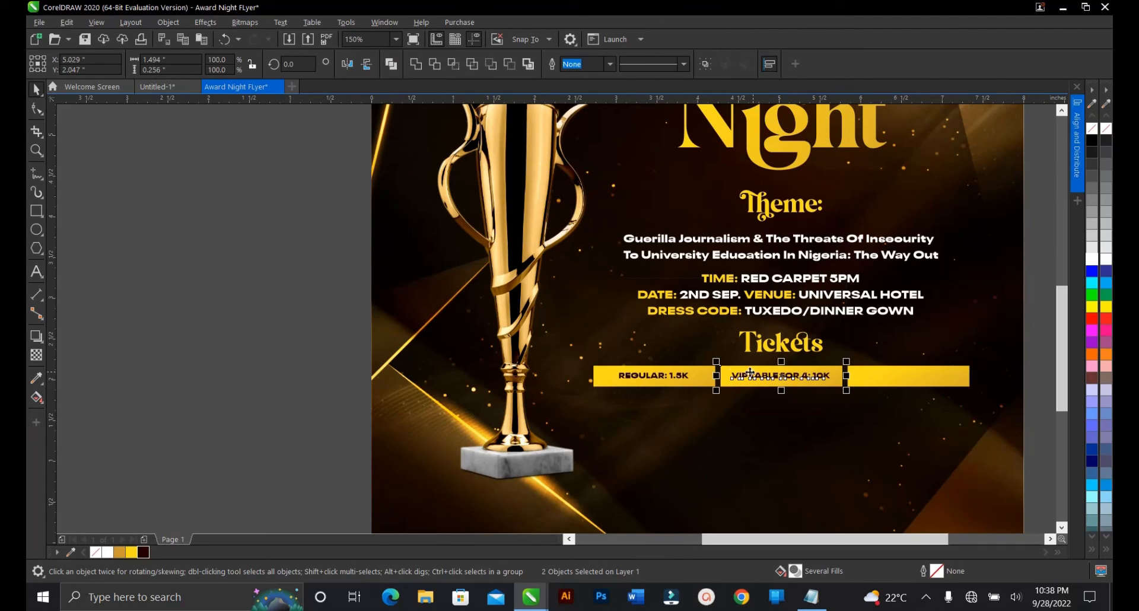
{"action": "left_click", "coordinate": [247, 356]}
{"action": "scroll", "coordinate": [275, 356], "scroll_direction": "down", "scroll_amount": 2}
{"action": "scroll", "coordinate": [562, 377], "scroll_direction": "up", "scroll_amount": 2}
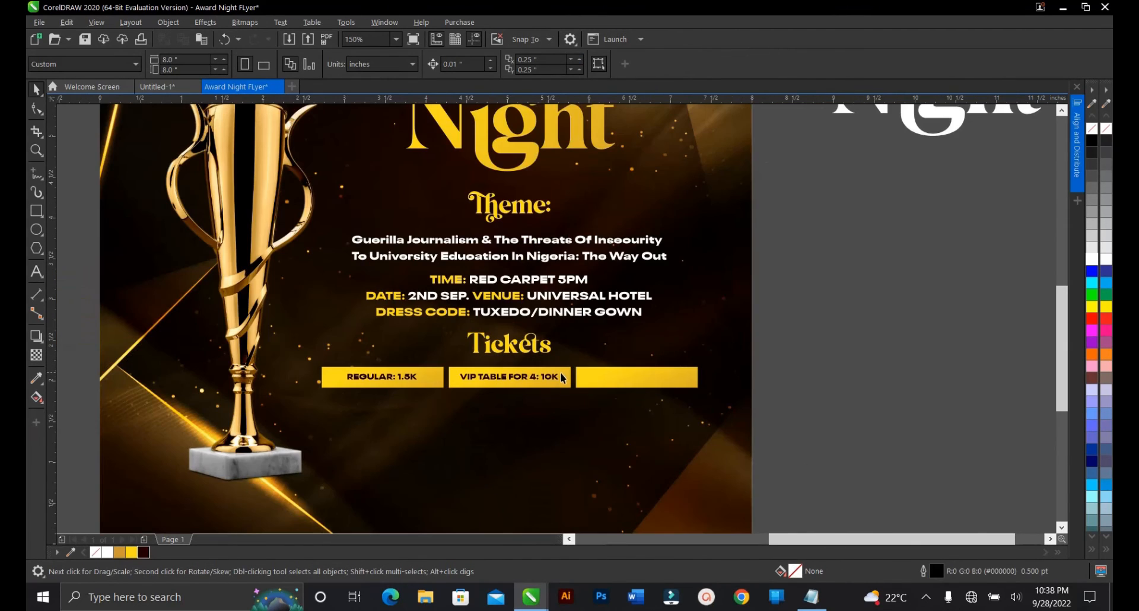
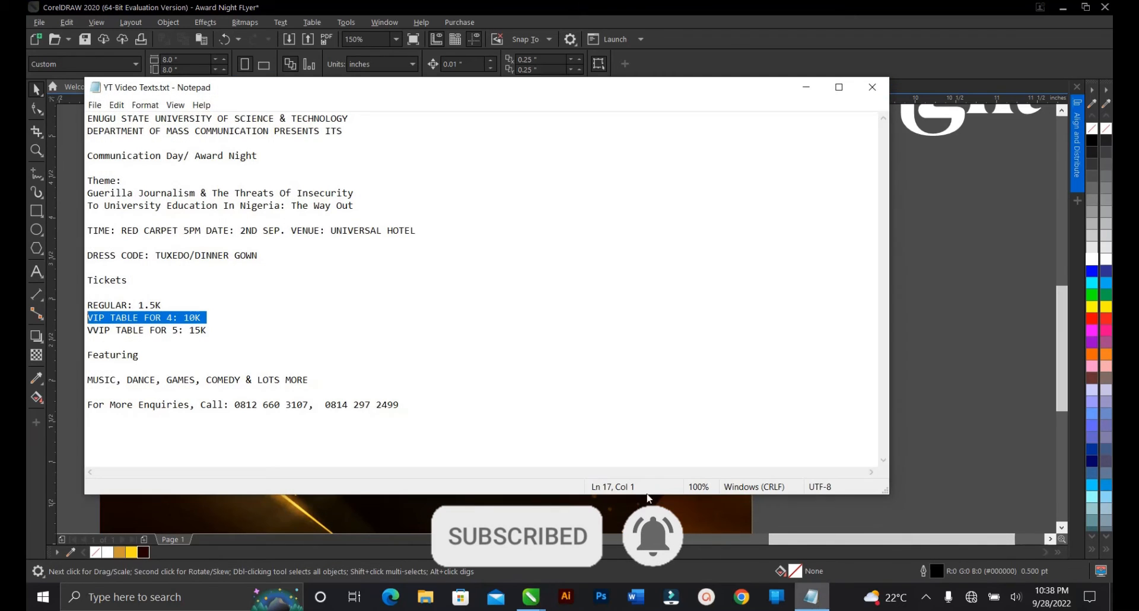
Step: Switch to the Notepad file YT Video Texts.txt, copy the line "VVIP TABLE FOR 5: 15K" and minimise Notepad
{"action": "left_click", "coordinate": [812, 596]}
{"action": "left_click_drag", "start_coordinate": [207, 332], "coordinate": [89, 330]}
{"action": "right_click", "coordinate": [114, 326]}
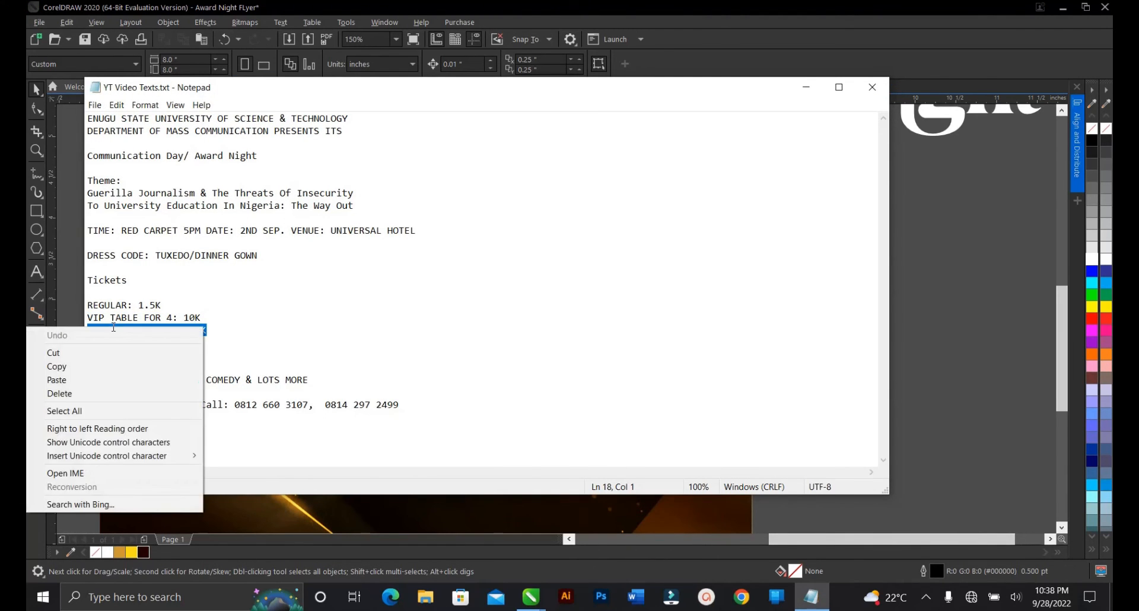
{"action": "left_click", "coordinate": [95, 367]}
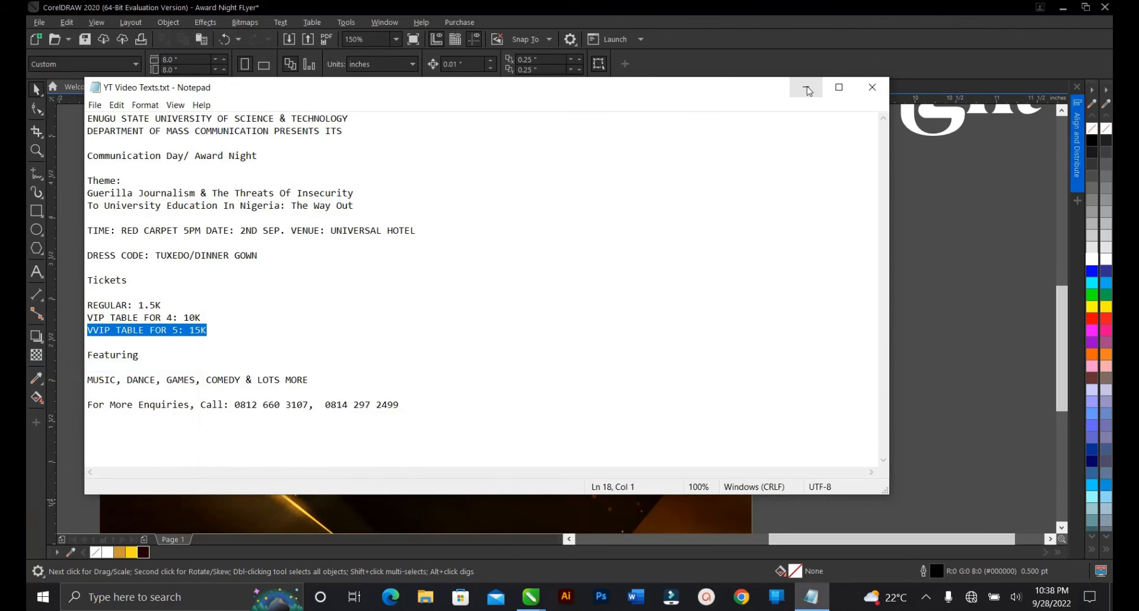
{"action": "left_click", "coordinate": [806, 87]}
Step: Paste "VVIP TABLE FOR 5: 15K" as a new artistic text object outside the flyer's right edge
{"action": "left_click", "coordinate": [36, 271]}
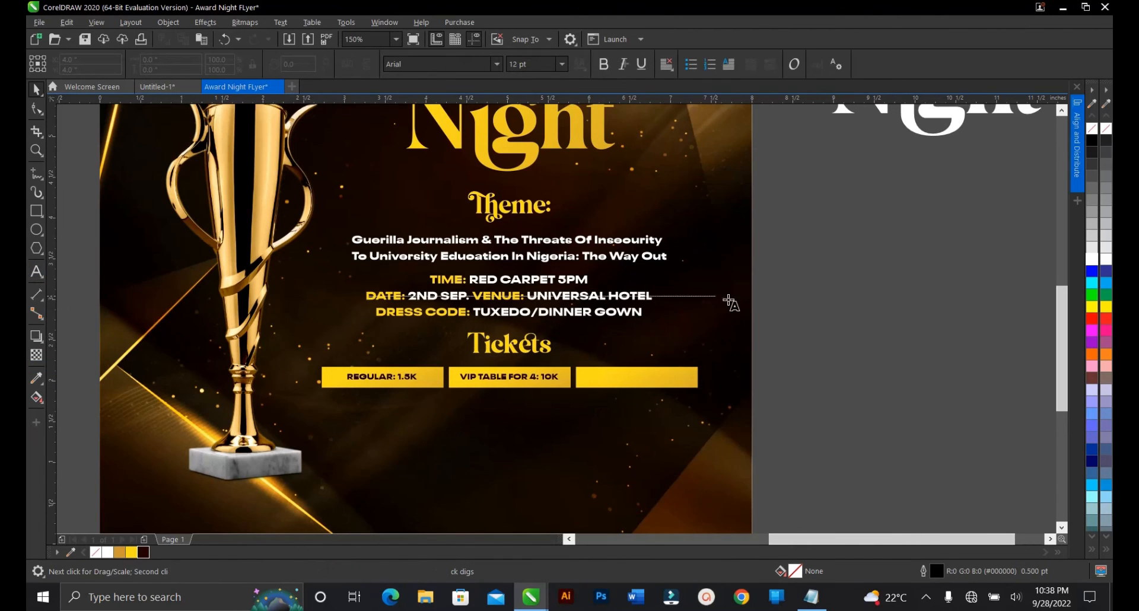
{"action": "left_click", "coordinate": [804, 295]}
{"action": "key", "text": "ctrl+v"}
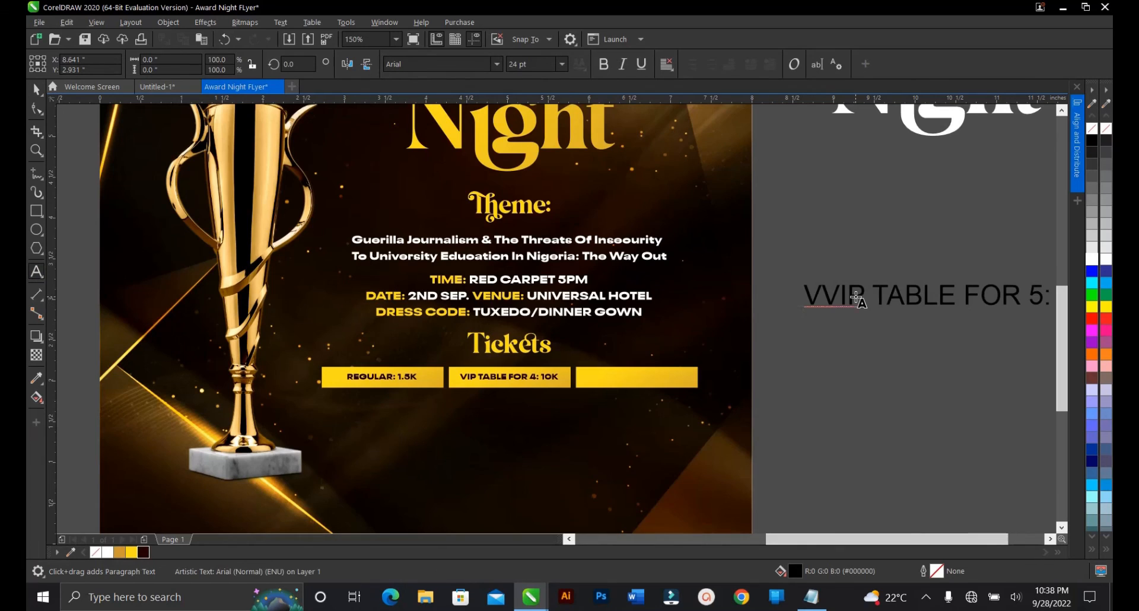
{"action": "left_click", "coordinate": [31, 92]}
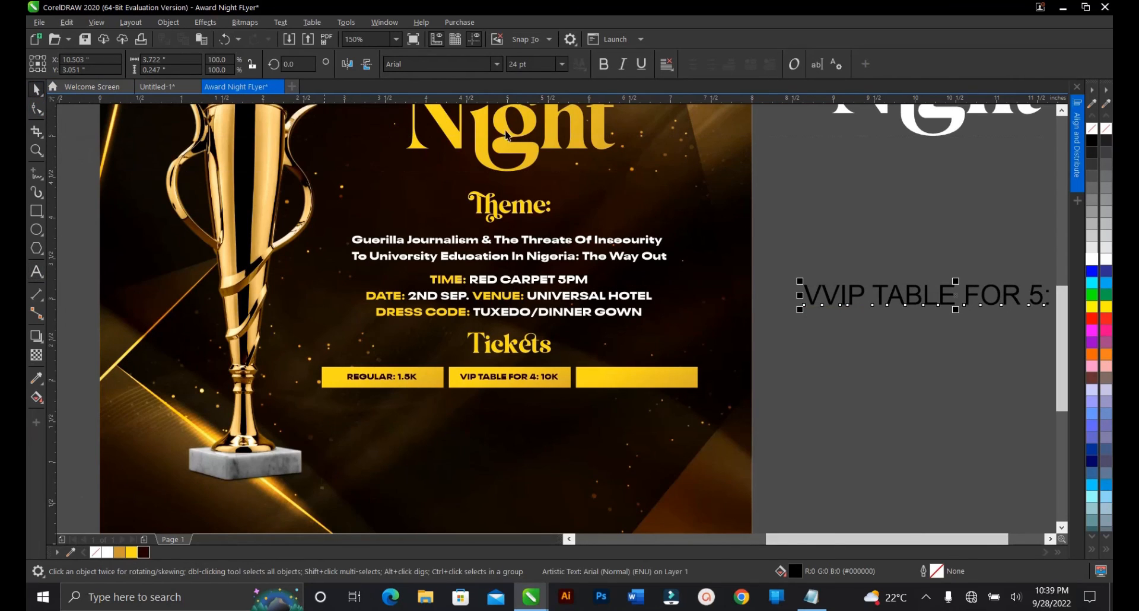
Step: Format the "VVIP TABLE FOR 5: 15K" text in Neue Plak Wide Black at 7 pt with the dark brown #220000 fill
{"action": "left_click", "coordinate": [497, 64]}
{"action": "key", "text": "Escape"}
{"action": "left_click", "coordinate": [497, 64]}
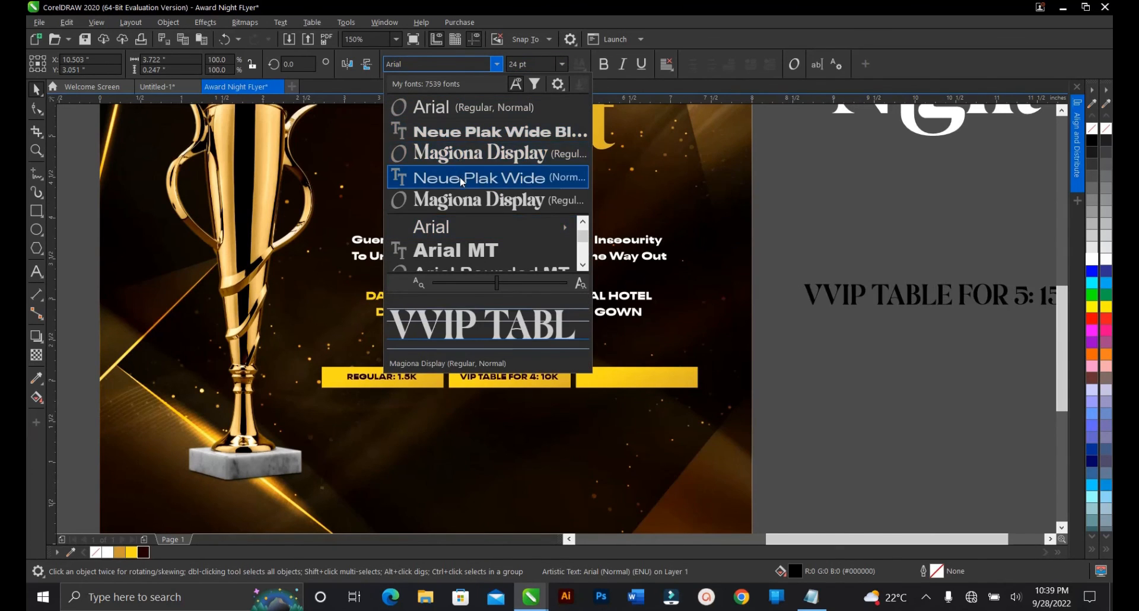
{"action": "left_click", "coordinate": [466, 131]}
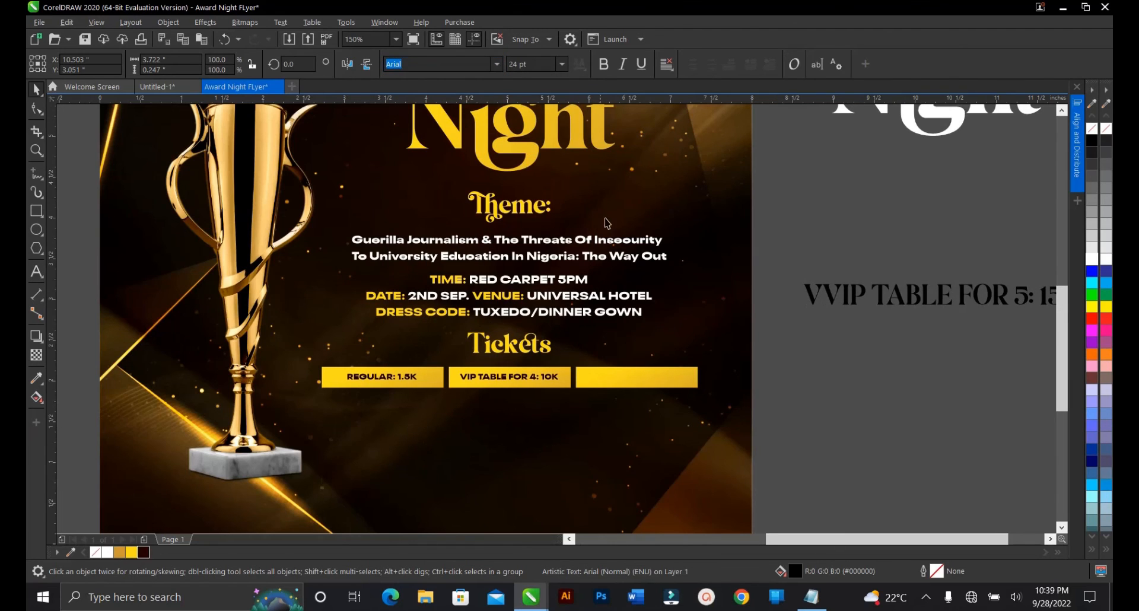
{"action": "left_click", "coordinate": [144, 553]}
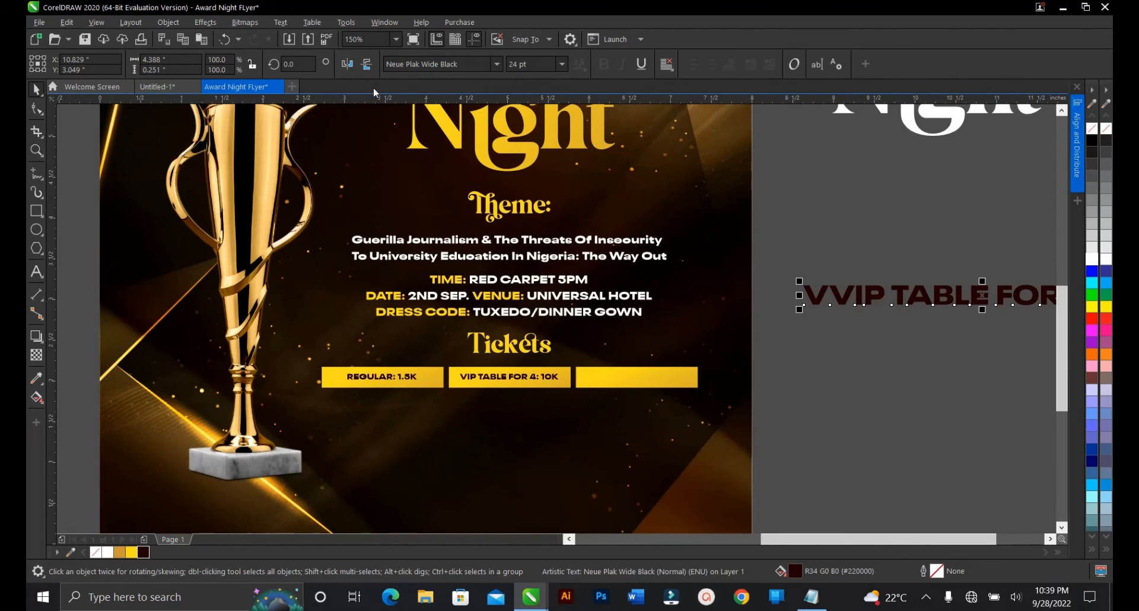
{"action": "left_click", "coordinate": [561, 65]}
{"action": "left_click", "coordinate": [543, 90]}
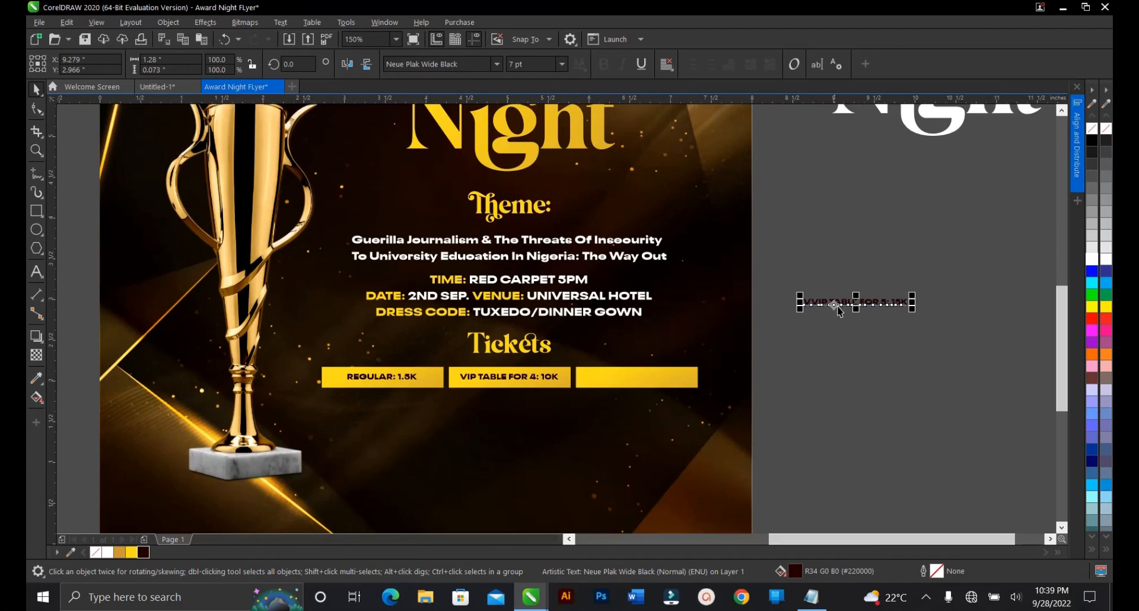
Step: Move the "VVIP TABLE FOR 5: 15K" text into the third gold box, centre it there and clear the selection
{"action": "left_click_drag", "start_coordinate": [858, 304], "coordinate": [640, 382]}
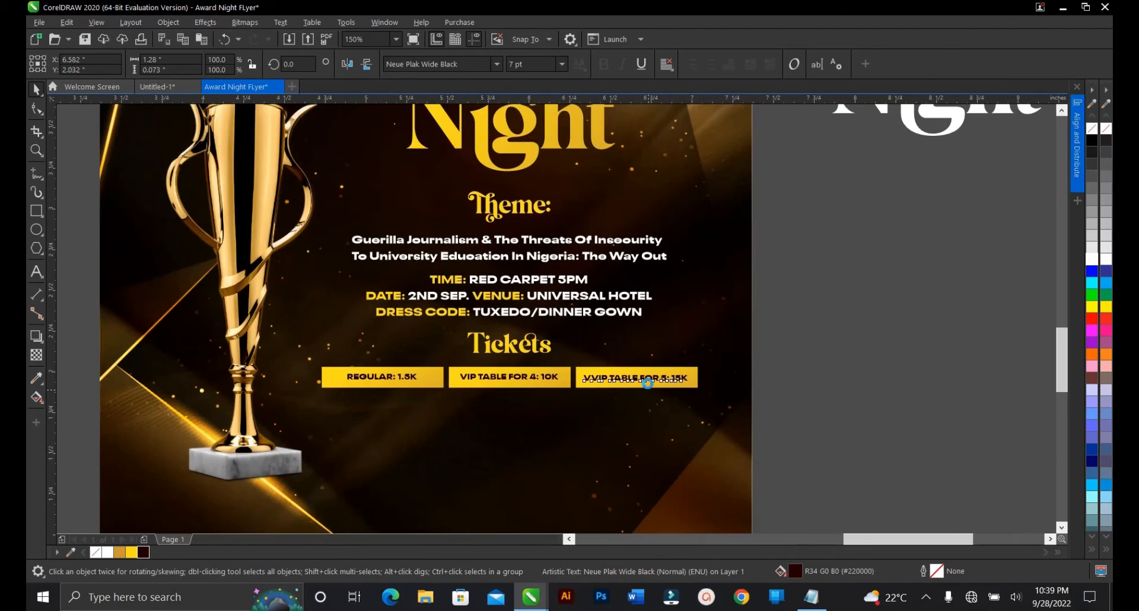
{"action": "scroll", "coordinate": [640, 382], "scroll_direction": "up", "scroll_amount": 2}
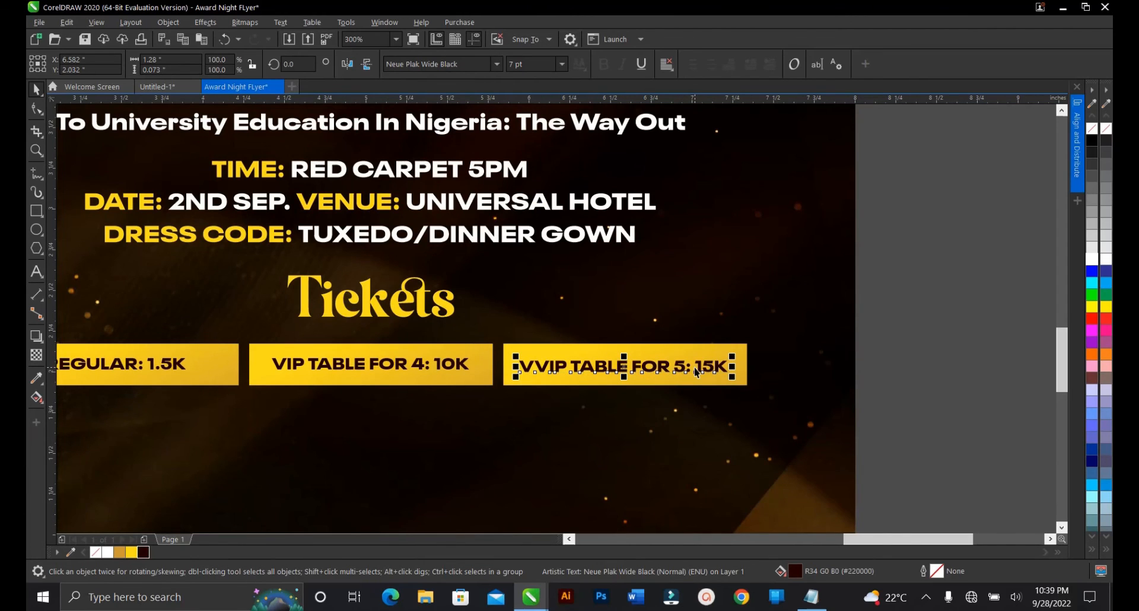
{"action": "key", "text": "Escape"}
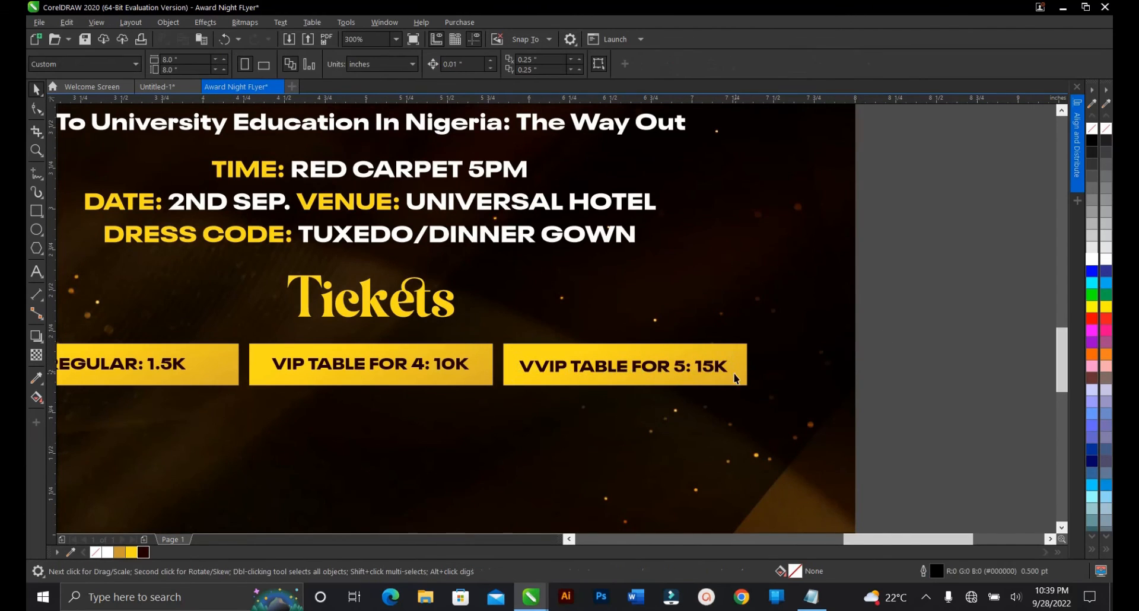
{"action": "left_click", "coordinate": [687, 372]}
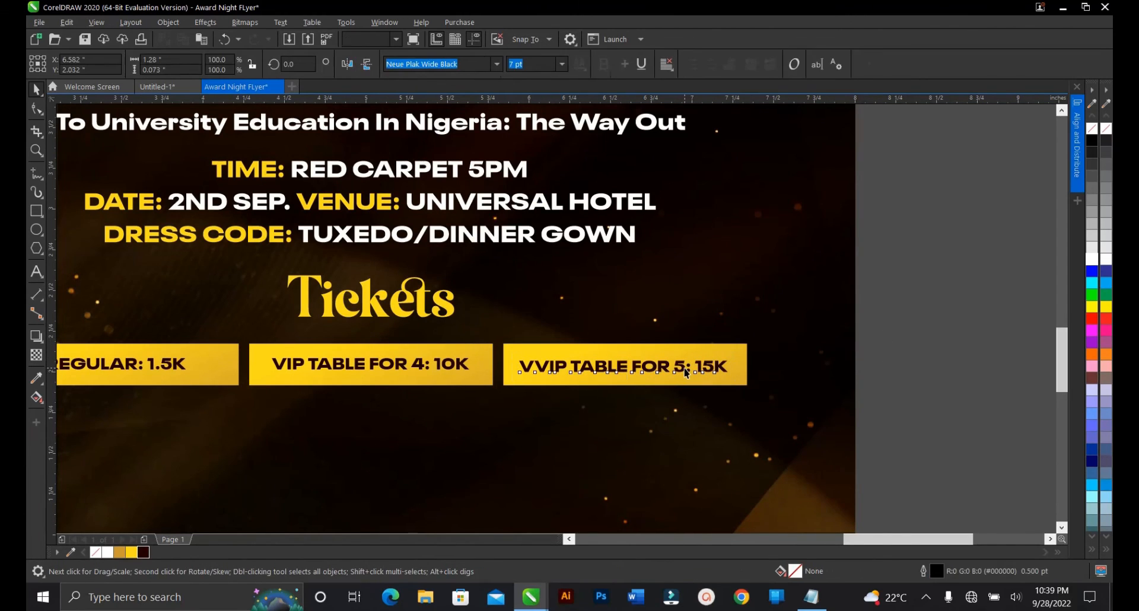
{"action": "left_click", "coordinate": [641, 348], "text": "shift"}
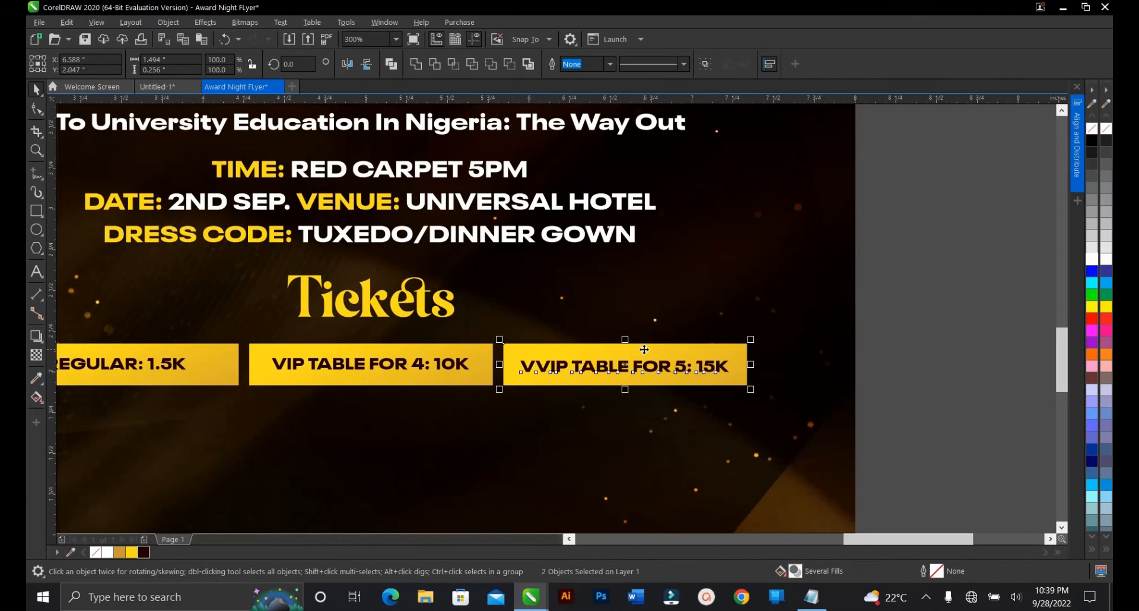
{"action": "scroll", "coordinate": [688, 368], "scroll_direction": "down", "scroll_amount": 2}
{"action": "left_click", "coordinate": [813, 342]}
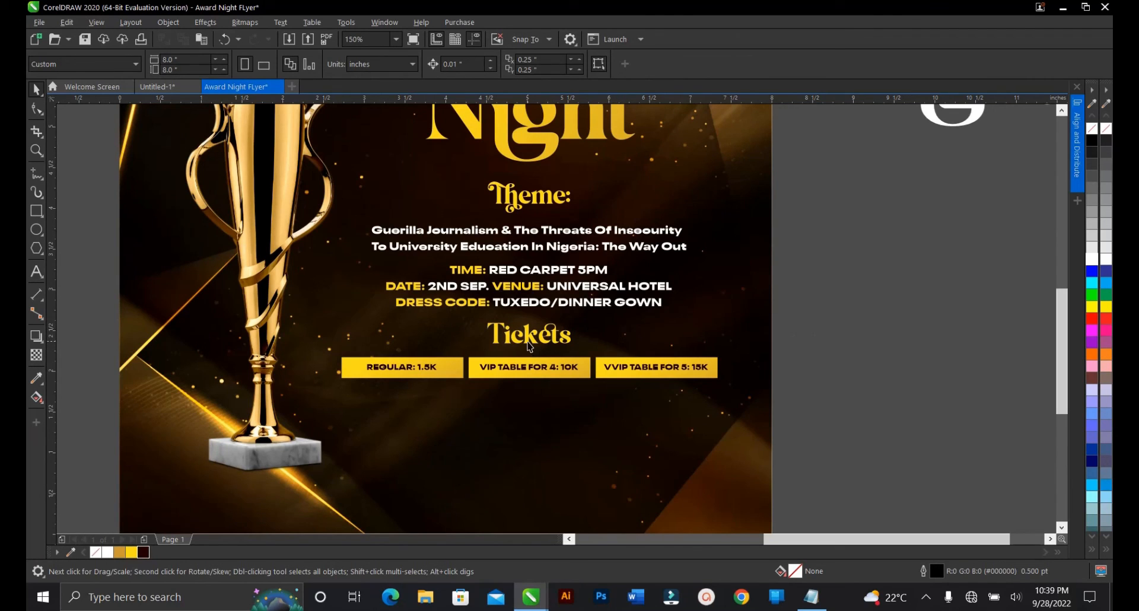
Step: Check the next heading in the Notepad text and duplicate the "Tickets" heading straight down below the gold ticket boxes
{"action": "left_click", "coordinate": [530, 347]}
{"action": "left_click", "coordinate": [812, 597]}
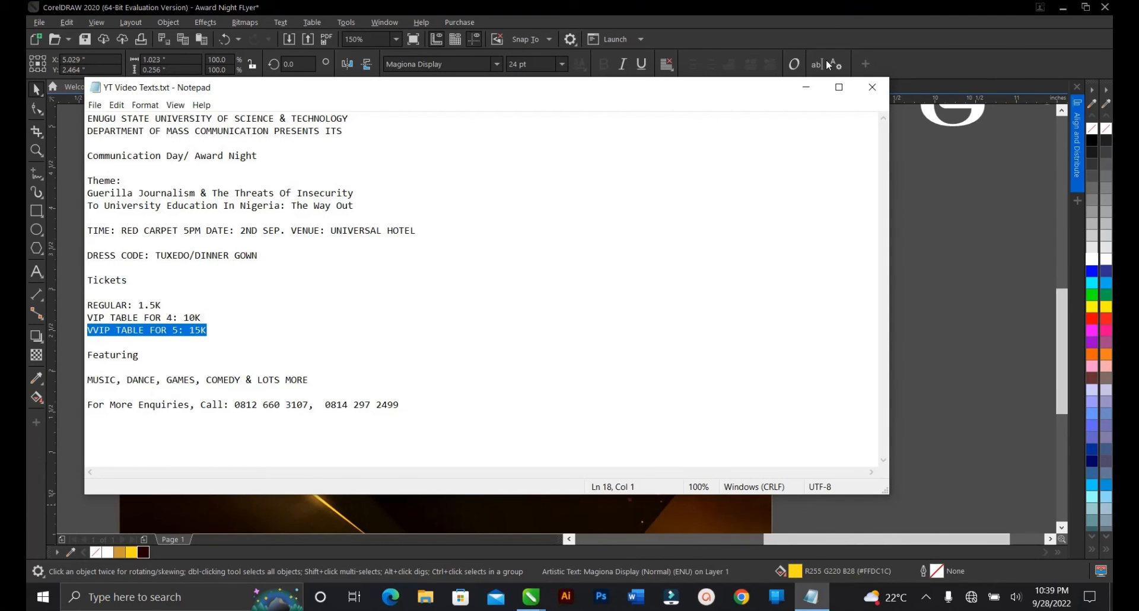
{"action": "left_click", "coordinate": [805, 87]}
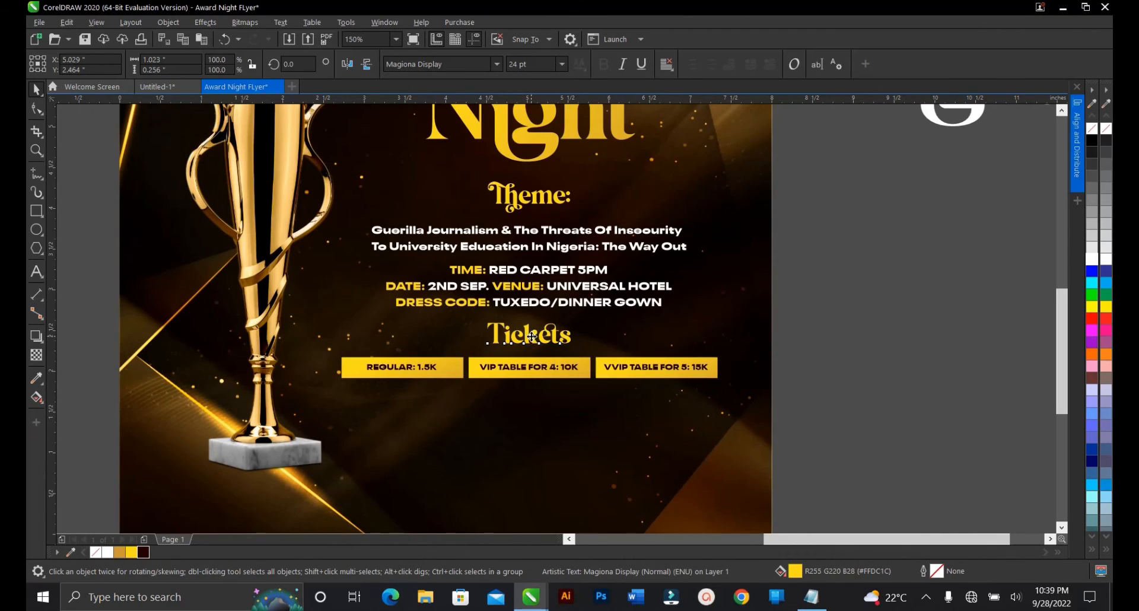
{"action": "left_click_drag", "start_coordinate": [534, 338], "coordinate": [518, 407]}
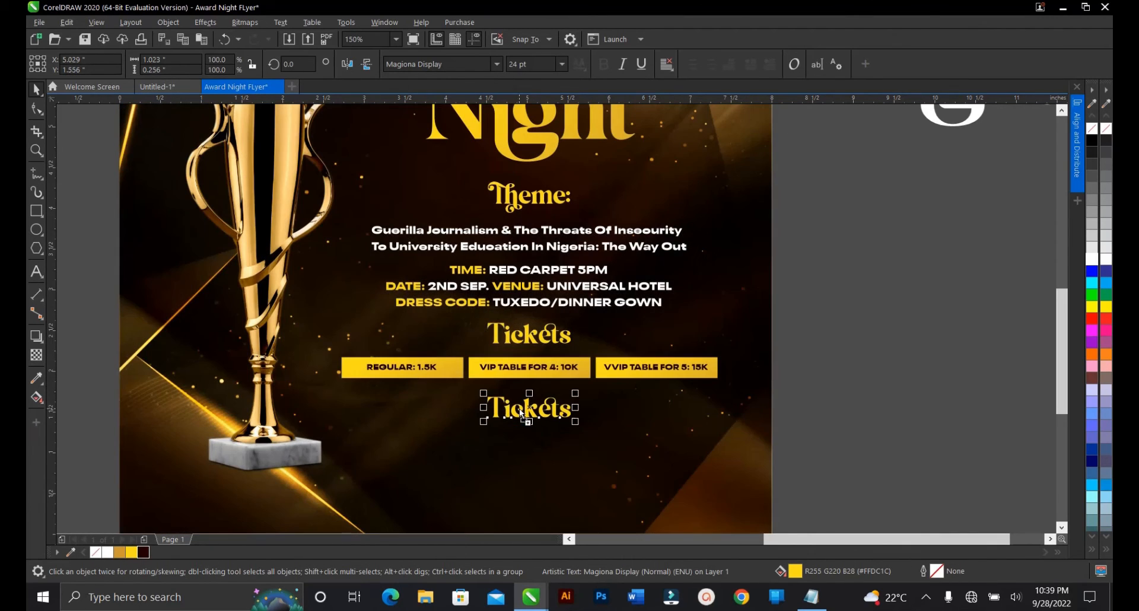
Step: Replace the text of the duplicated heading below the ticket boxes with "Featuring"
{"action": "left_click", "coordinate": [36, 272]}
{"action": "key", "text": "ctrl+a"}
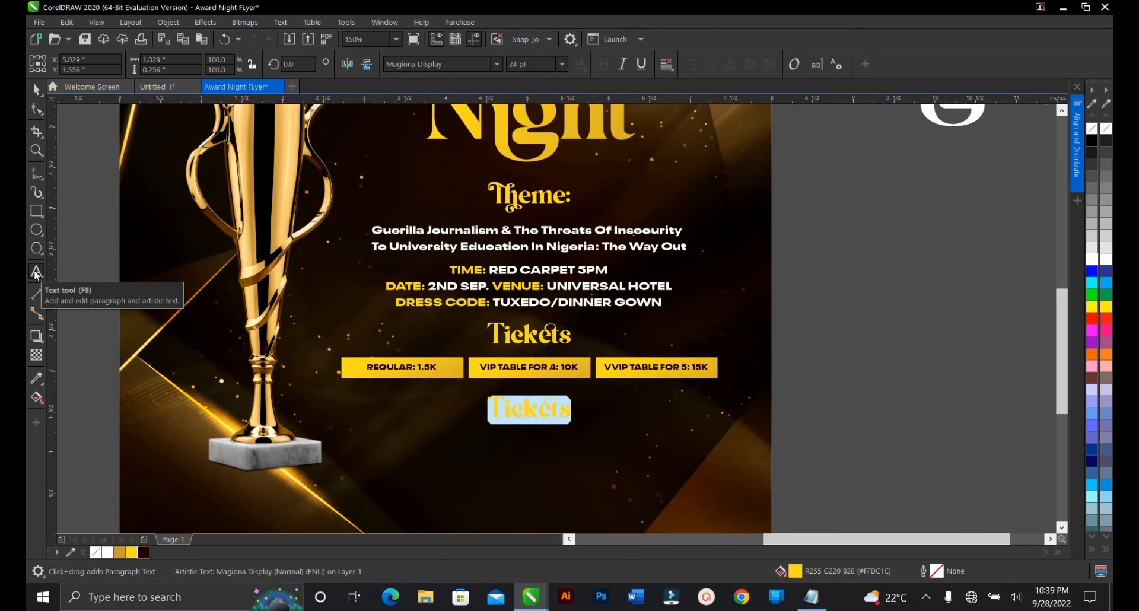
{"action": "type", "text": "Fea"}
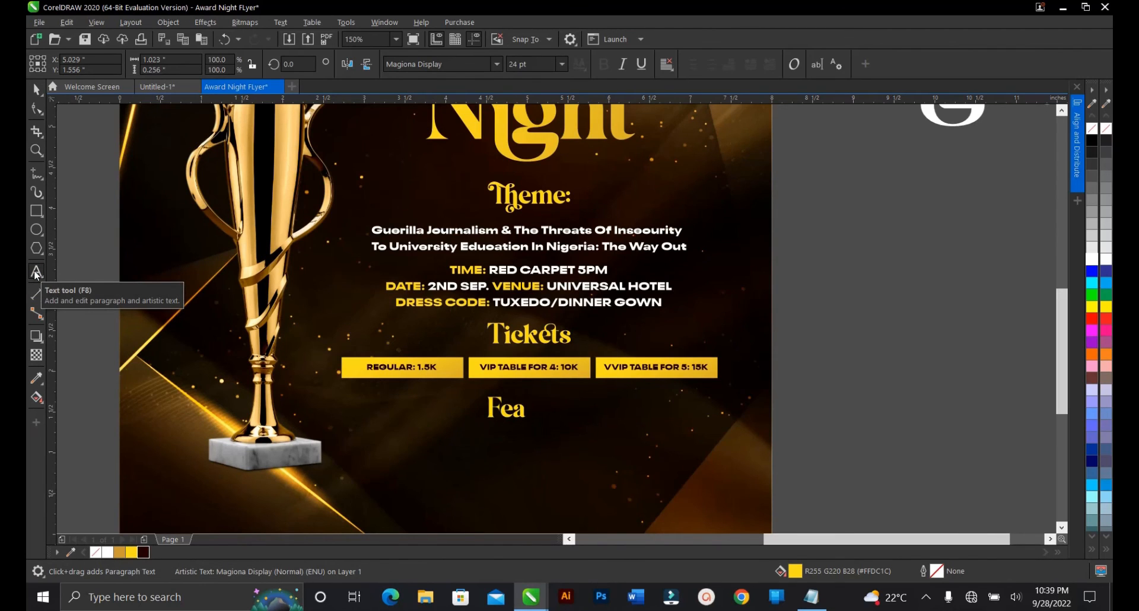
{"action": "type", "text": "turing"}
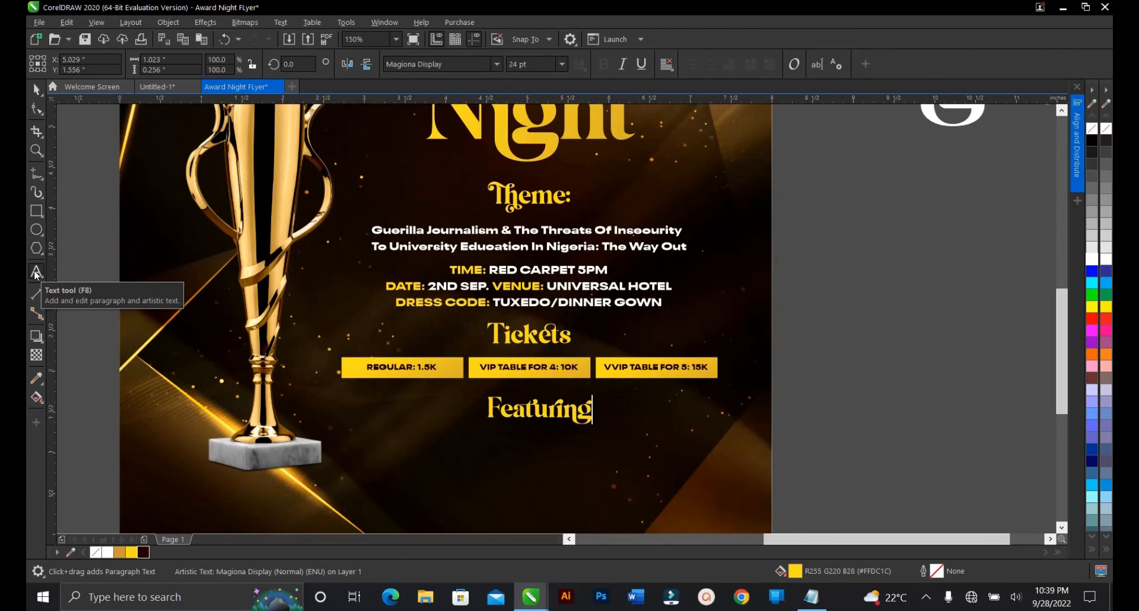
{"action": "left_click", "coordinate": [36, 90]}
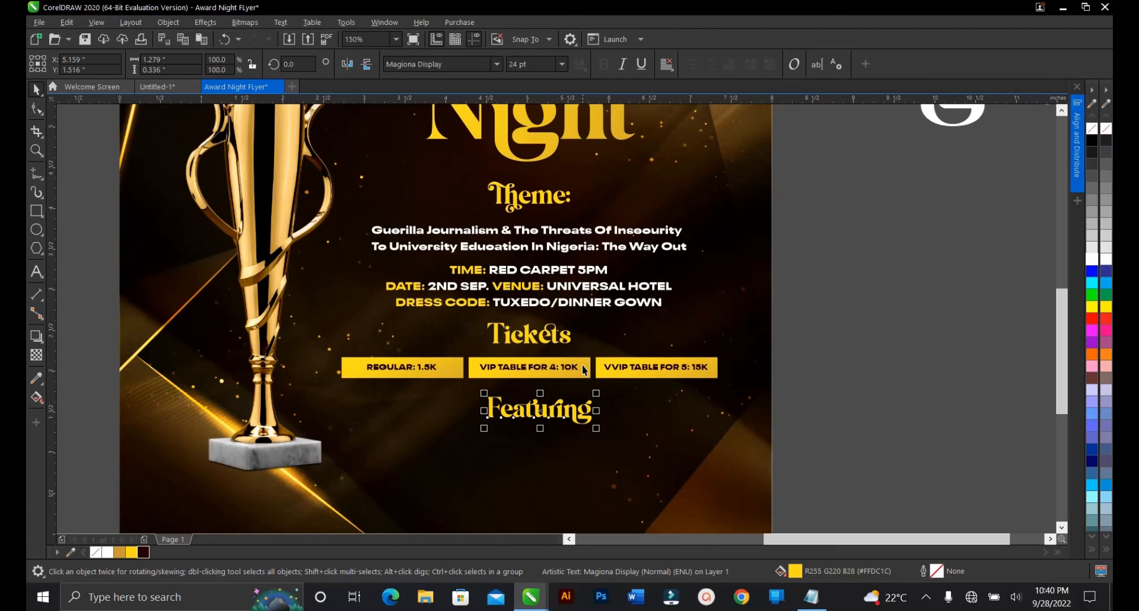
Step: Centre the "Featuring" heading horizontally on the "Tickets" heading, clear the selection and check the layout
{"action": "left_click", "coordinate": [522, 347], "text": "shift"}
{"action": "key", "text": "c"}
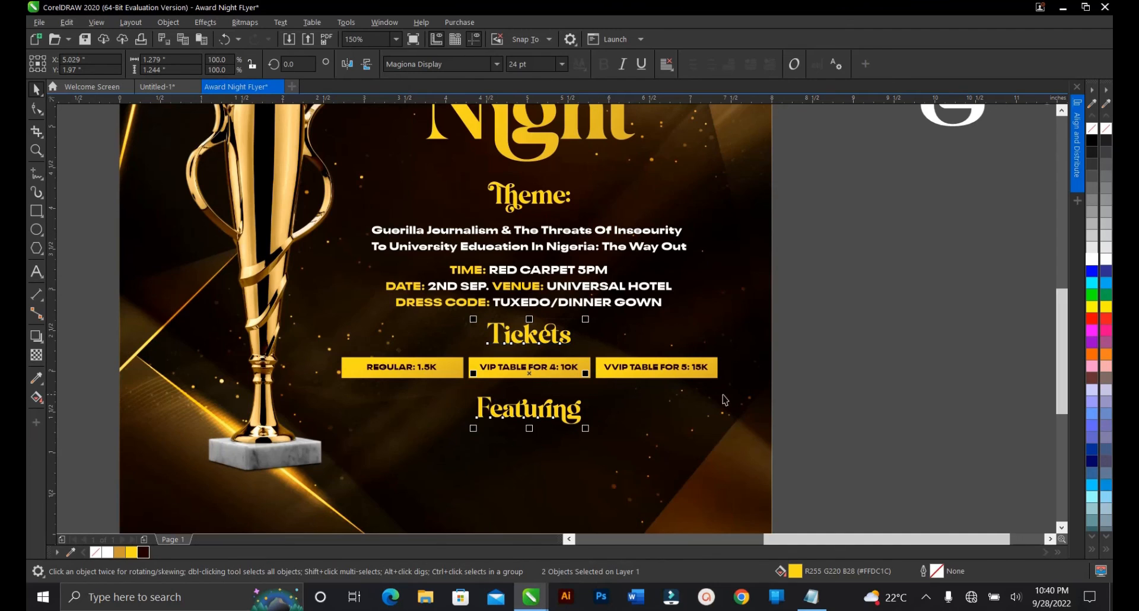
{"action": "left_click", "coordinate": [852, 384]}
{"action": "scroll", "coordinate": [611, 370], "scroll_direction": "down", "scroll_amount": 1}
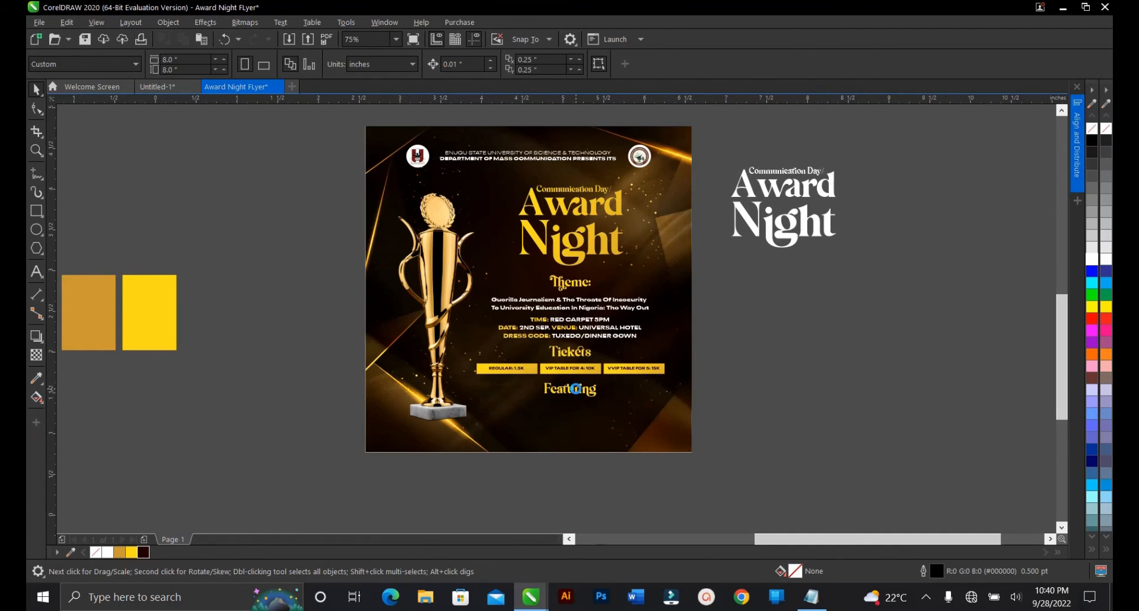
{"action": "scroll", "coordinate": [581, 393], "scroll_direction": "up", "scroll_amount": 1}
{"action": "scroll", "coordinate": [596, 399], "scroll_direction": "down", "scroll_amount": 1}
{"action": "scroll", "coordinate": [596, 399], "scroll_direction": "up", "scroll_amount": 1}
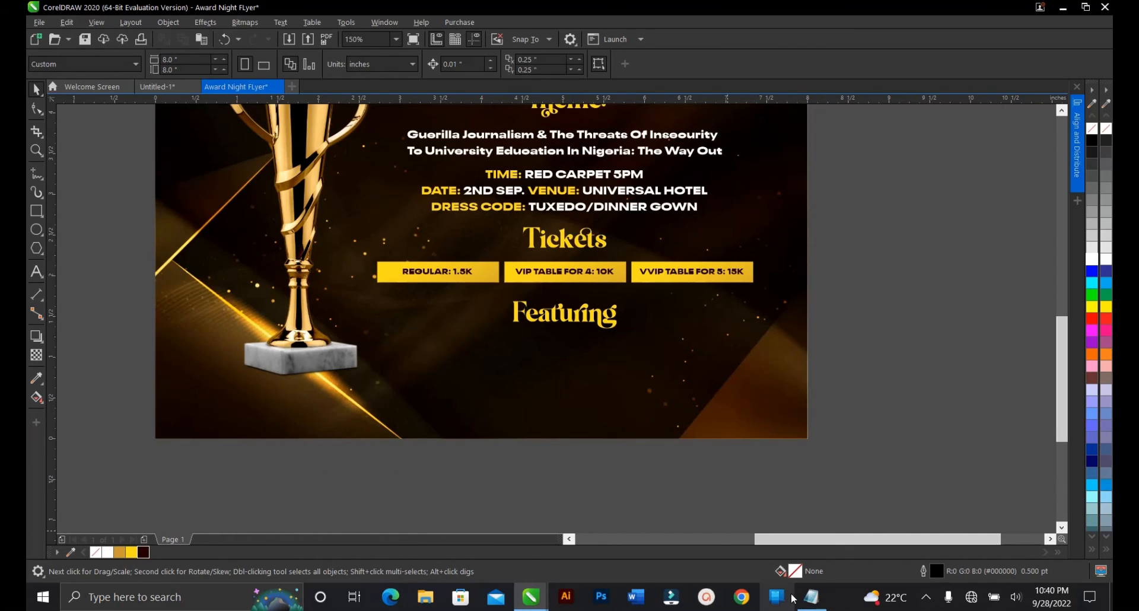
Step: Copy the "MUSIC, DANCE, GAMES, COMEDY & LOTS MORE" line from Notepad and paste it as artistic text below the "Featuring" heading
{"action": "left_click", "coordinate": [812, 596]}
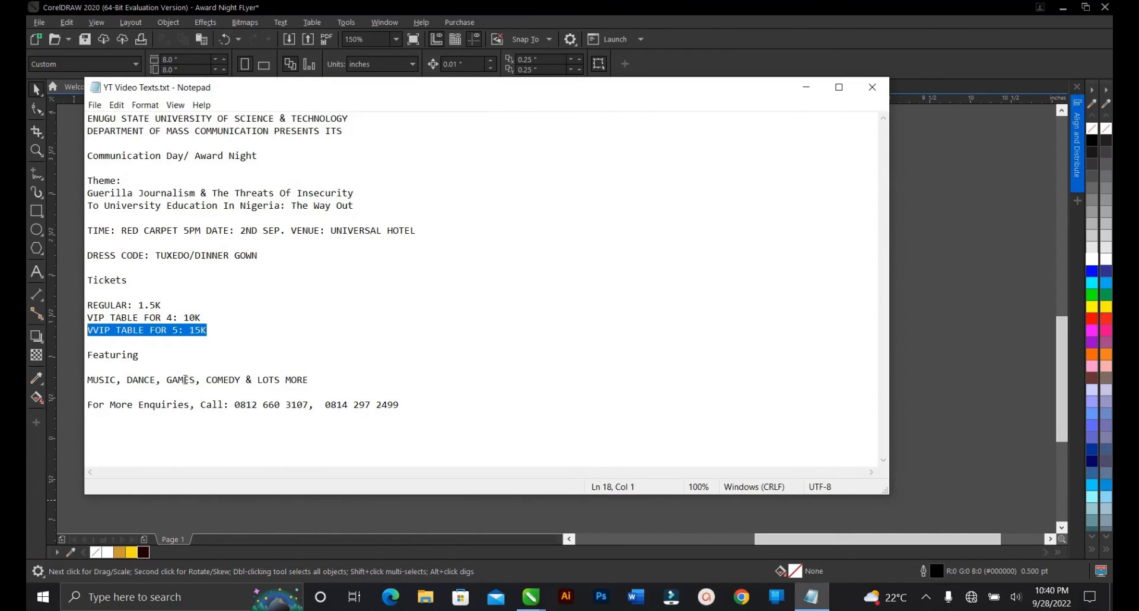
{"action": "left_click_drag", "start_coordinate": [325, 380], "coordinate": [88, 380]}
{"action": "right_click", "coordinate": [96, 385]}
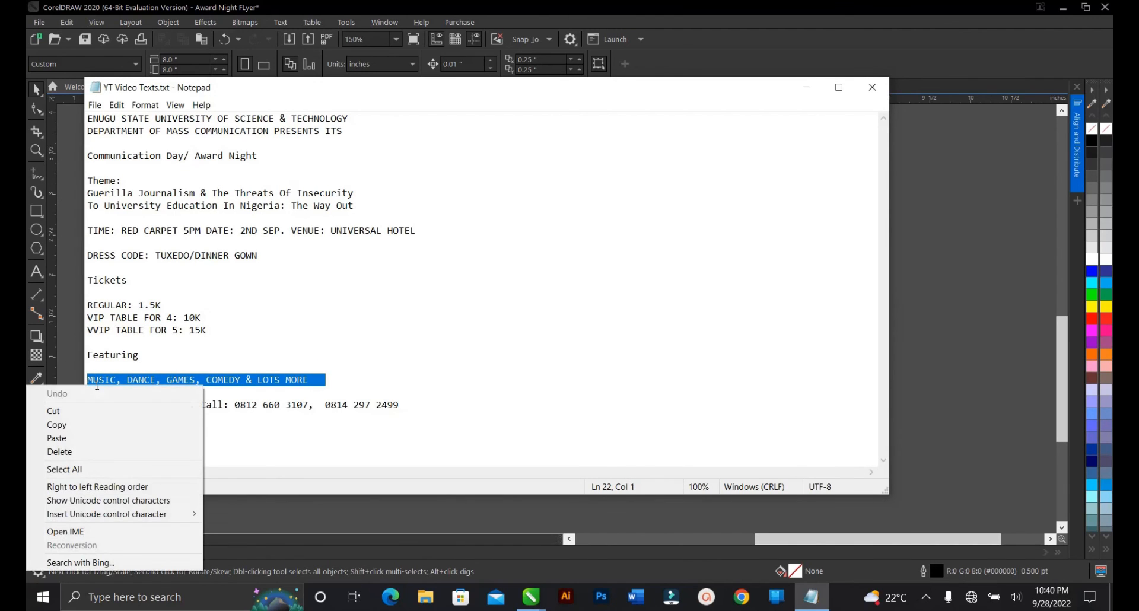
{"action": "left_click", "coordinate": [100, 425]}
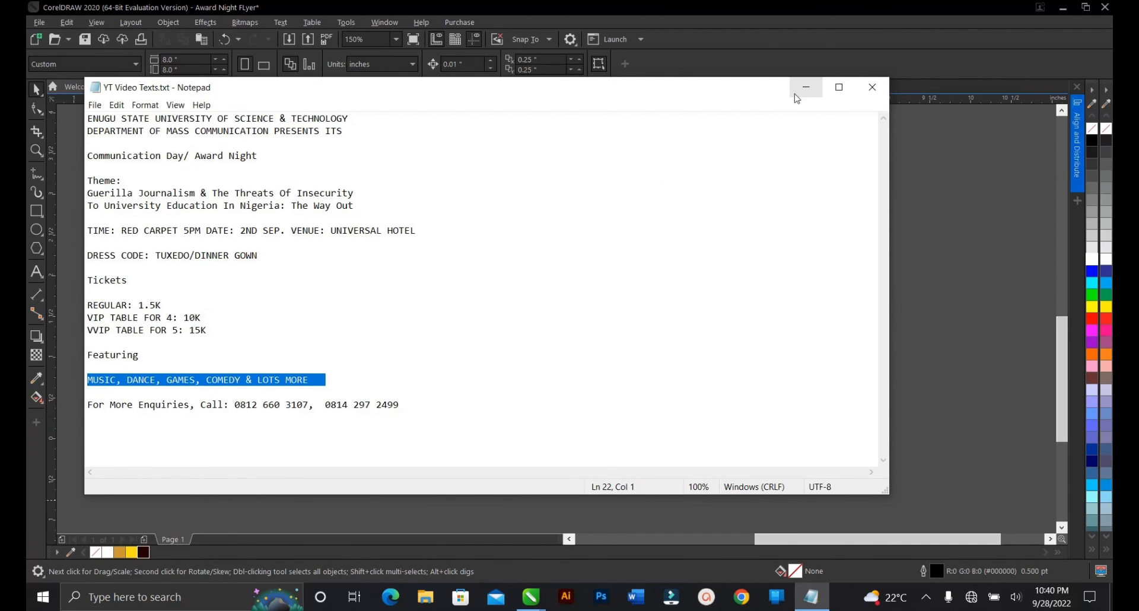
{"action": "left_click", "coordinate": [806, 87]}
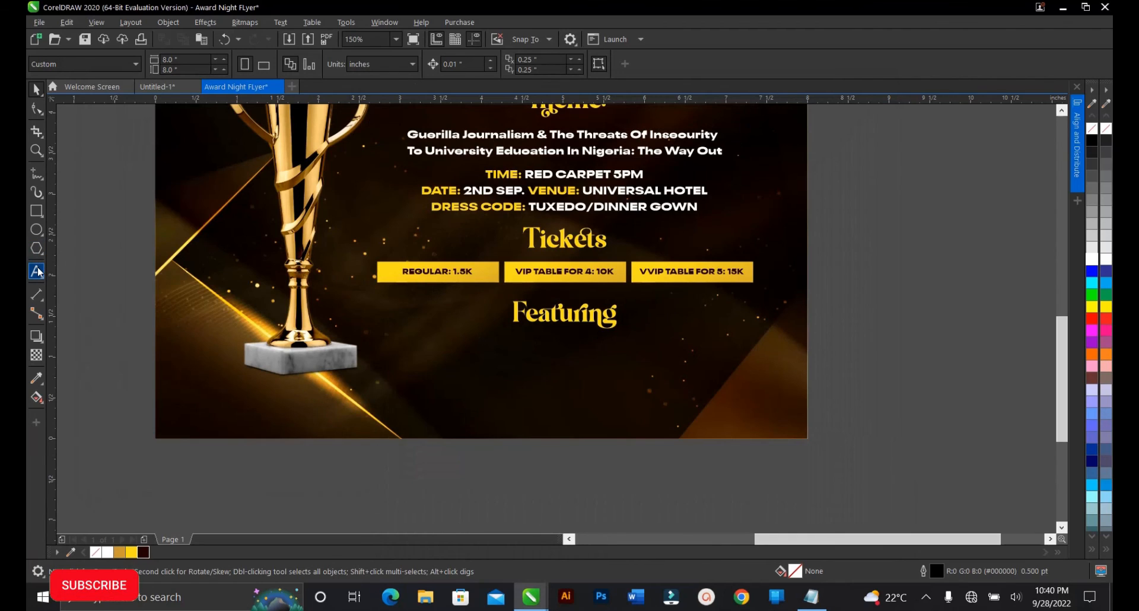
{"action": "left_click", "coordinate": [37, 271]}
{"action": "left_click", "coordinate": [438, 369]}
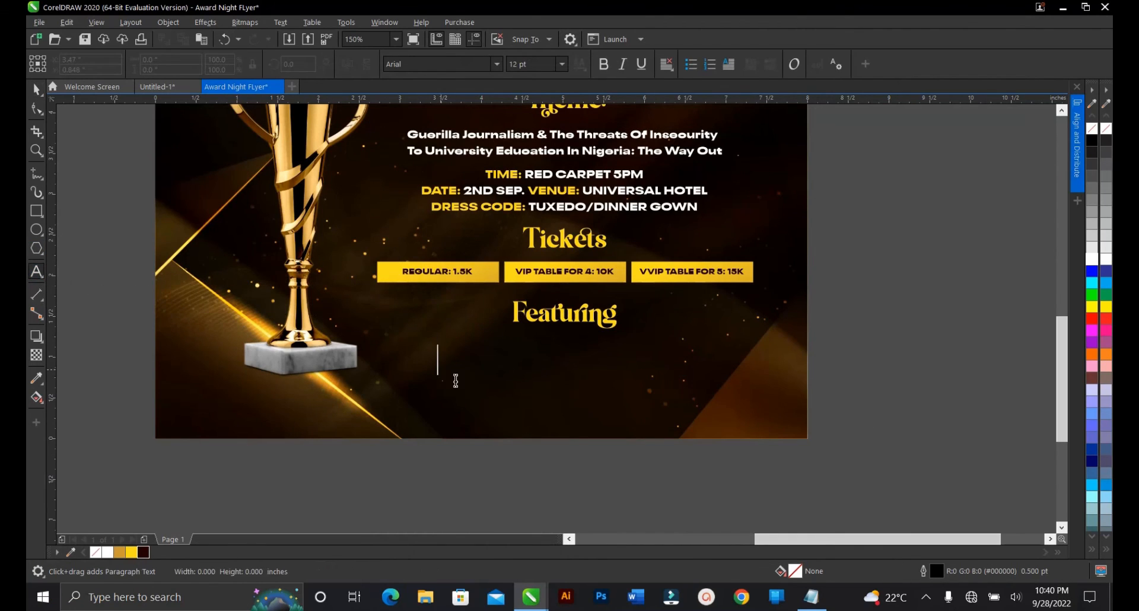
{"action": "key", "text": "ctrl+v"}
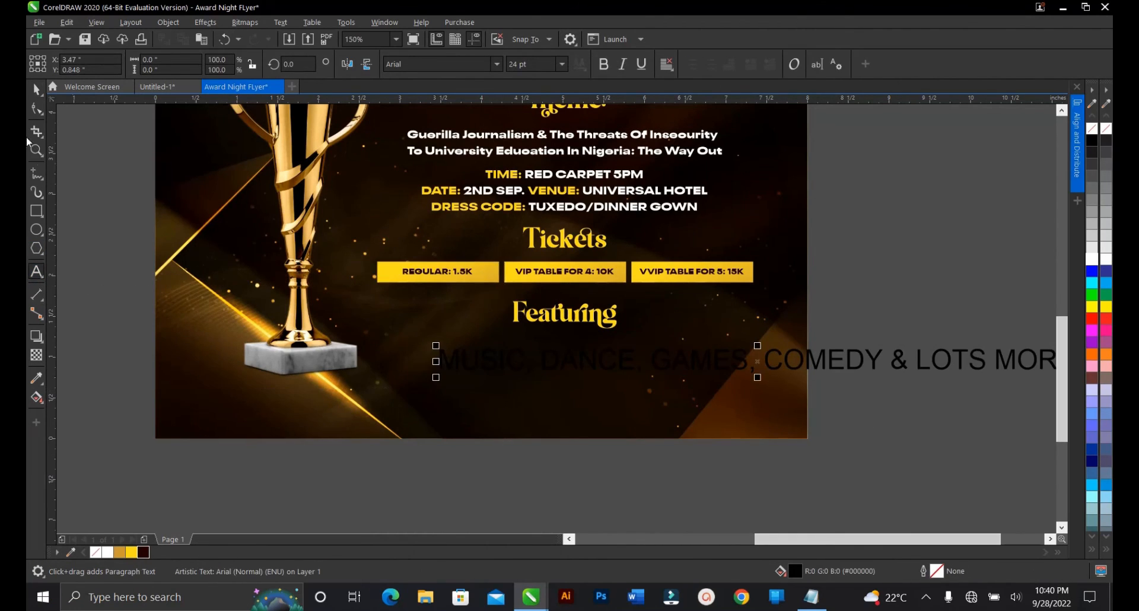
{"action": "left_click", "coordinate": [36, 89]}
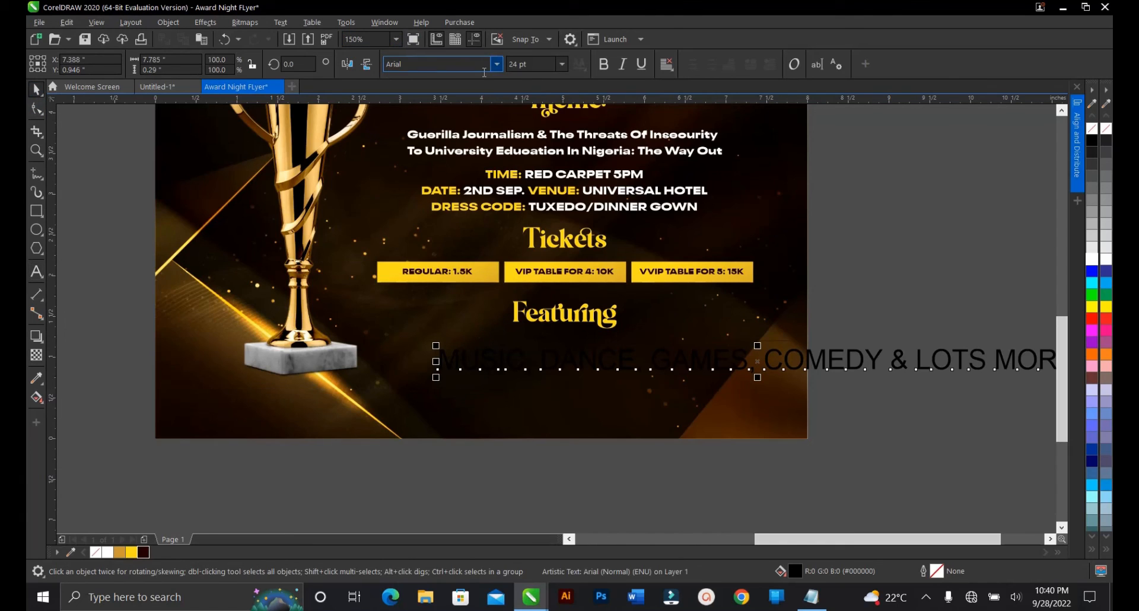
Step: Format the "MUSIC, DANCE, GAMES, COMEDY & LOTS MORE" text as 10 pt Neue Plak Wide Black with a white fill
{"action": "left_click", "coordinate": [561, 64]}
{"action": "left_click", "coordinate": [538, 132]}
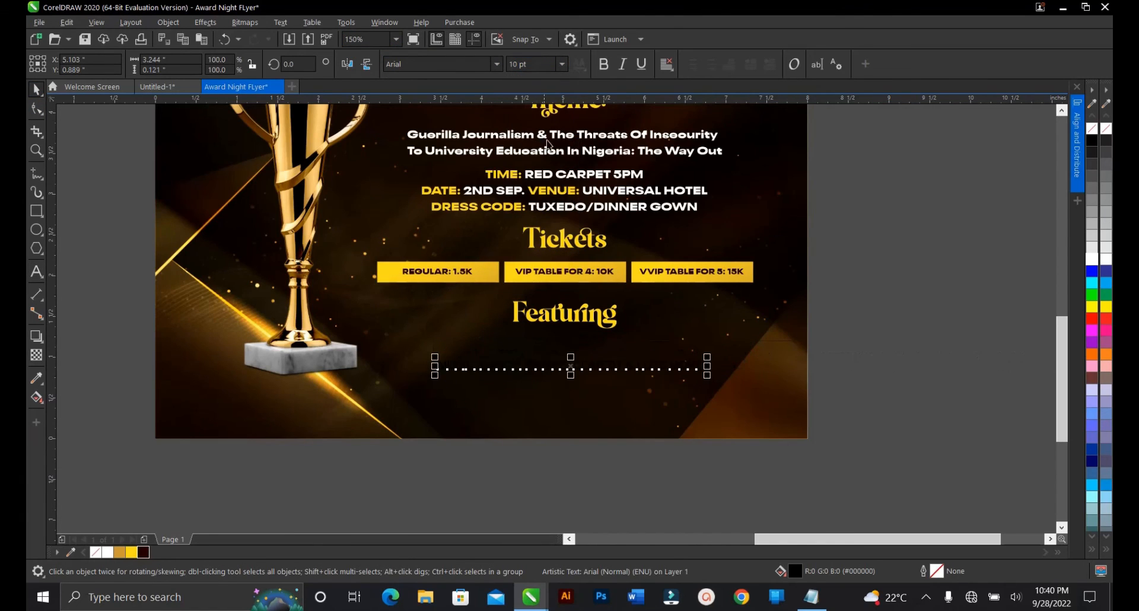
{"action": "left_click", "coordinate": [497, 64]}
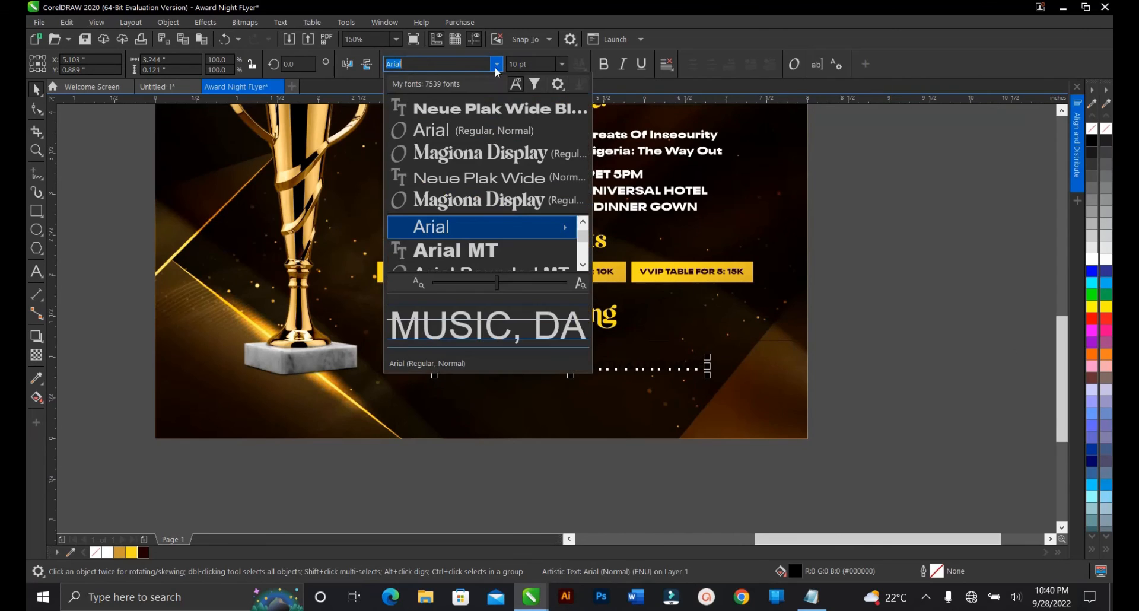
{"action": "left_click", "coordinate": [494, 108]}
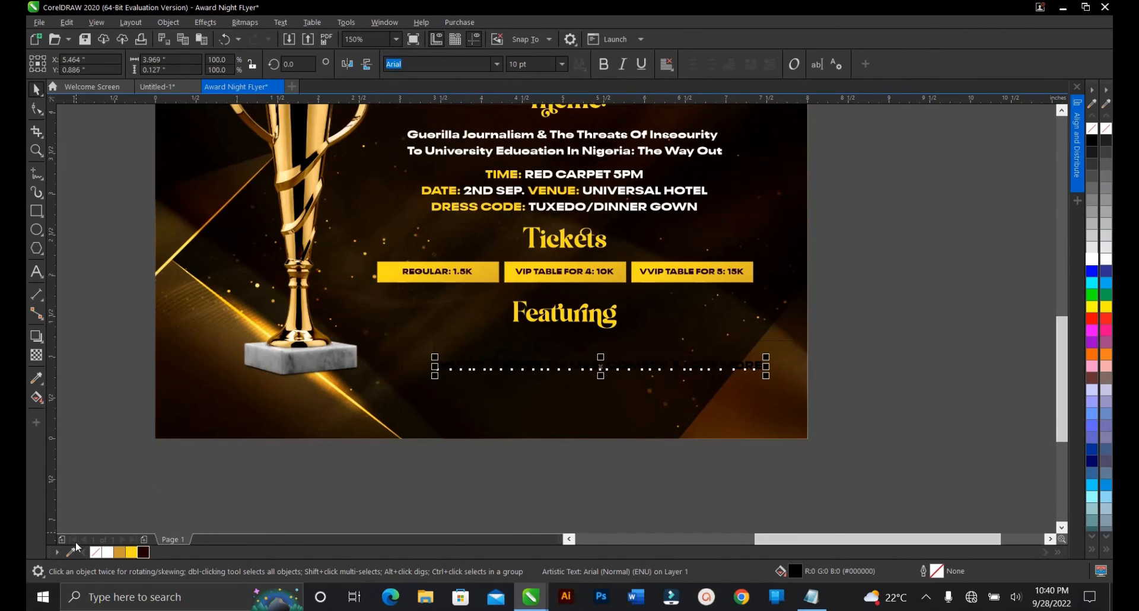
{"action": "left_click", "coordinate": [110, 553]}
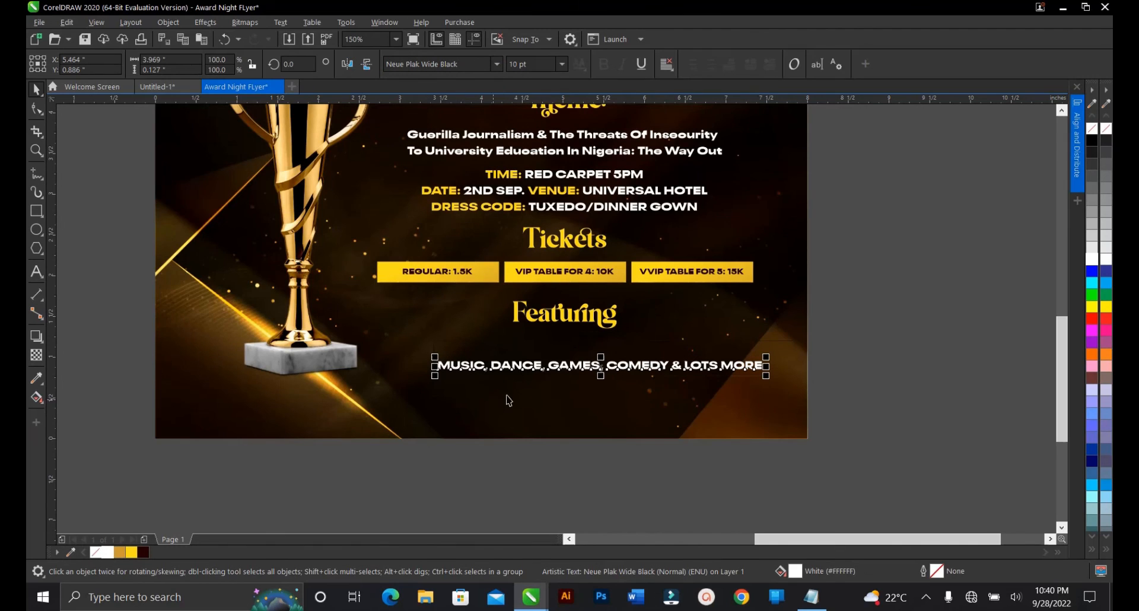
Step: Move the white activities line directly beneath the "Featuring" heading, centre the two horizontally and clear the selection
{"action": "left_click_drag", "start_coordinate": [601, 367], "coordinate": [569, 342]}
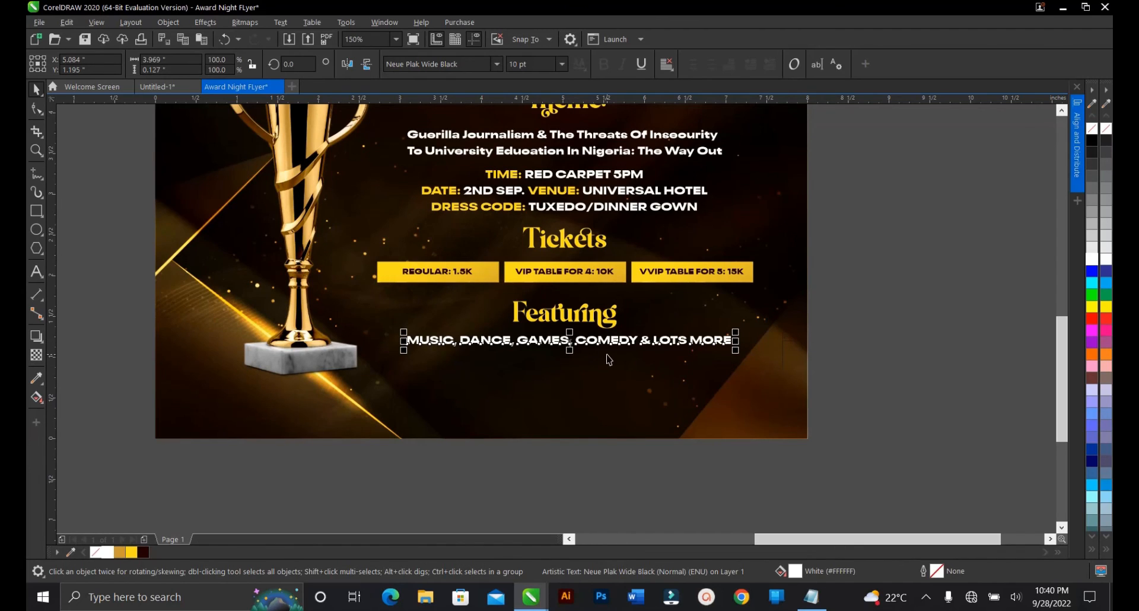
{"action": "scroll", "coordinate": [572, 346], "scroll_direction": "up", "scroll_amount": 1}
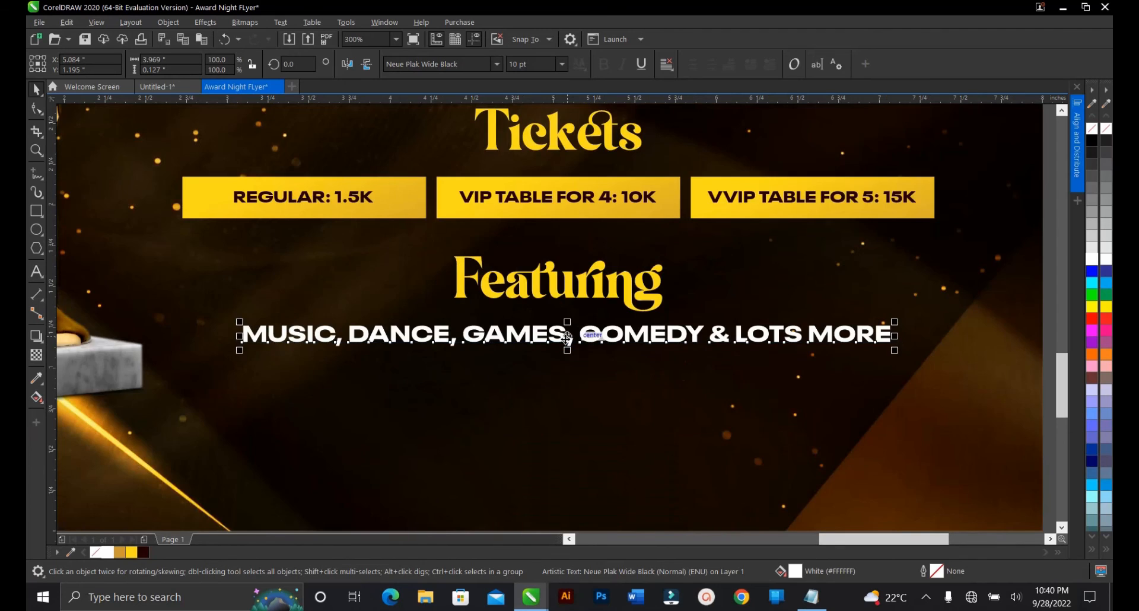
{"action": "left_click_drag", "start_coordinate": [567, 335], "coordinate": [563, 332]}
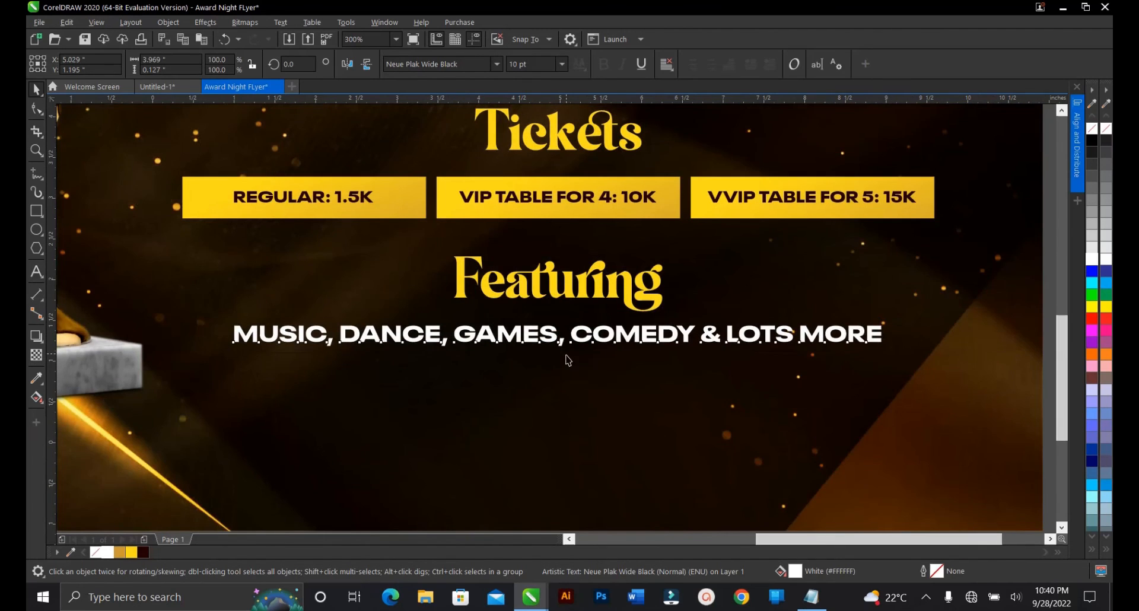
{"action": "scroll", "coordinate": [567, 335], "scroll_direction": "down", "scroll_amount": 1}
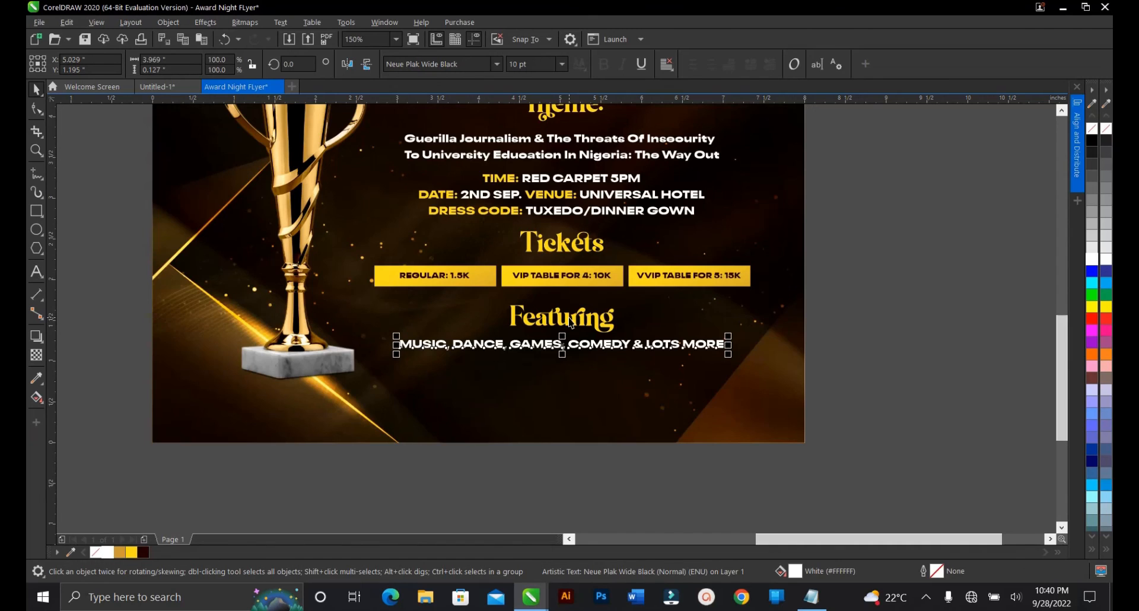
{"action": "left_click", "coordinate": [569, 321], "text": "shift"}
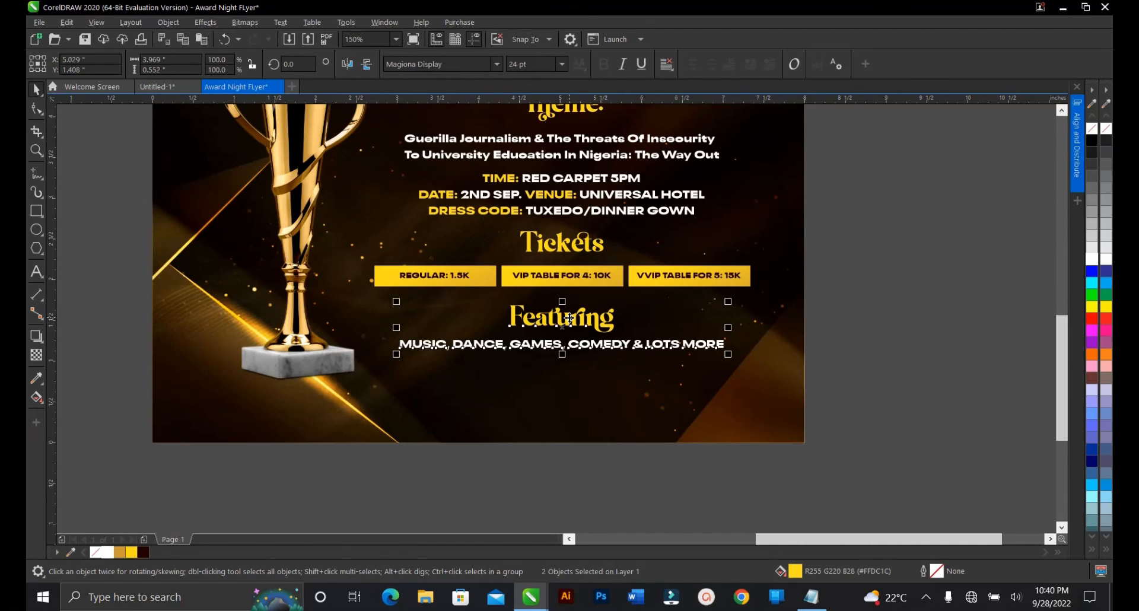
{"action": "left_click", "coordinate": [817, 326]}
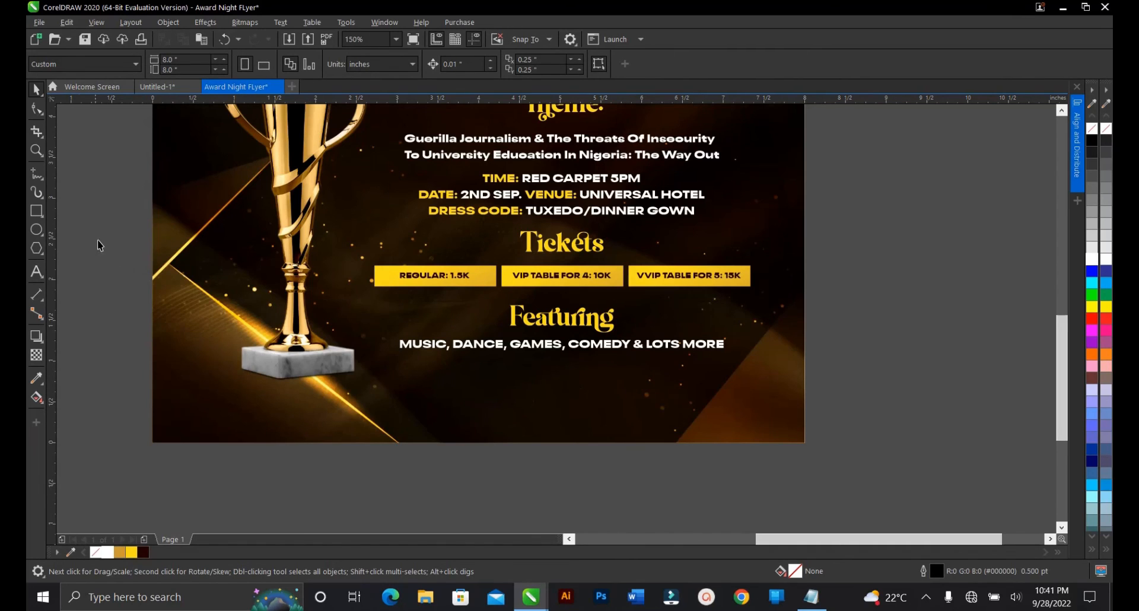
Step: Draw a full-width rectangle about 8 by 0.876 inches along the page's lower edge, filled dark brown #220000 without an outline
{"action": "left_click", "coordinate": [35, 210]}
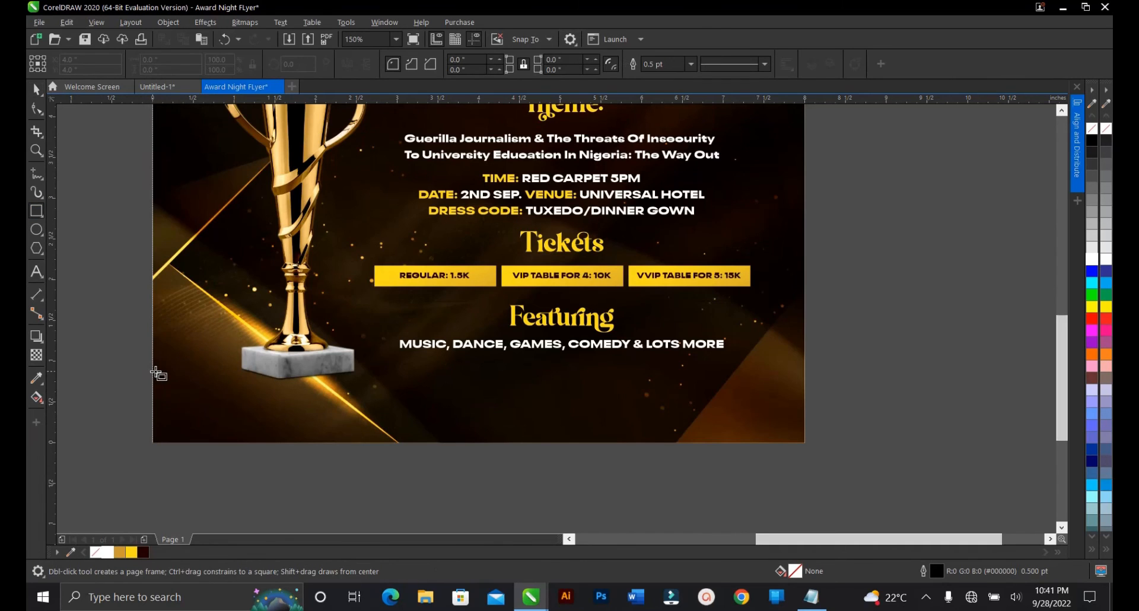
{"action": "left_click_drag", "start_coordinate": [154, 372], "coordinate": [807, 443]}
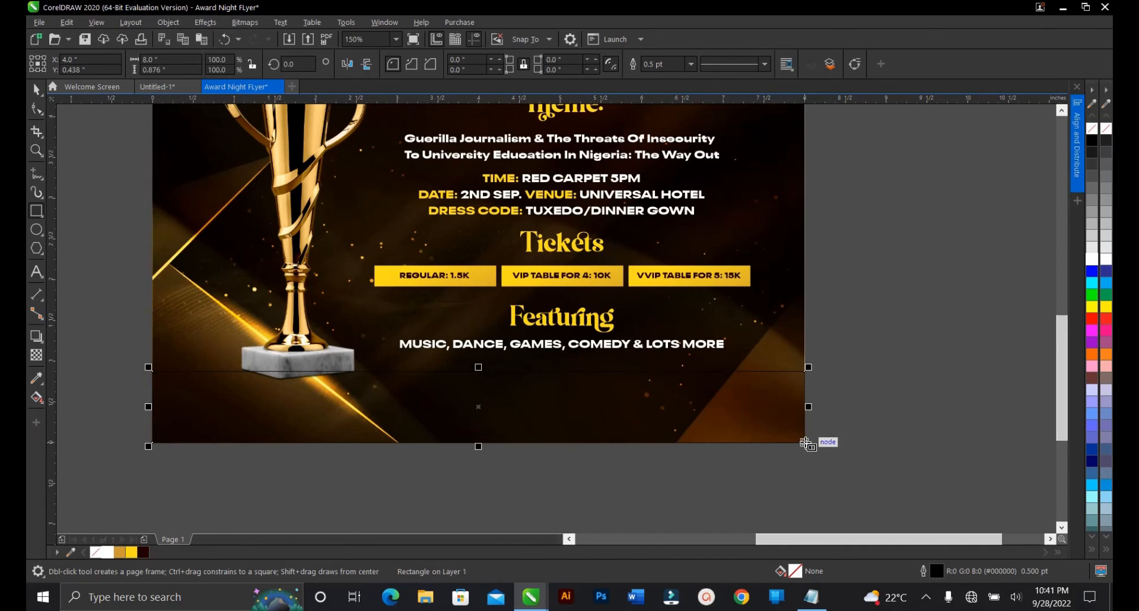
{"action": "key", "text": "space"}
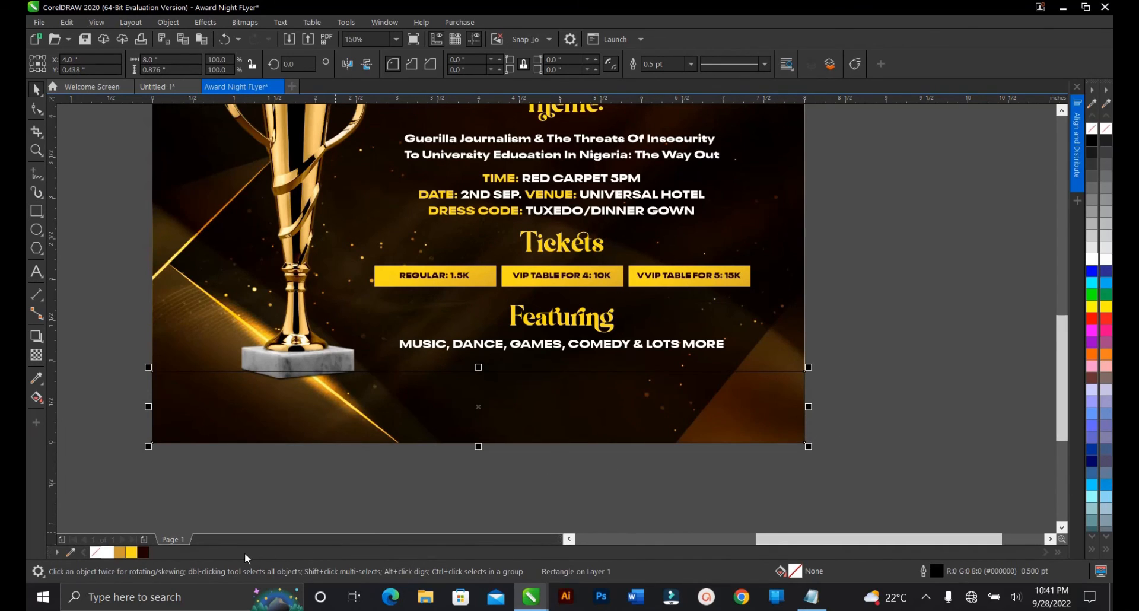
{"action": "left_click", "coordinate": [143, 552]}
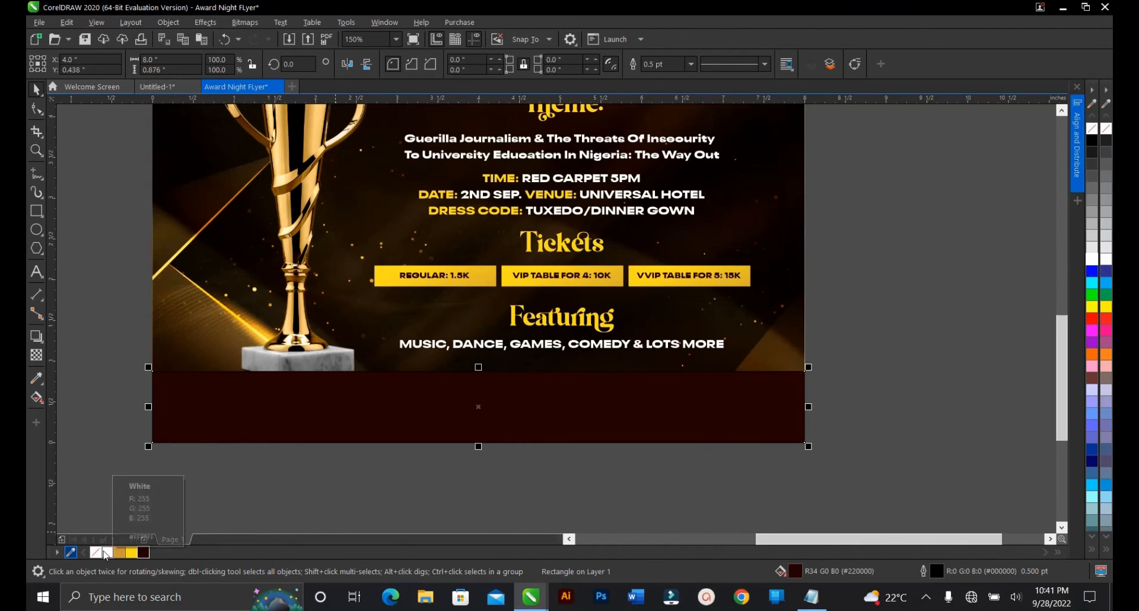
{"action": "right_click", "coordinate": [97, 553]}
{"action": "left_click", "coordinate": [284, 483]}
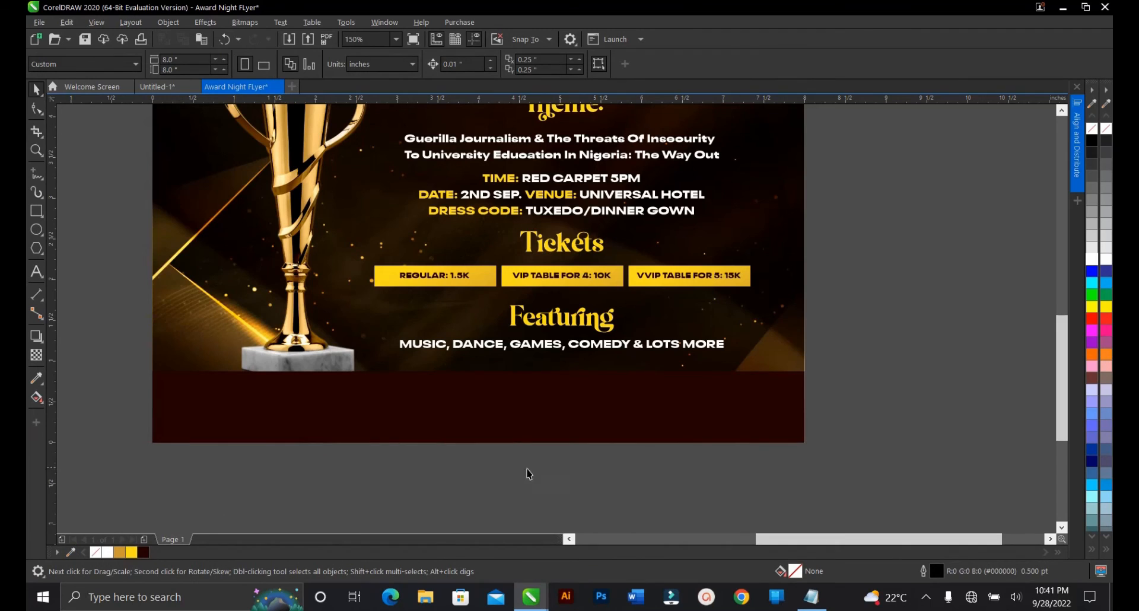
Step: Copy the "For More Enquiries, Call:" line with its phone numbers from Notepad and paste it as artistic text beside the trophy base
{"action": "left_click", "coordinate": [812, 596]}
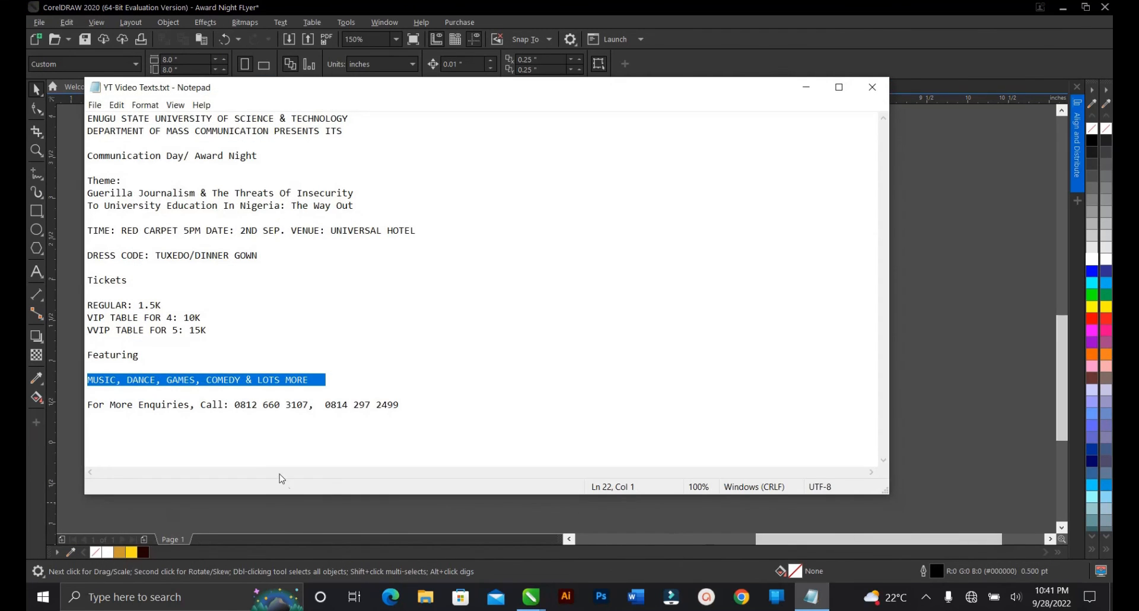
{"action": "left_click_drag", "start_coordinate": [401, 405], "coordinate": [88, 405]}
{"action": "right_click", "coordinate": [106, 401]}
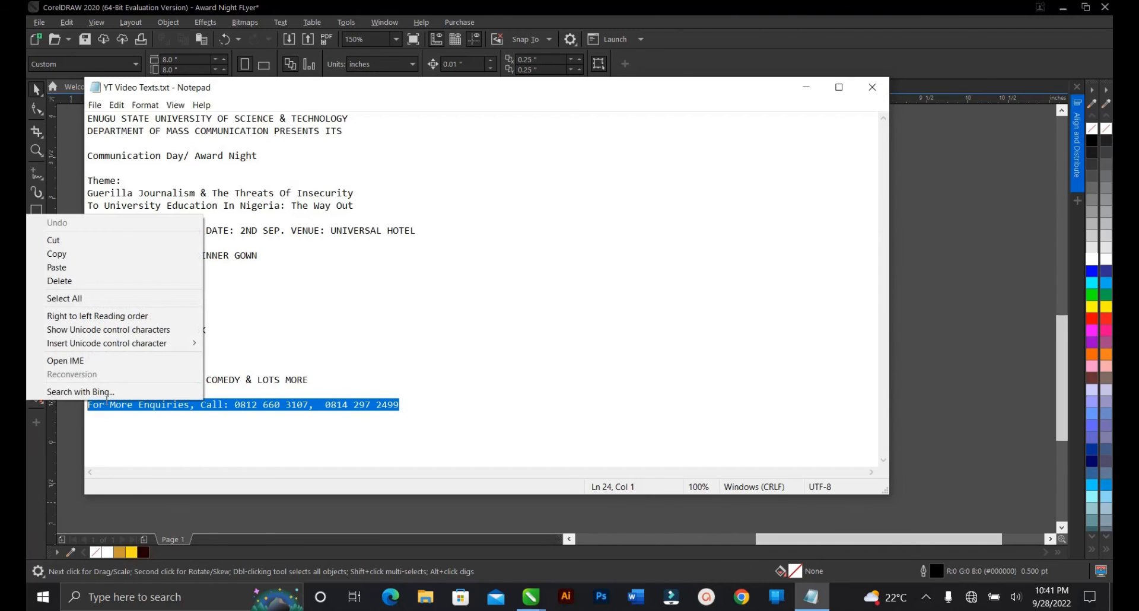
{"action": "left_click", "coordinate": [58, 253]}
{"action": "left_click", "coordinate": [365, 327]}
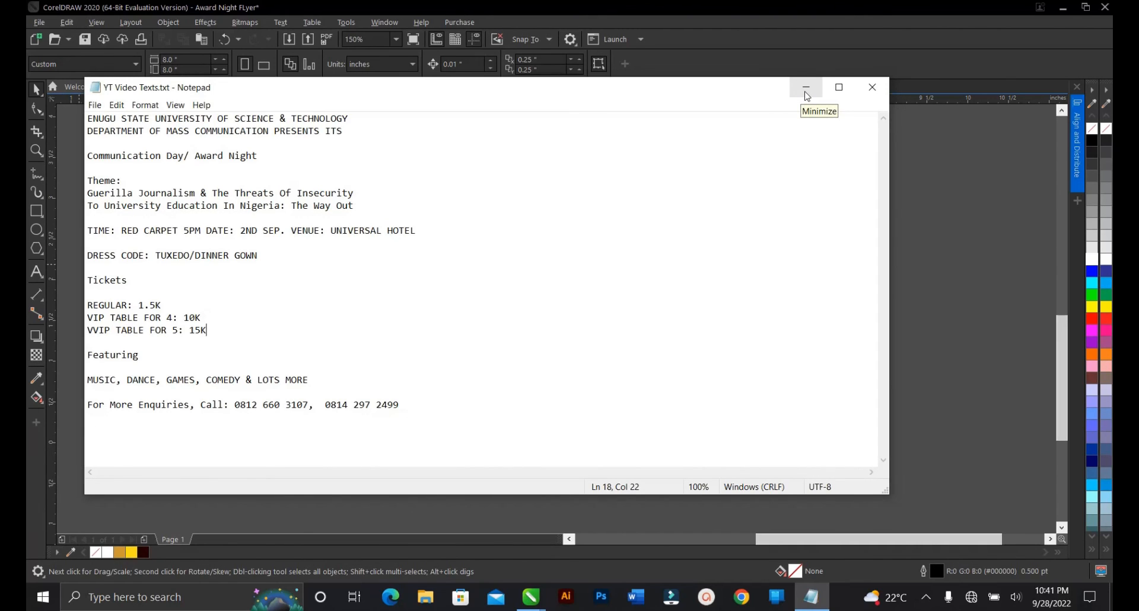
{"action": "left_click", "coordinate": [805, 90]}
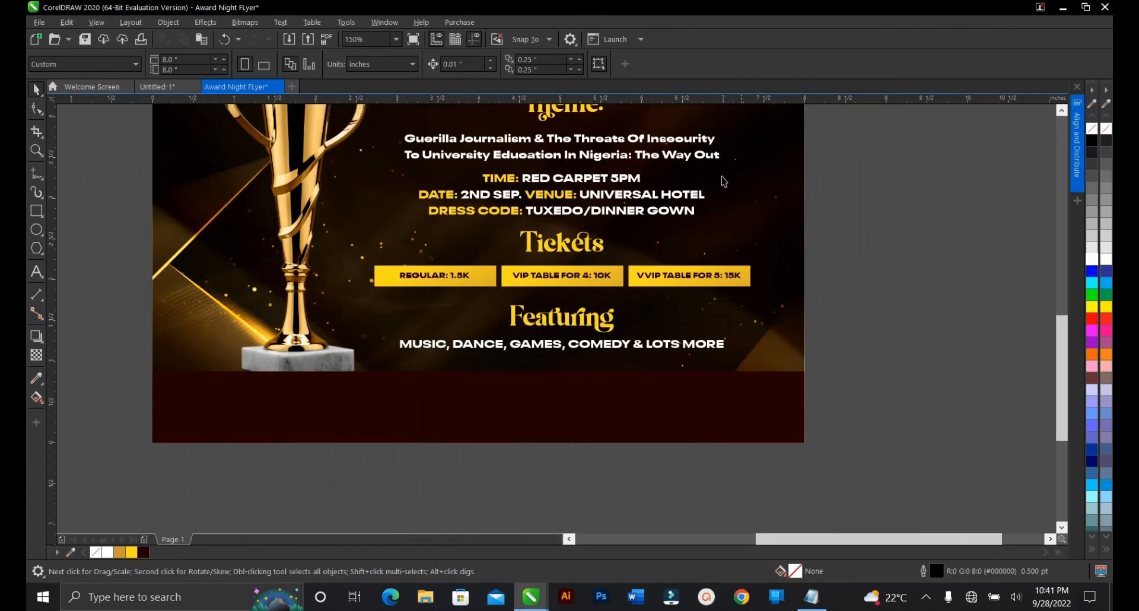
{"action": "left_click", "coordinate": [36, 271]}
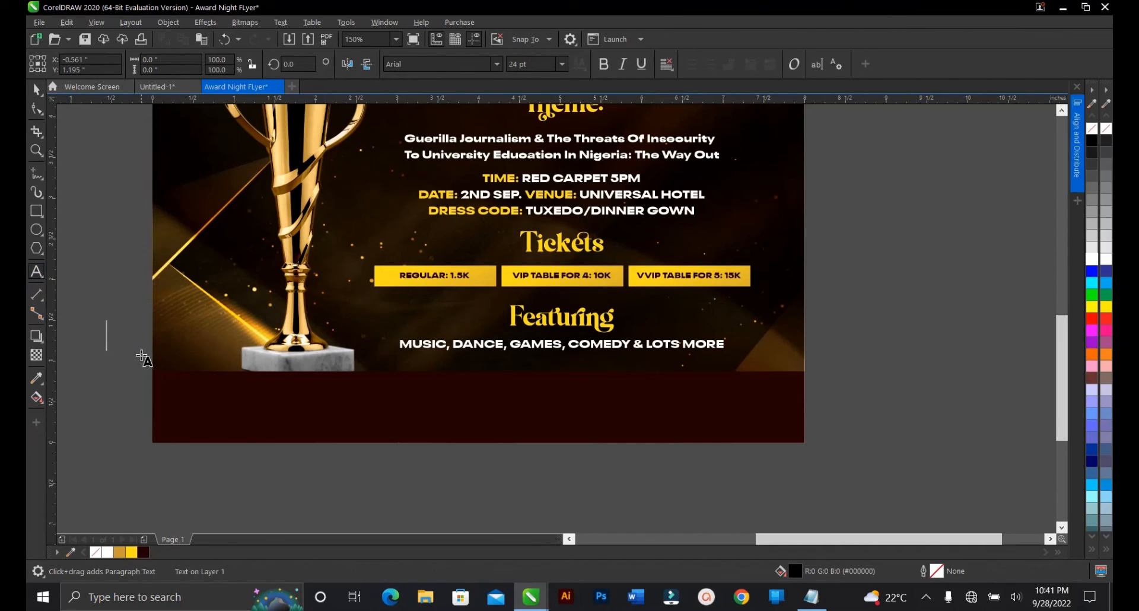
{"action": "key", "text": "ctrl+v"}
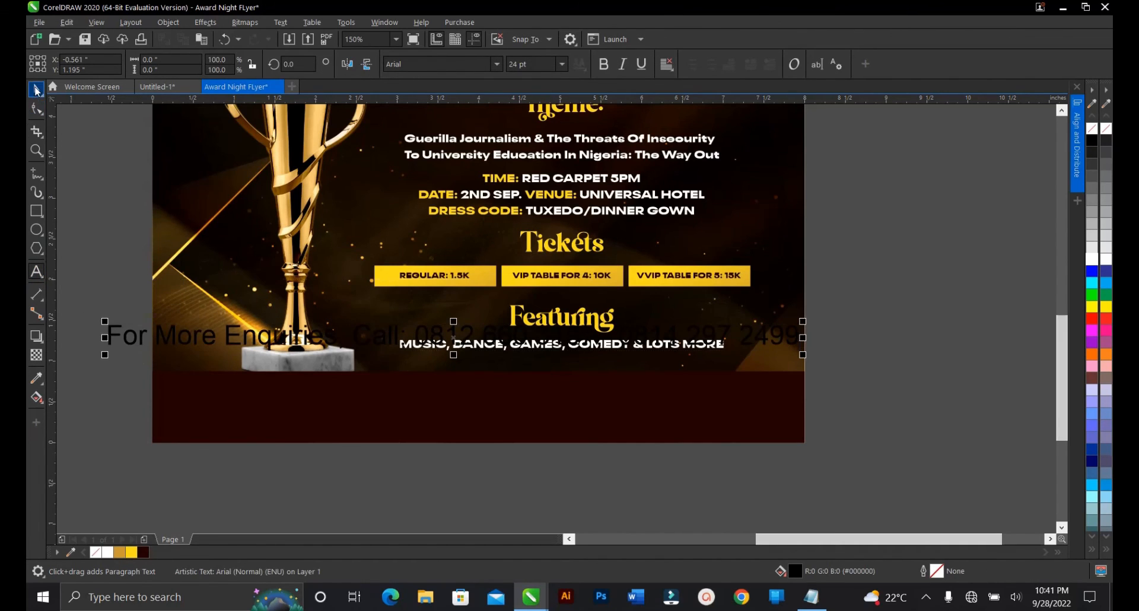
{"action": "left_click", "coordinate": [36, 89]}
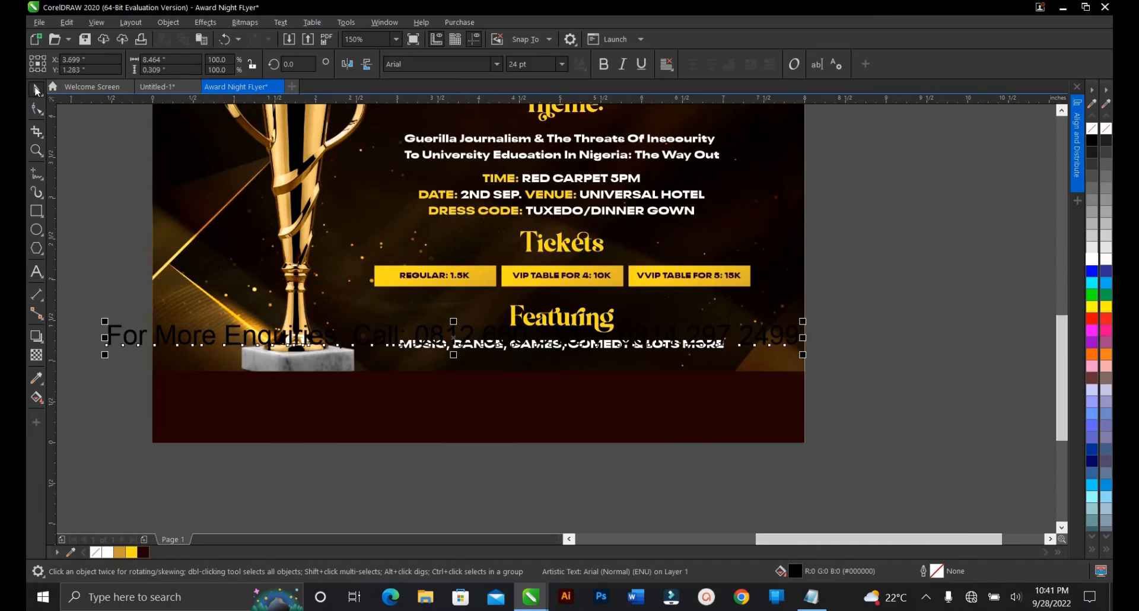
Step: Format the "For More Enquiries" text as 10 pt Neue Plak Wide Black with the yellow #FFDC1C fill
{"action": "left_click", "coordinate": [496, 64]}
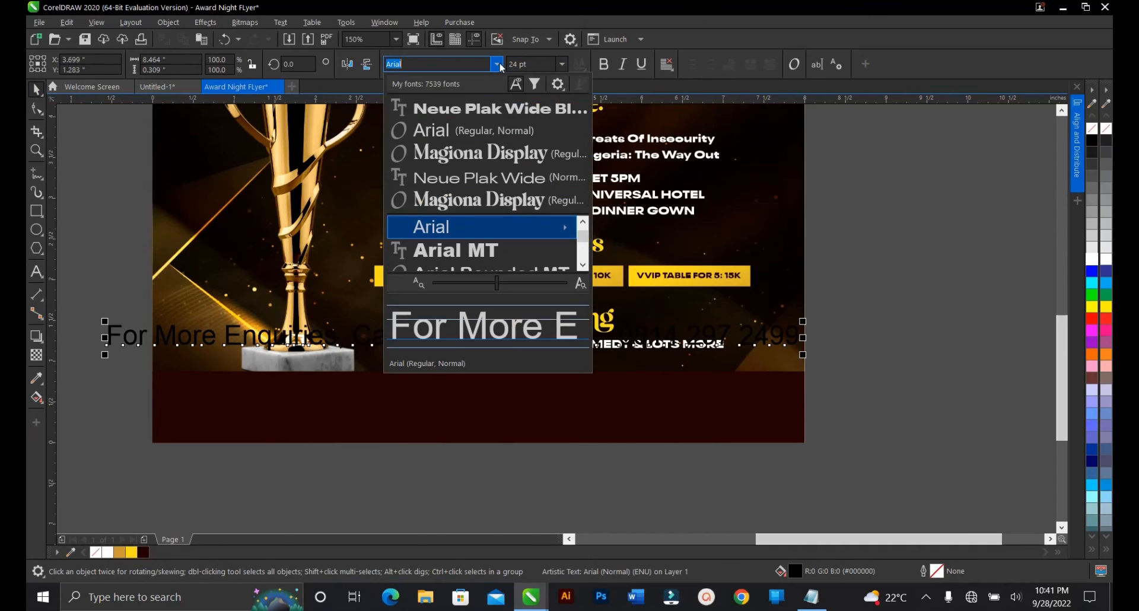
{"action": "left_click", "coordinate": [493, 108]}
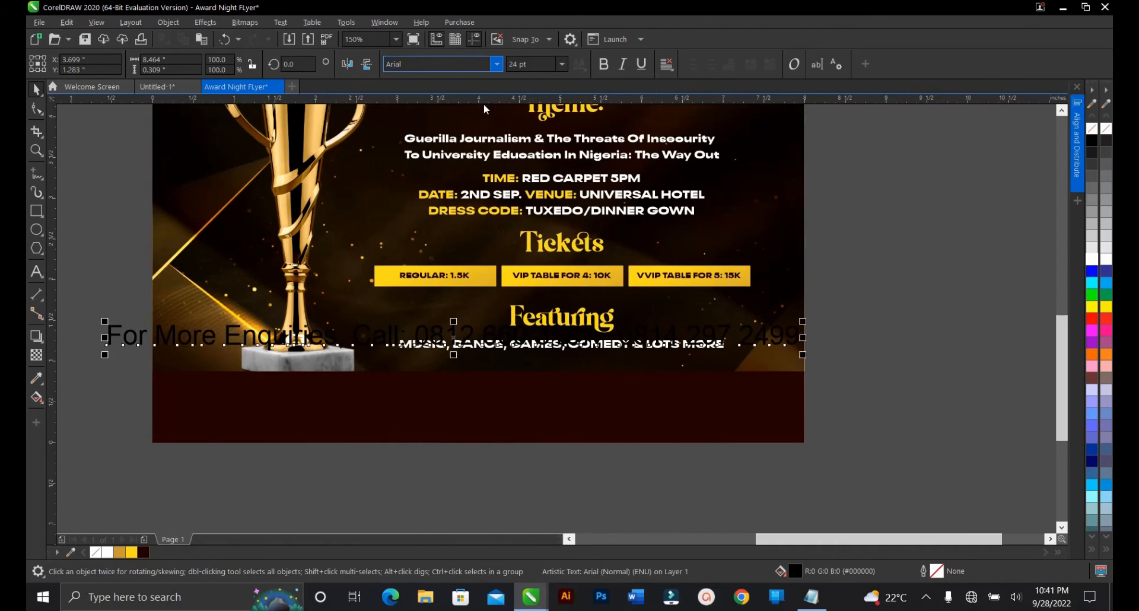
{"action": "left_click", "coordinate": [561, 63]}
{"action": "left_click", "coordinate": [562, 64]}
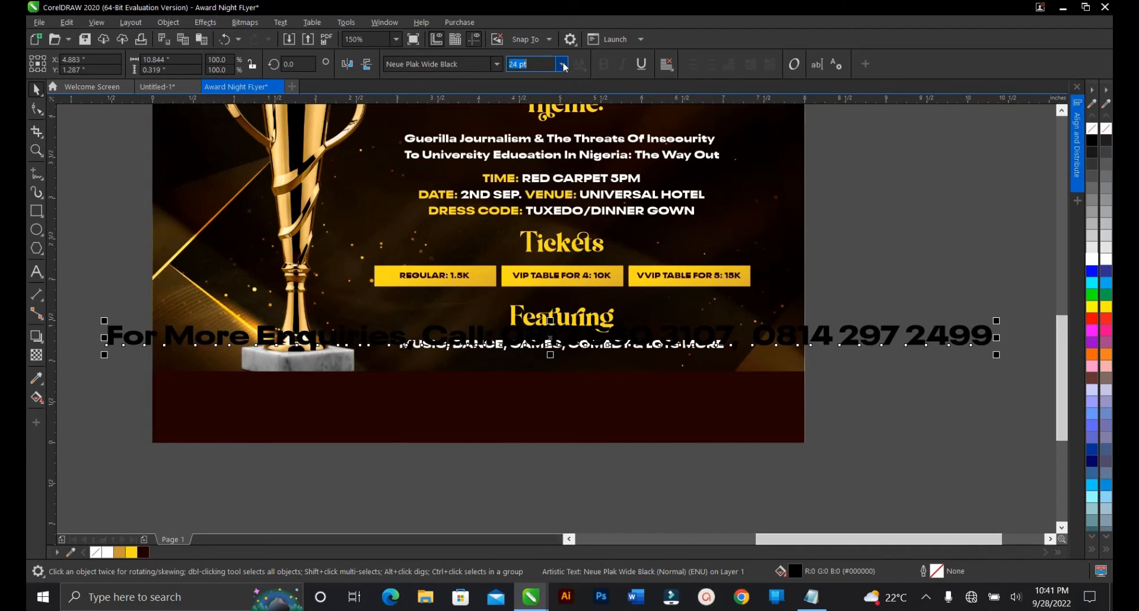
{"action": "left_click", "coordinate": [562, 65]}
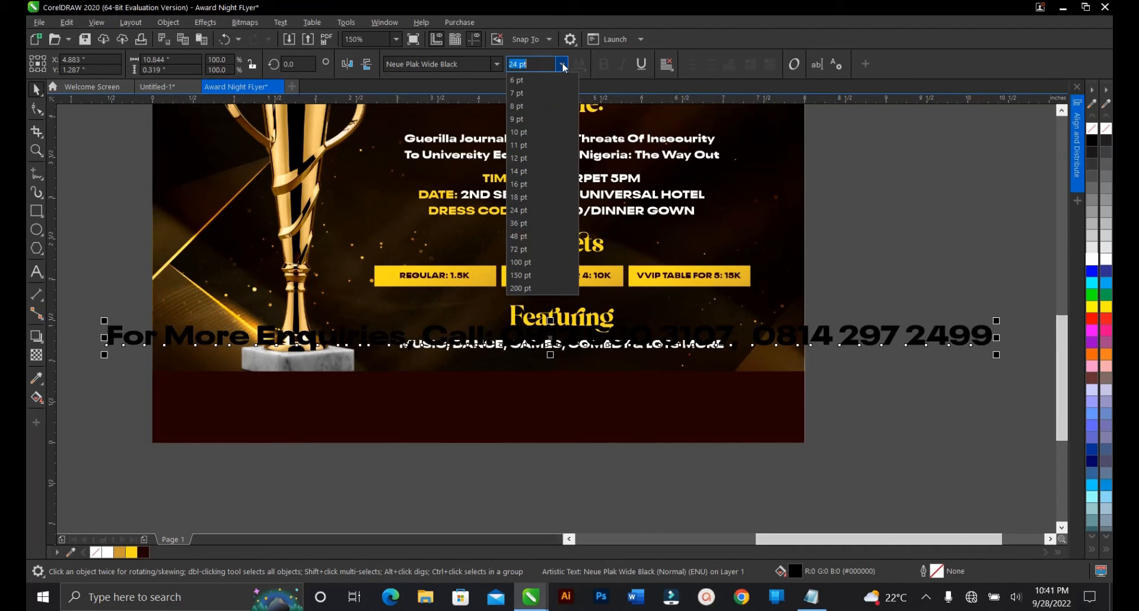
{"action": "left_click", "coordinate": [538, 133]}
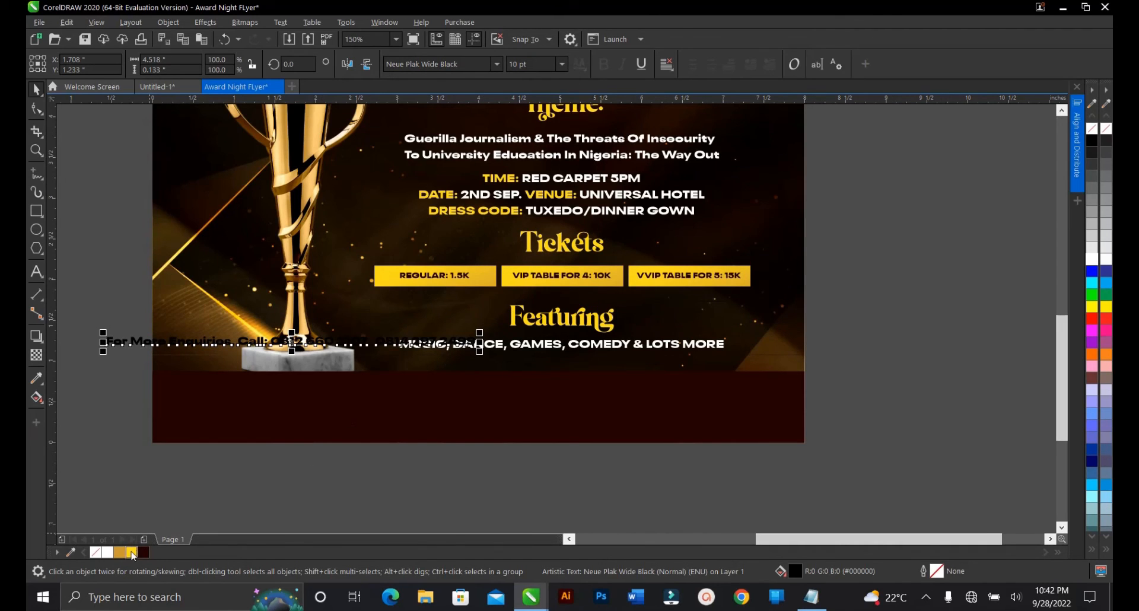
{"action": "left_click", "coordinate": [131, 553]}
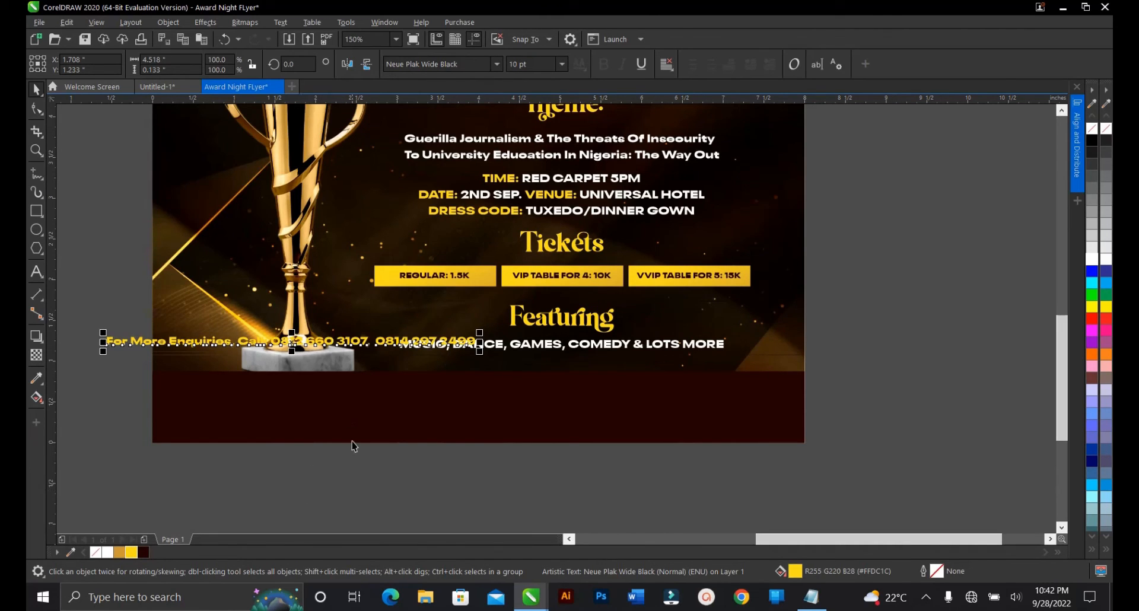
Step: Centre the "For More Enquiries" line horizontally and vertically on the dark brown footer strip and clear the selection
{"action": "left_click", "coordinate": [107, 387]}
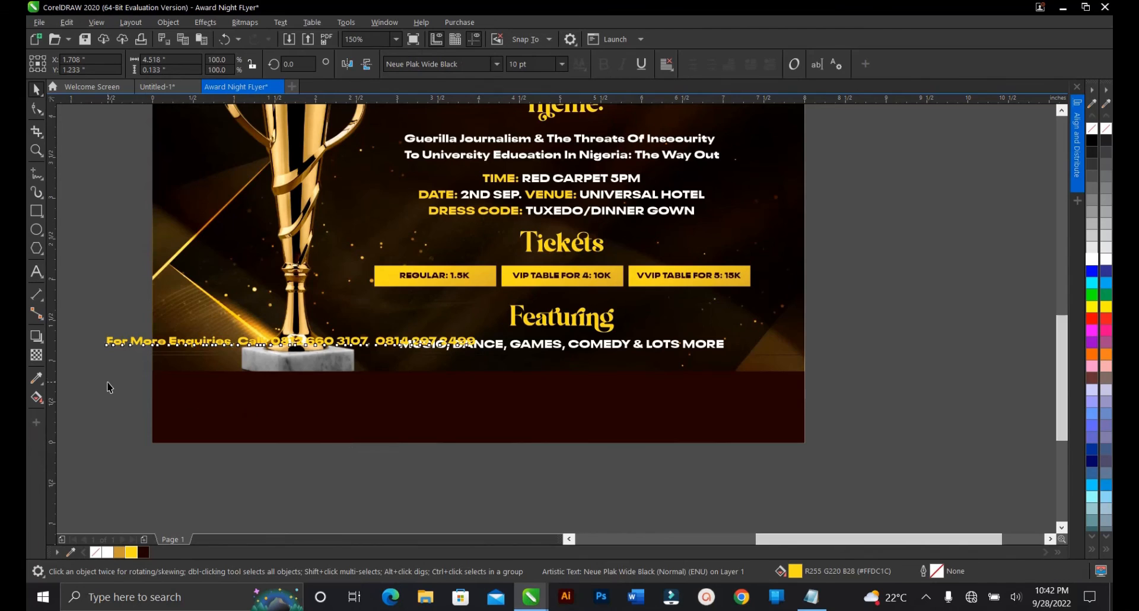
{"action": "left_click", "coordinate": [128, 348]}
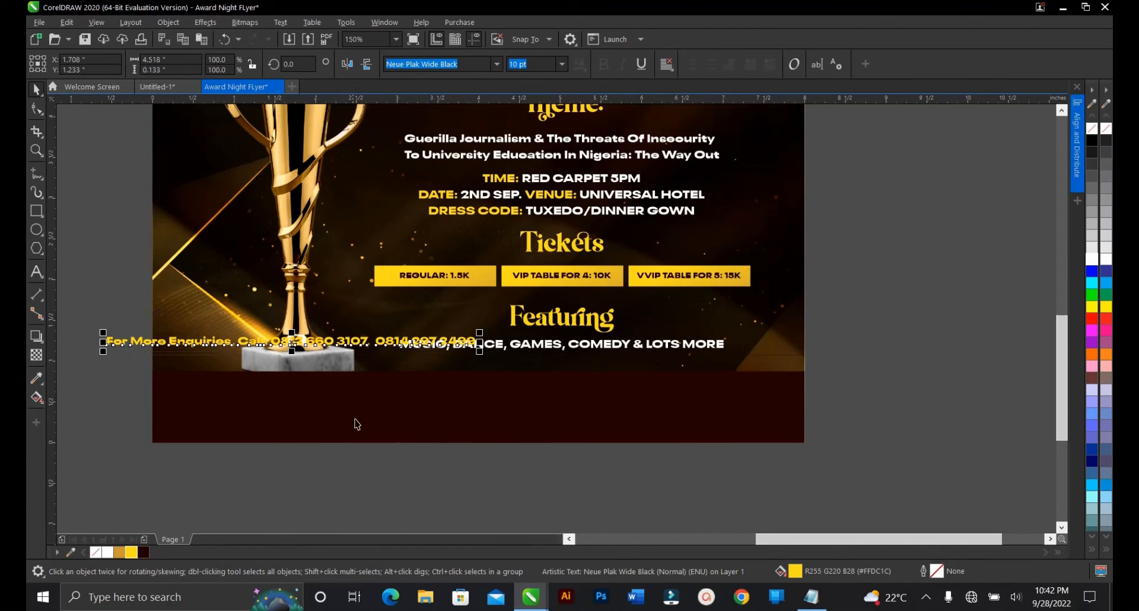
{"action": "left_click", "coordinate": [393, 411], "text": "shift"}
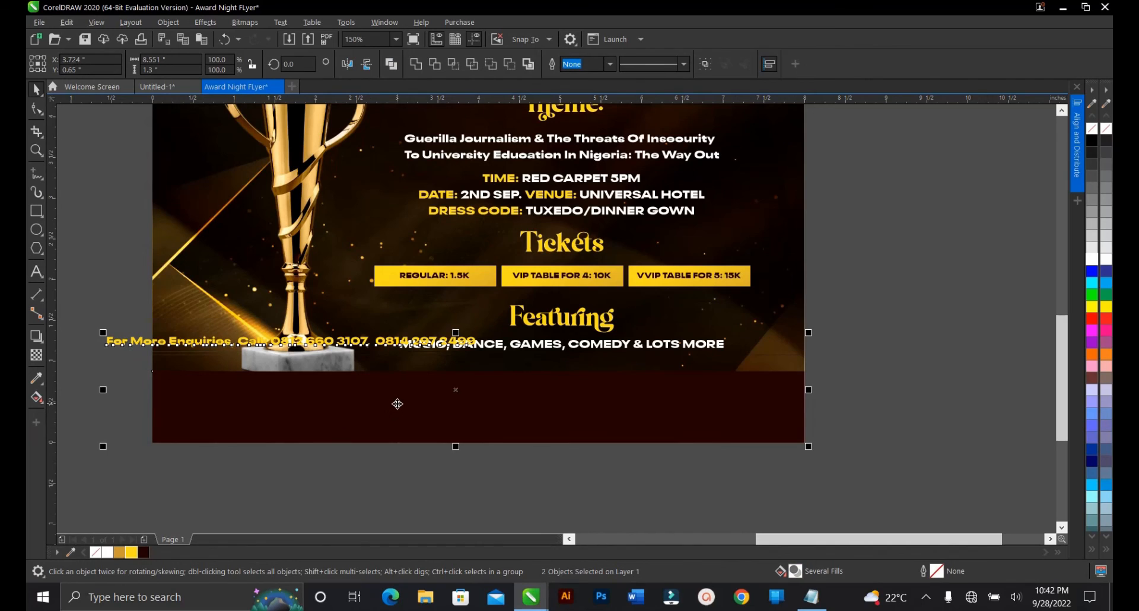
{"action": "key", "text": "e"}
{"action": "key", "text": "c"}
{"action": "key", "text": "Escape"}
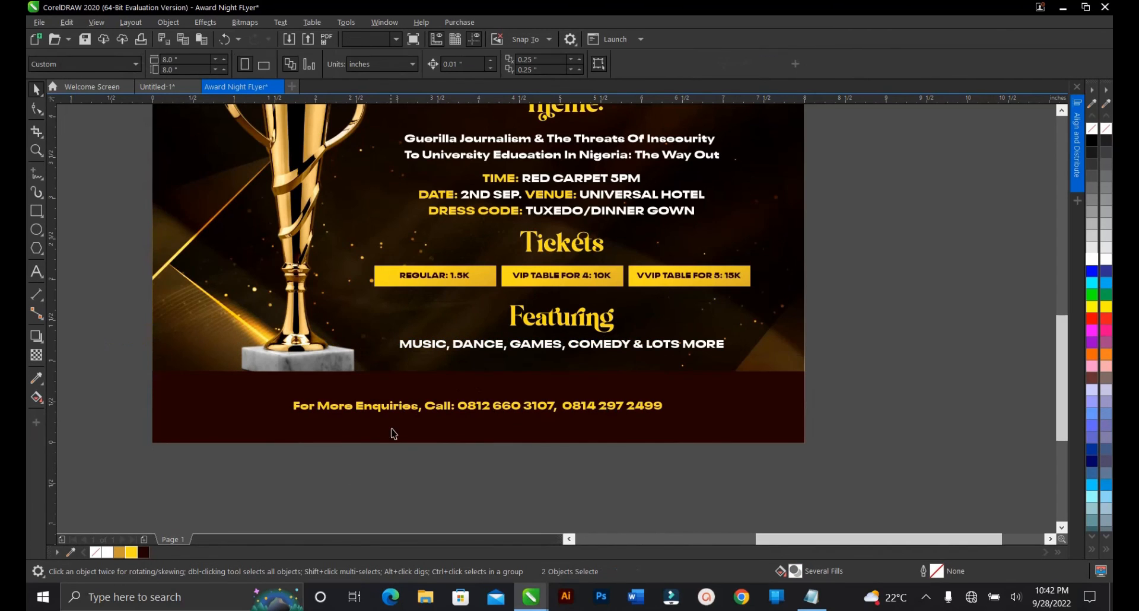
Step: Enlarge the "For More Enquiries" line proportionally from its centre to about 6.46 inches wide, then clear the selection
{"action": "left_click", "coordinate": [402, 409]}
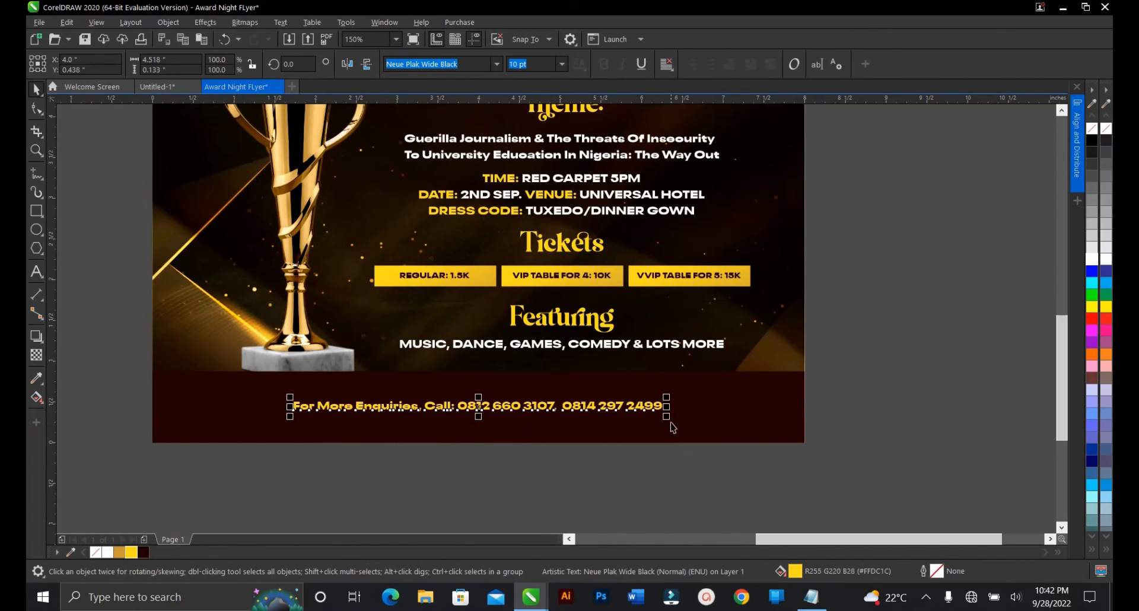
{"action": "left_click_drag", "start_coordinate": [687, 428], "coordinate": [747, 437]}
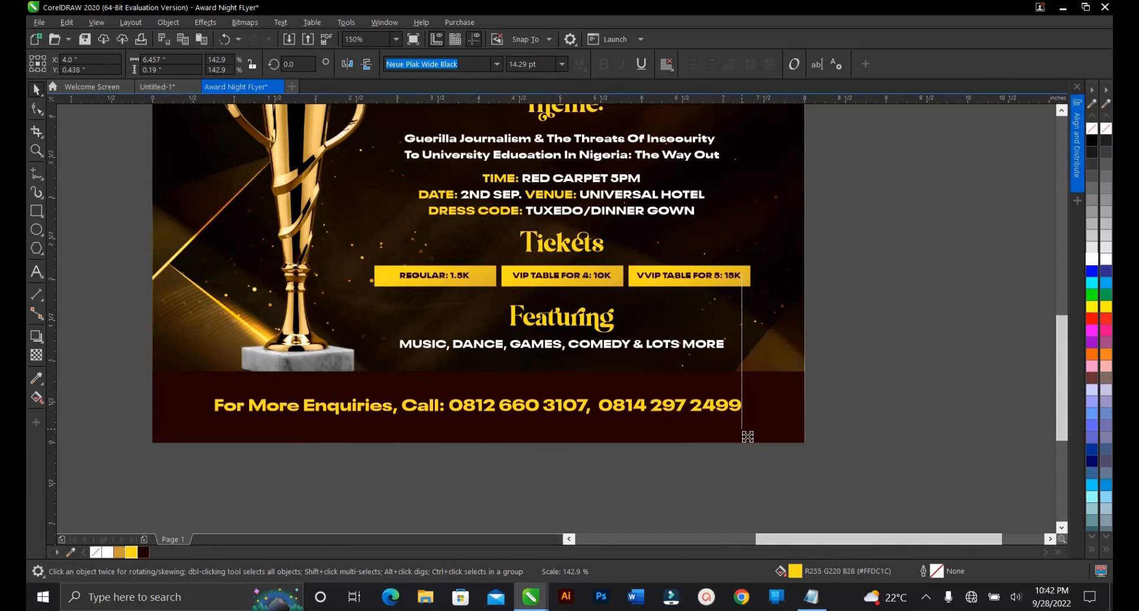
{"action": "left_click_drag", "start_coordinate": [747, 437], "coordinate": [748, 437]}
{"action": "scroll", "coordinate": [747, 436], "scroll_direction": "down", "scroll_amount": 2}
{"action": "key", "text": "Escape"}
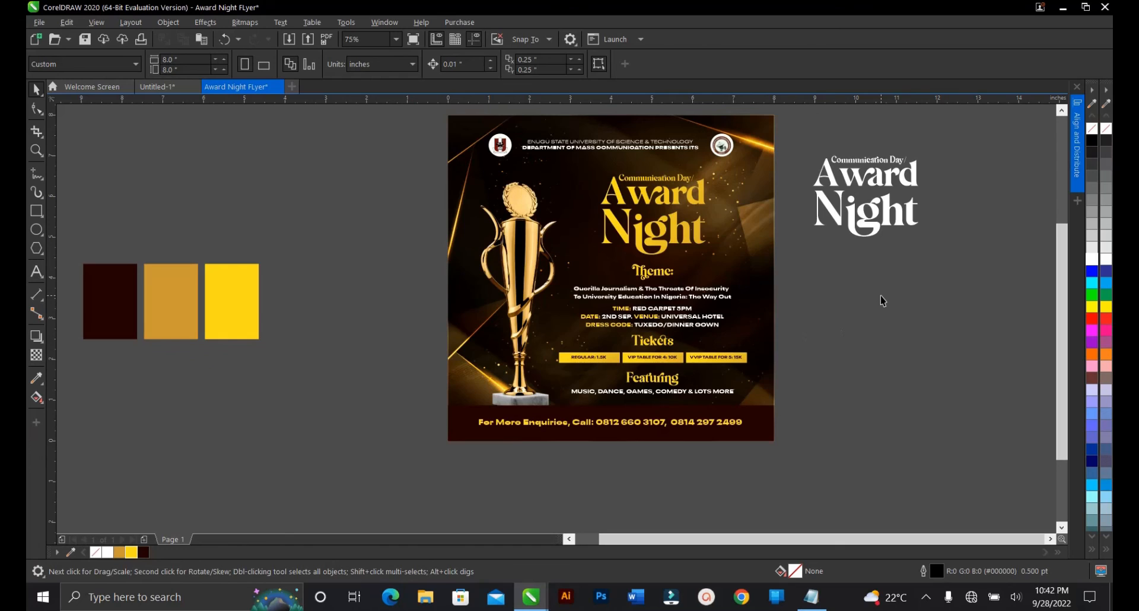
Step: Move the spare white "Communication Day Award Night" title copy horizontally farther away from the page and deselect it
{"action": "left_click_drag", "start_coordinate": [801, 134], "coordinate": [965, 250]}
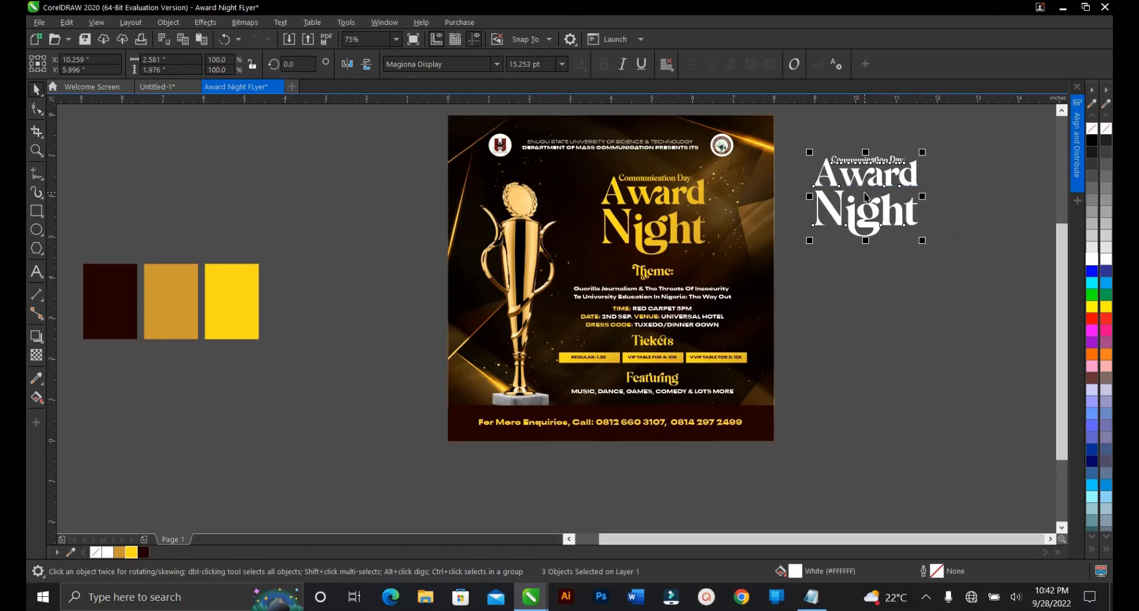
{"action": "left_click_drag", "start_coordinate": [864, 181], "coordinate": [931, 184]}
{"action": "left_click", "coordinate": [836, 227]}
{"action": "scroll", "coordinate": [611, 286], "scroll_direction": "down", "scroll_amount": 1}
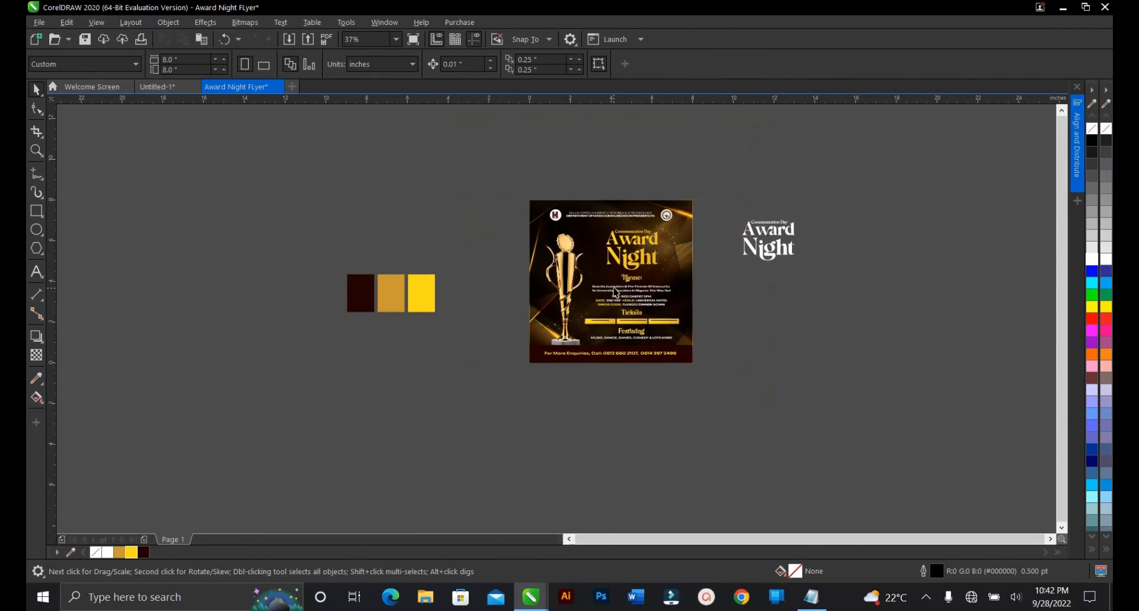
Step: Ungroup the flyer's header so the two logos and the university text are separate objects, and clear the selection
{"action": "scroll", "coordinate": [615, 291], "scroll_direction": "up", "scroll_amount": 1}
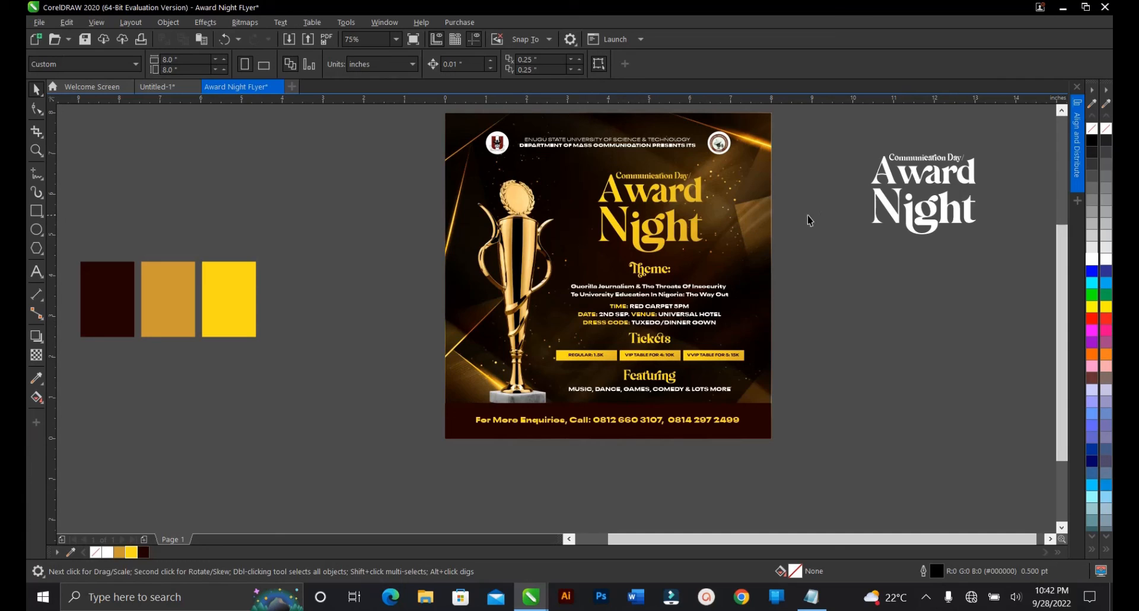
{"action": "key", "text": "z"}
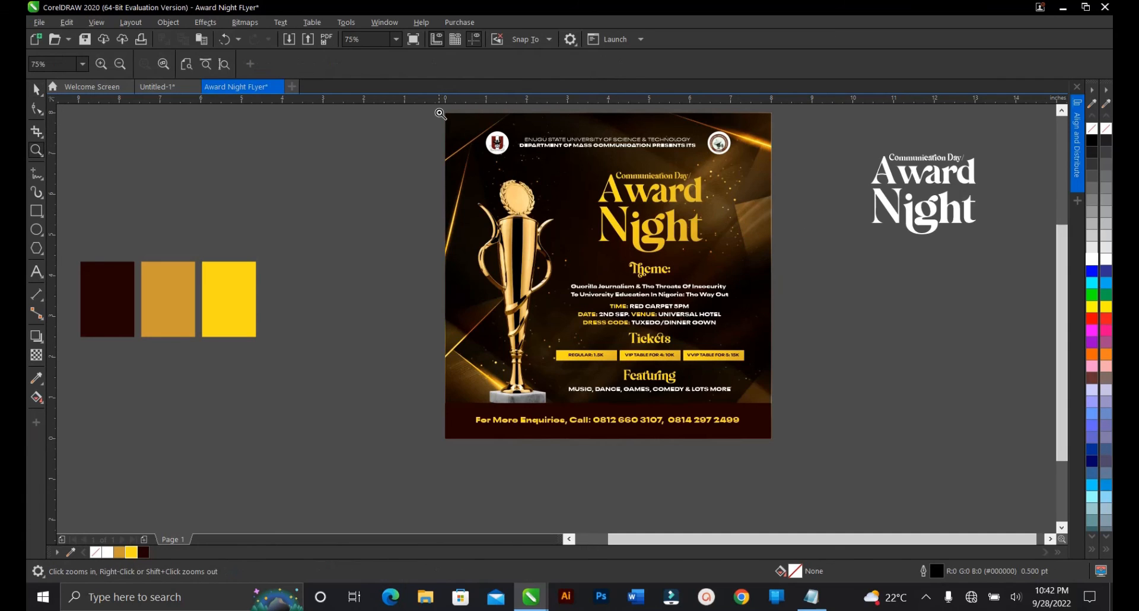
{"action": "left_click_drag", "start_coordinate": [436, 106], "coordinate": [782, 447]}
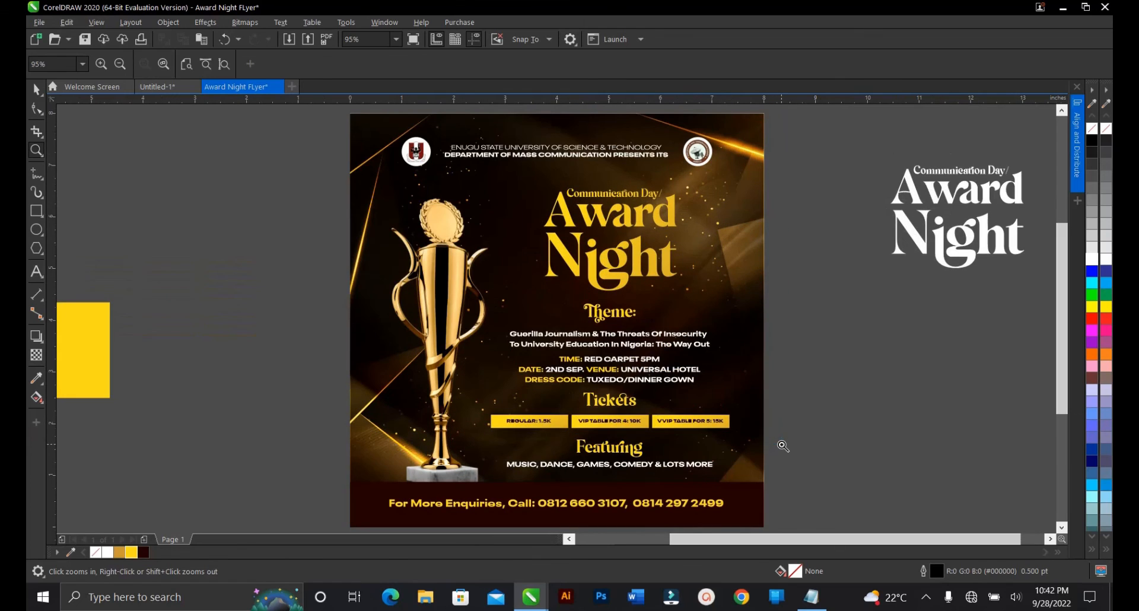
{"action": "key", "text": "space"}
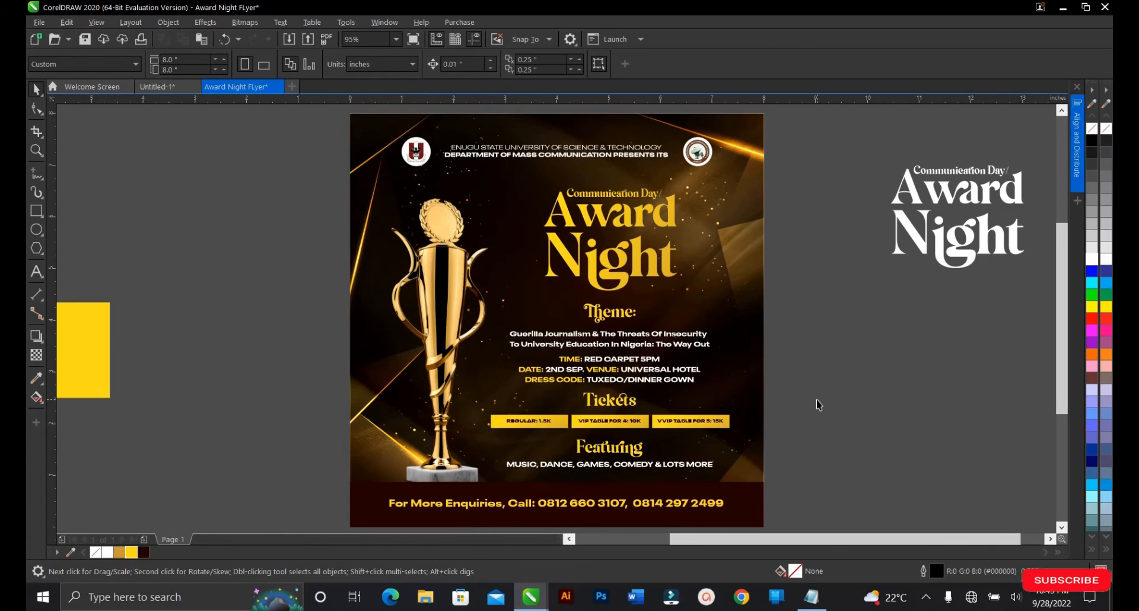
{"action": "left_click", "coordinate": [600, 285]}
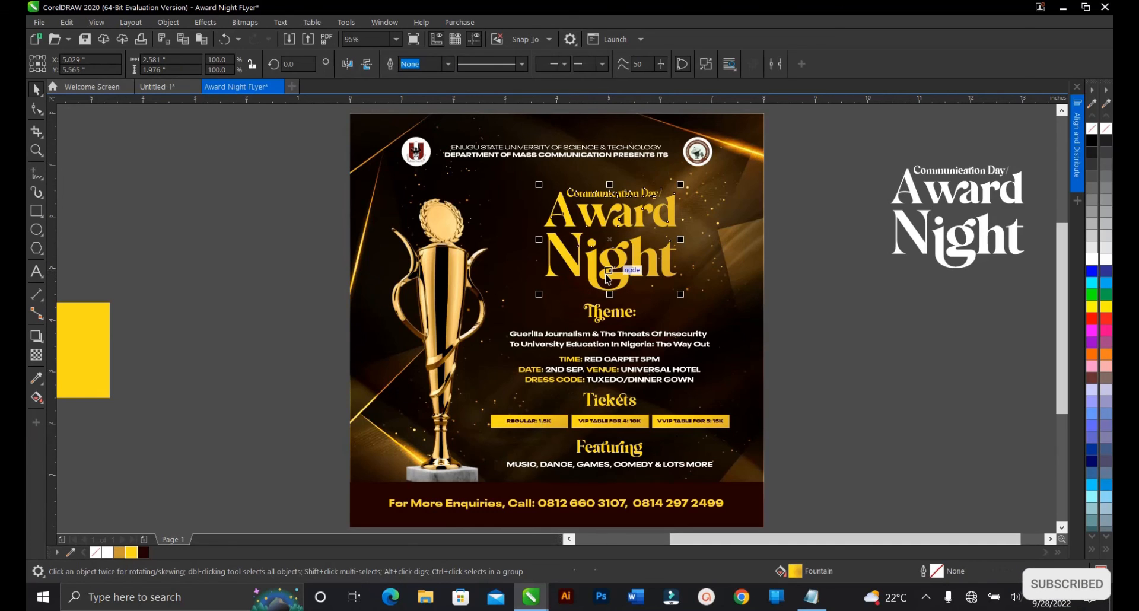
{"action": "left_click", "coordinate": [588, 159]}
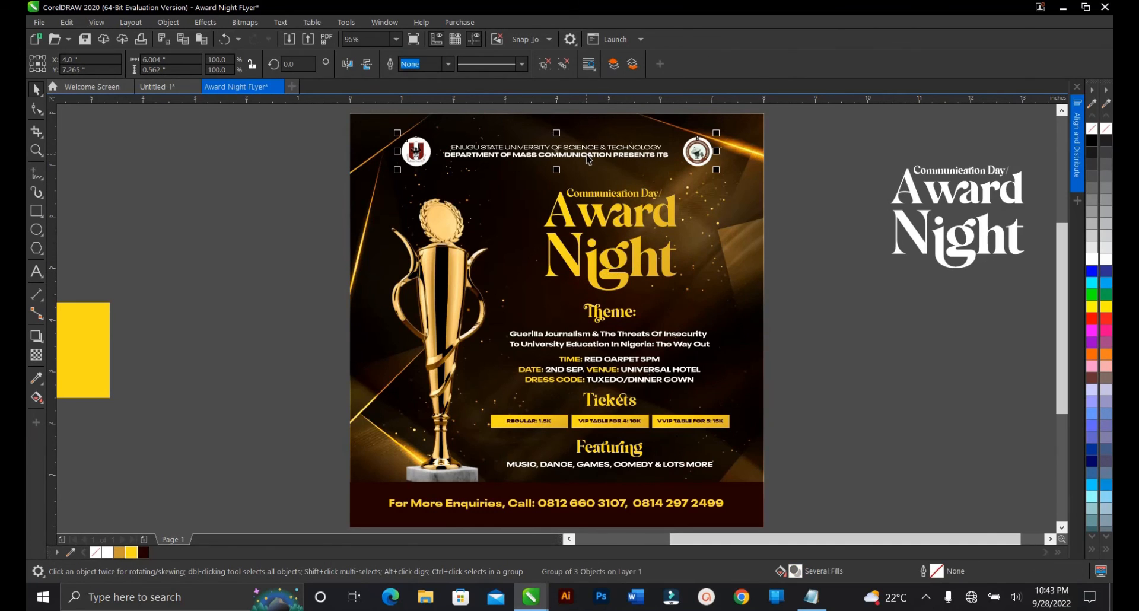
{"action": "left_click", "coordinate": [546, 65]}
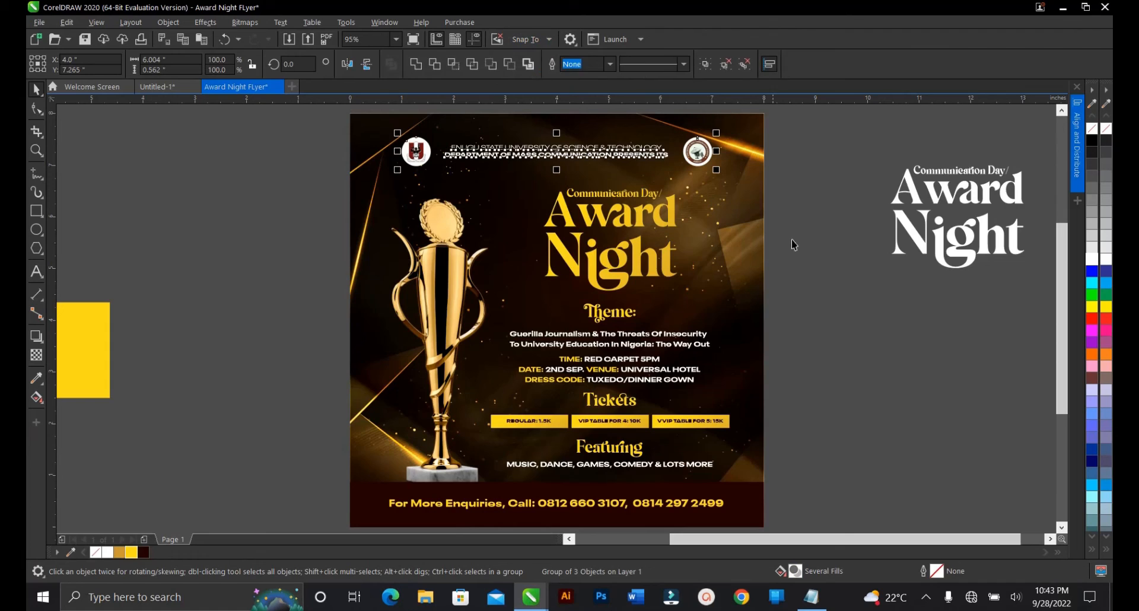
{"action": "left_click", "coordinate": [792, 240]}
Step: Examine the properties of the header's university text and the gold "Award Night" title
{"action": "left_click", "coordinate": [581, 157]}
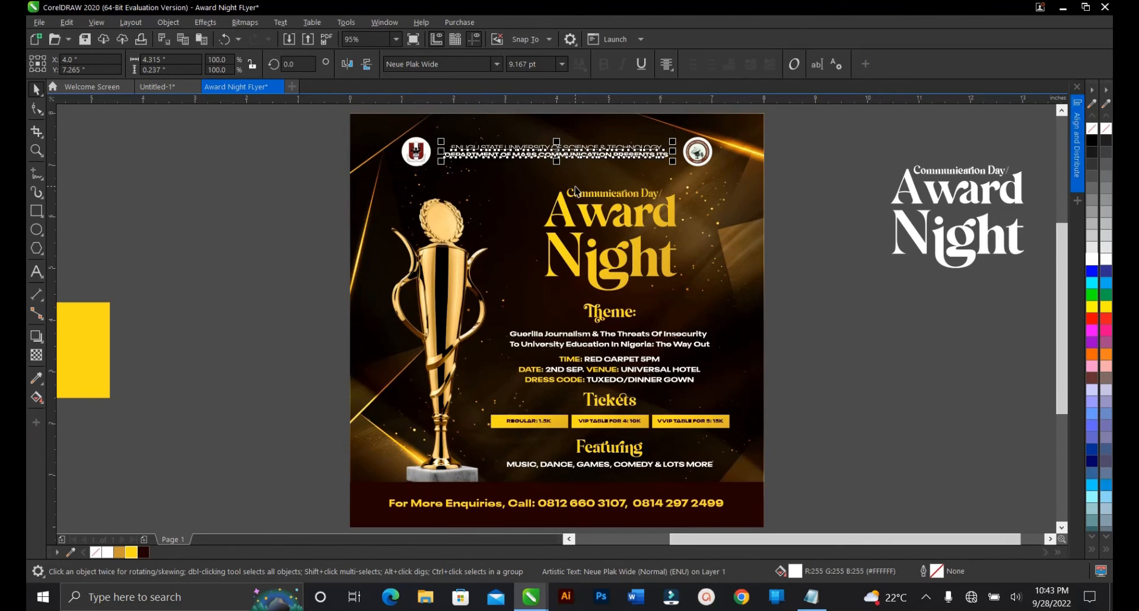
{"action": "left_click", "coordinate": [837, 302]}
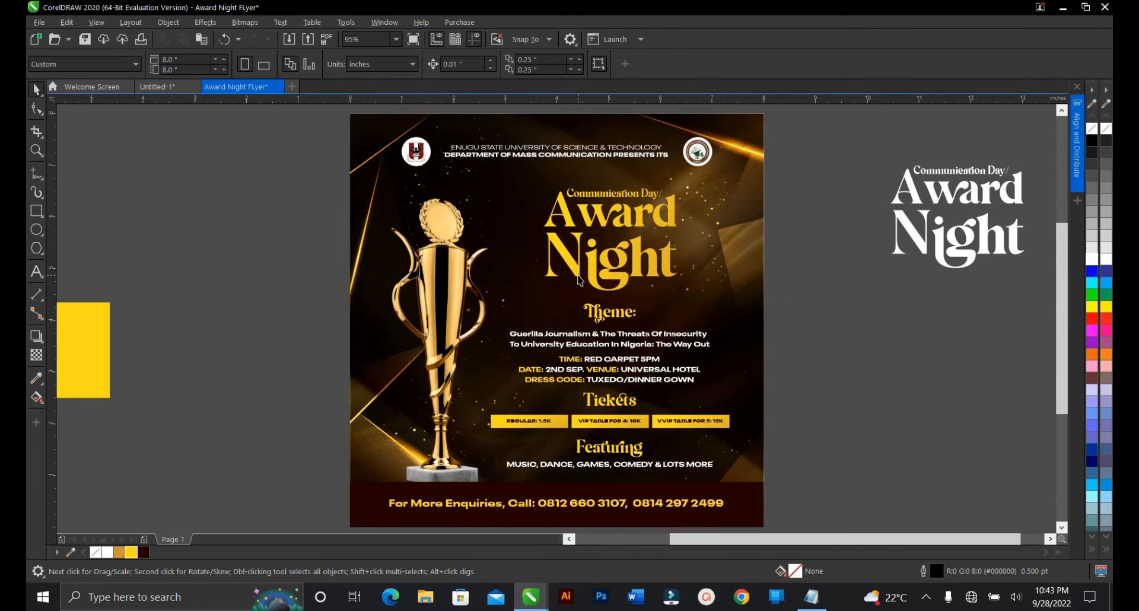
{"action": "left_click", "coordinate": [580, 281]}
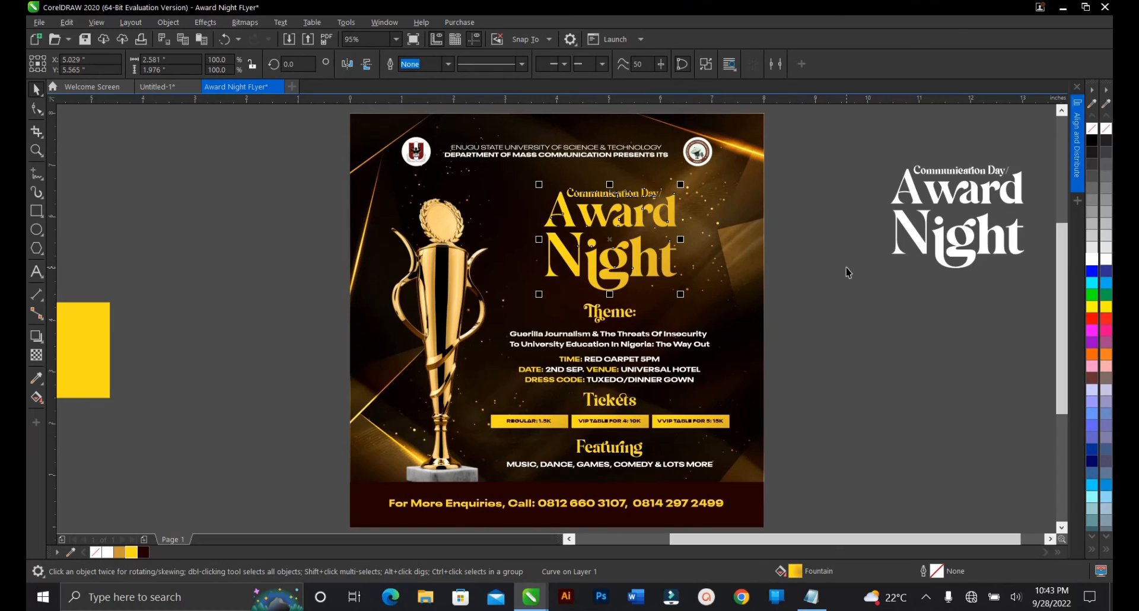